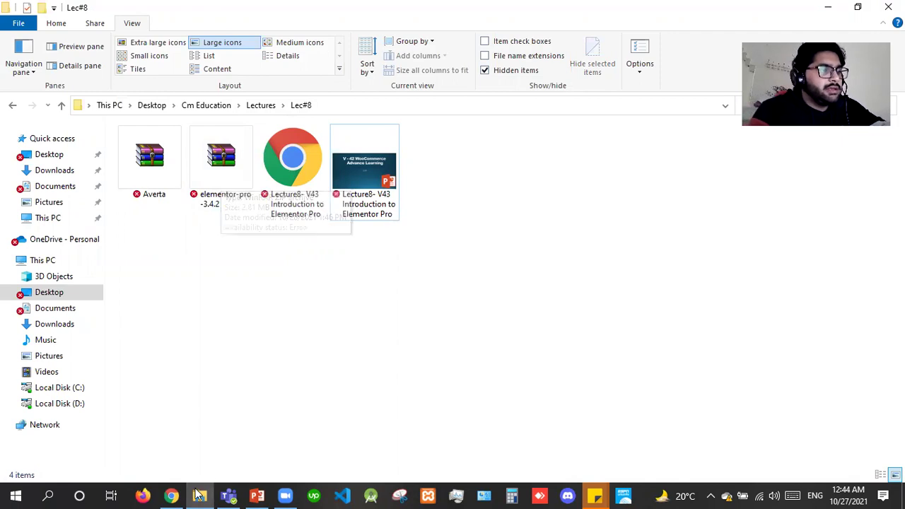
# Switch from File Explorer to the browser showing WordPress's Installed Plugins page.
pyautogui.click(195, 495)
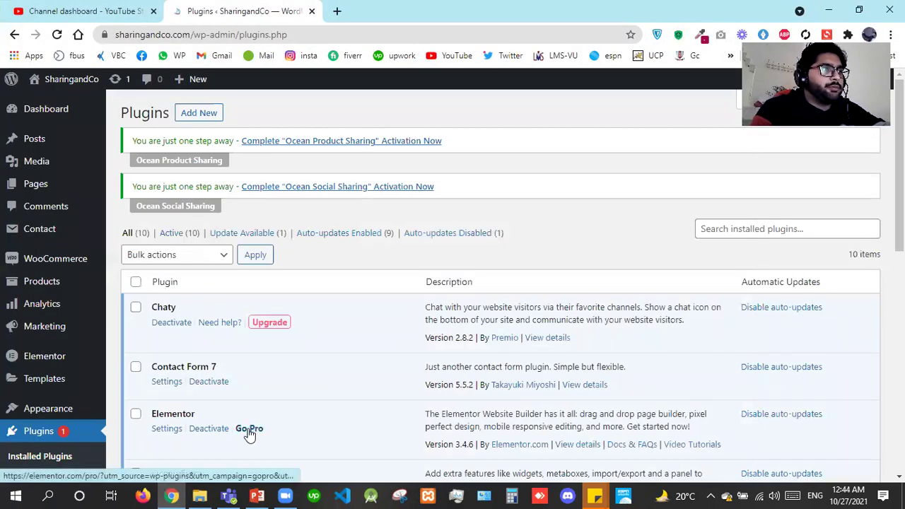
# Open the Add New plugins page in a new browser tab and switch to it.
pyautogui.rightClick(198, 117)
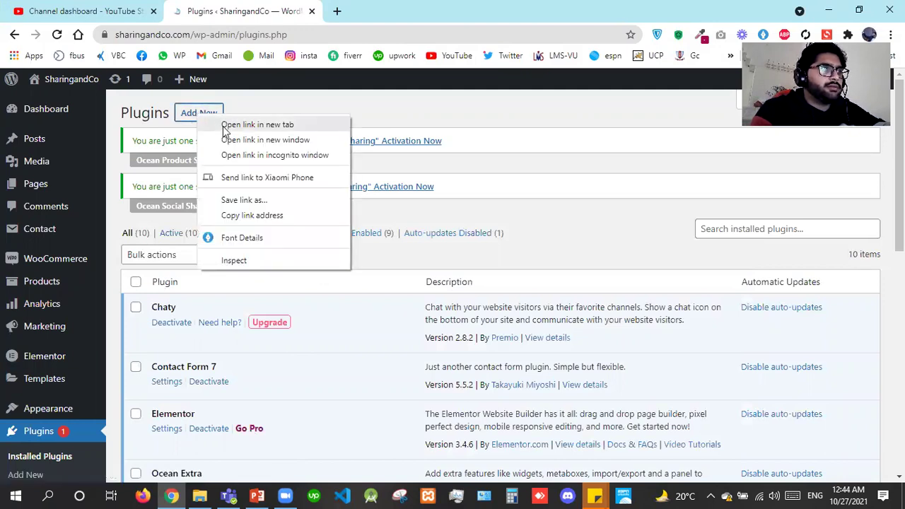
pyautogui.click(223, 126)
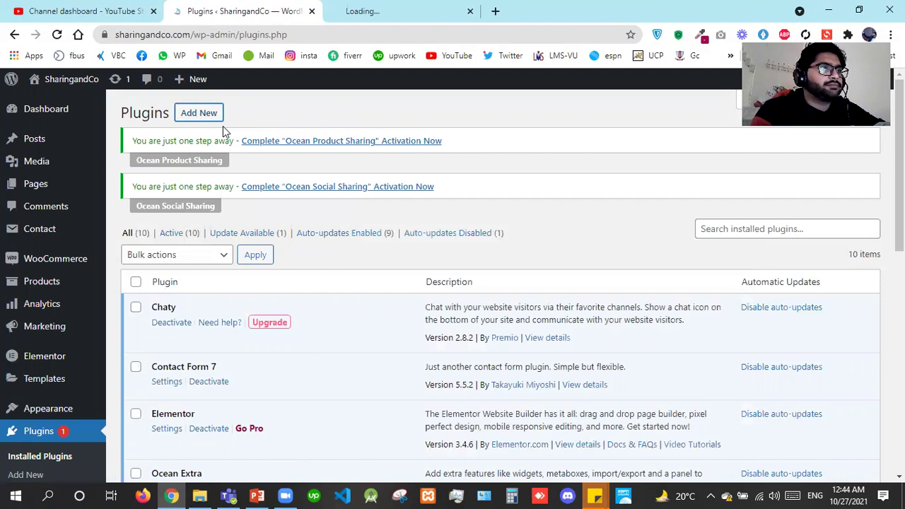
pyautogui.click(380, 7)
pyautogui.click(273, 7)
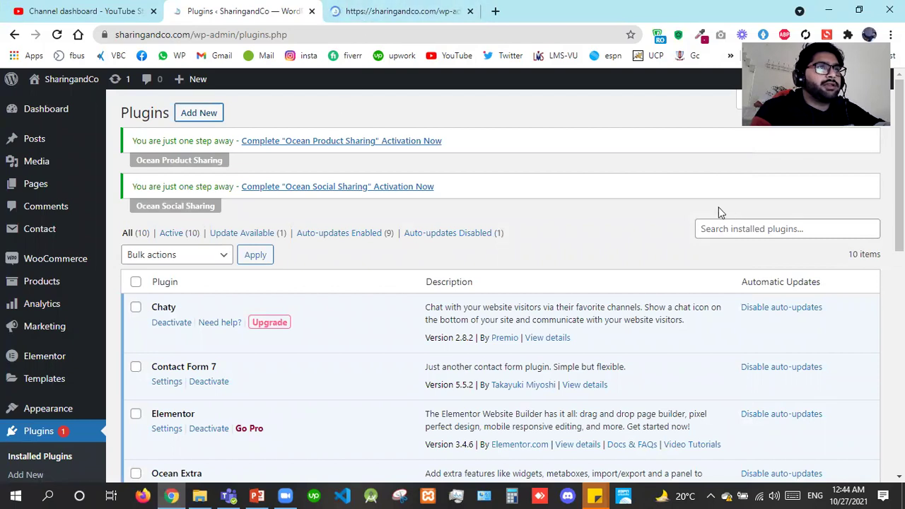
pyautogui.click(423, 6)
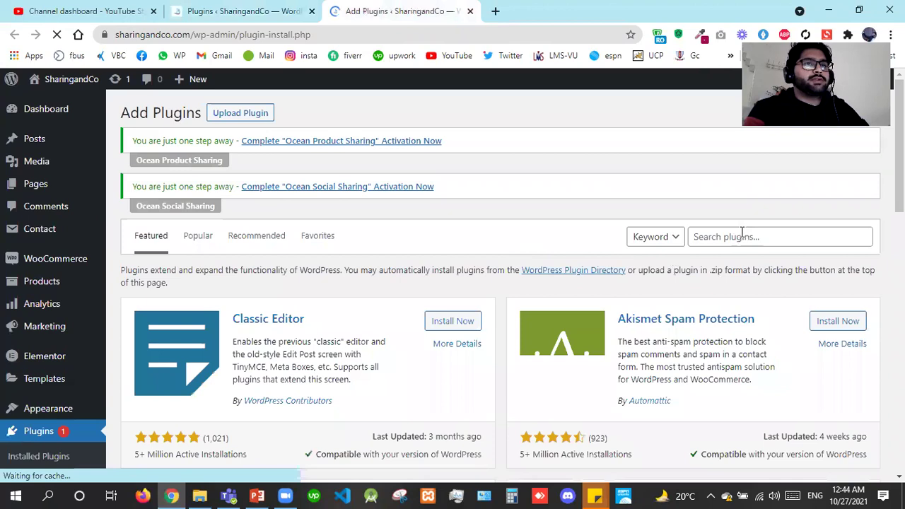
# Search the plugin directory for 'elementor', correcting the 'elemntor' typo, then go to Upload Plugin.
pyautogui.click(742, 237)
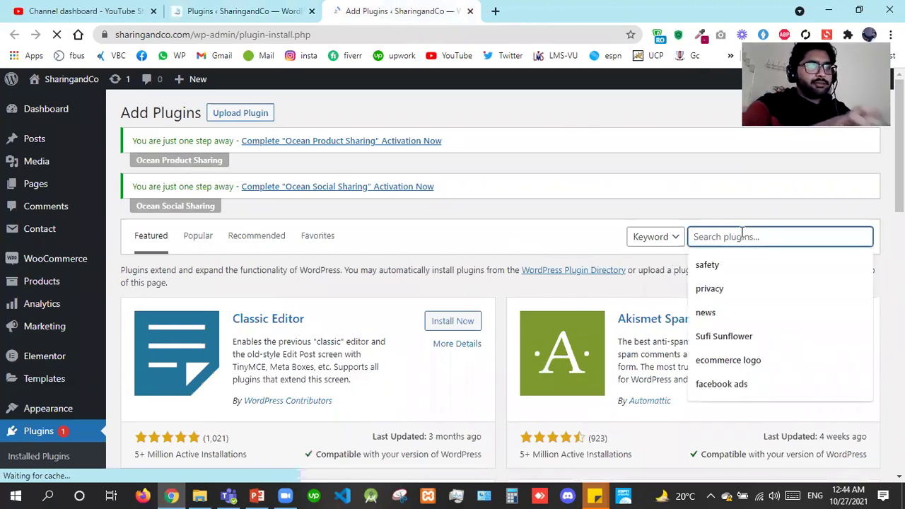
pyautogui.write('elem')
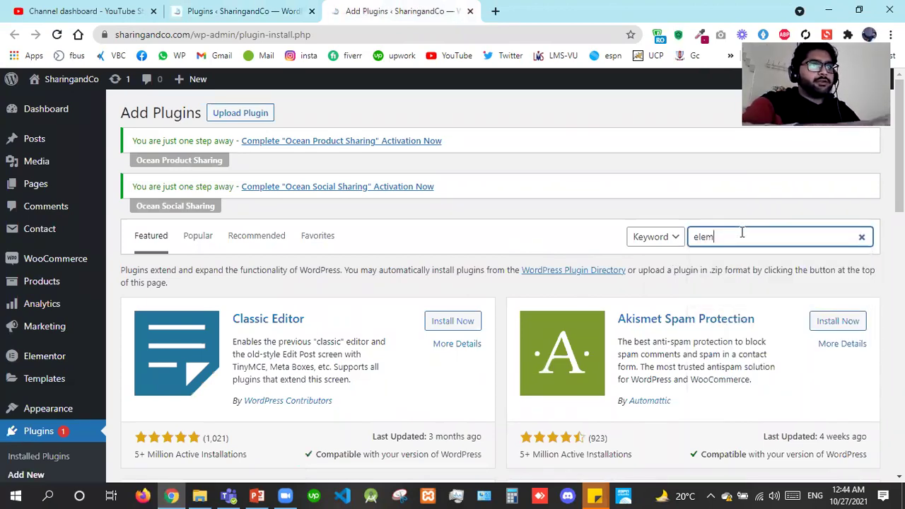
pyautogui.write('ntor')
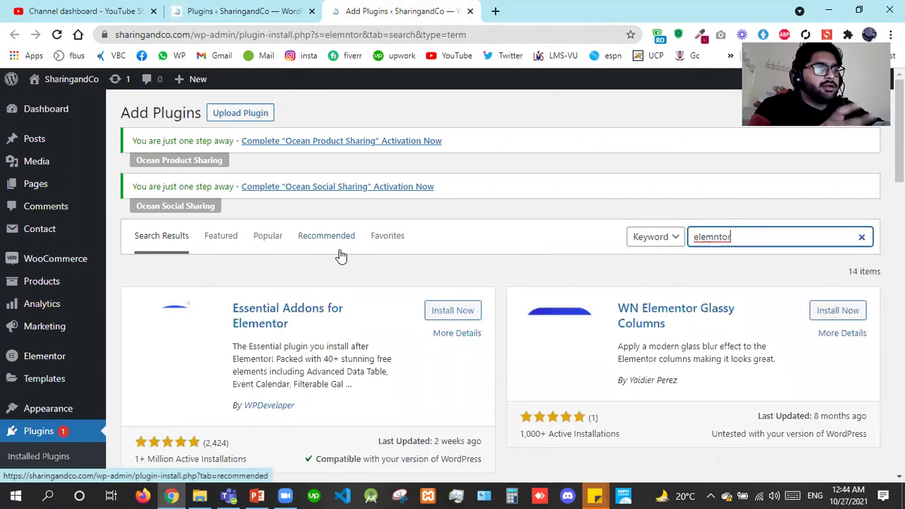
pyautogui.click(714, 239)
pyautogui.write('ento')
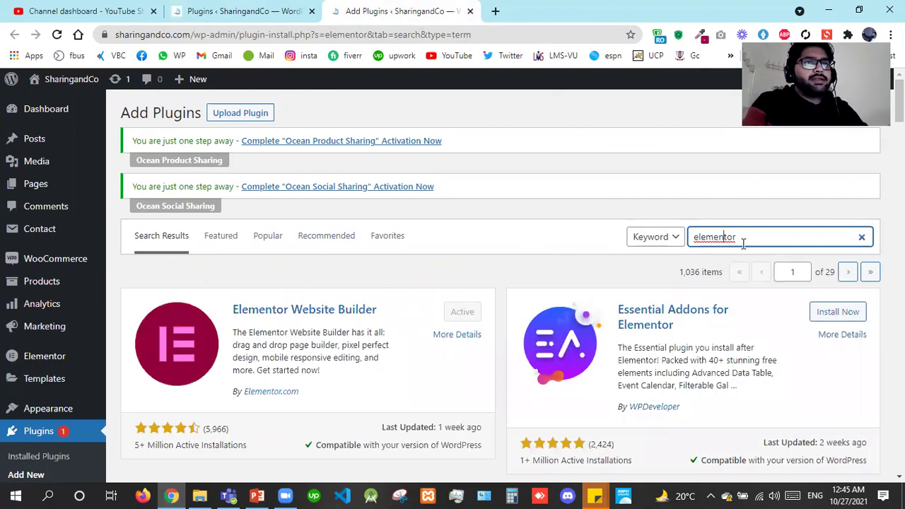
pyautogui.click(264, 117)
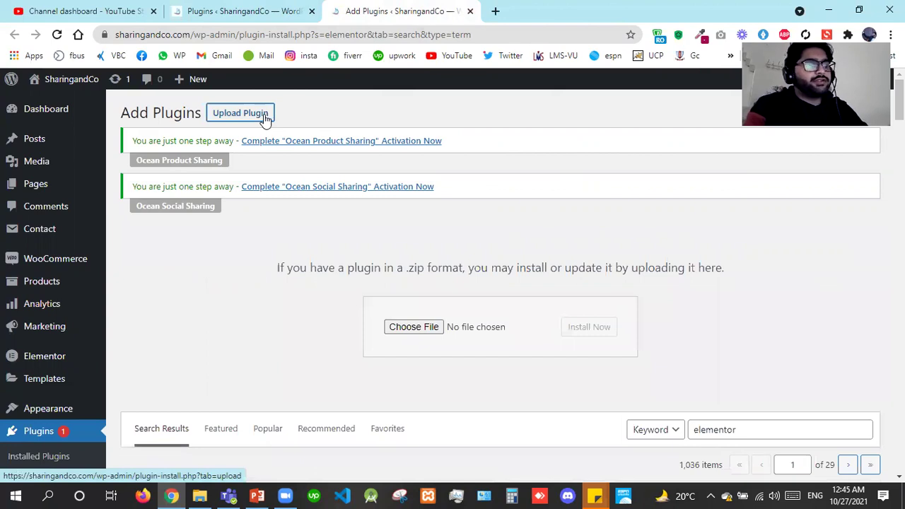
# Upload elementor-pro-3.4.2.zip from Desktop\Cm Education\Lectures\Lec#8 and start installing it.
pyautogui.click(399, 327)
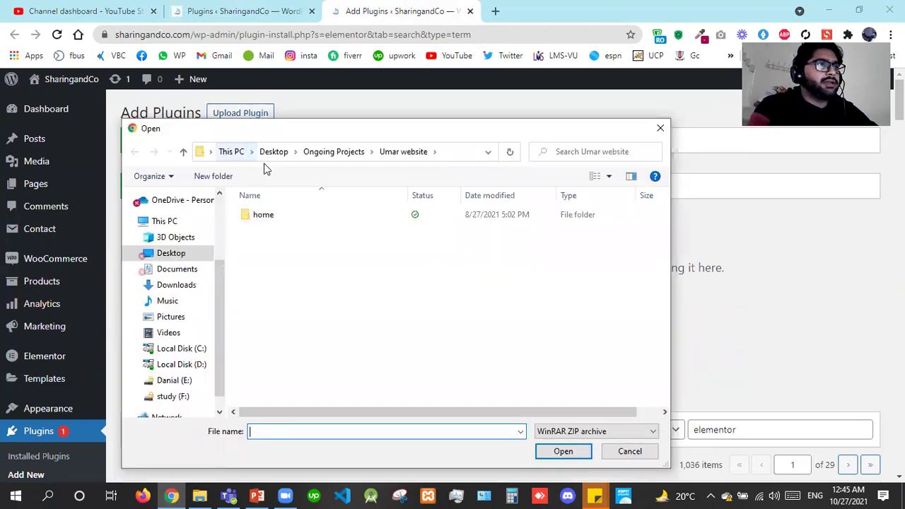
pyautogui.click(264, 152)
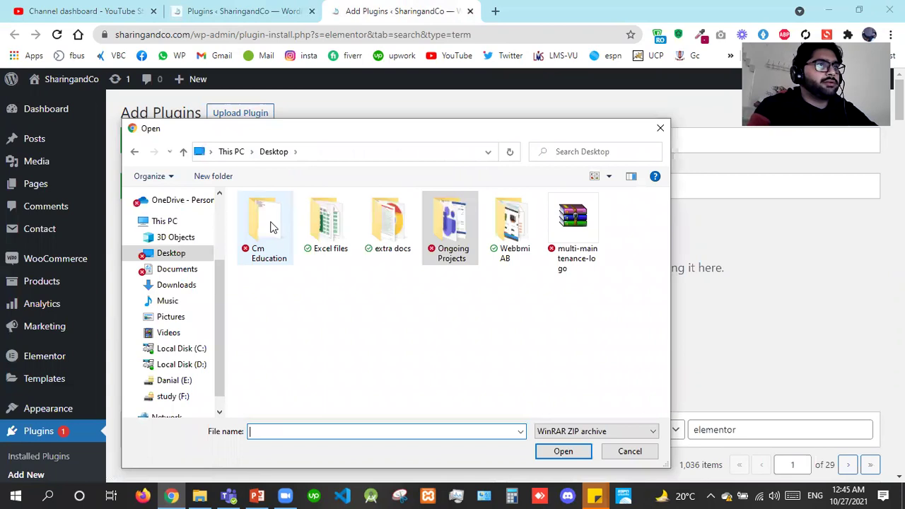
pyautogui.doubleClick(274, 227)
pyautogui.doubleClick(283, 229)
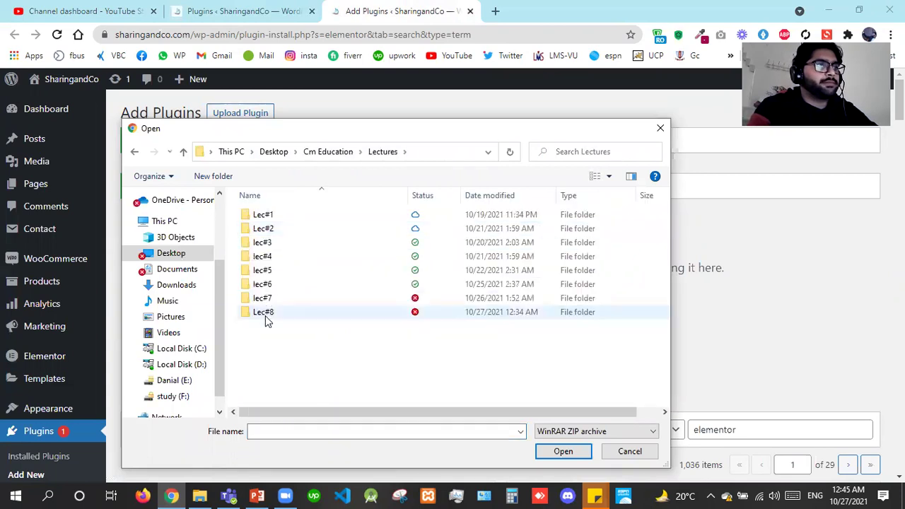
pyautogui.doubleClick(266, 315)
pyautogui.click(271, 230)
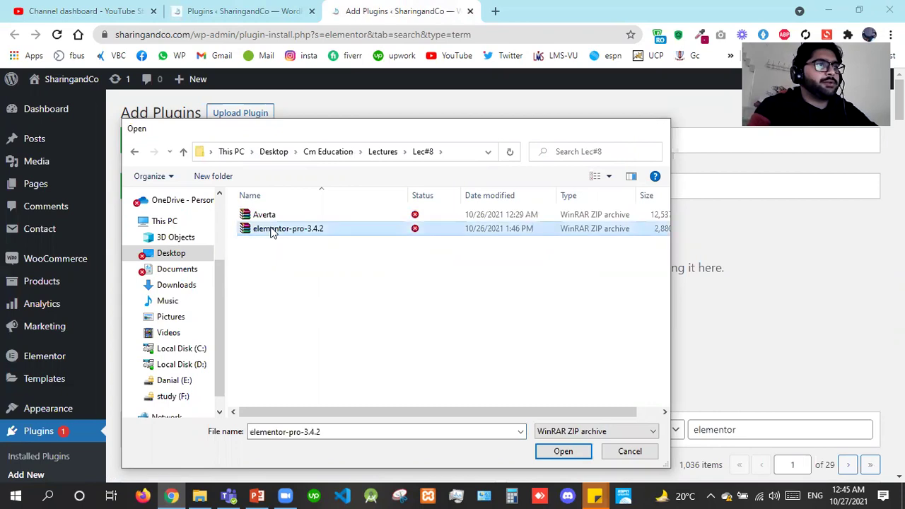
pyautogui.press('Return')
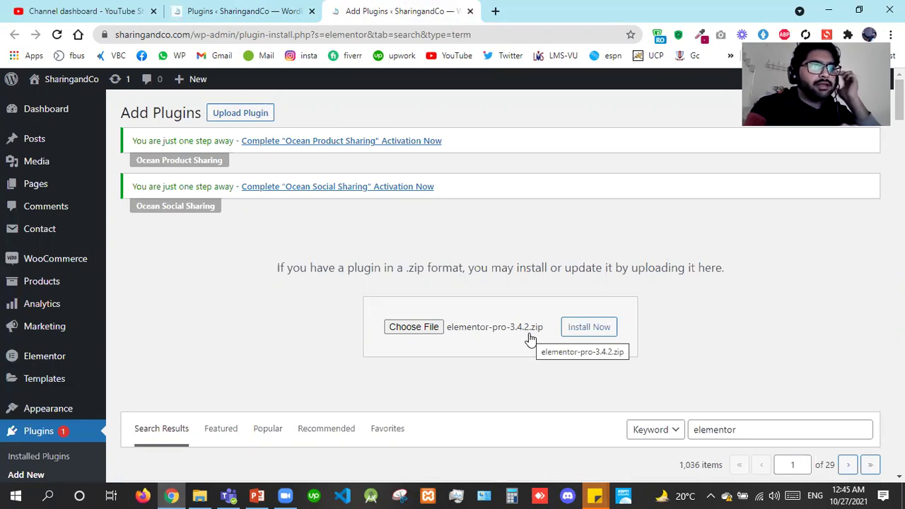
pyautogui.click(583, 332)
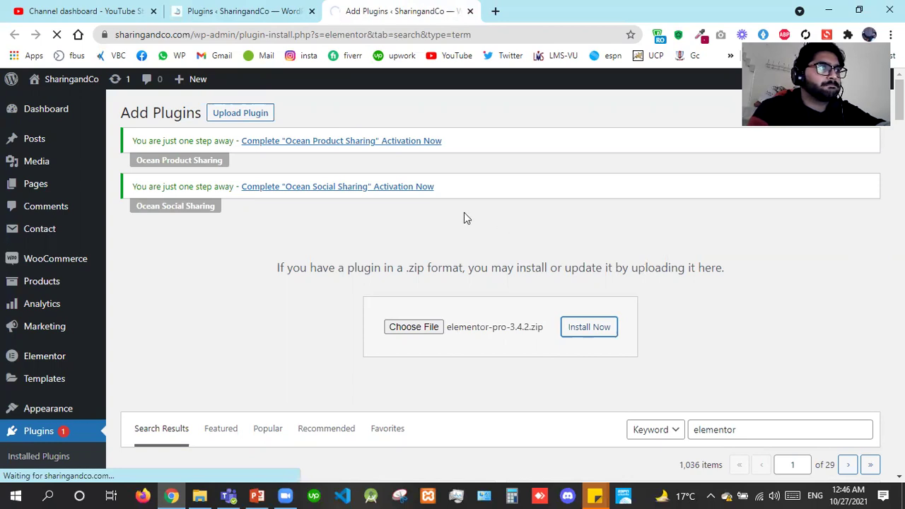
# Open Dashboard > Updates in a new tab and switch to the lecture slides.
pyautogui.moveTo(43, 107)
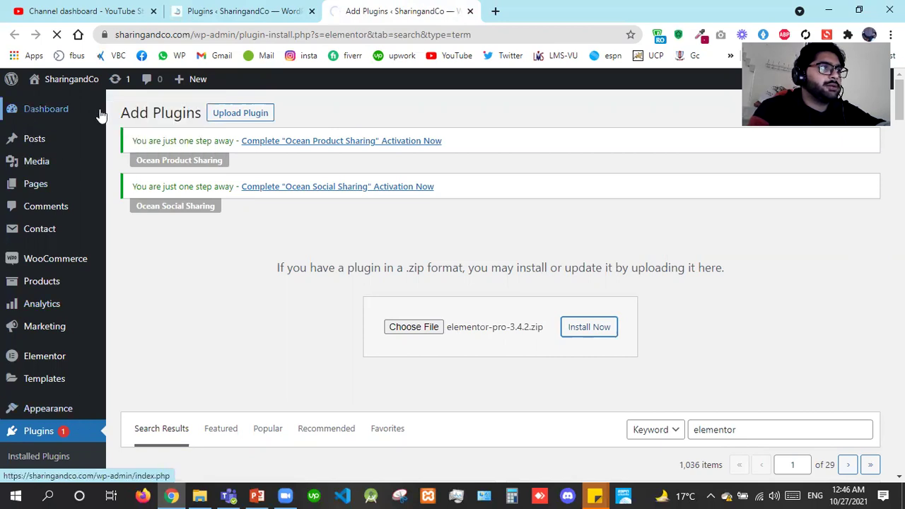
pyautogui.rightClick(132, 128)
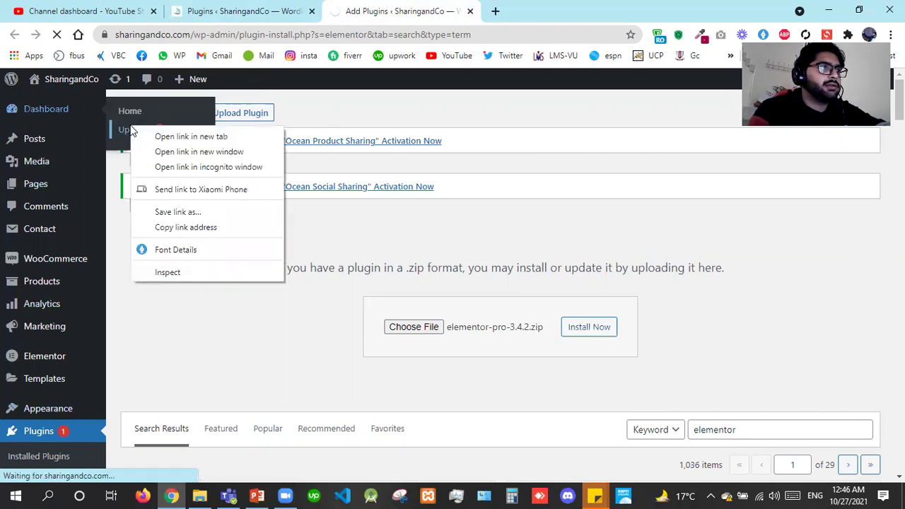
pyautogui.click(141, 136)
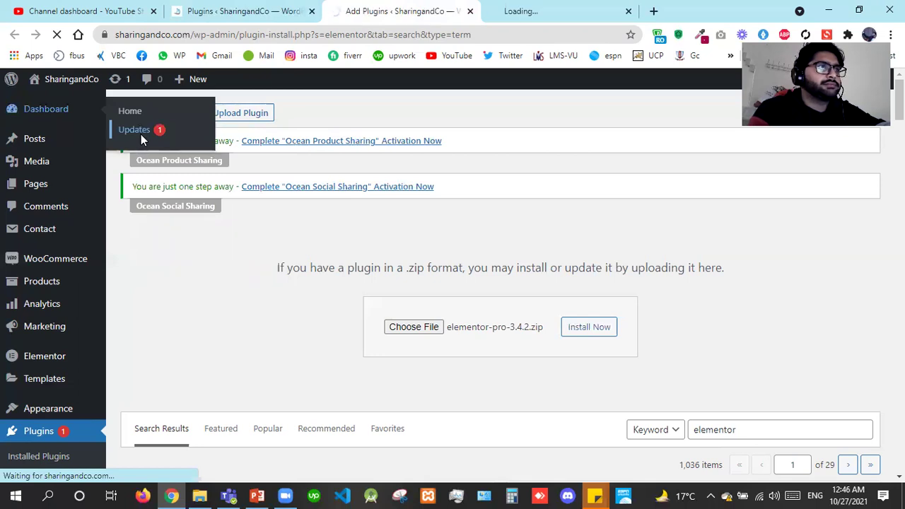
pyautogui.click(256, 495)
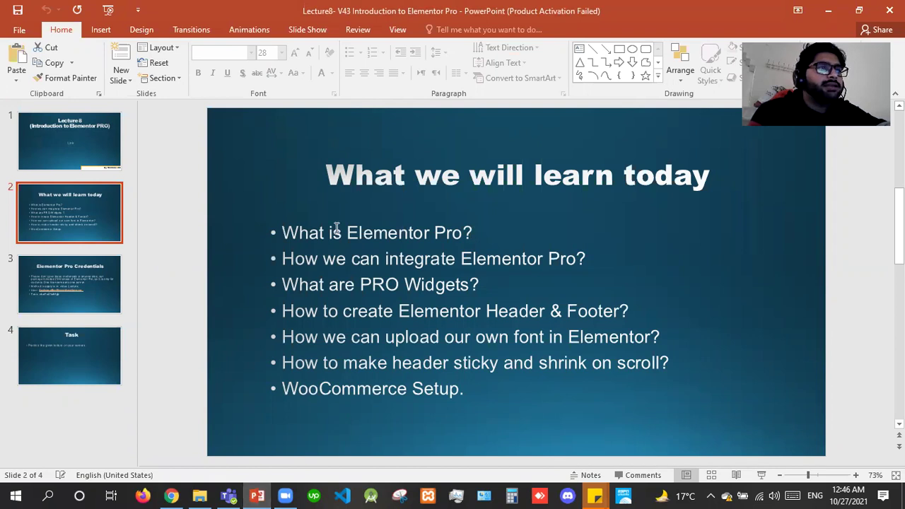
# Review the learning topics on slide 2, go to slide 3 (Elementor Pro Credentials), and return to Chrome.
pyautogui.moveTo(345, 233); pyautogui.dragTo(478, 234)
pyautogui.keyDown('shift'); pyautogui.click(294, 235); pyautogui.keyUp('shift')
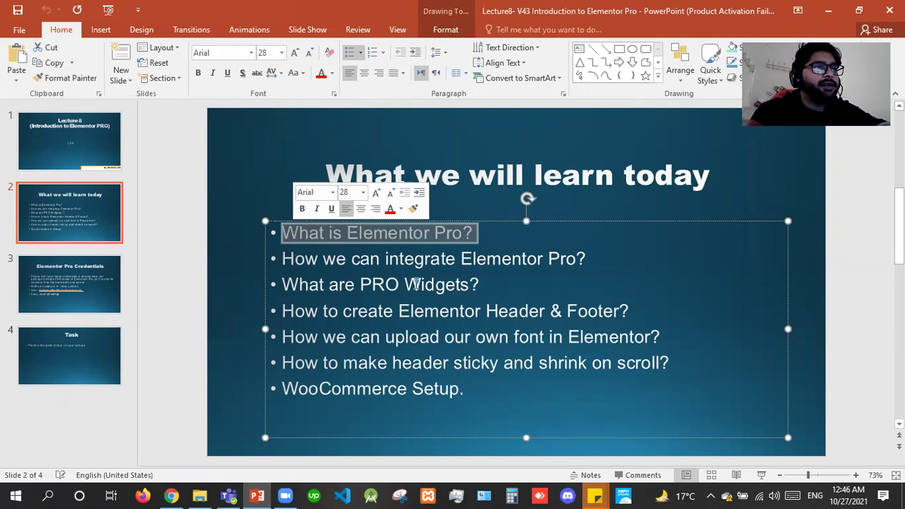
pyautogui.moveTo(513, 280); pyautogui.dragTo(469, 259)
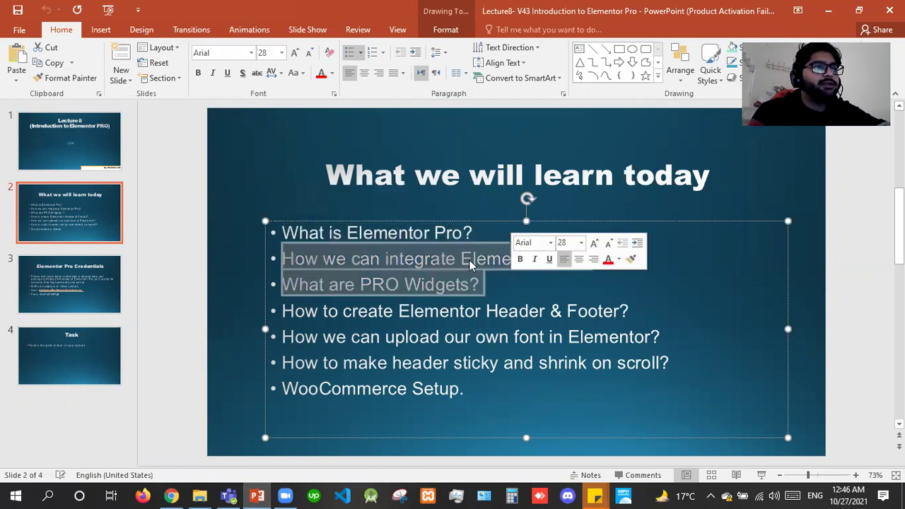
pyautogui.click(469, 259)
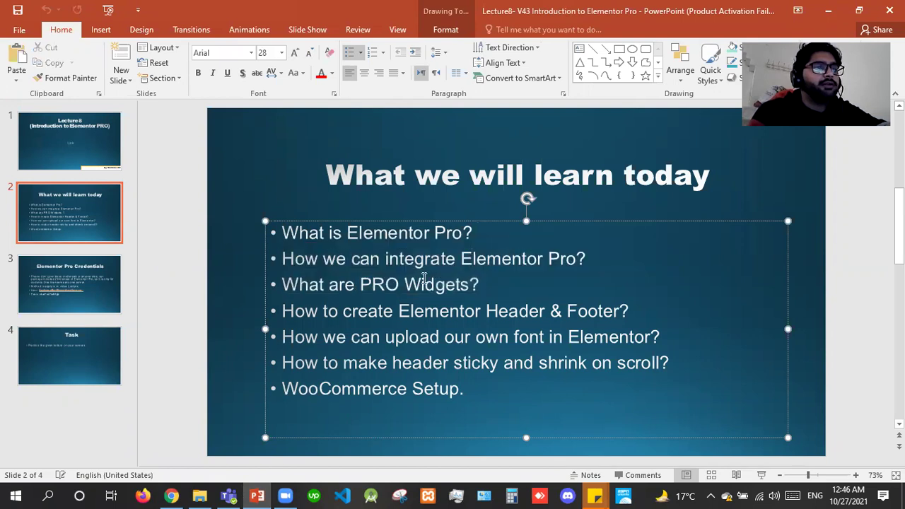
pyautogui.click(59, 318)
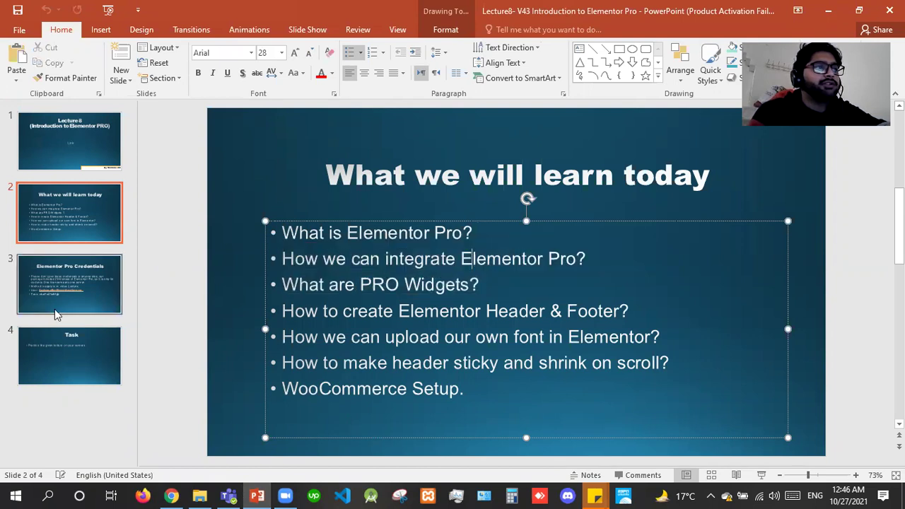
pyautogui.click(172, 495)
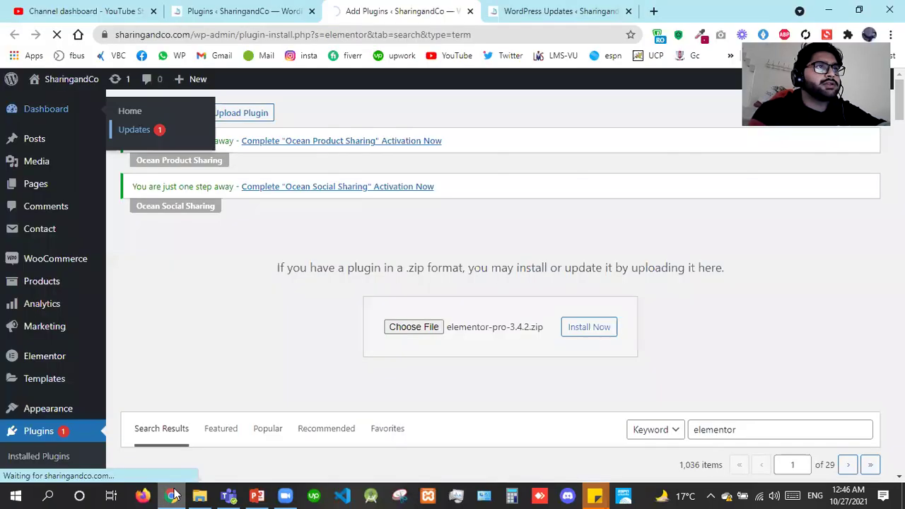
# Select all plugins on the Updates page, then return to the upload tab until Elementor Pro installs.
pyautogui.click(525, 8)
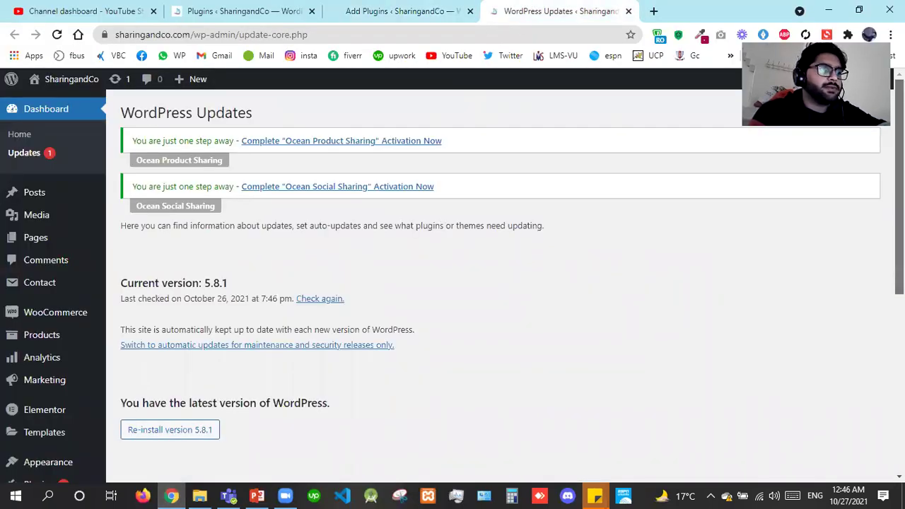
pyautogui.scroll(-4, 303, 393)
pyautogui.click(133, 275)
pyautogui.click(331, 13)
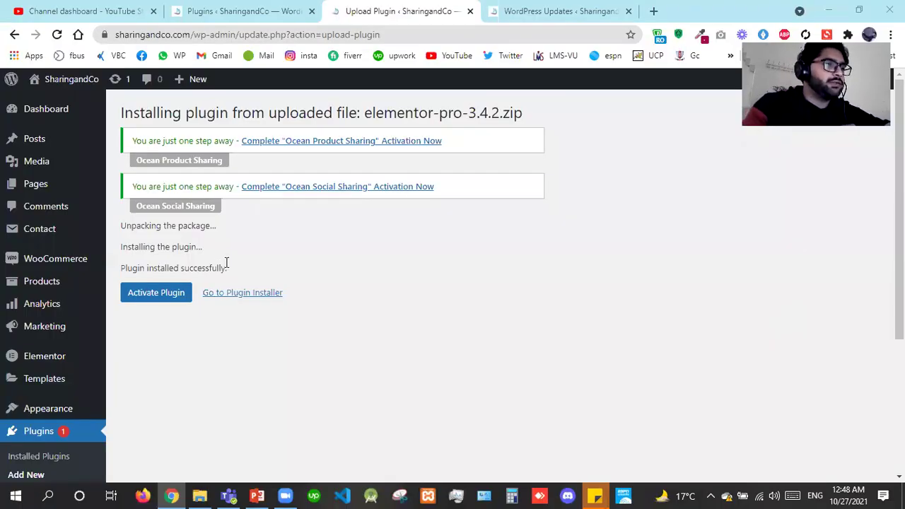
# Activate Elementor Pro and choose Connect & Activate in its Welcome to Elementor Pro notice.
pyautogui.click(164, 293)
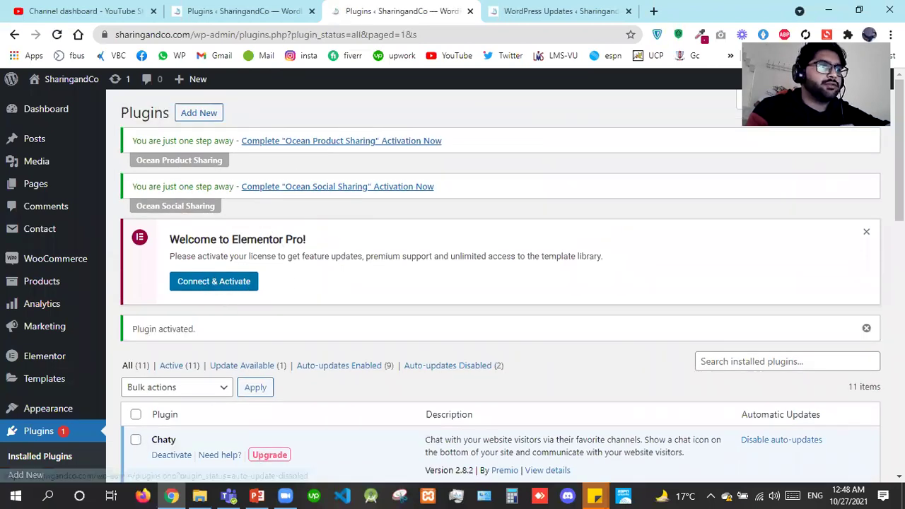
pyautogui.scroll(-3, 430, 378)
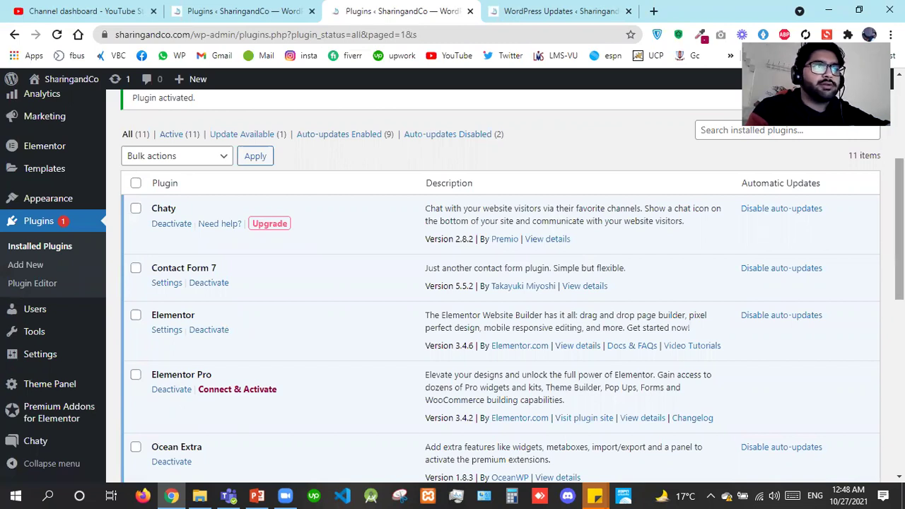
pyautogui.scroll(2, 583, 263)
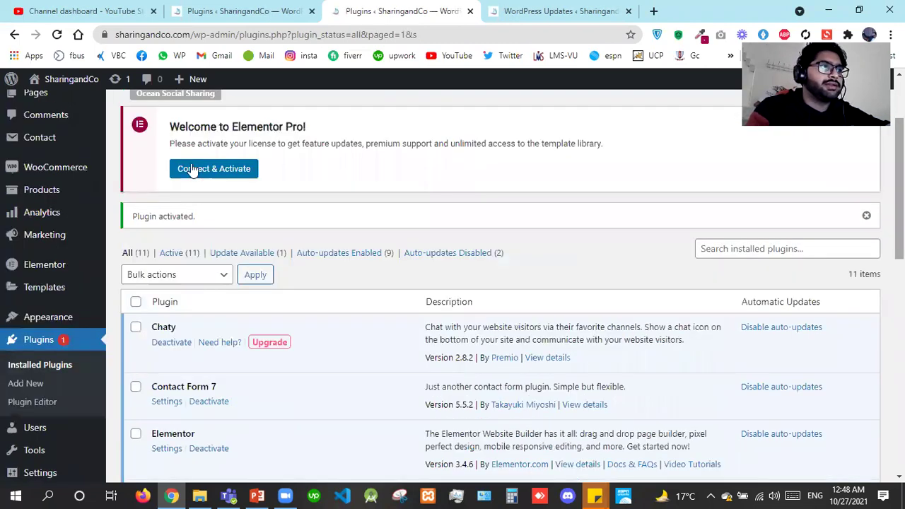
pyautogui.click(194, 172)
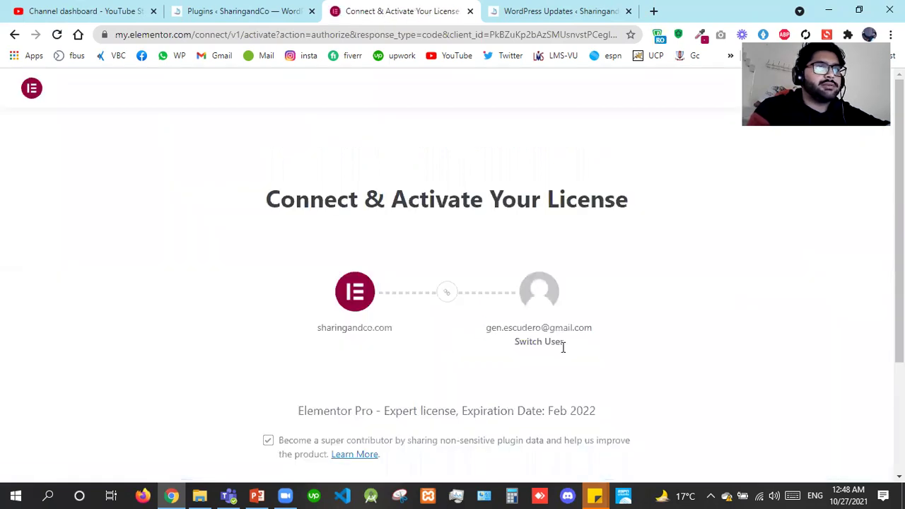
# Try activating the Expert licence with the connected account, then return to the Plugins tab.
pyautogui.tripleClick(580, 351)
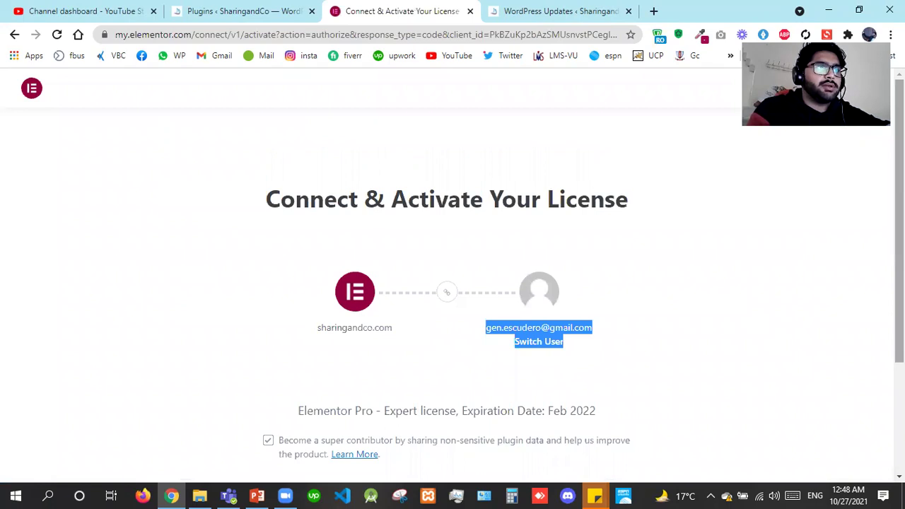
pyautogui.scroll(-2, 452, 276)
pyautogui.click(447, 379)
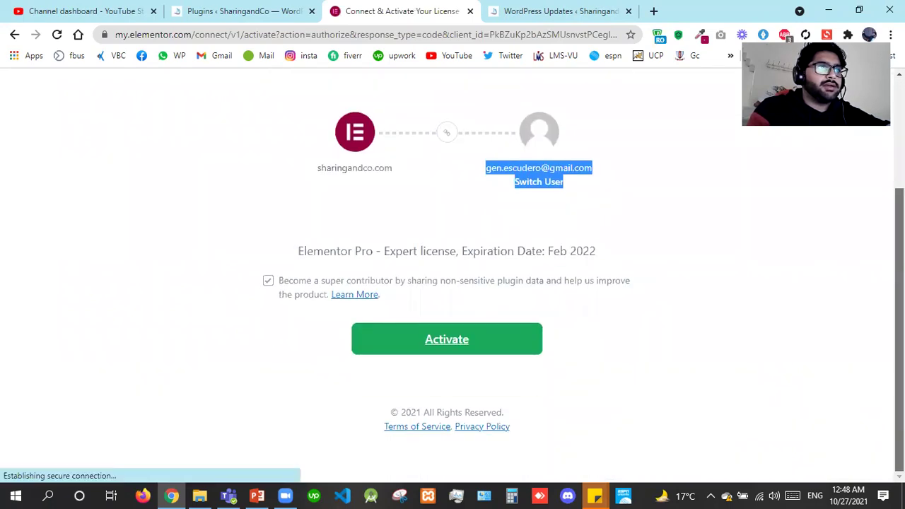
pyautogui.scroll(-1, 722, 378)
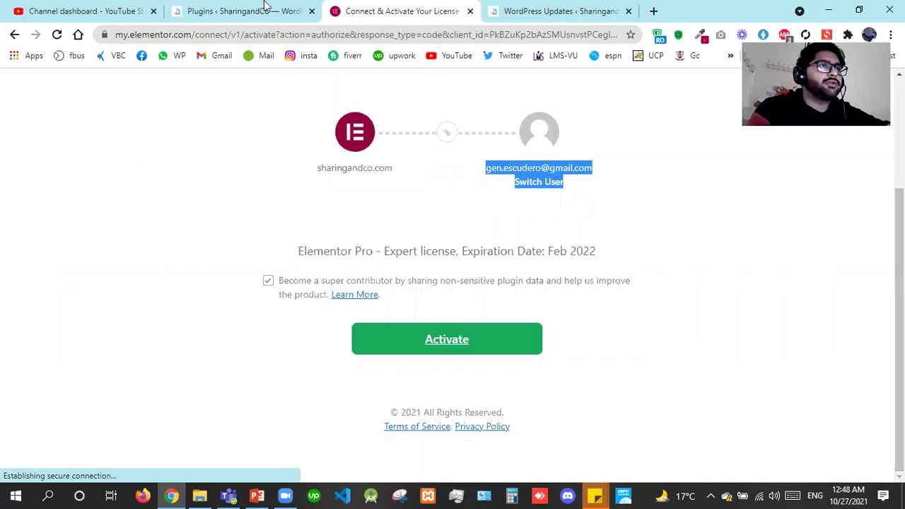
pyautogui.hotkey('ctrl', 'shift', 'Tab')
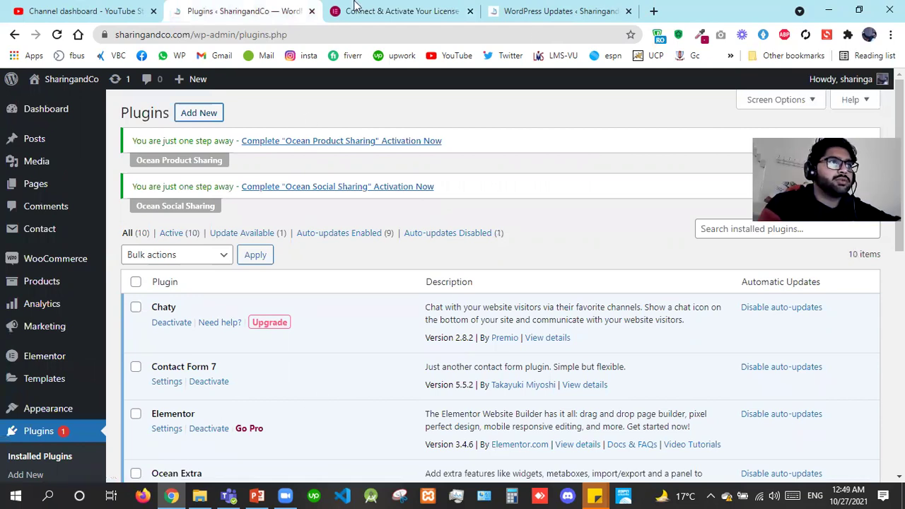
# Open an incognito window, load sharingandco.com and log in with the saved credentials.
pyautogui.click(890, 35)
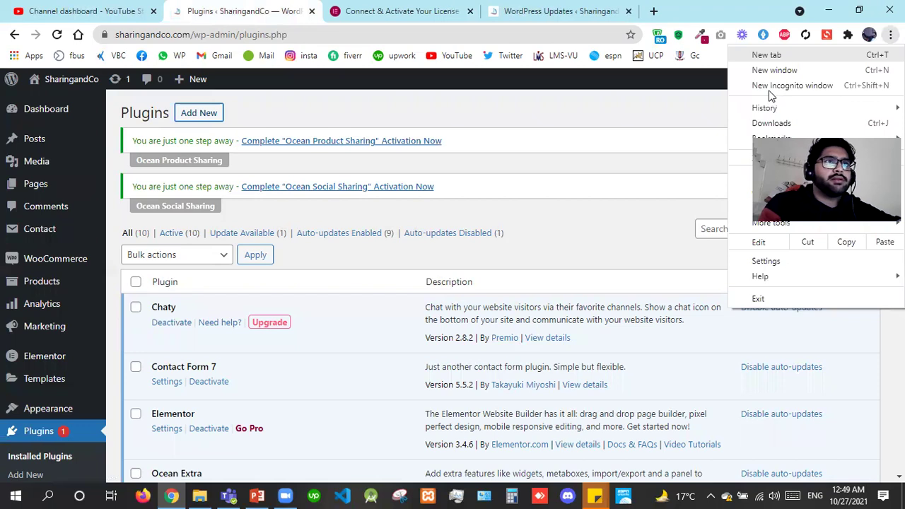
pyautogui.click(773, 86)
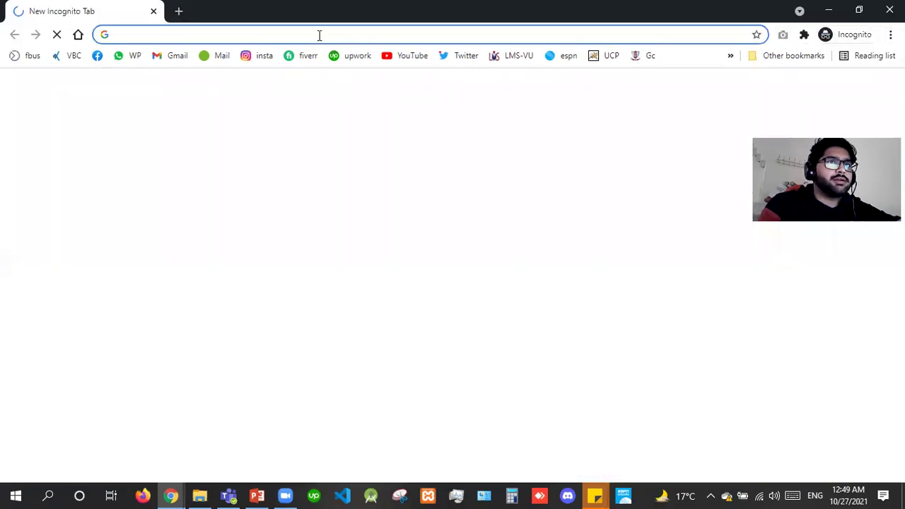
pyautogui.write('sha')
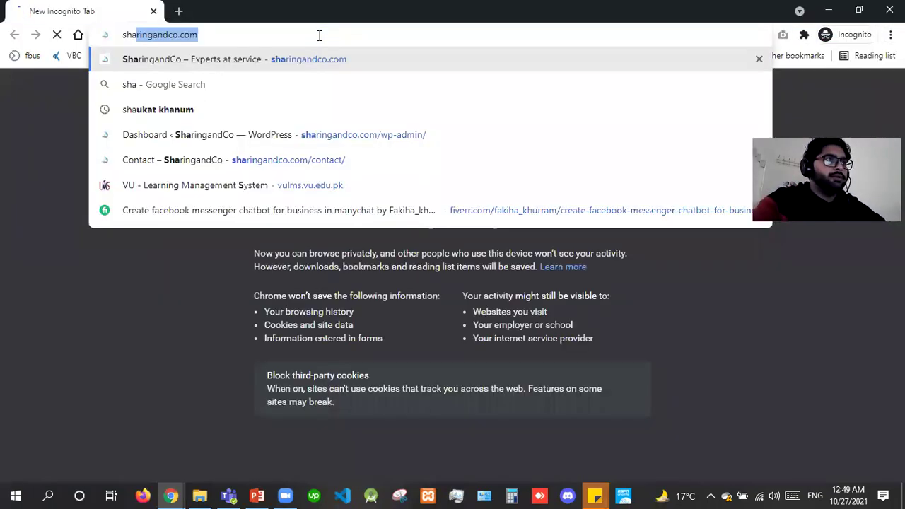
pyautogui.press('Return')
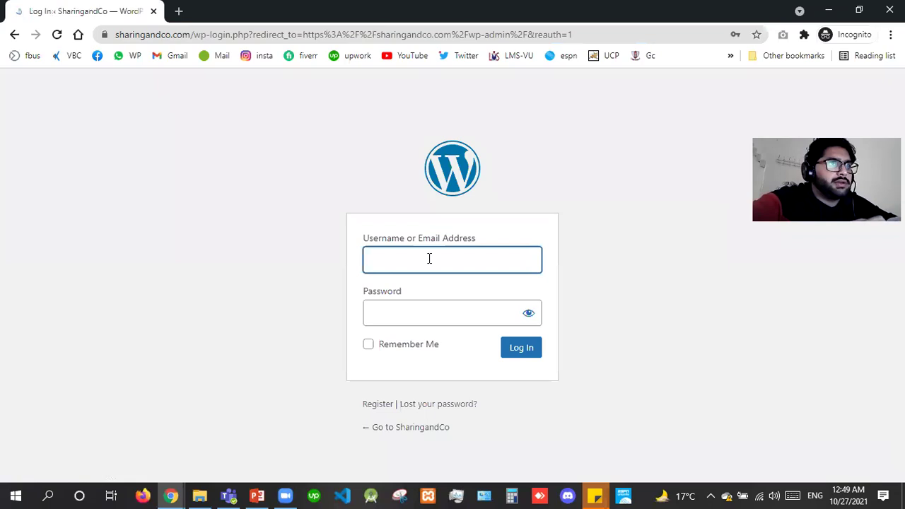
pyautogui.click(429, 258)
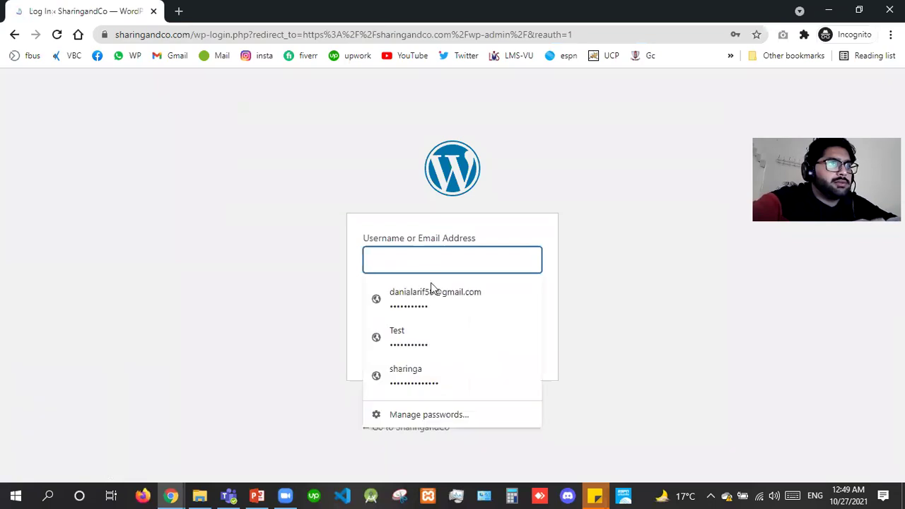
pyautogui.press('Return')
pyautogui.click(520, 348)
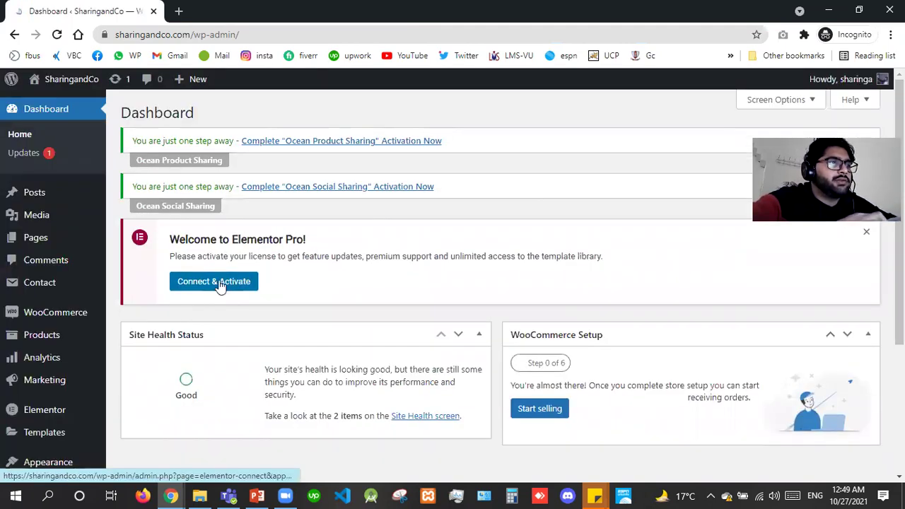
# Start Connect & Activate and enter the Elementor account's e-mail on the login page.
pyautogui.click(219, 284)
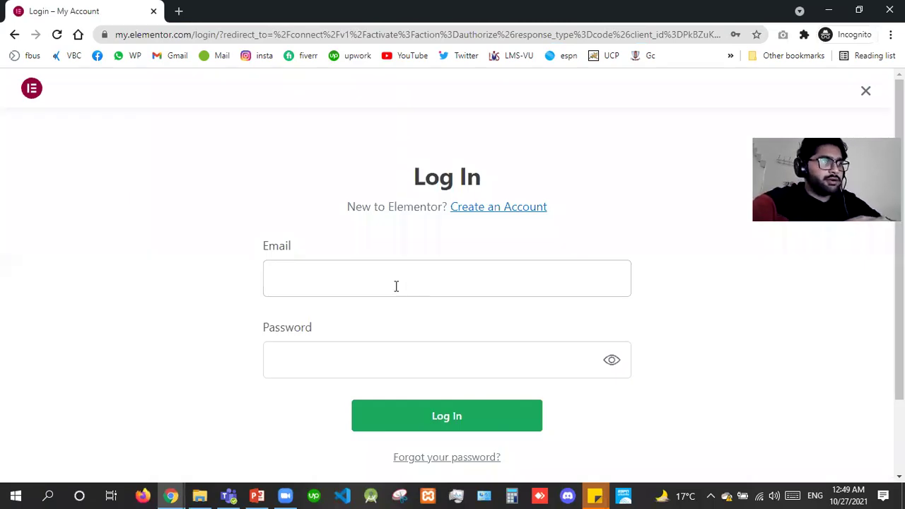
pyautogui.click(396, 286)
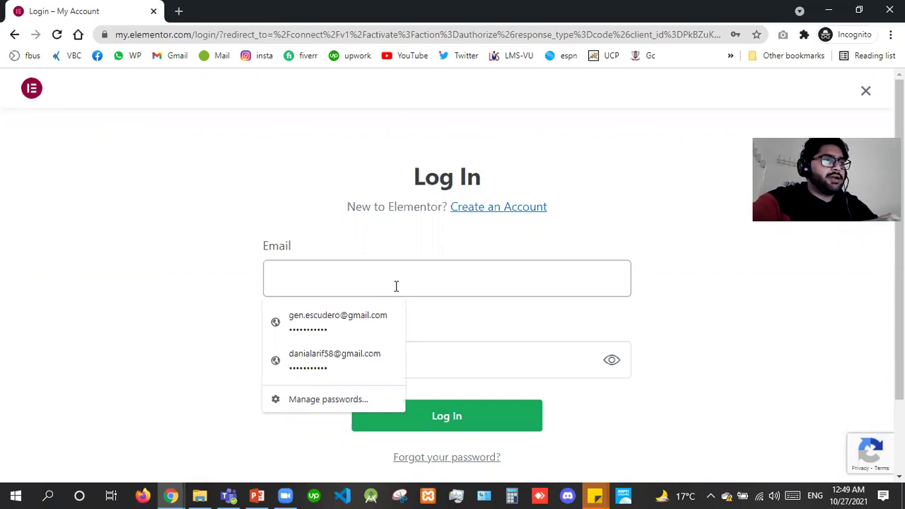
pyautogui.press('Tab')
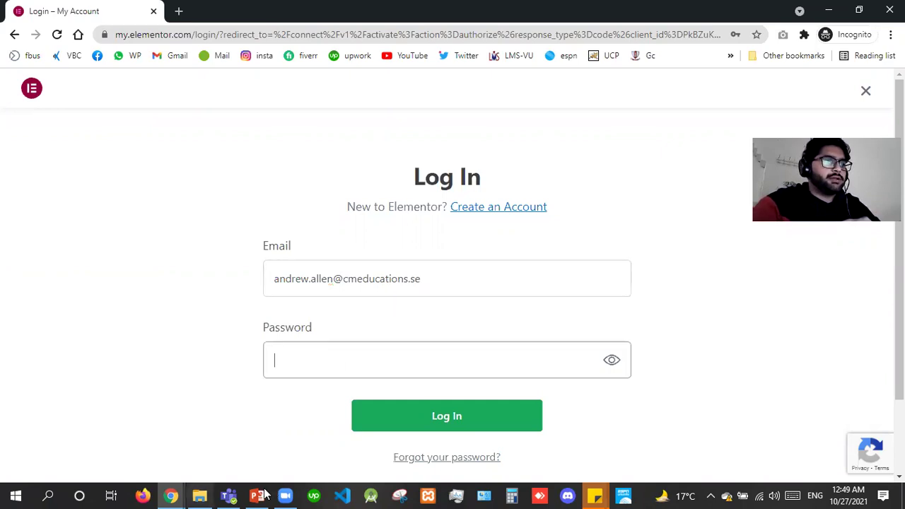
pyautogui.click(258, 495)
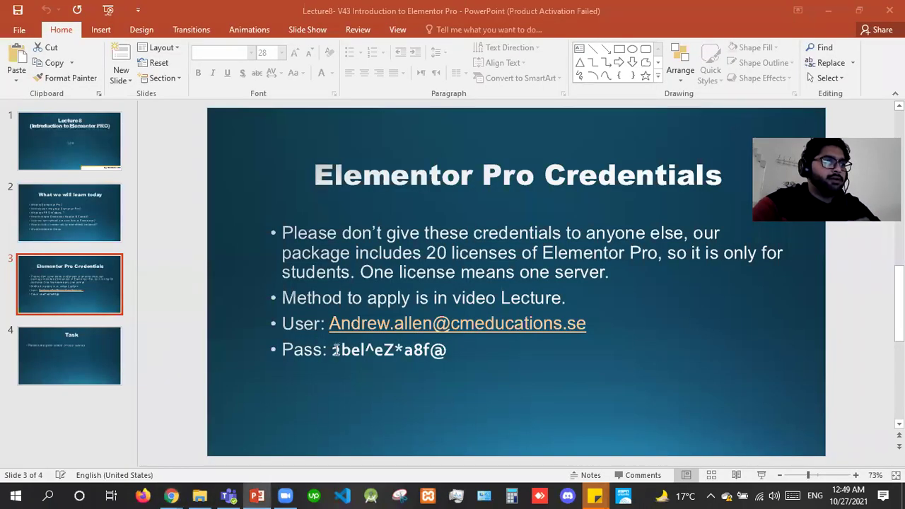
# Copy the account password from the Credentials slide and return to the Elementor login window.
pyautogui.doubleClick(463, 356)
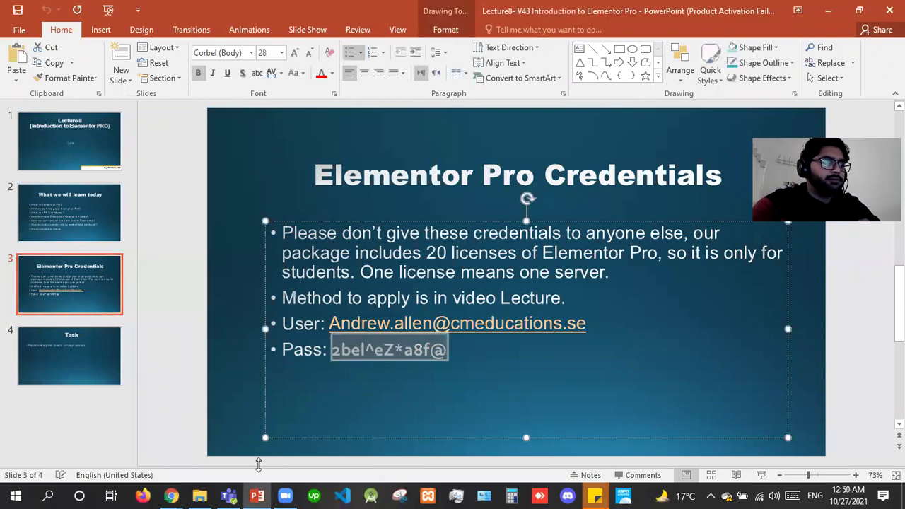
pyautogui.click(173, 495)
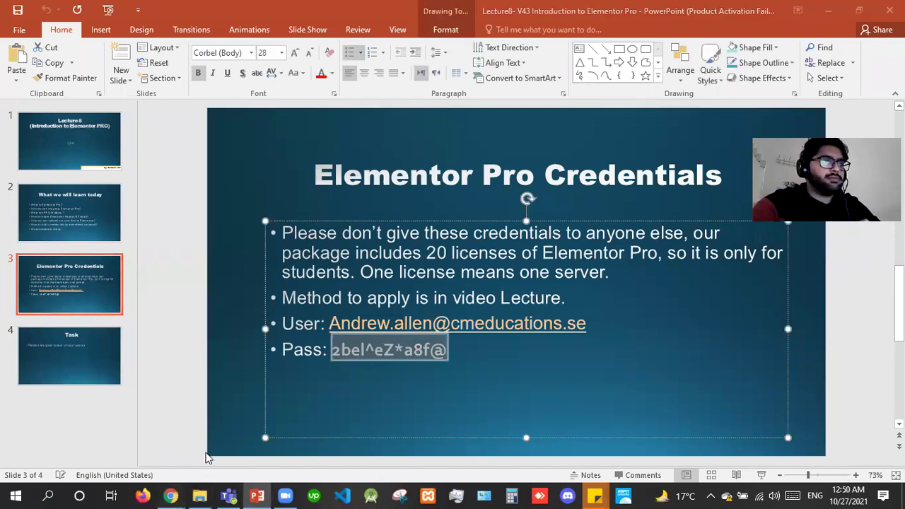
pyautogui.click(242, 435)
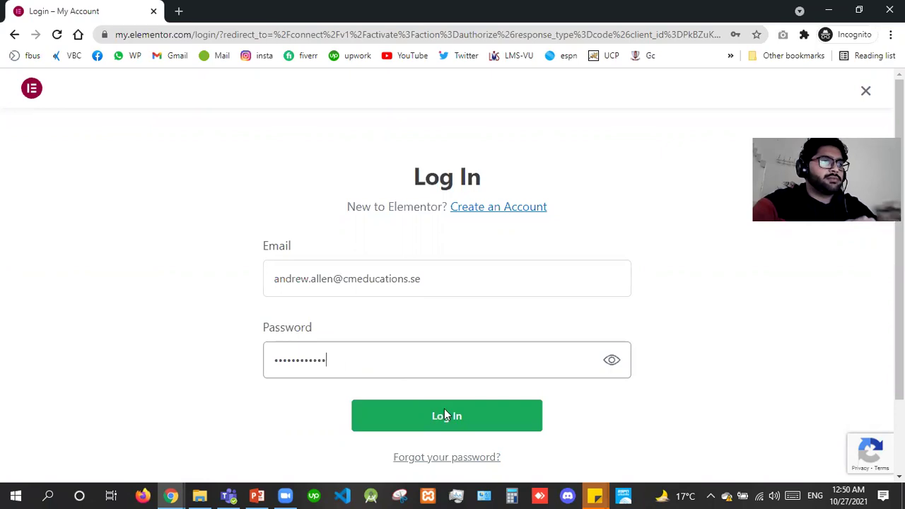
# Log in and activate the Expert license, expiring Oct 2022, for sharingandco.com.
pyautogui.click(447, 416)
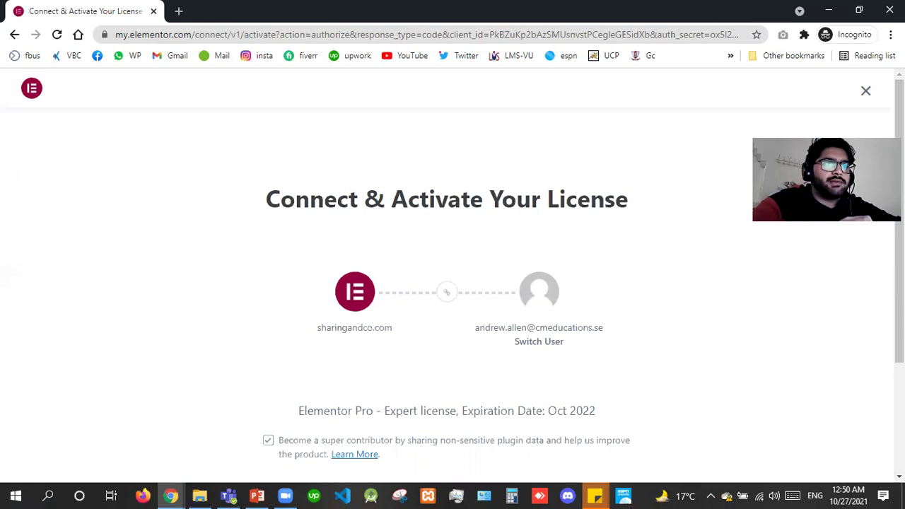
pyautogui.scroll(-1, 595, 361)
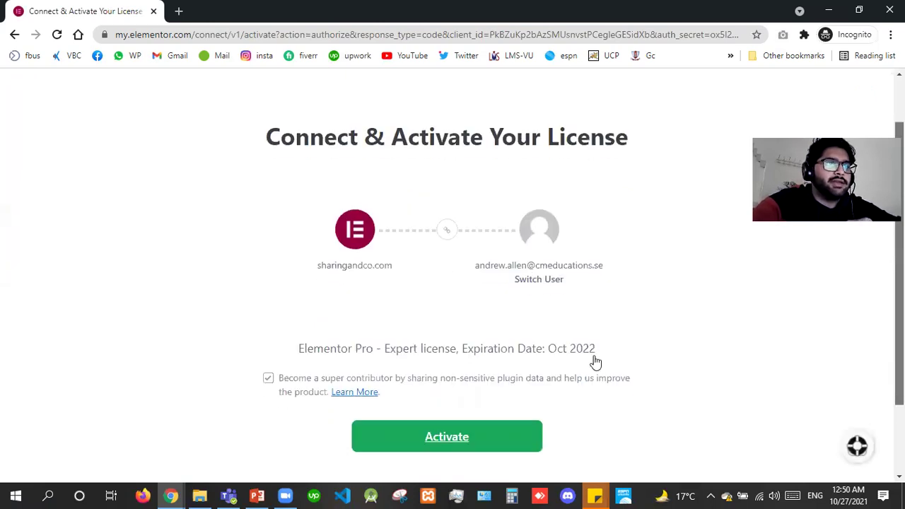
pyautogui.scroll(-1, 596, 361)
pyautogui.moveTo(552, 315); pyautogui.dragTo(597, 316)
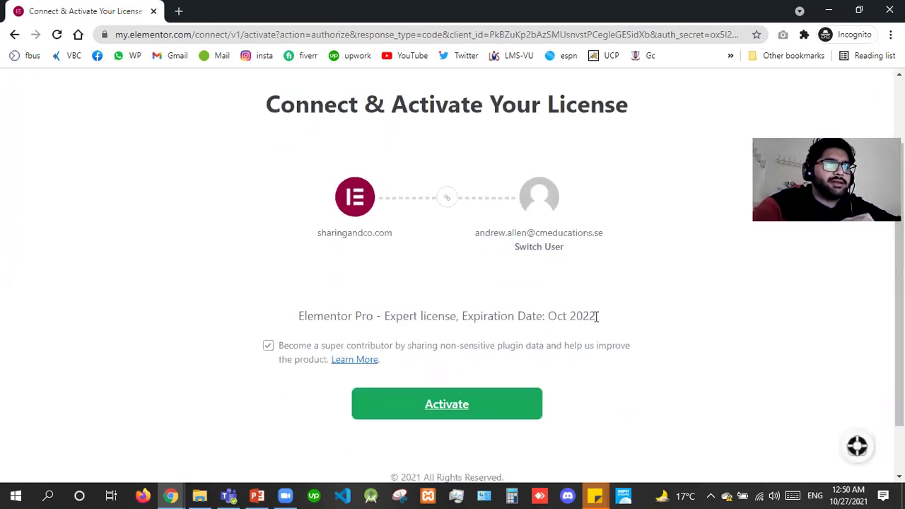
pyautogui.click(444, 405)
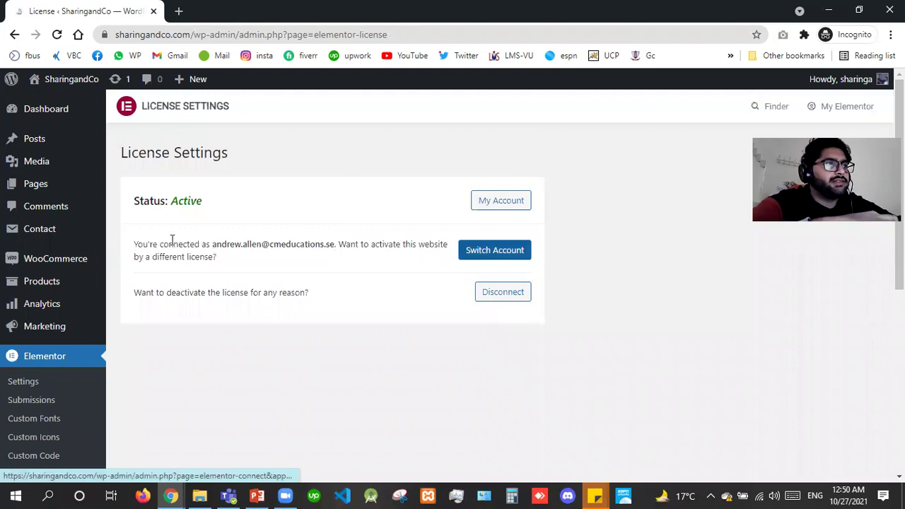
# Highlight the Active license status and show the 'What we will learn today' slide.
pyautogui.doubleClick(235, 203)
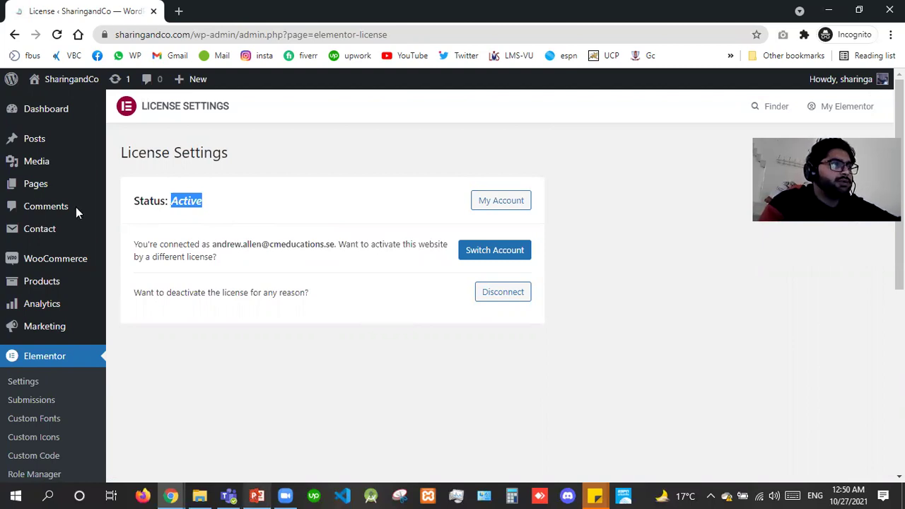
pyautogui.hotkey('alt', 'Tab')
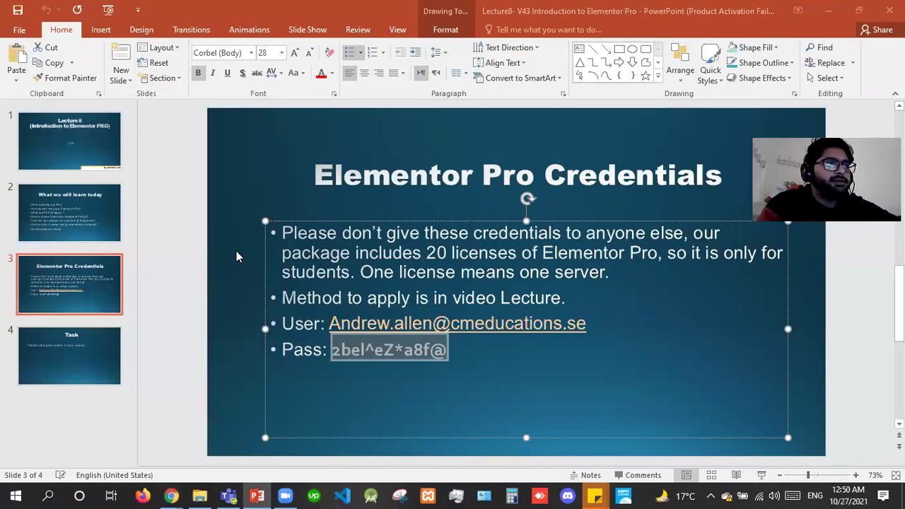
pyautogui.press('pageup')
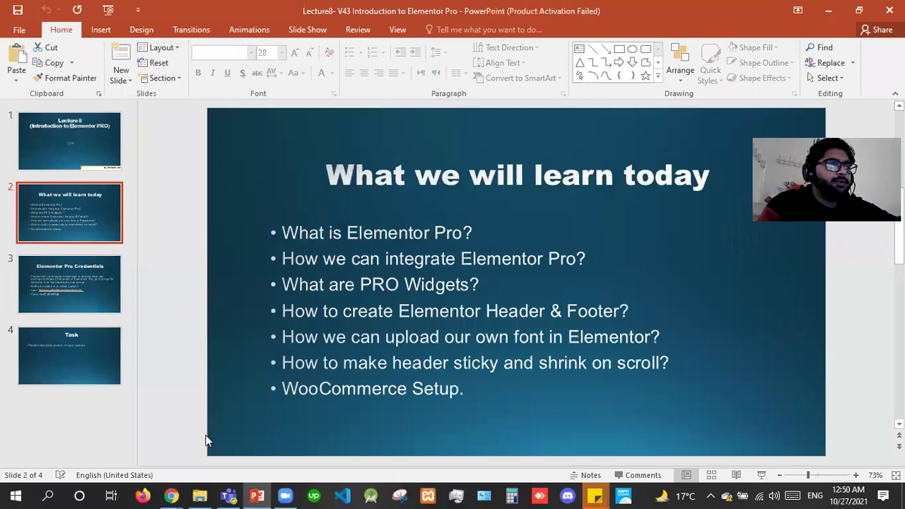
pyautogui.hotkey('ctrl', 'z')
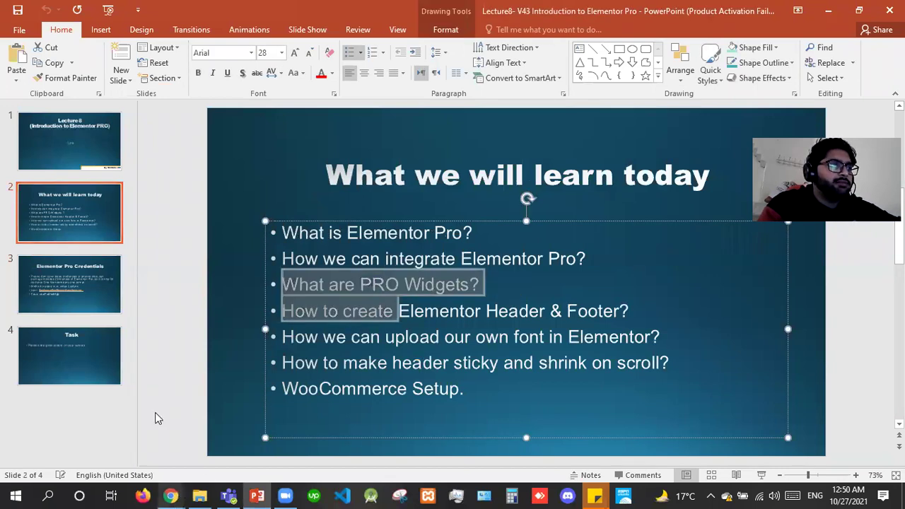
# Close the old Plugins, license activation and Updates tabs, then return to License Settings.
pyautogui.click(158, 418)
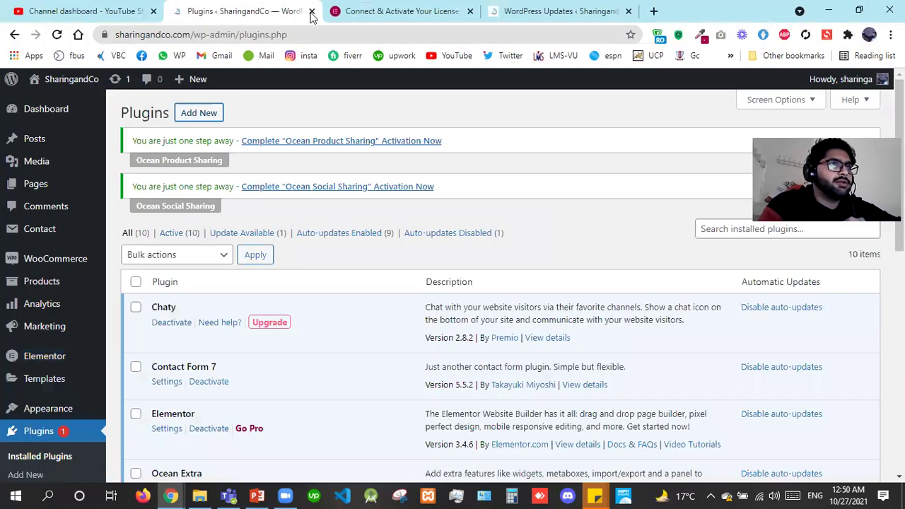
pyautogui.click(312, 12)
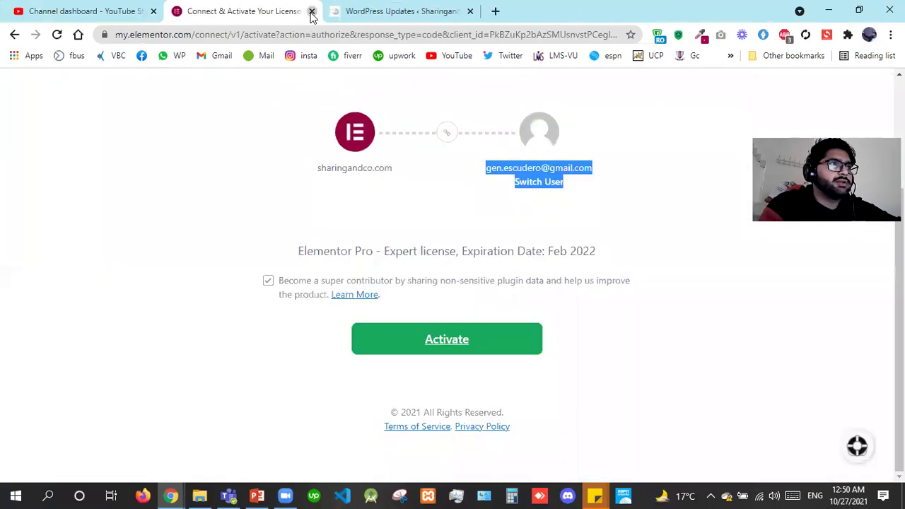
pyautogui.click(312, 12)
pyautogui.hotkey('ctrl', 'w')
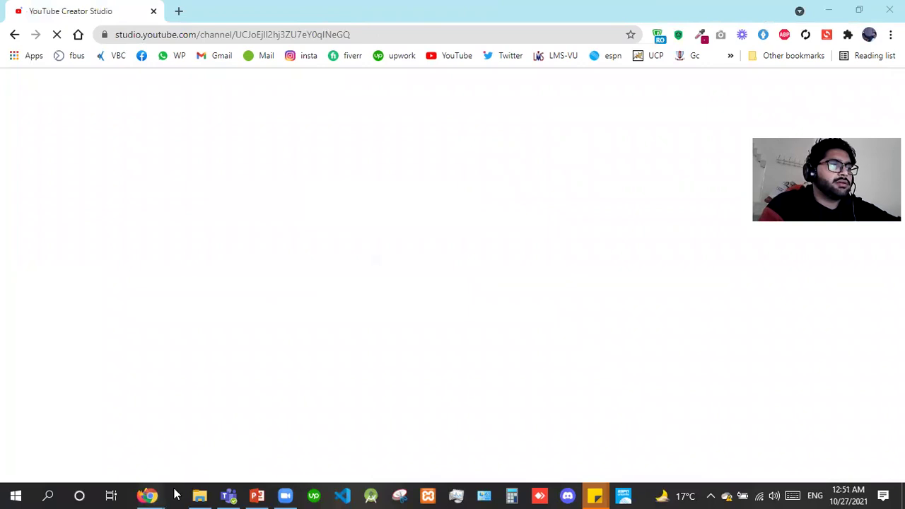
pyautogui.moveTo(176, 495)
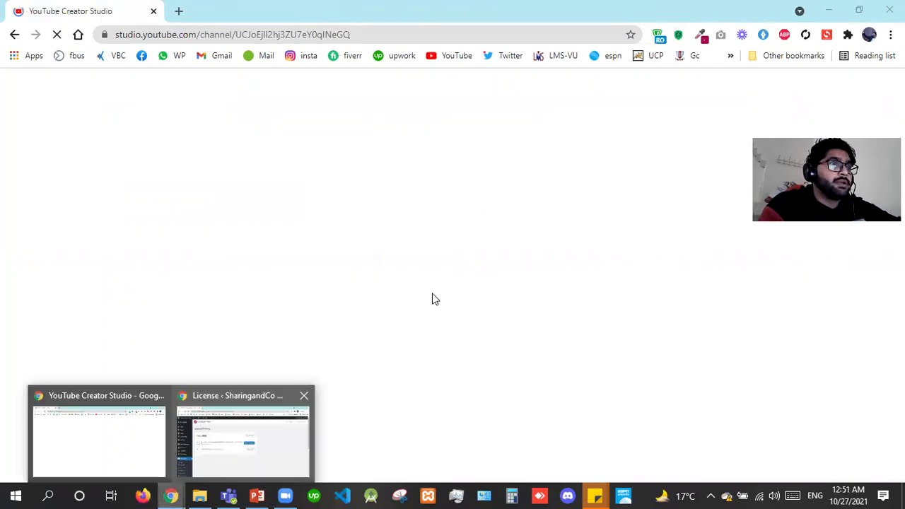
pyautogui.click(274, 406)
pyautogui.click(190, 380)
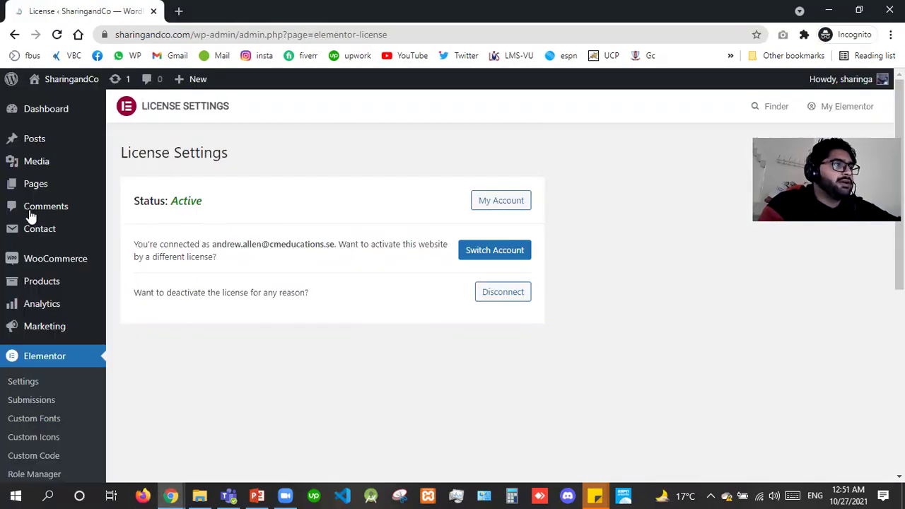
# From All Pages, open 'Edit with Elementor' for About us in a new tab.
pyautogui.click(133, 188)
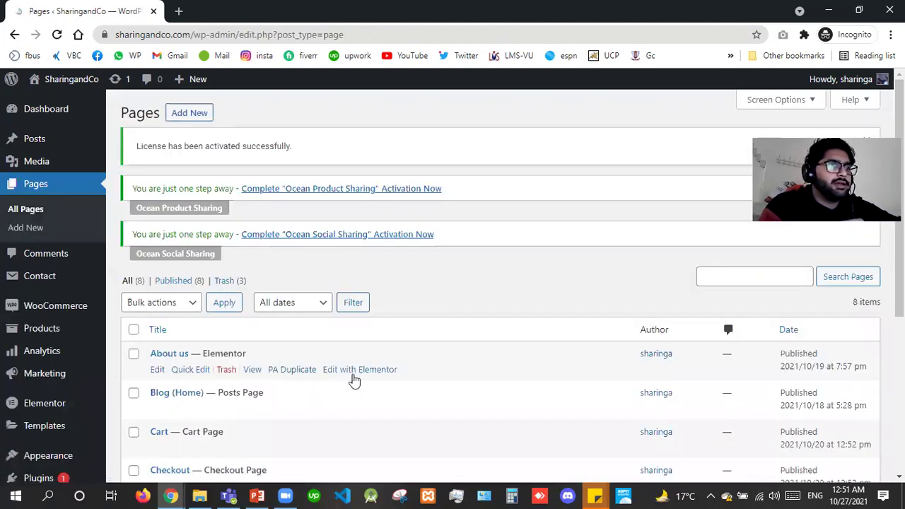
pyautogui.rightClick(354, 380)
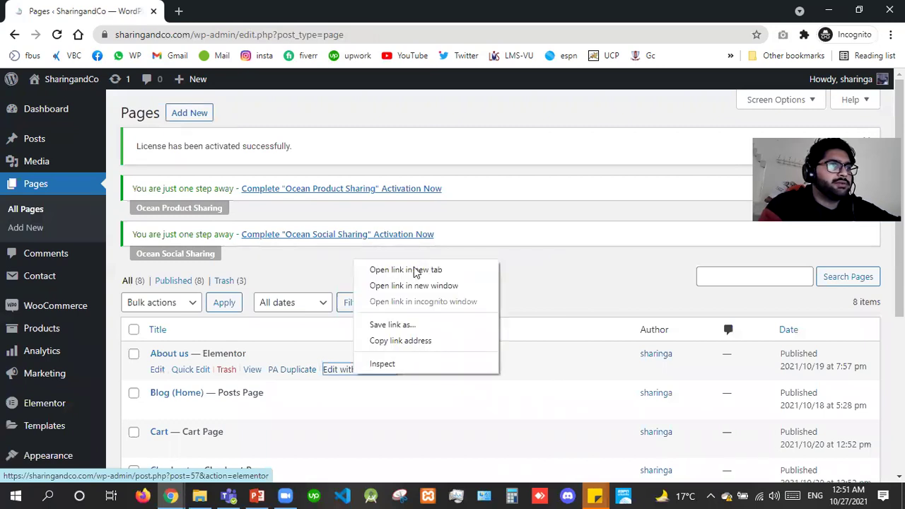
pyautogui.click(416, 274)
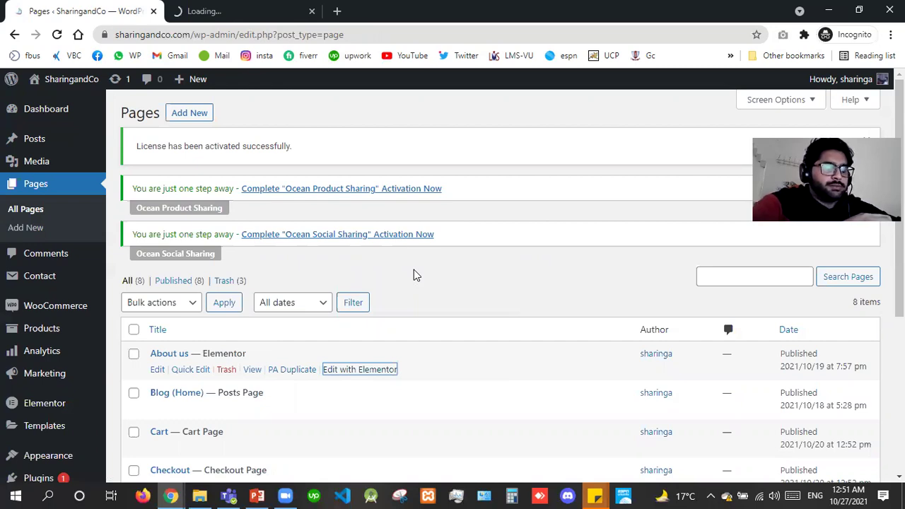
pyautogui.click(237, 9)
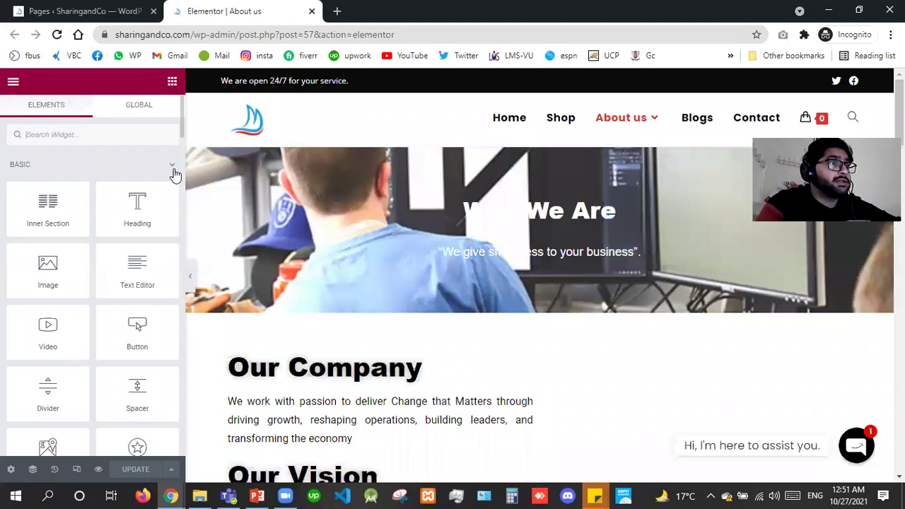
# Collapse the BASIC widget category to reveal PRO widgets and scroll to the pricing tables.
pyautogui.click(174, 171)
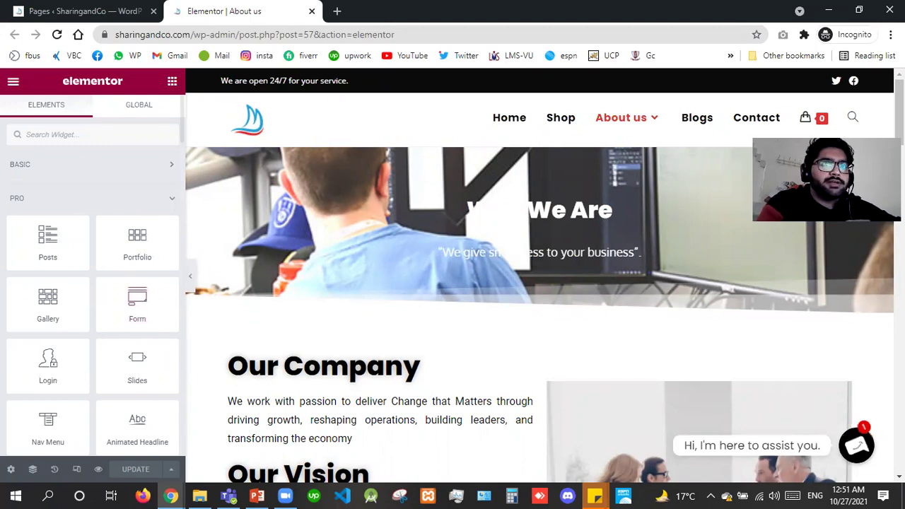
pyautogui.scroll(-5, 540, 283)
pyautogui.scroll(-6, 540, 283)
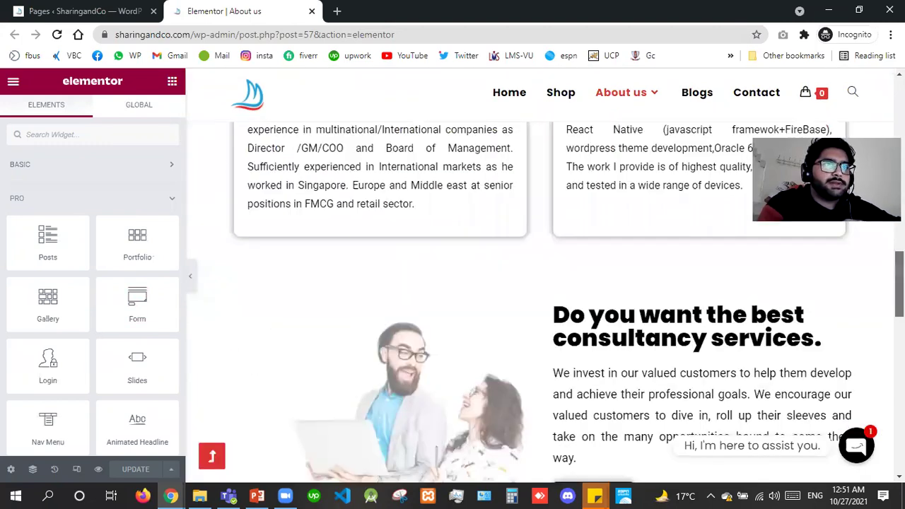
pyautogui.scroll(-6, 539, 283)
pyautogui.scroll(3, 533, 302)
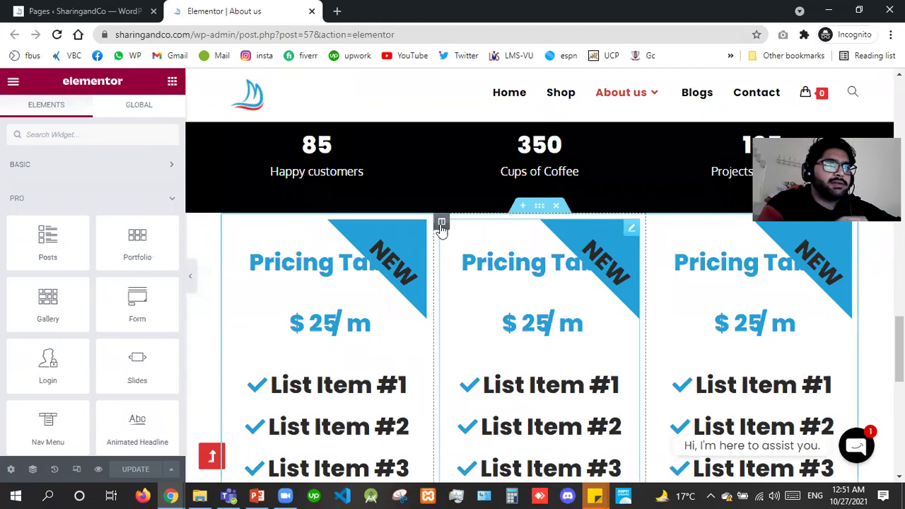
# Delete the middle column and both pricing tables, then drop a Posts widget into the left column.
pyautogui.rightClick(442, 223)
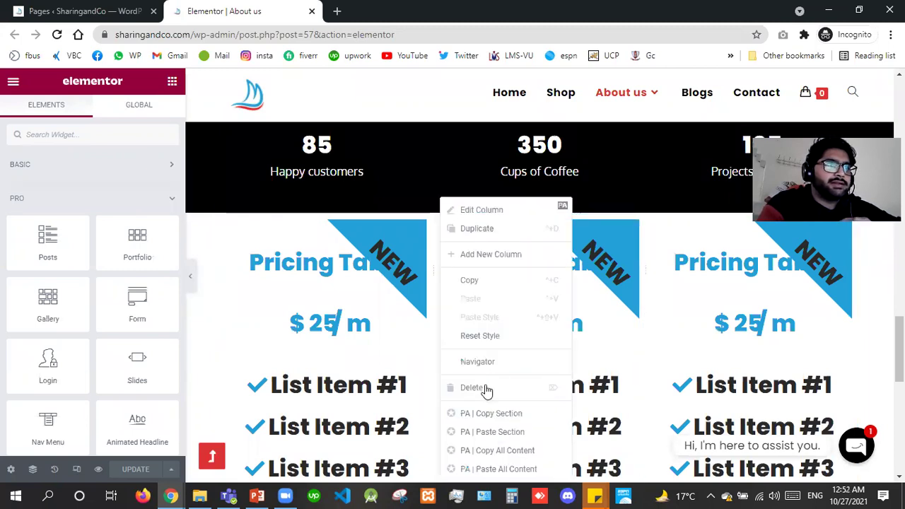
pyautogui.press('Delete')
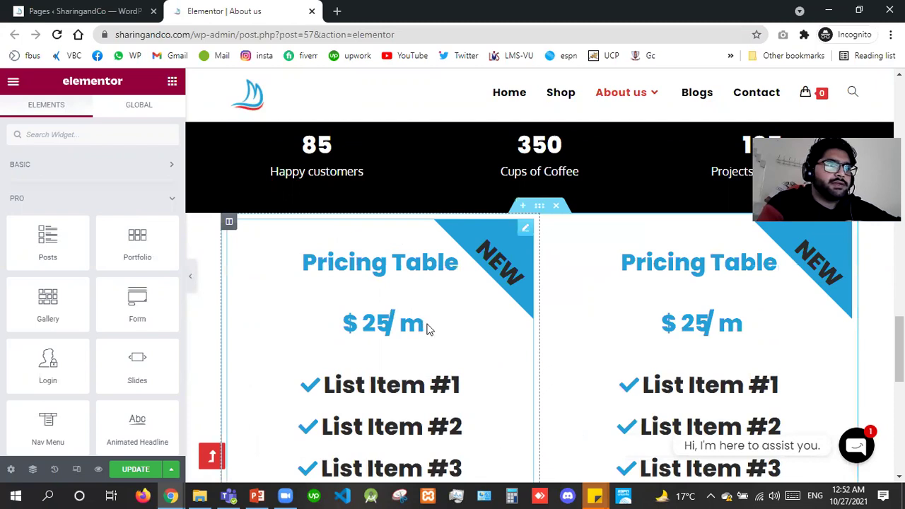
pyautogui.rightClick(424, 322)
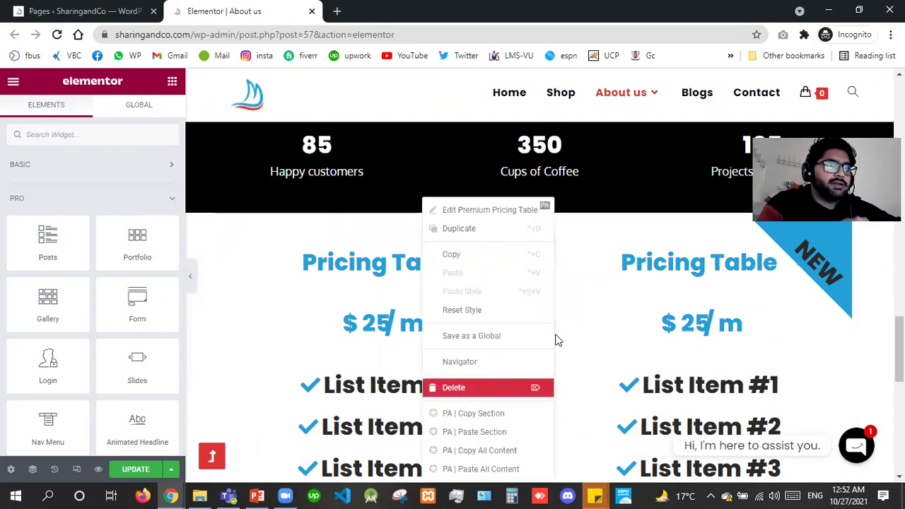
pyautogui.press('Delete')
pyautogui.rightClick(596, 406)
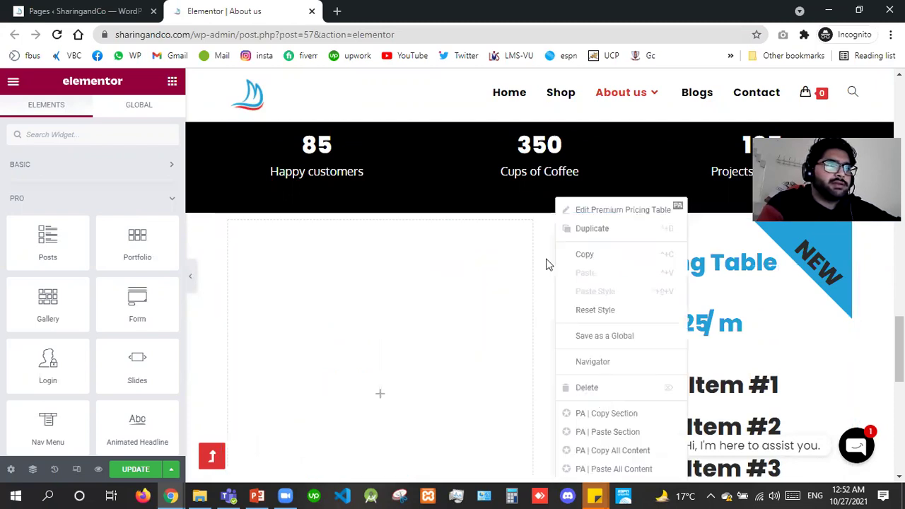
pyautogui.press('Delete')
pyautogui.moveTo(33, 237); pyautogui.dragTo(278, 235)
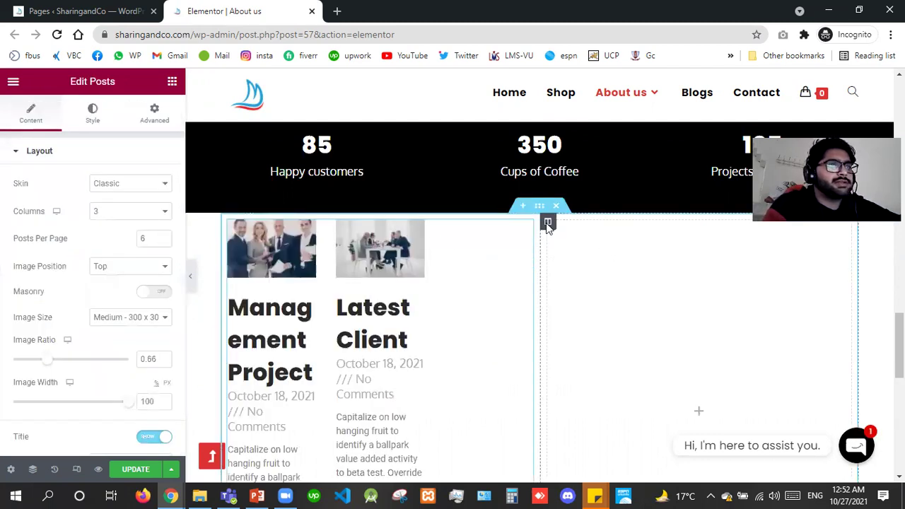
# Remove the empty right column from the section.
pyautogui.rightClick(547, 223)
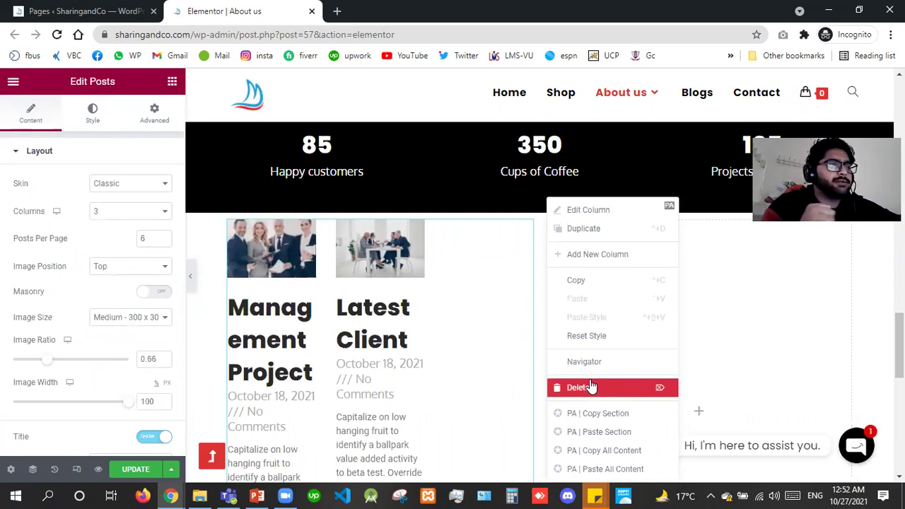
pyautogui.click(591, 388)
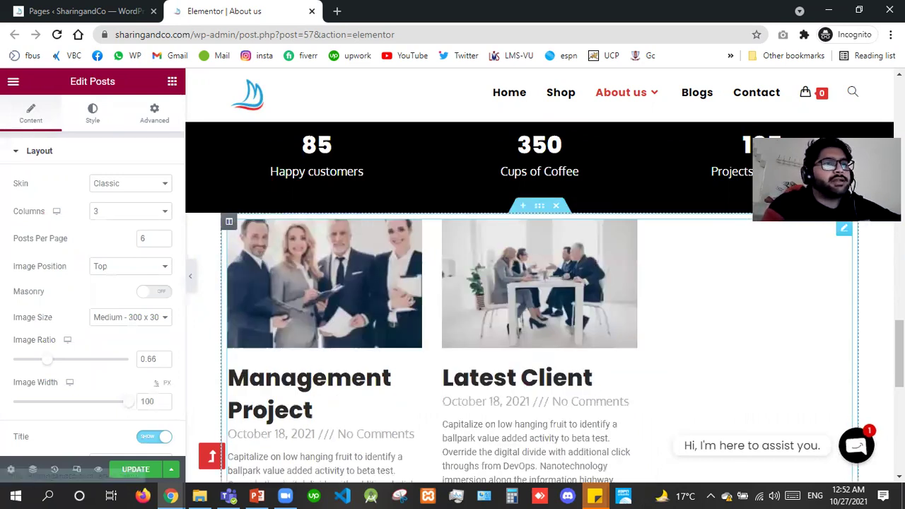
pyautogui.scroll(-1, 539, 304)
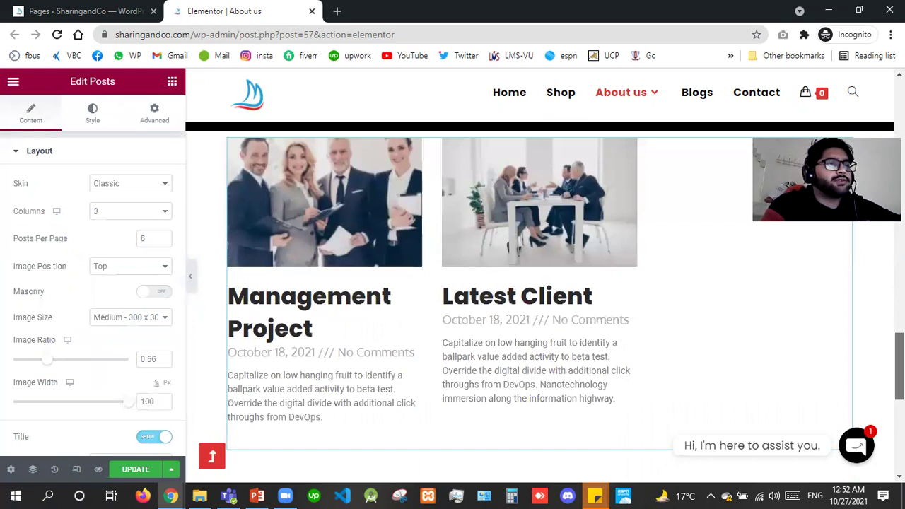
pyautogui.scroll(-1, 540, 283)
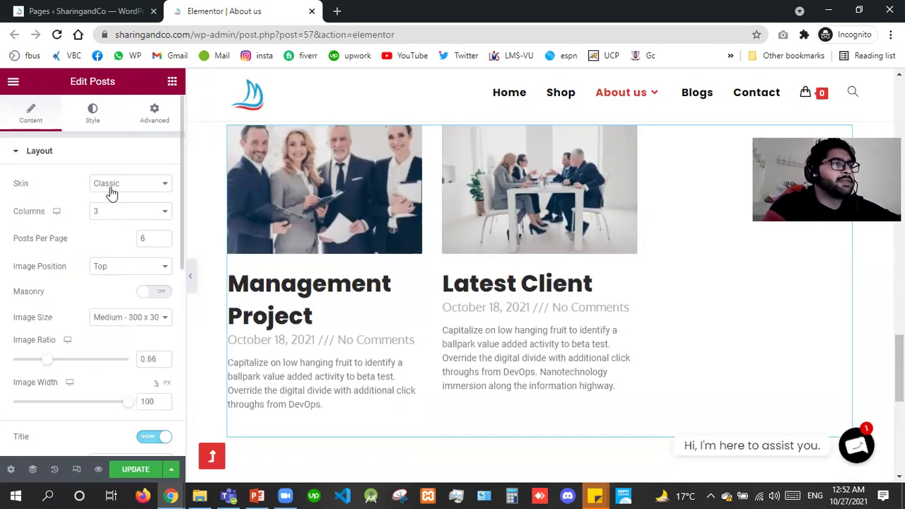
# Switch the posts to the Cards skin with three columns and masonry left off.
pyautogui.click(116, 183)
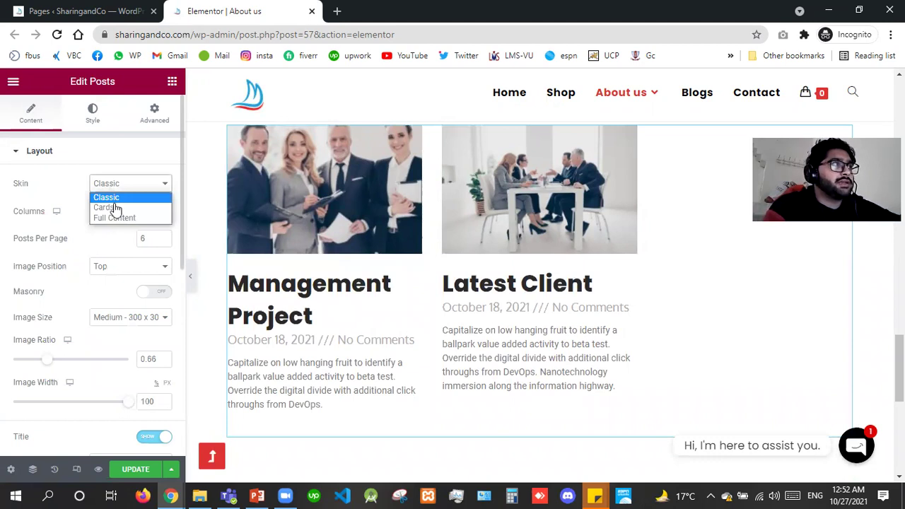
pyautogui.click(116, 208)
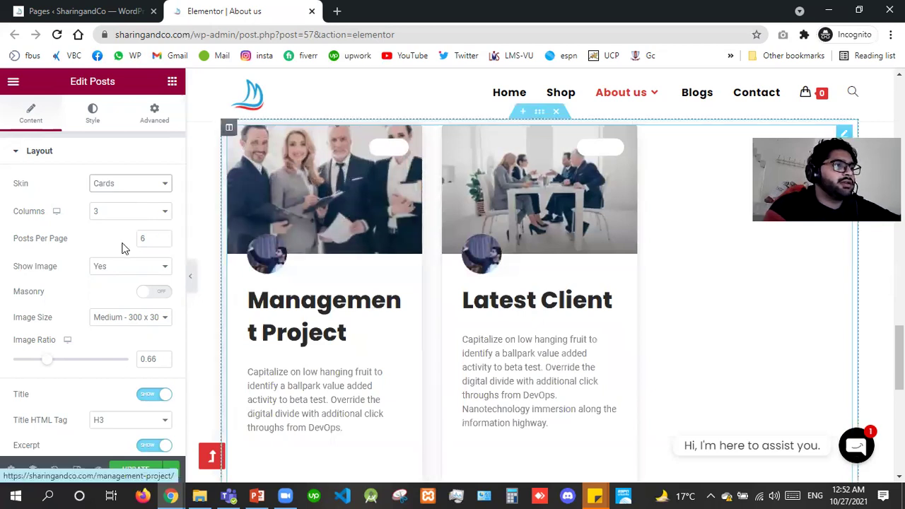
pyautogui.click(129, 211)
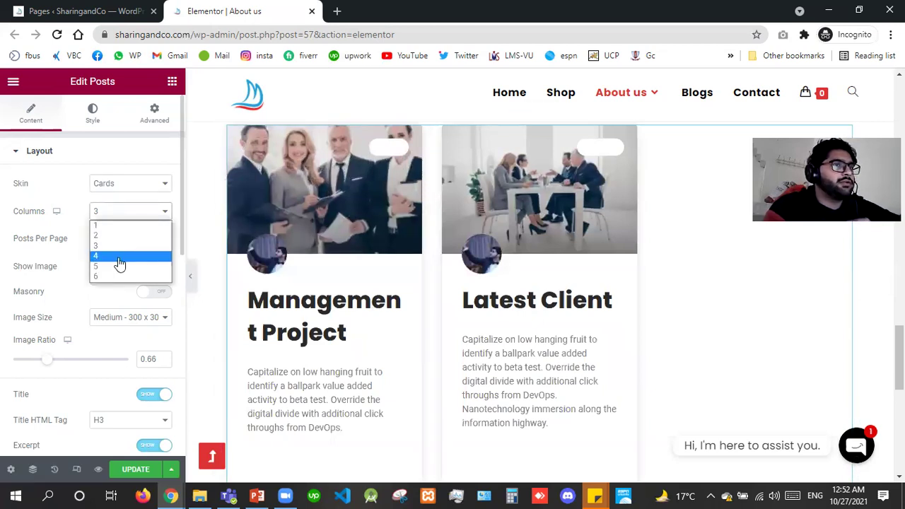
pyautogui.click(118, 256)
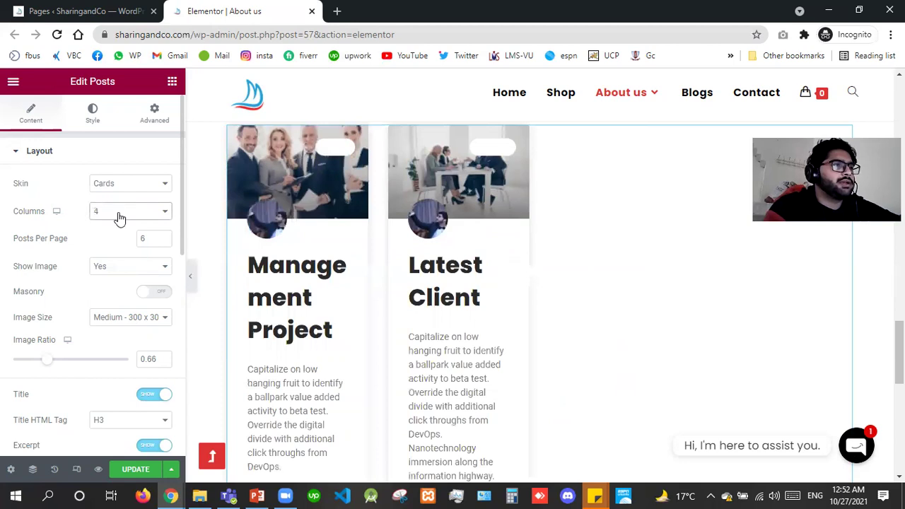
pyautogui.hotkey('alt', 'Down')
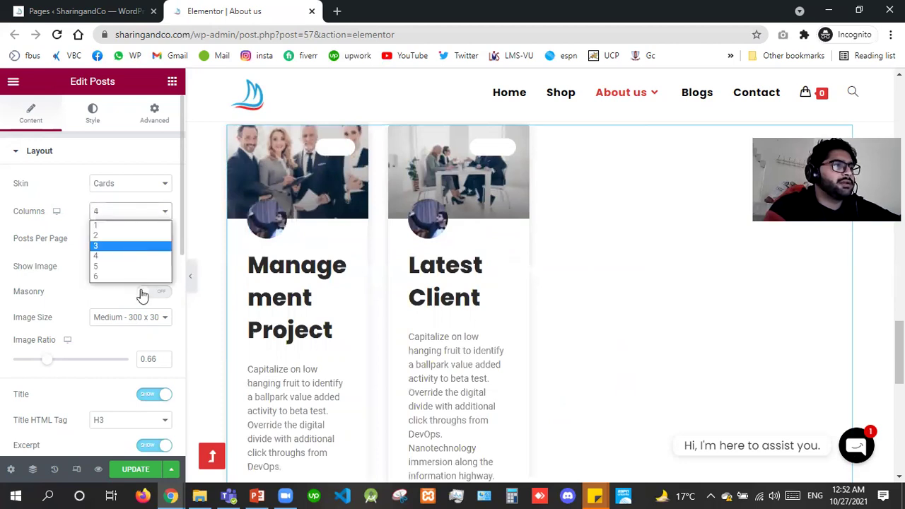
pyautogui.press('Return')
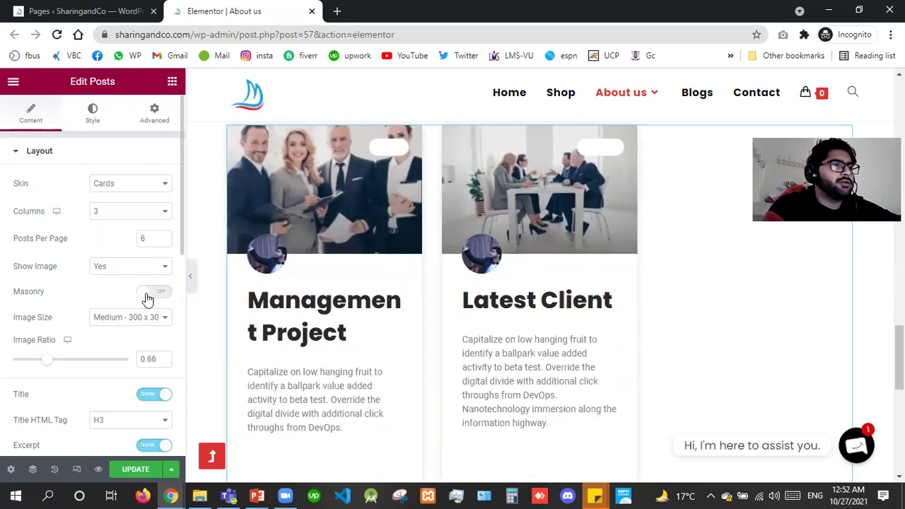
pyautogui.click(151, 292)
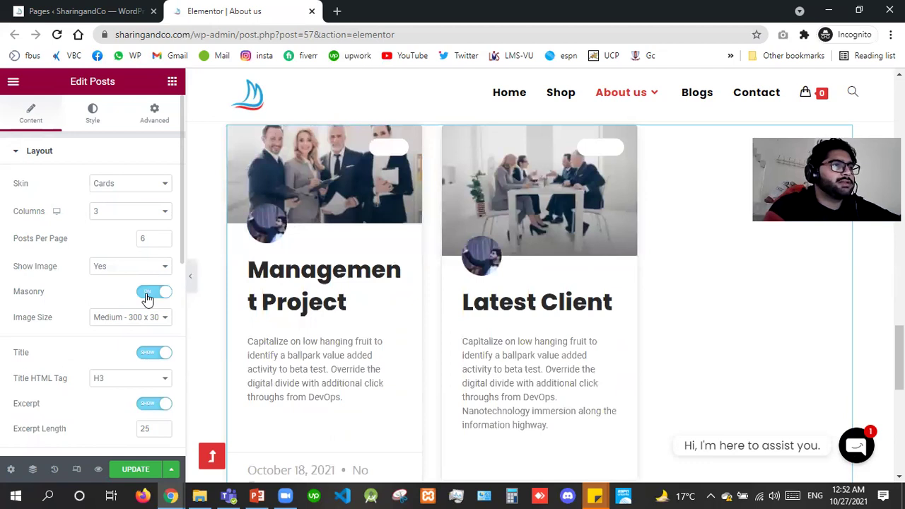
pyautogui.click(146, 296)
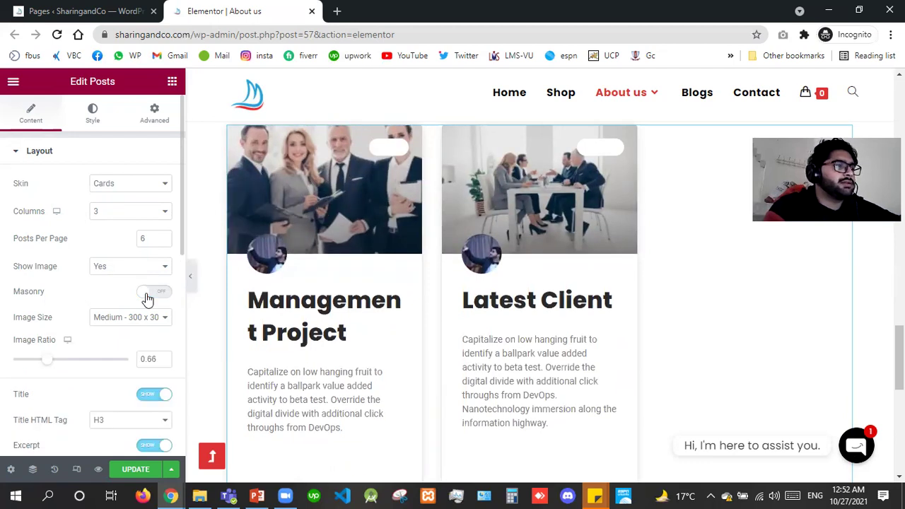
# Set the post image ratio to 0.566, keeping the titles shown.
pyautogui.click(143, 364)
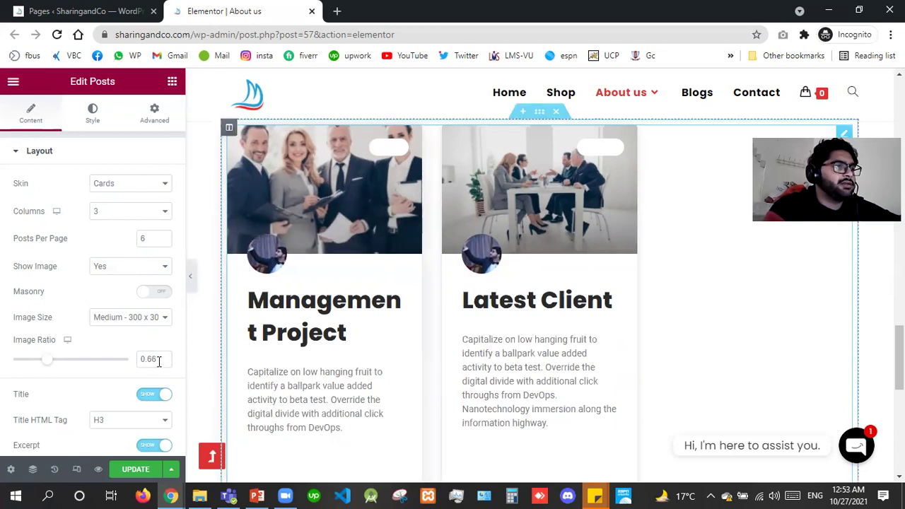
pyautogui.hotkey('ctrl', 'a')
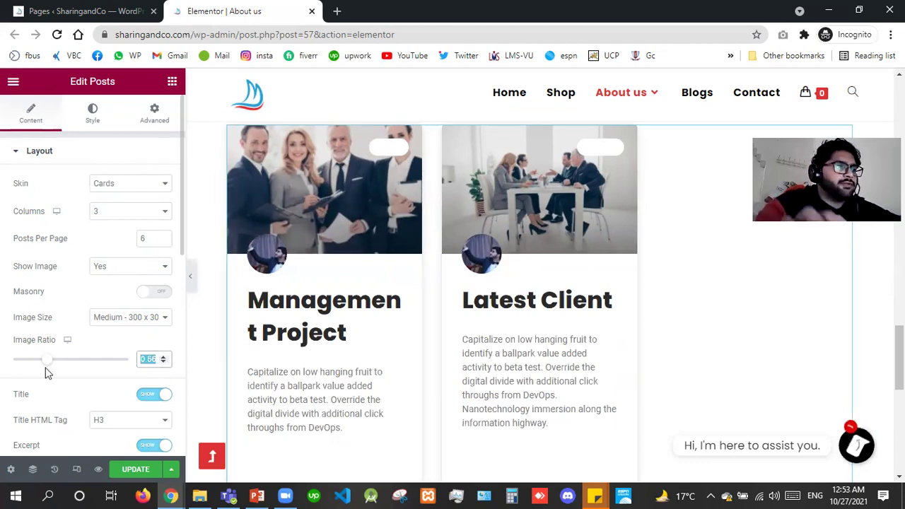
pyautogui.write('0.5')
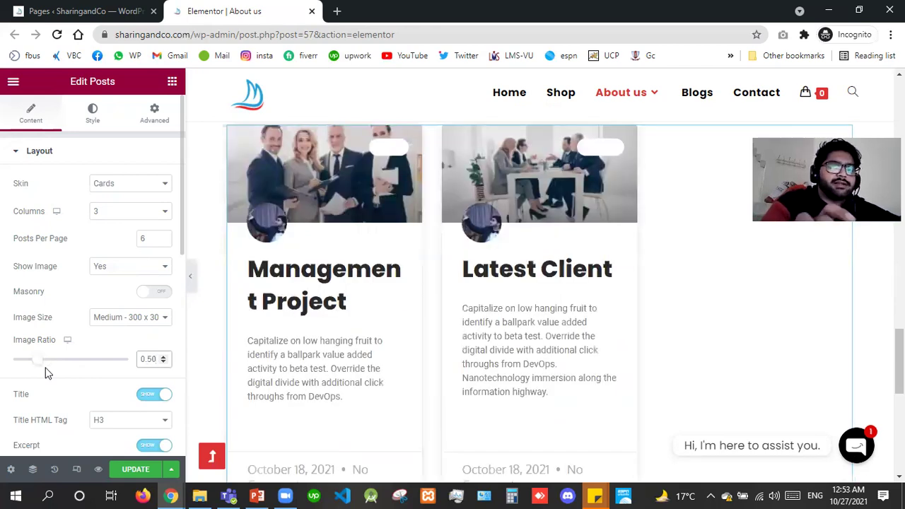
pyautogui.write('6')
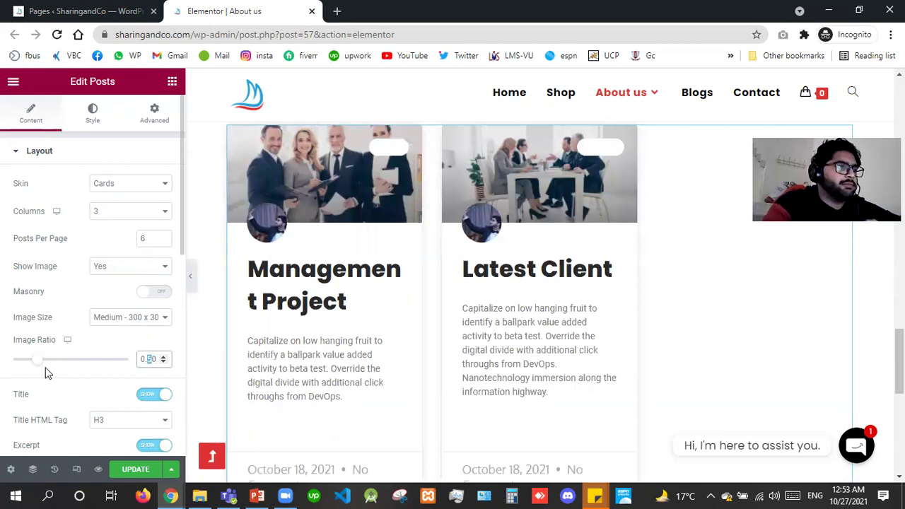
pyautogui.write('6')
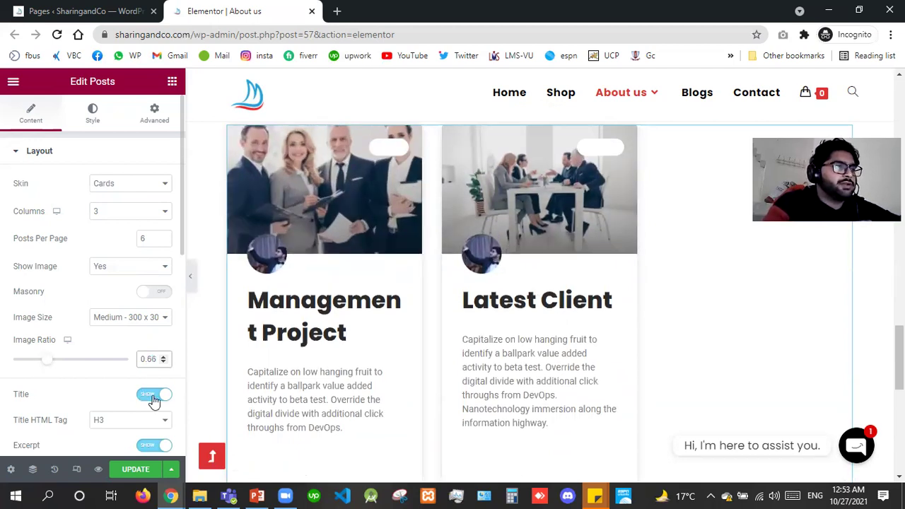
pyautogui.click(154, 399)
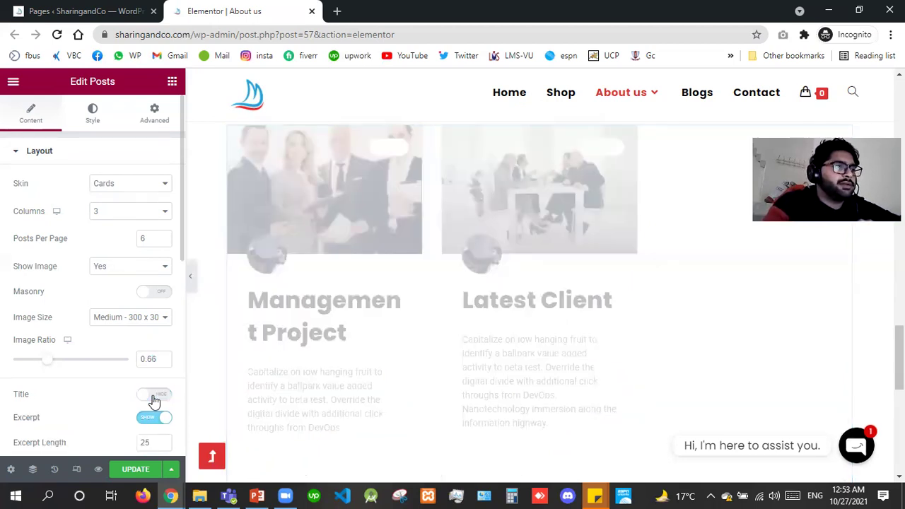
pyautogui.click(154, 397)
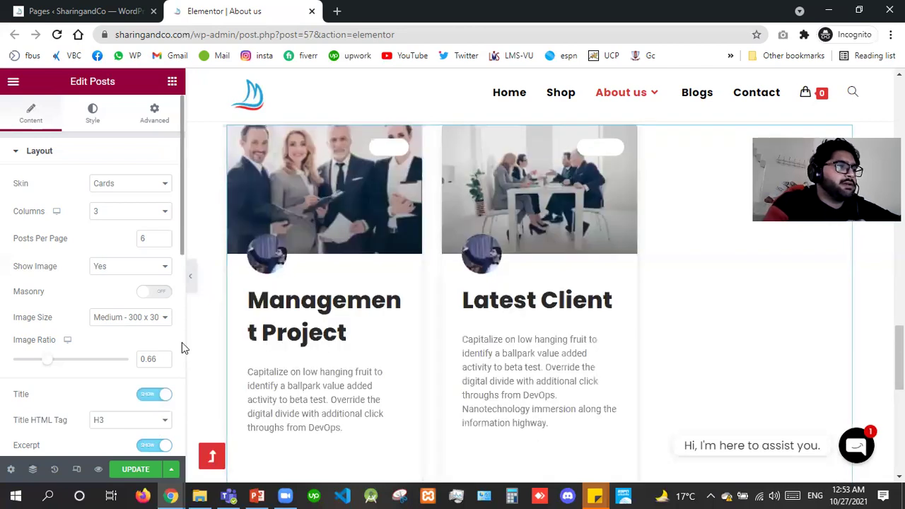
pyautogui.scroll(-5, 182, 342)
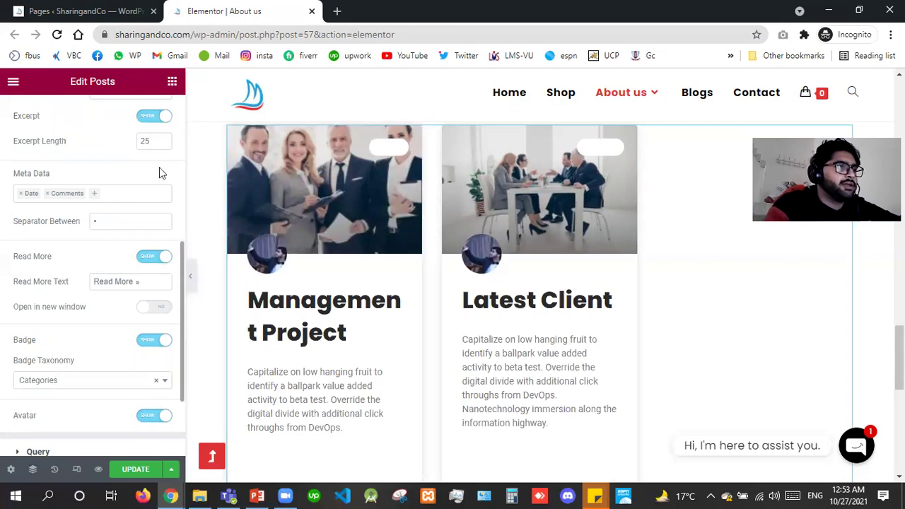
pyautogui.scroll(5, 159, 167)
# Try gaps of 50 and 55, then restore Columns Gap 30 and Rows Gap 35.
pyautogui.click(93, 115)
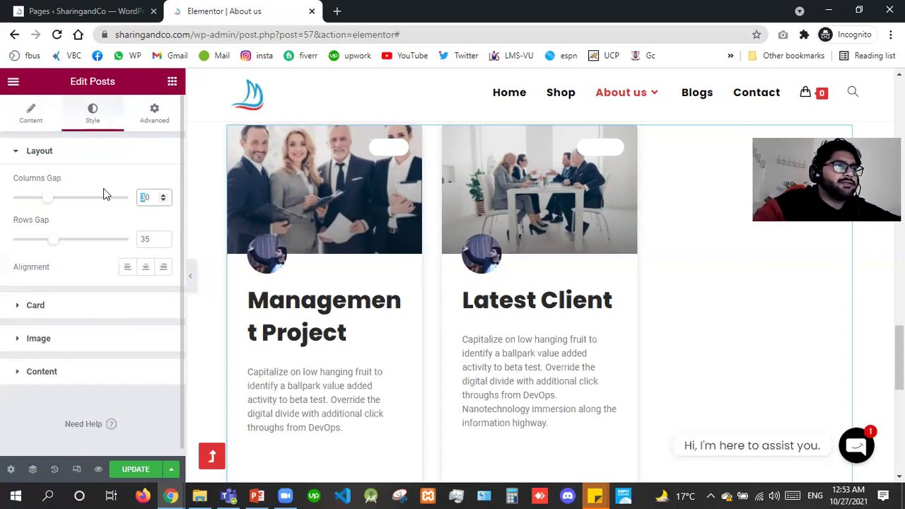
pyautogui.write('5')
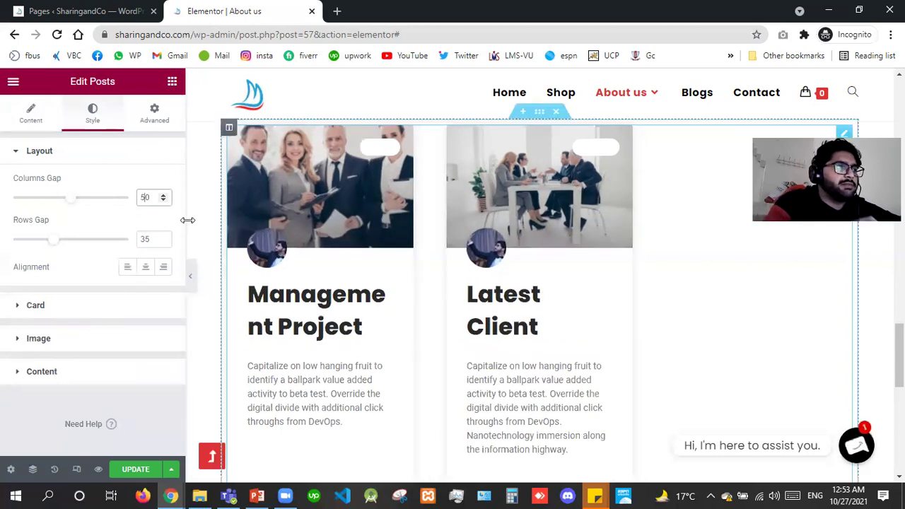
pyautogui.press('BackSpace')
pyautogui.write('3')
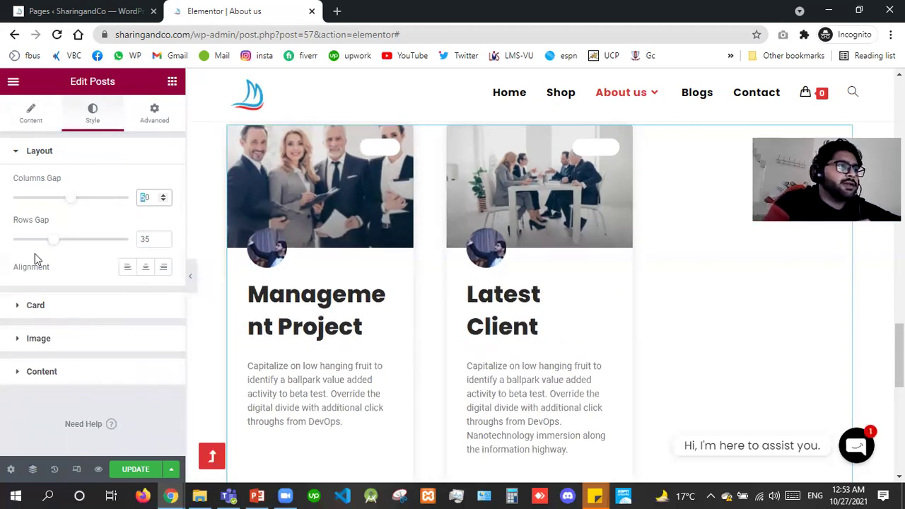
pyautogui.press('Tab')
pyautogui.write('55')
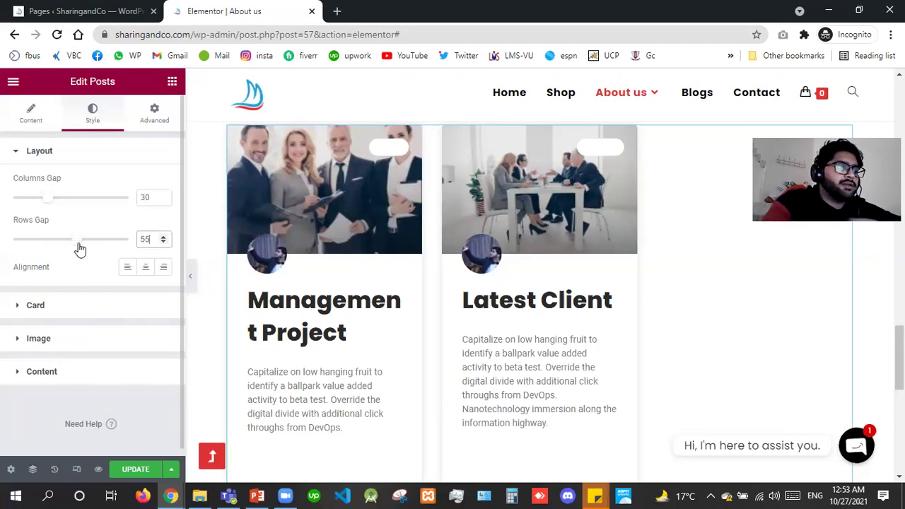
pyautogui.hotkey('ctrl', 'z')
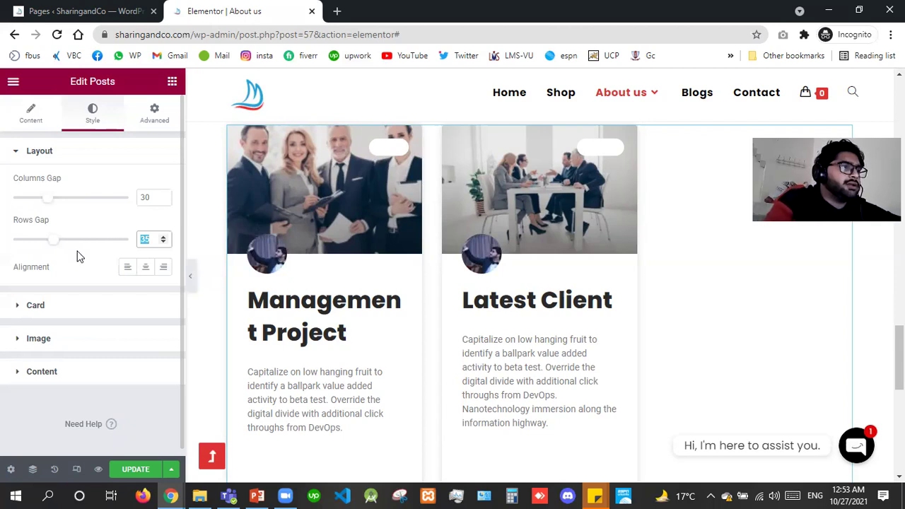
pyautogui.click(53, 305)
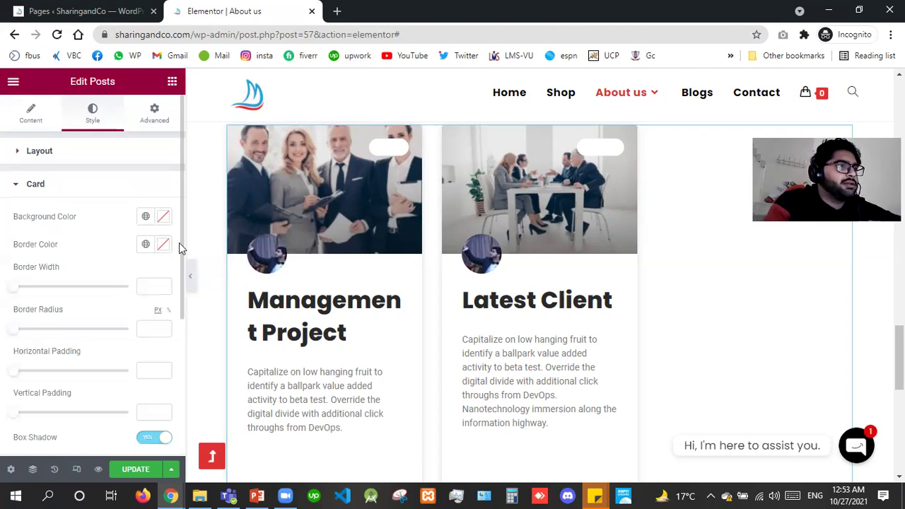
pyautogui.scroll(-3, 181, 282)
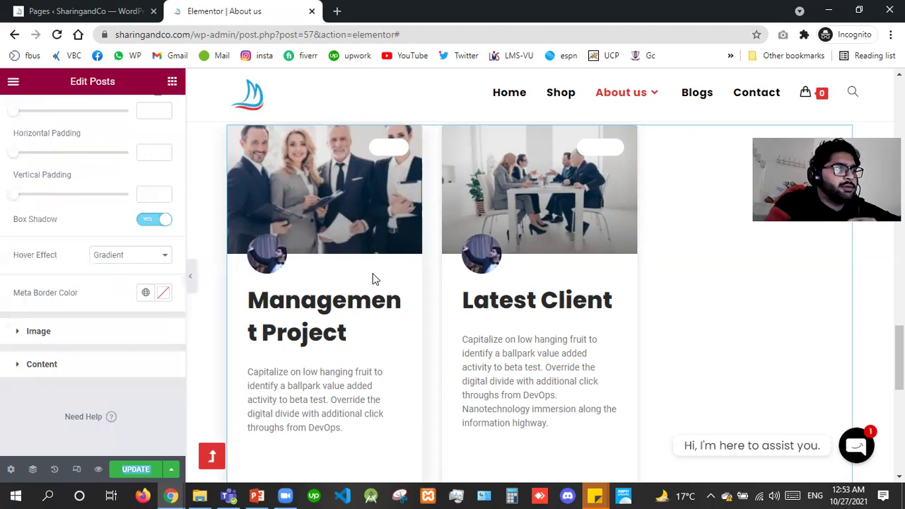
pyautogui.click(118, 259)
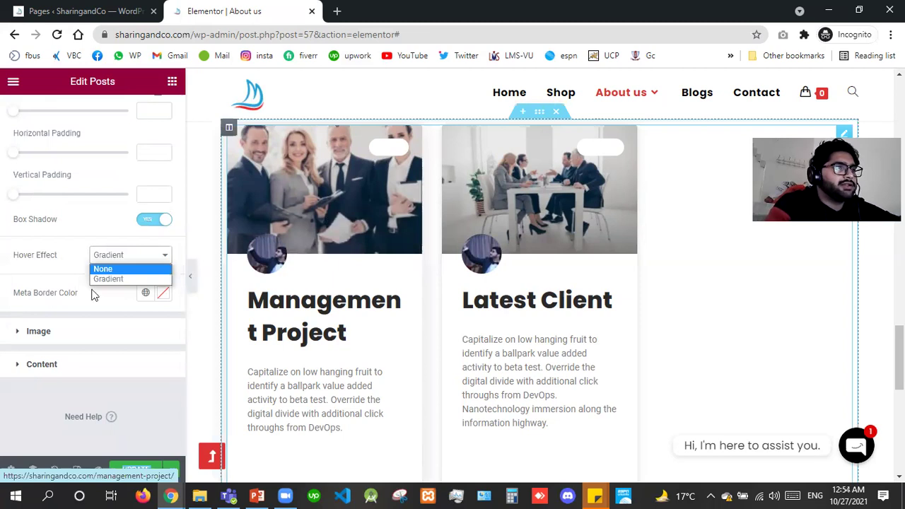
pyautogui.click(125, 271)
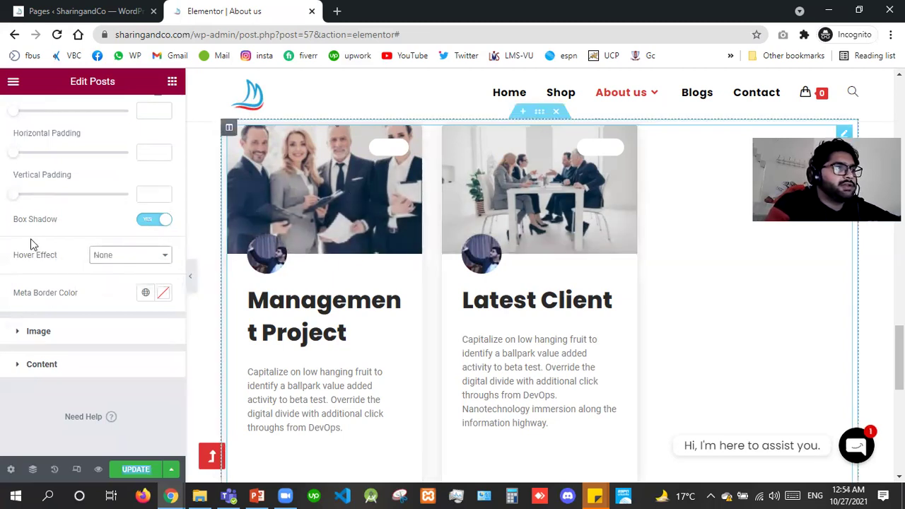
pyautogui.click(128, 257)
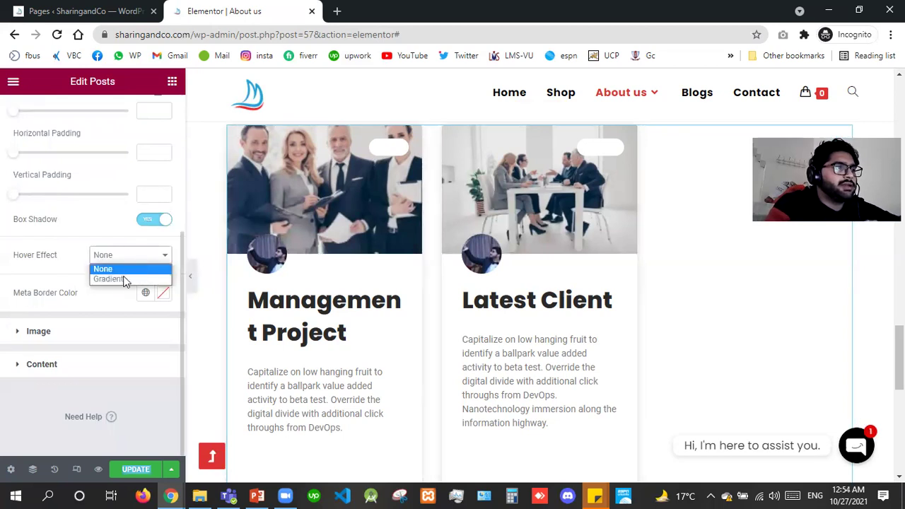
pyautogui.press('Return')
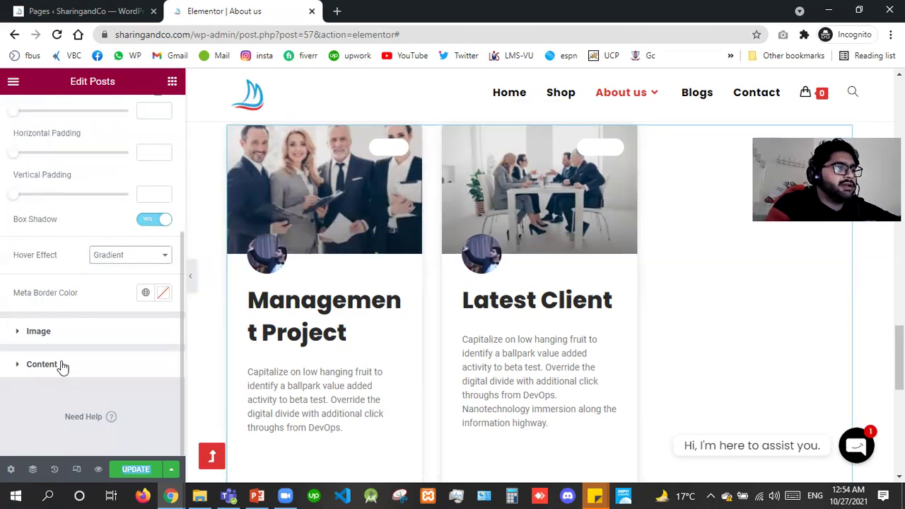
# Make the card titles black and set their typography size to 25 px.
pyautogui.click(163, 301)
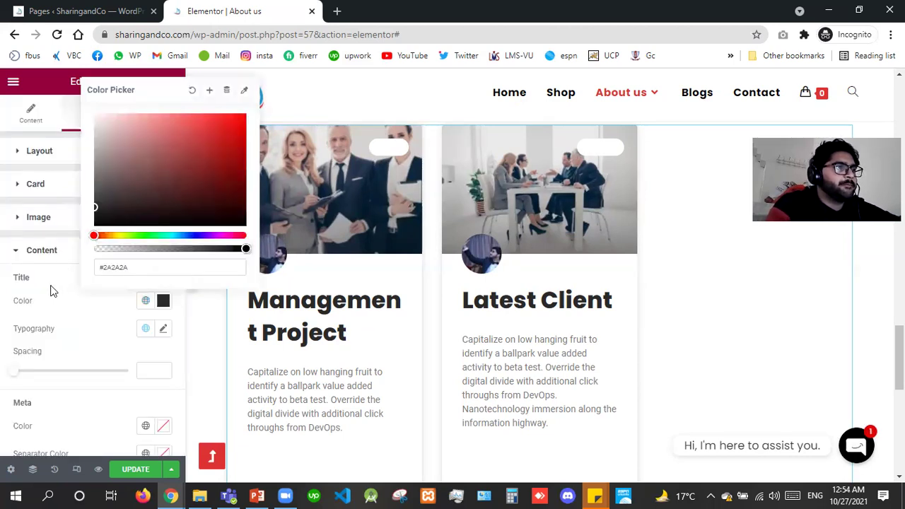
pyautogui.click(168, 329)
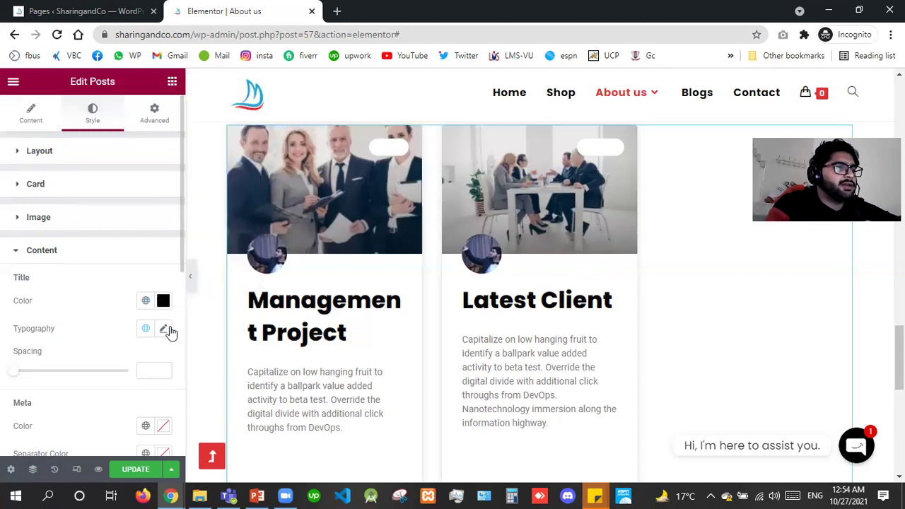
pyautogui.click(170, 330)
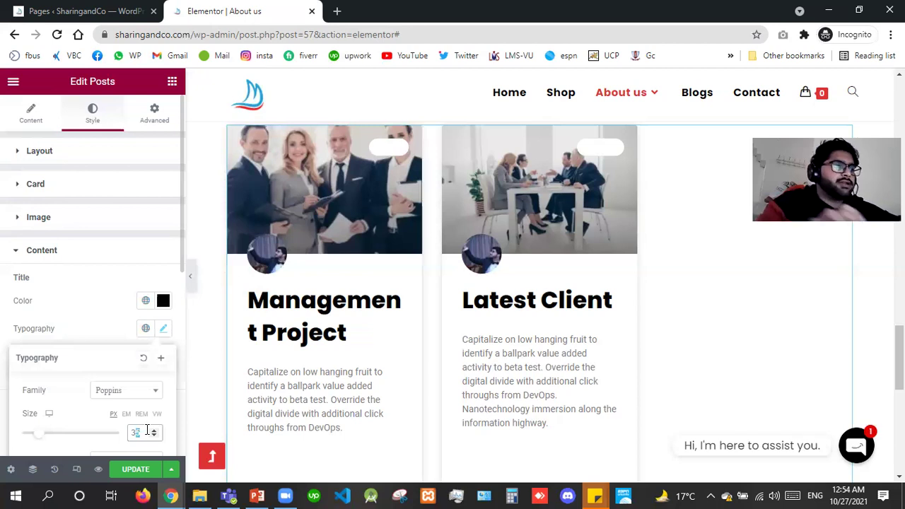
pyautogui.write('22')
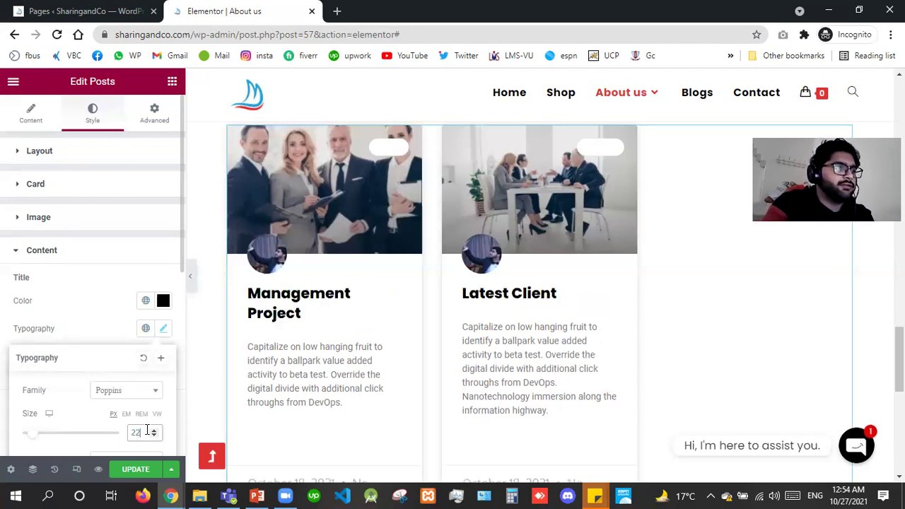
pyautogui.press('Up')
pyautogui.press('Up')
pyautogui.press('Up')
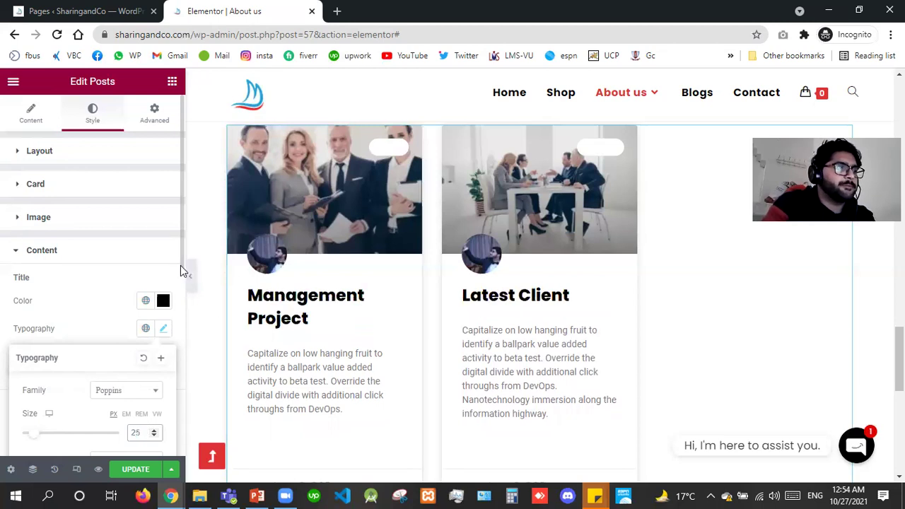
pyautogui.scroll(-3, 166, 361)
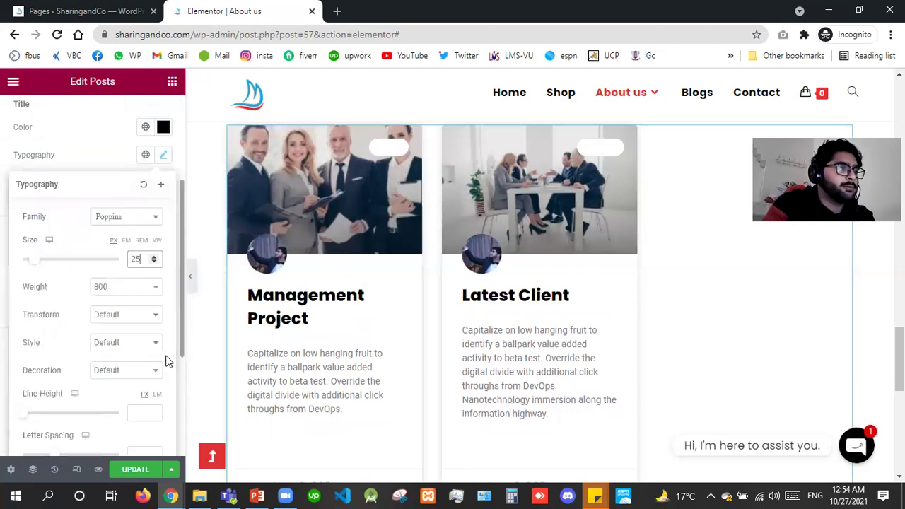
pyautogui.scroll(-1, 167, 362)
pyautogui.click(170, 268)
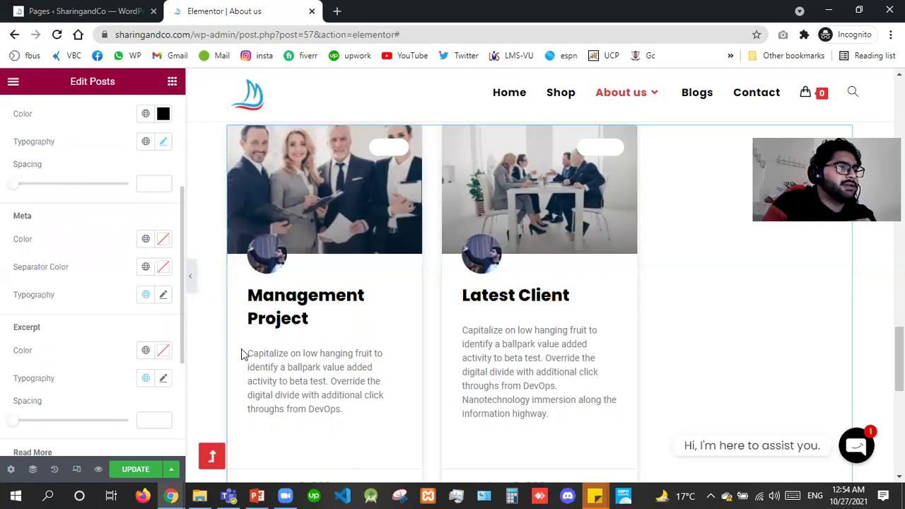
# Set the card meta and excerpt text colours to black.
pyautogui.click(163, 240)
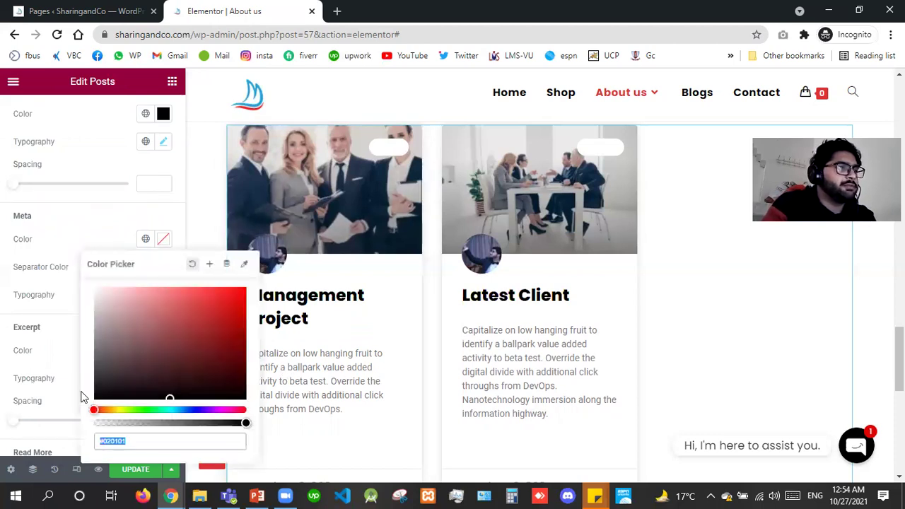
pyautogui.click(95, 397)
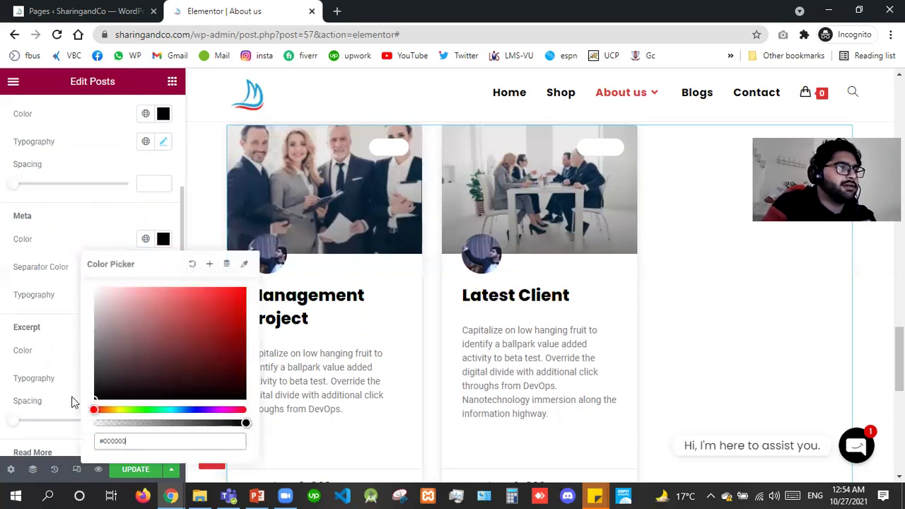
pyautogui.click(4, 417)
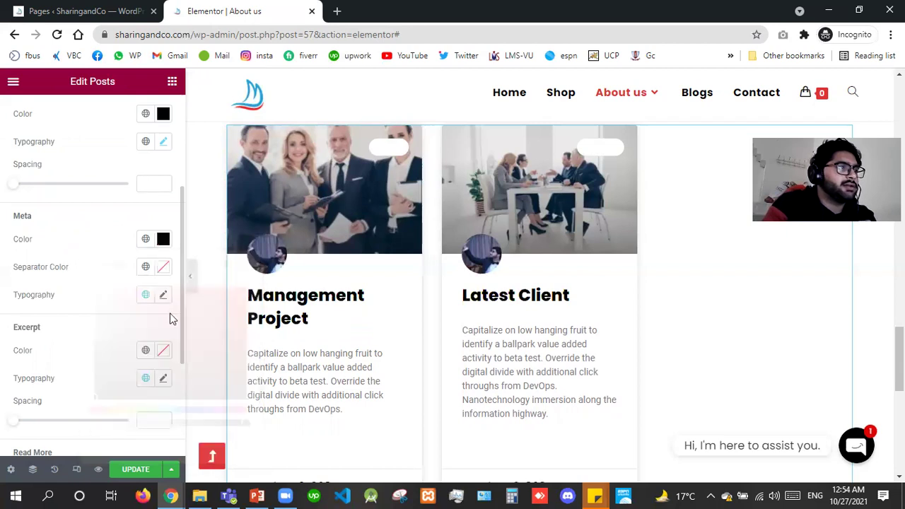
pyautogui.click(164, 351)
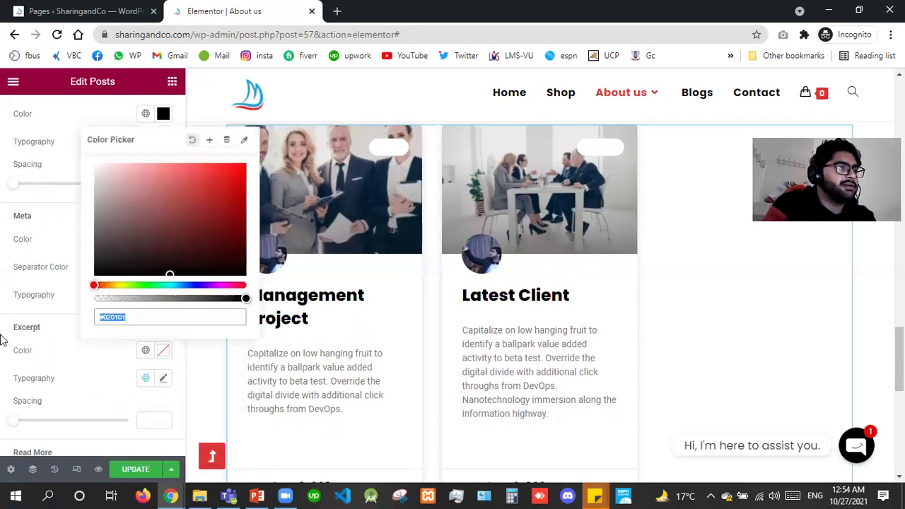
pyautogui.click(163, 350)
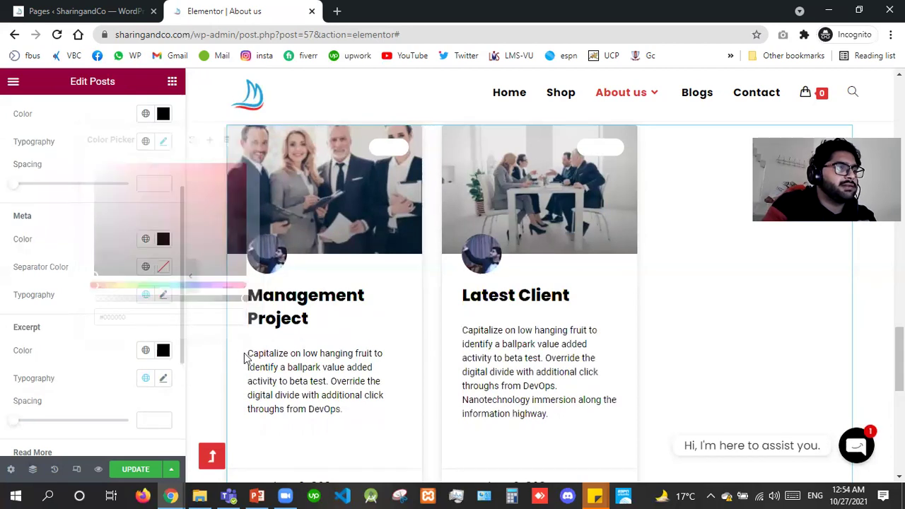
# Make the Read More links black and save the page with Update.
pyautogui.click(247, 357)
pyautogui.moveTo(339, 394); pyautogui.dragTo(283, 135)
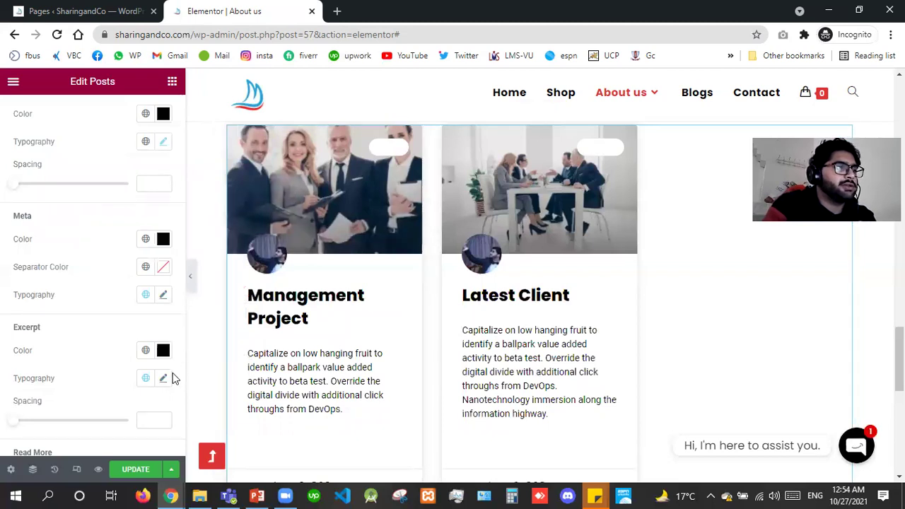
pyautogui.scroll(-2, 172, 376)
pyautogui.scroll(-1, 174, 394)
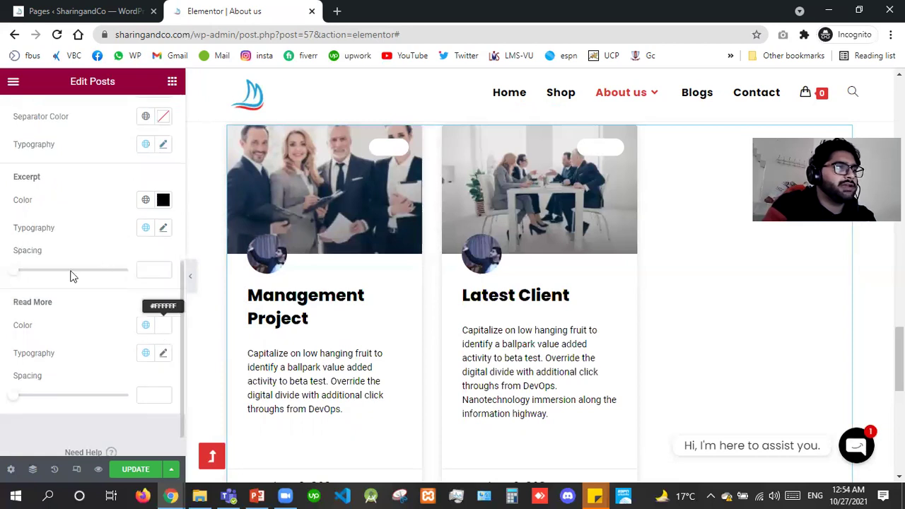
pyautogui.click(163, 324)
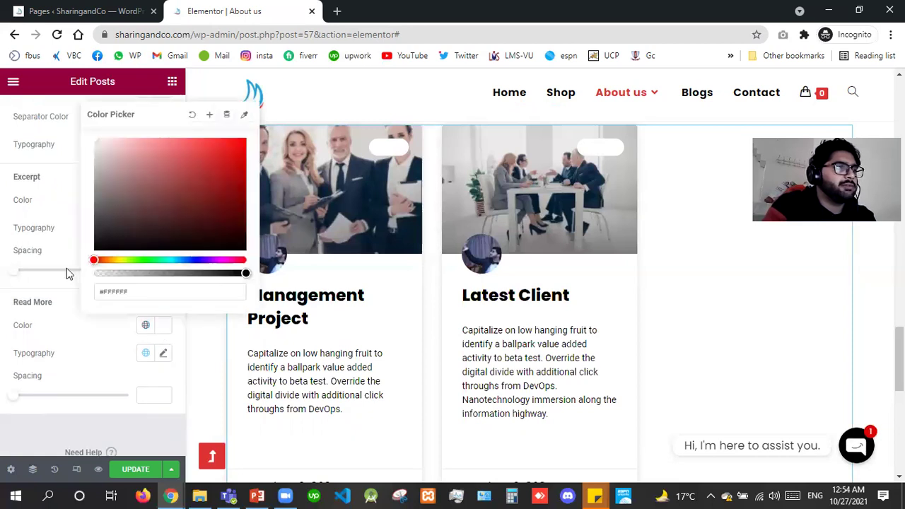
pyautogui.click(1, 322)
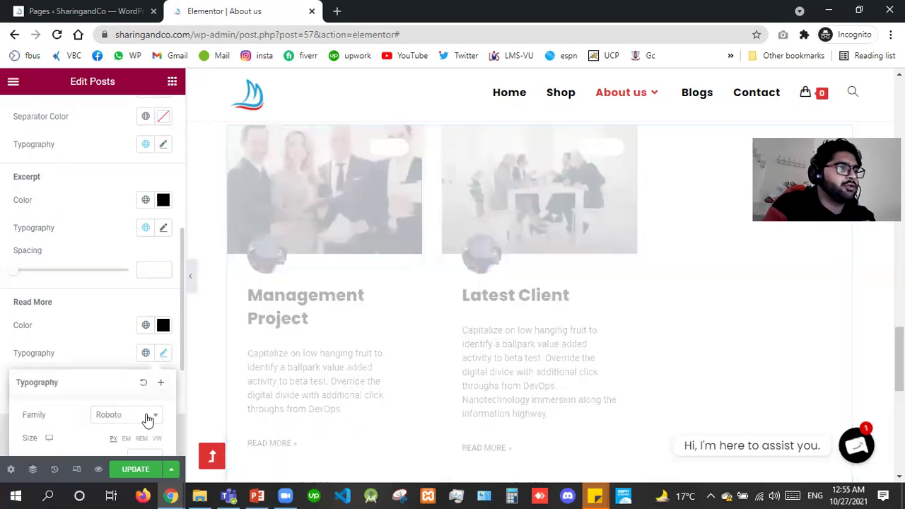
pyautogui.click(135, 470)
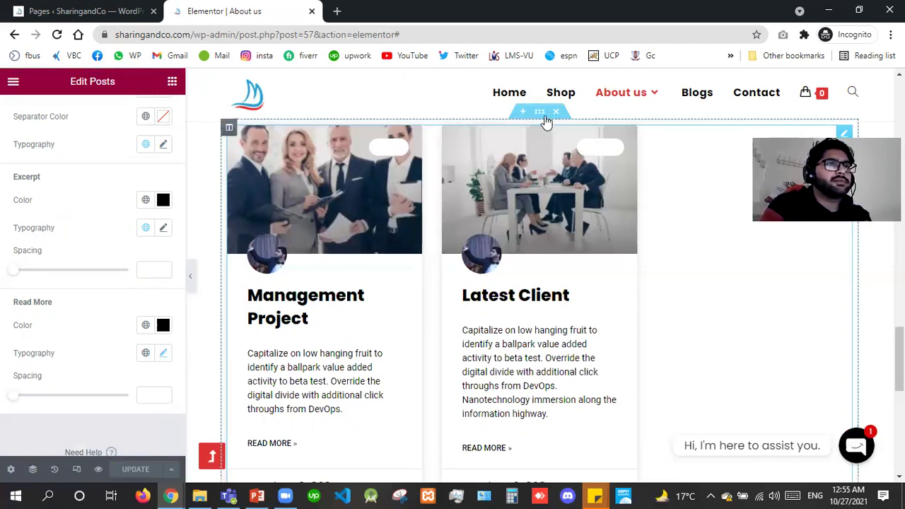
# Delete the Posts widget and drop a Portfolio widget into the empty section.
pyautogui.rightClick(539, 156)
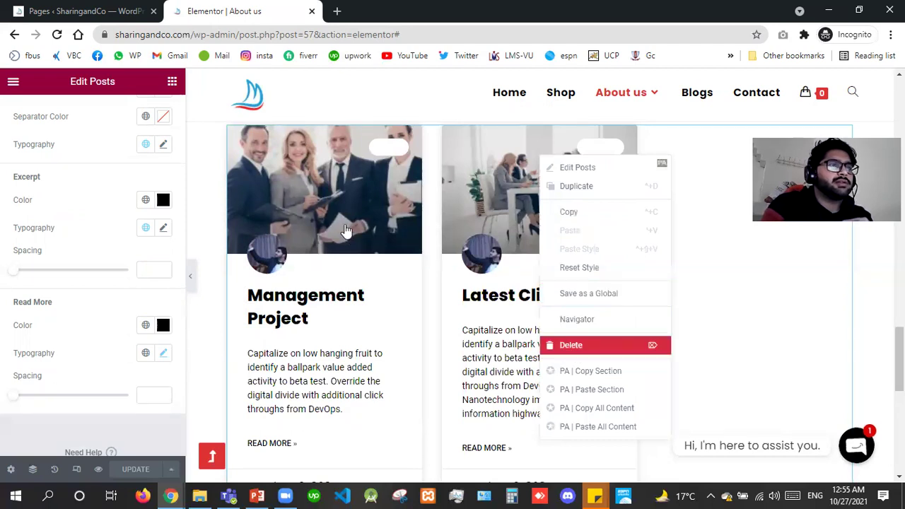
pyautogui.press('Delete')
pyautogui.moveTo(126, 240); pyautogui.dragTo(400, 138)
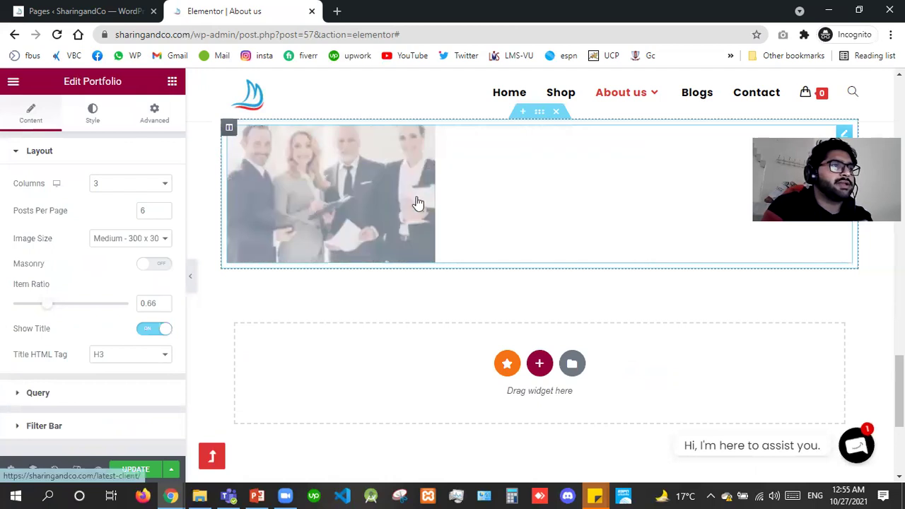
# Delete the Portfolio widget from the About us section through its context menu.
pyautogui.rightClick(392, 186)
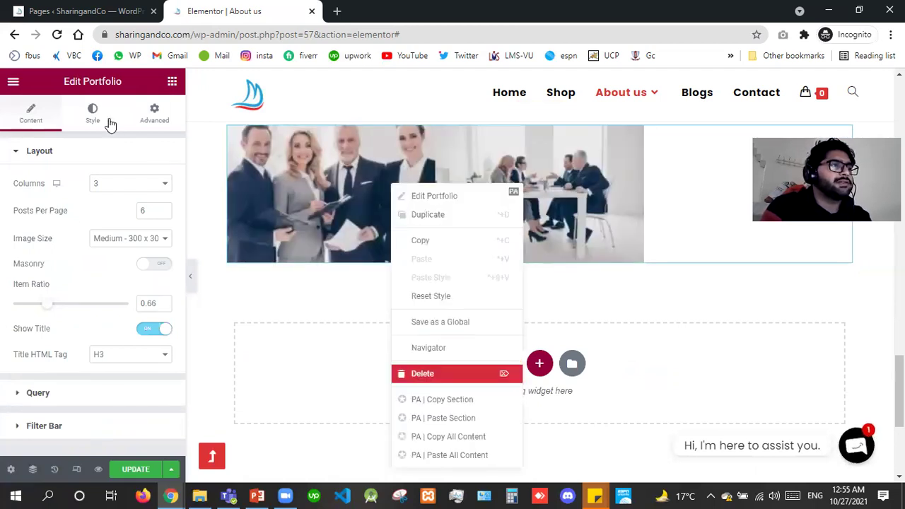
pyautogui.press('Delete')
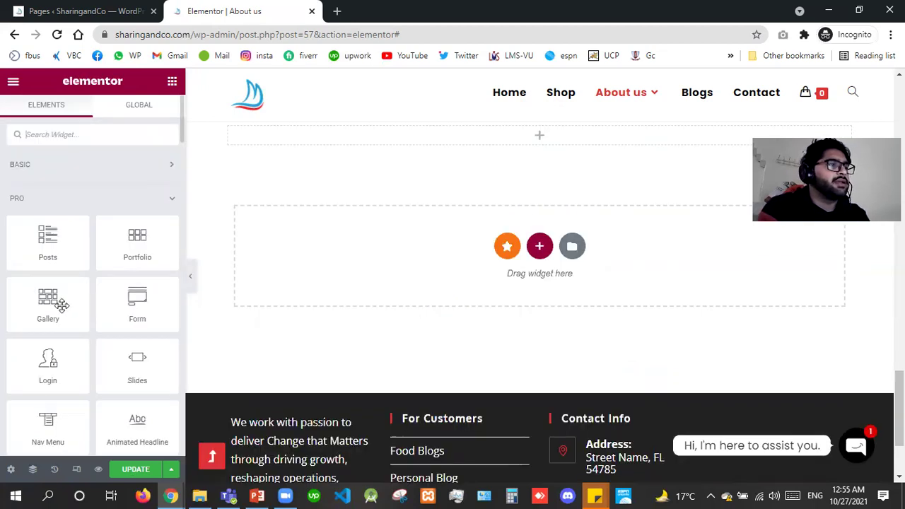
# Insert a Gallery widget with the purple, library-aisle and office-computer images, then preview one in the lightbox.
pyautogui.moveTo(63, 304); pyautogui.dragTo(503, 144)
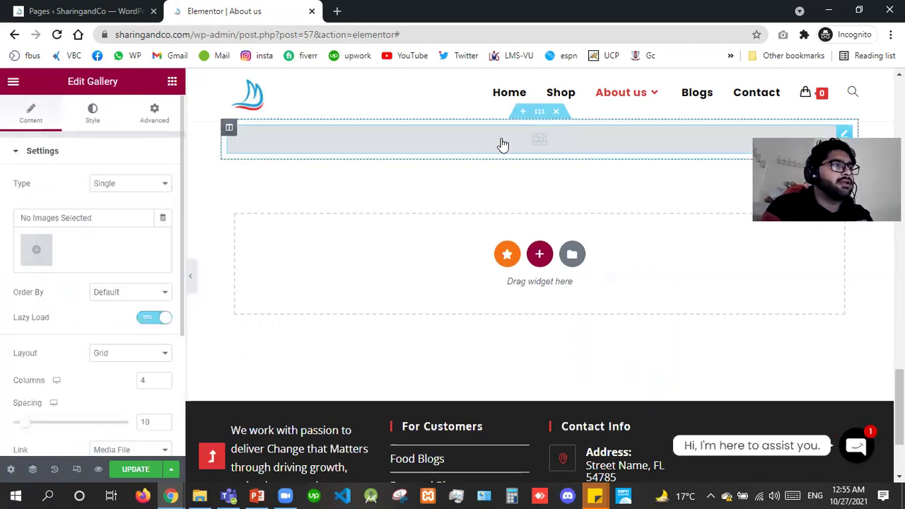
pyautogui.click(37, 251)
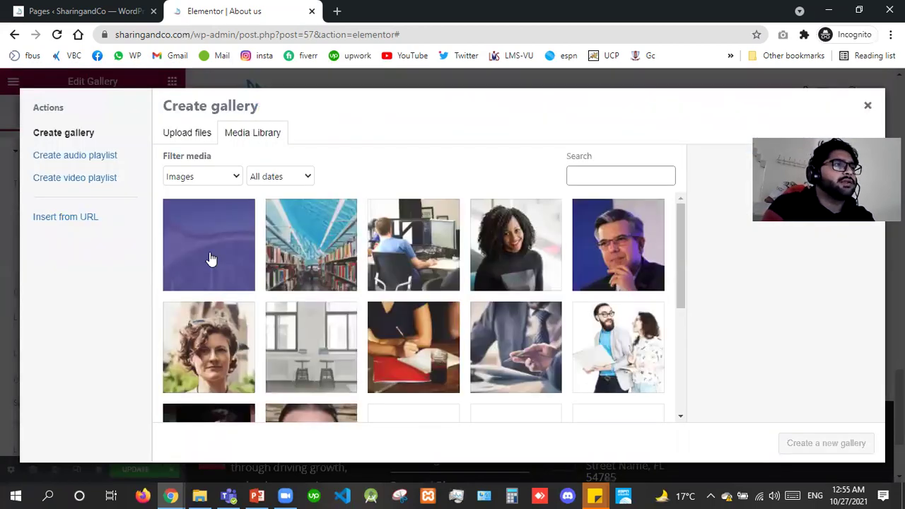
pyautogui.click(211, 259)
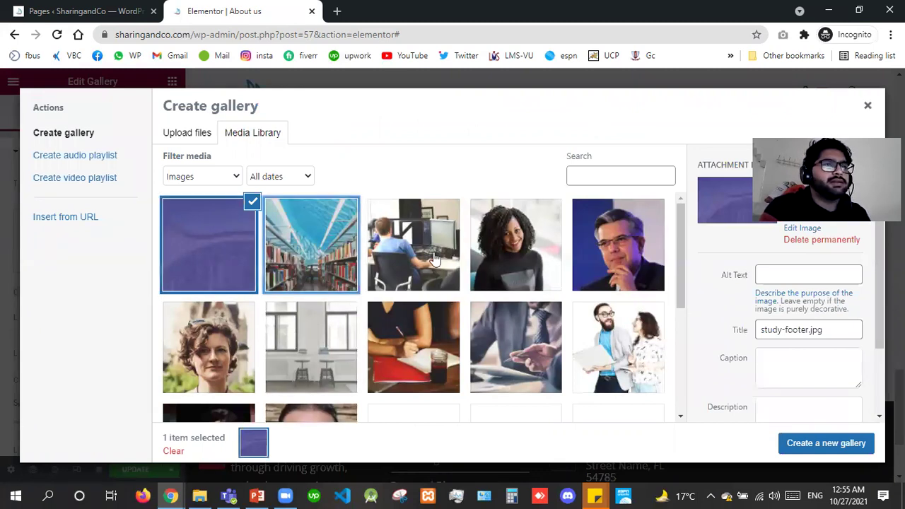
pyautogui.click(302, 270)
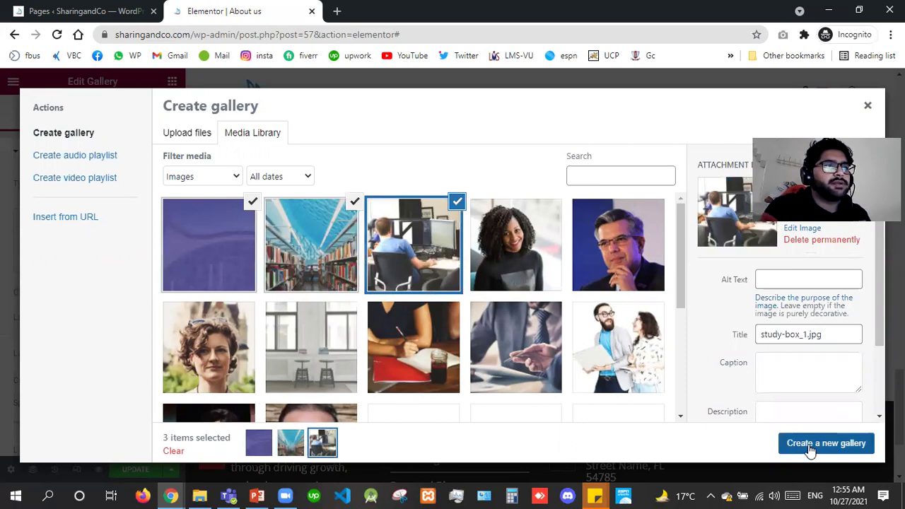
pyautogui.click(811, 446)
pyautogui.click(840, 443)
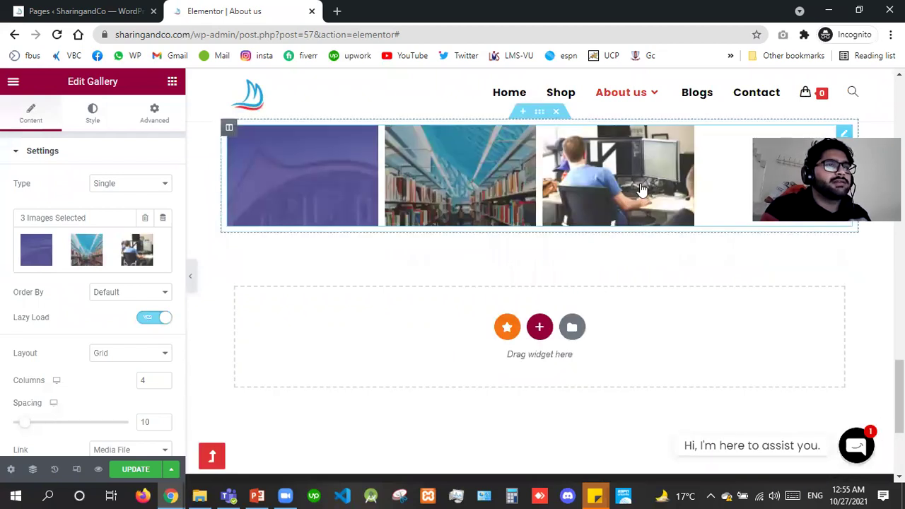
pyautogui.click(638, 183)
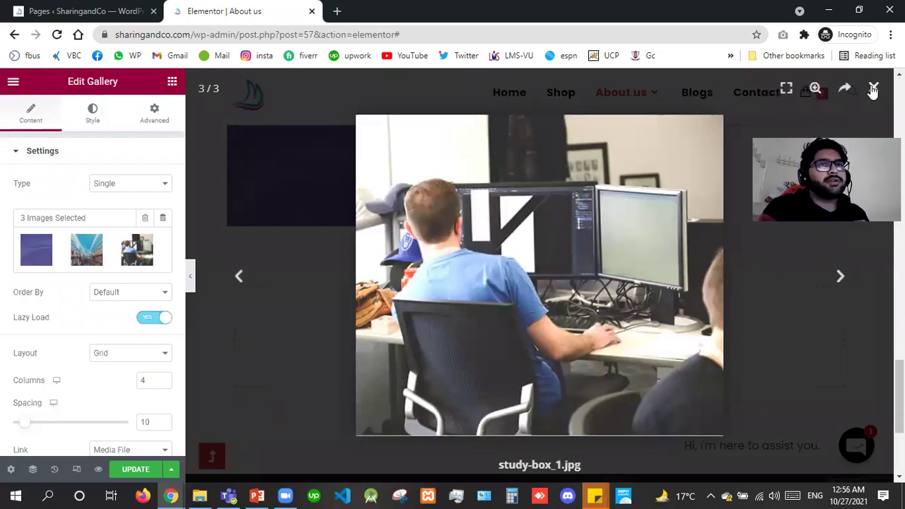
pyautogui.press('Escape')
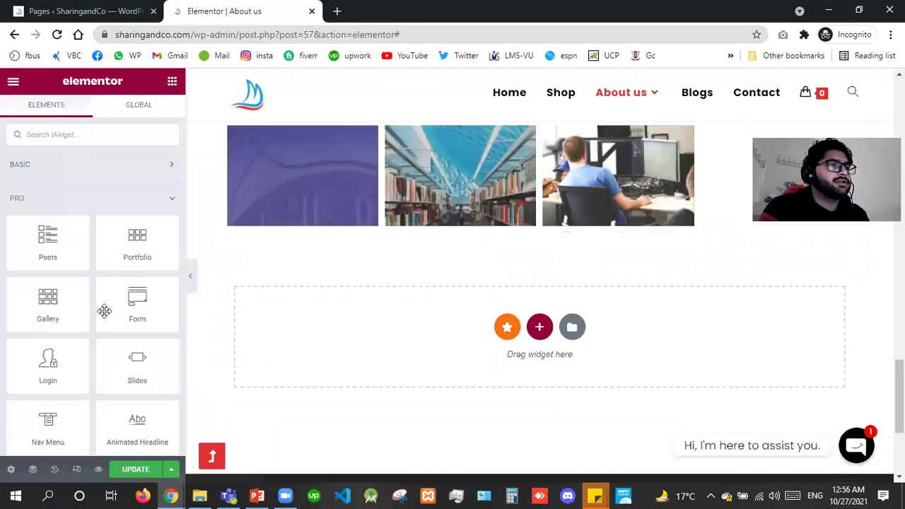
# Drop a Form widget with Name, Email and Message fields below the gallery, then open a new browser tab.
pyautogui.moveTo(151, 303); pyautogui.dragTo(474, 225)
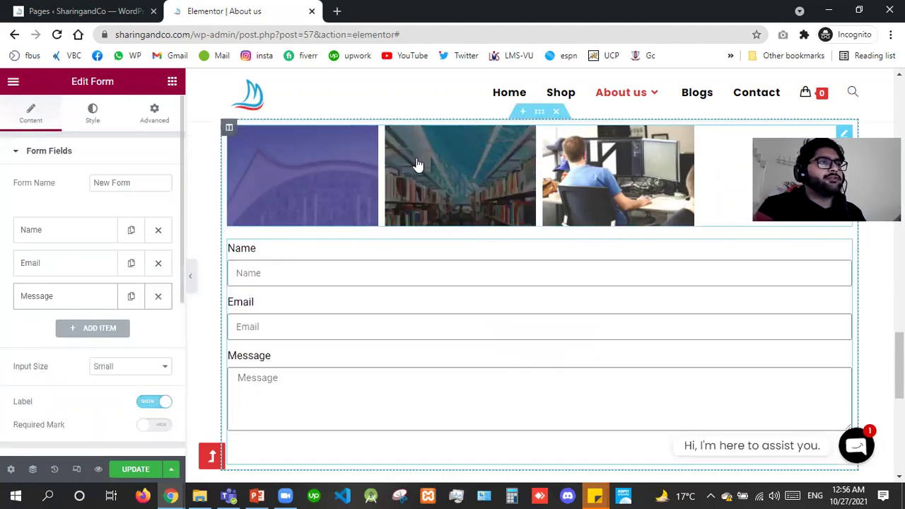
pyautogui.click(338, 12)
# Load multimaintenance.ae, study its 'Let's Get Started Today!' form, then return to the About us editor.
pyautogui.write('mul')
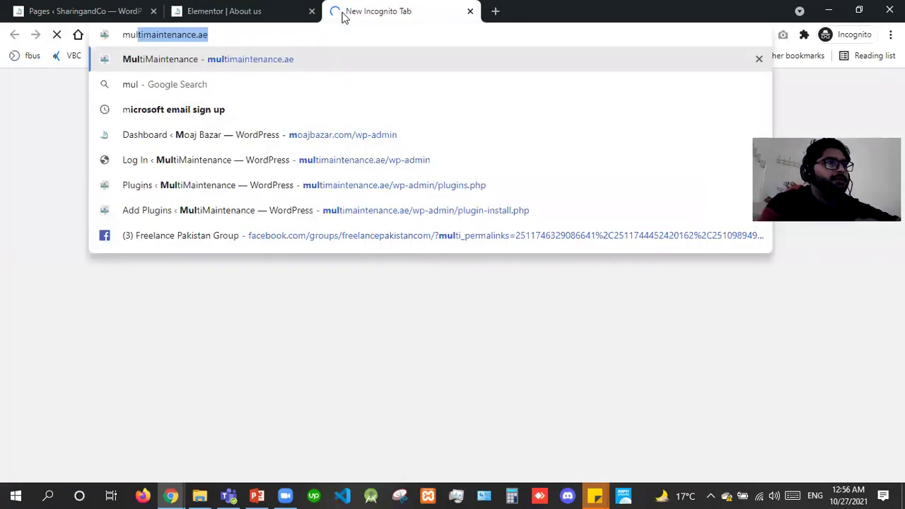
pyautogui.press('Return')
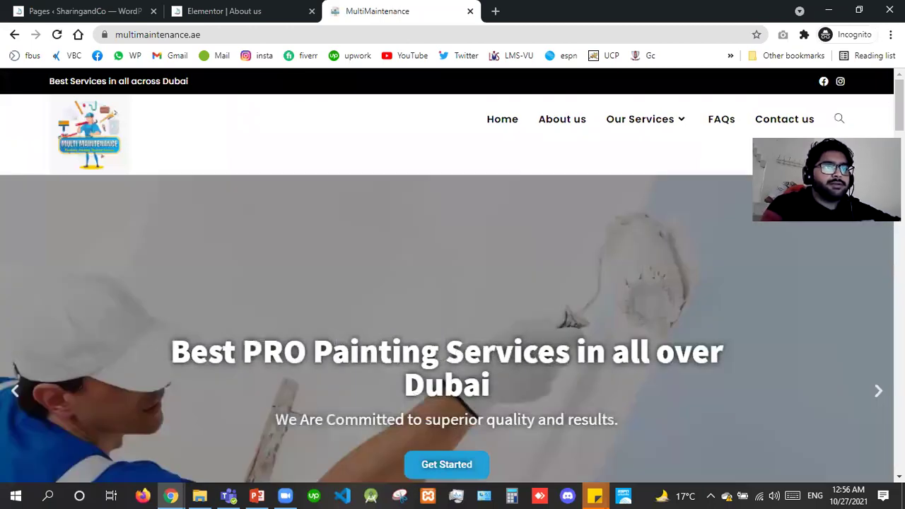
pyautogui.scroll(-15, 453, 275)
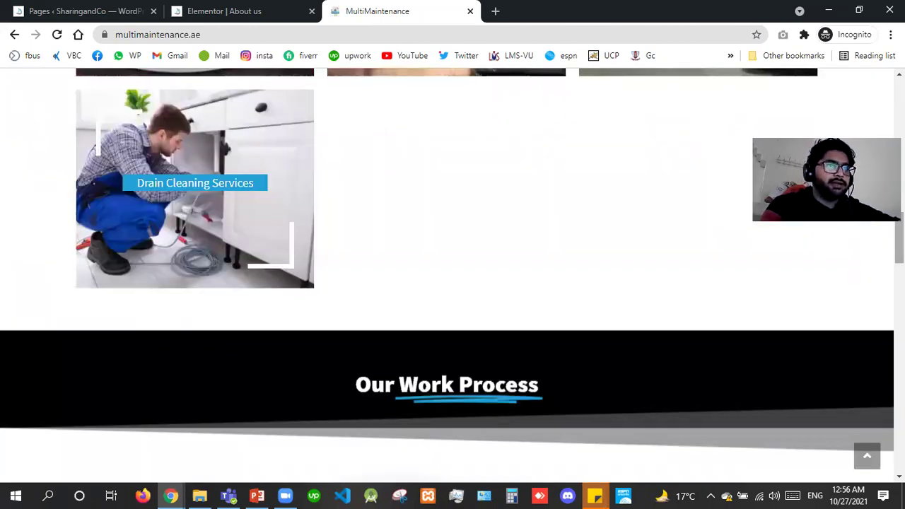
pyautogui.scroll(4, 452, 276)
pyautogui.scroll(10, 453, 276)
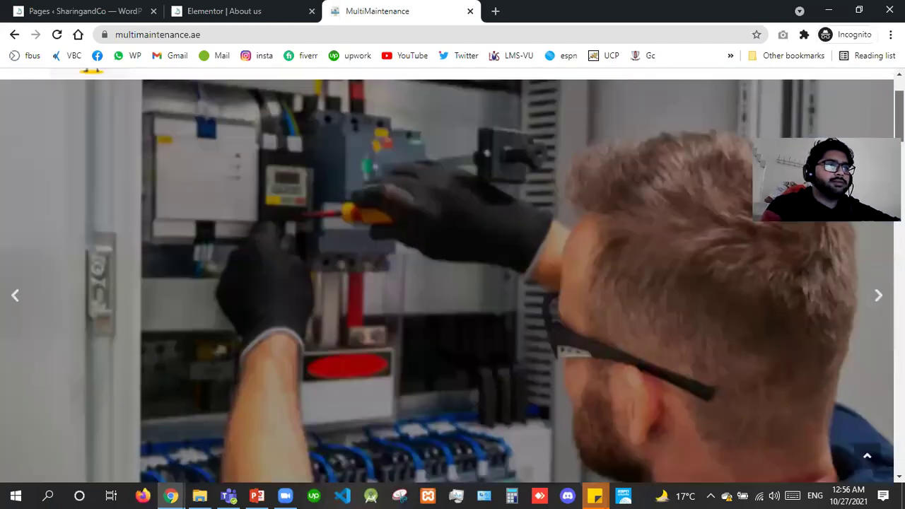
pyautogui.scroll(-6, 453, 276)
pyautogui.scroll(-5, 452, 275)
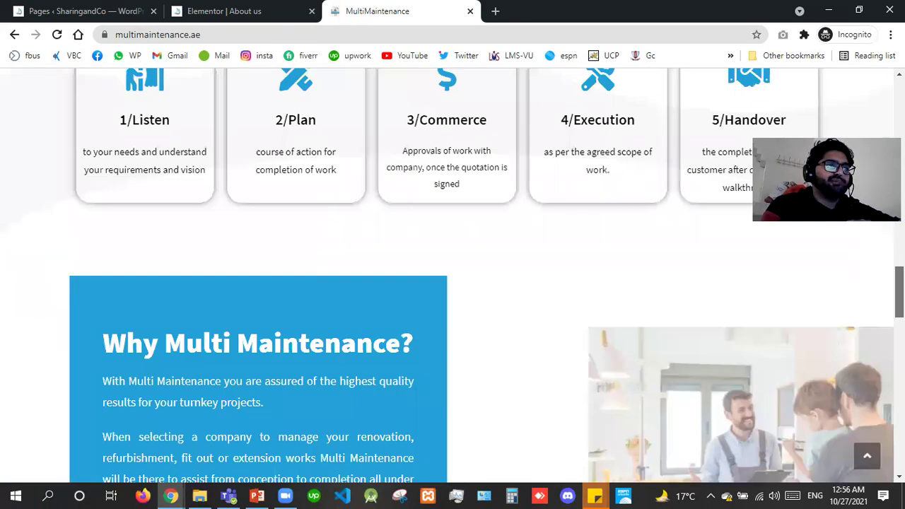
pyautogui.scroll(-5, 452, 276)
pyautogui.scroll(-4, 453, 275)
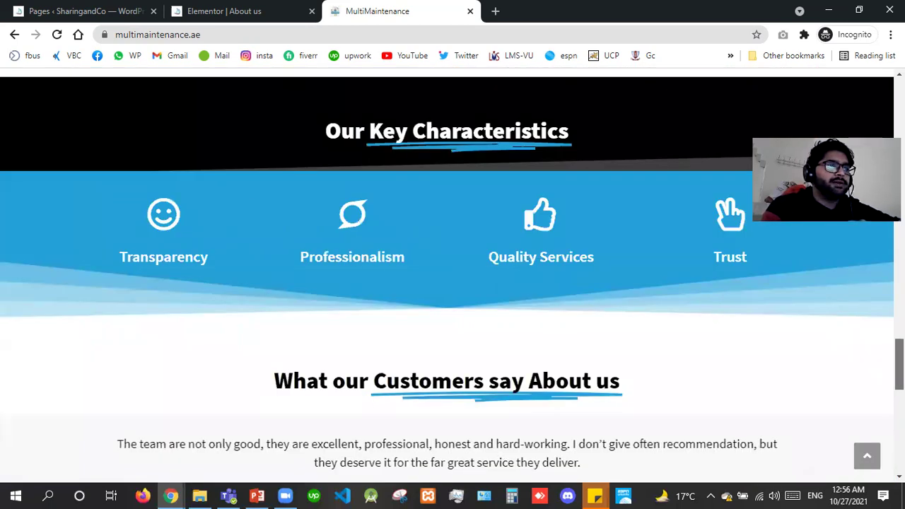
pyautogui.scroll(-7, 431, 417)
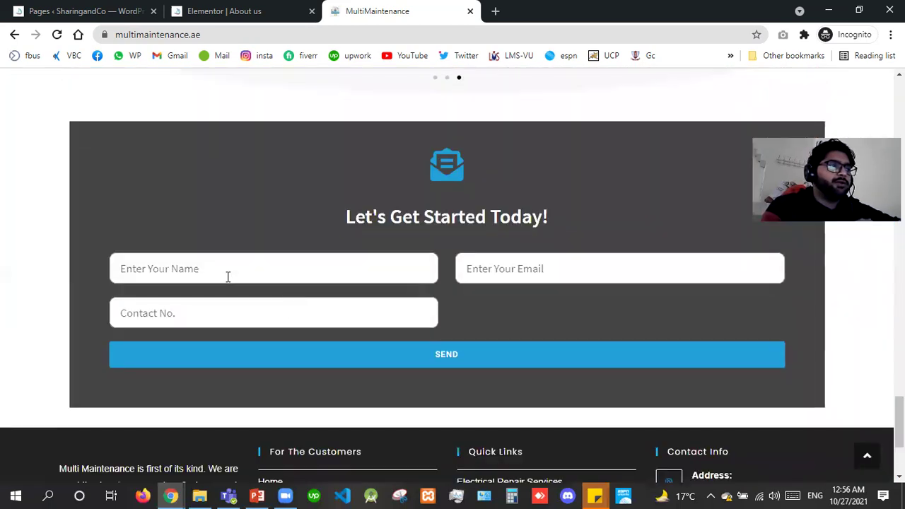
pyautogui.click(228, 277)
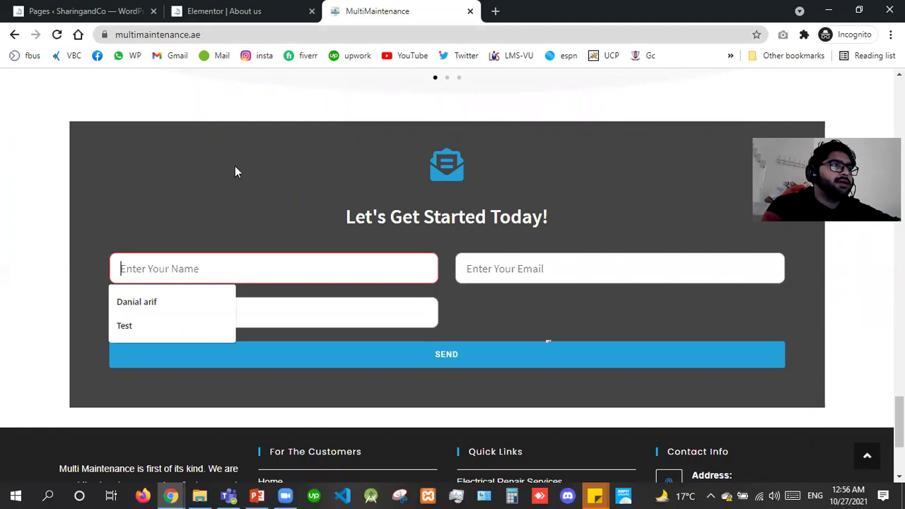
pyautogui.click(281, 9)
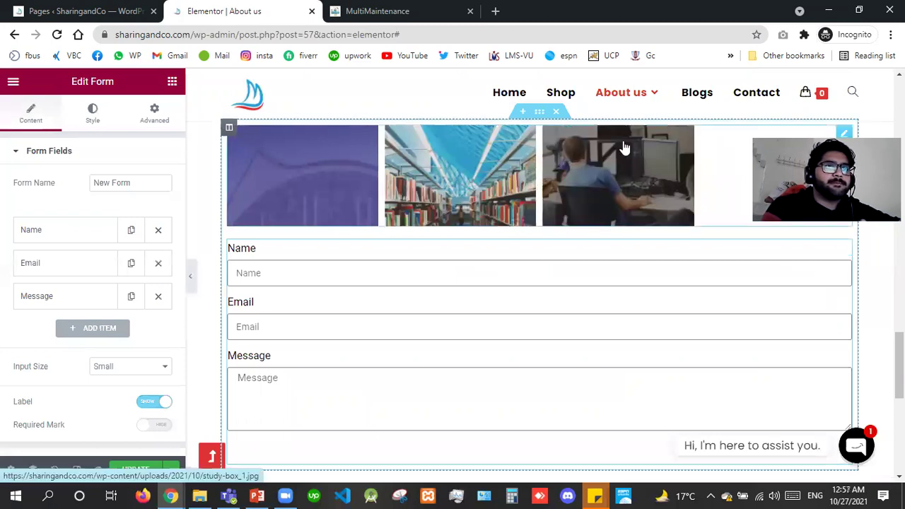
# Delete the gallery widget and clear the Name field's label.
pyautogui.rightClick(646, 331)
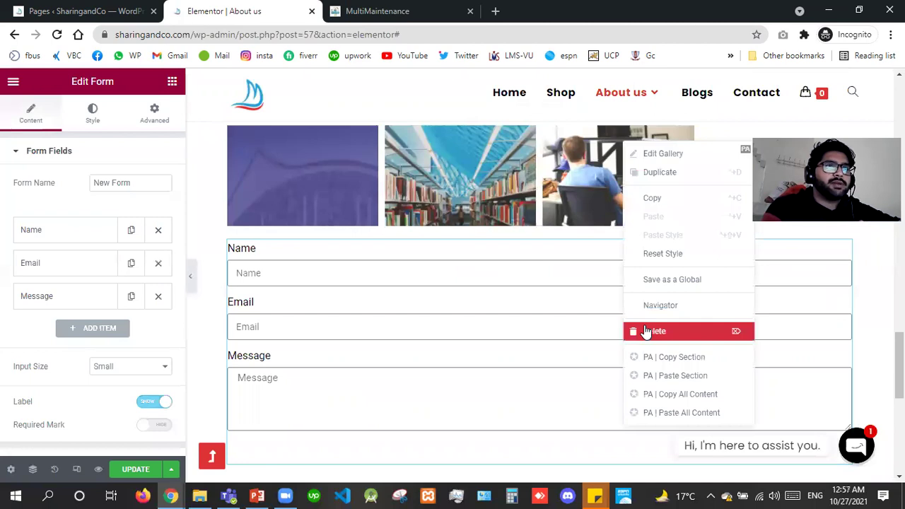
pyautogui.click(646, 331)
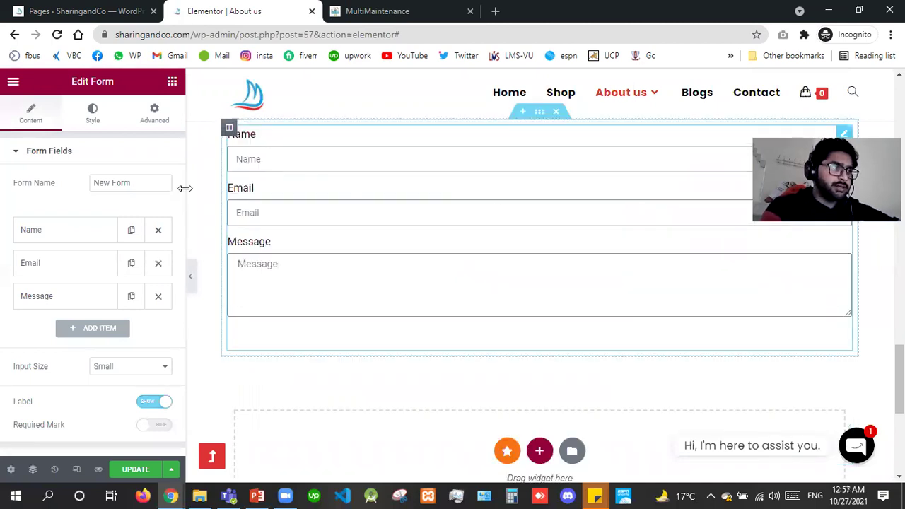
pyautogui.click(64, 237)
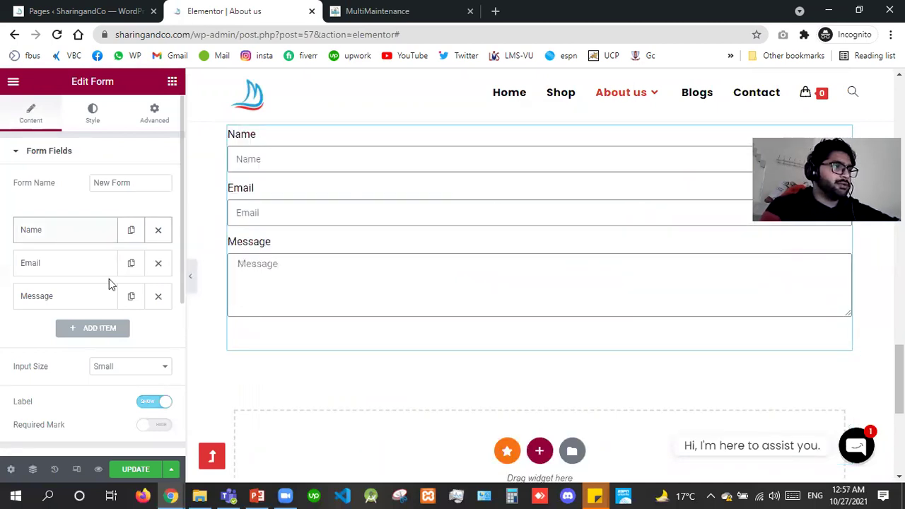
pyautogui.click(2, 315)
pyautogui.press('BackSpace')
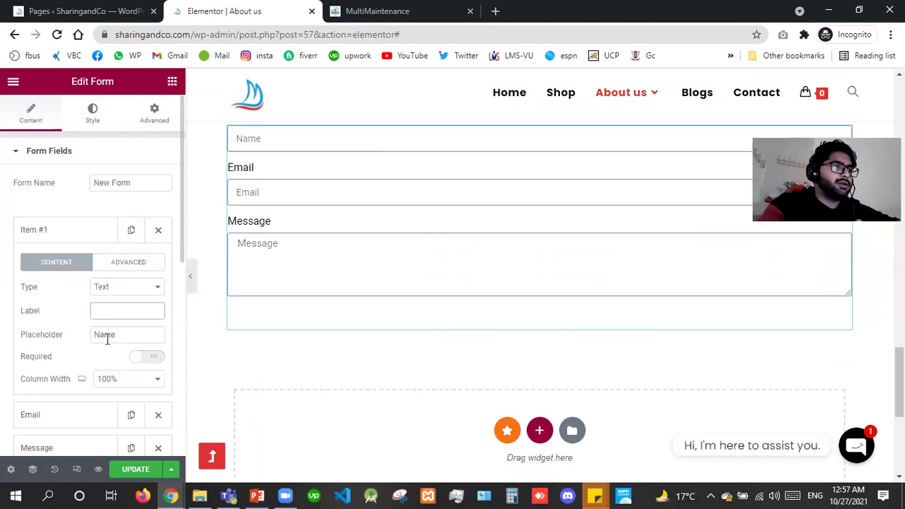
# Clear the labels of the Email and Message fields.
pyautogui.click(87, 422)
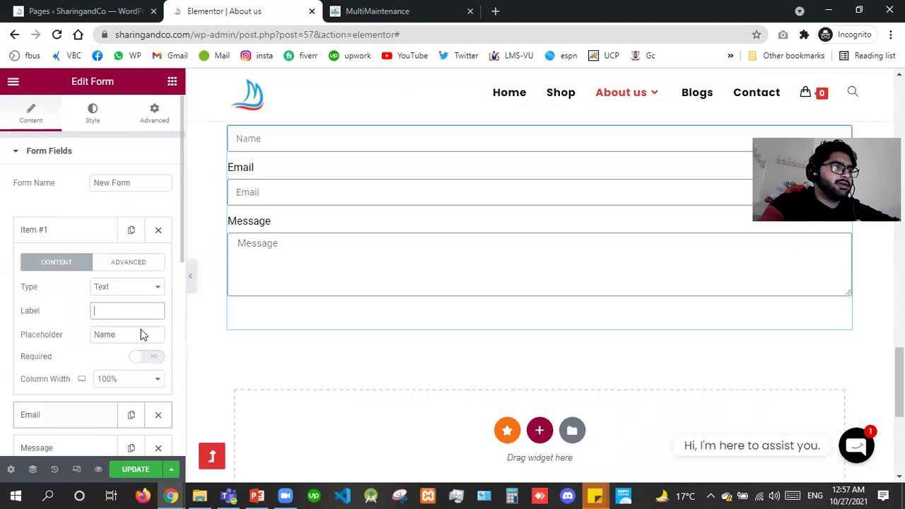
pyautogui.press('Tab')
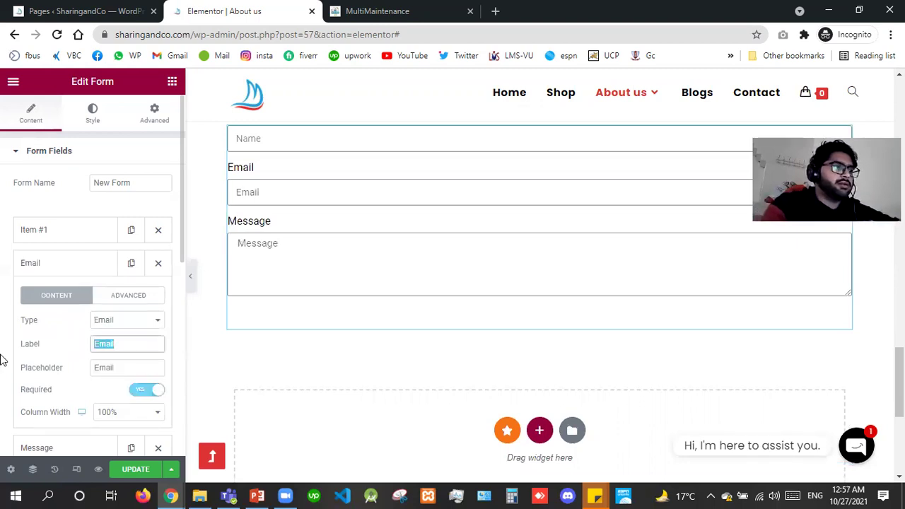
pyautogui.press('BackSpace')
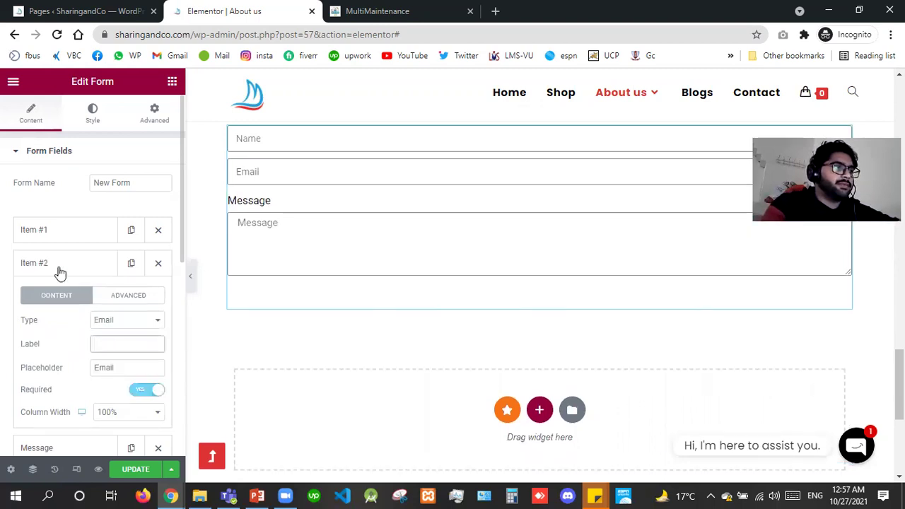
pyautogui.click(60, 273)
pyautogui.click(69, 297)
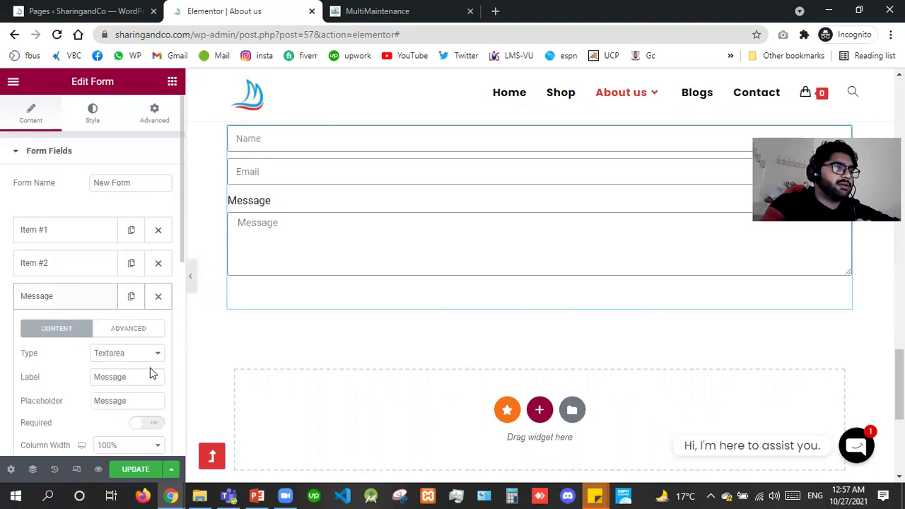
pyautogui.moveTo(89, 377); pyautogui.dragTo(45, 390)
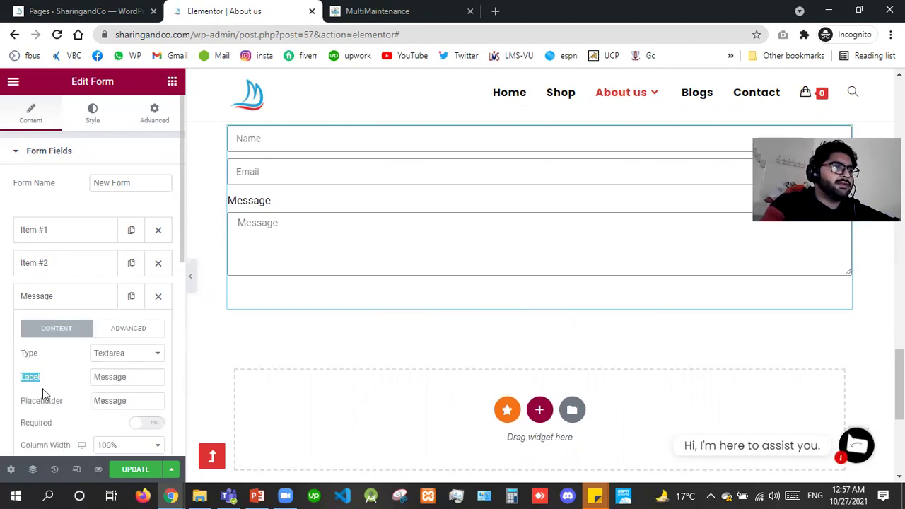
pyautogui.click(262, 210)
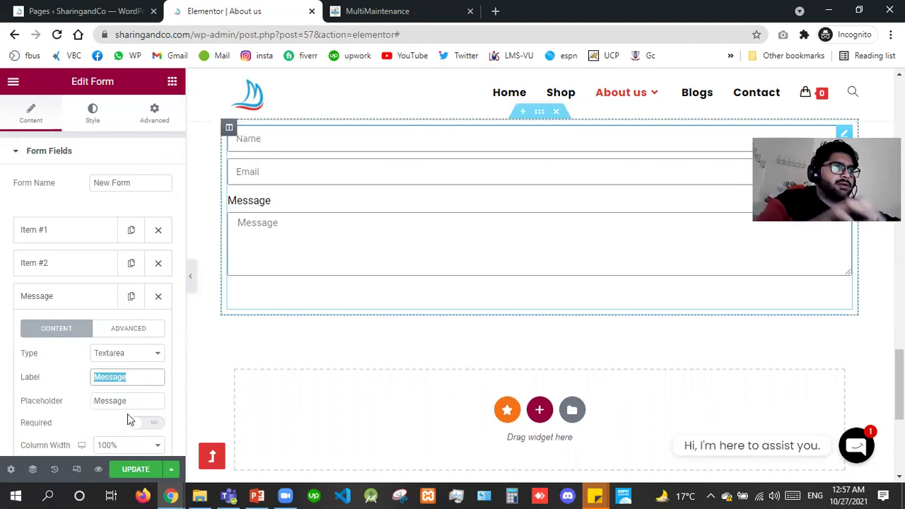
pyautogui.press('BackSpace')
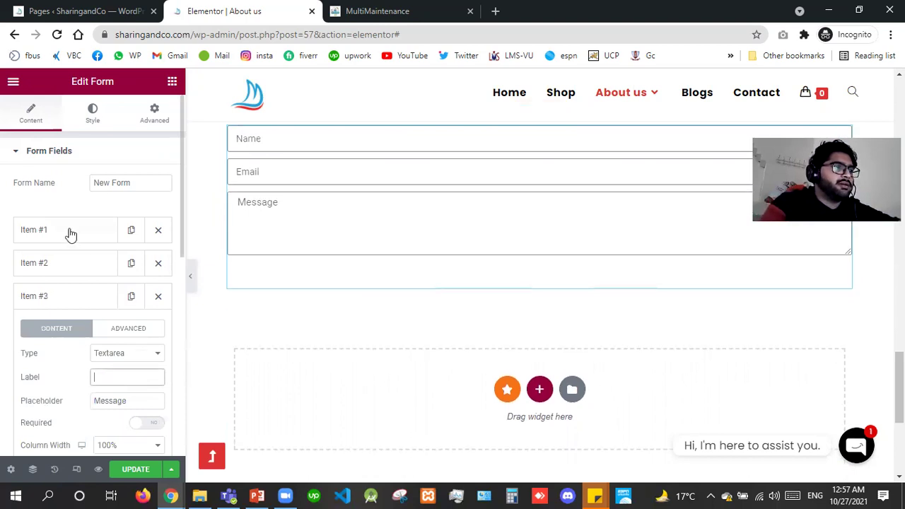
# Duplicate the Email field and set Name and Email column widths to 50%.
pyautogui.click(128, 264)
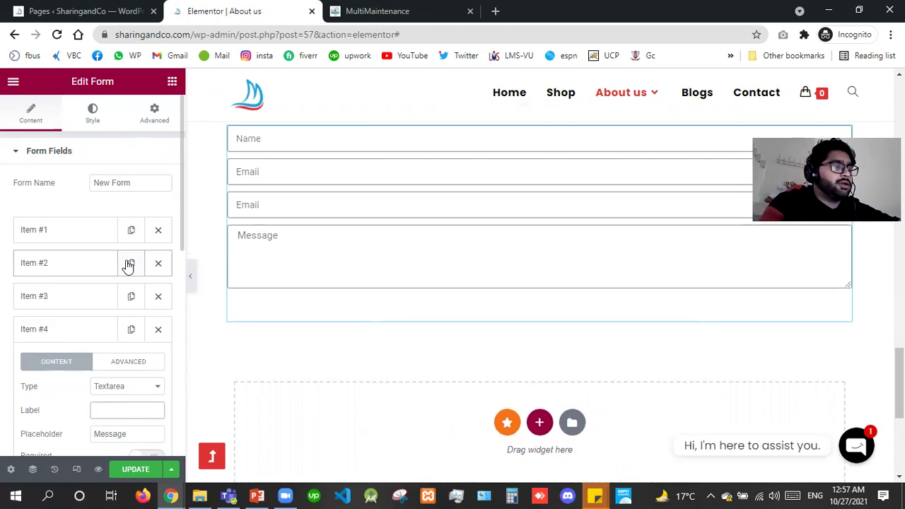
pyautogui.click(63, 240)
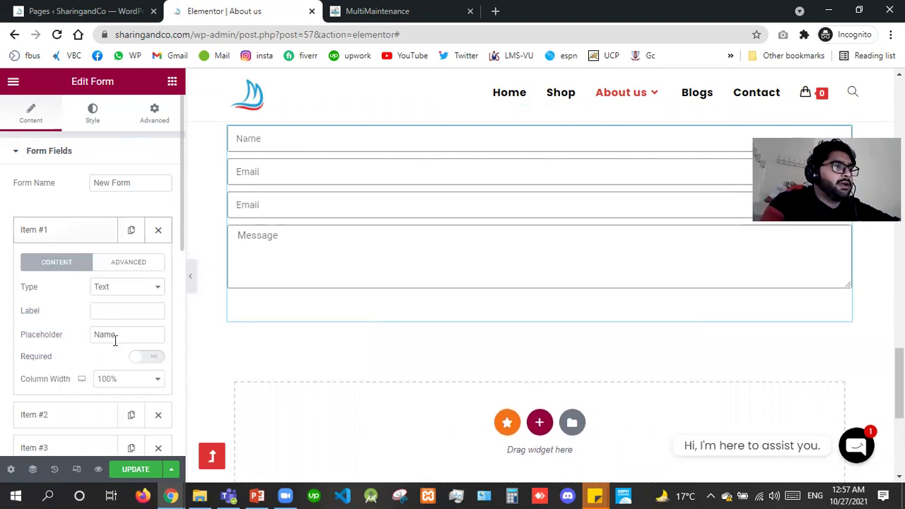
pyautogui.click(127, 379)
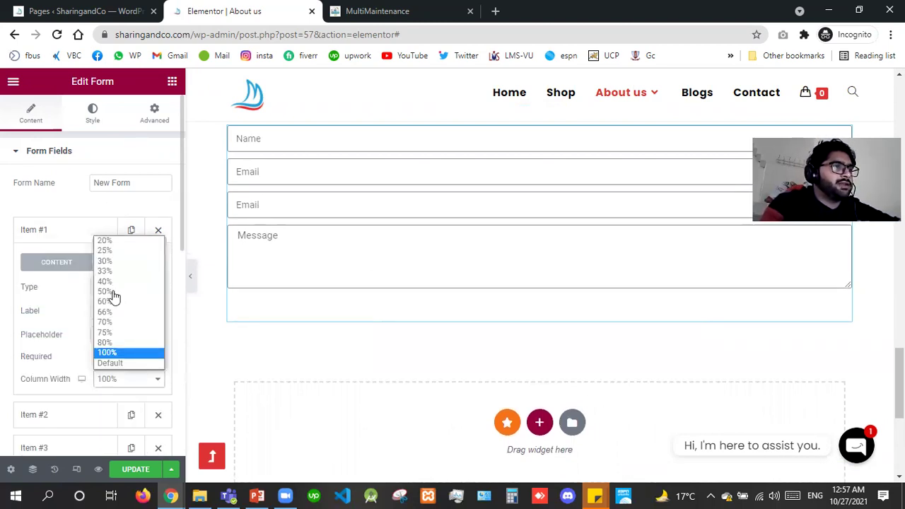
pyautogui.click(114, 292)
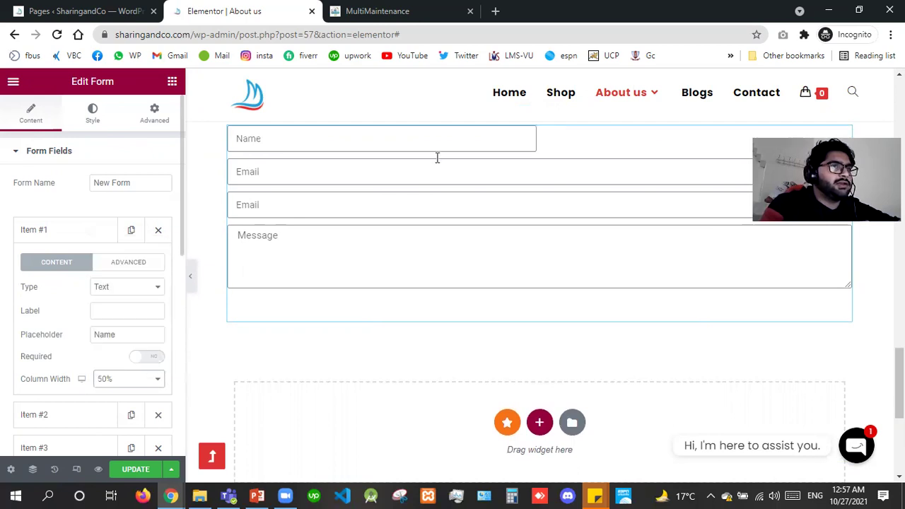
pyautogui.click(68, 269)
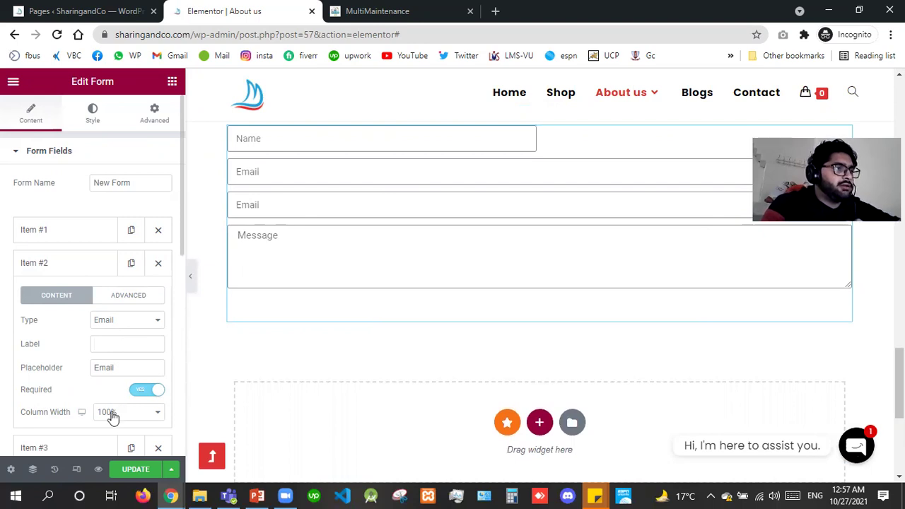
pyautogui.click(112, 418)
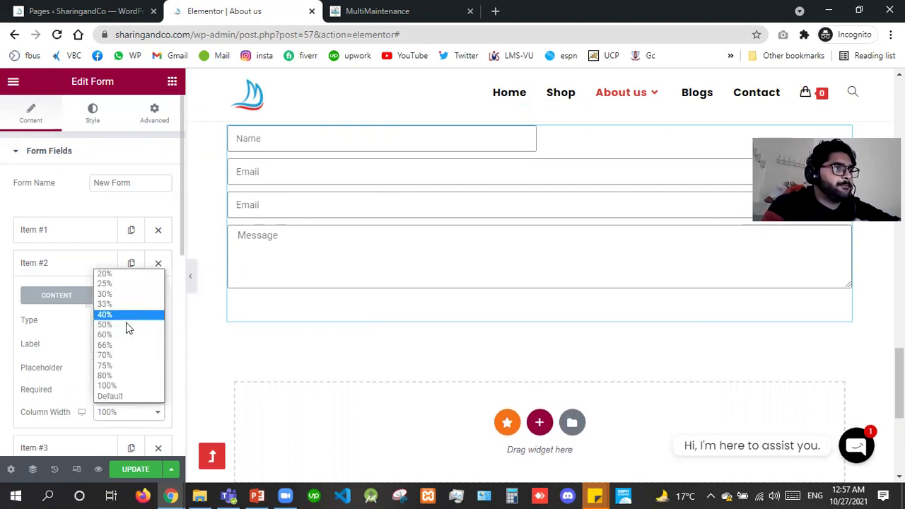
pyautogui.click(126, 324)
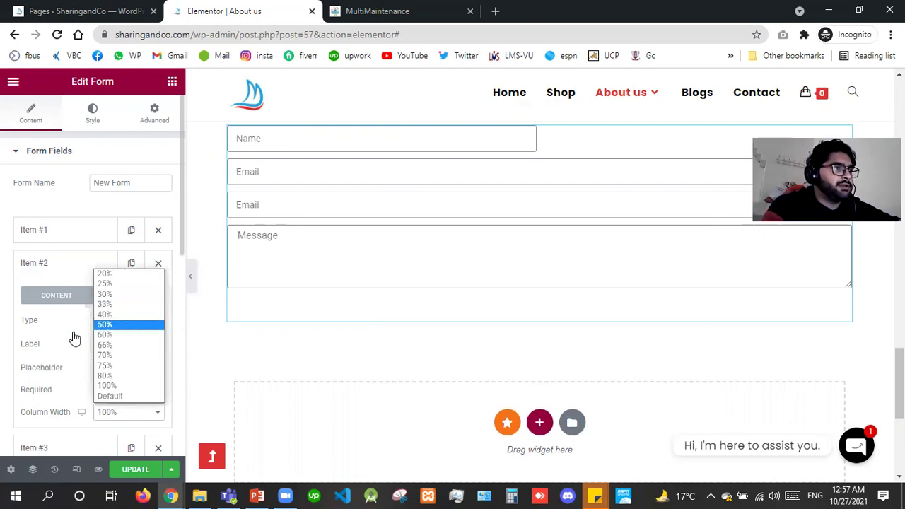
pyautogui.click(51, 274)
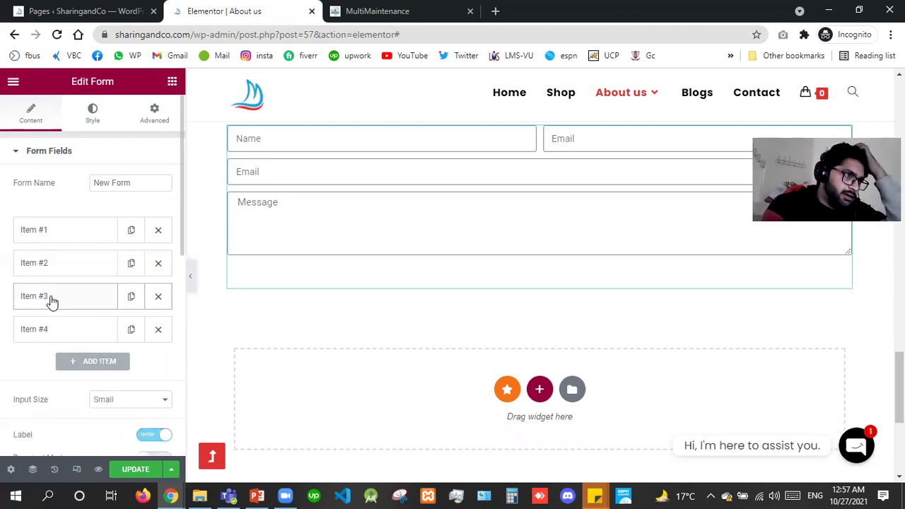
# Change the third field to type Tel with the placeholder 'Your Phone Number'.
pyautogui.click(51, 300)
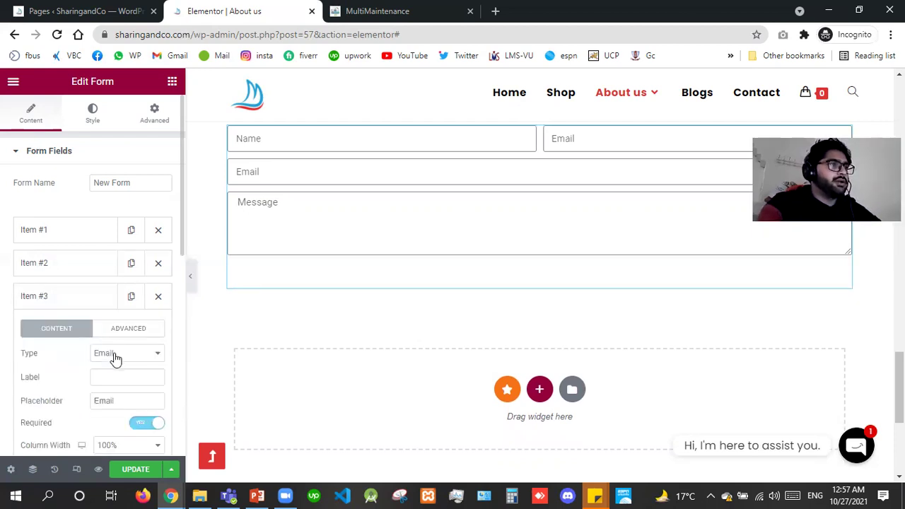
pyautogui.click(115, 360)
pyautogui.press('Down')
pyautogui.press('Down')
pyautogui.press('Down')
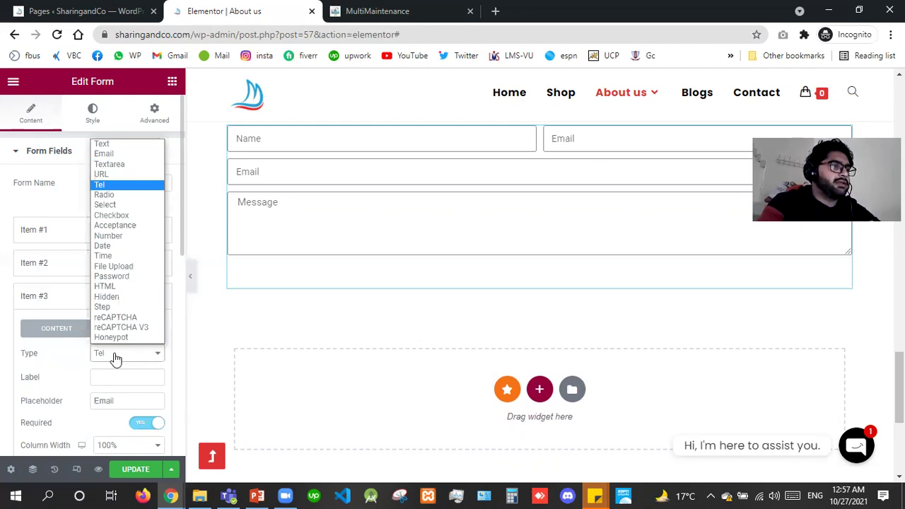
pyautogui.press('Return')
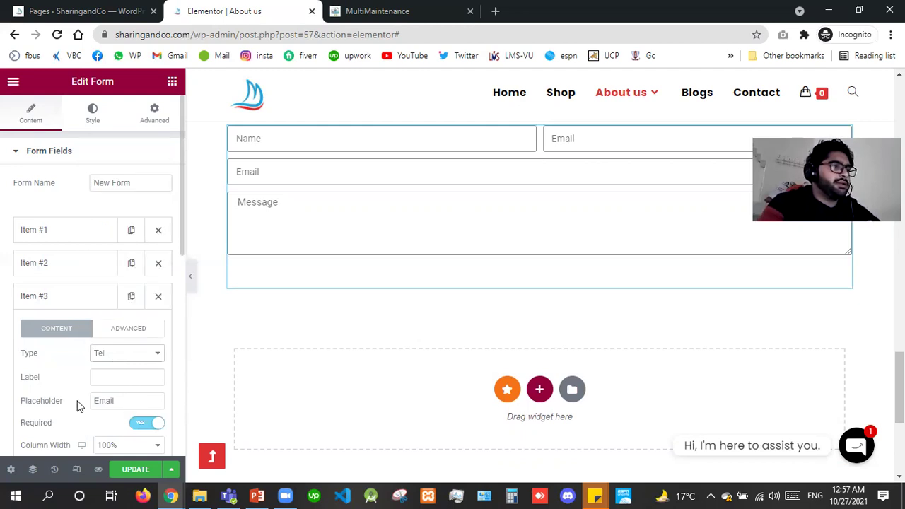
pyautogui.press('Tab')
pyautogui.press('Tab')
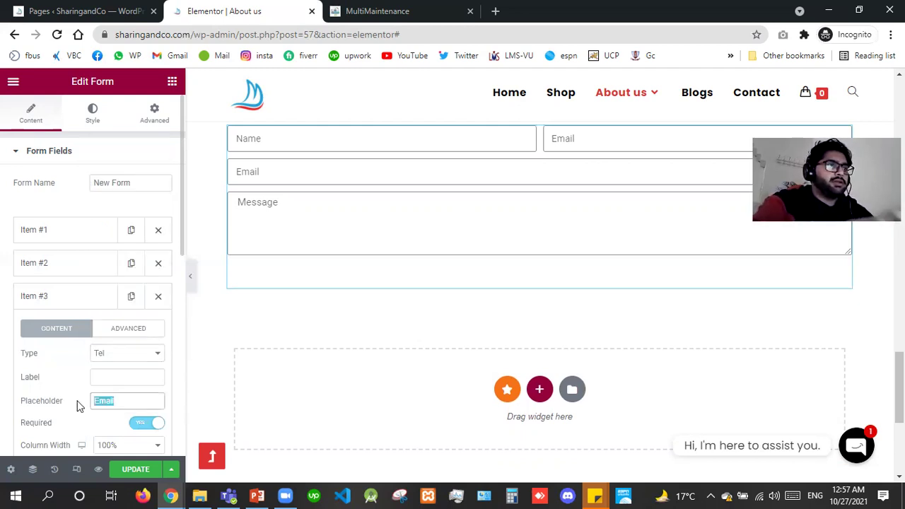
pyautogui.write('Yur')
pyautogui.press('BackSpace')
pyautogui.press('BackSpace')
pyautogui.press('BackSpace')
pyautogui.write('Your ')
pyautogui.write('h')
pyautogui.press('BackSpace')
pyautogui.write('Phone Number')
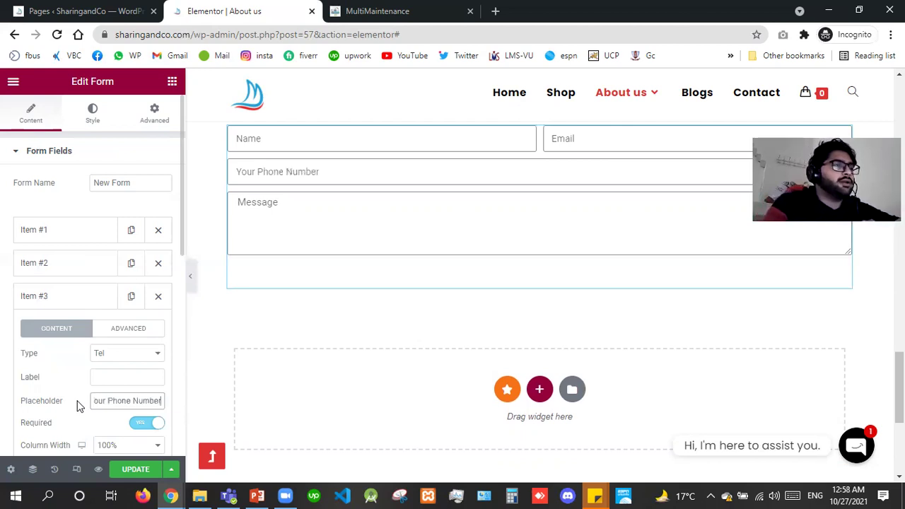
pyautogui.click(57, 306)
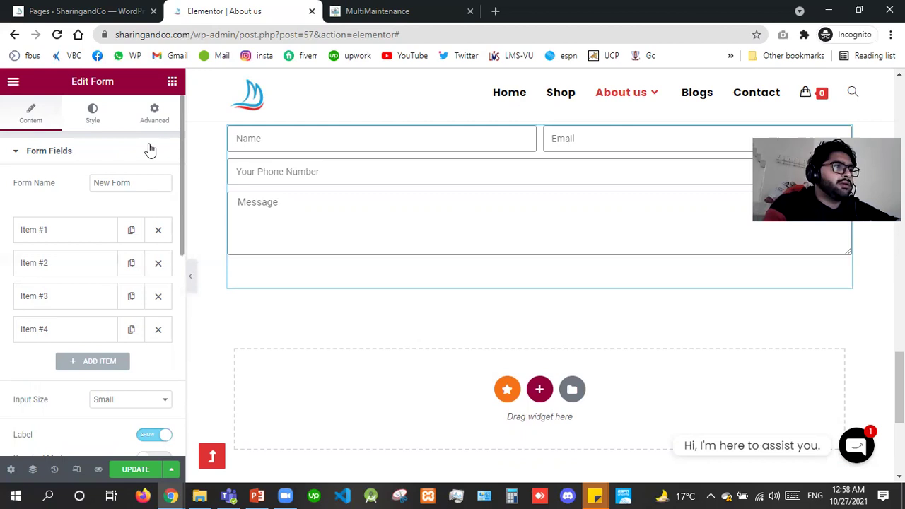
pyautogui.scroll(-4, 148, 148)
# Set the form's Input Size to Medium and switch Required Mark to Show.
pyautogui.click(139, 106)
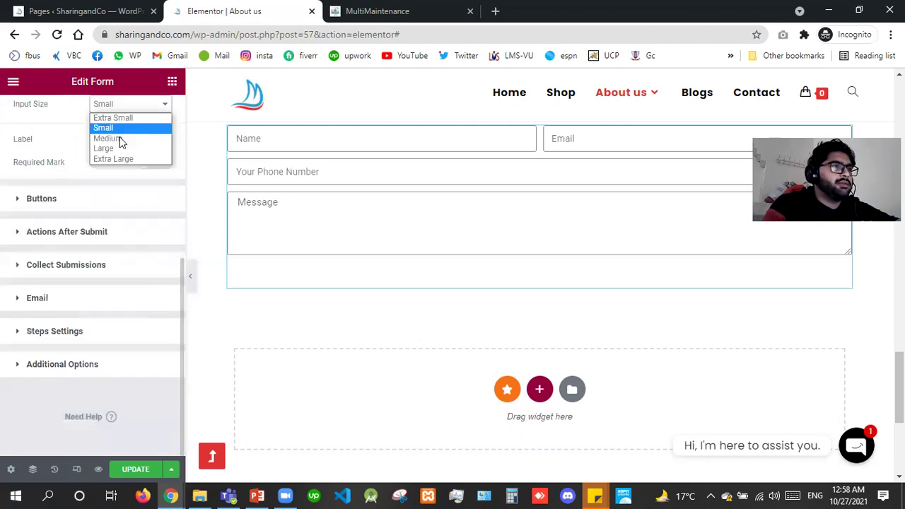
pyautogui.click(120, 139)
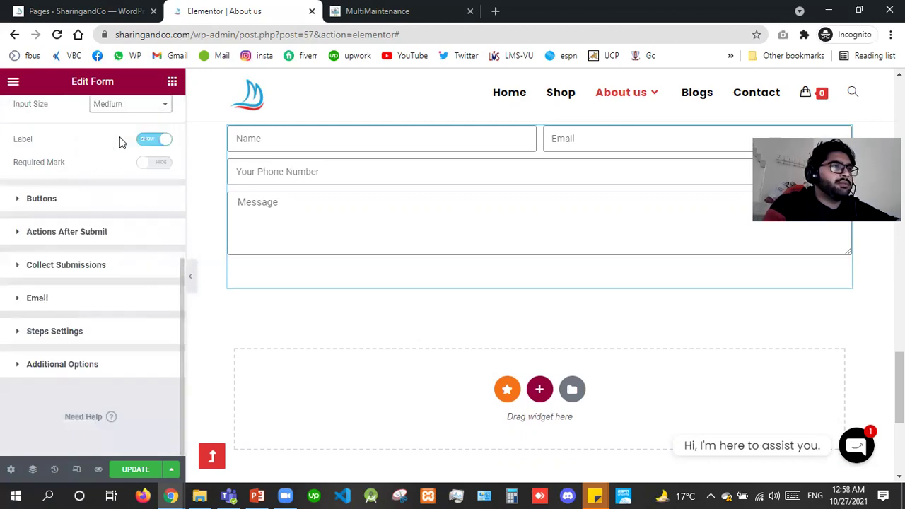
pyautogui.click(148, 167)
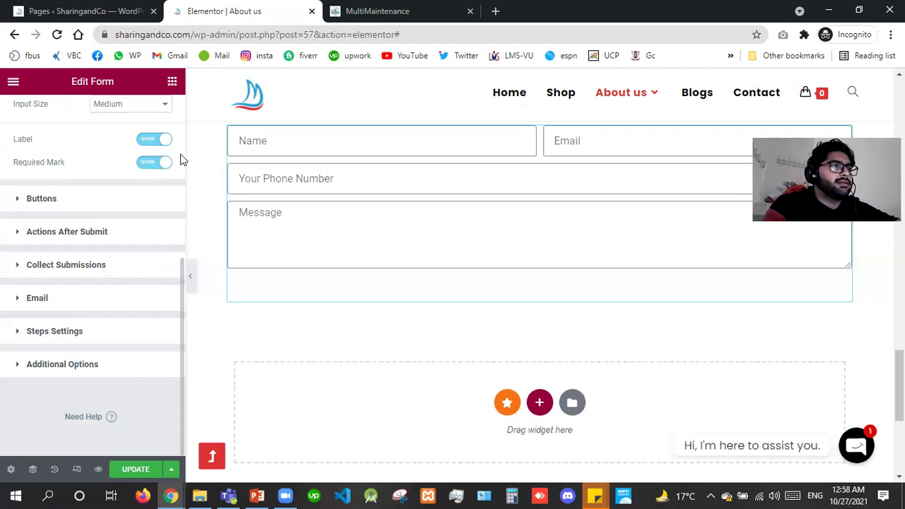
pyautogui.scroll(5, 83, 235)
# Make the Name field required and review the Email and phone field settings.
pyautogui.click(77, 236)
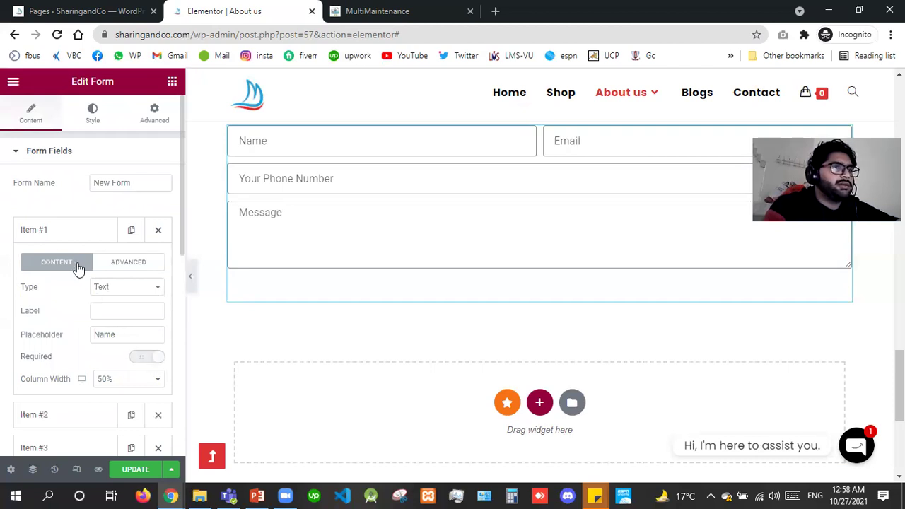
pyautogui.click(58, 244)
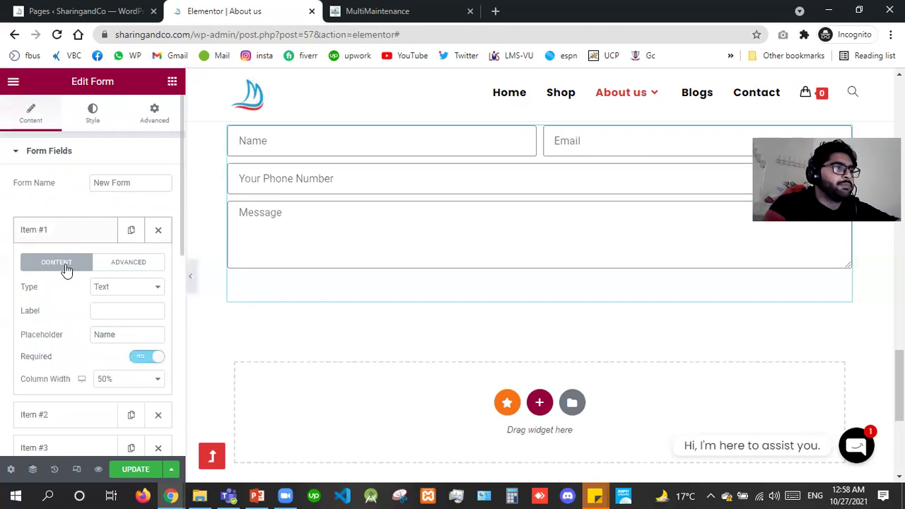
pyautogui.click(64, 267)
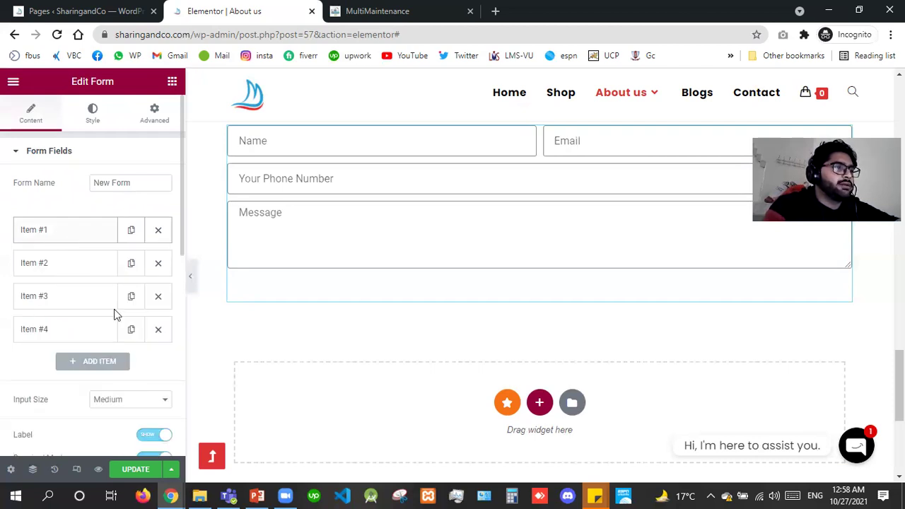
pyautogui.click(49, 261)
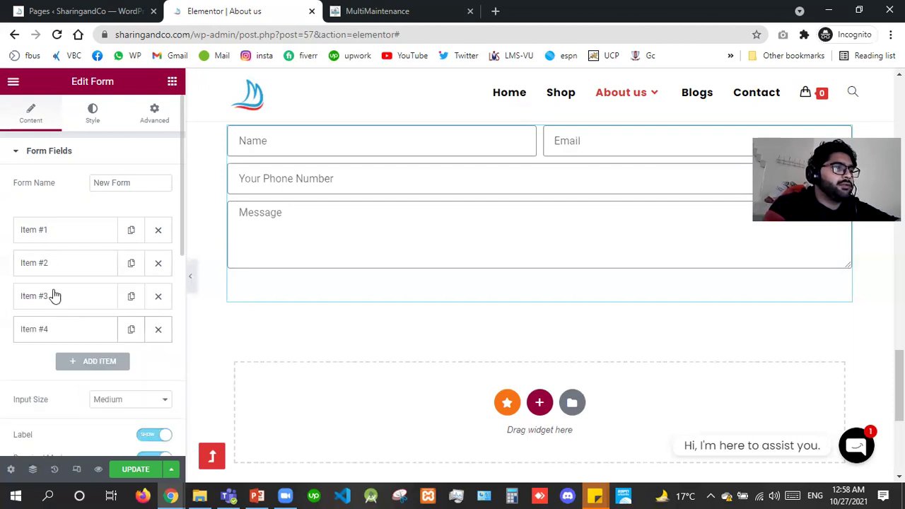
pyautogui.click(55, 296)
pyautogui.click(69, 330)
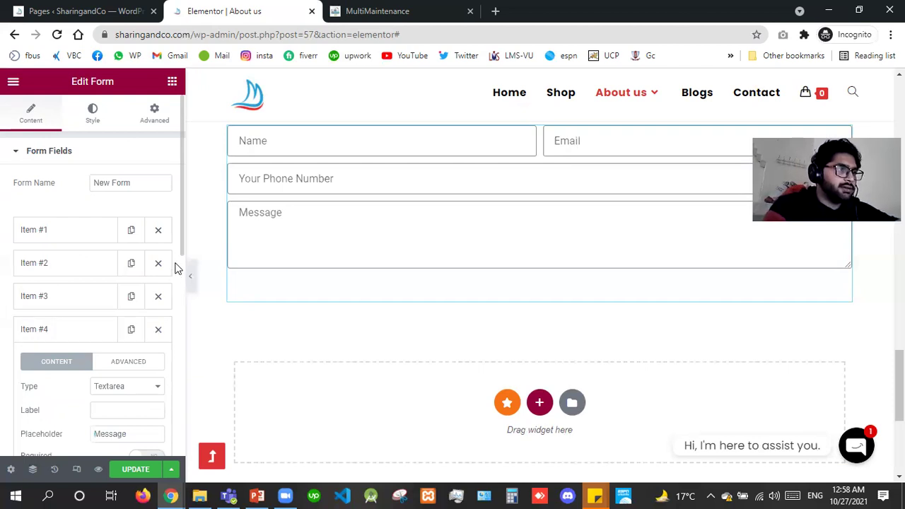
pyautogui.scroll(-5, 138, 226)
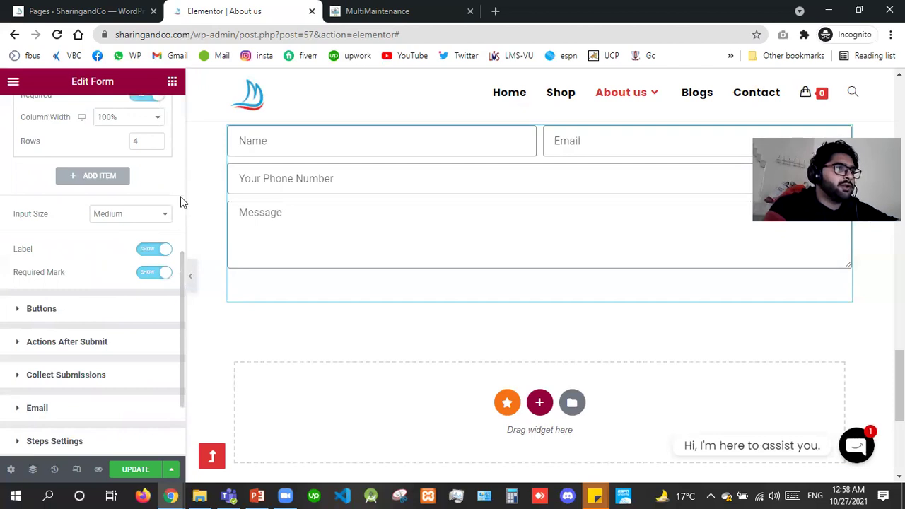
pyautogui.scroll(3, 178, 187)
pyautogui.scroll(1, 128, 208)
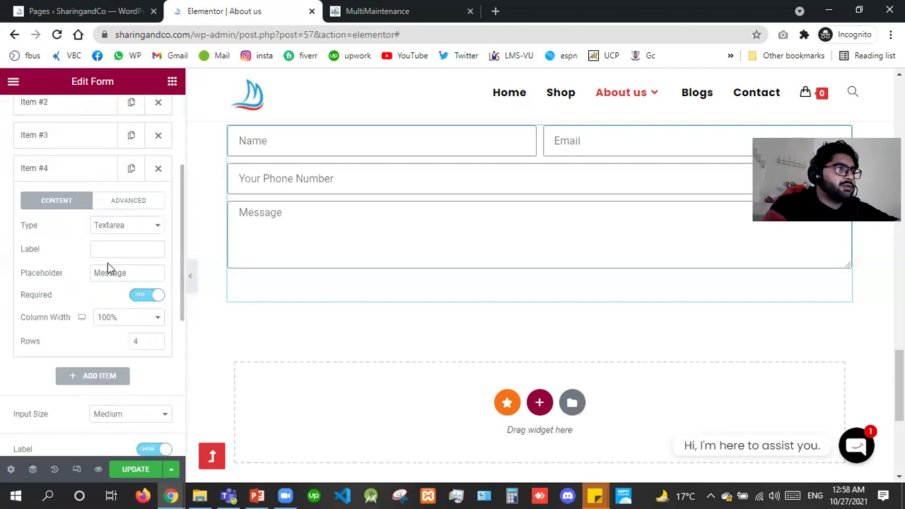
# Set the Message field's Rows to 10, check its Advanced shortcode, then expand Buttons.
pyautogui.doubleClick(143, 343)
pyautogui.write('10')
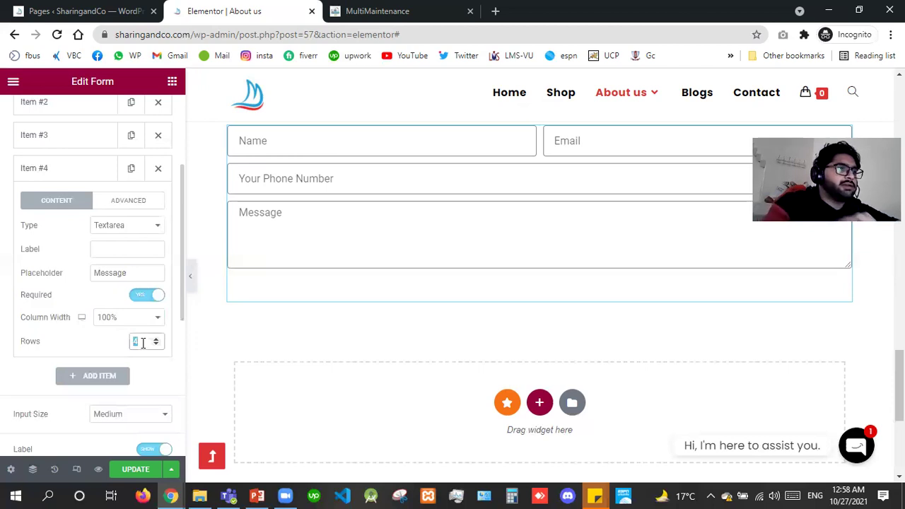
pyautogui.click(122, 203)
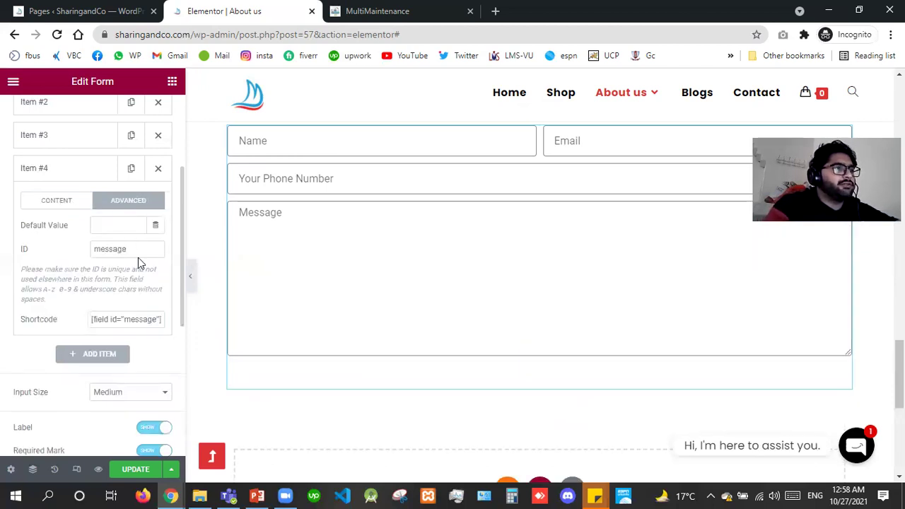
pyautogui.moveTo(138, 257); pyautogui.dragTo(129, 329)
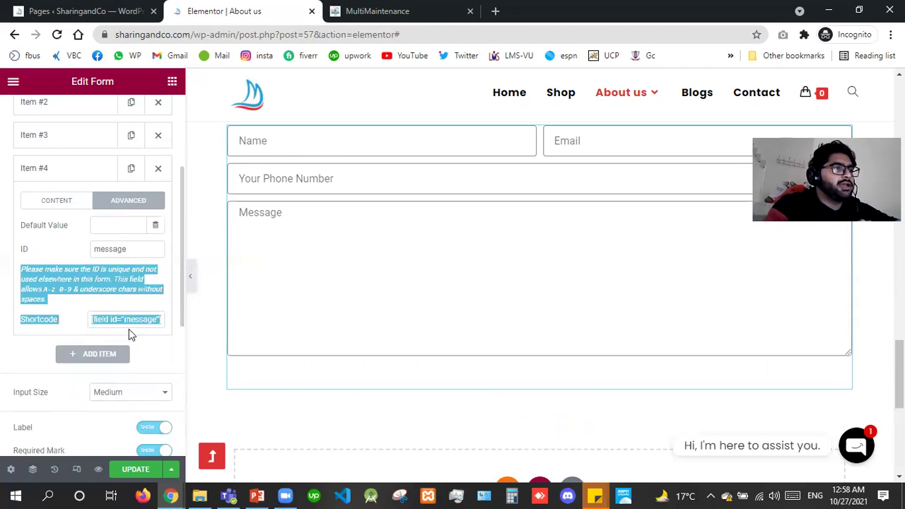
pyautogui.click(128, 329)
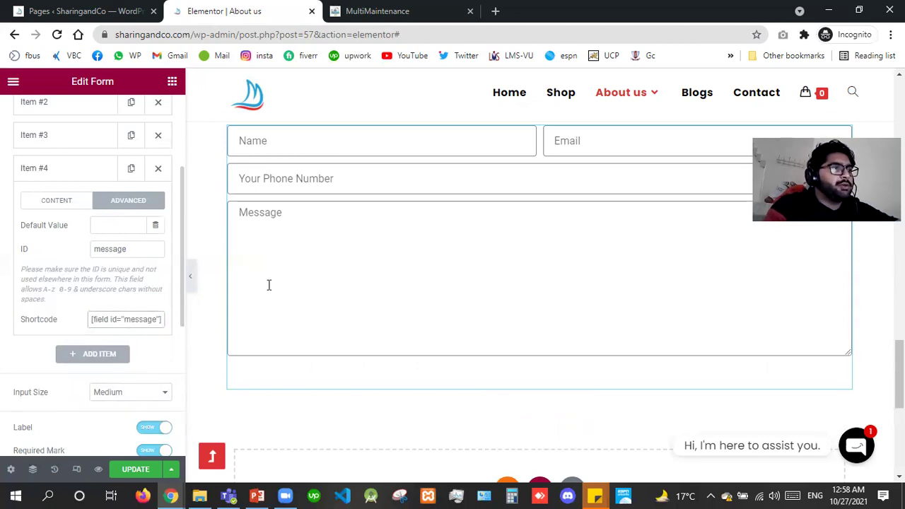
pyautogui.moveTo(103, 320); pyautogui.dragTo(139, 320)
pyautogui.click(156, 314)
pyautogui.click(69, 178)
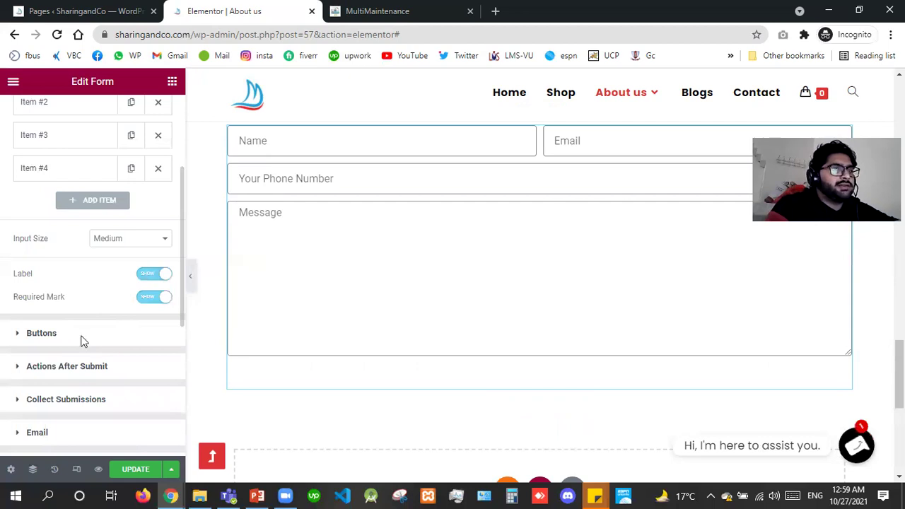
pyautogui.click(82, 341)
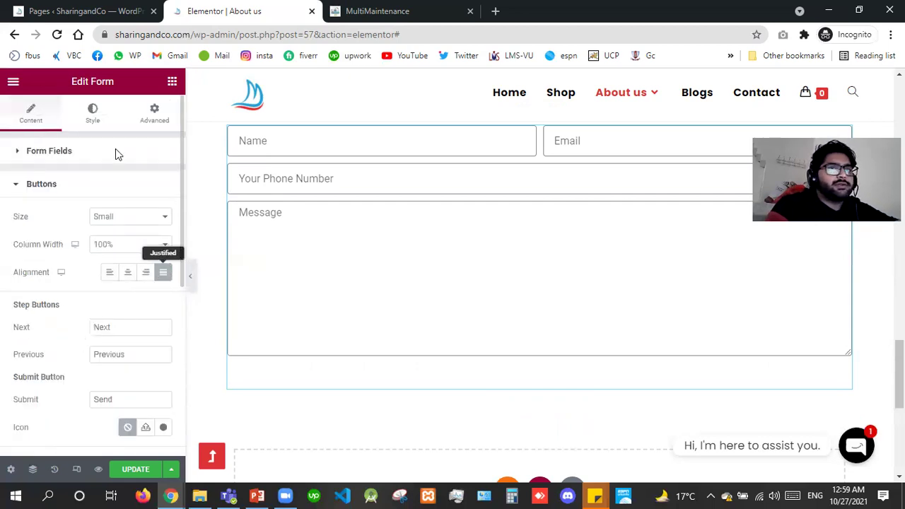
# In the Style tab, erase test text from the Message preview and expand the Field section.
pyautogui.click(92, 111)
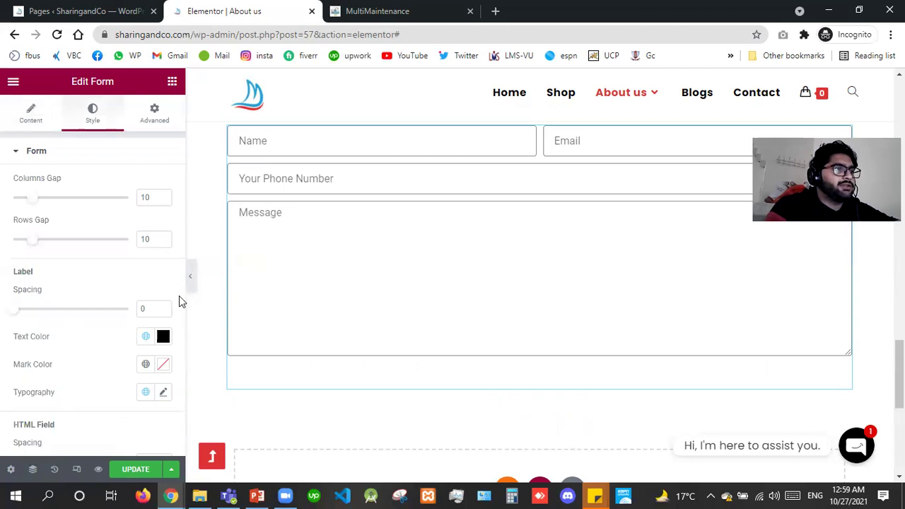
pyautogui.scroll(-5, 179, 295)
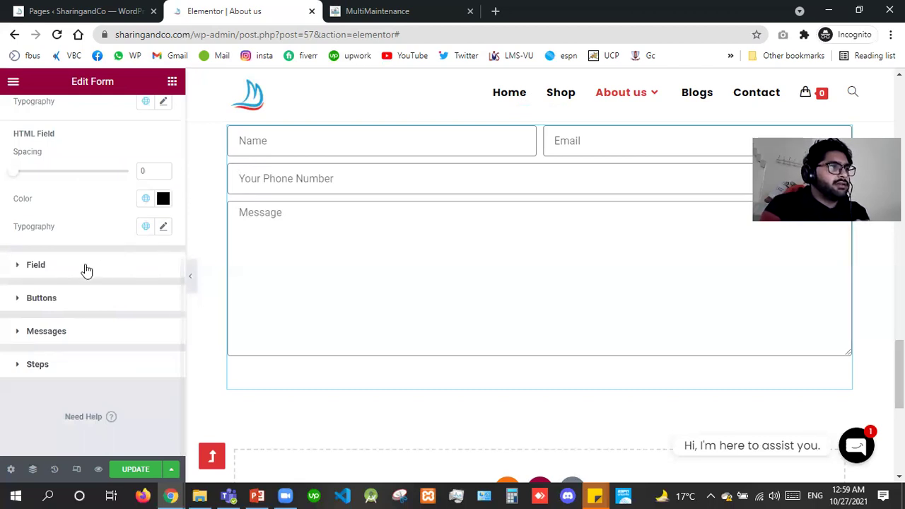
pyautogui.click(261, 241)
pyautogui.write('nnn]\\\\\\')
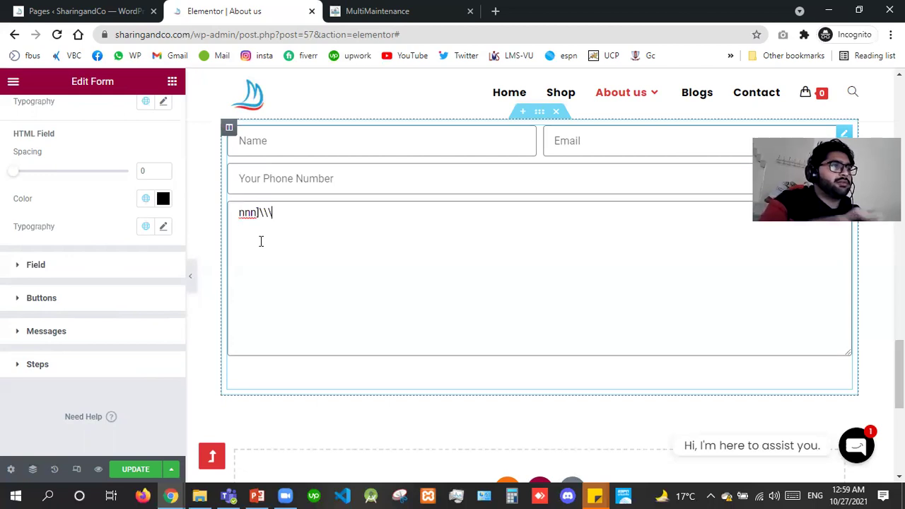
pyautogui.hotkey('ctrl', 'a')
pyautogui.press('BackSpace')
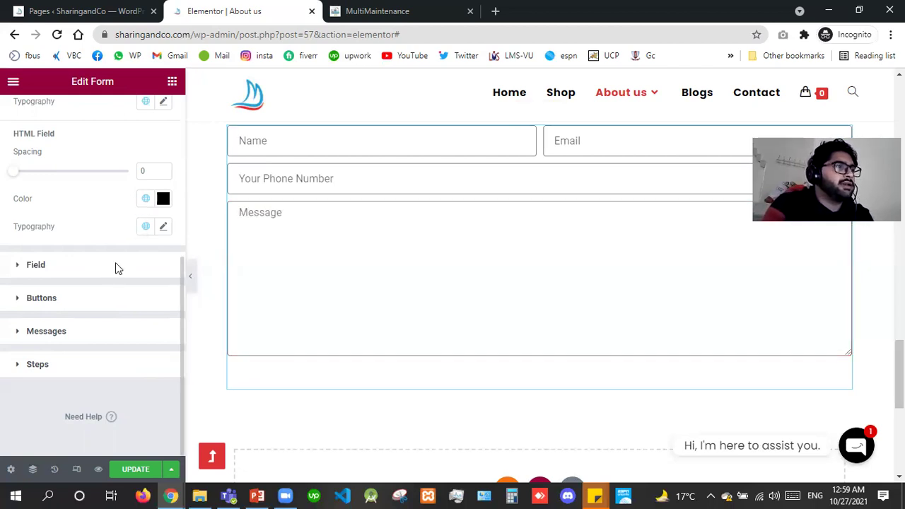
pyautogui.click(116, 264)
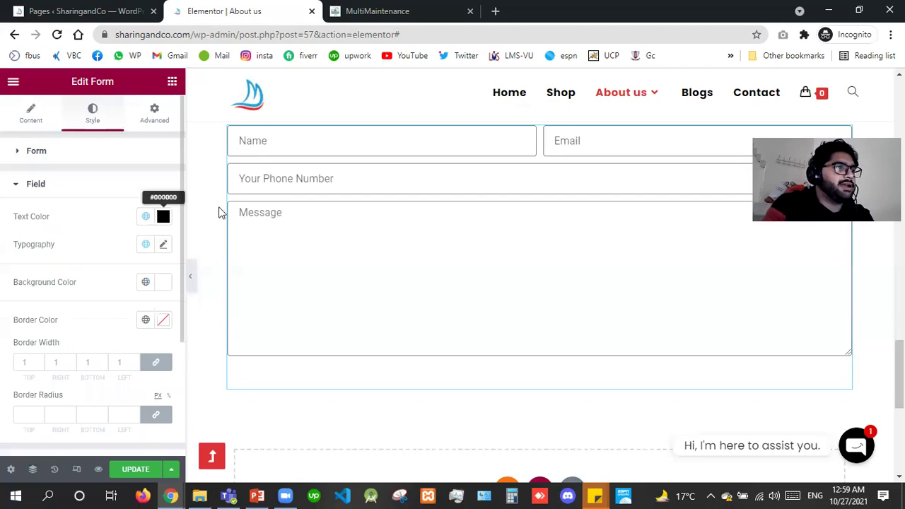
# Set the Field typography to Open Sans at size 17 and test it in the Message box.
pyautogui.click(162, 244)
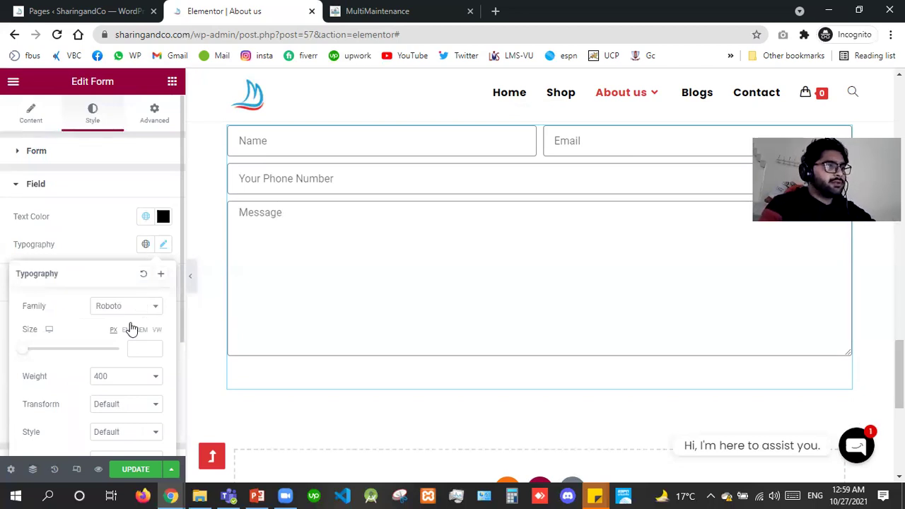
pyautogui.click(130, 306)
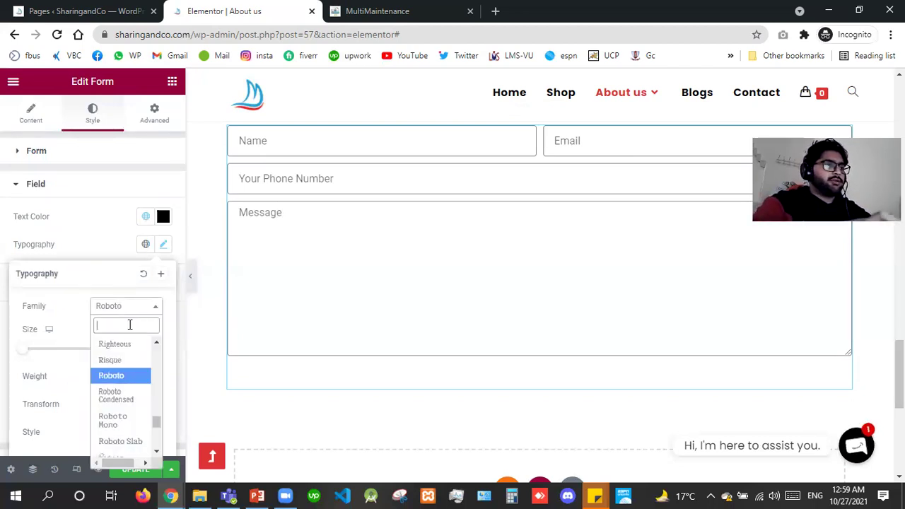
pyautogui.write('a')
pyautogui.write('pen')
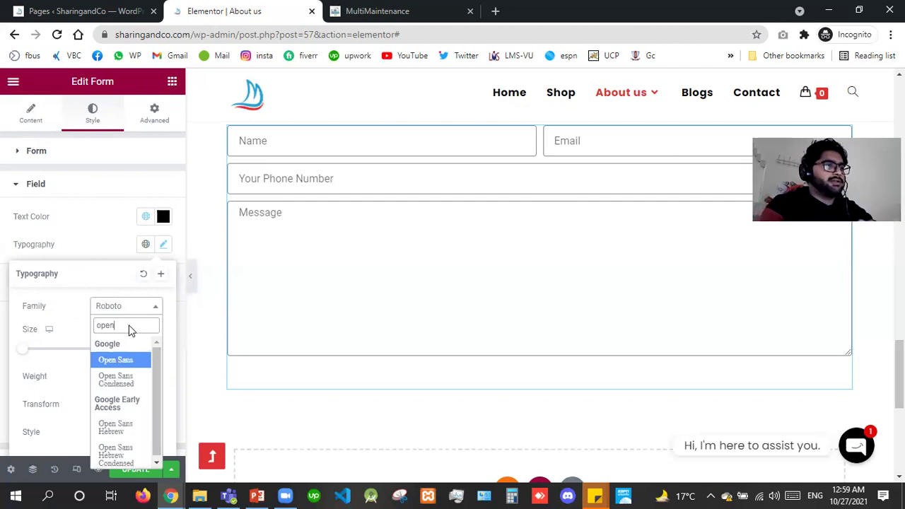
pyautogui.press('Return')
pyautogui.click(140, 349)
pyautogui.write('17')
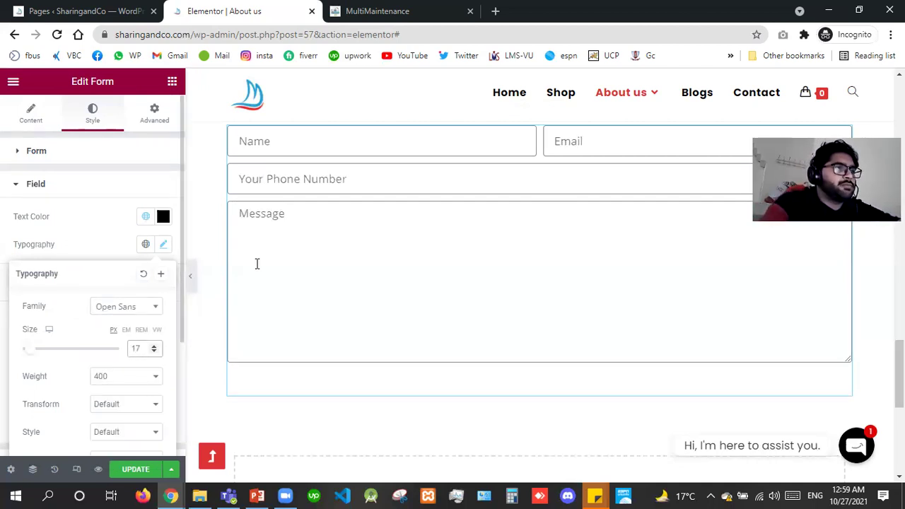
pyautogui.click(257, 264)
pyautogui.write('bbhb')
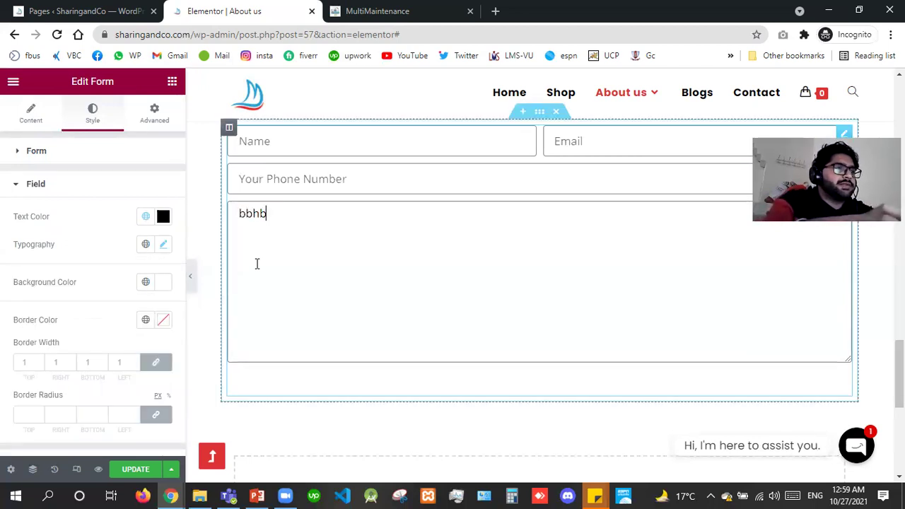
pyautogui.press('BackSpace')
pyautogui.press('BackSpace')
pyautogui.press('BackSpace')
pyautogui.press('BackSpace')
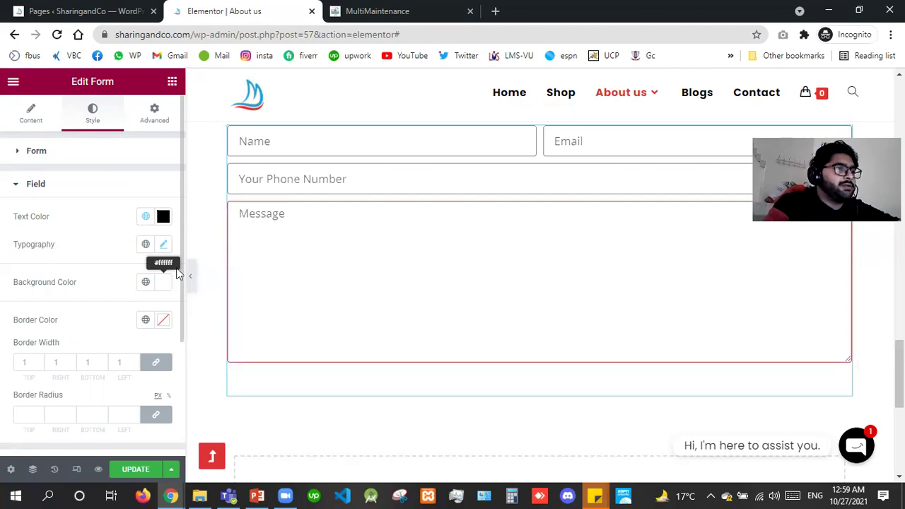
pyautogui.scroll(-3, 179, 287)
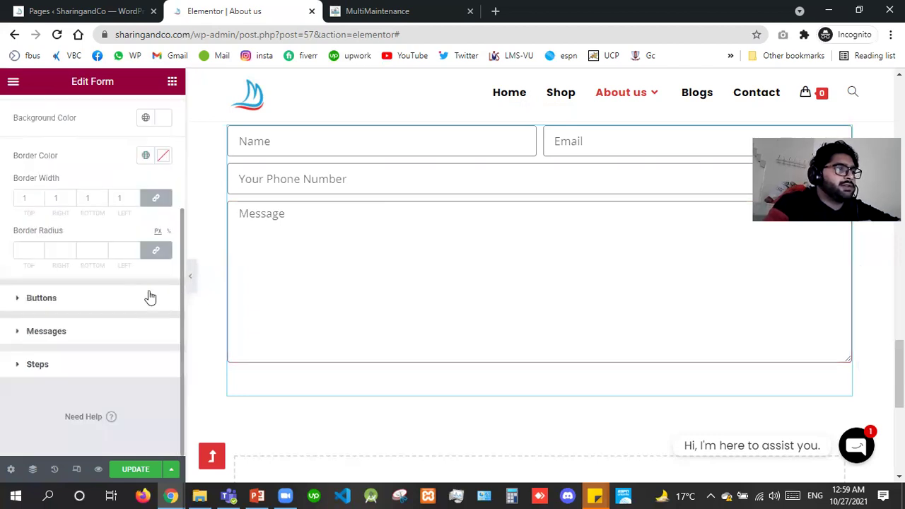
# Give the Send button a black (#000000) background colour.
pyautogui.moveTo(150, 298); pyautogui.dragTo(116, 298)
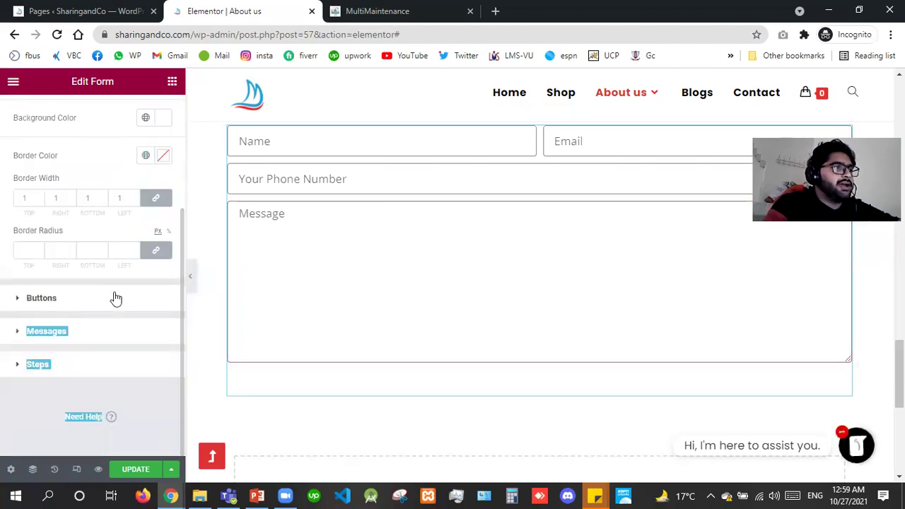
pyautogui.click(46, 300)
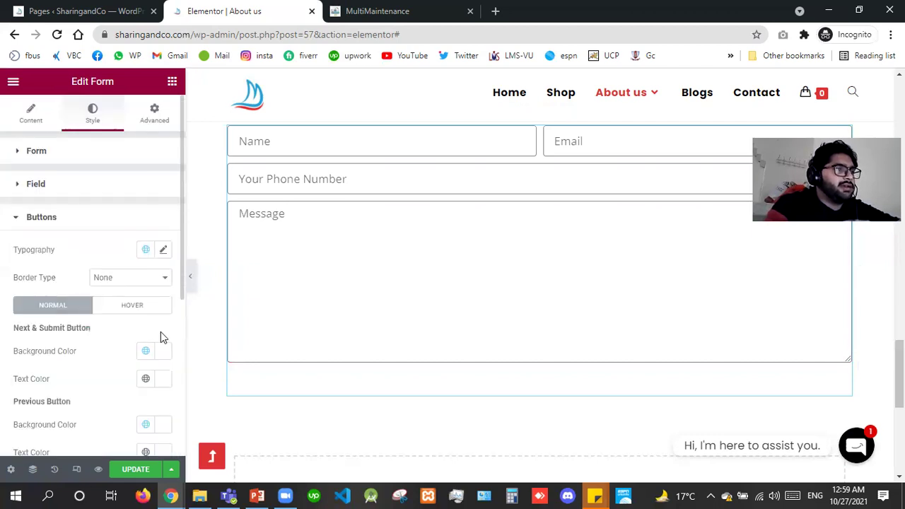
pyautogui.click(164, 354)
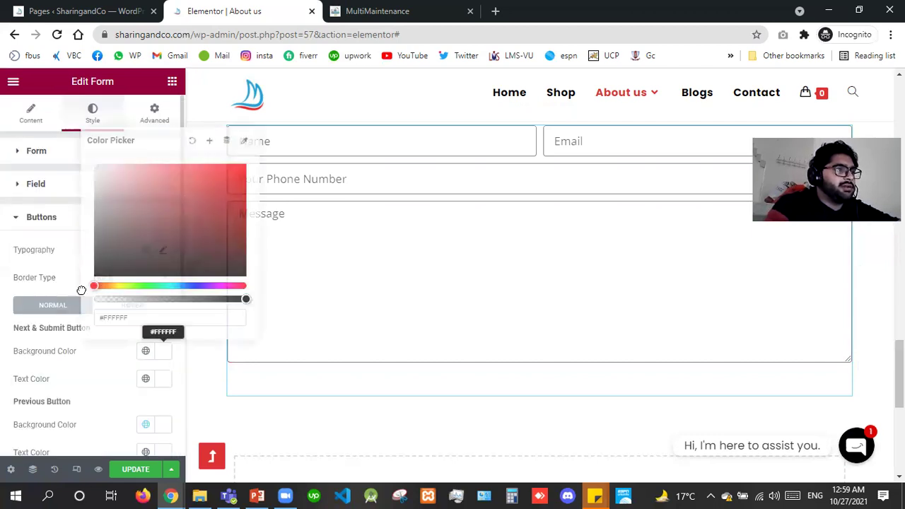
pyautogui.moveTo(65, 306); pyautogui.dragTo(17, 328)
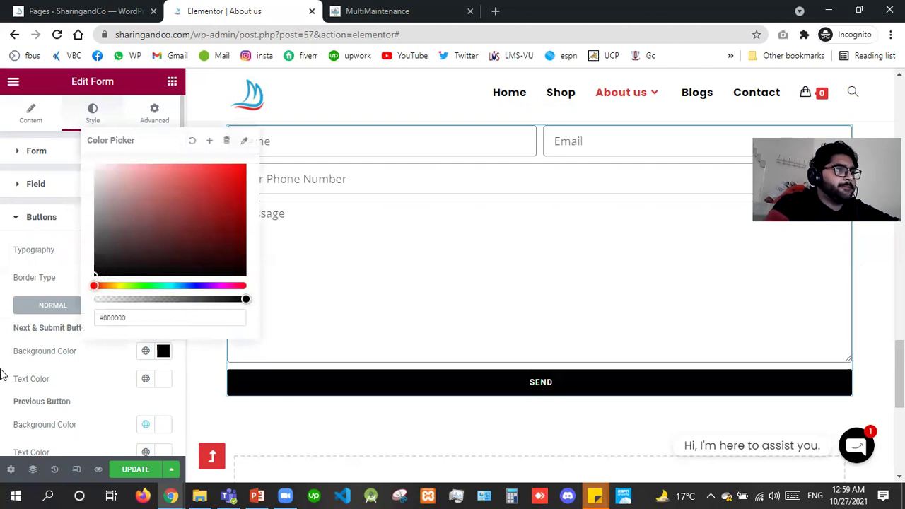
pyautogui.click(181, 403)
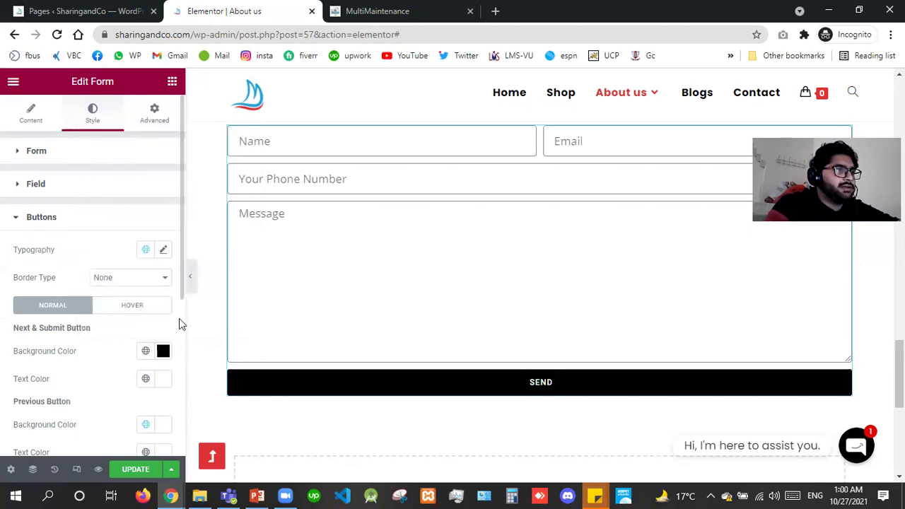
# Colour form messages: success green, error red (#CD1C1C), inline black.
pyautogui.scroll(-4, 156, 329)
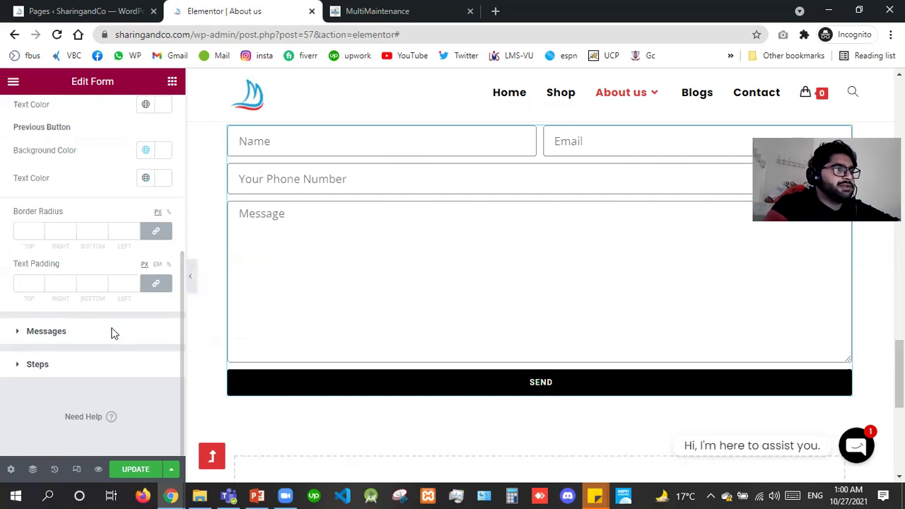
pyautogui.click(114, 332)
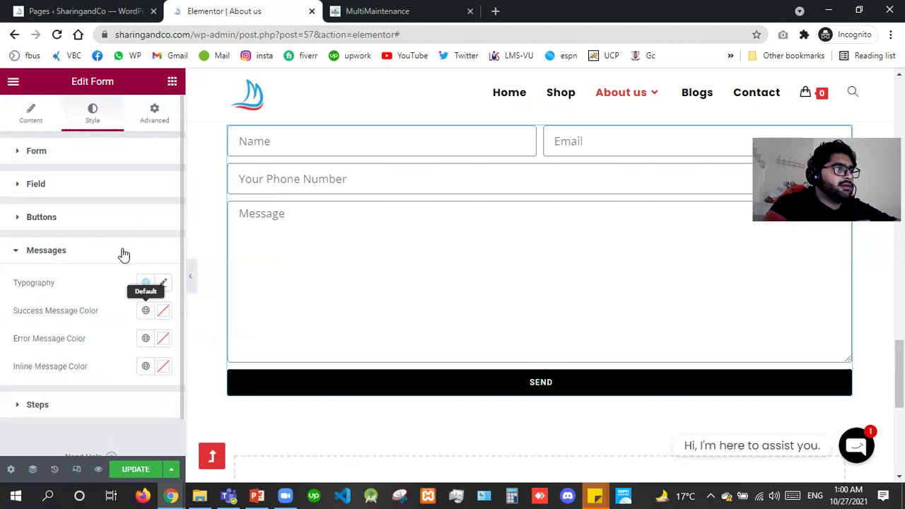
pyautogui.click(163, 312)
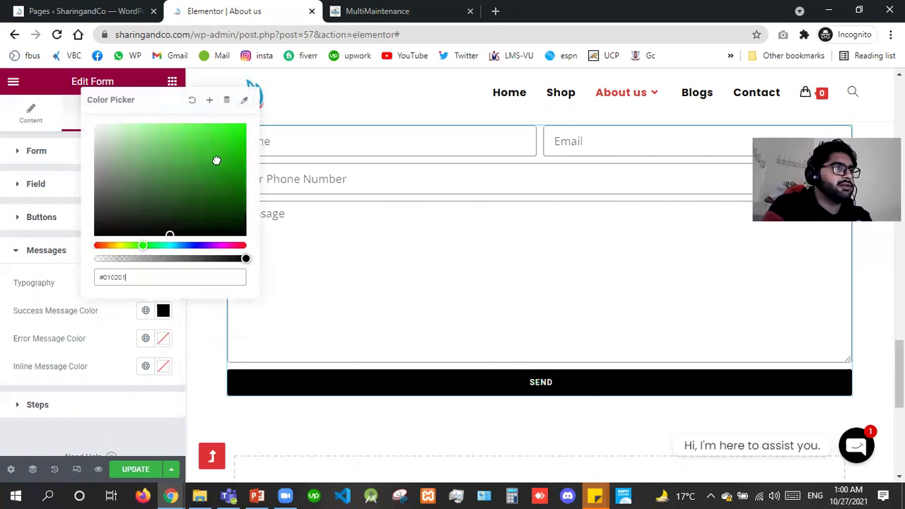
pyautogui.click(201, 183)
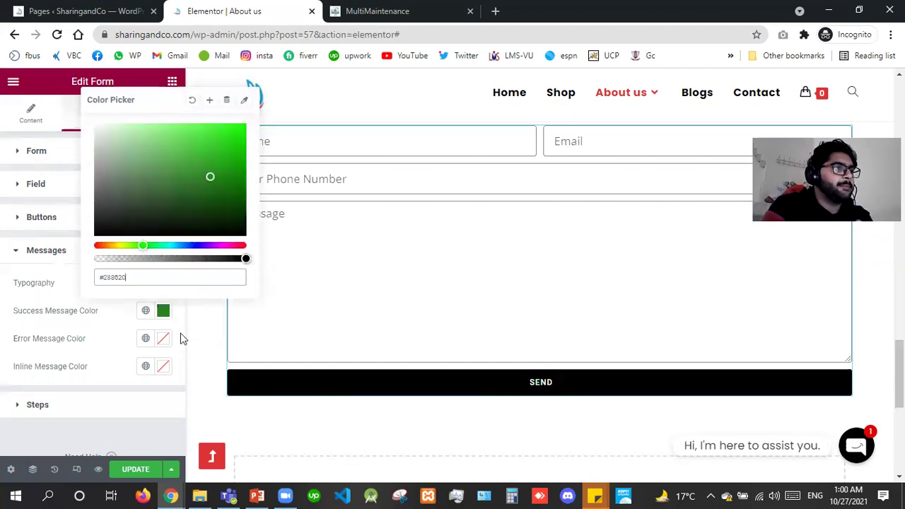
pyautogui.click(159, 341)
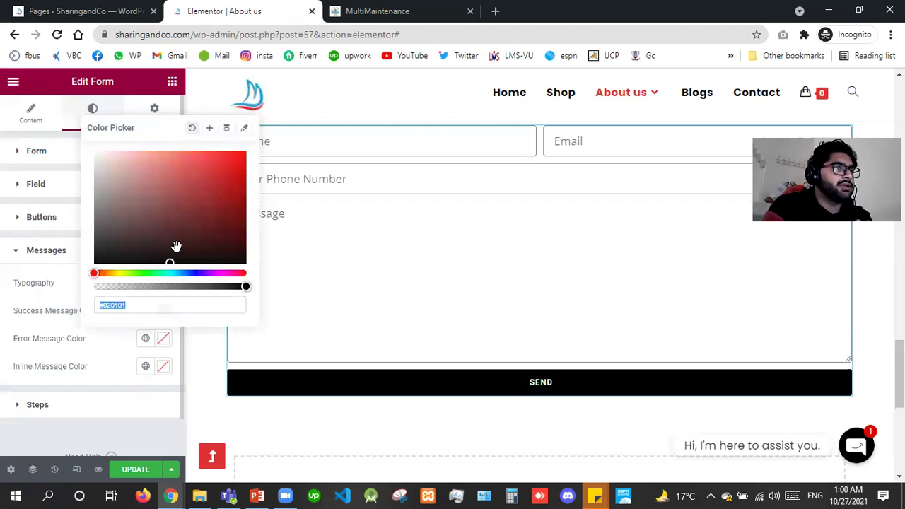
pyautogui.click(210, 192)
pyautogui.click(224, 172)
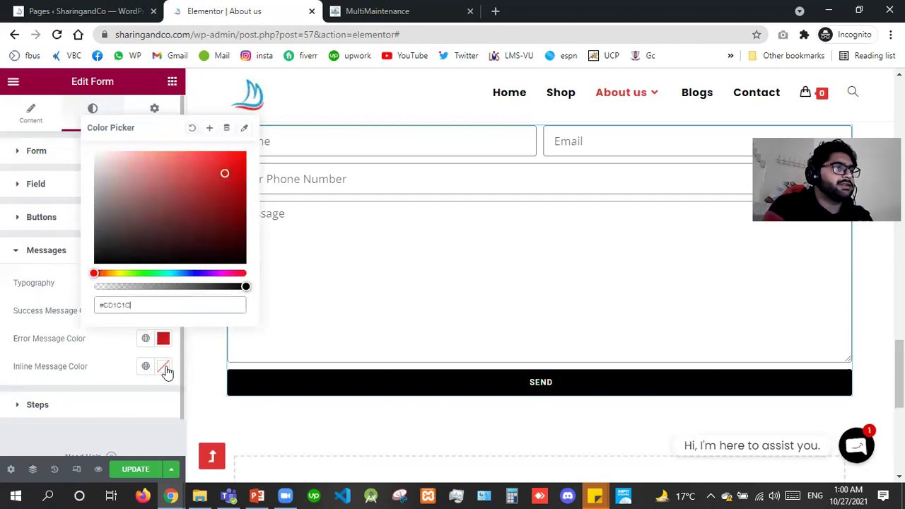
pyautogui.click(164, 367)
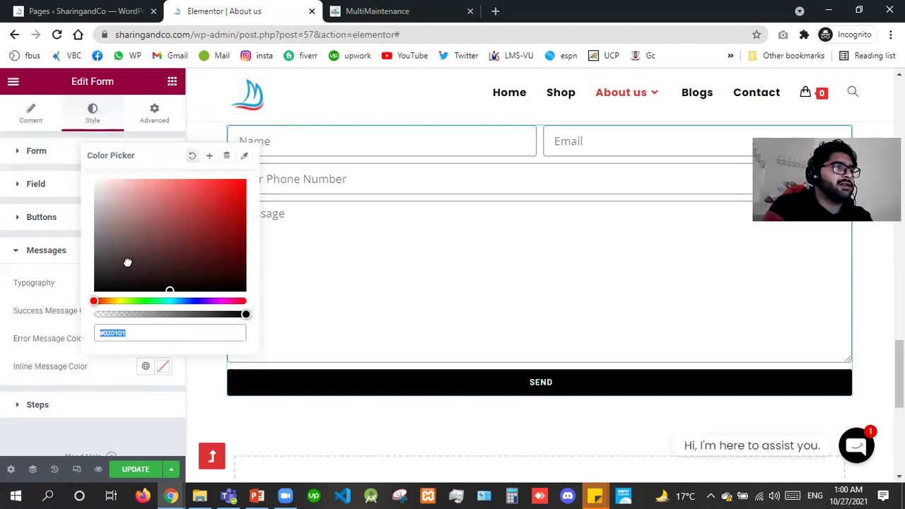
pyautogui.click(127, 262)
pyautogui.click(137, 239)
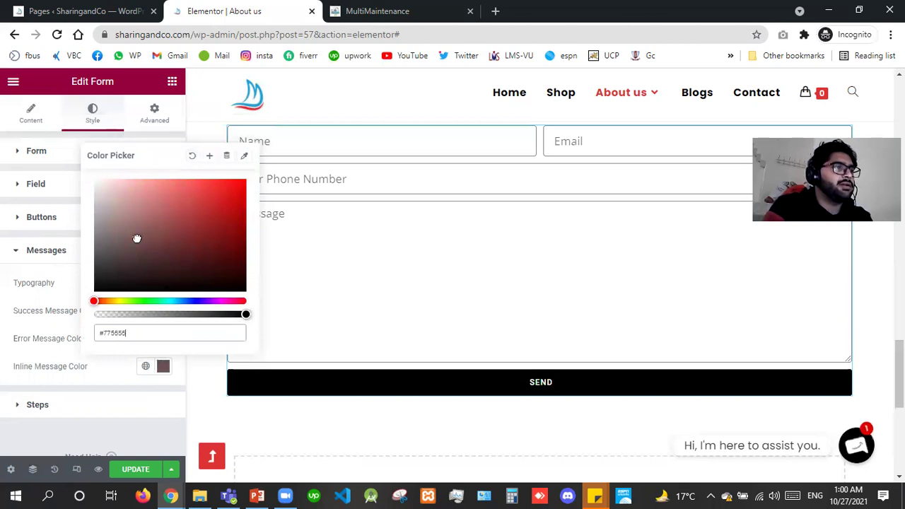
pyautogui.click(173, 290)
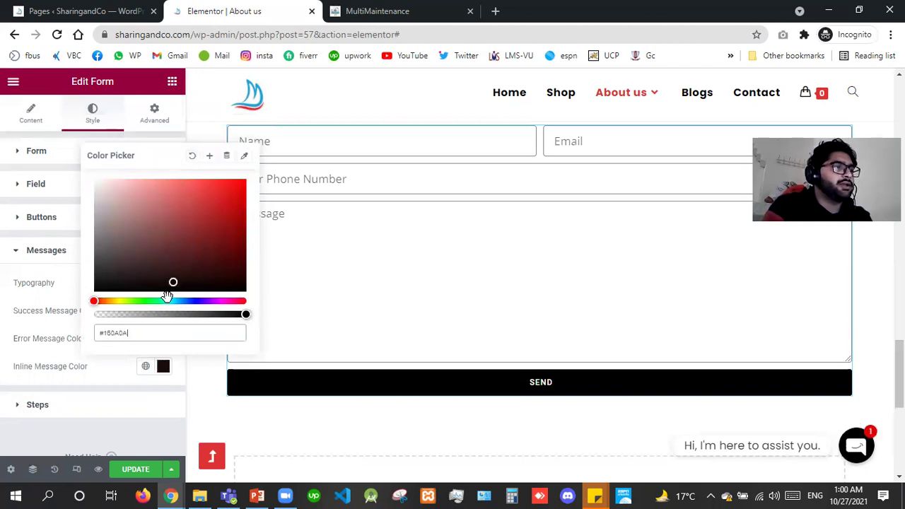
pyautogui.press('Escape')
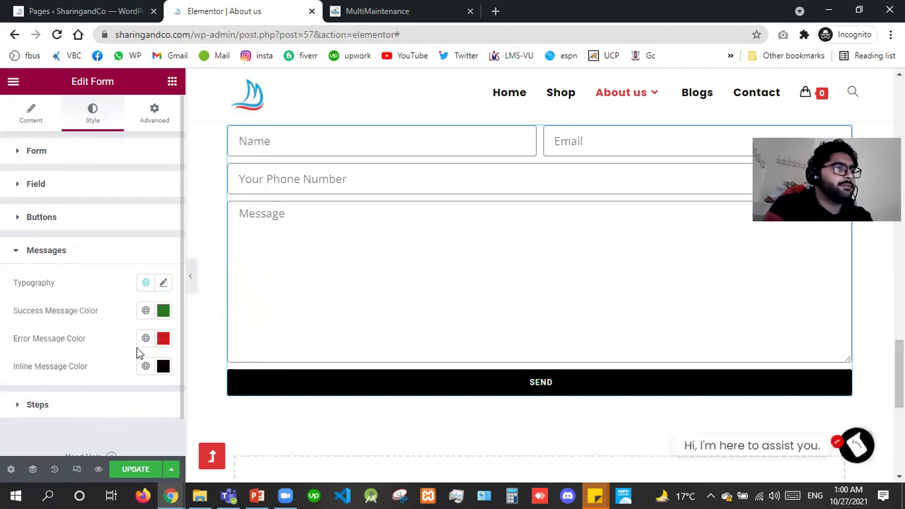
pyautogui.click(141, 405)
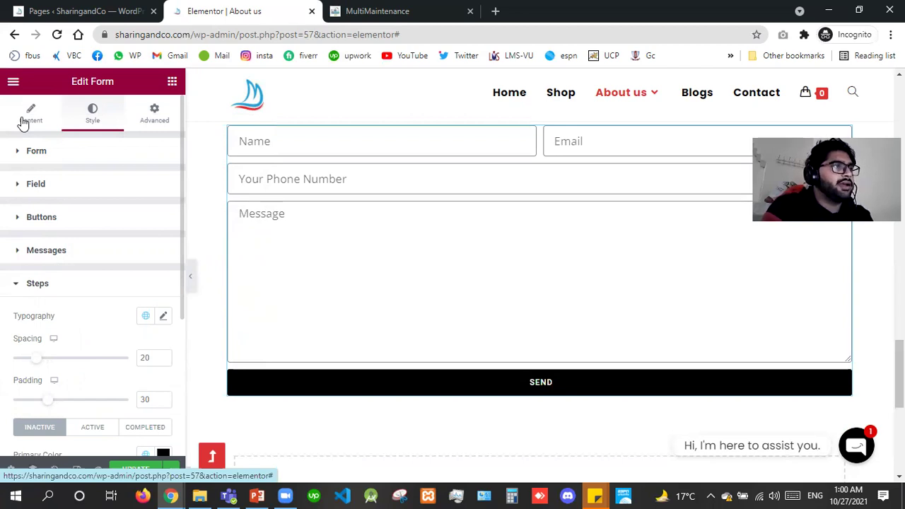
# Right-align the Send button and change its size from Large to Medium.
pyautogui.click(24, 122)
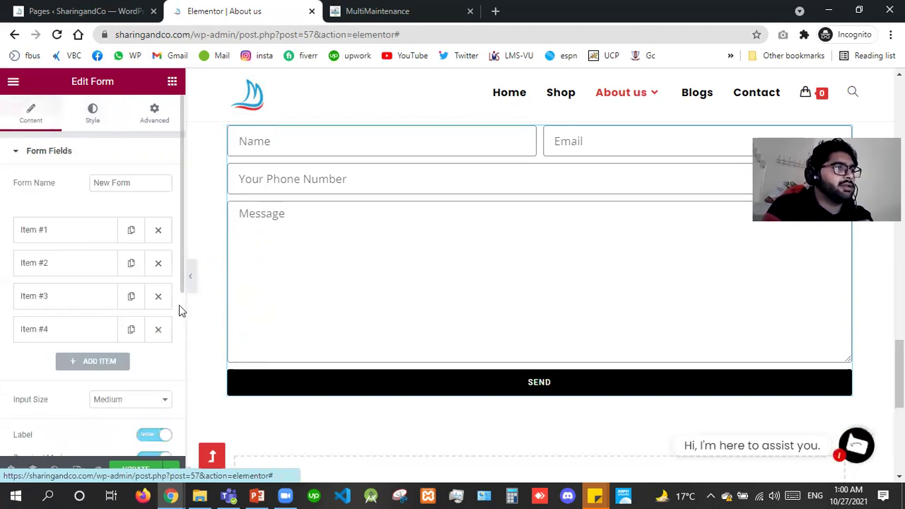
pyautogui.scroll(-4, 35, 199)
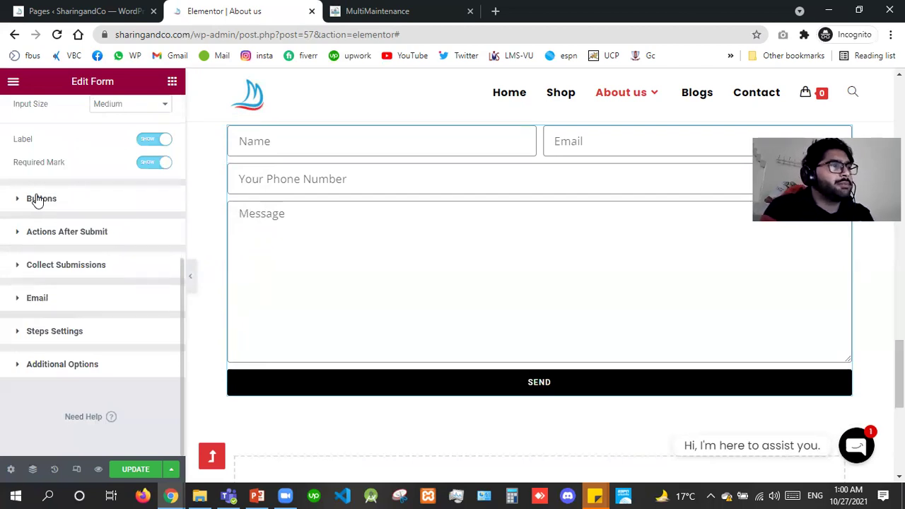
pyautogui.click(38, 201)
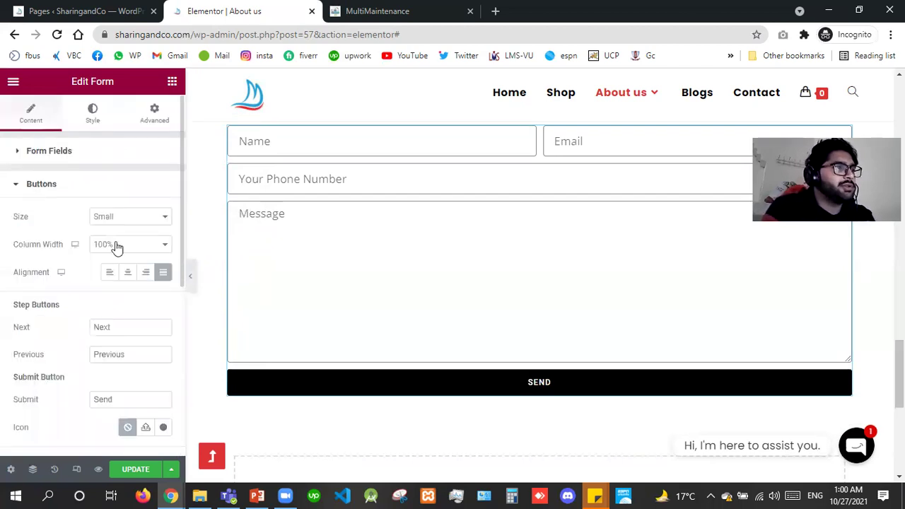
pyautogui.click(147, 273)
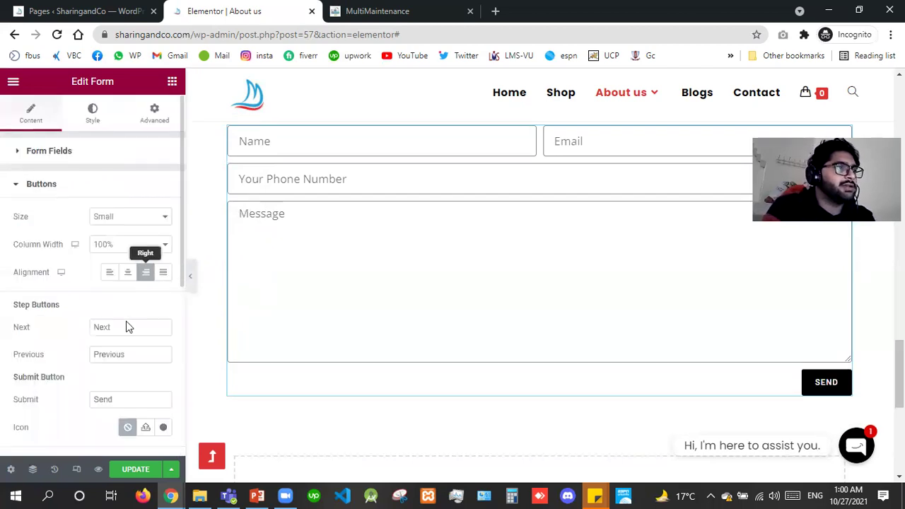
pyautogui.click(122, 217)
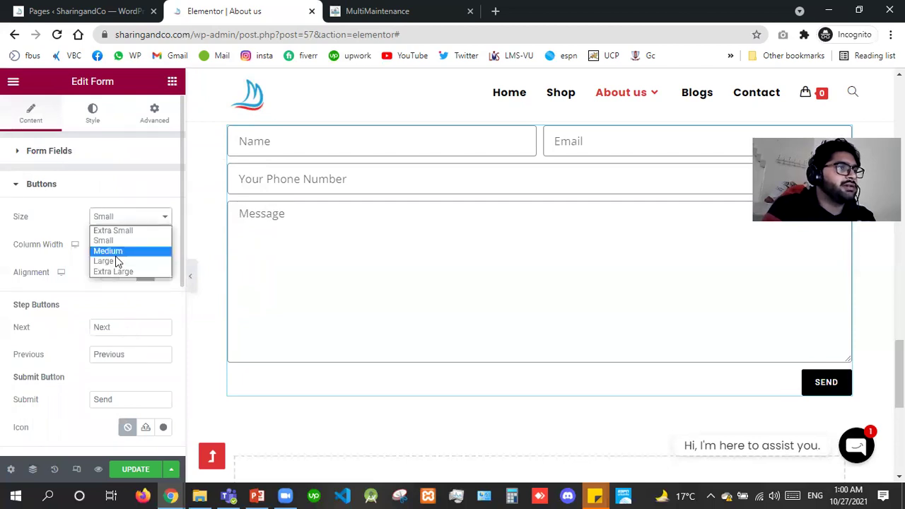
pyautogui.click(123, 215)
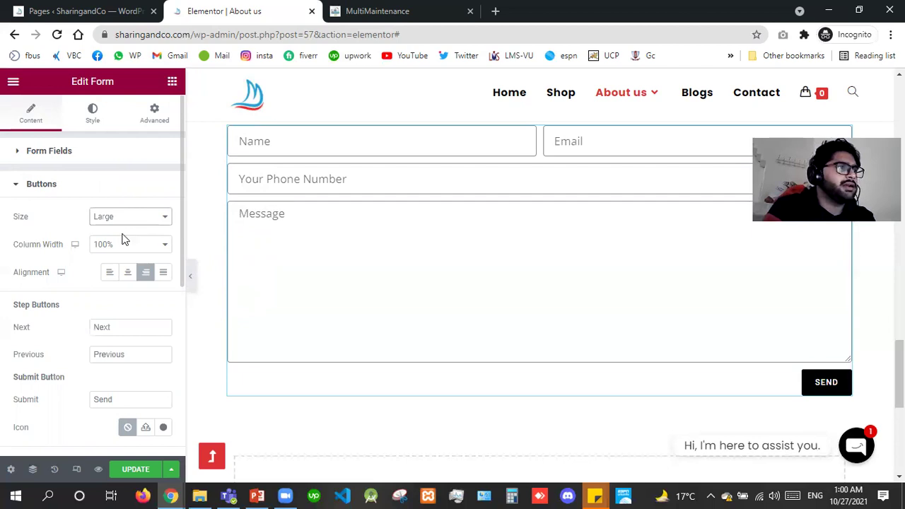
pyautogui.hotkey('alt', 'Down')
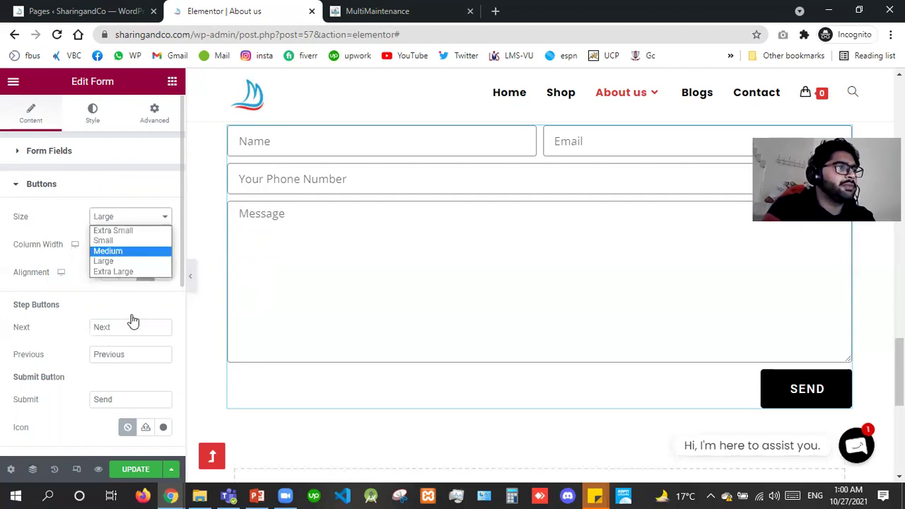
pyautogui.press('Return')
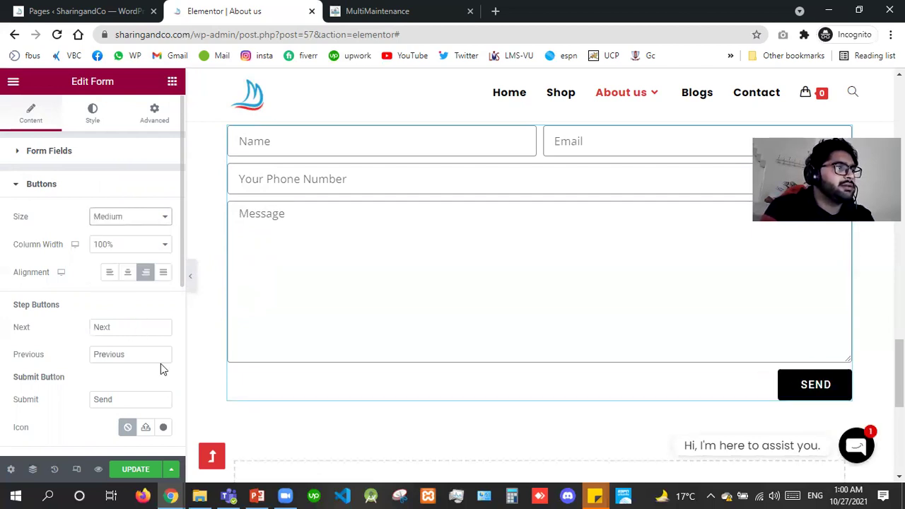
pyautogui.scroll(-5, 178, 305)
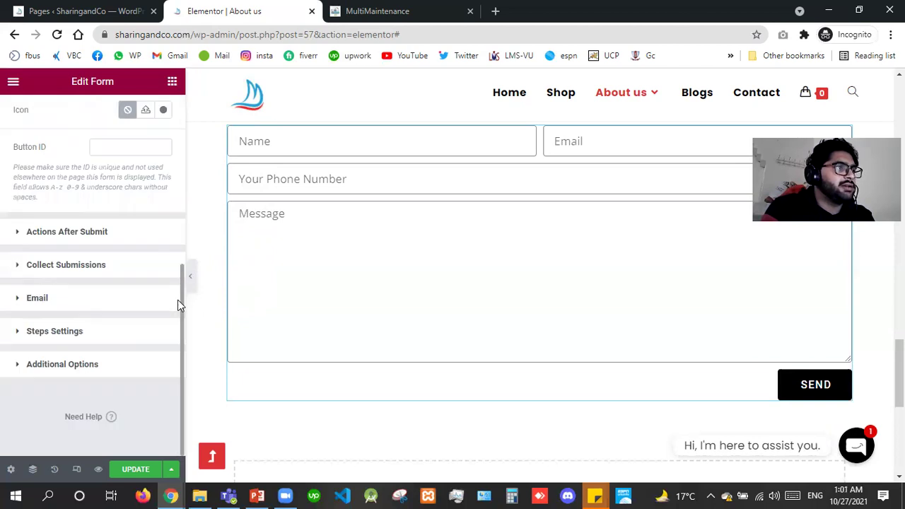
# Browse the after-submit action list without adding any, keeping Collect Submissions and Email.
pyautogui.click(97, 239)
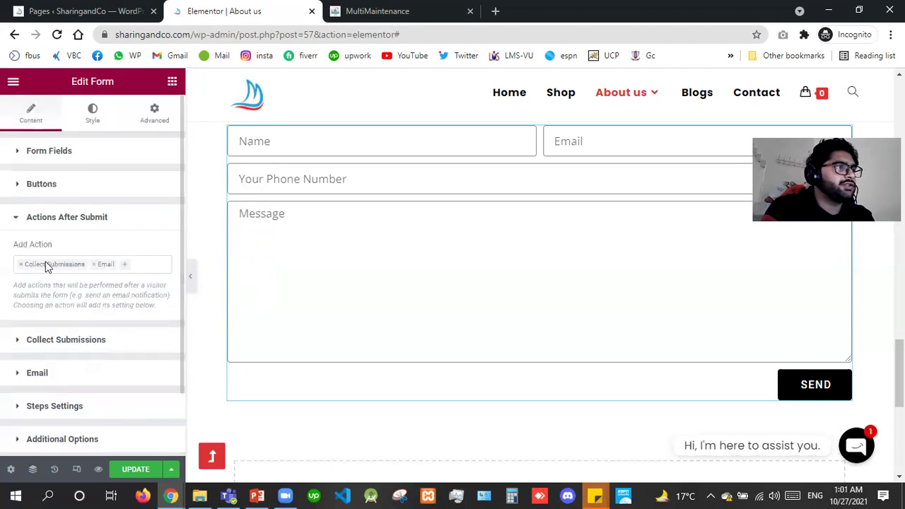
pyautogui.click(123, 271)
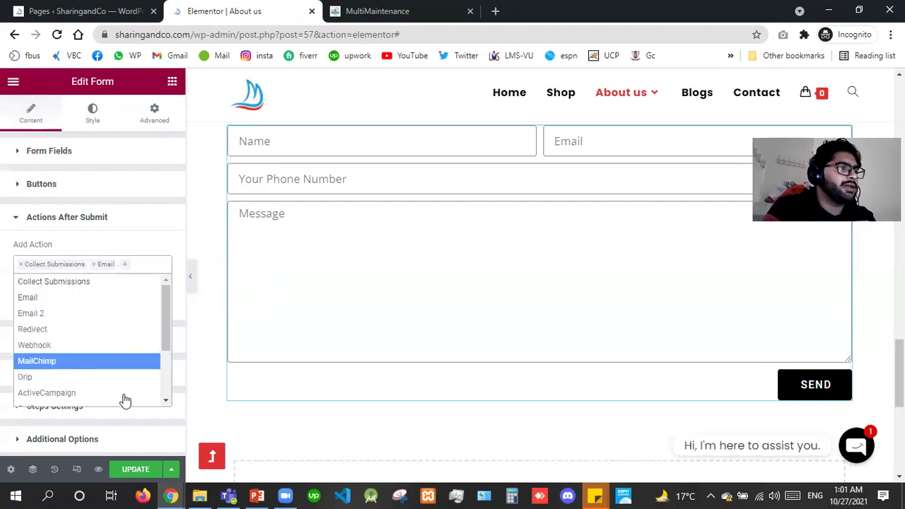
pyautogui.scroll(-3, 164, 396)
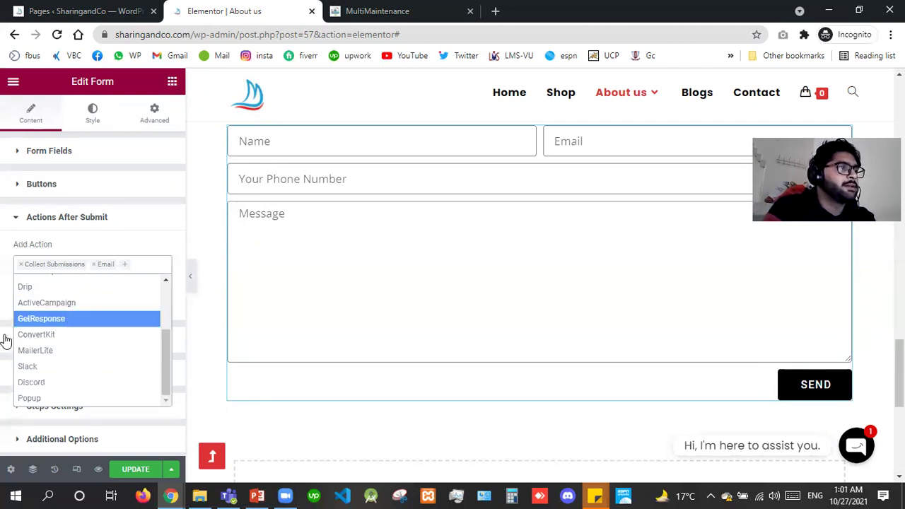
pyautogui.click(5, 356)
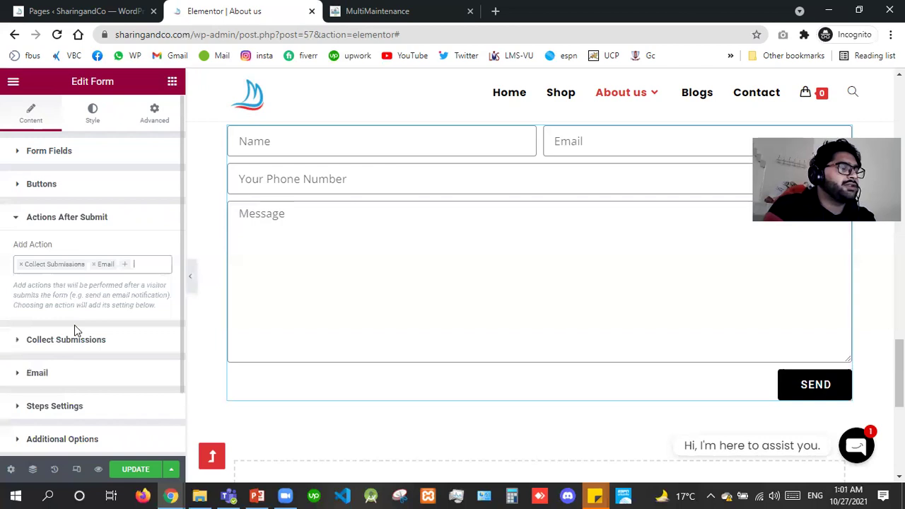
pyautogui.click(43, 266)
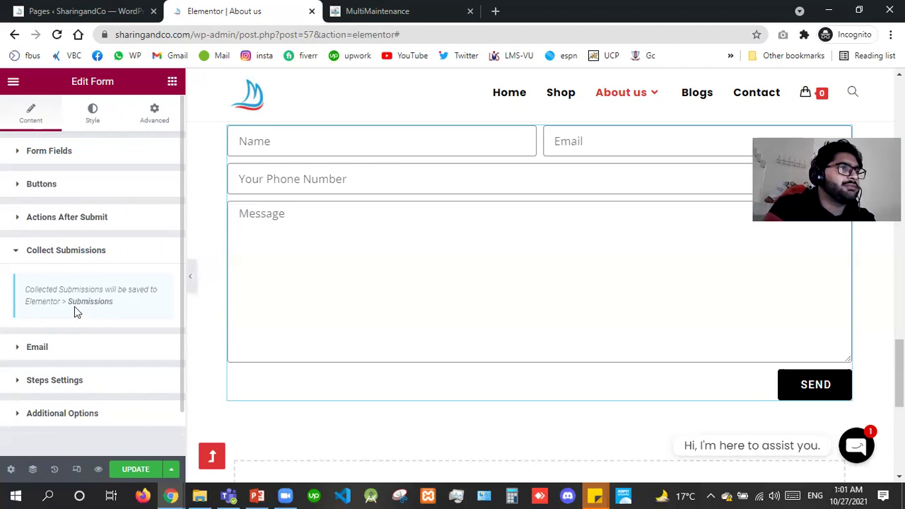
# Review the Email action's To, Subject, From Email, From Name and Cc fields.
pyautogui.click(45, 347)
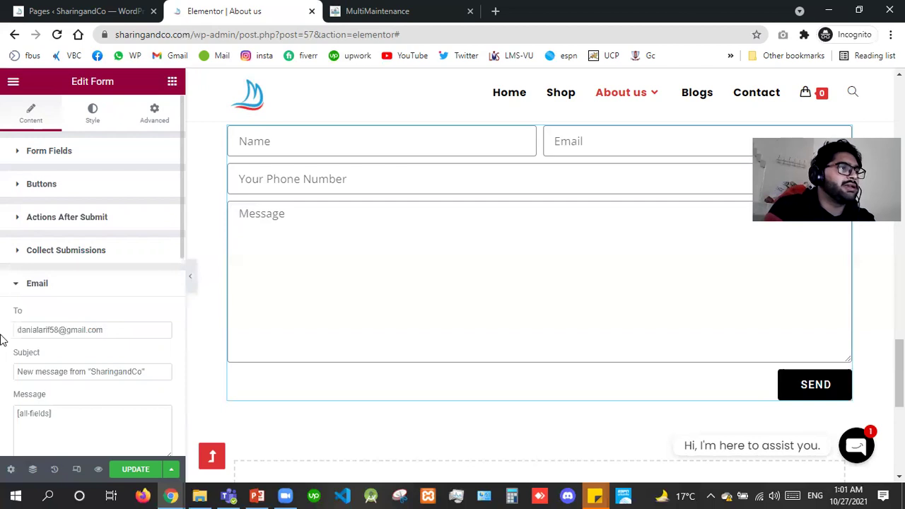
pyautogui.hotkey('ctrl', 'a')
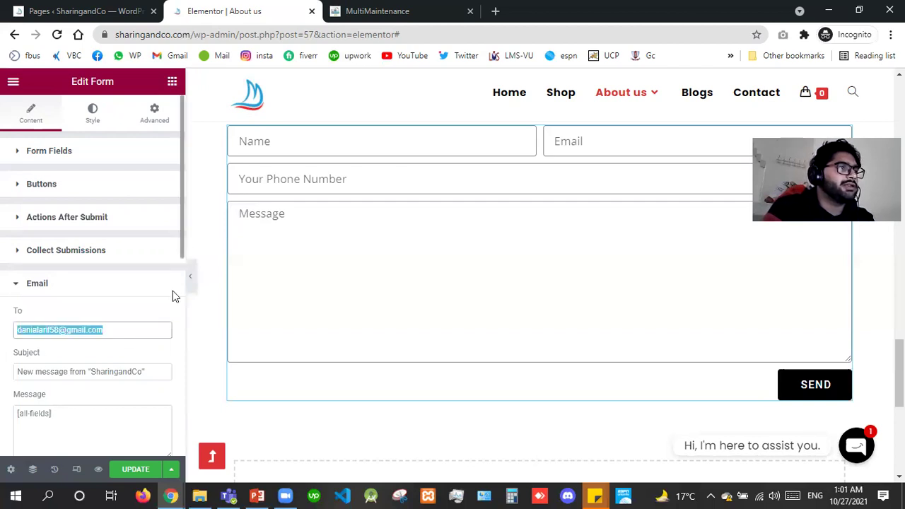
pyautogui.scroll(-3, 92, 263)
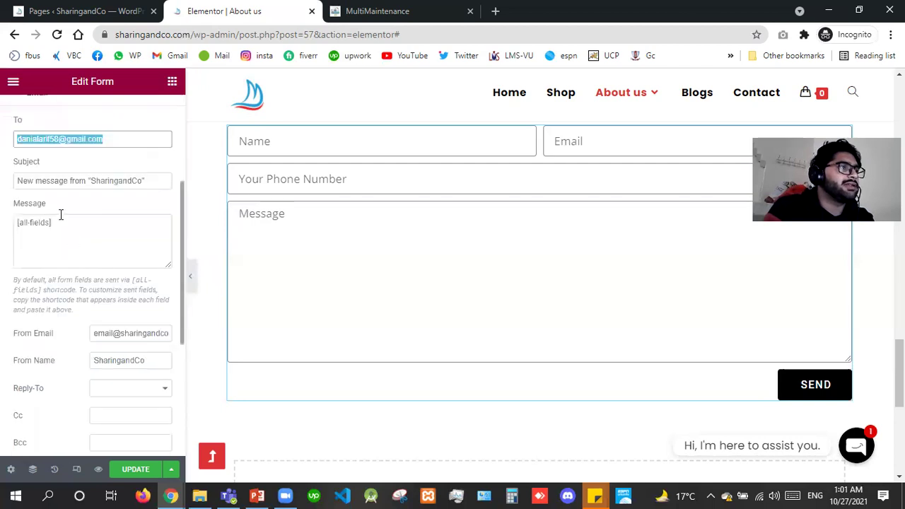
pyautogui.scroll(-1, 62, 214)
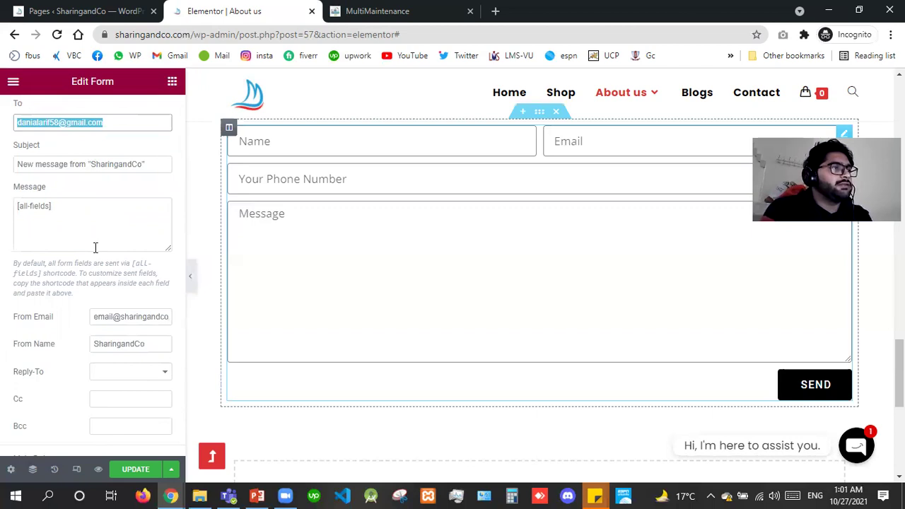
pyautogui.moveTo(95, 317); pyautogui.dragTo(176, 221)
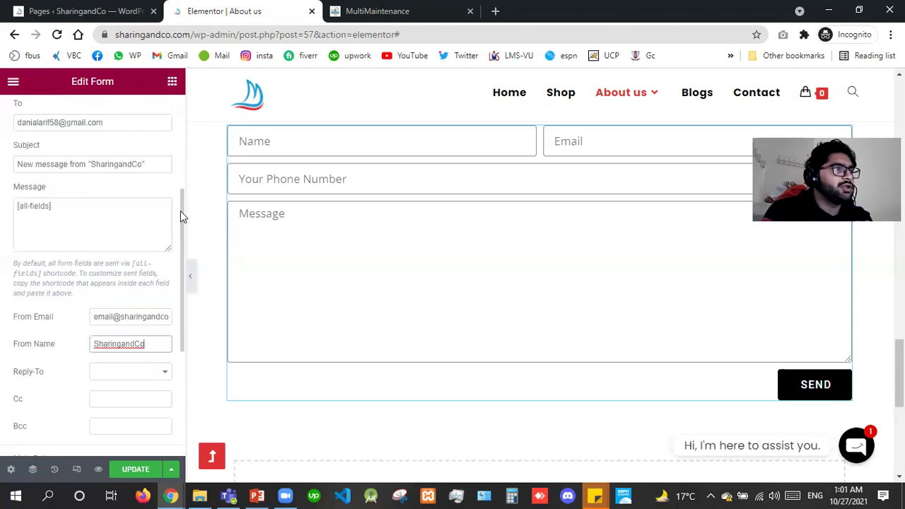
pyautogui.scroll(2, 183, 171)
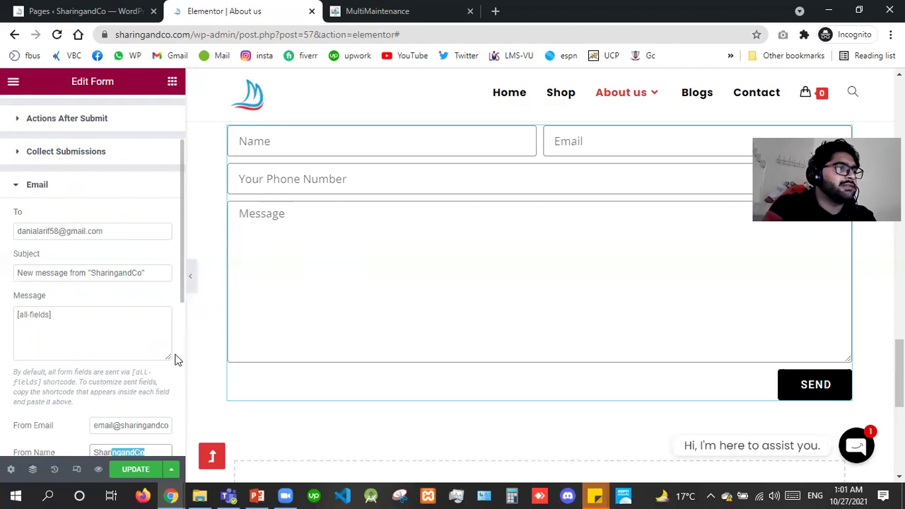
pyautogui.scroll(-3, 177, 360)
pyautogui.scroll(-1, 133, 334)
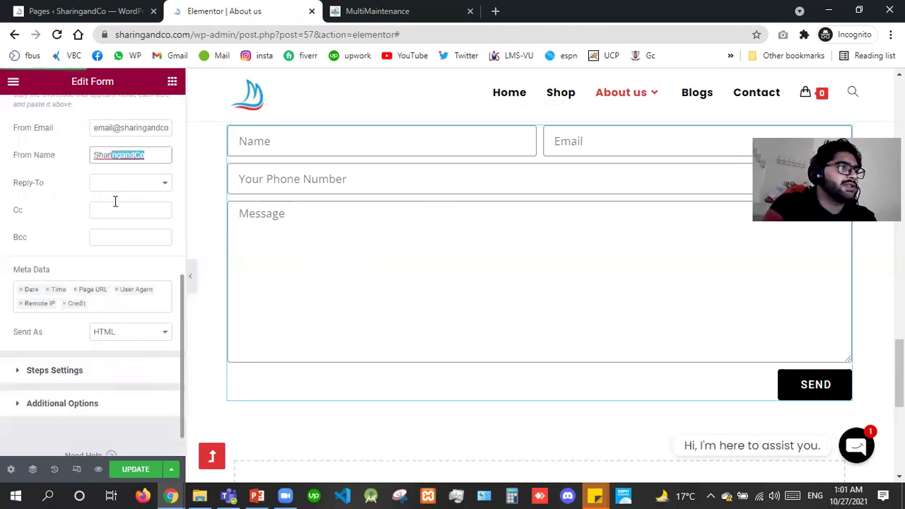
pyautogui.click(115, 219)
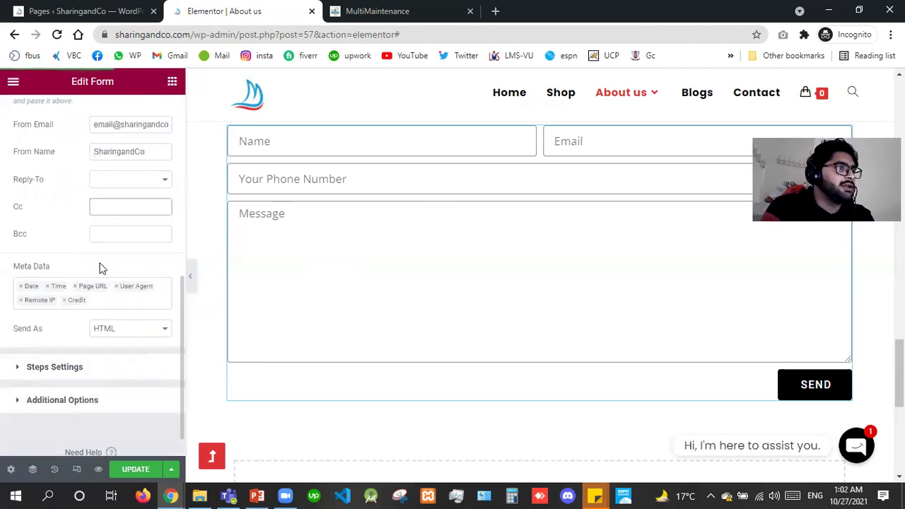
pyautogui.click(85, 371)
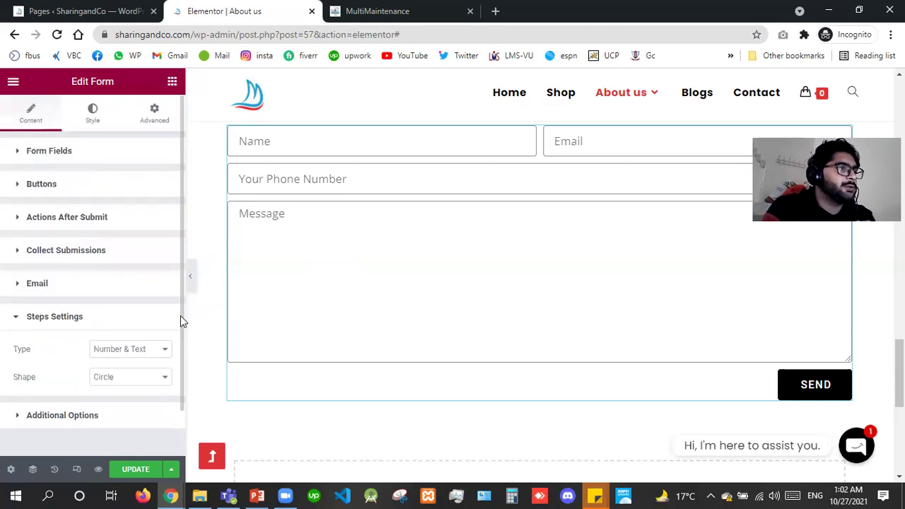
# Keep Number & Text as the step type and switch Custom Messages to Yes.
pyautogui.scroll(-2, 119, 290)
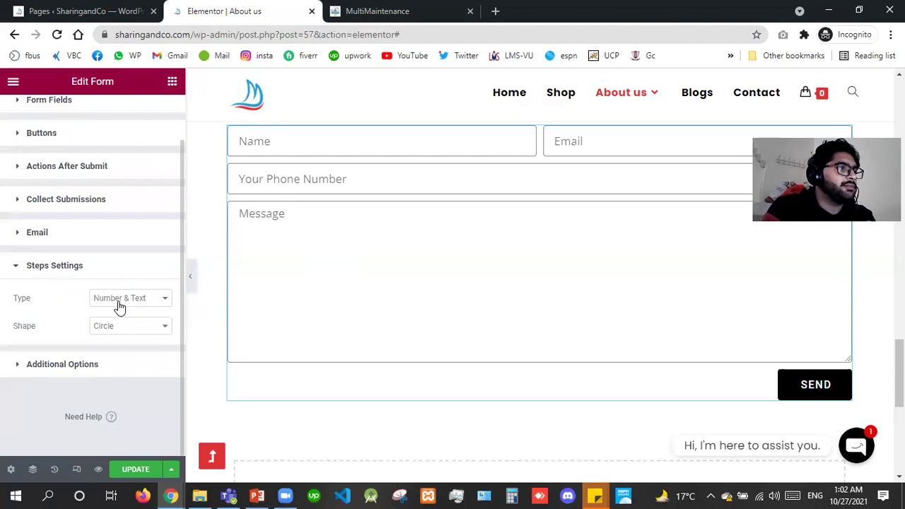
pyautogui.click(119, 300)
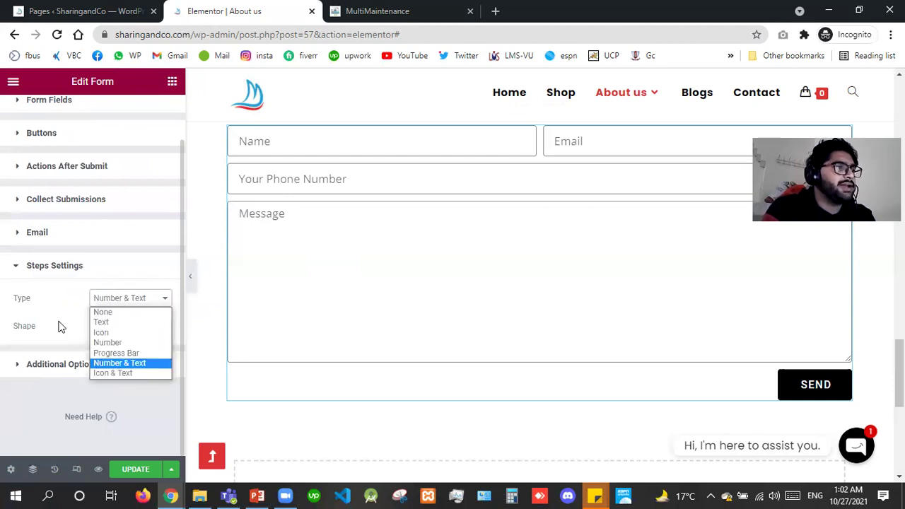
pyautogui.click(20, 328)
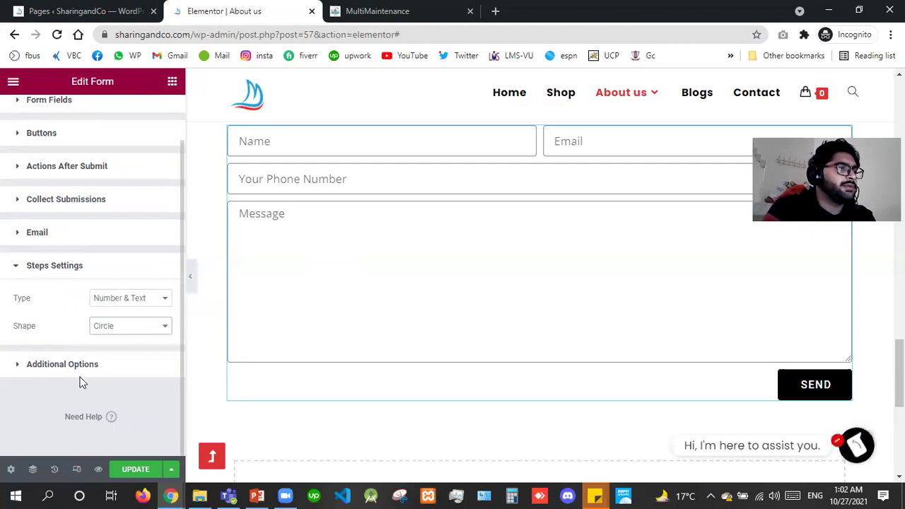
pyautogui.click(63, 364)
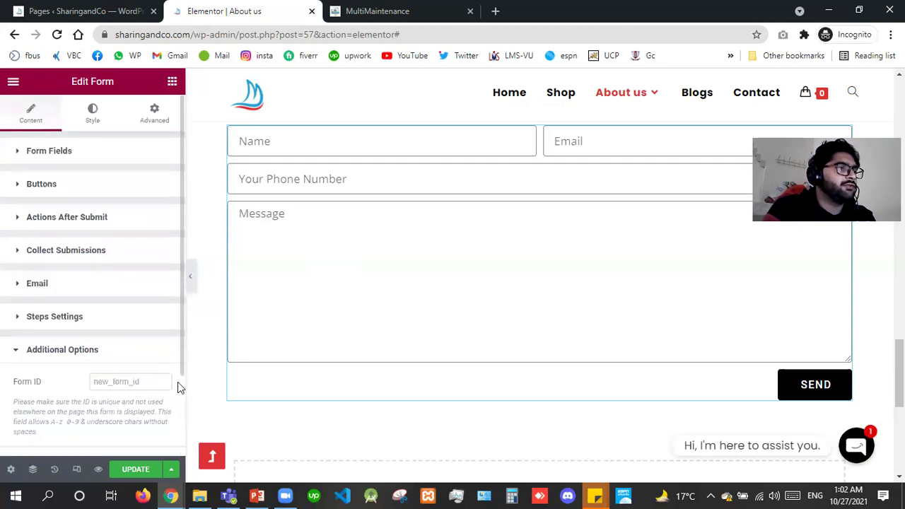
pyautogui.scroll(-1, 178, 411)
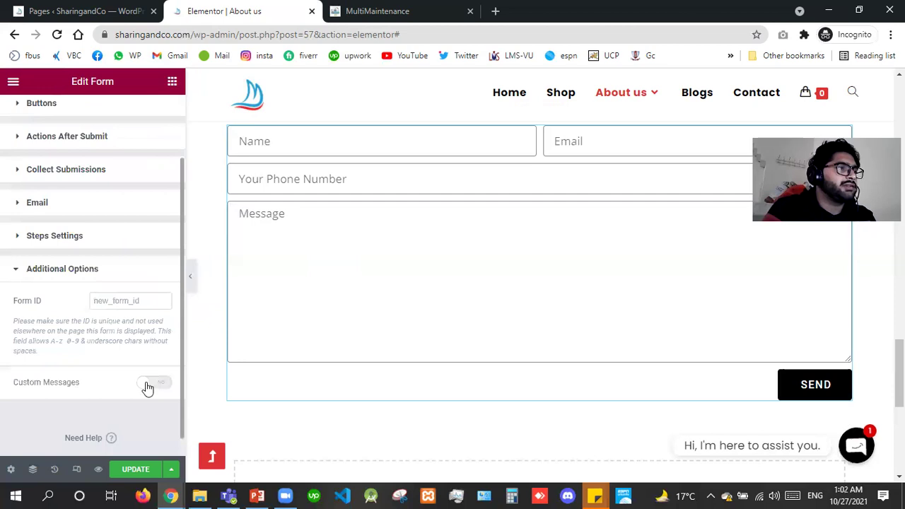
pyautogui.click(147, 387)
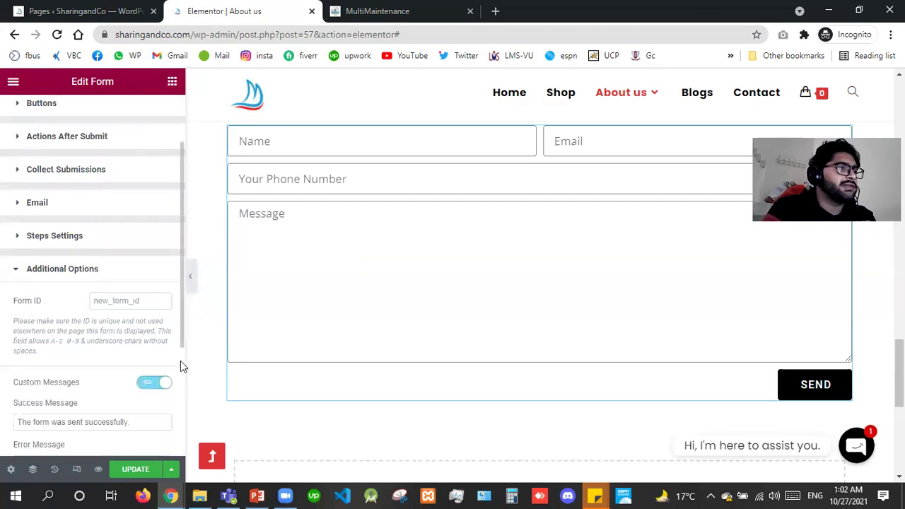
pyautogui.scroll(-3, 180, 366)
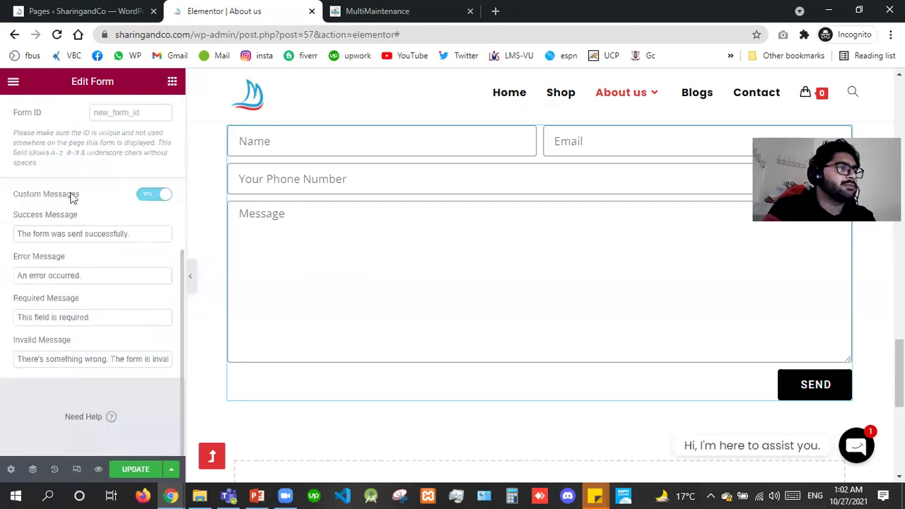
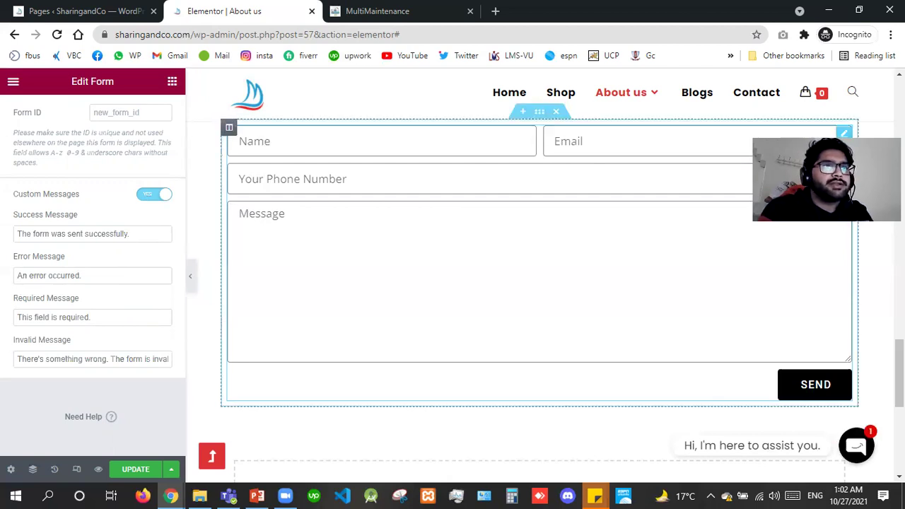
# Show the Elementor widget list, then switch to the MultiMaintenance reference site's dark contact form.
pyautogui.scroll(3, 544, 348)
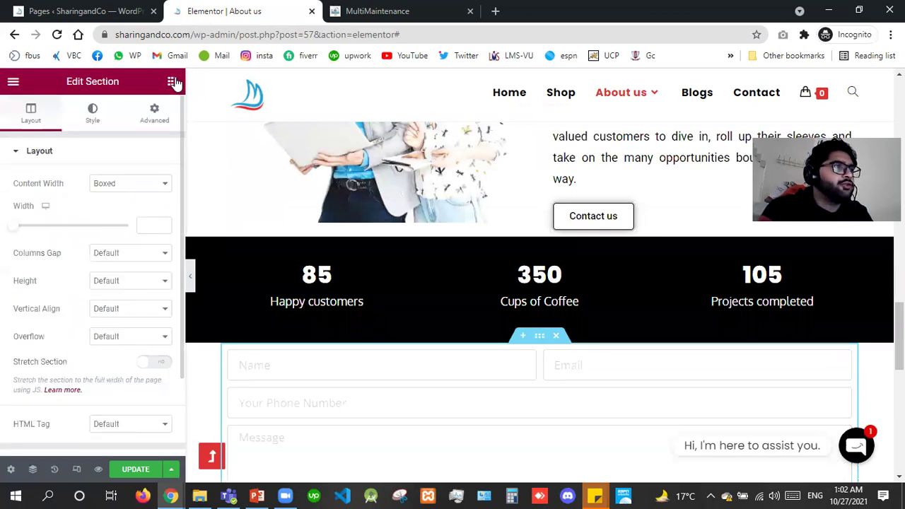
pyautogui.click(172, 82)
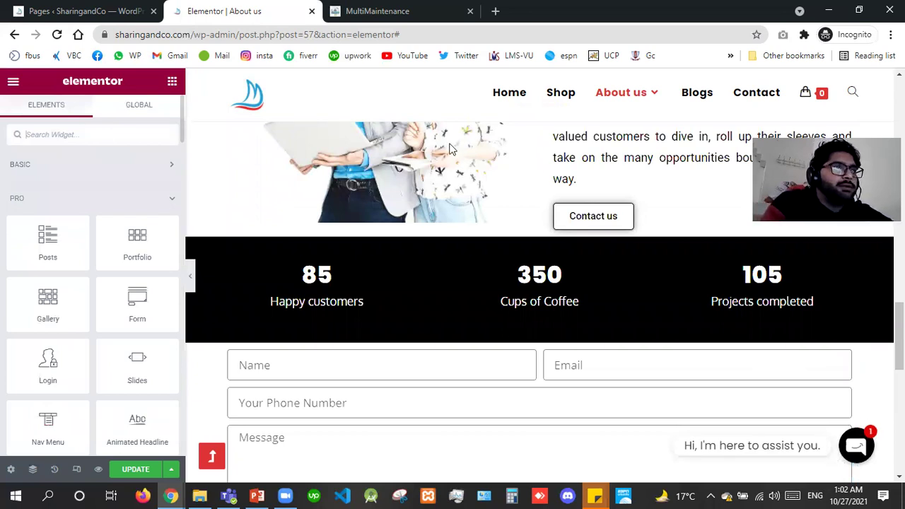
pyautogui.hotkey('ctrl', 'Tab')
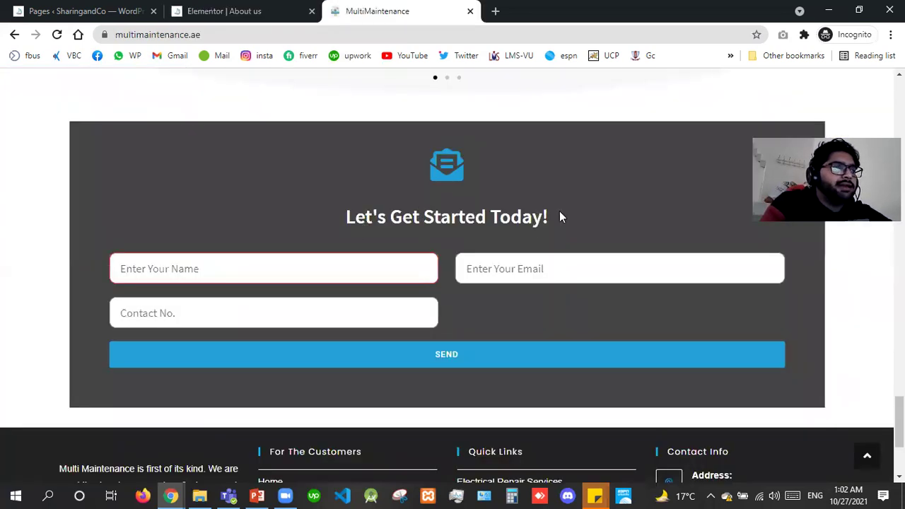
# Check the reference form's header, then add an Icon widget above the About us contact form.
pyautogui.tripleClick(559, 215)
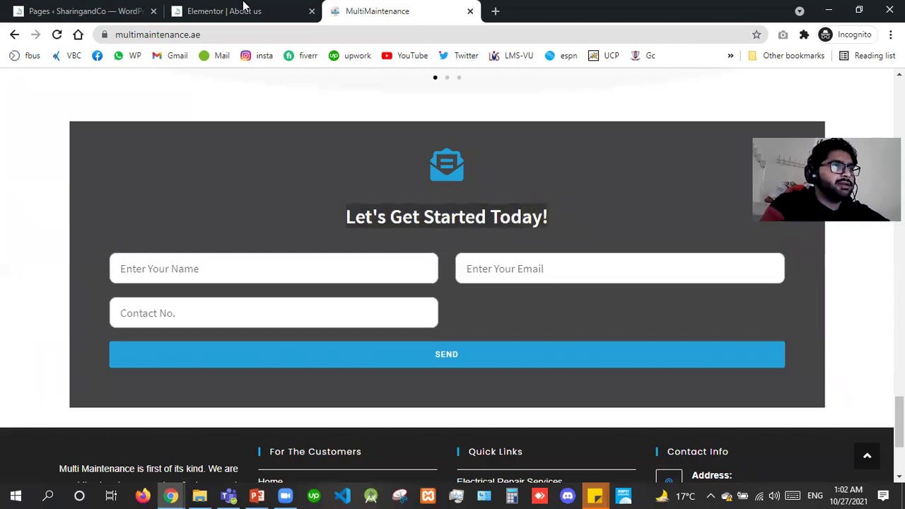
pyautogui.click(244, 6)
pyautogui.moveTo(40, 182); pyautogui.dragTo(532, 360)
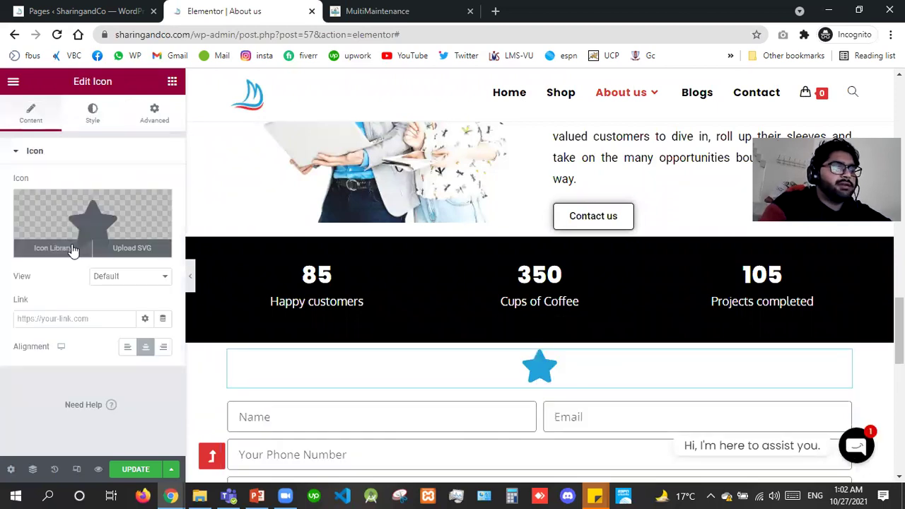
# Replace the default star with the open-envelope icon from the Icon Library, searching 'env'.
pyautogui.click(73, 249)
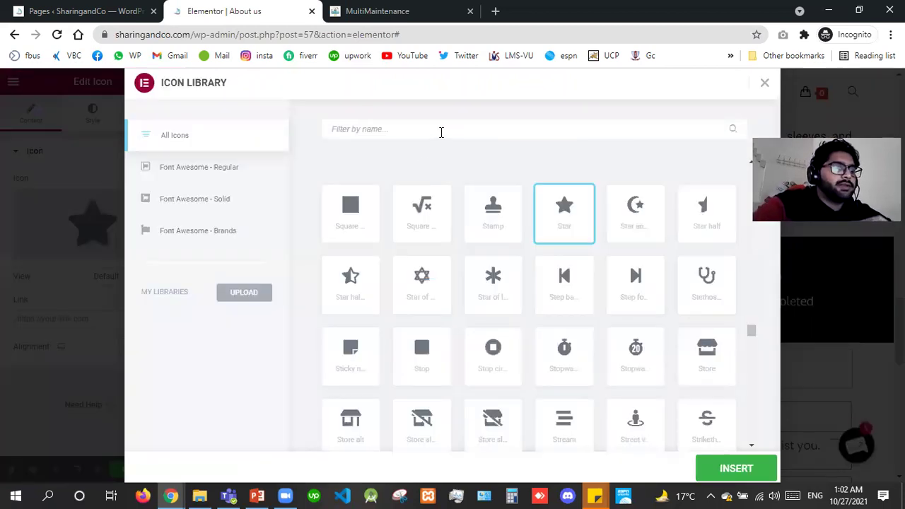
pyautogui.write('enva')
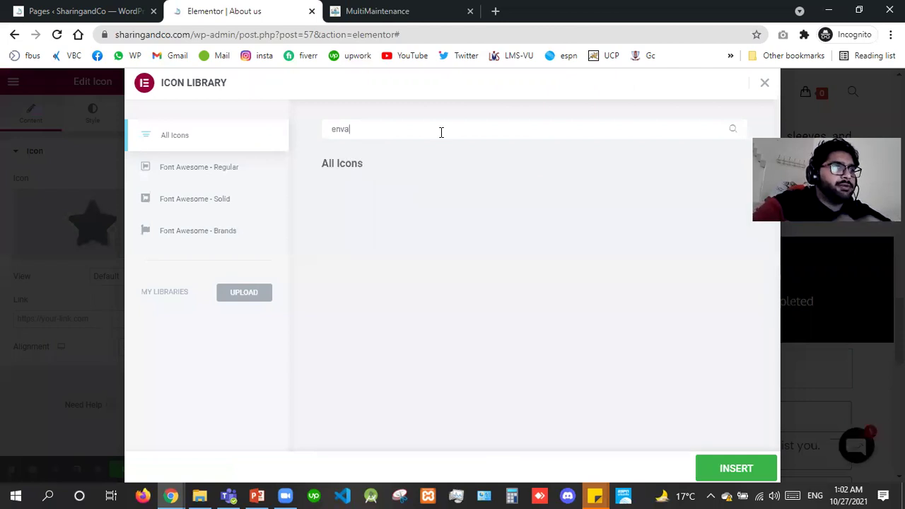
pyautogui.press('BackSpace')
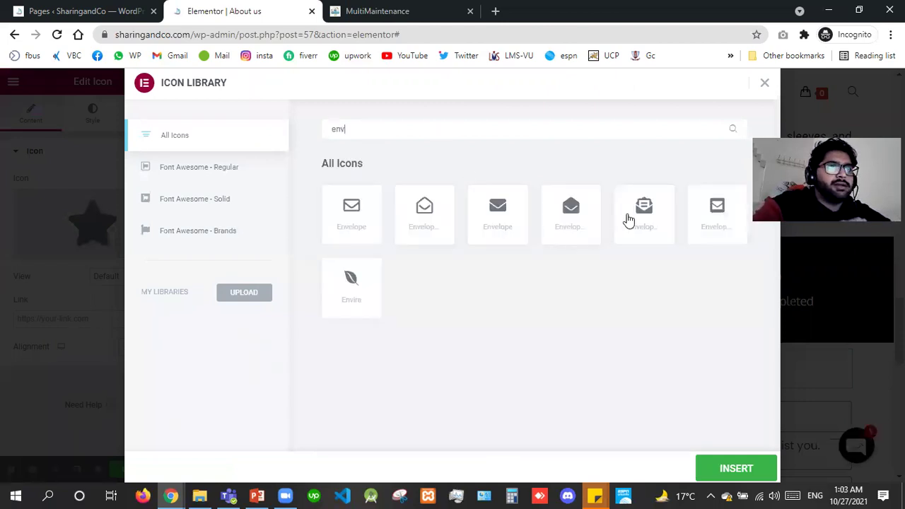
pyautogui.click(645, 237)
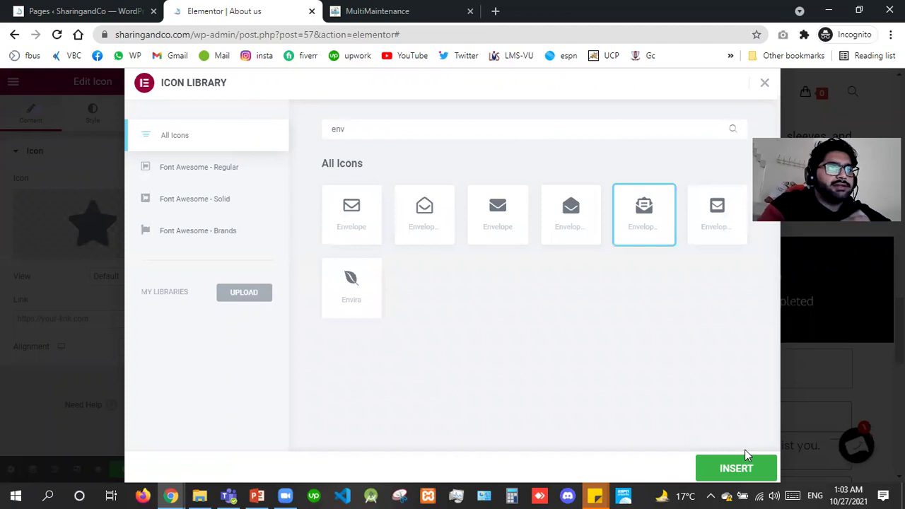
pyautogui.click(746, 458)
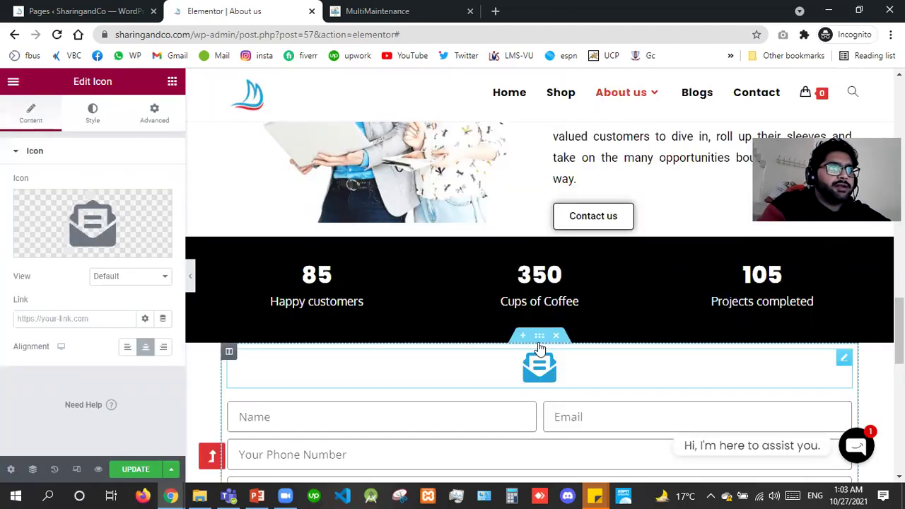
pyautogui.click(92, 117)
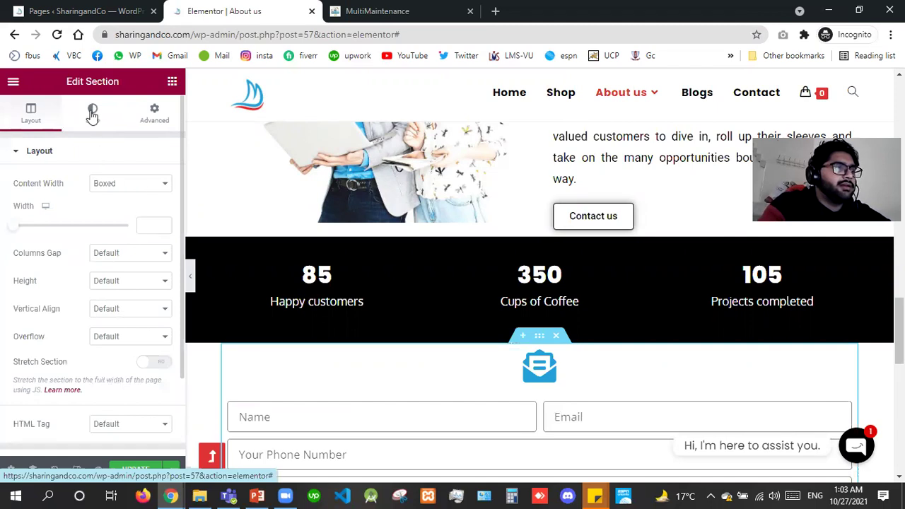
# Give the contact form section a classic near-black background, #121010.
pyautogui.click(92, 116)
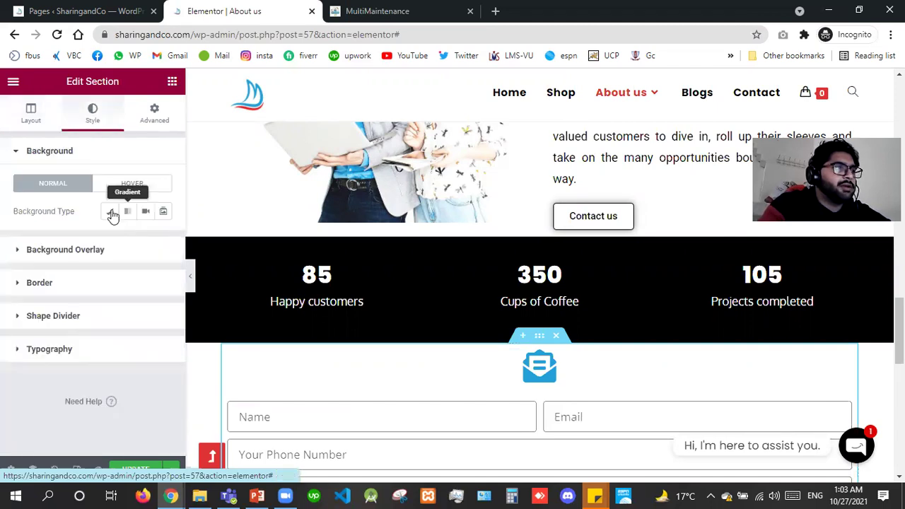
pyautogui.click(110, 212)
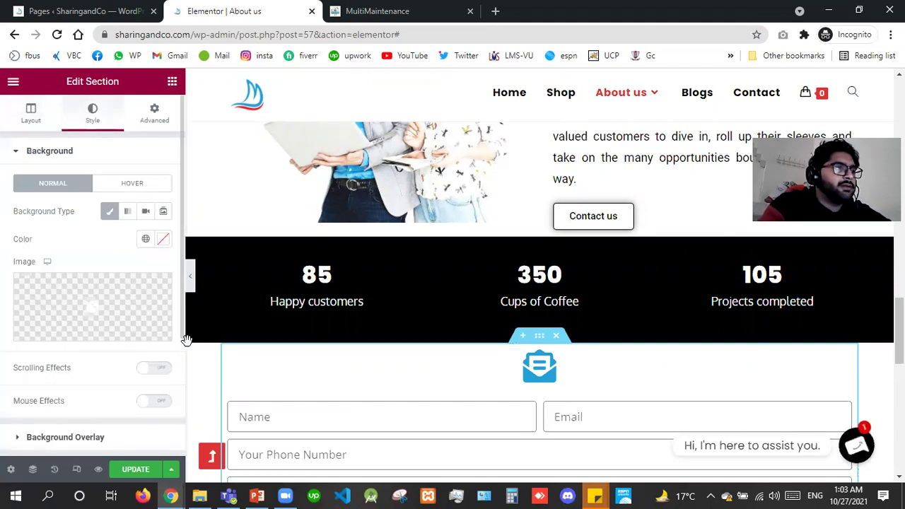
pyautogui.click(163, 239)
pyautogui.click(108, 392)
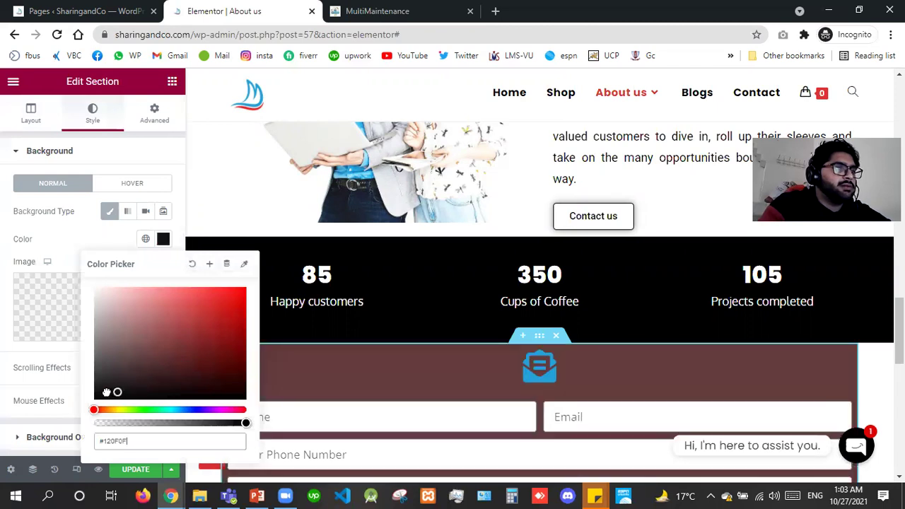
pyautogui.click(106, 392)
pyautogui.click(752, 381)
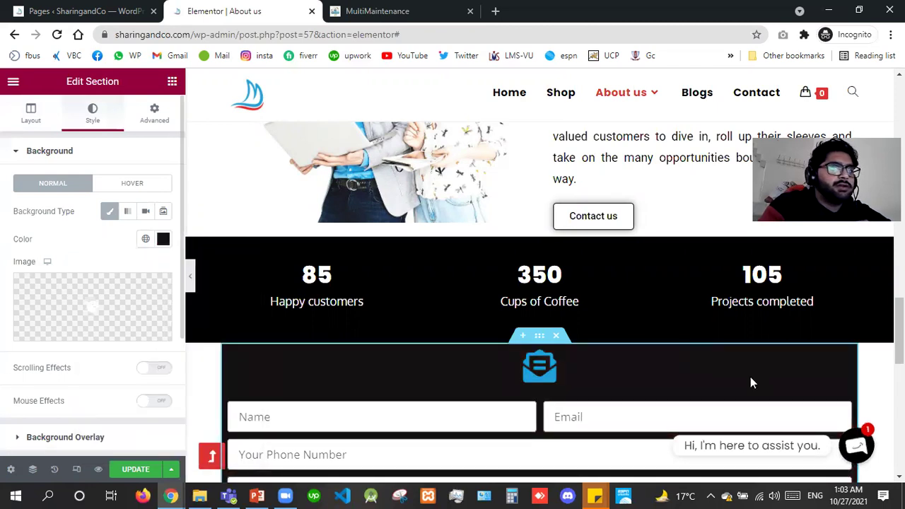
# Set the envelope icon's margin to 45 px top and 30 px bottom.
pyautogui.click(847, 359)
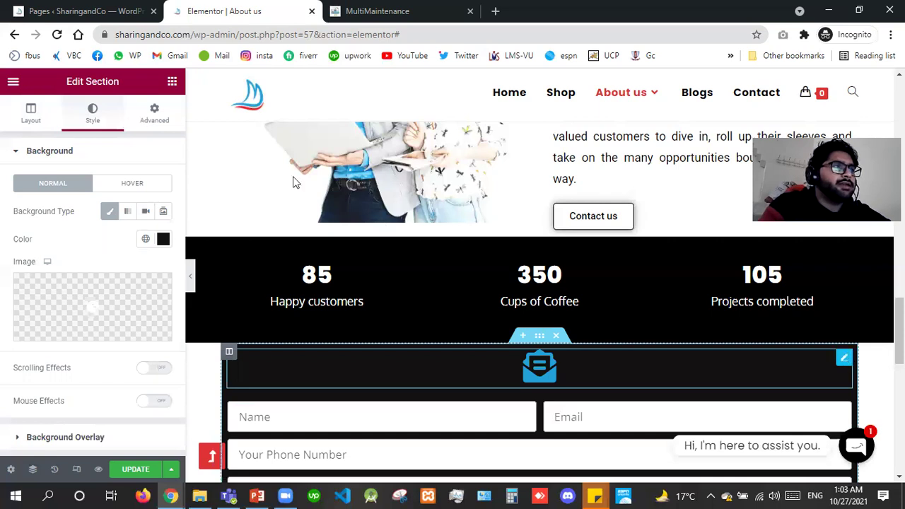
pyautogui.click(155, 116)
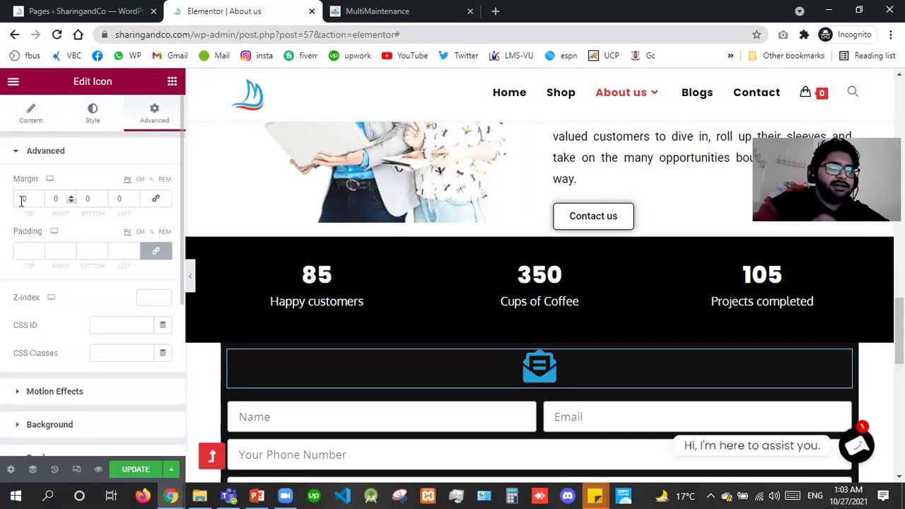
pyautogui.press('Tab')
pyautogui.press('Tab')
pyautogui.write('10')
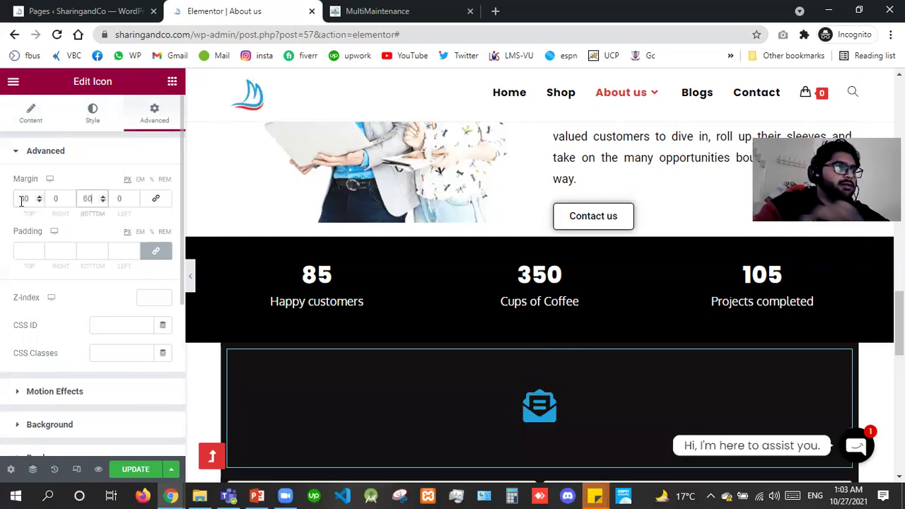
pyautogui.write('30')
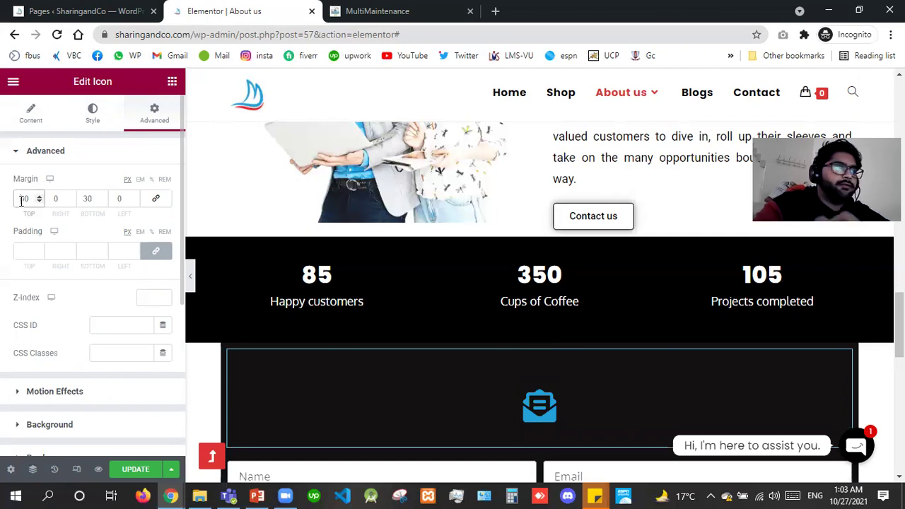
pyautogui.doubleClick(21, 200)
pyautogui.write('45')
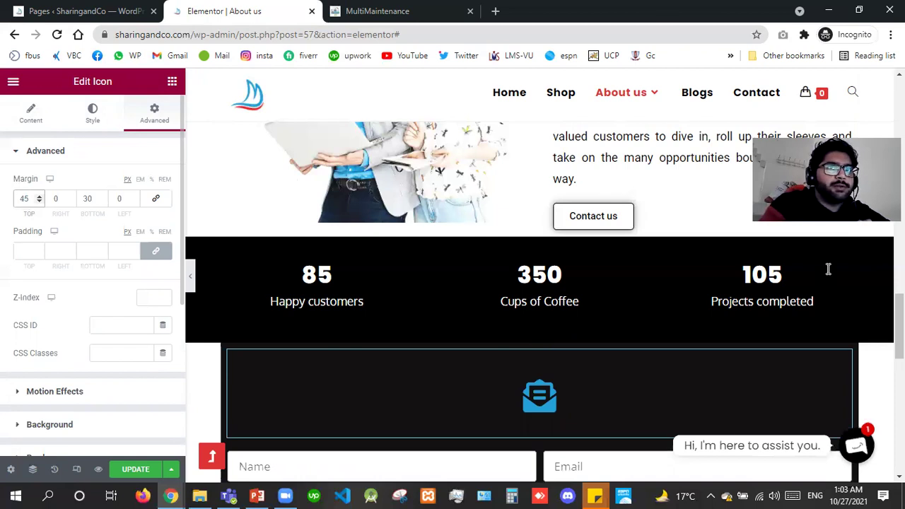
pyautogui.scroll(-3, 829, 268)
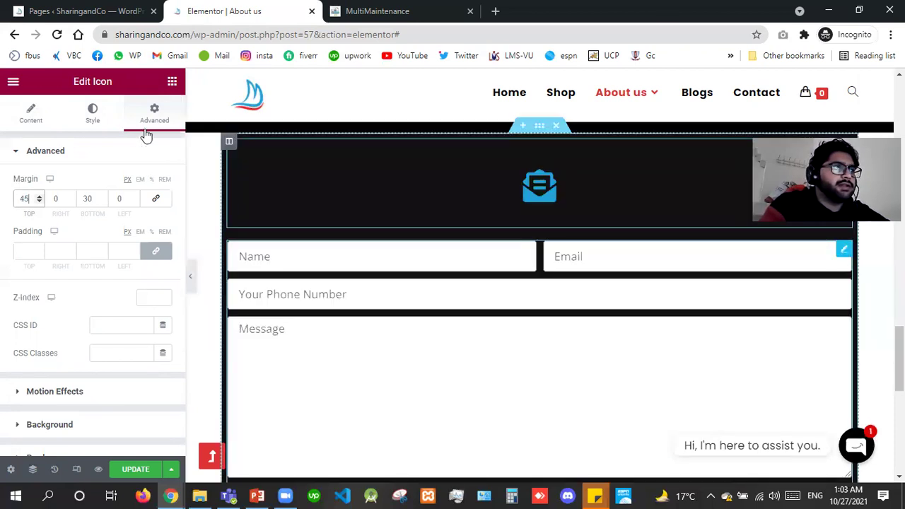
# Enter a linked padding value for the contact form in its Advanced settings.
pyautogui.click(842, 251)
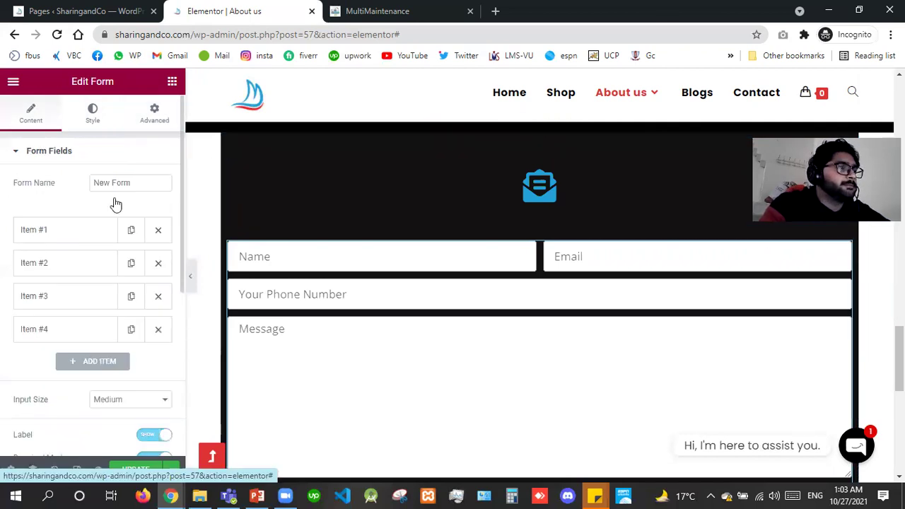
pyautogui.click(154, 113)
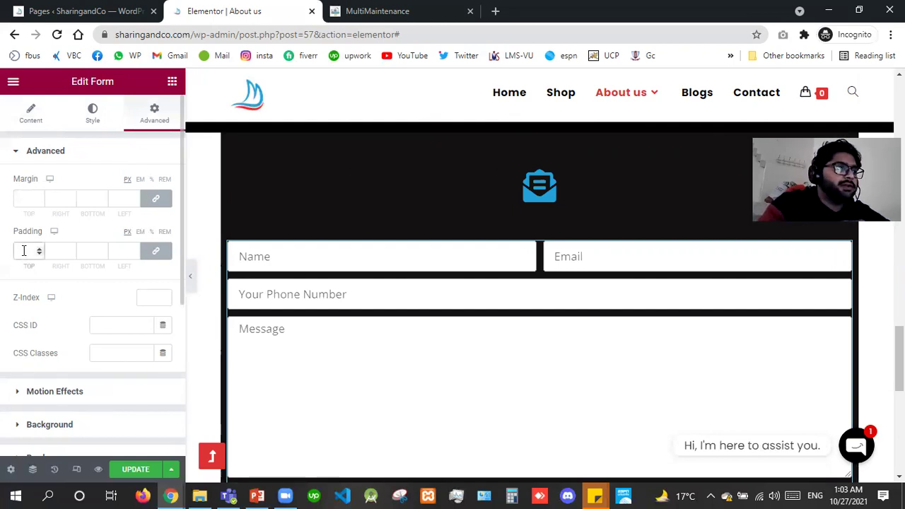
pyautogui.click(23, 251)
pyautogui.write('200')
pyautogui.doubleClick(24, 251)
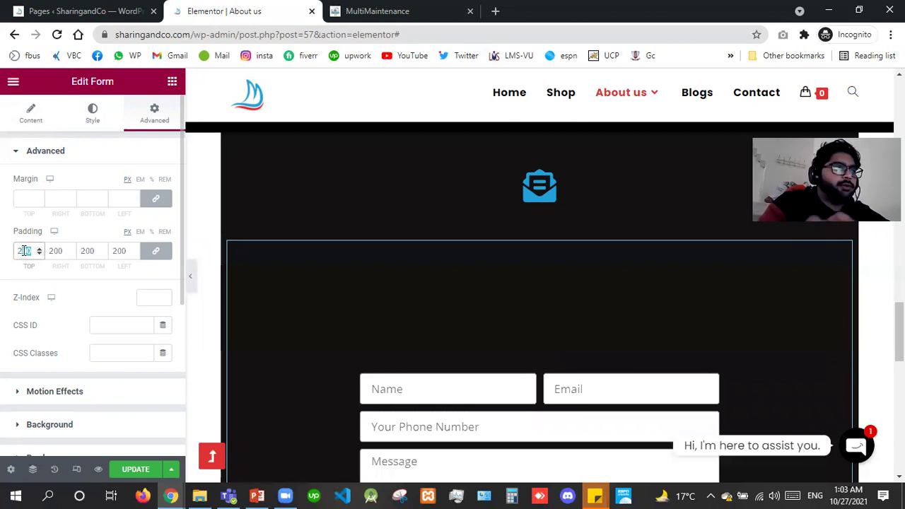
pyautogui.write('100')
pyautogui.doubleClick(23, 251)
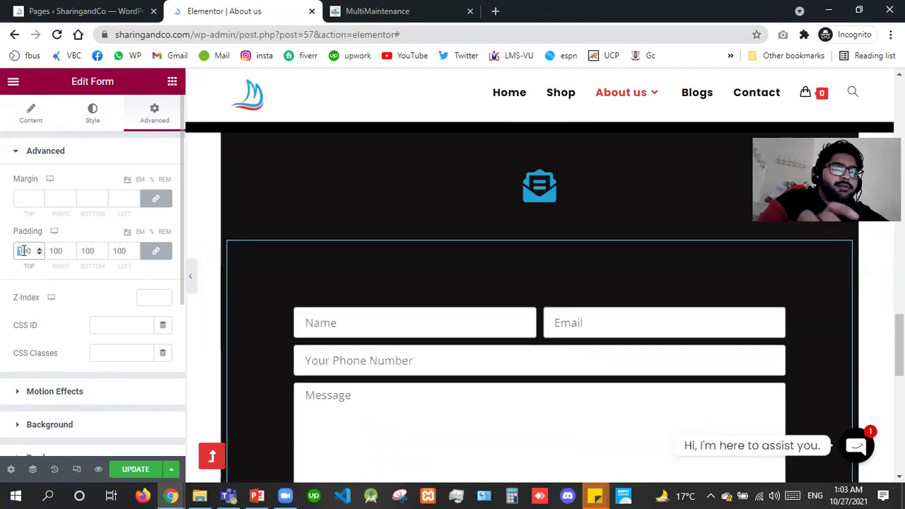
pyautogui.write('0')
pyautogui.write('6')
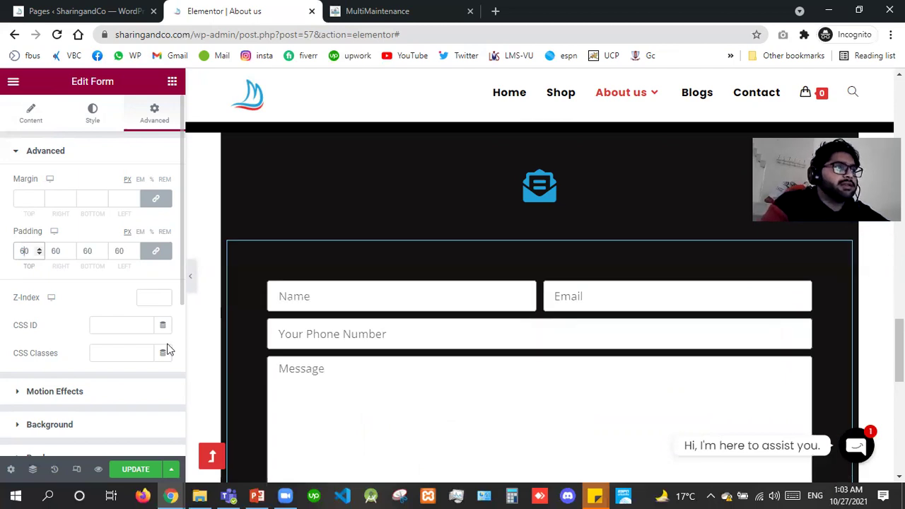
# Unlink the form padding and set top, right and bottom to 0 and left to 50.
pyautogui.click(158, 256)
pyautogui.hotkey('ctrl', 'a')
pyautogui.write('0')
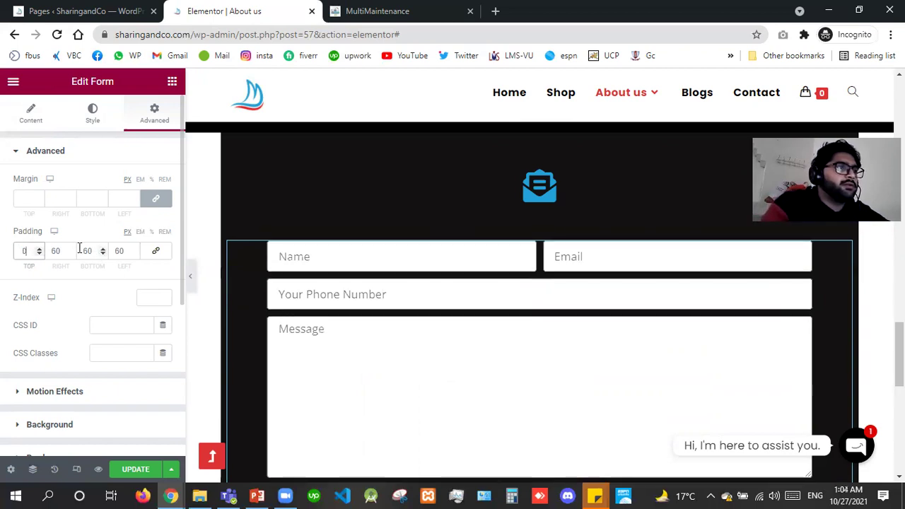
pyautogui.doubleClick(82, 250)
pyautogui.write('0')
pyautogui.click(52, 255)
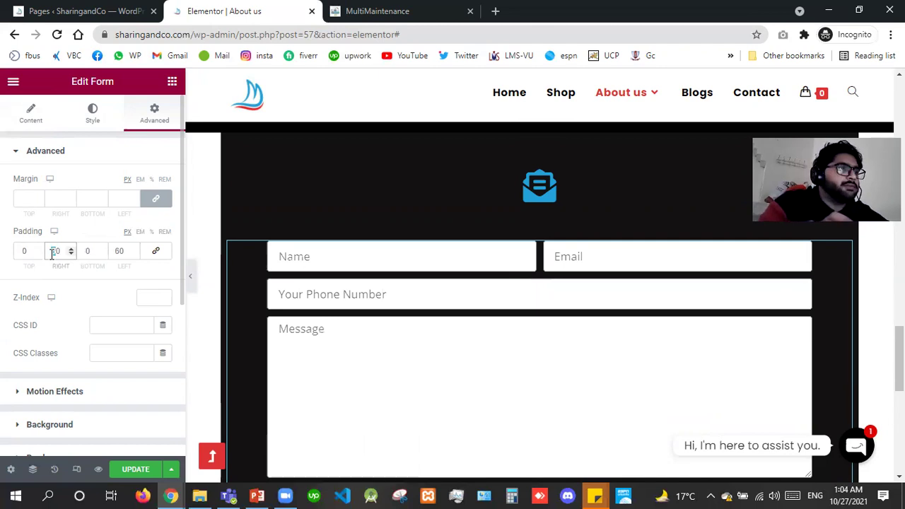
pyautogui.write('0')
pyautogui.press('Tab')
pyautogui.press('Tab')
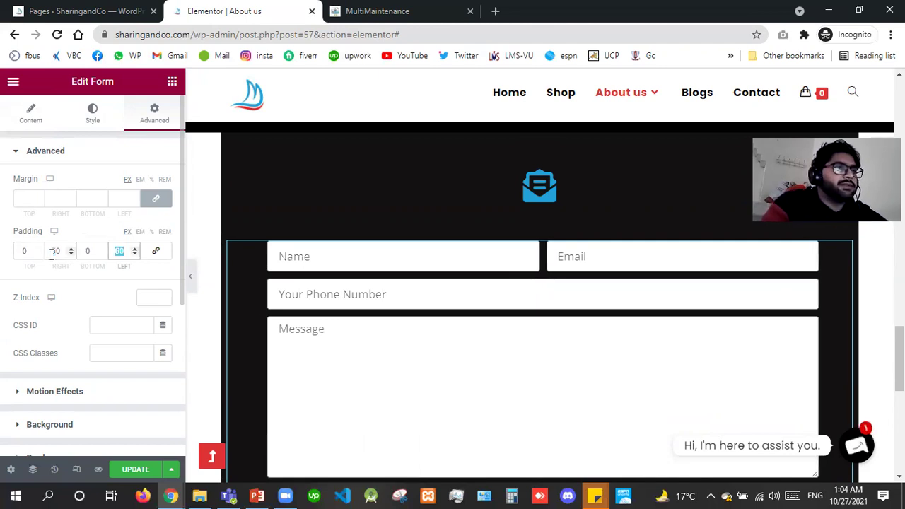
pyautogui.write('50')
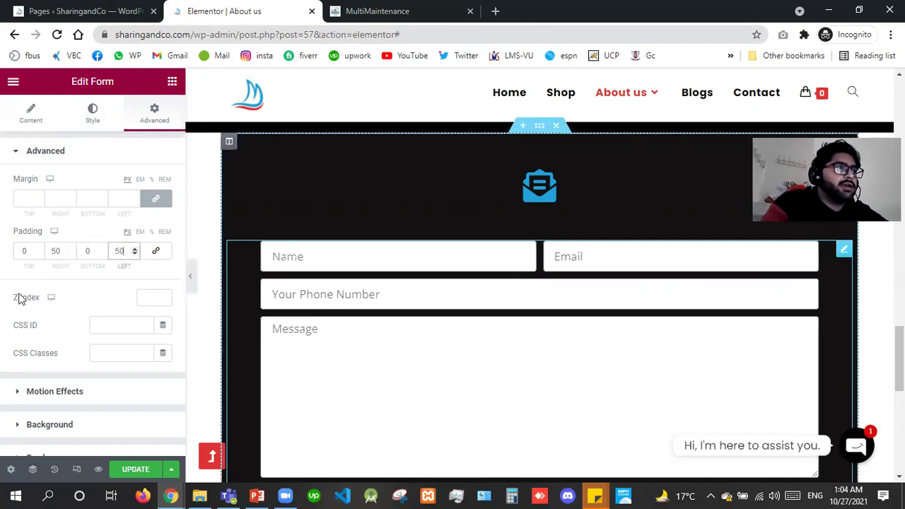
# Change the contact form's top padding to 20 px.
pyautogui.click(23, 253)
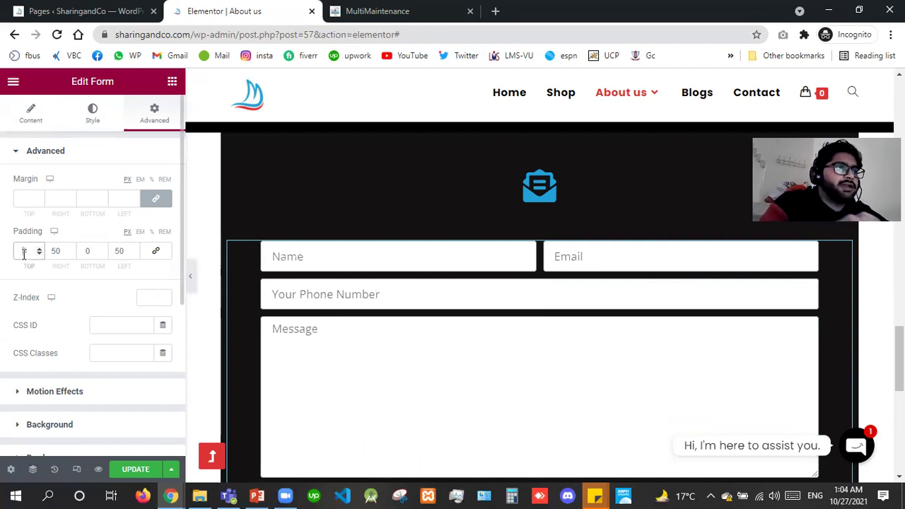
pyautogui.write('10')
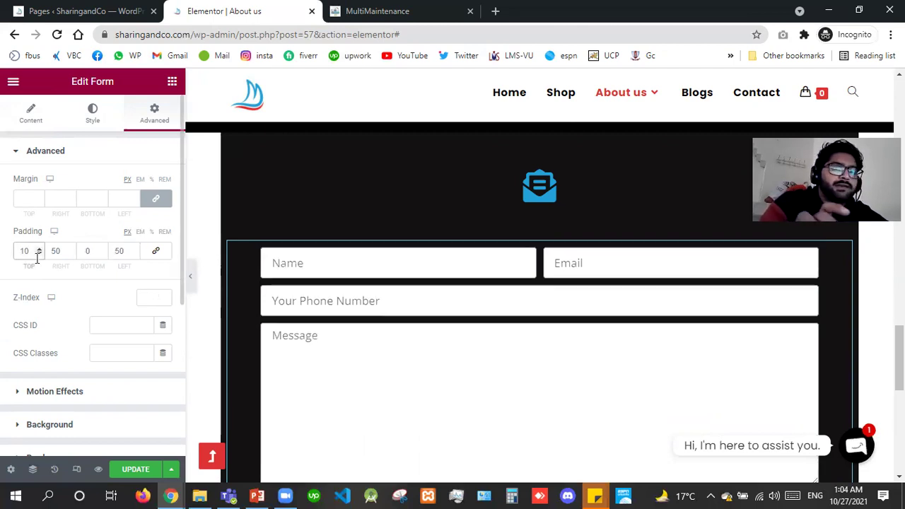
pyautogui.press('BackSpace')
pyautogui.press('BackSpace')
pyautogui.write('20')
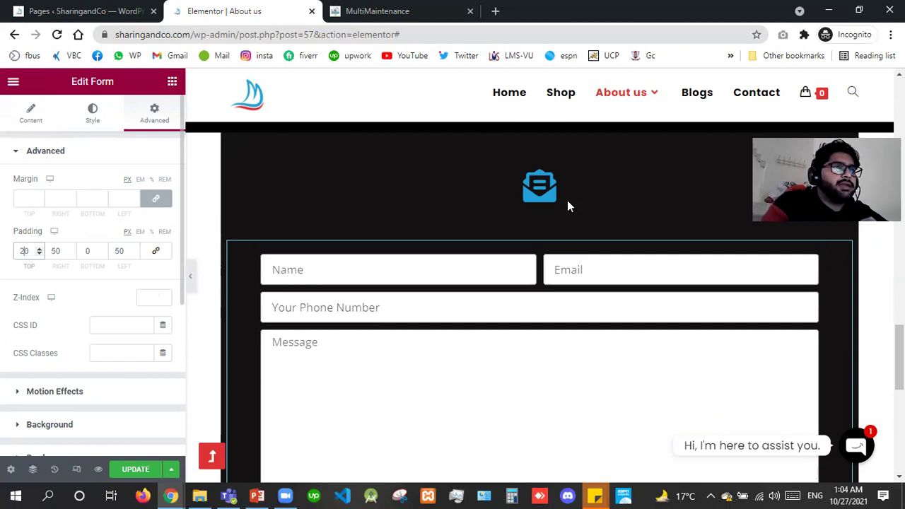
# Set the envelope icon's bottom margin to 0.
pyautogui.click(567, 205)
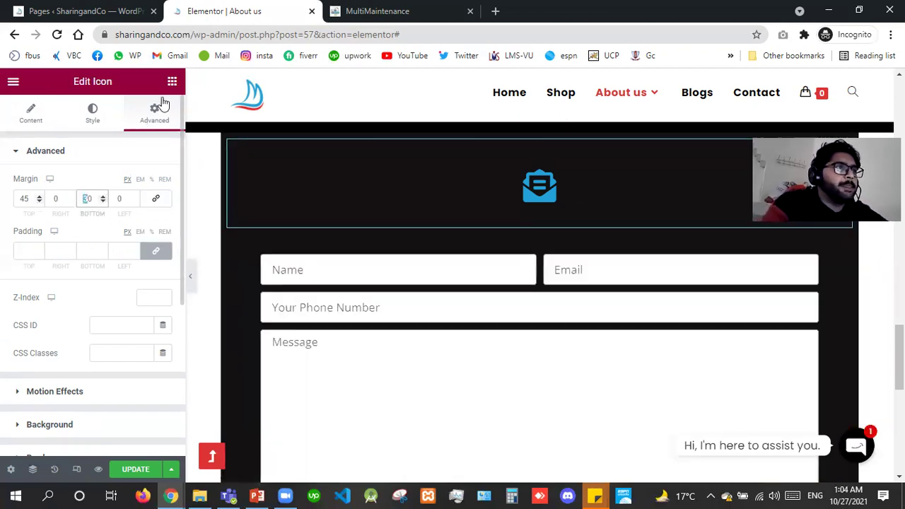
pyautogui.press('BackSpace')
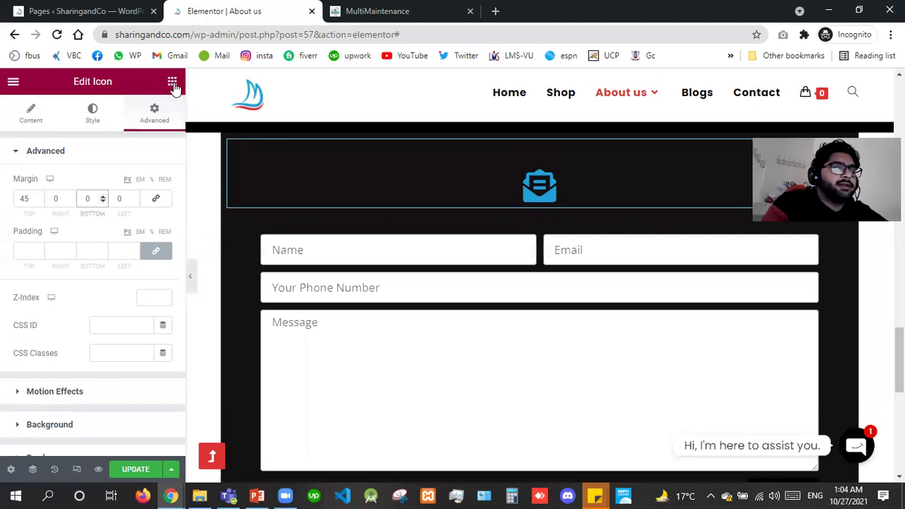
pyautogui.click(172, 82)
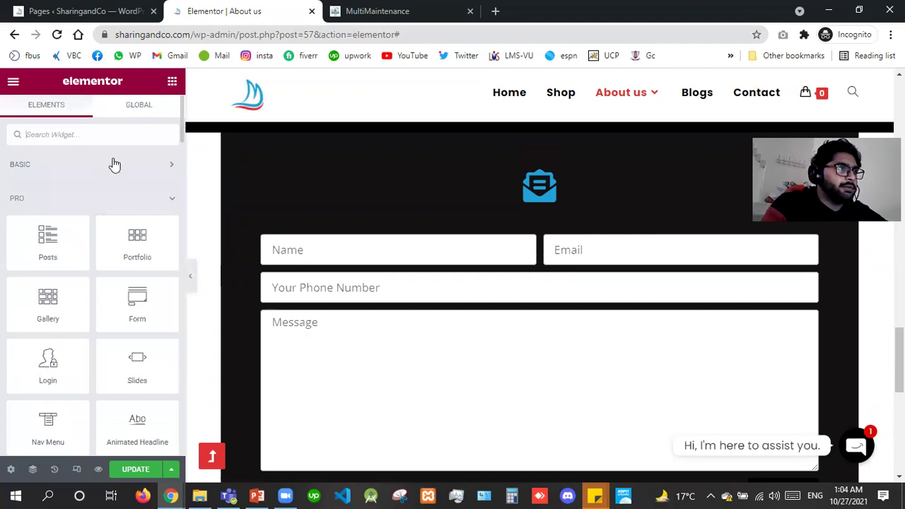
# Add a centre-aligned Heading reading "Let's Get Started Today!" below the envelope icon.
pyautogui.click(114, 164)
pyautogui.moveTo(140, 216); pyautogui.dragTo(546, 195)
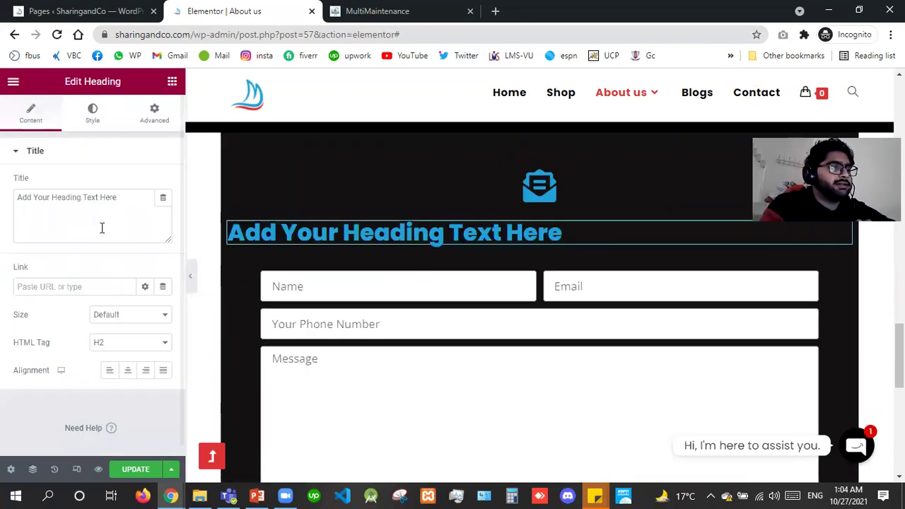
pyautogui.tripleClick(102, 227)
pyautogui.write("Let's Get Started Today!")
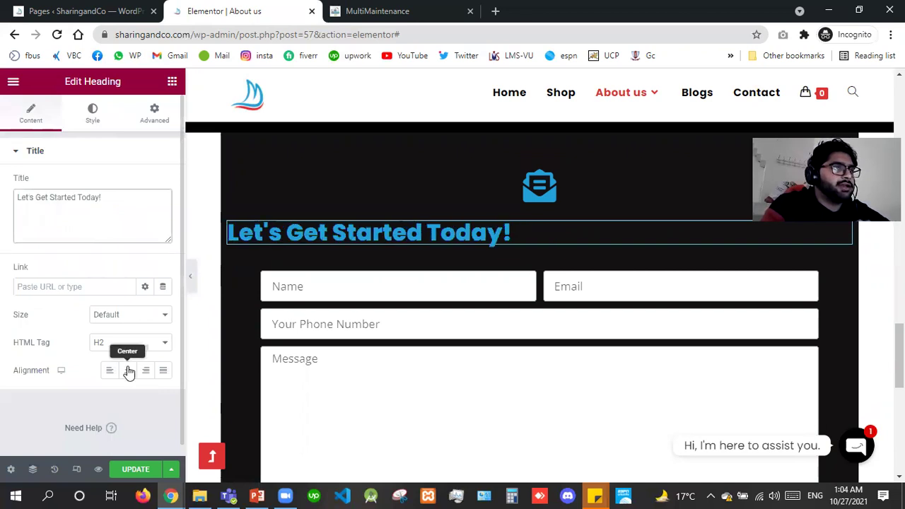
pyautogui.click(129, 370)
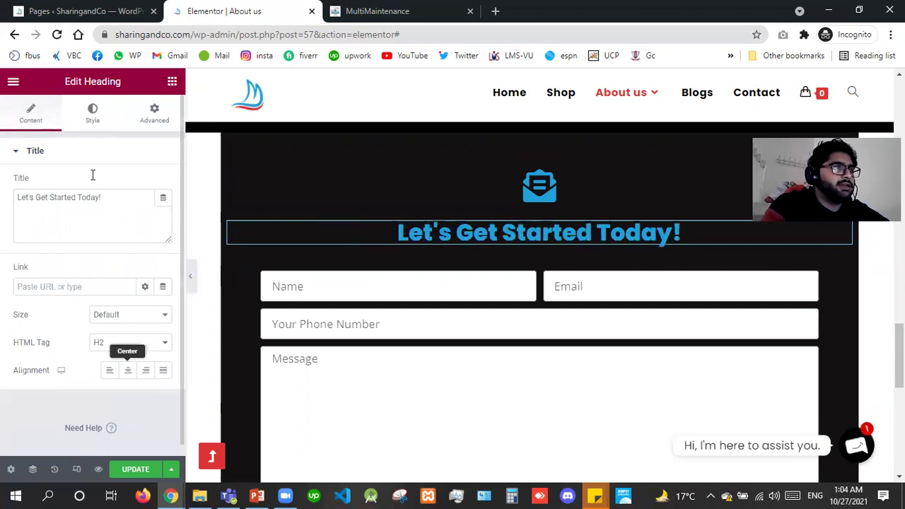
pyautogui.click(89, 115)
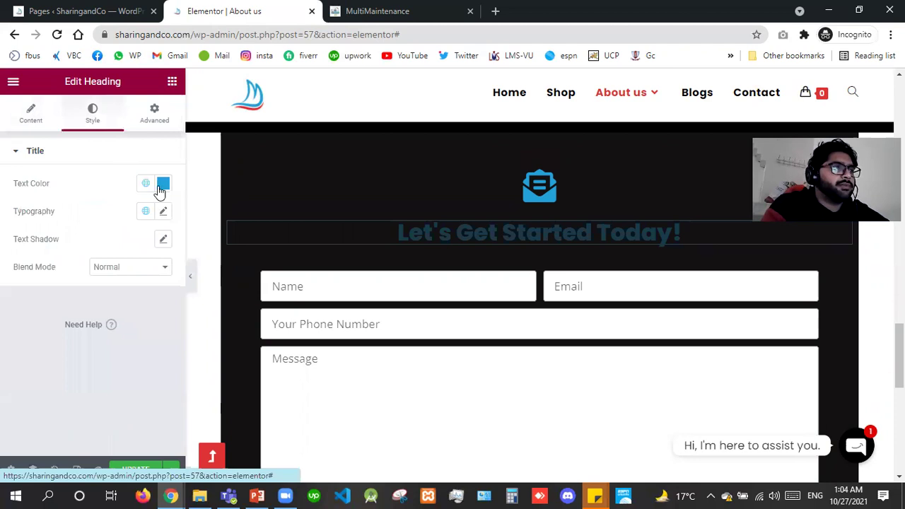
pyautogui.click(161, 187)
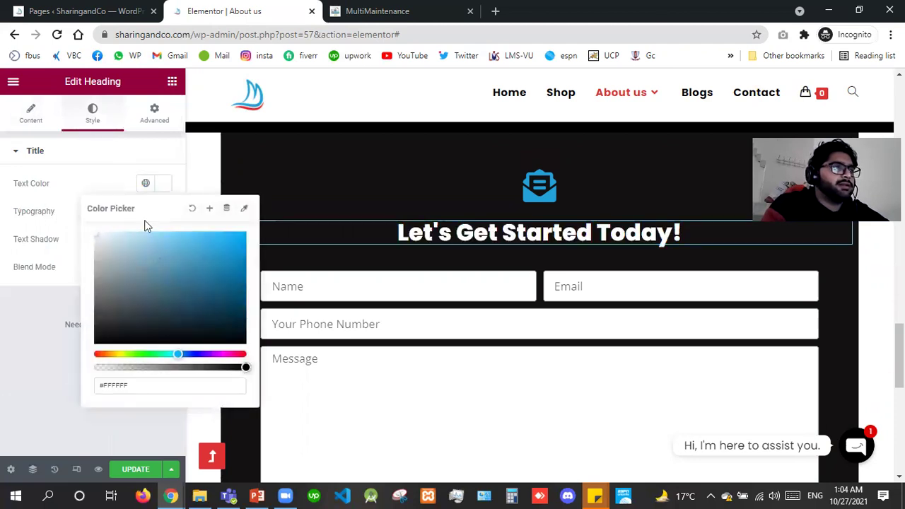
# Set the heading's text colour to white (#FFFFFF) and reduce its typography size.
pyautogui.press('Escape')
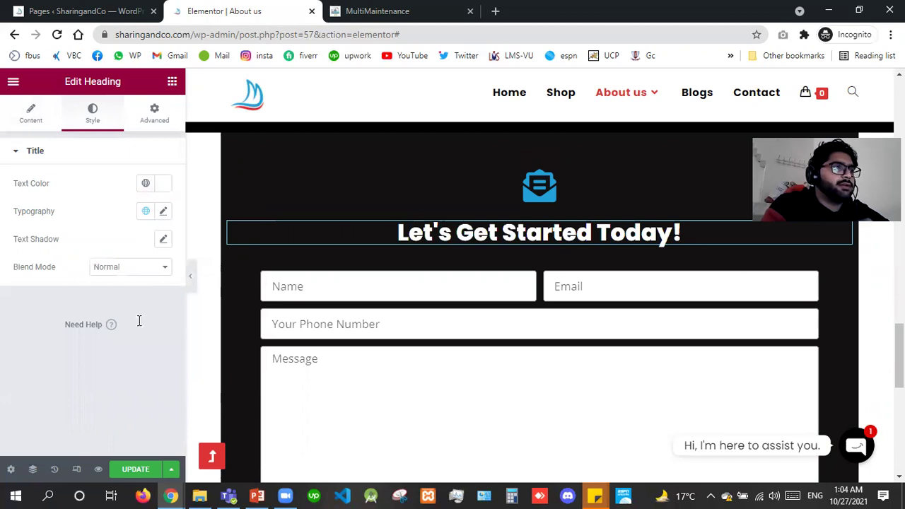
pyautogui.click(138, 320)
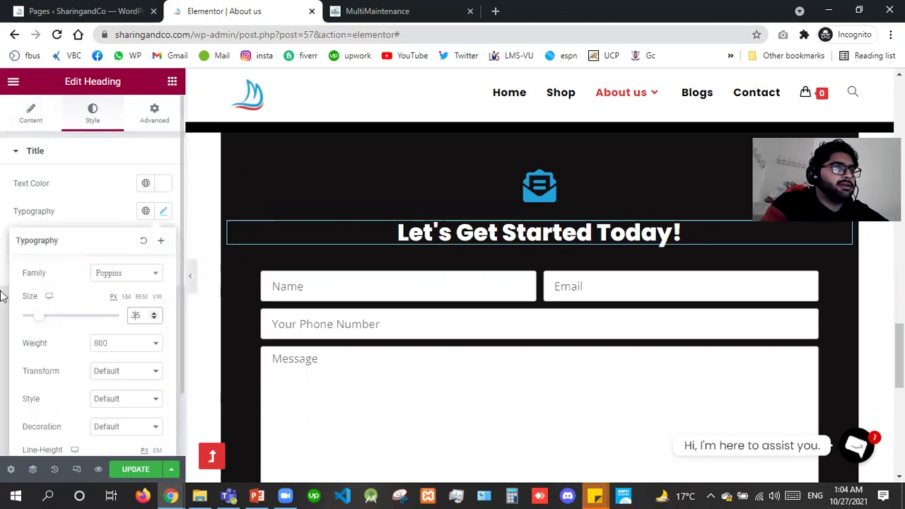
pyautogui.click(2, 295)
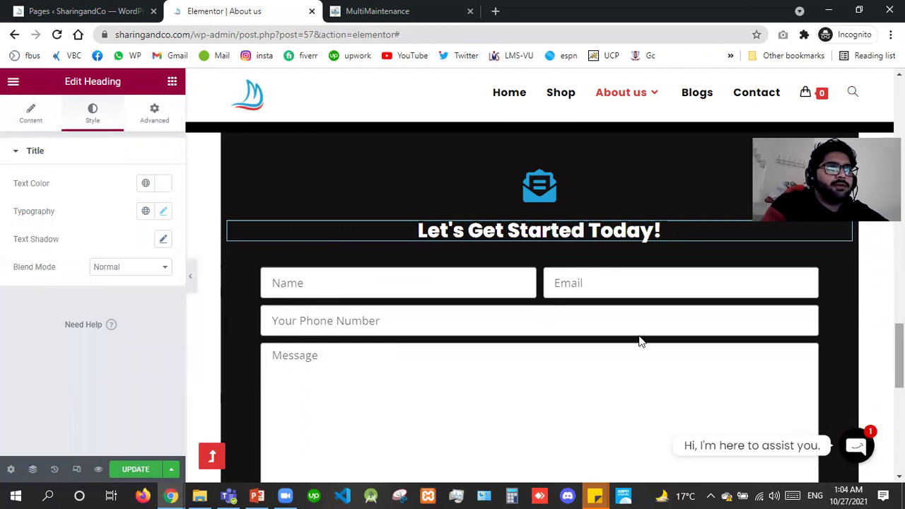
pyautogui.scroll(1, 526, 236)
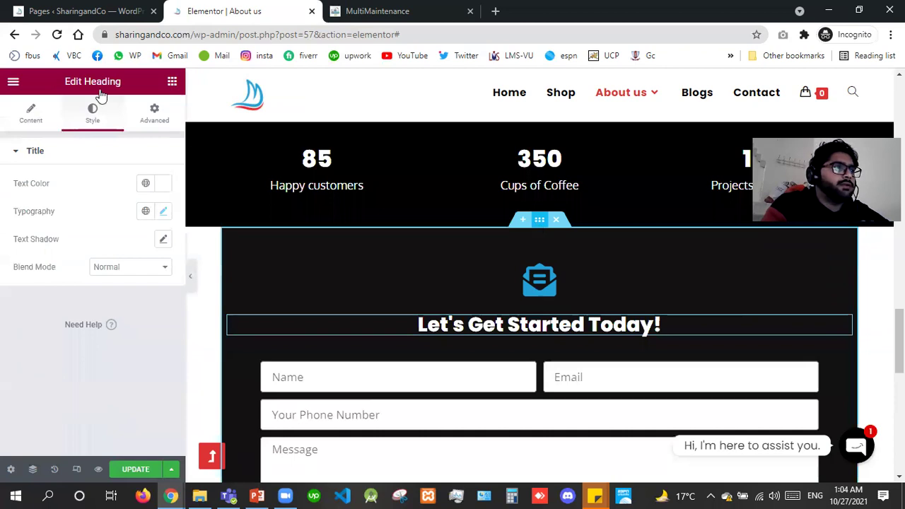
# Give the contact section a 50 px top margin.
pyautogui.click(154, 113)
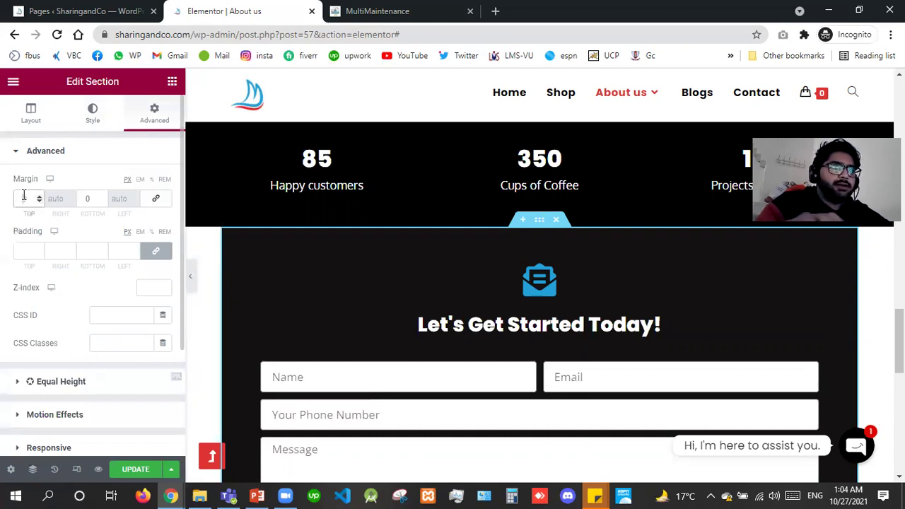
pyautogui.click(23, 198)
pyautogui.write('30')
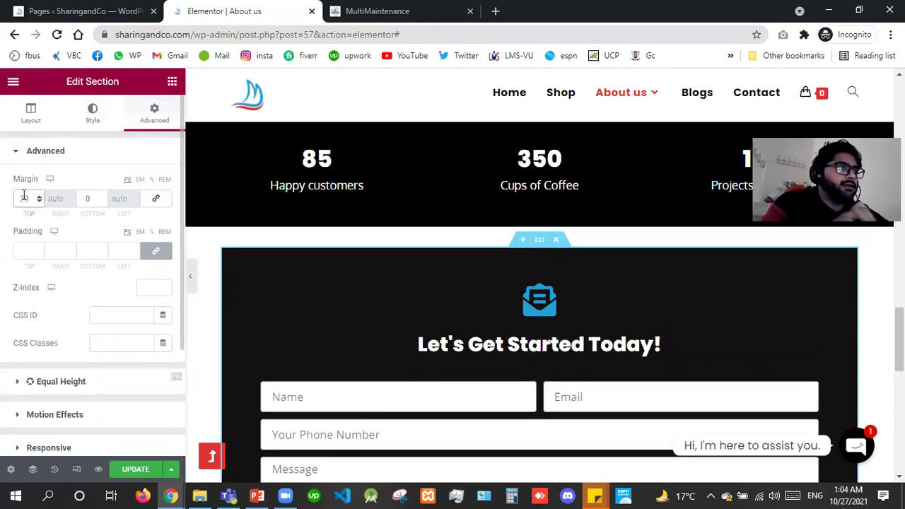
pyautogui.write('50')
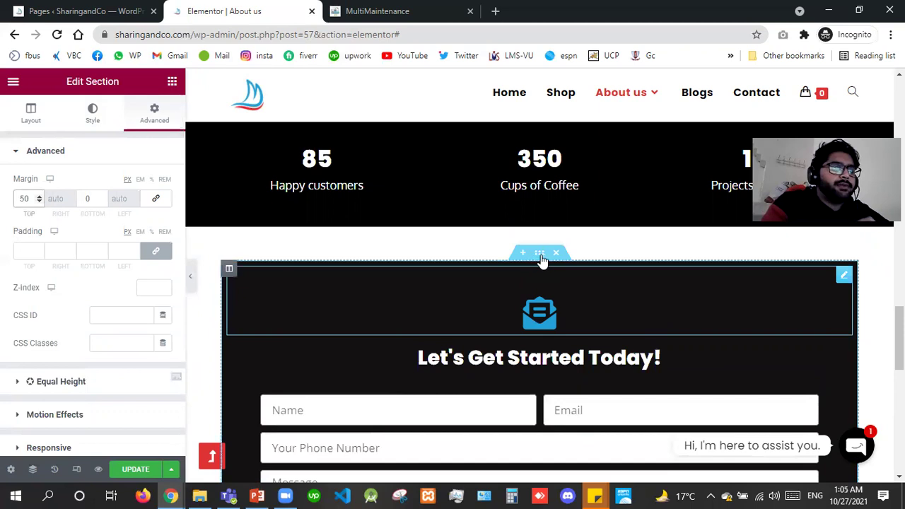
# Stretch the section with Full Width content, then update the page and preview it.
pyautogui.click(31, 108)
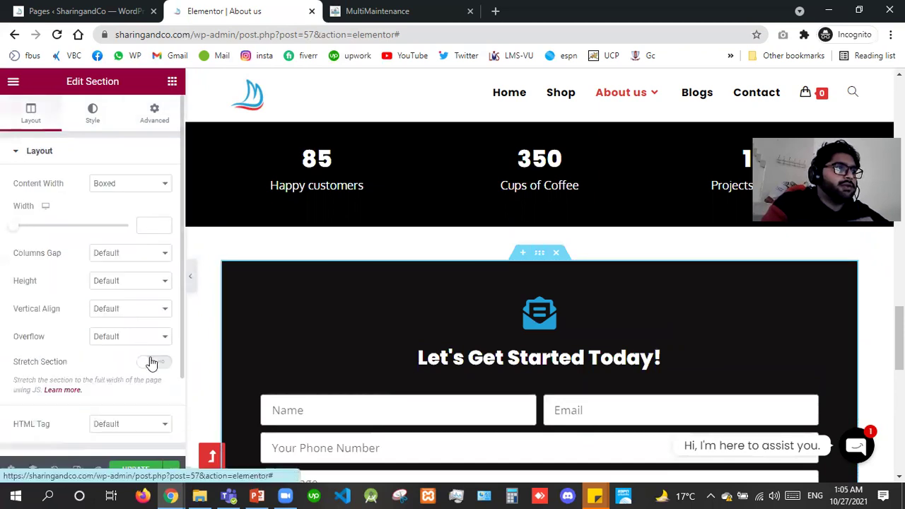
pyautogui.click(152, 362)
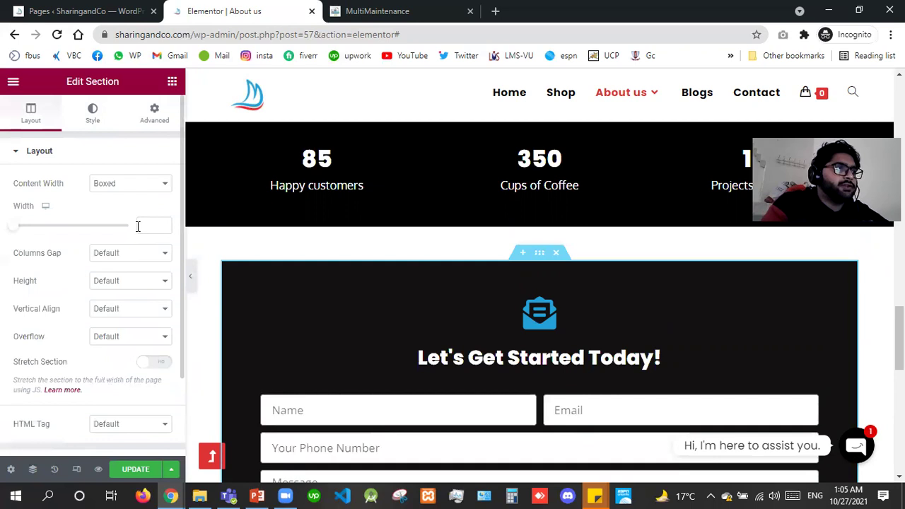
pyautogui.click(126, 186)
pyautogui.click(162, 375)
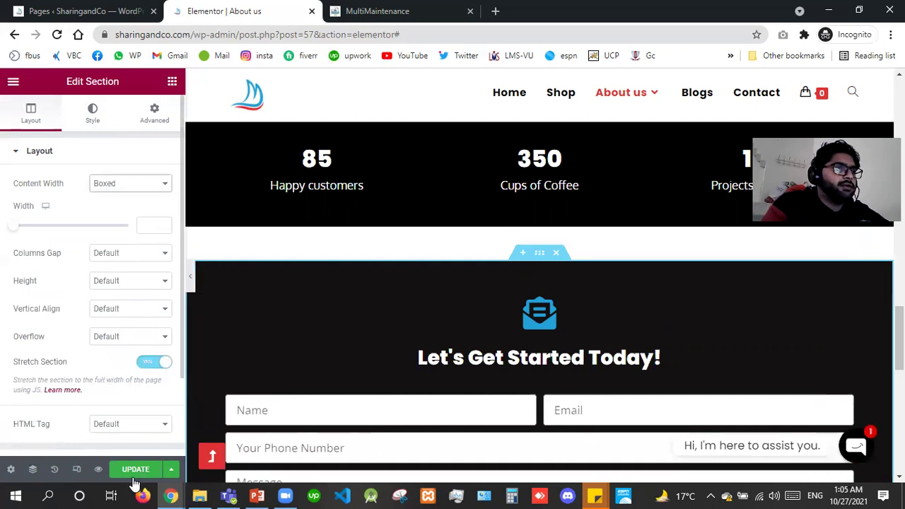
pyautogui.press('Down')
pyautogui.click(133, 474)
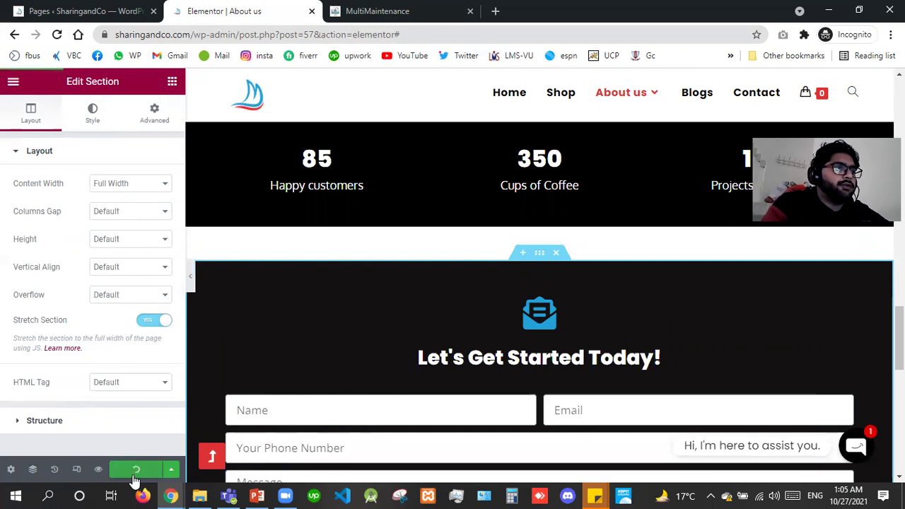
pyautogui.click(99, 472)
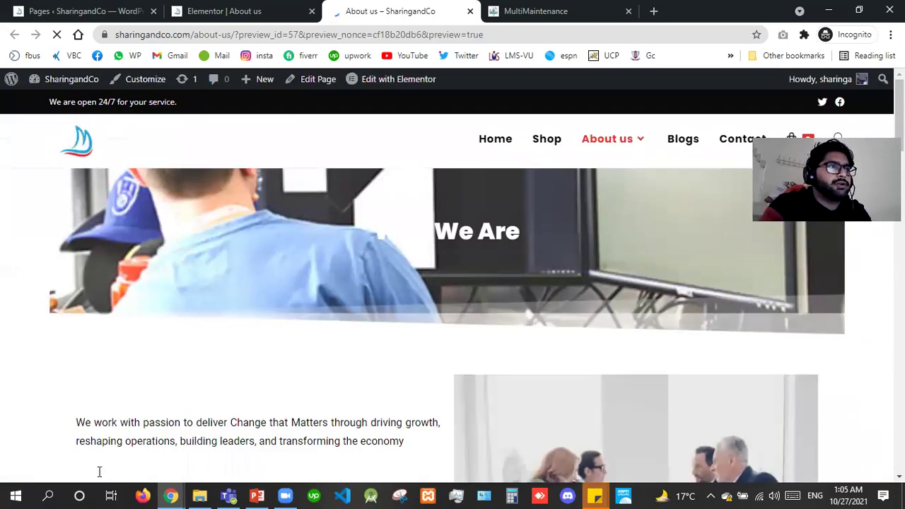
# Scroll the preview to check the dark contact form, then return to the Elementor editor.
pyautogui.scroll(-10, 99, 472)
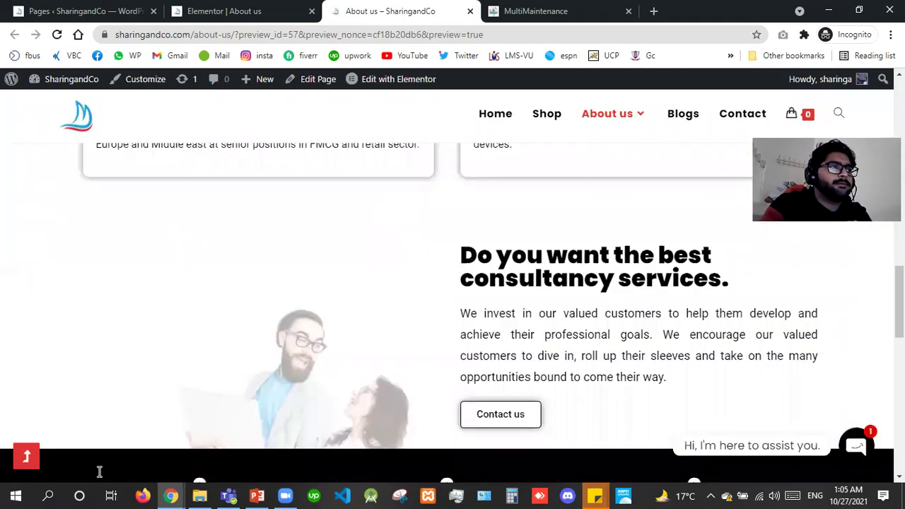
pyautogui.scroll(-5, 99, 472)
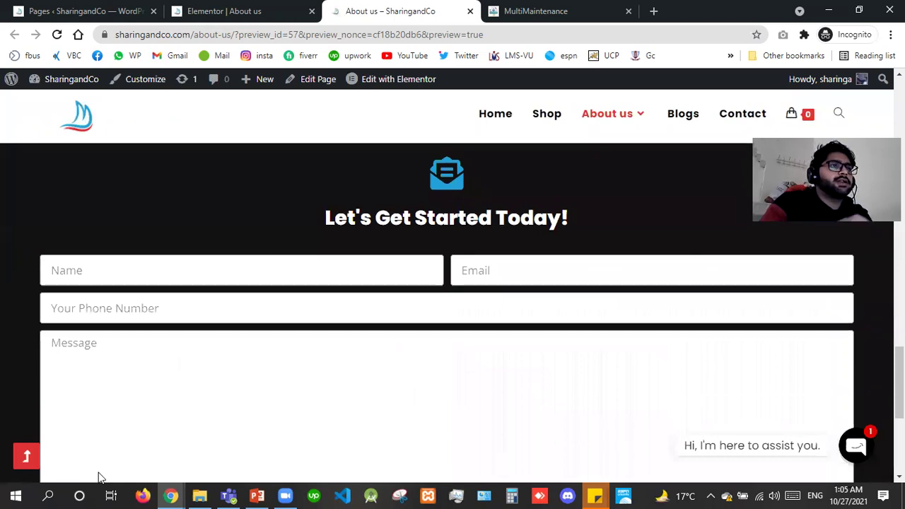
pyautogui.scroll(-1, 100, 475)
pyautogui.scroll(1, 323, 298)
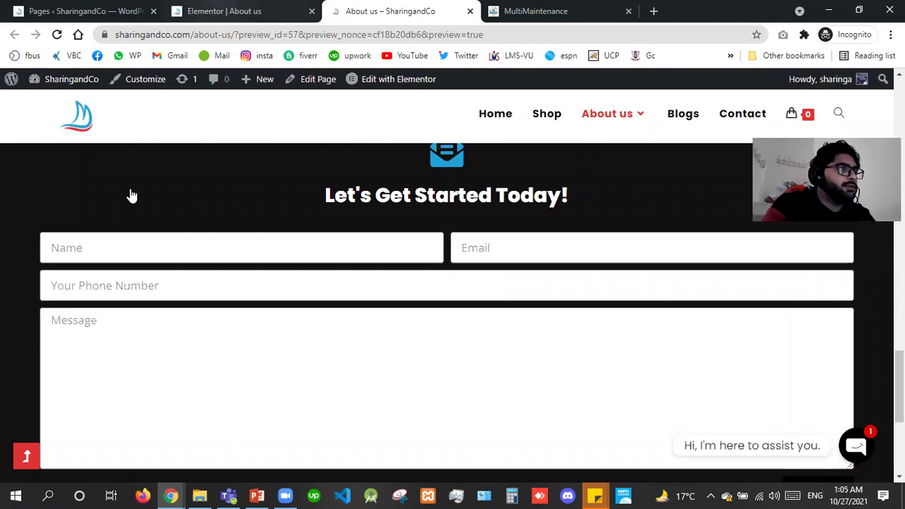
pyautogui.hotkey('ctrl', 'shift', 'Tab')
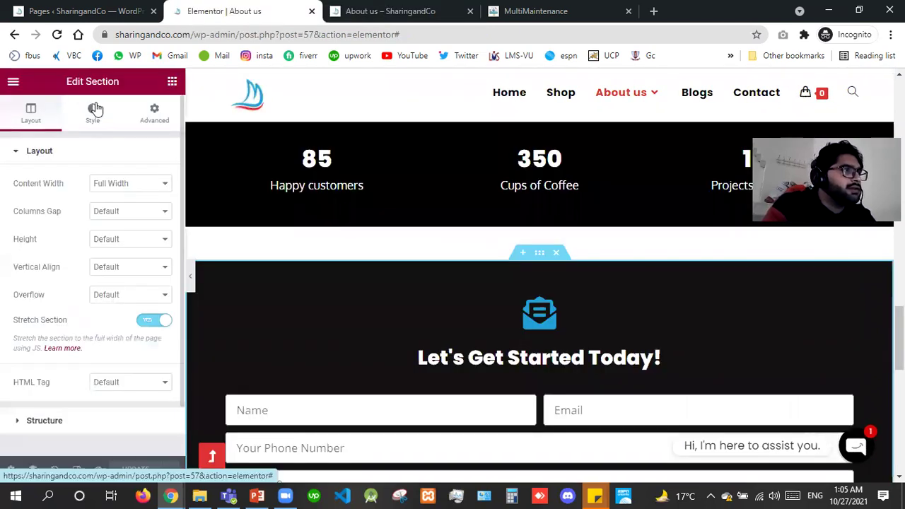
# Set the contact form's Columns Gap to 10 and Rows Gap to 30, then update the page.
pyautogui.click(94, 111)
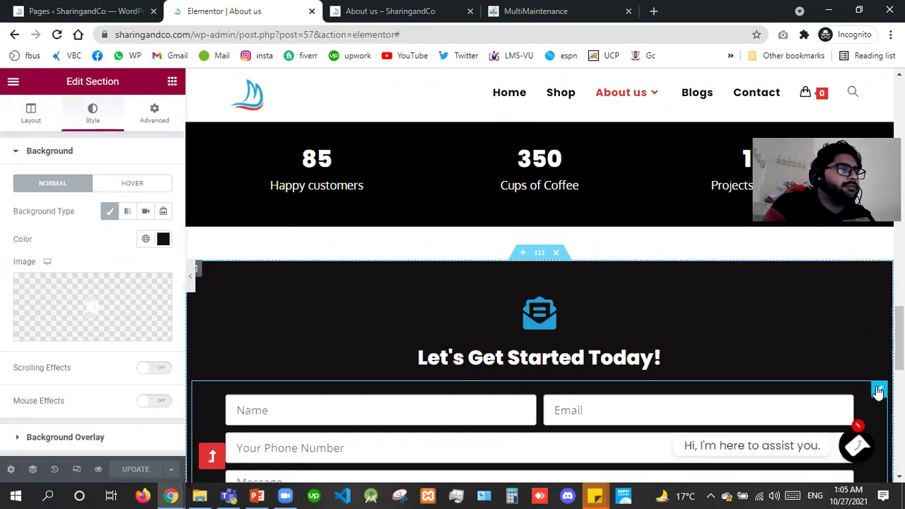
pyautogui.click(878, 392)
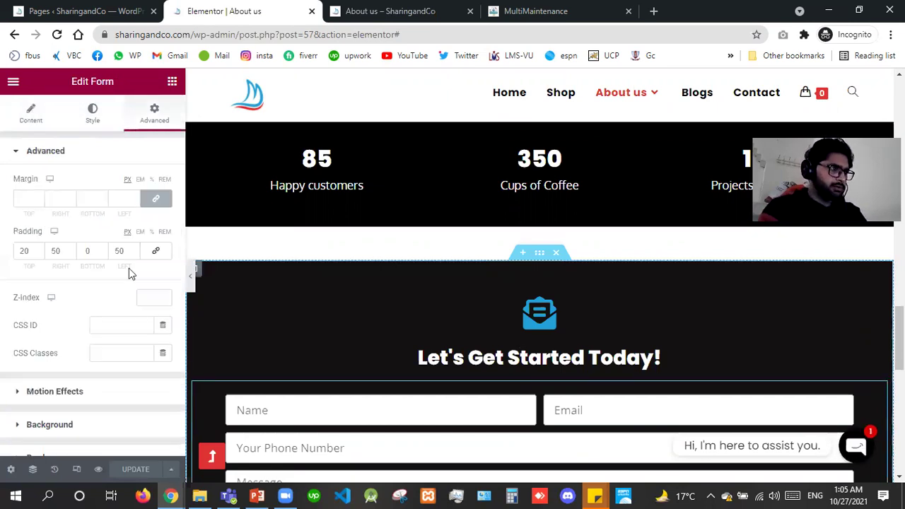
pyautogui.click(97, 124)
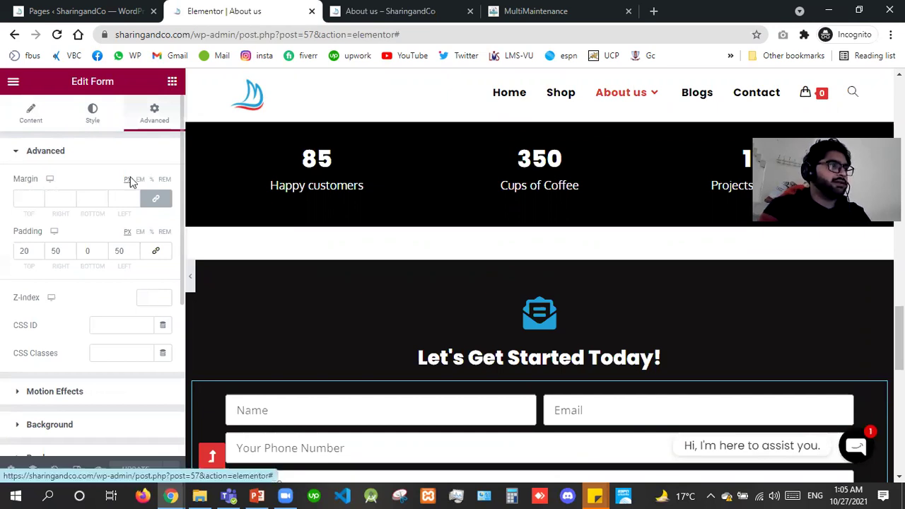
pyautogui.doubleClick(145, 198)
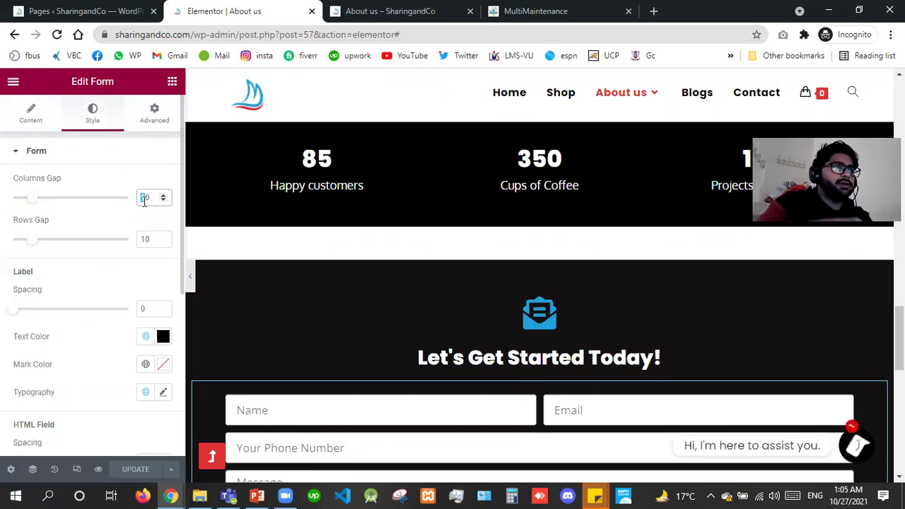
pyautogui.write('50')
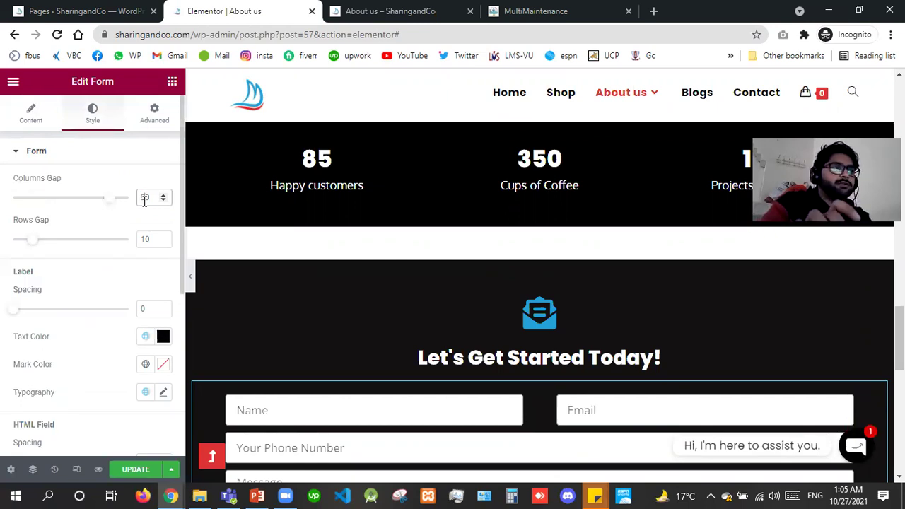
pyautogui.write('10')
pyautogui.doubleClick(148, 234)
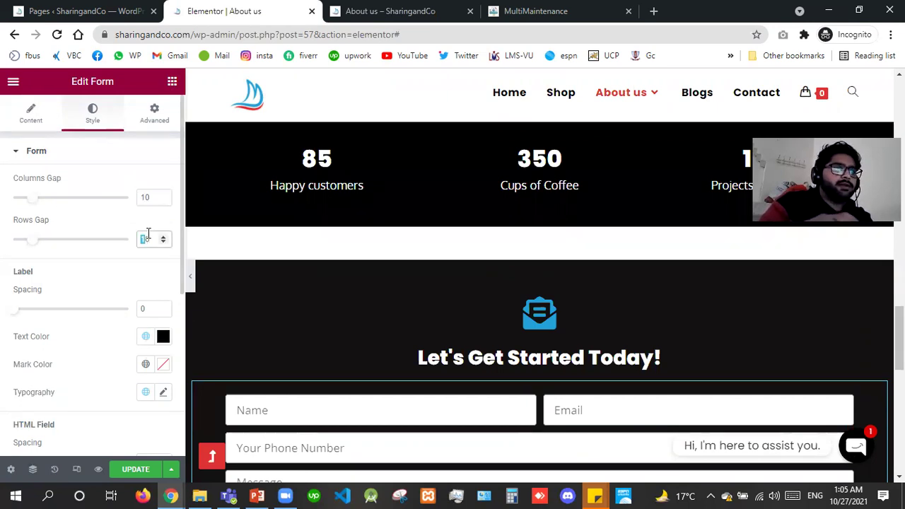
pyautogui.write('50')
pyautogui.doubleClick(147, 234)
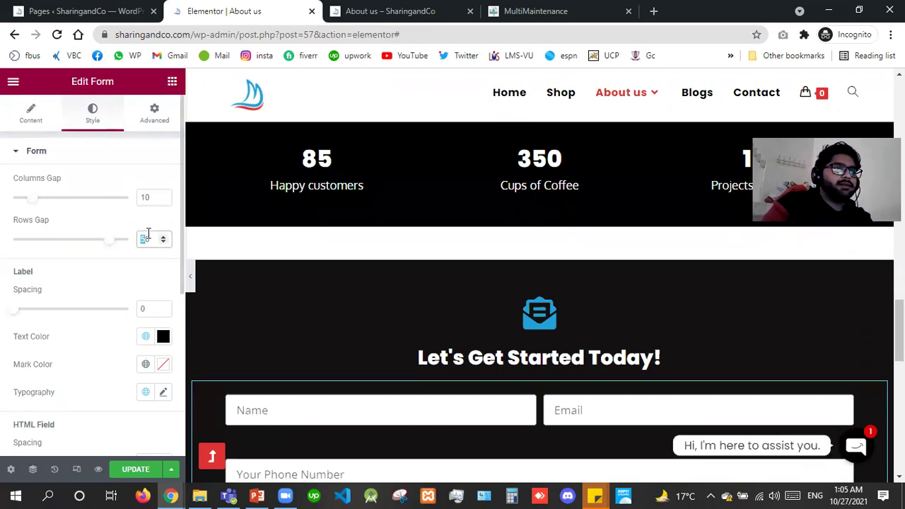
pyautogui.write('30')
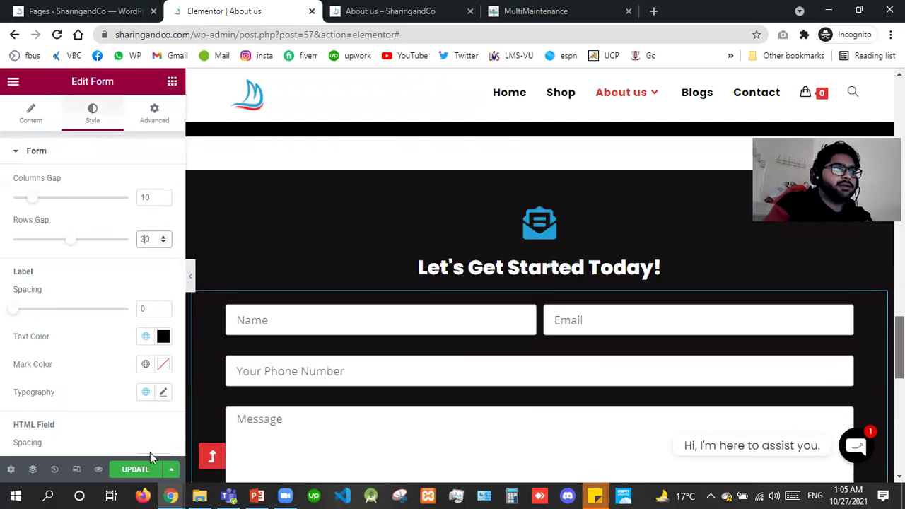
pyautogui.click(140, 473)
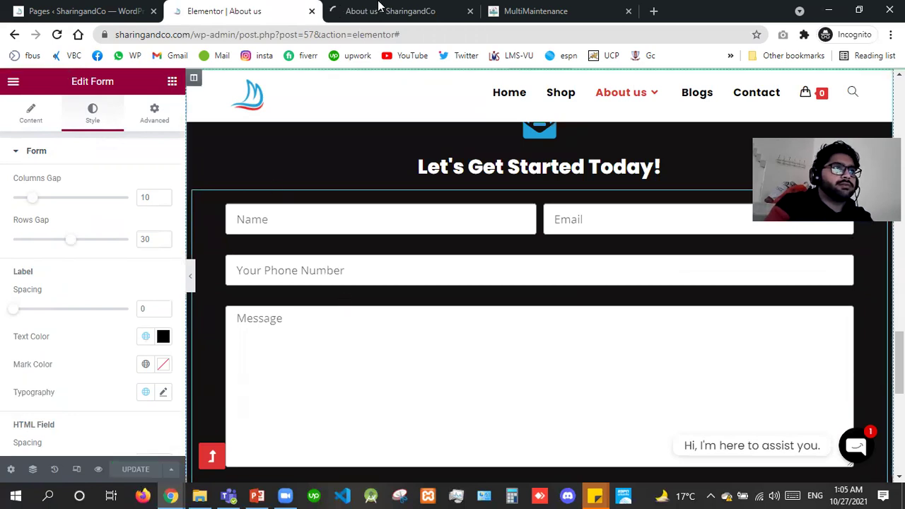
pyautogui.click(378, 6)
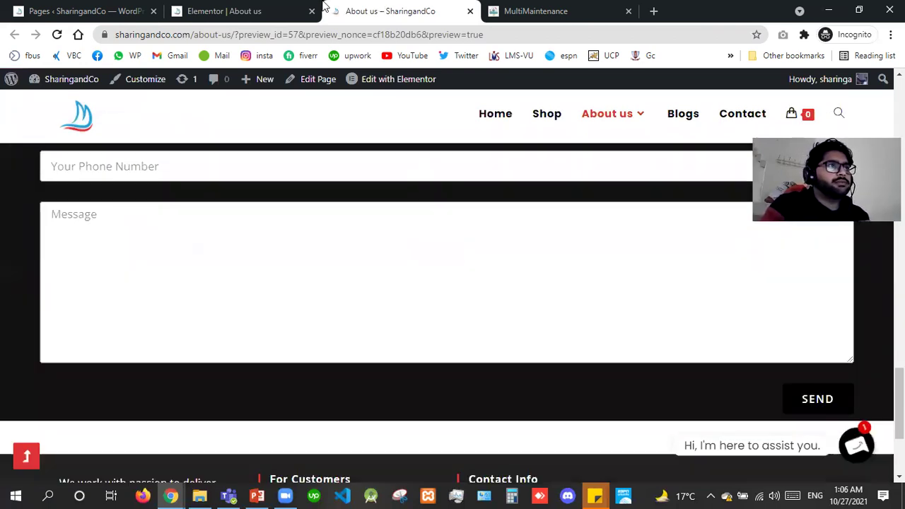
pyautogui.click(241, 8)
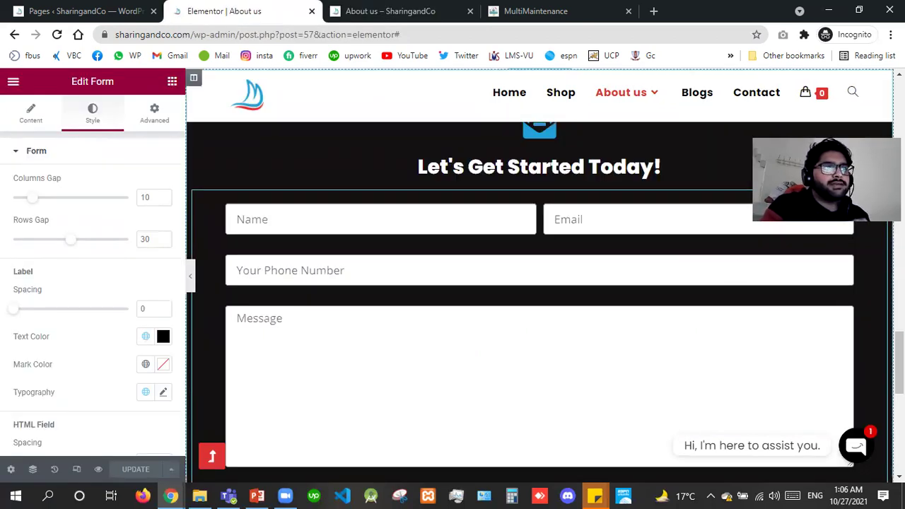
pyautogui.scroll(-3, 596, 374)
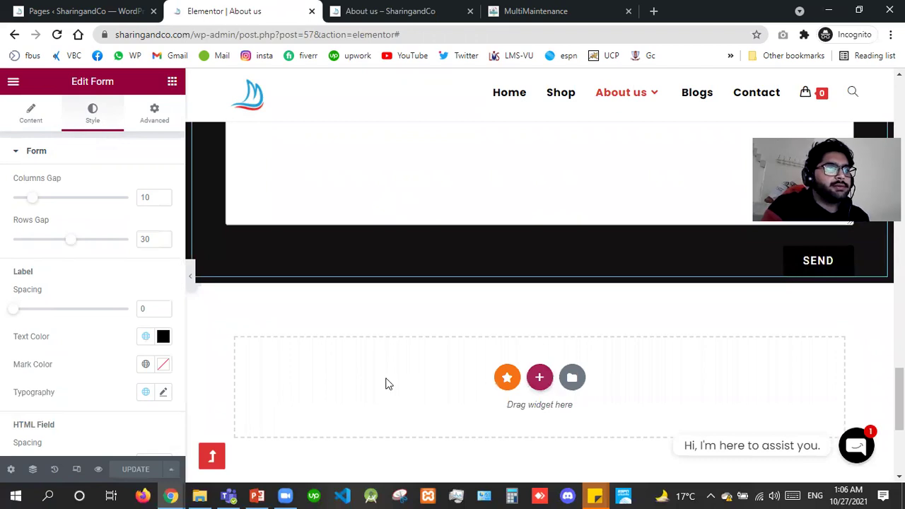
# Drag a trial Login widget from the Pro widgets into the section below the contact form.
pyautogui.click(172, 83)
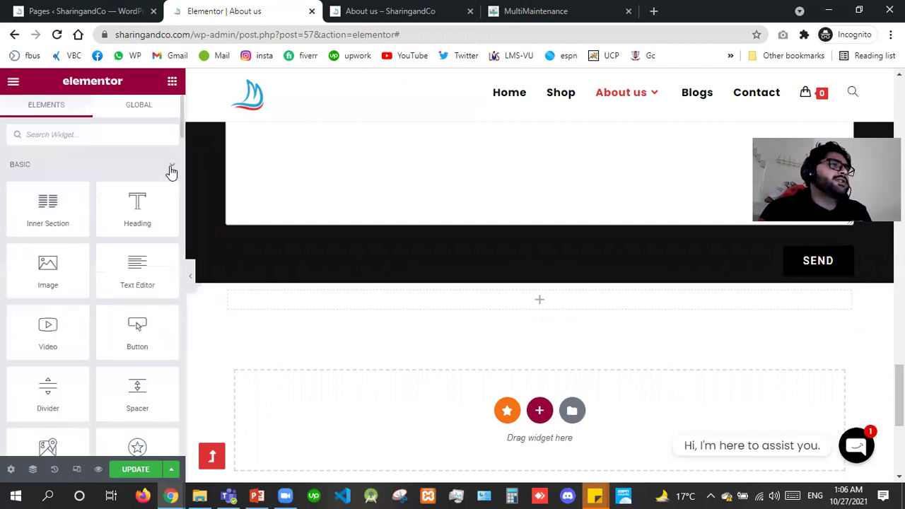
pyautogui.click(172, 170)
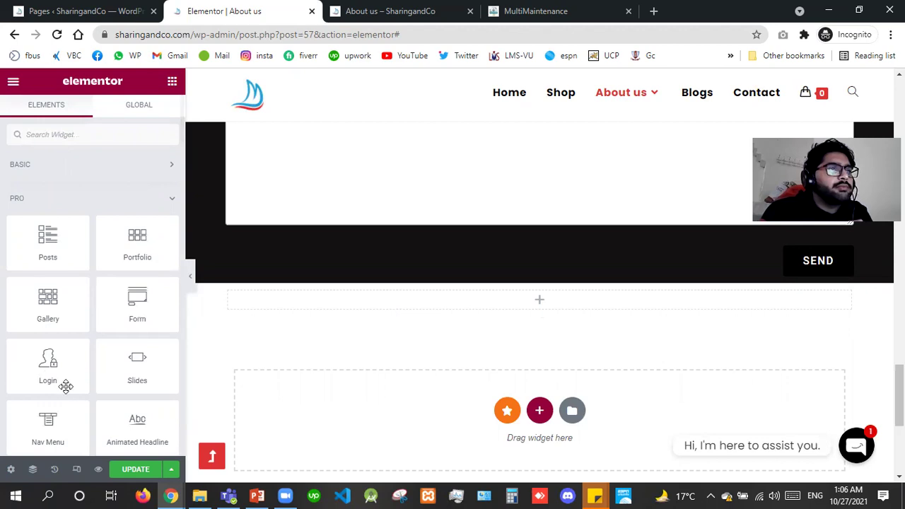
pyautogui.moveTo(53, 370); pyautogui.dragTo(377, 307)
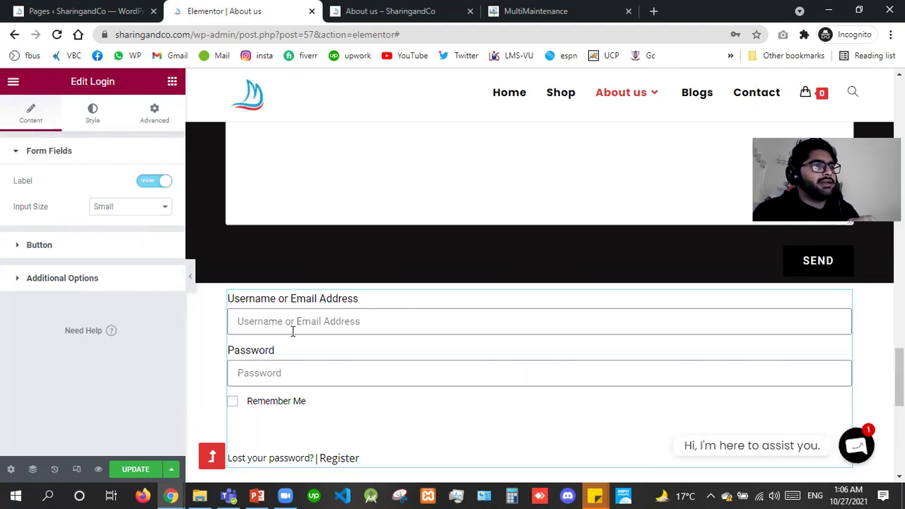
# Delete the Login widget and drop a Slides widget into the emptied section.
pyautogui.click(293, 332)
pyautogui.rightClick(318, 390)
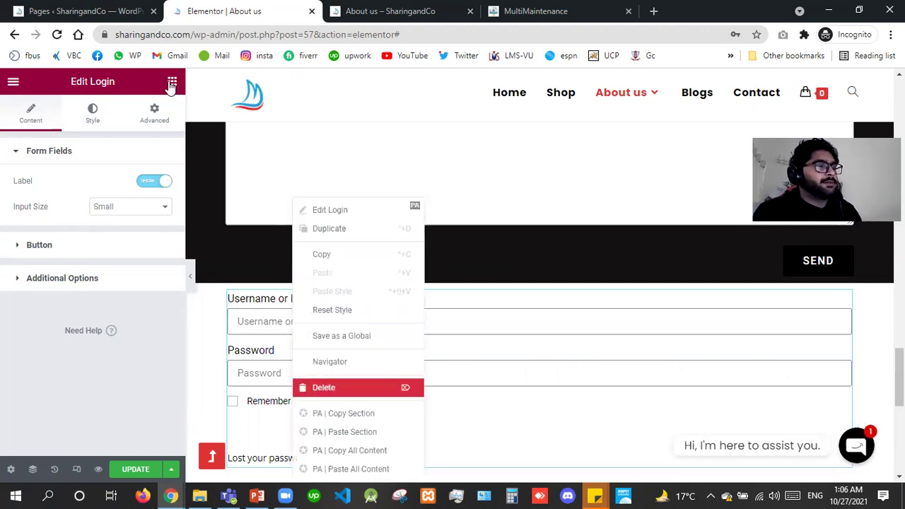
pyautogui.press('Delete')
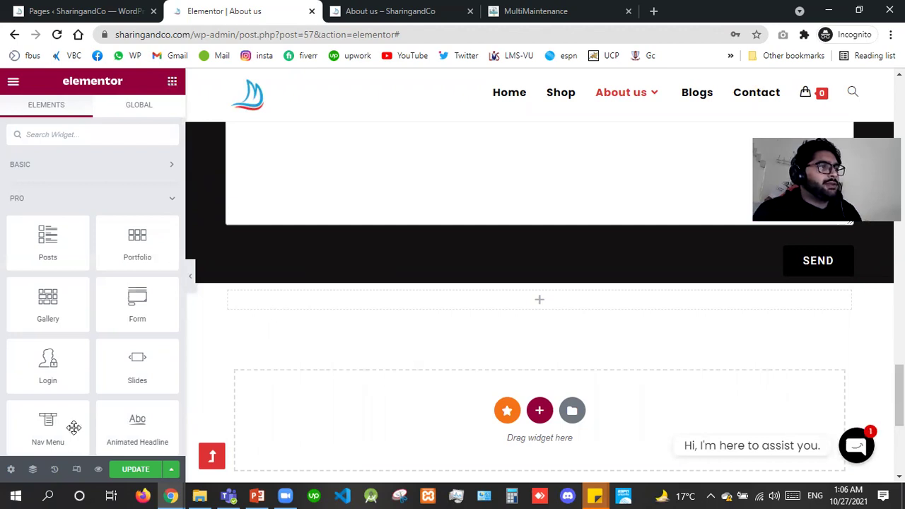
pyautogui.moveTo(286, 344); pyautogui.dragTo(367, 305)
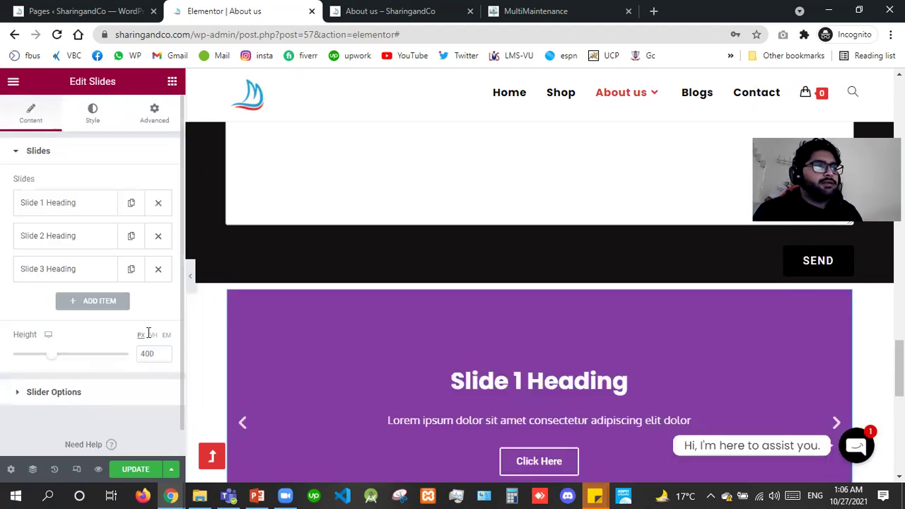
# Expand Slide 1 and enable its Custom style with Middle content position.
pyautogui.click(81, 210)
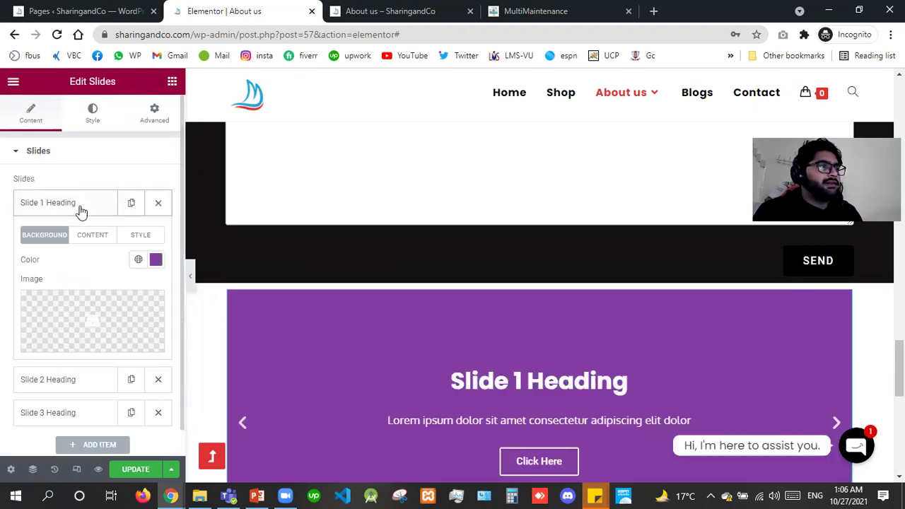
pyautogui.click(410, 371)
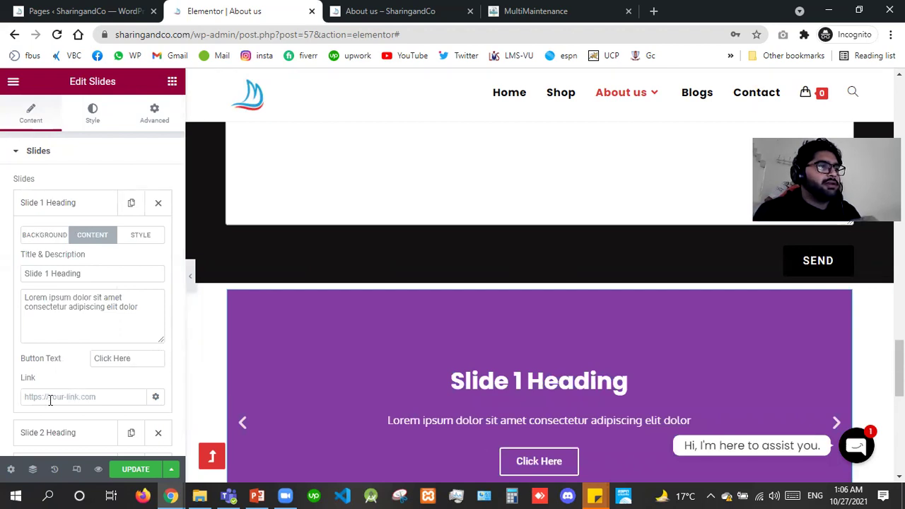
pyautogui.click(108, 373)
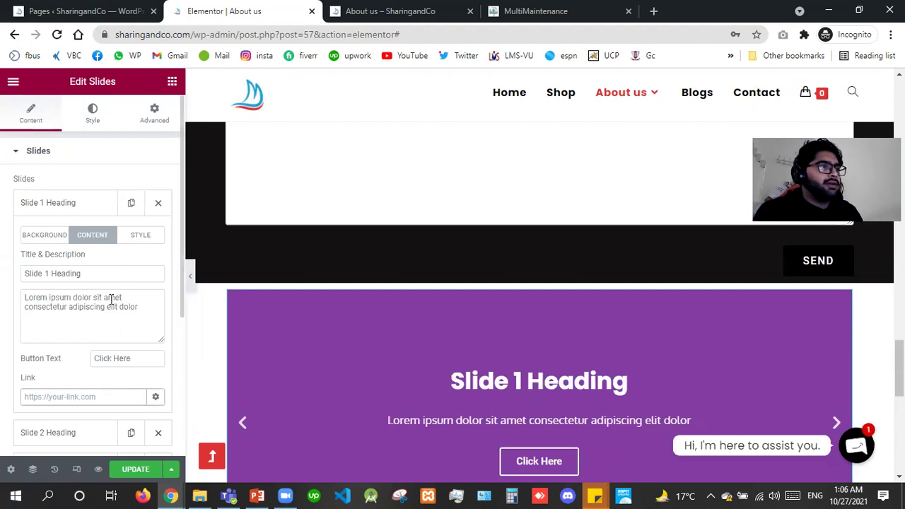
pyautogui.click(140, 235)
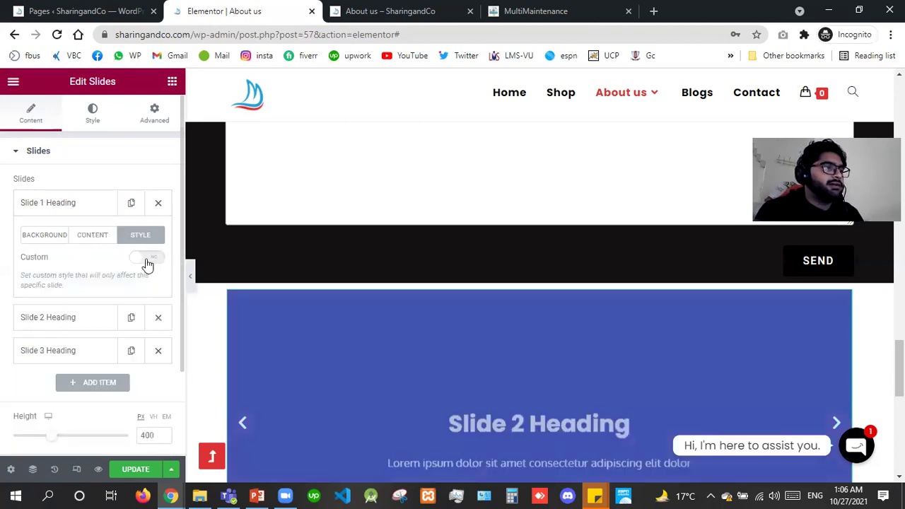
pyautogui.click(146, 258)
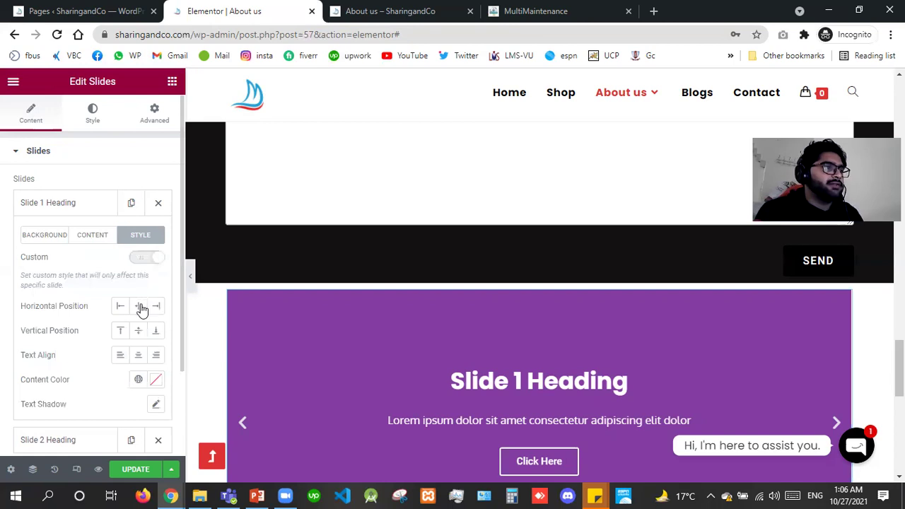
pyautogui.click(141, 310)
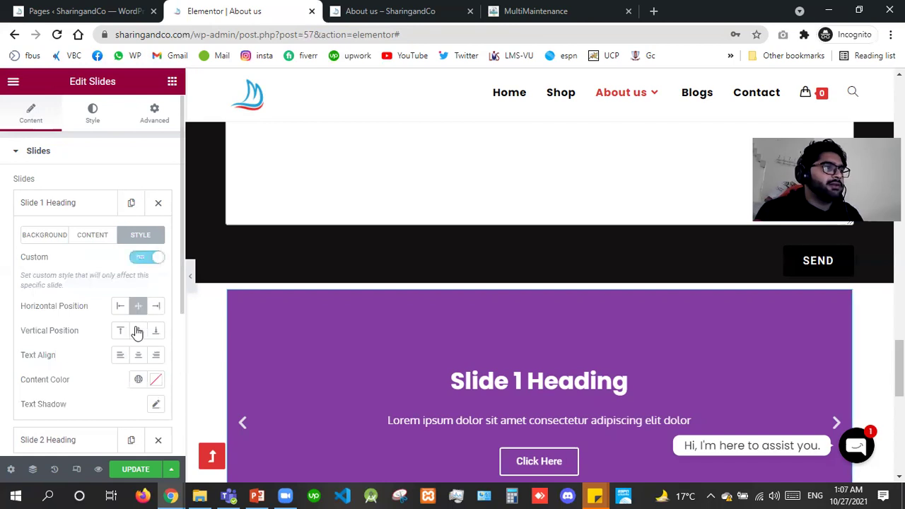
# Open Slide 1's Background options and start entering 500 px as the slider Height.
pyautogui.click(157, 406)
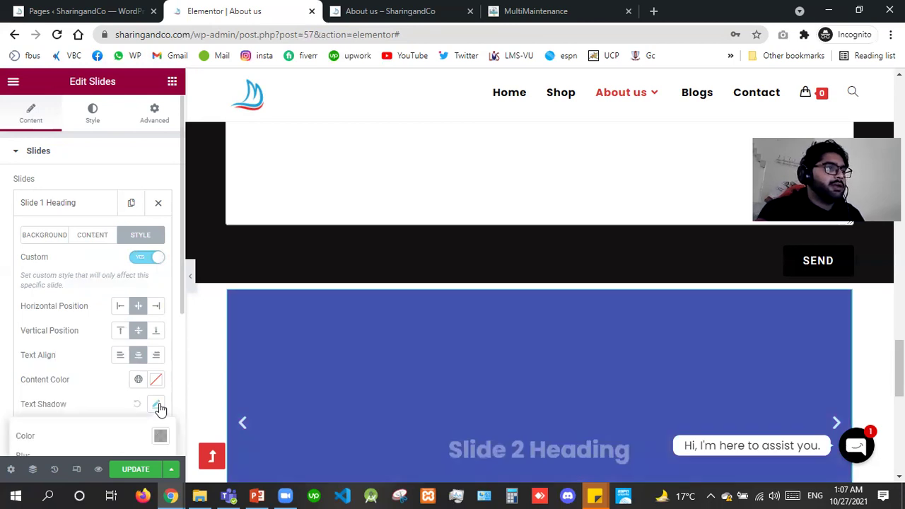
pyautogui.click(64, 235)
pyautogui.click(63, 235)
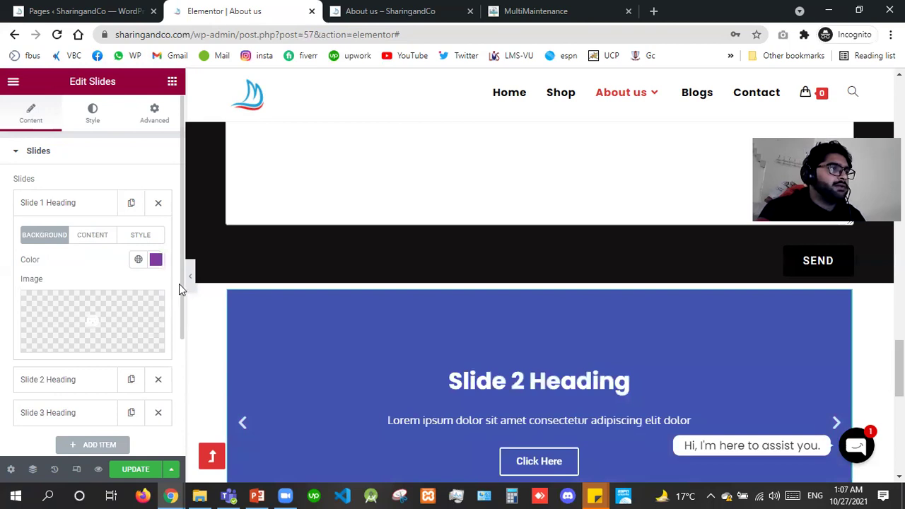
pyautogui.scroll(-3, 176, 323)
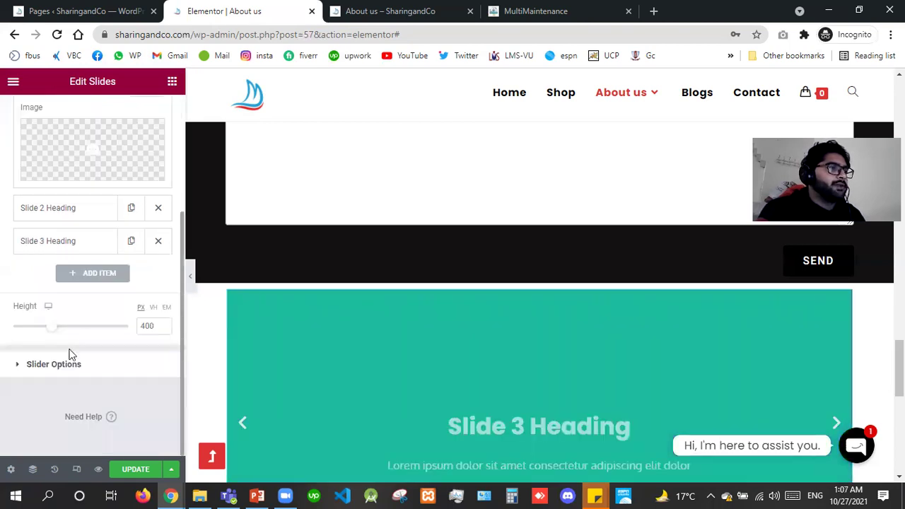
pyautogui.moveTo(69, 353); pyautogui.dragTo(95, 335)
pyautogui.click(97, 335)
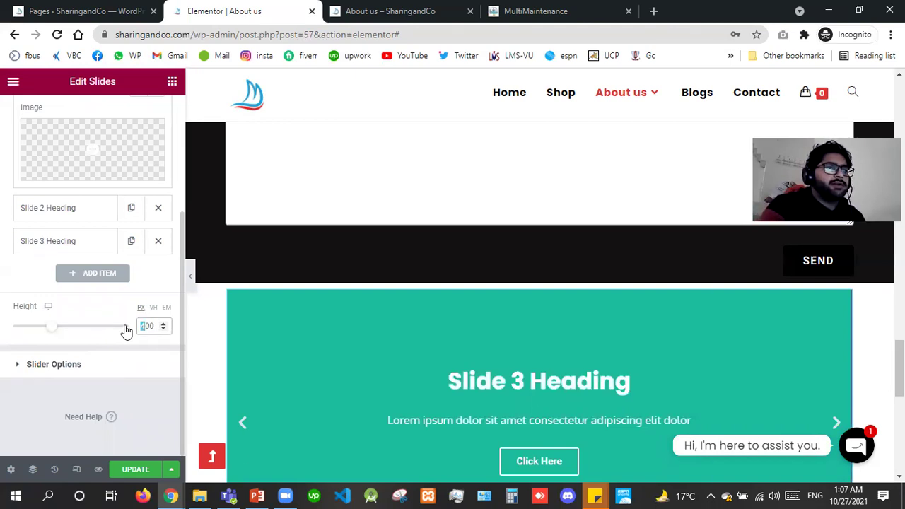
pyautogui.write('5')
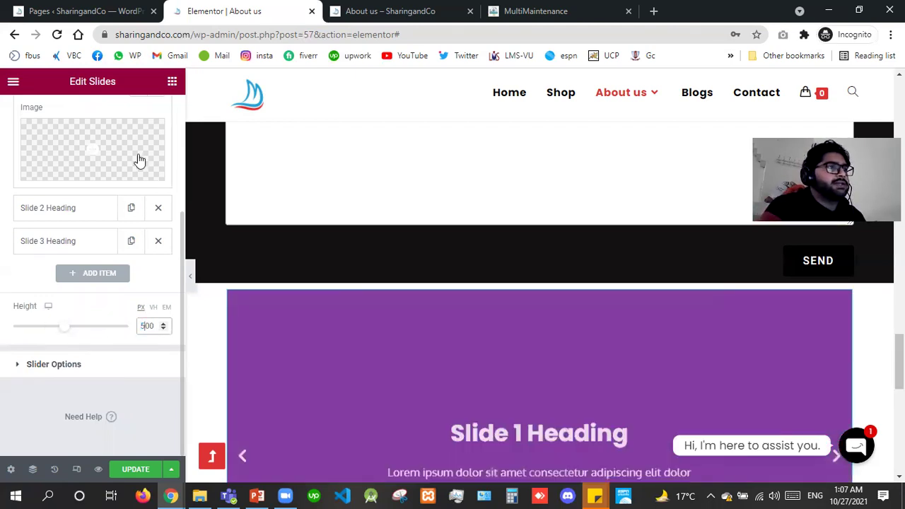
# Pick library.jpg from the Media Library as Slide 1's background image.
pyautogui.click(137, 155)
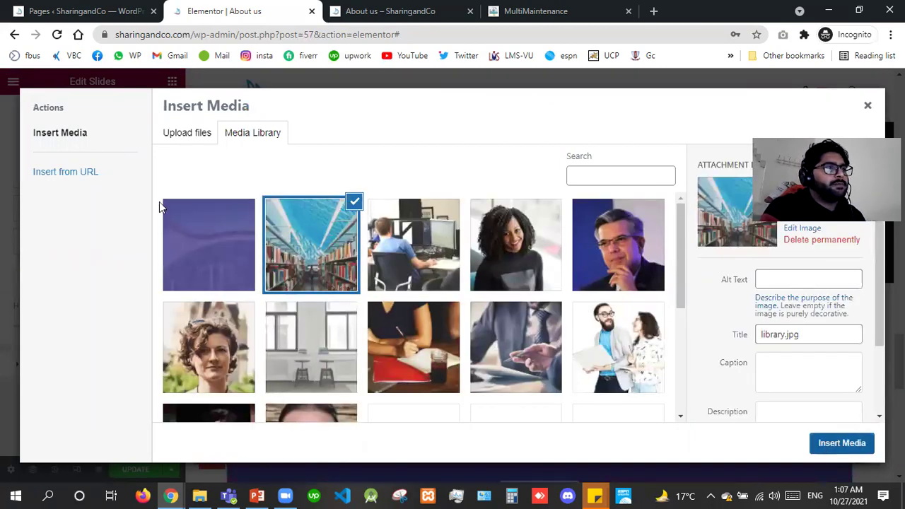
pyautogui.press('Escape')
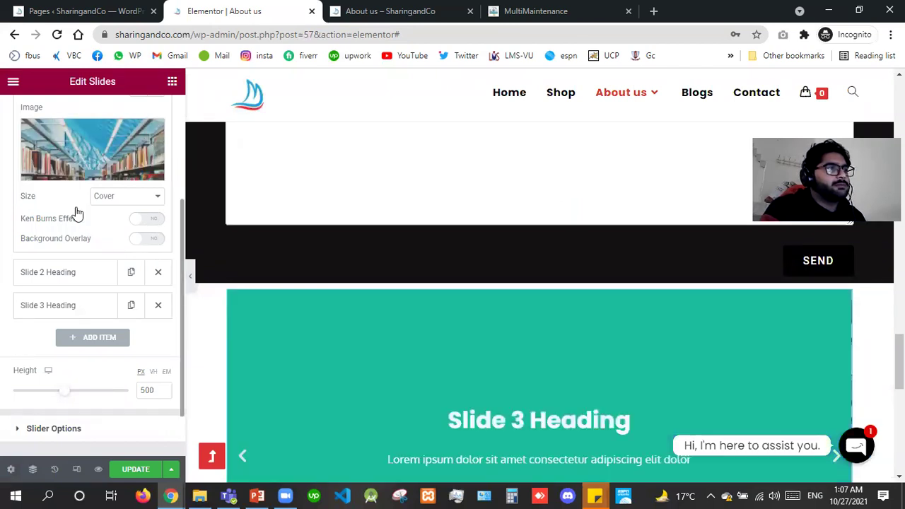
pyautogui.scroll(5, 78, 213)
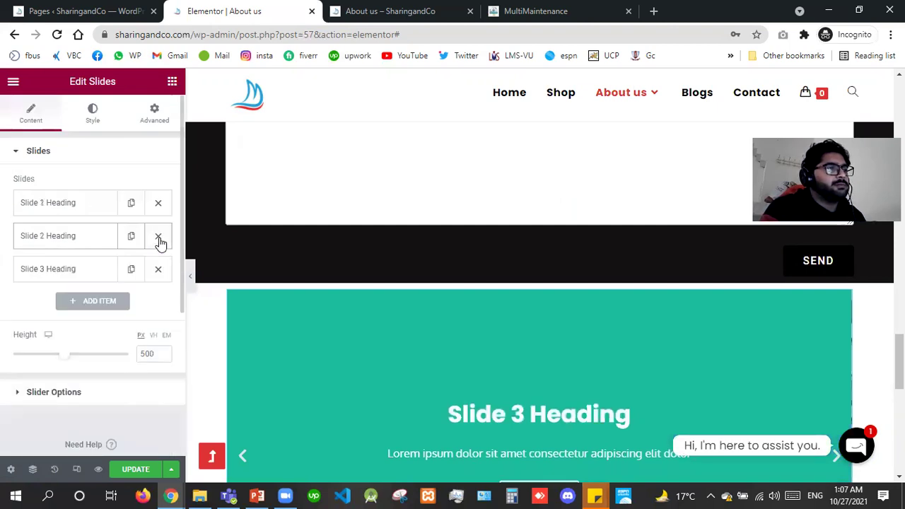
# Delete the two extra default slides and duplicate Slide 1.
pyautogui.click(159, 239)
pyautogui.click(153, 203)
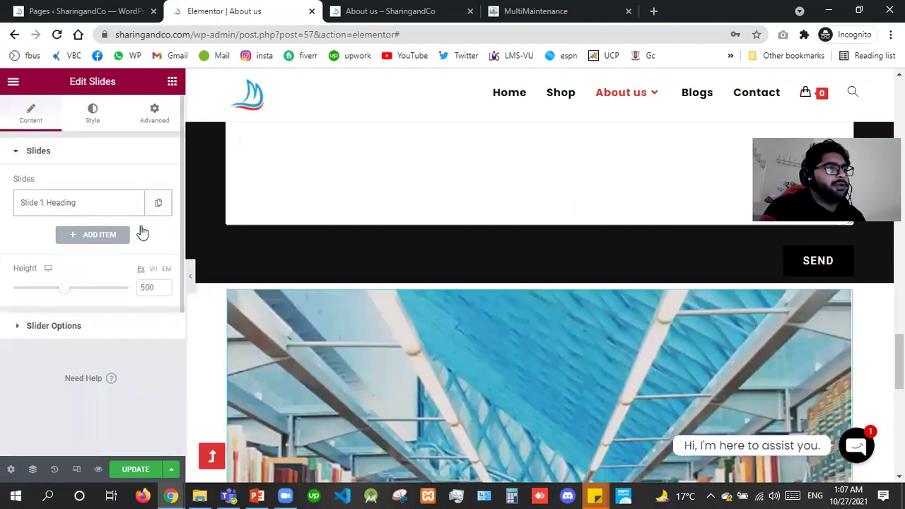
pyautogui.click(158, 207)
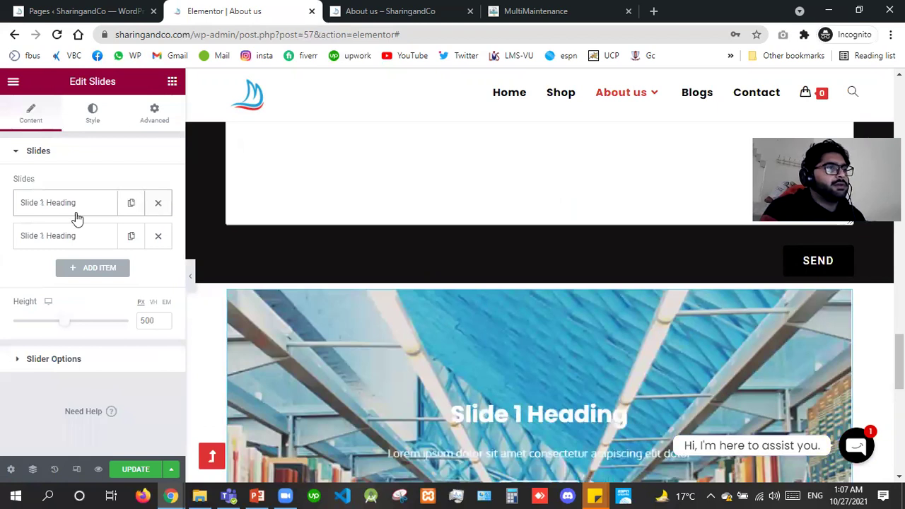
# Make Slide 1's background colour fully transparent (#833CA300).
pyautogui.click(79, 217)
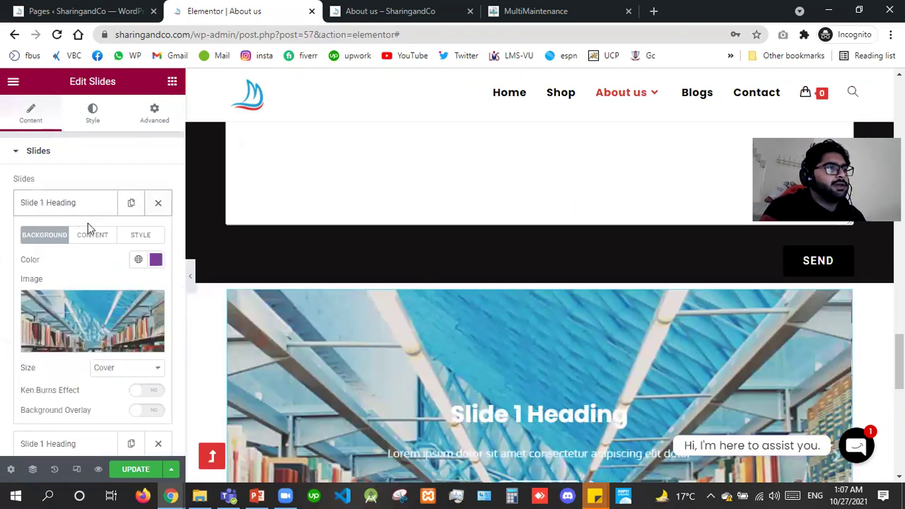
pyautogui.click(156, 259)
pyautogui.moveTo(340, 327); pyautogui.dragTo(2, 283)
pyautogui.click(2, 283)
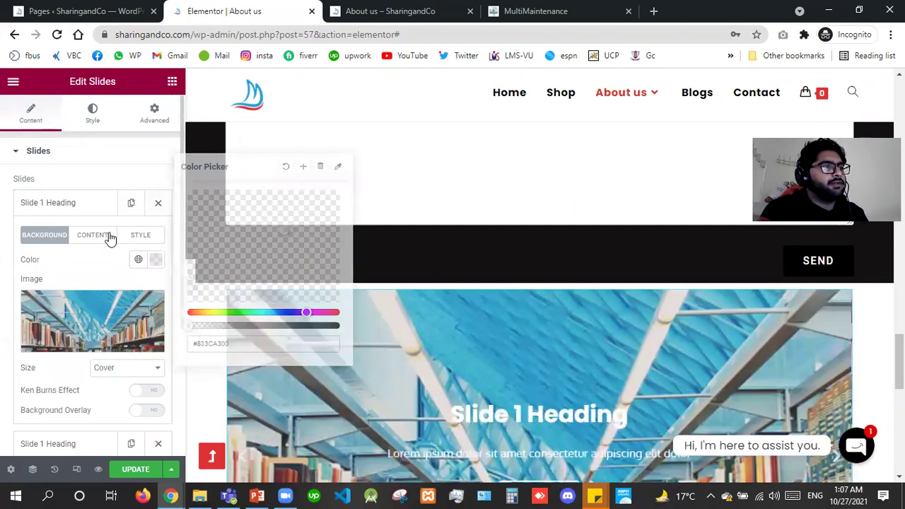
# Enable the Ken Burns effect with Zoom Direction Out and turn on Background Overlay.
pyautogui.click(141, 391)
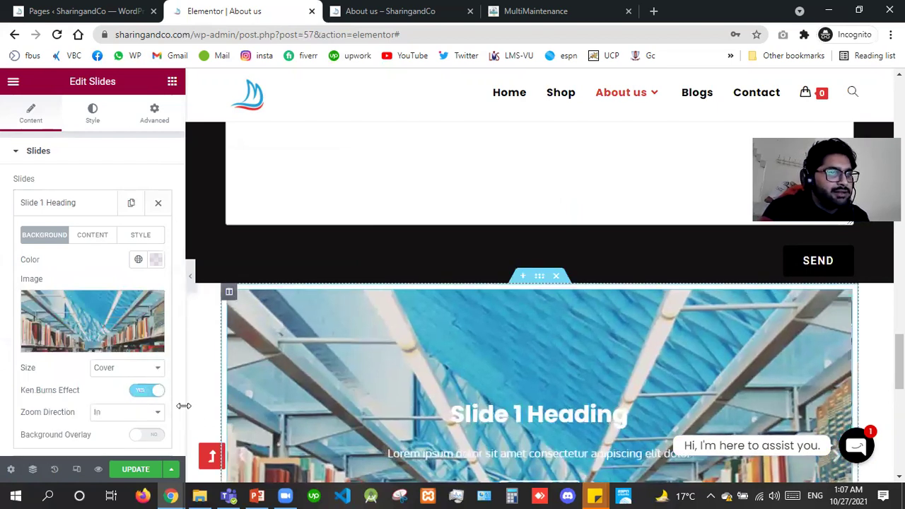
pyautogui.click(146, 391)
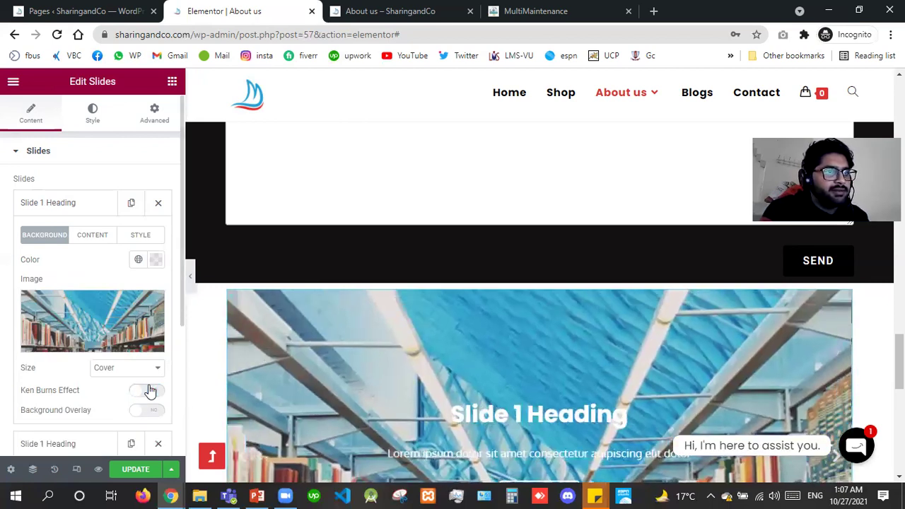
pyautogui.click(147, 392)
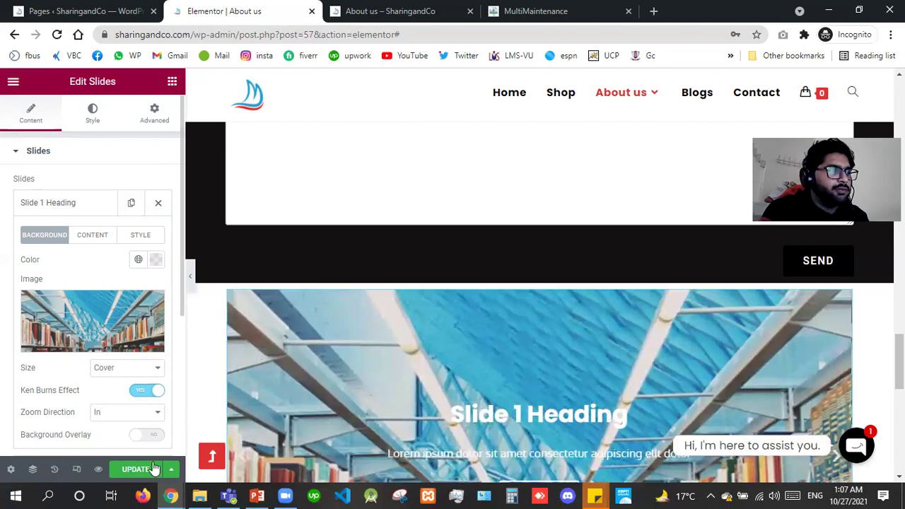
pyautogui.click(117, 413)
pyautogui.click(111, 437)
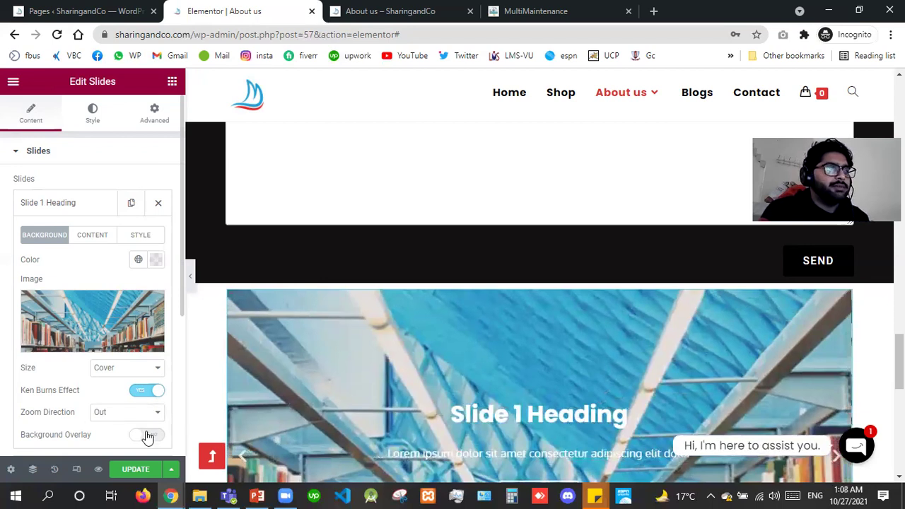
pyautogui.click(147, 436)
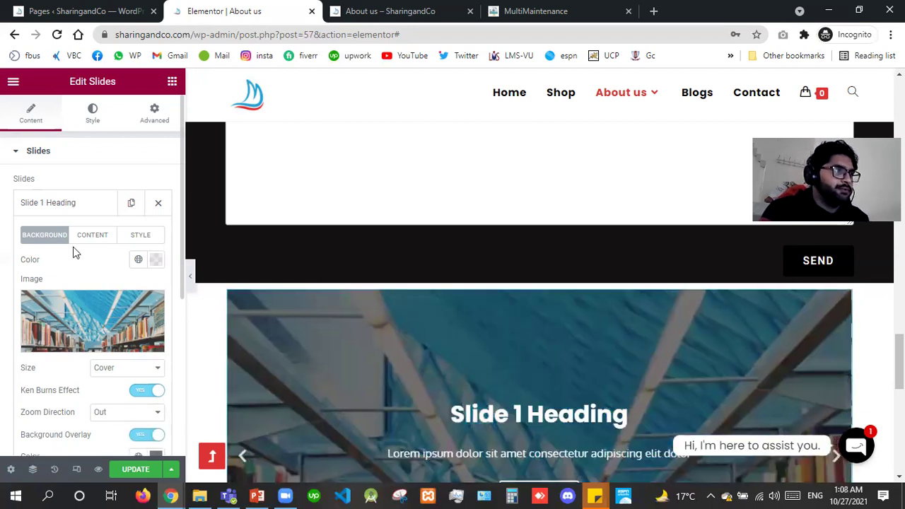
# Set the slide's Text Shadow colour to solid black.
pyautogui.click(92, 237)
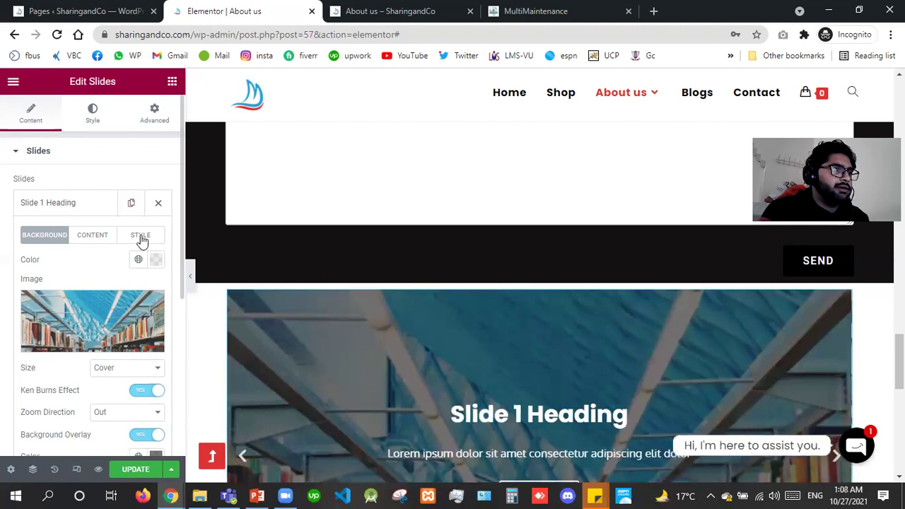
pyautogui.click(141, 237)
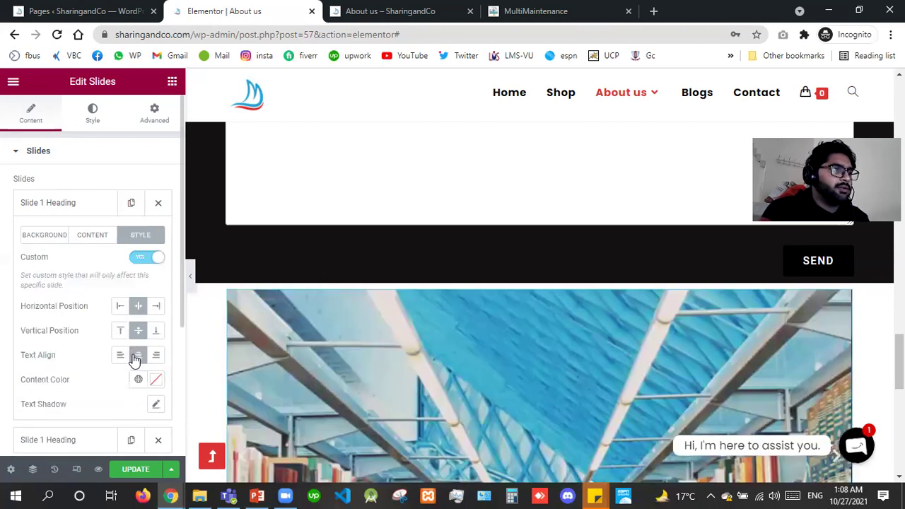
pyautogui.click(156, 404)
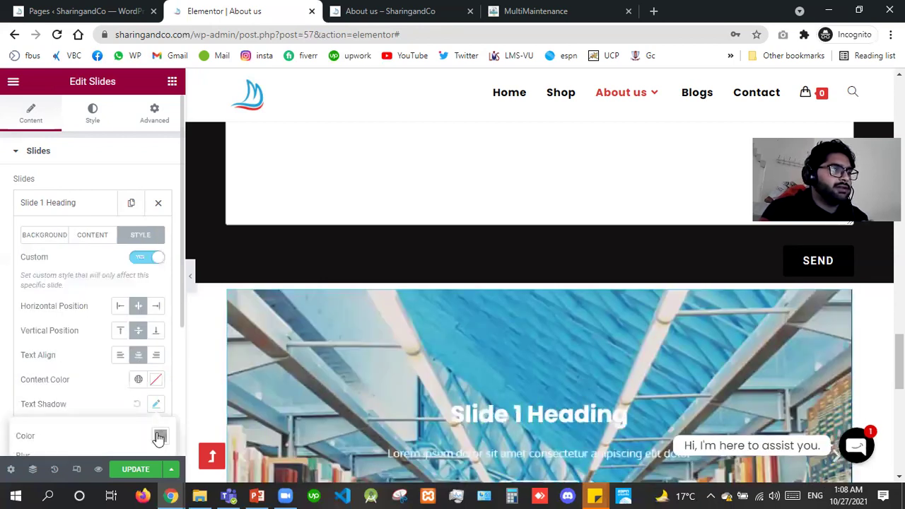
pyautogui.click(160, 437)
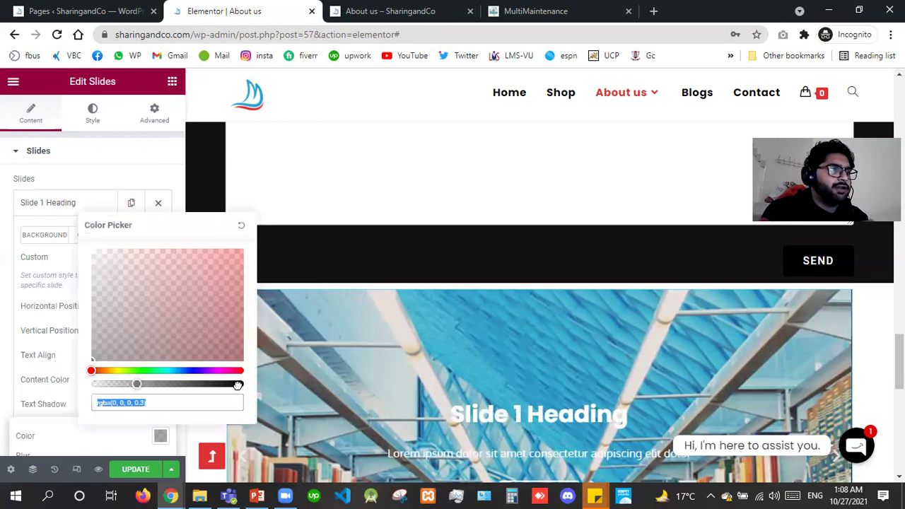
pyautogui.click(237, 386)
pyautogui.click(244, 385)
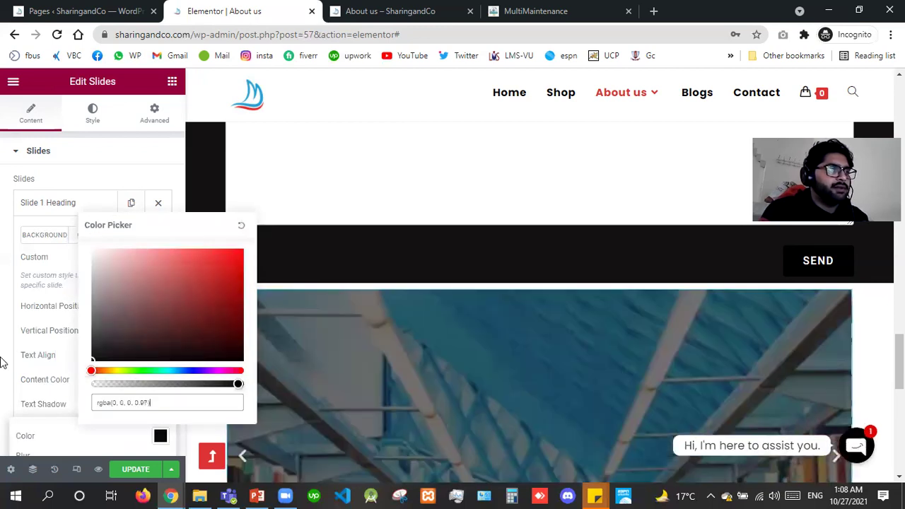
pyautogui.click(638, 448)
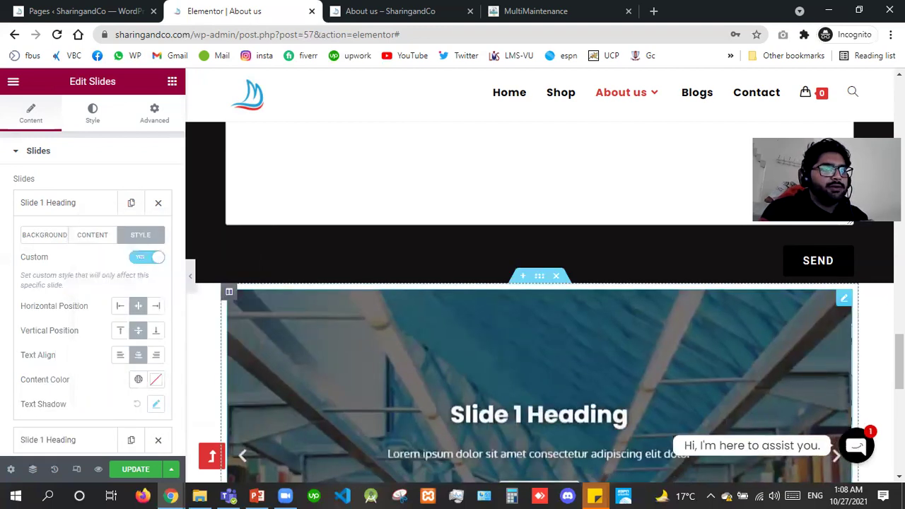
pyautogui.scroll(-3, 379, 330)
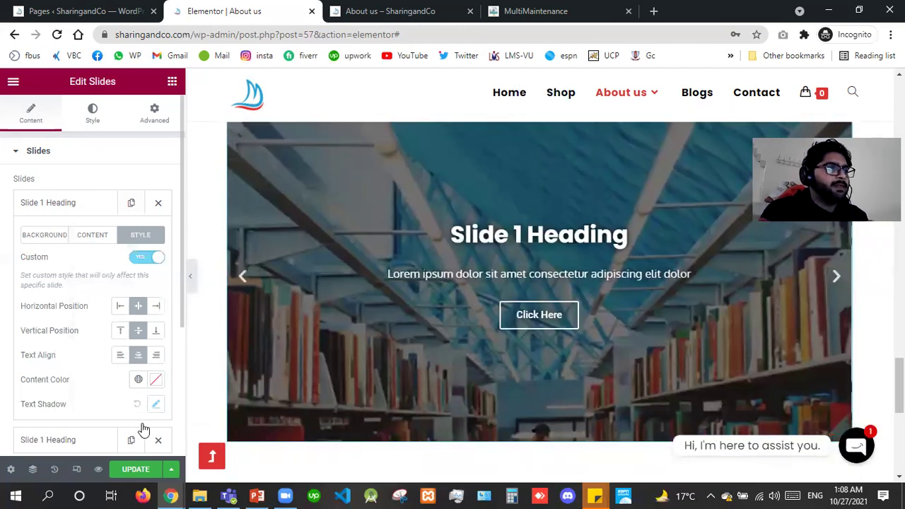
# Set the background overlay colour to semi-transparent black #000000AD.
pyautogui.click(144, 434)
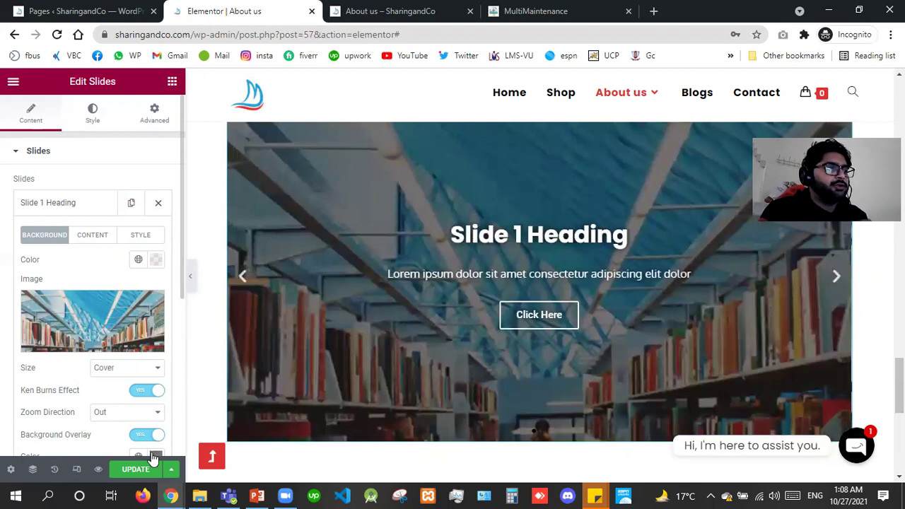
pyautogui.click(153, 458)
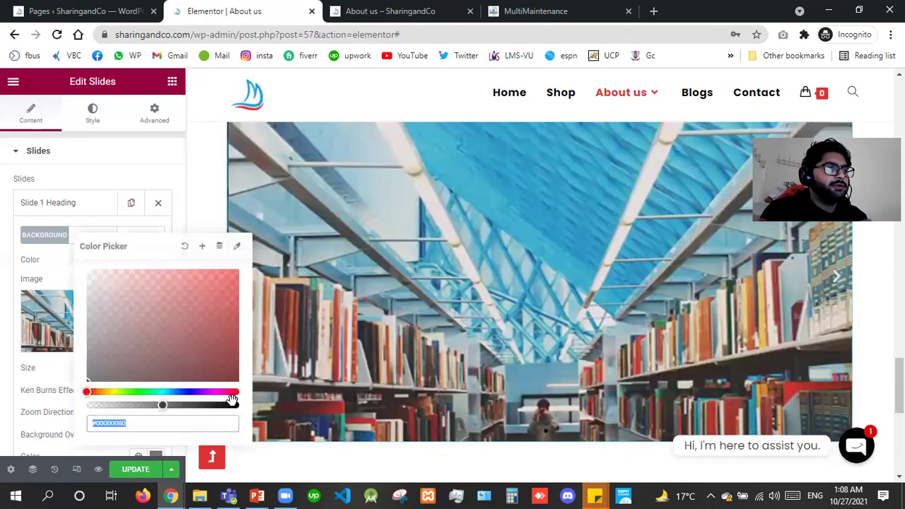
pyautogui.click(232, 401)
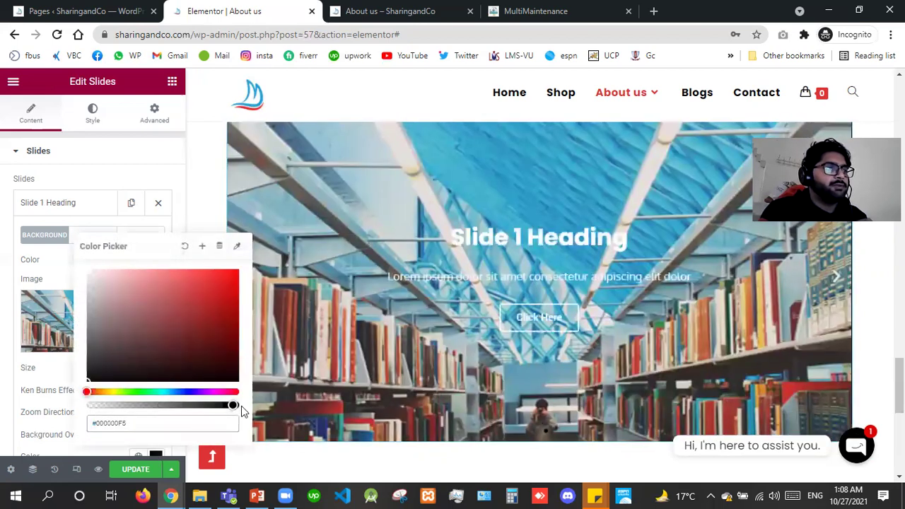
pyautogui.click(251, 283)
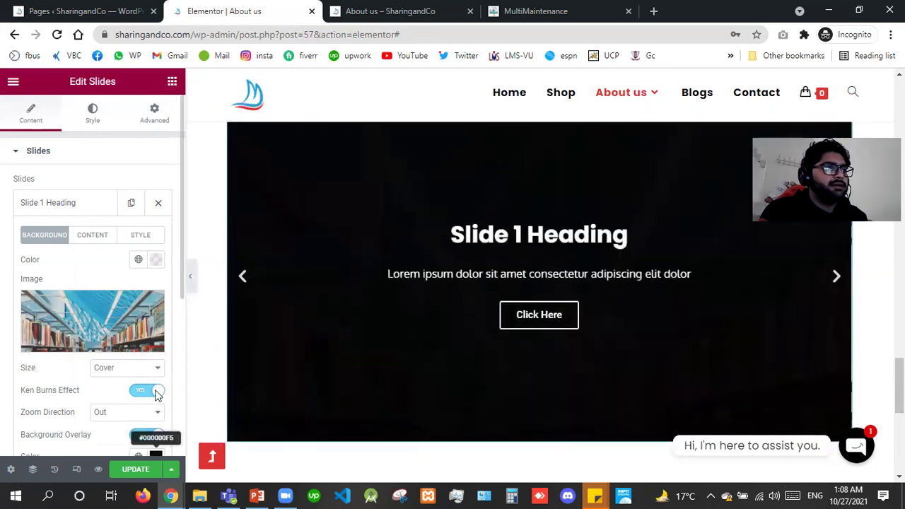
pyautogui.click(156, 455)
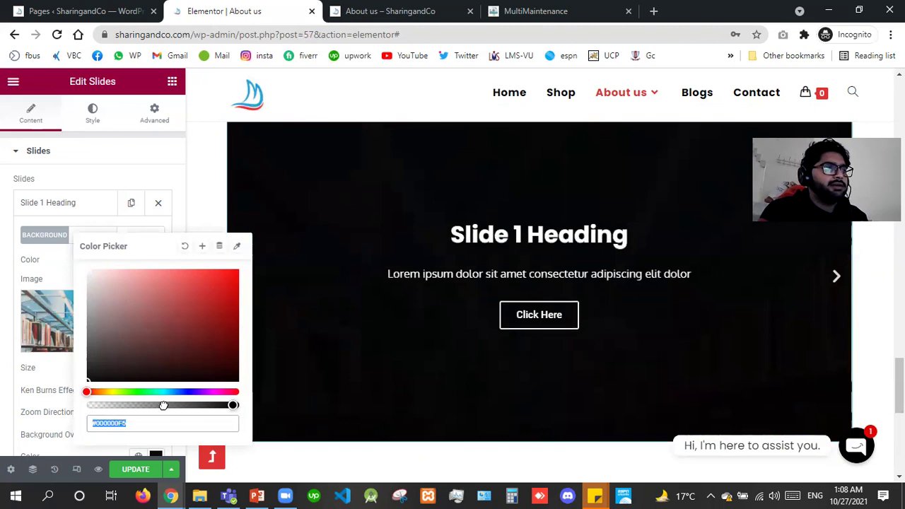
pyautogui.click(190, 405)
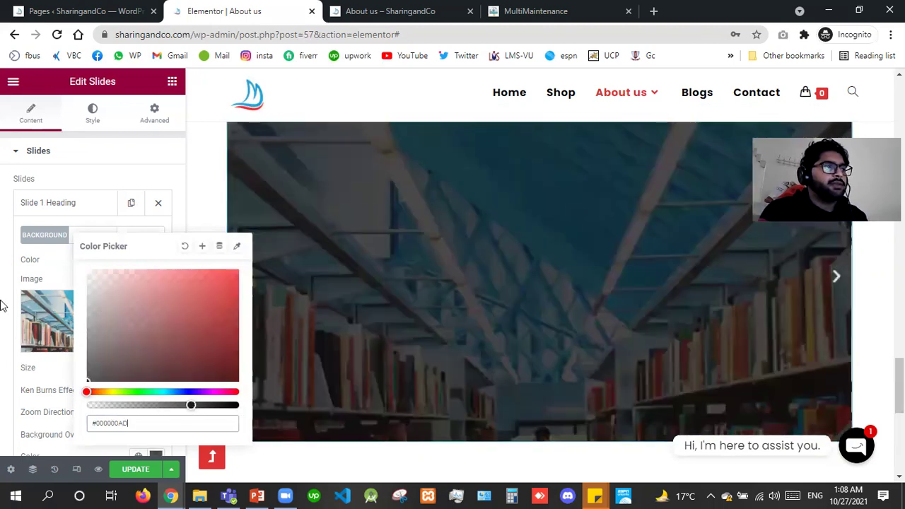
pyautogui.click(2, 304)
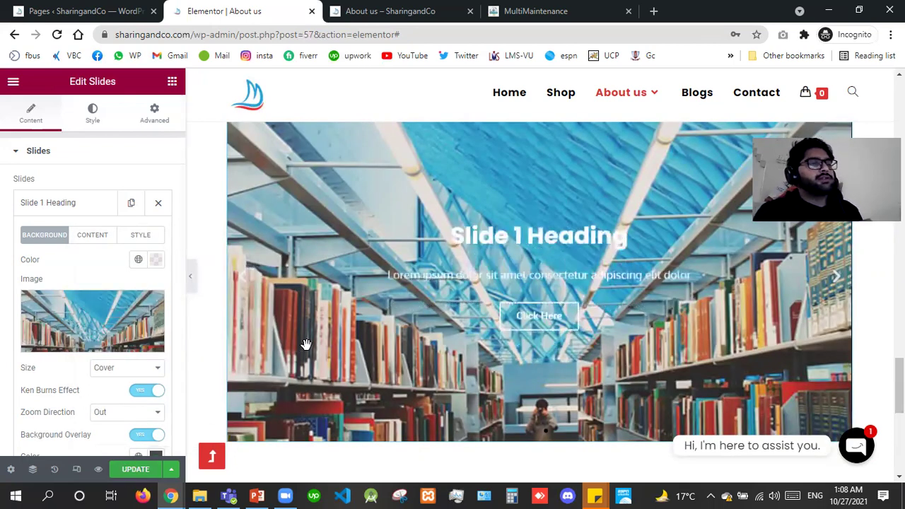
# Delete the Slides widget from below the contact form.
pyautogui.rightClick(353, 386)
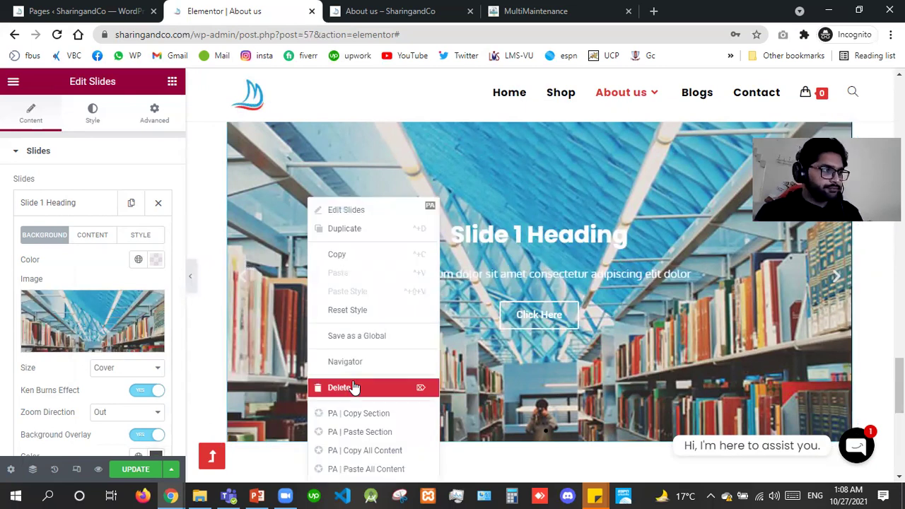
pyautogui.click(354, 388)
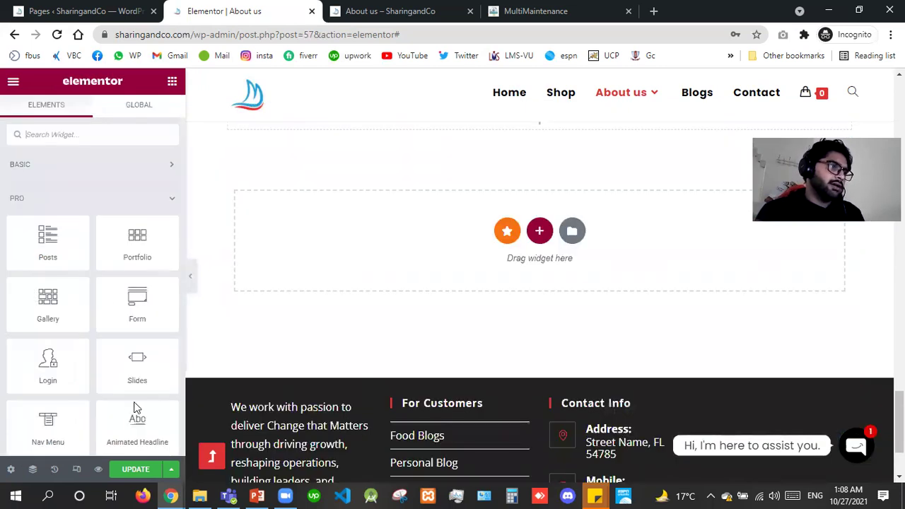
pyautogui.moveTo(55, 391); pyautogui.dragTo(400, 125)
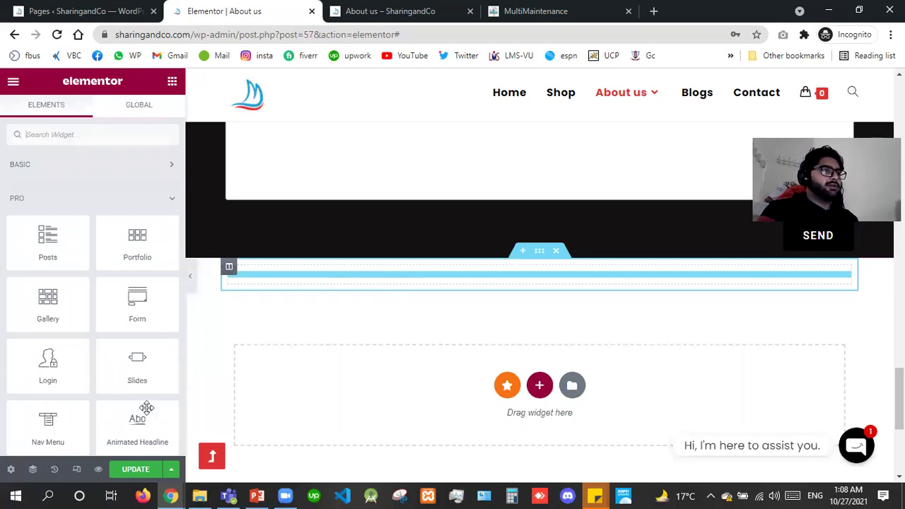
# Add a Nav Menu widget showing Main menu with items aligned to Stretch.
pyautogui.moveTo(47, 423); pyautogui.dragTo(314, 273)
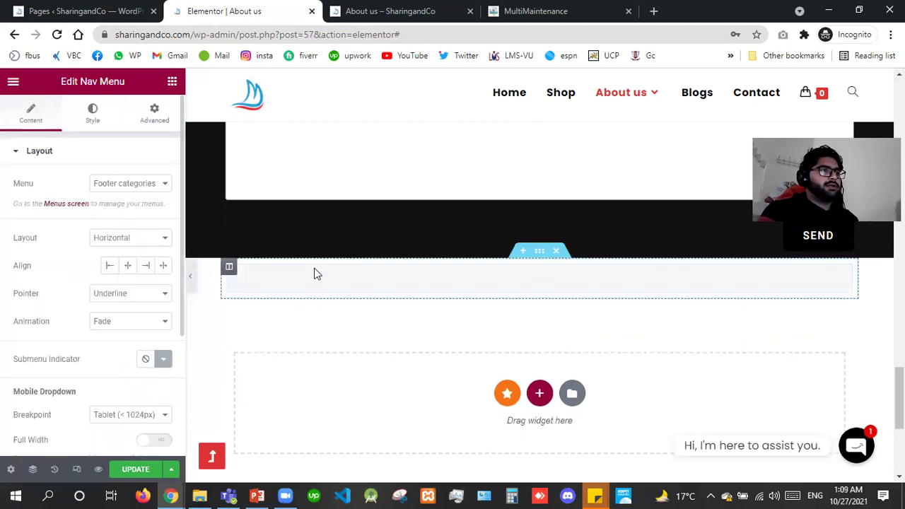
pyautogui.click(132, 185)
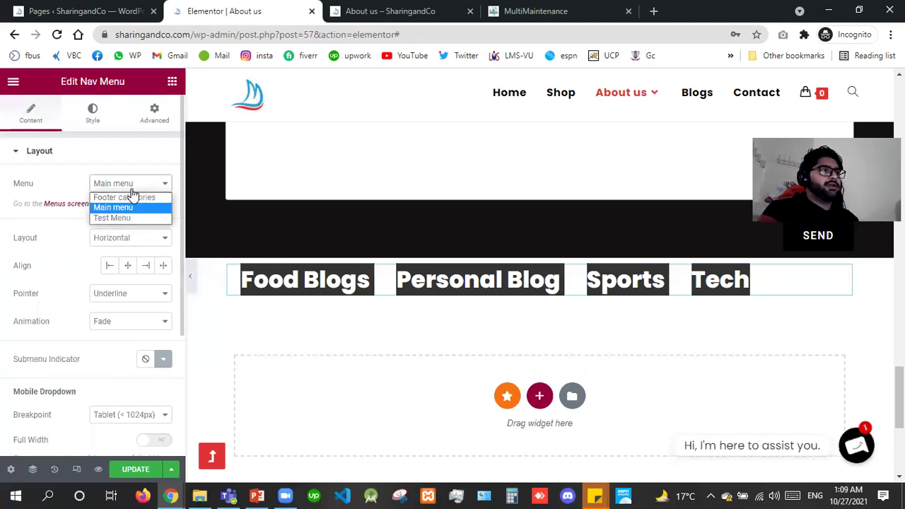
pyautogui.click(132, 189)
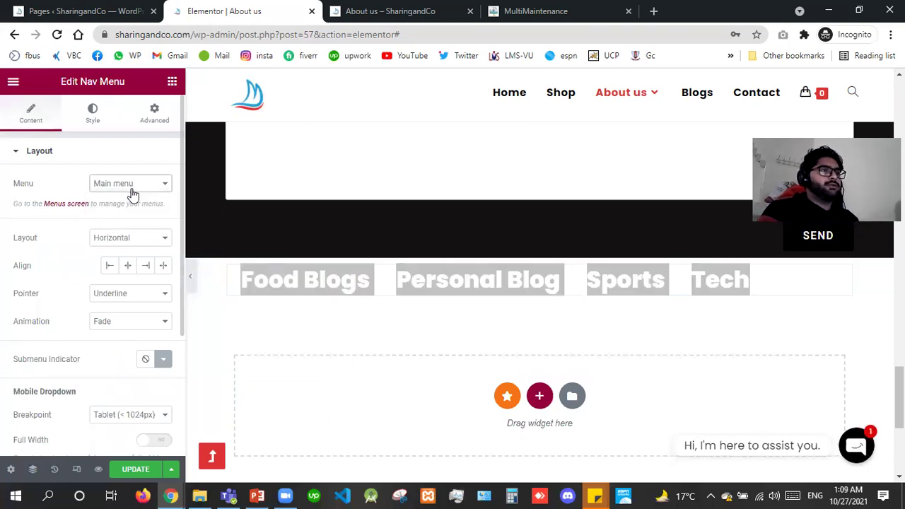
pyautogui.click(128, 268)
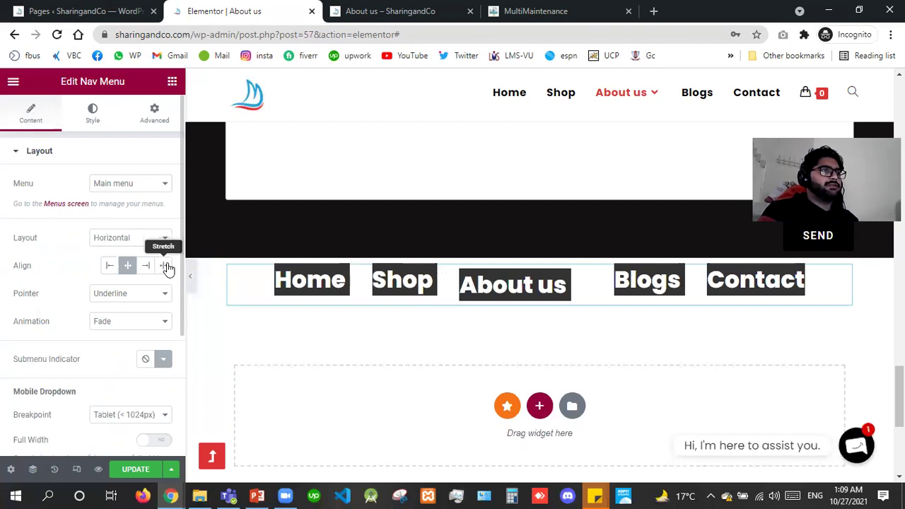
pyautogui.click(166, 266)
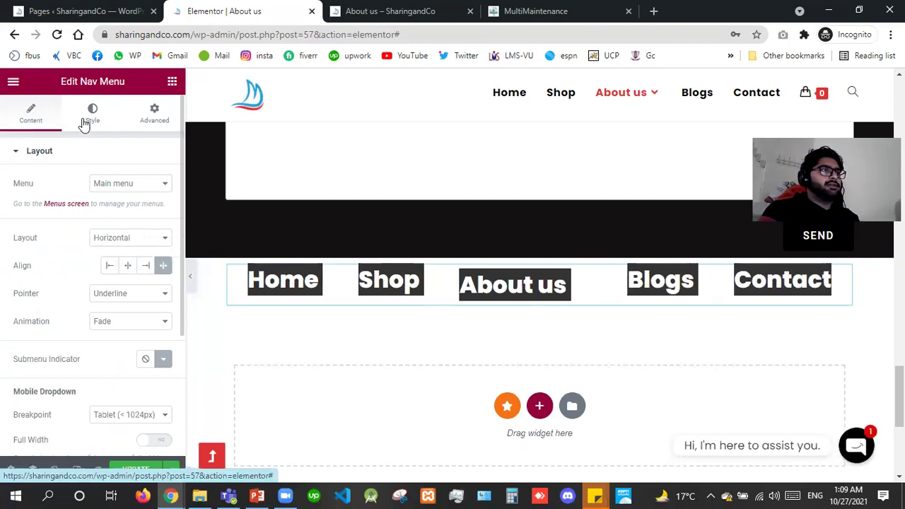
pyautogui.click(84, 124)
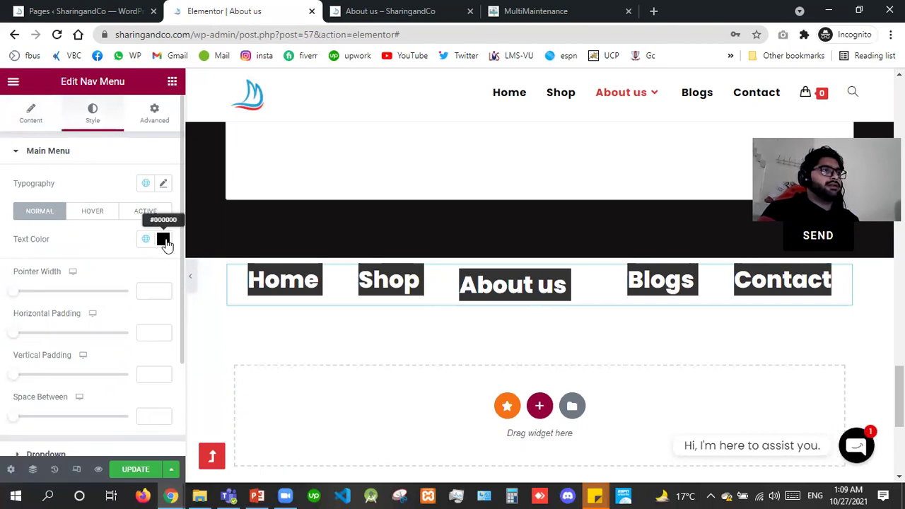
# Inspect the menu text colour, leaving it unchanged.
pyautogui.click(163, 241)
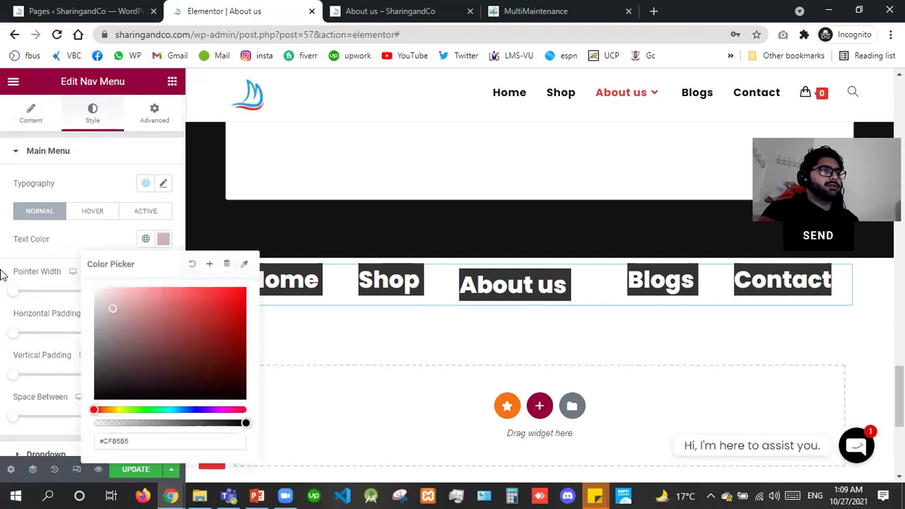
pyautogui.click(99, 216)
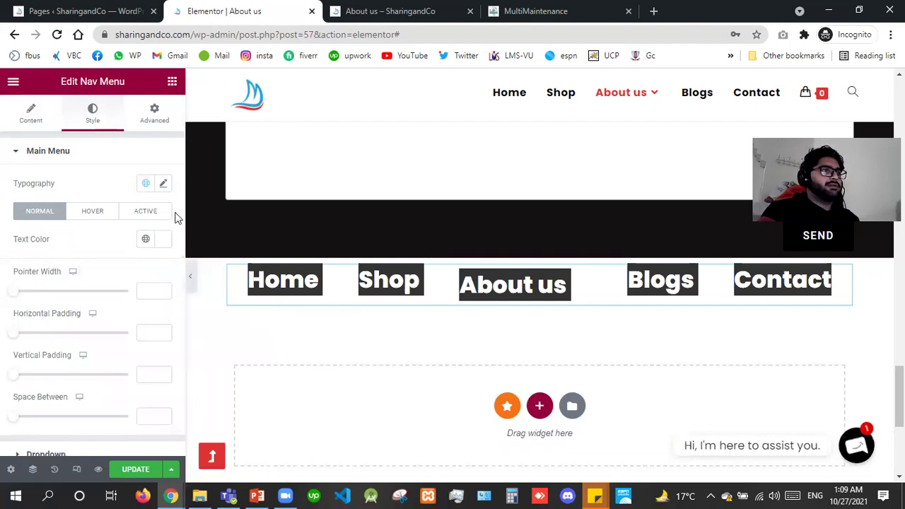
pyautogui.scroll(-3, 132, 274)
pyautogui.moveTo(97, 317); pyautogui.dragTo(88, 309)
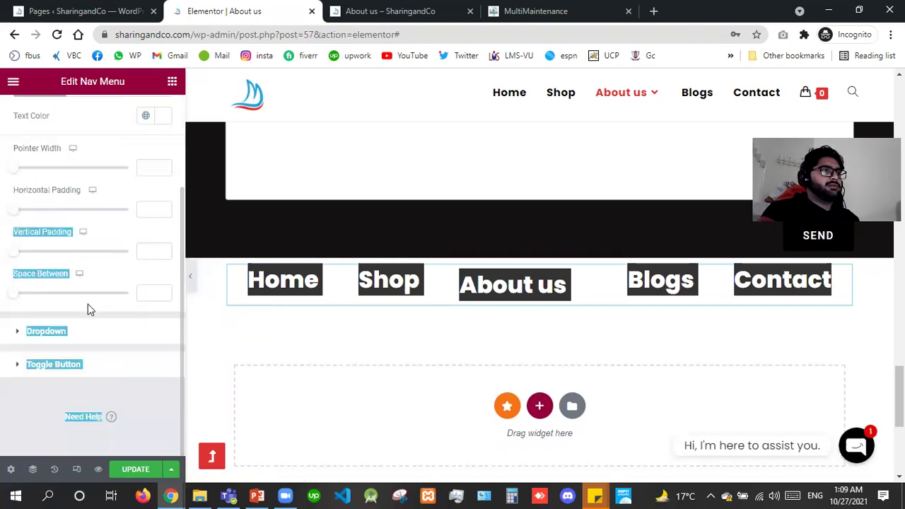
pyautogui.click(89, 309)
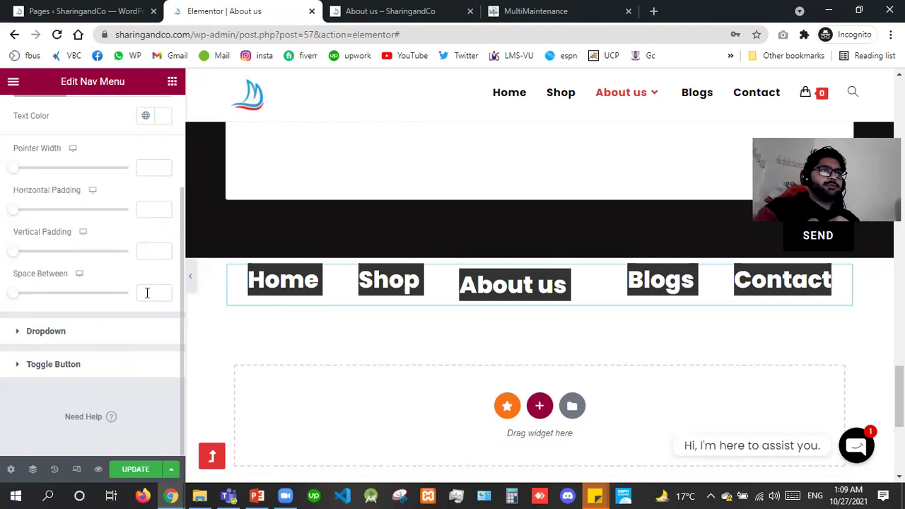
# Set Space Between menu items to 0 and show the Hover-state styling.
pyautogui.click(147, 292)
pyautogui.write('5')
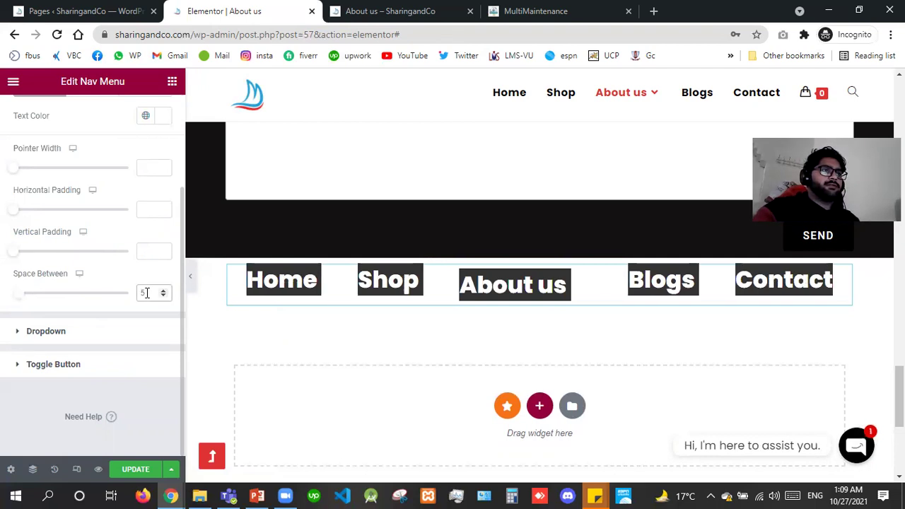
pyautogui.press('BackSpace')
pyautogui.write('0')
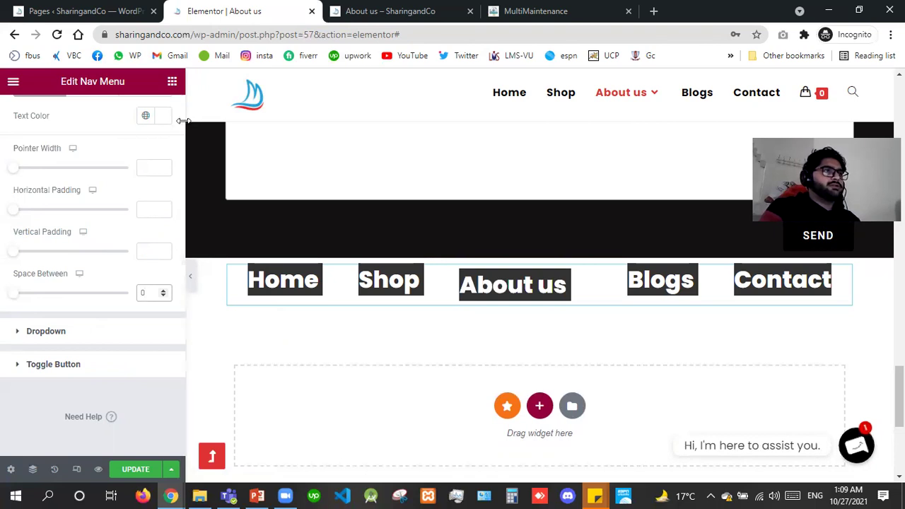
pyautogui.scroll(2, 102, 223)
pyautogui.click(97, 214)
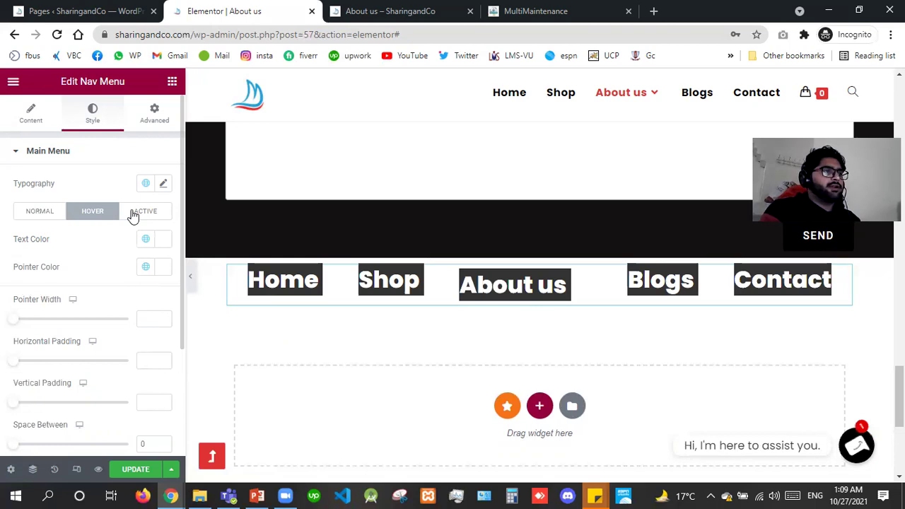
# Try Dropdown and Vertical menu layouts, then return to Horizontal.
pyautogui.click(12, 128)
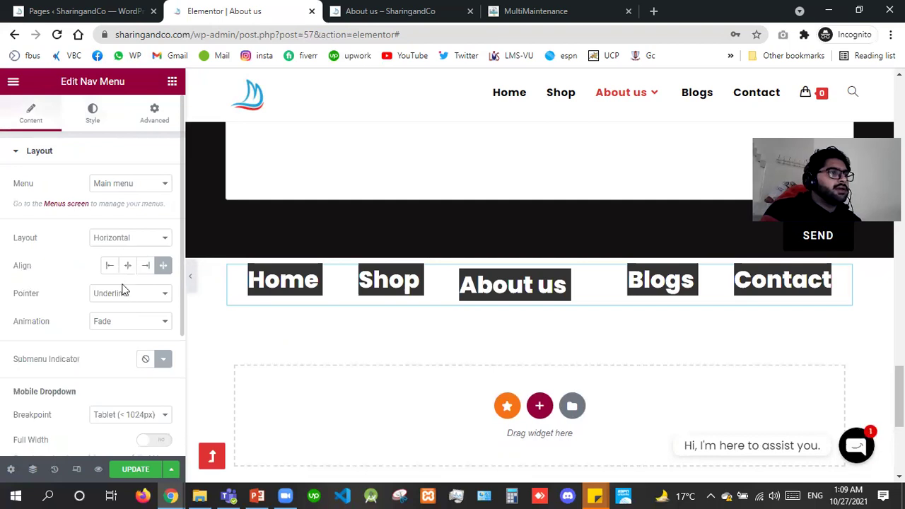
pyautogui.click(111, 242)
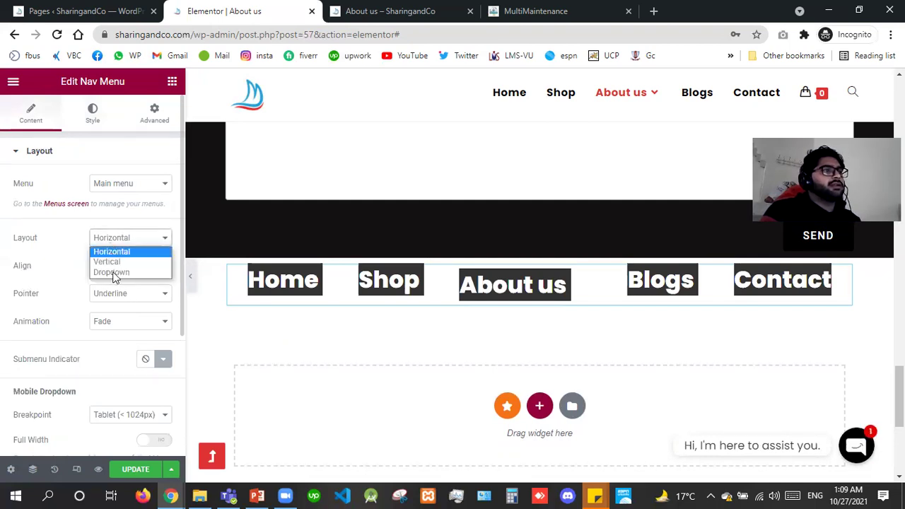
pyautogui.click(112, 272)
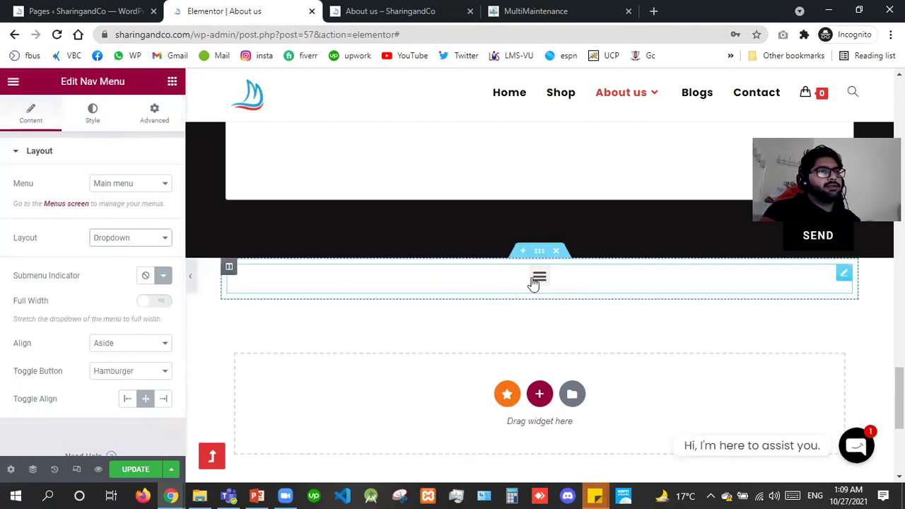
pyautogui.click(535, 281)
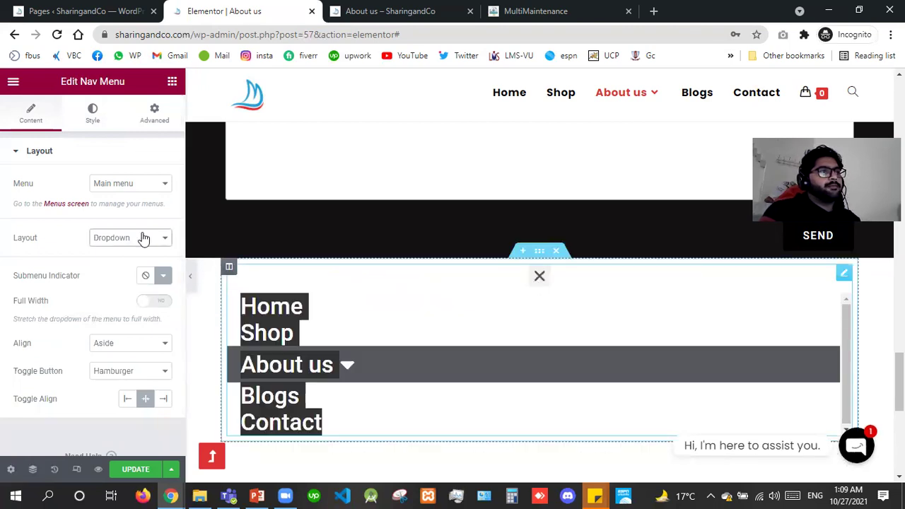
pyautogui.click(120, 239)
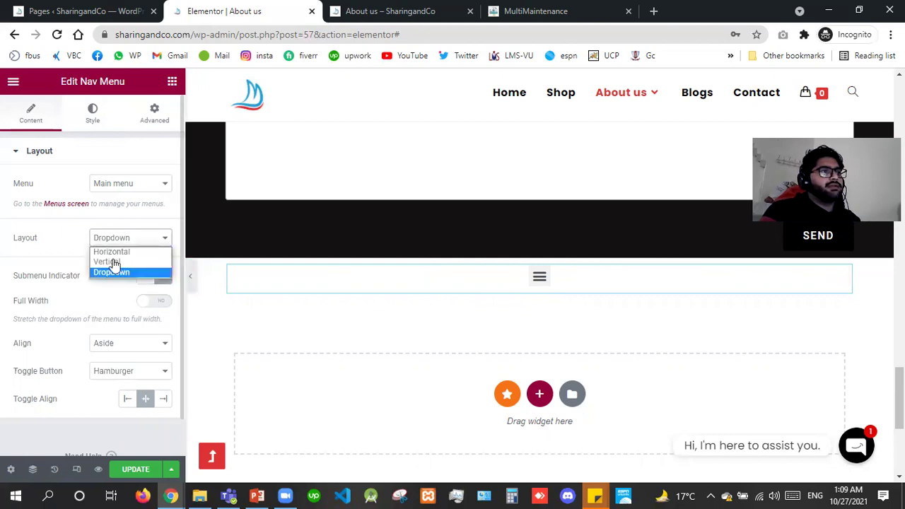
pyautogui.press('Return')
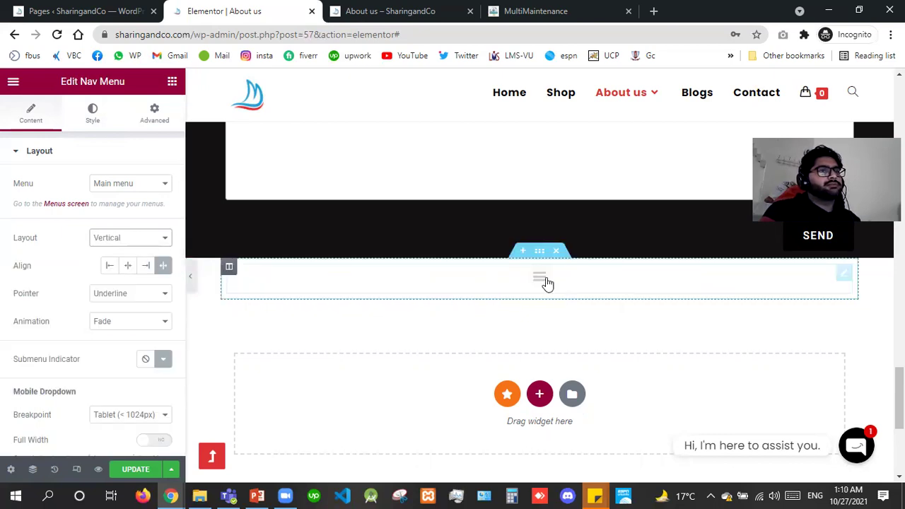
pyautogui.click(122, 244)
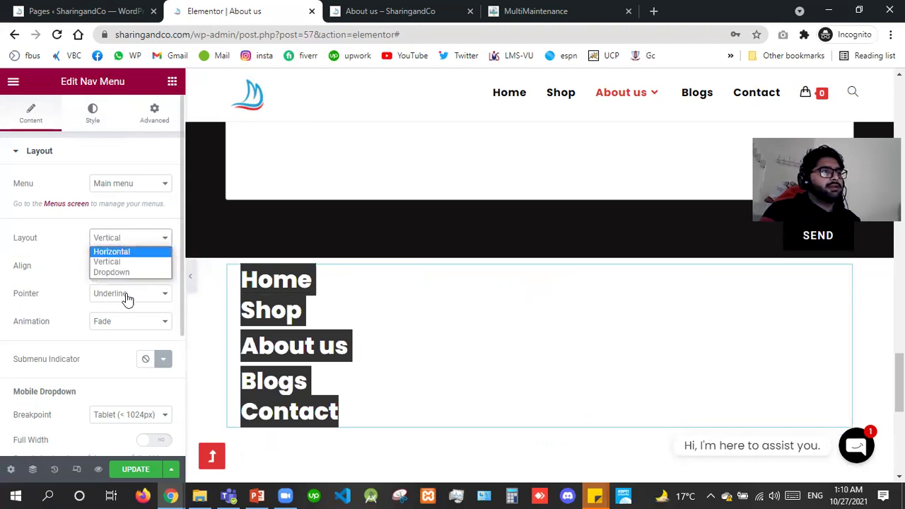
pyautogui.press('Return')
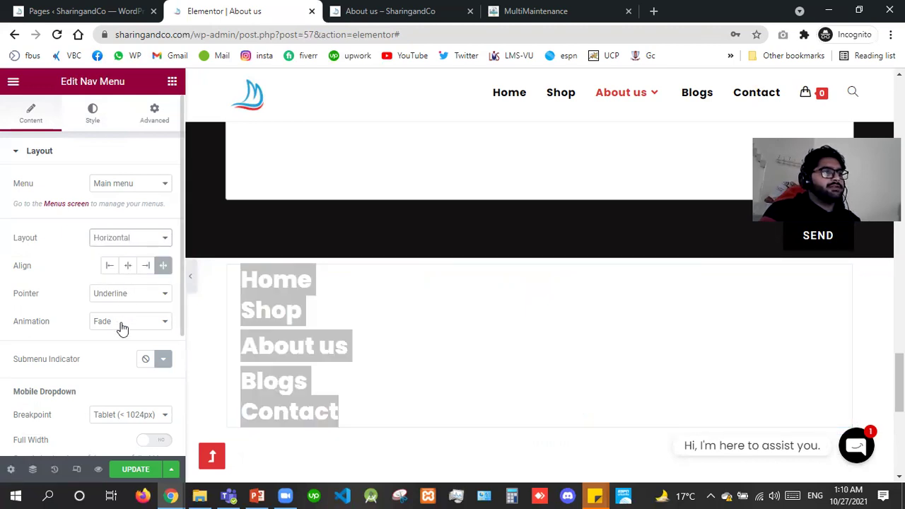
# Change the nav menu animation to Grow.
pyautogui.click(122, 324)
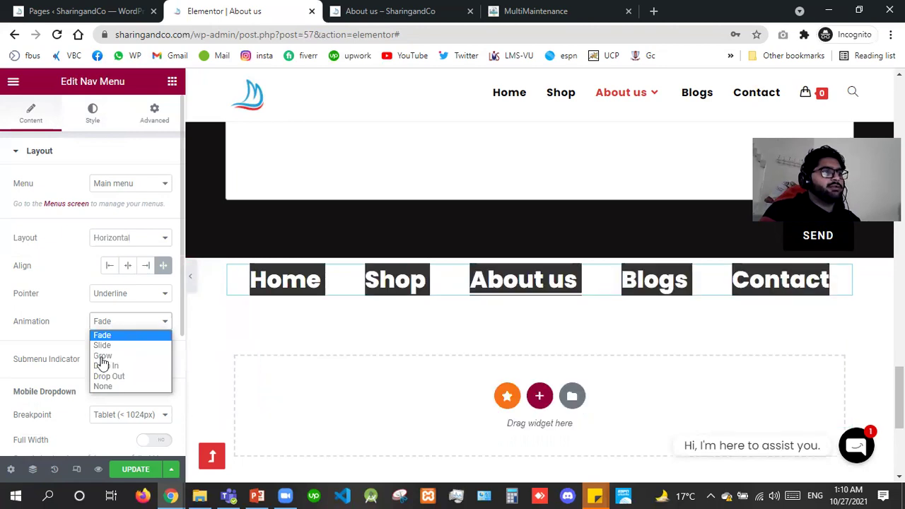
pyautogui.press('Escape')
pyautogui.press('Down')
pyautogui.press('Down')
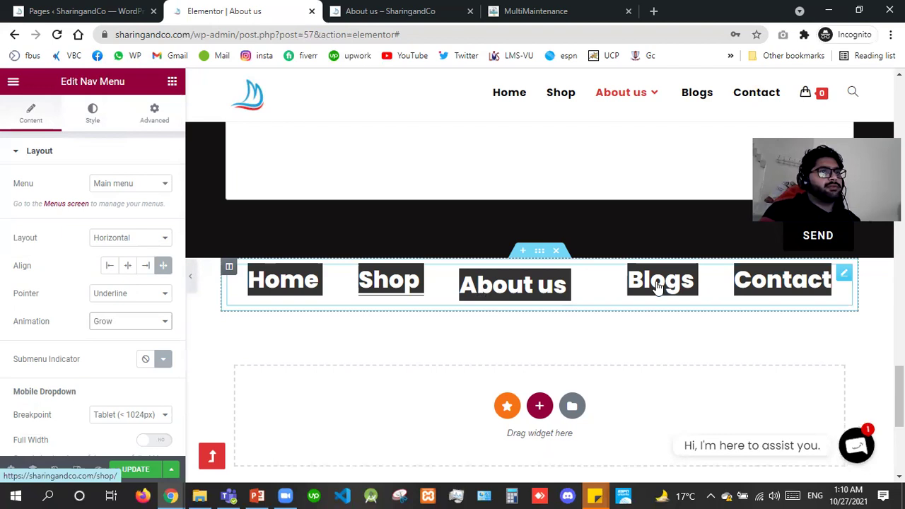
# Keep the default submenu indicator icon and set Breakpoint to Mobile (< 767px).
pyautogui.click(167, 358)
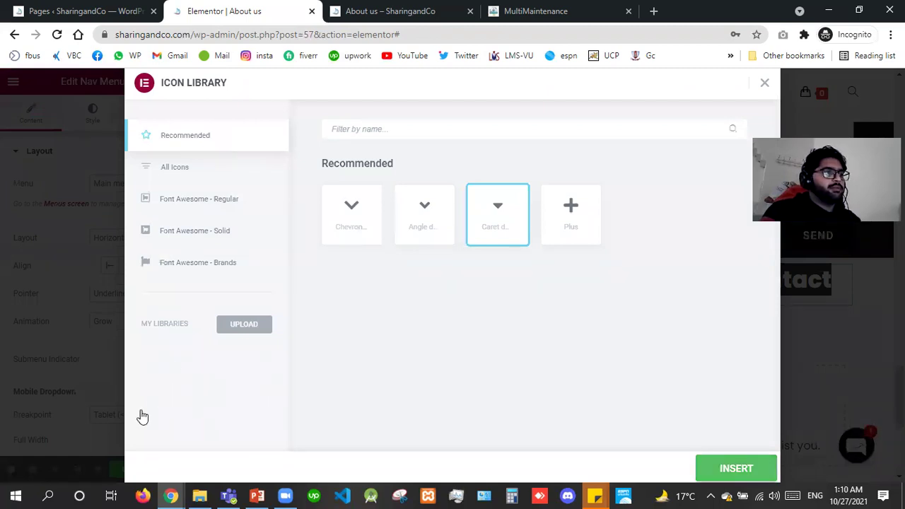
pyautogui.press('Escape')
pyautogui.click(114, 420)
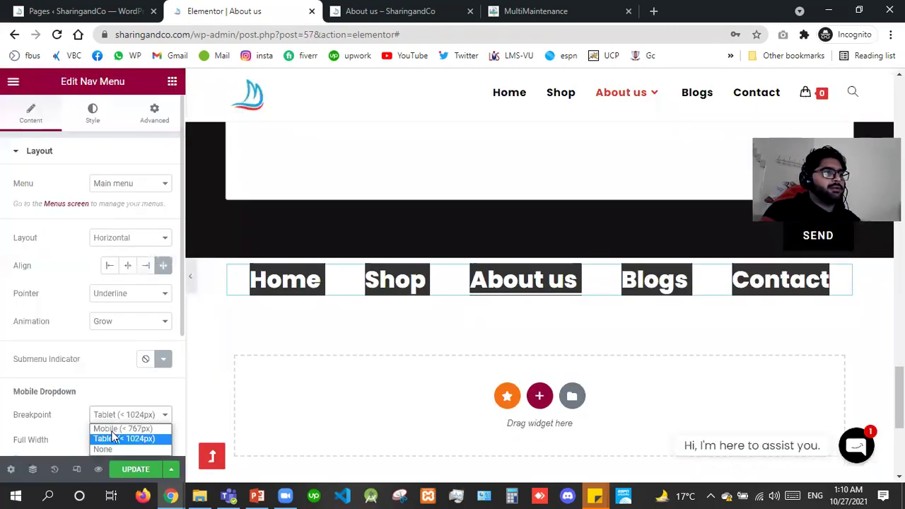
pyautogui.click(112, 429)
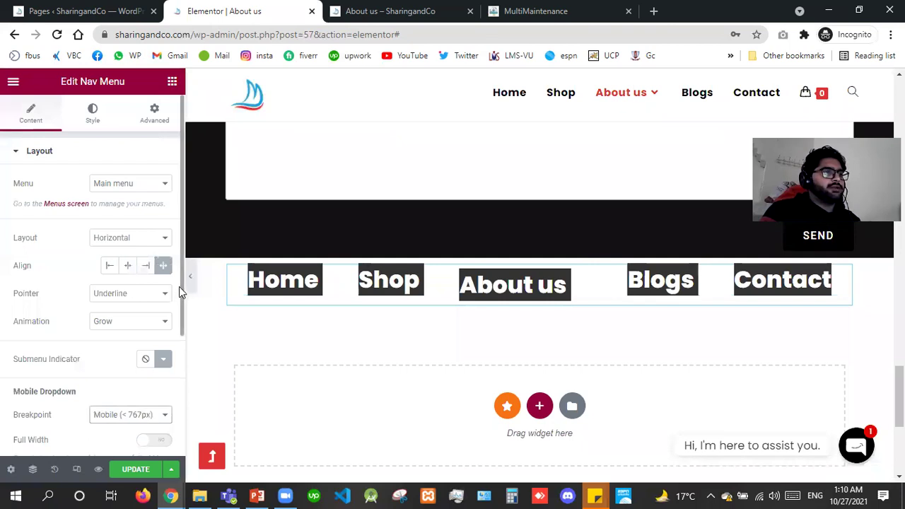
# Switch Full Width on for the mobile dropdown.
pyautogui.moveTo(179, 287); pyautogui.dragTo(175, 325)
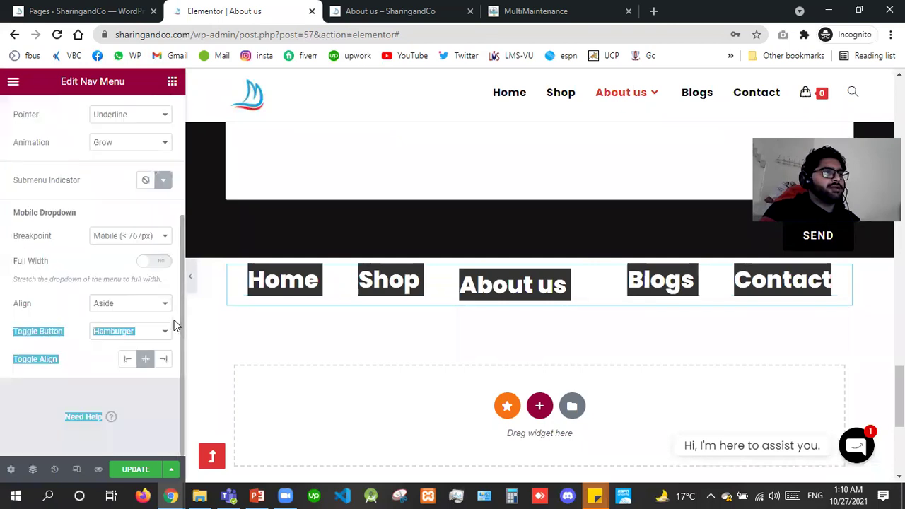
pyautogui.click(115, 268)
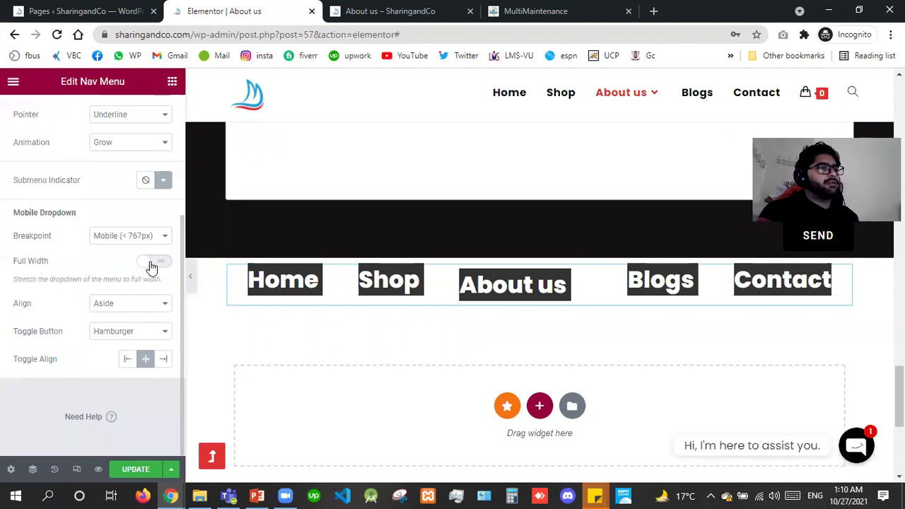
pyautogui.click(151, 263)
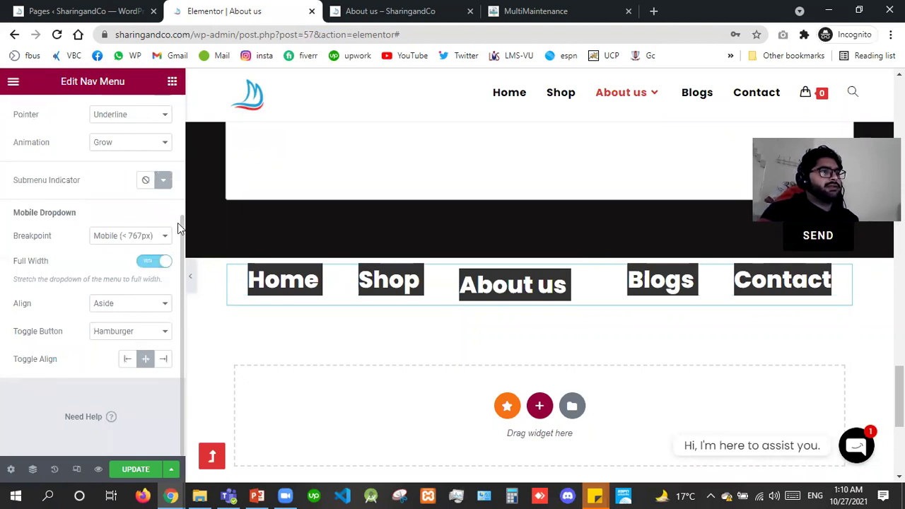
pyautogui.moveTo(180, 163); pyautogui.dragTo(93, 127)
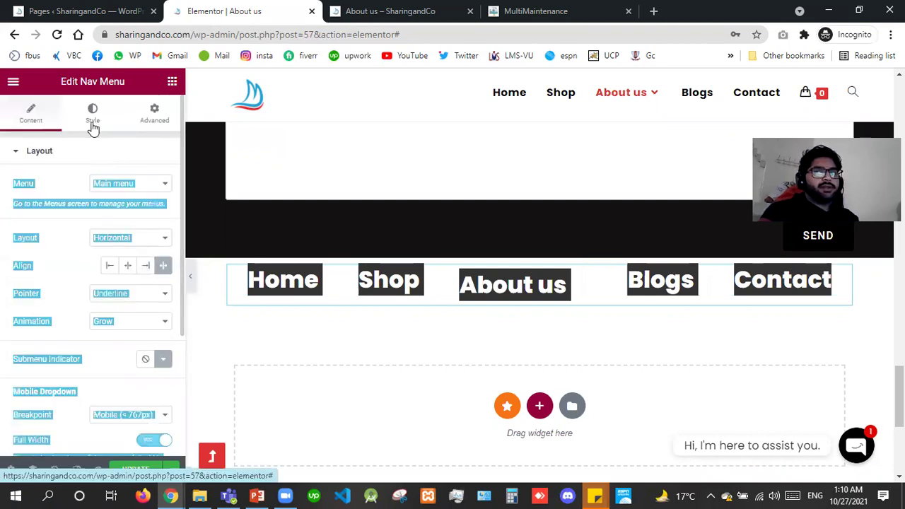
# Check the nav menu's Active style settings, then delete the Nav Menu widget.
pyautogui.click(93, 127)
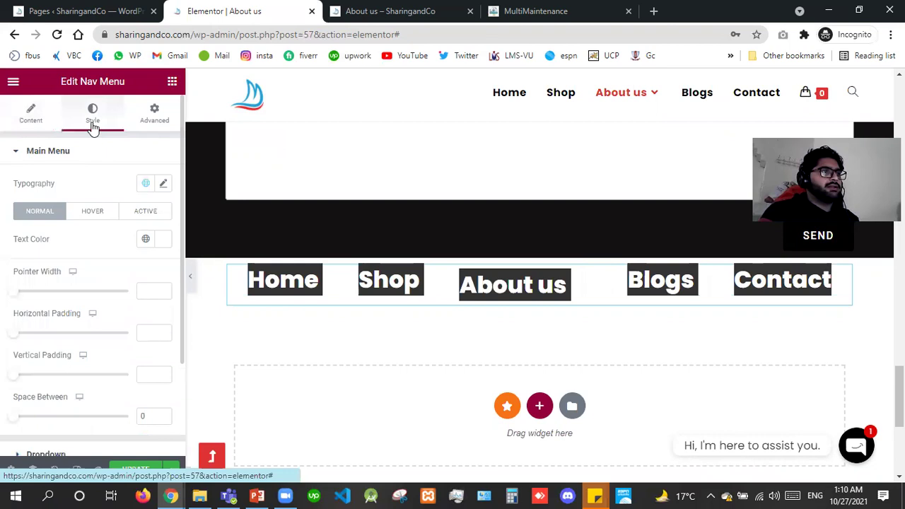
pyautogui.click(135, 214)
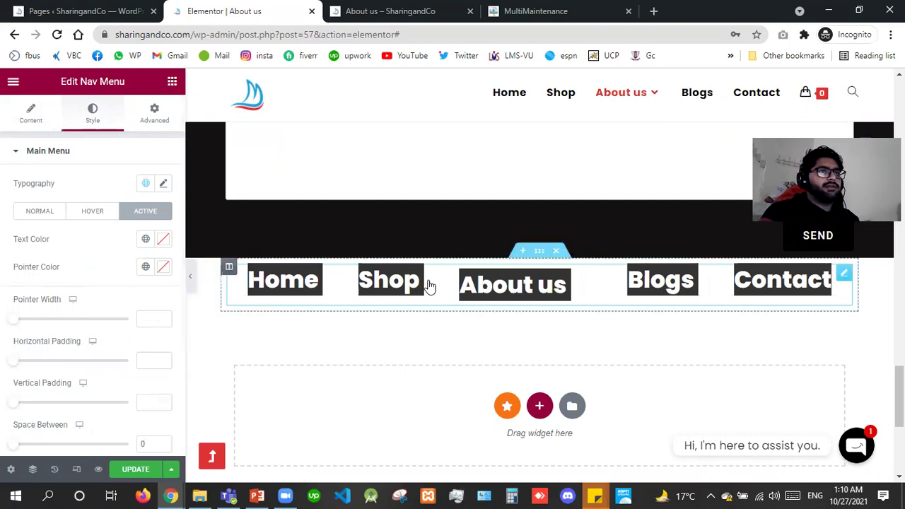
pyautogui.moveTo(549, 283)
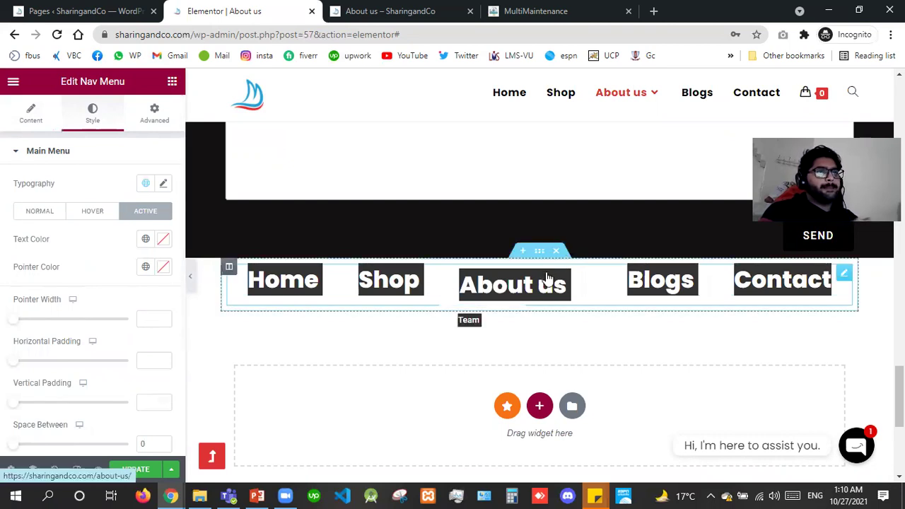
pyautogui.rightClick(577, 387)
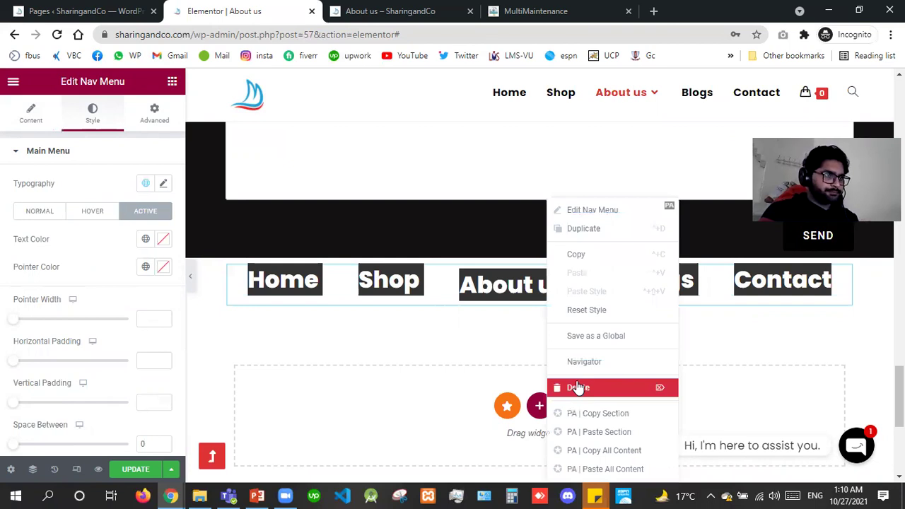
pyautogui.press('Delete')
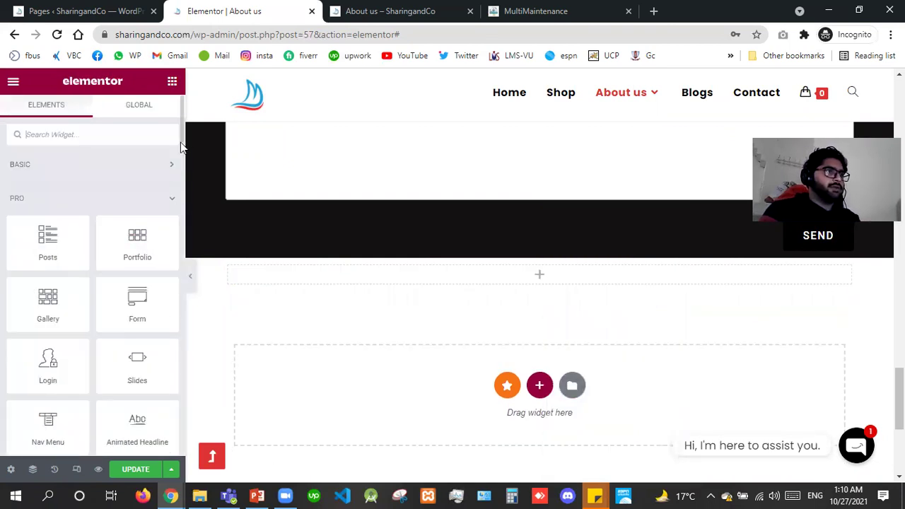
# Add an Animated Headline below the contact form with the Underline Zigzag highlight shape.
pyautogui.scroll(-3, 173, 184)
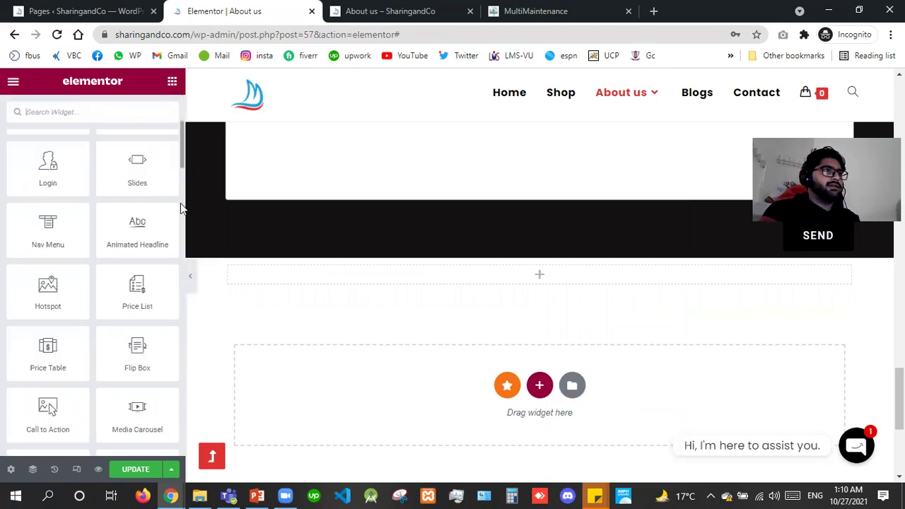
pyautogui.scroll(-2, 181, 198)
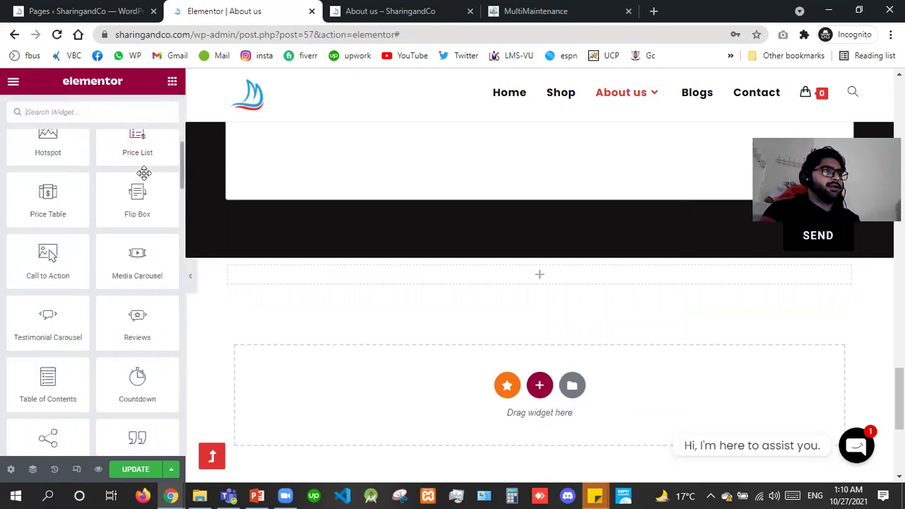
pyautogui.scroll(2, 145, 173)
pyautogui.moveTo(136, 174); pyautogui.dragTo(467, 281)
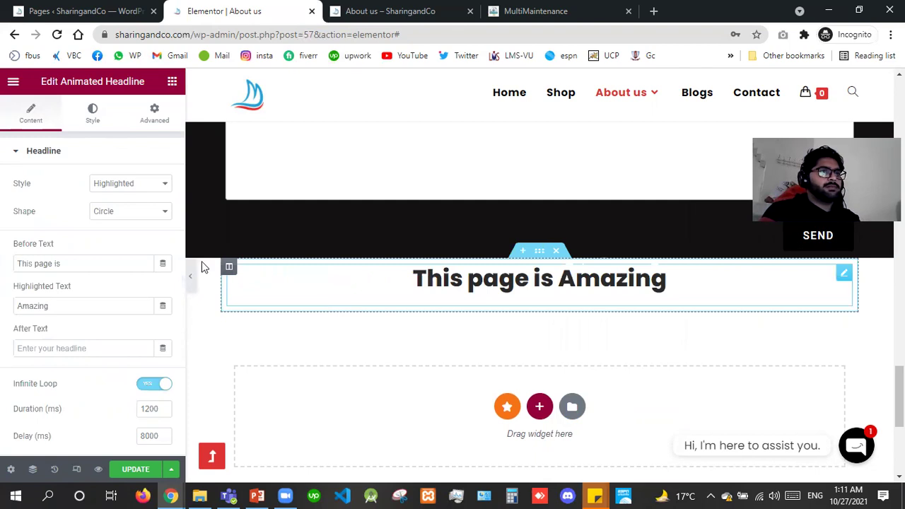
pyautogui.click(125, 217)
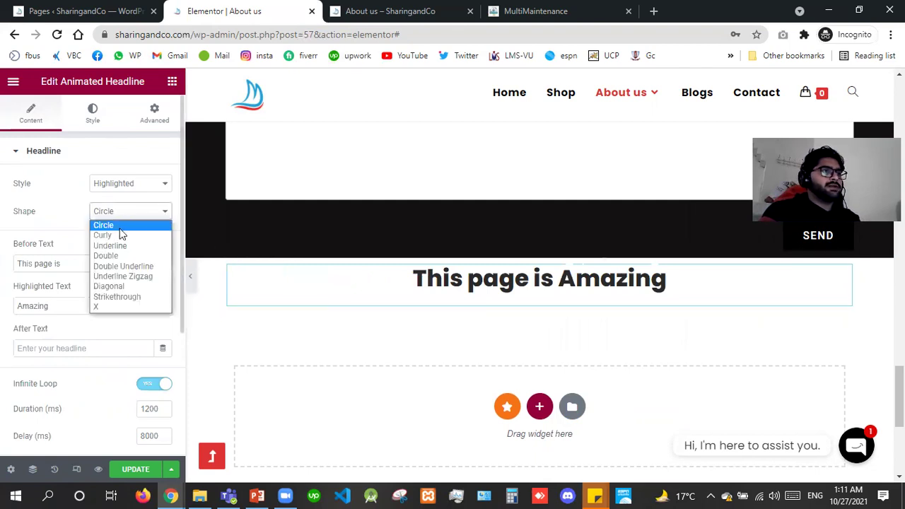
pyautogui.click(121, 276)
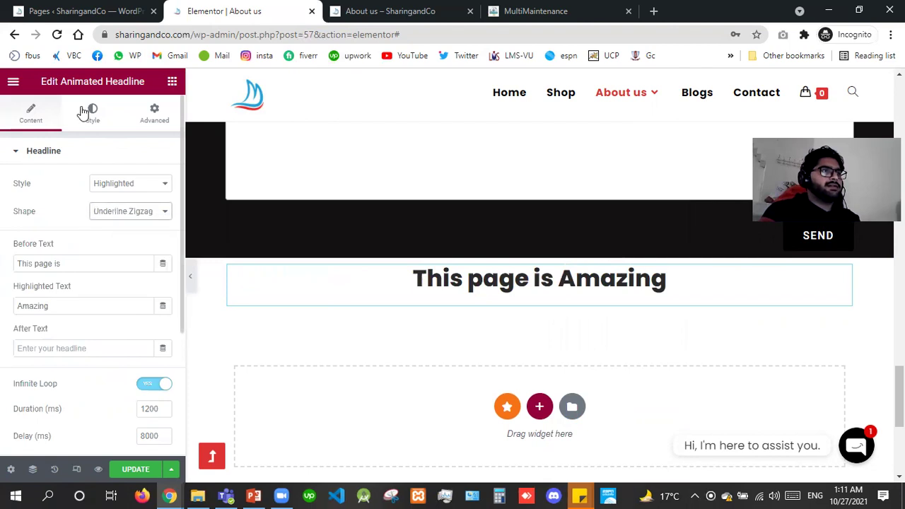
pyautogui.click(84, 113)
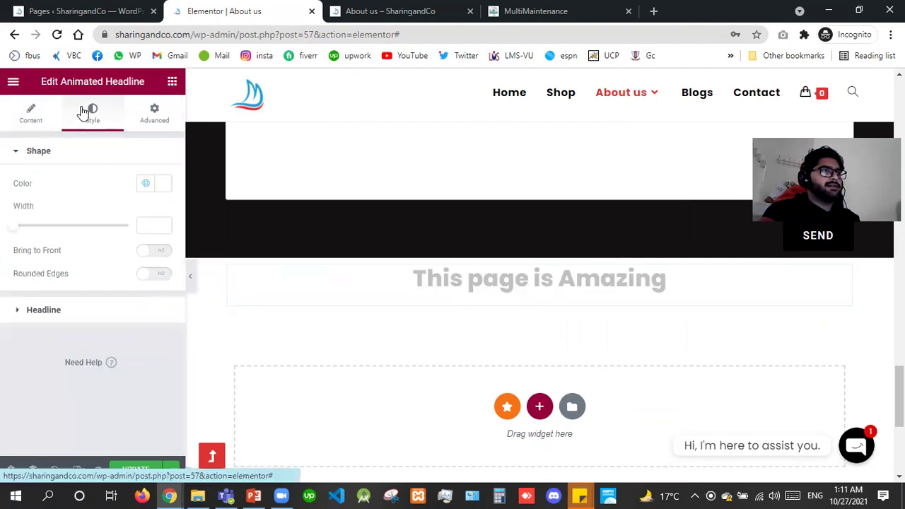
# Color the zigzag underline #21a1d9 and enable Bring to Front and Rounded Edges.
pyautogui.click(162, 186)
pyautogui.click(90, 354)
pyautogui.click(155, 311)
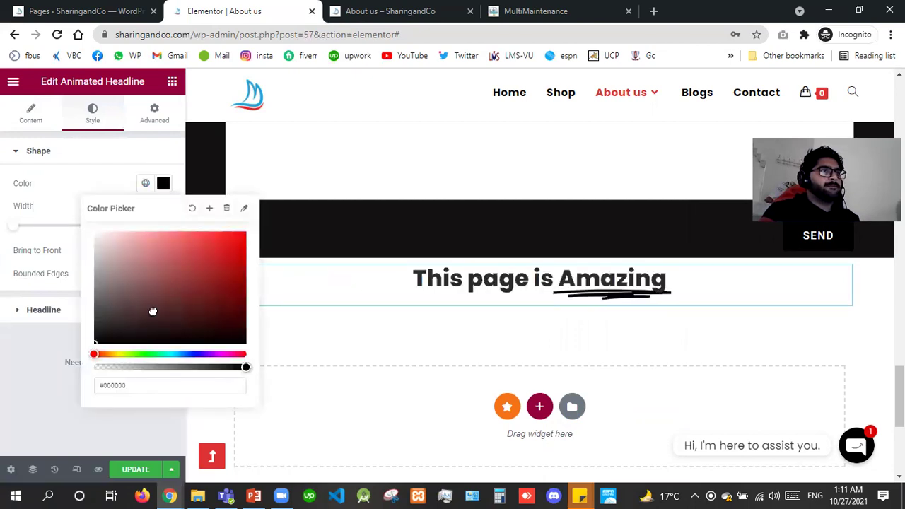
pyautogui.click(244, 242)
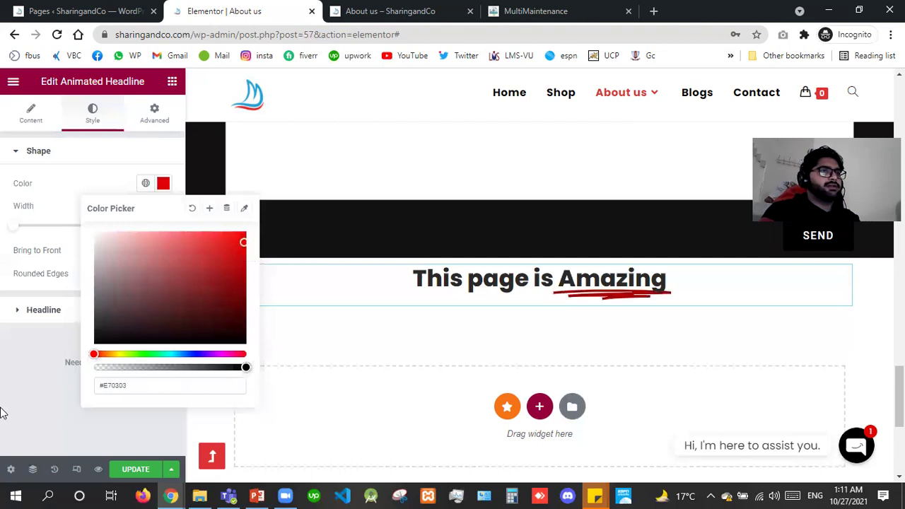
pyautogui.click(3, 413)
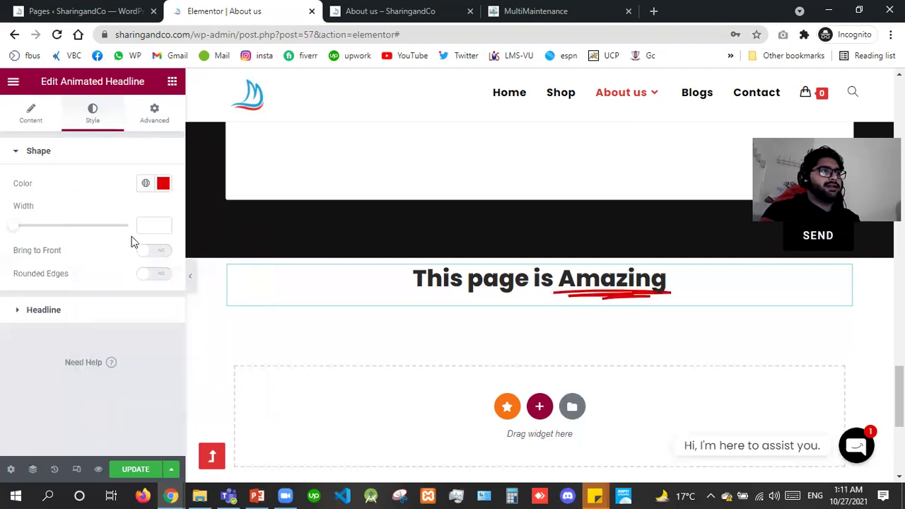
pyautogui.click(155, 277)
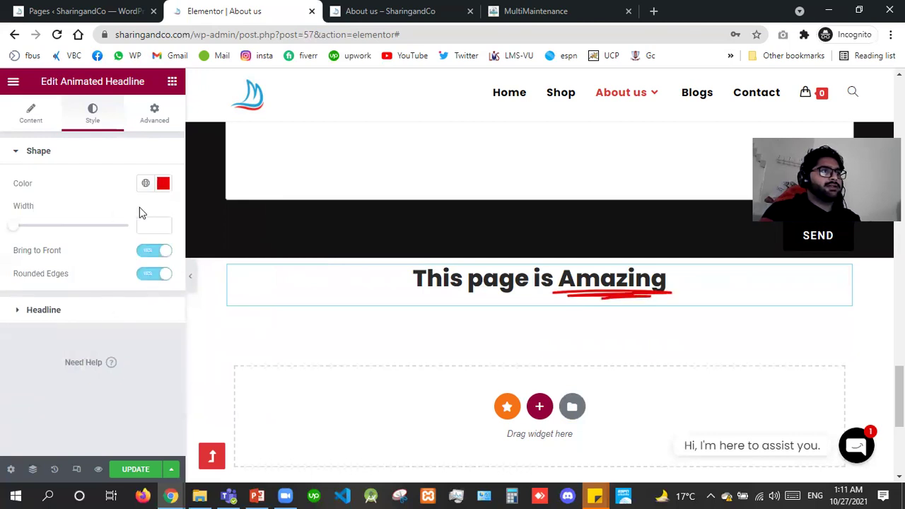
pyautogui.click(163, 186)
pyautogui.write('#21')
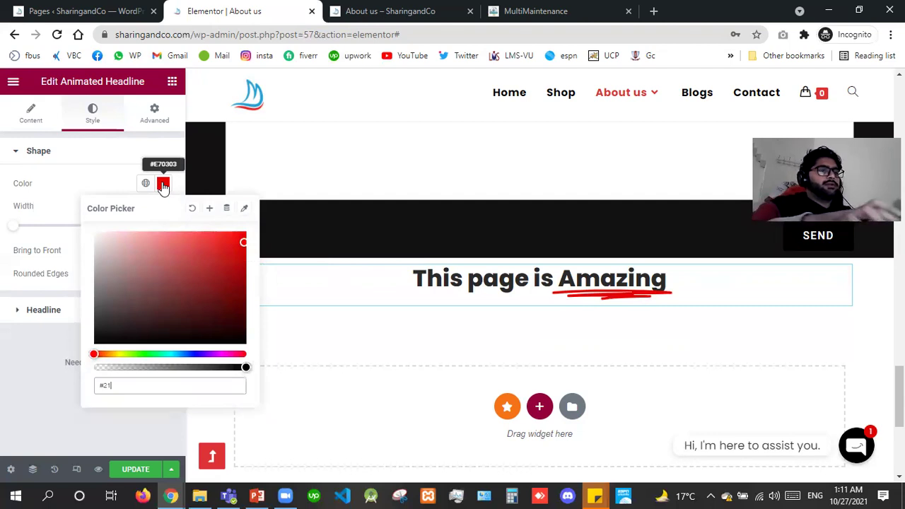
pyautogui.write('a1d9')
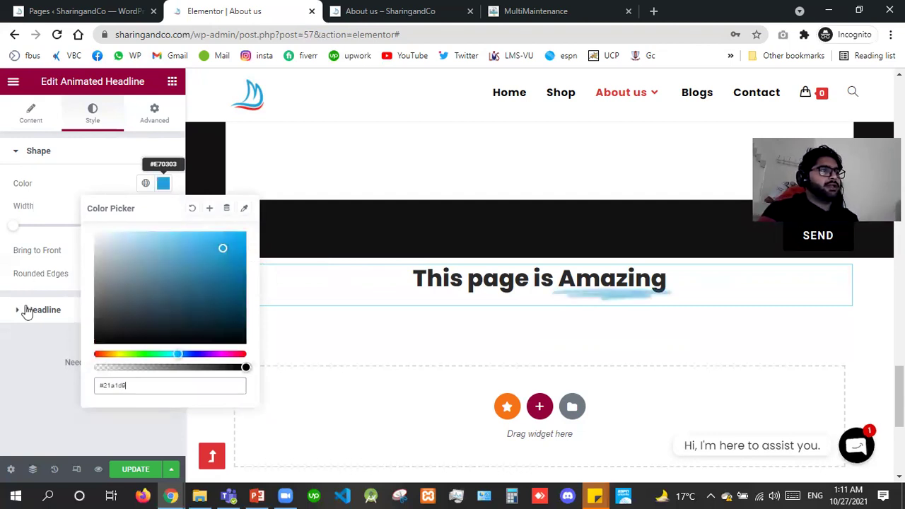
pyautogui.click(24, 325)
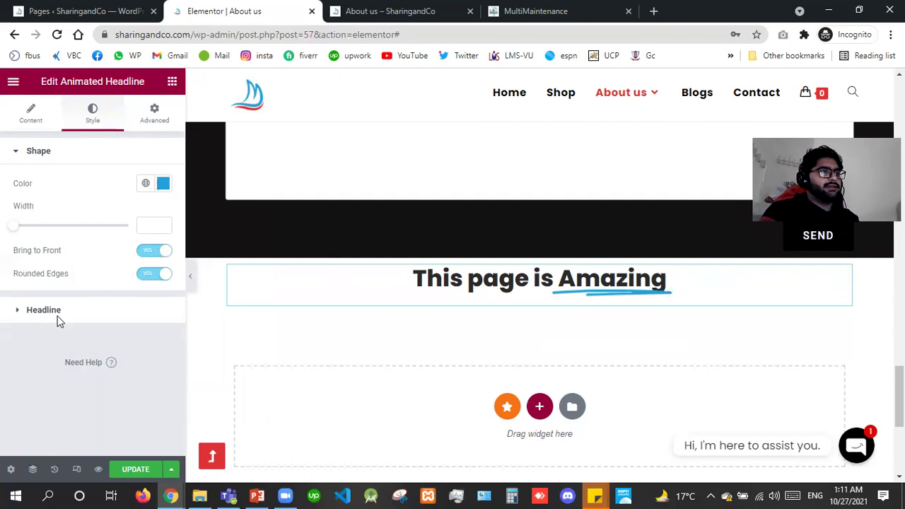
# Reduce the headline typography size from 35 to 30.
pyautogui.click(53, 315)
pyautogui.click(163, 218)
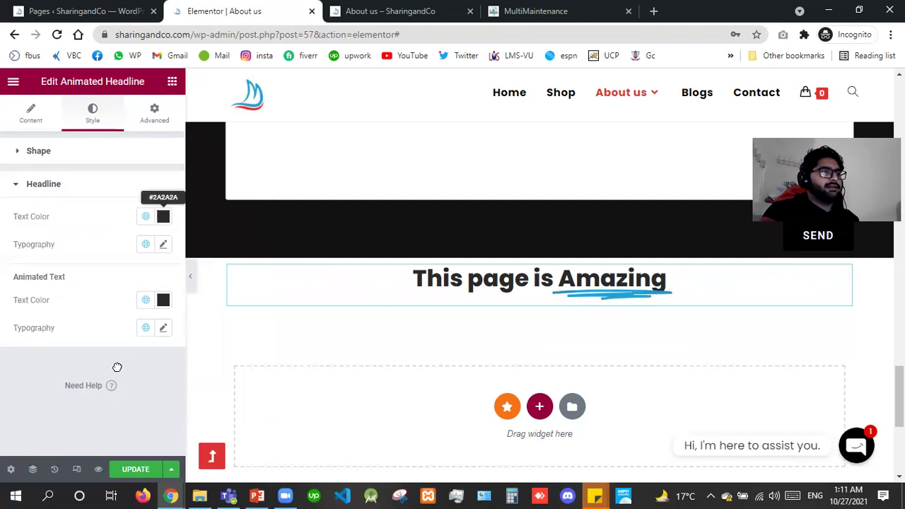
pyautogui.click(20, 406)
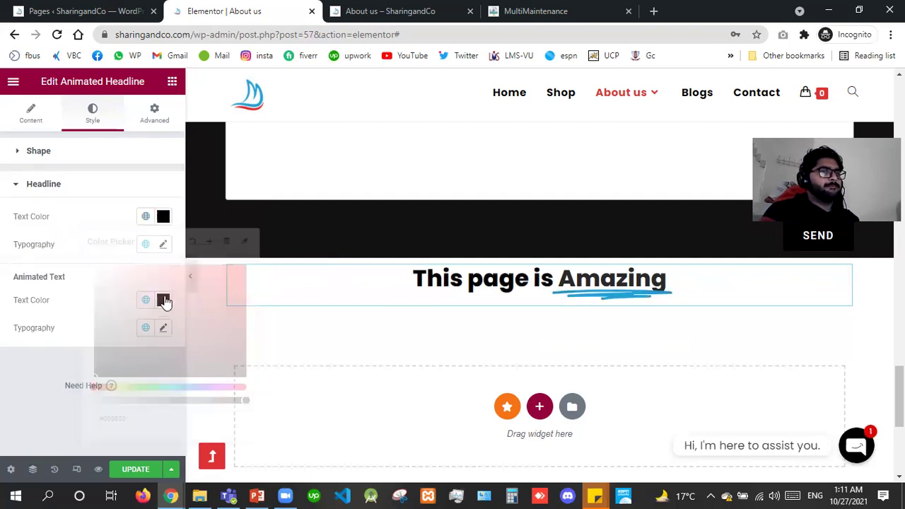
pyautogui.click(149, 217)
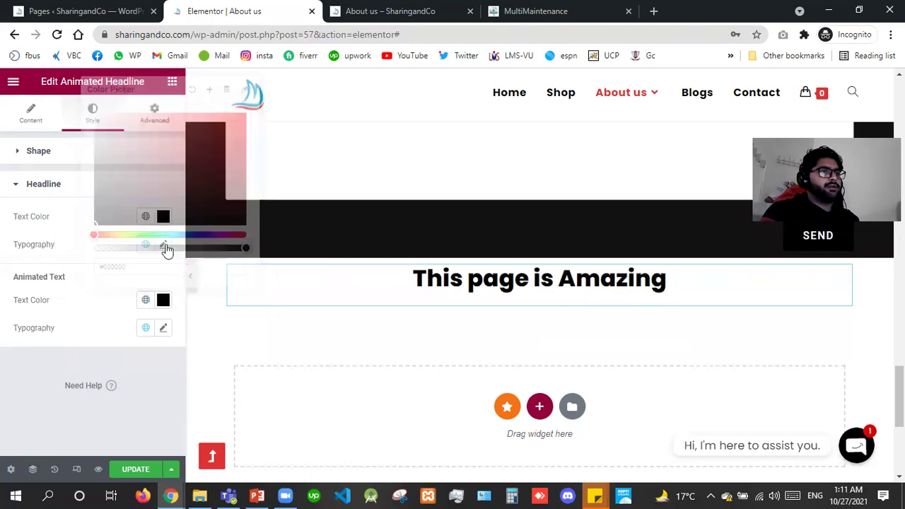
pyautogui.click(163, 244)
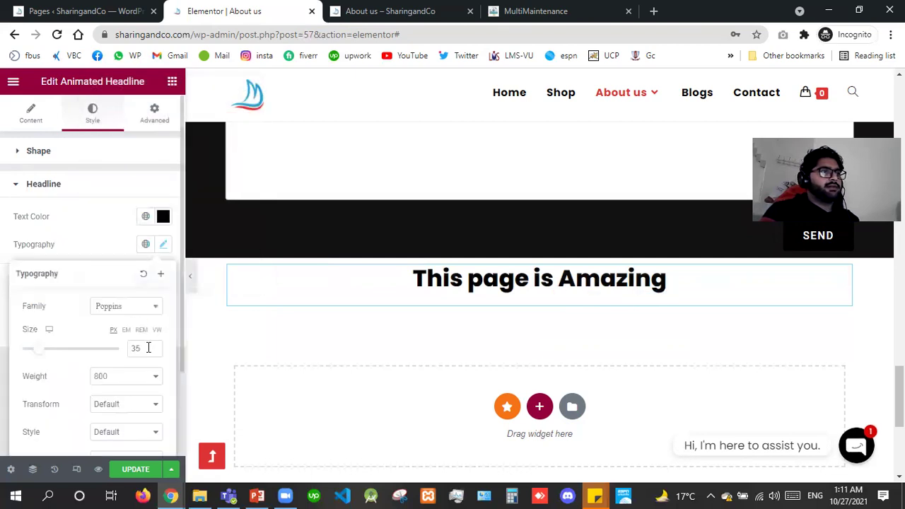
pyautogui.doubleClick(148, 348)
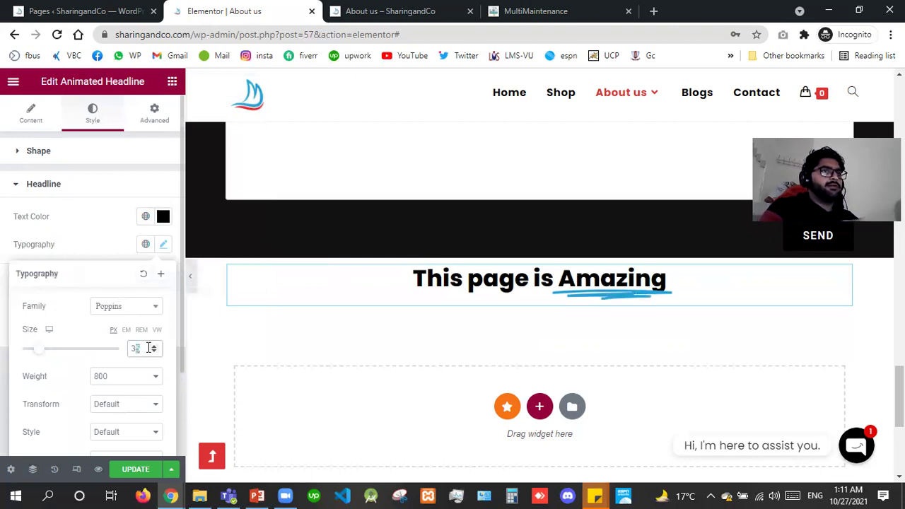
pyautogui.write('30')
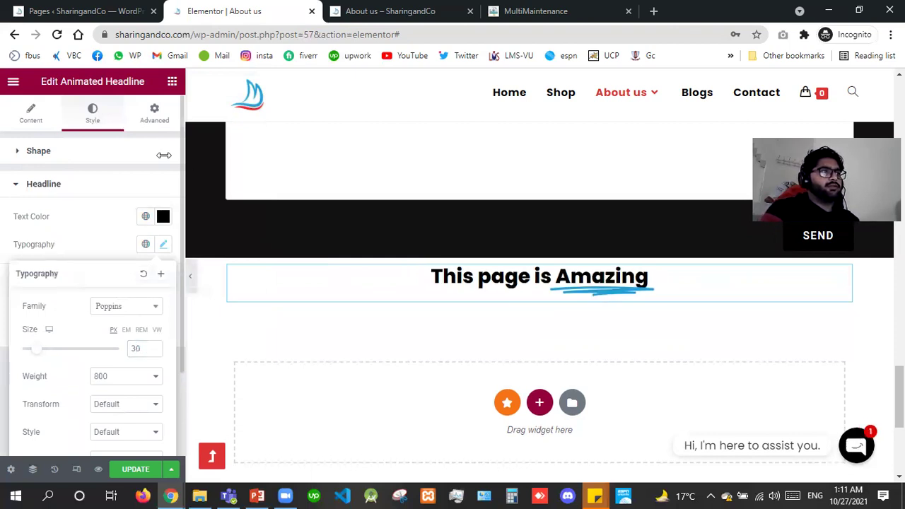
pyautogui.click(31, 116)
pyautogui.click(30, 117)
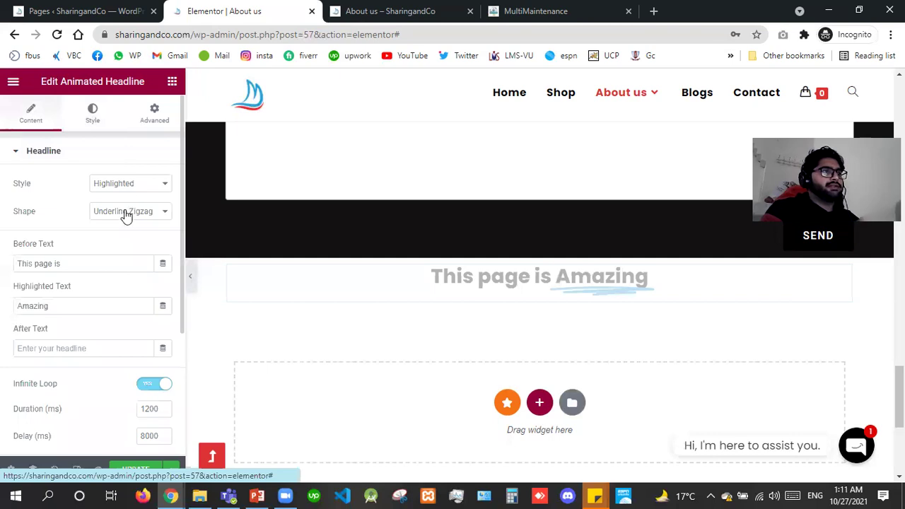
pyautogui.click(125, 212)
pyautogui.press('Up')
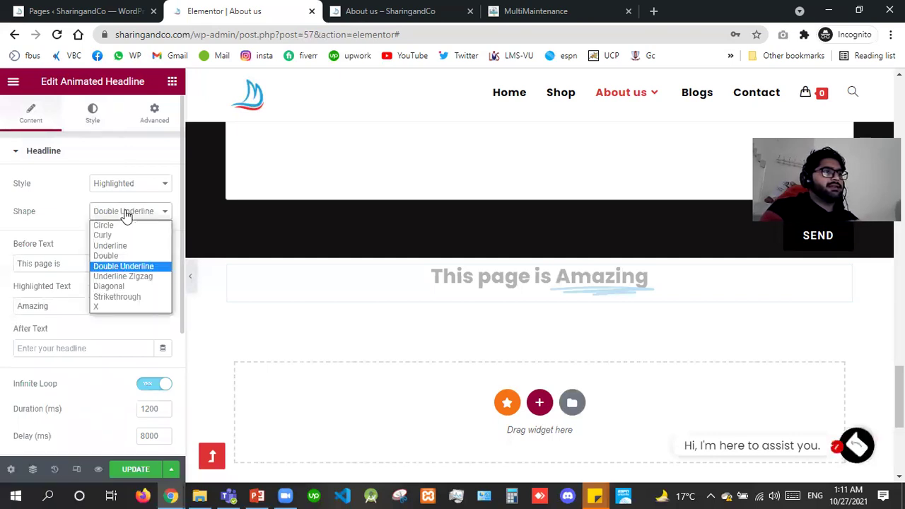
pyautogui.press('Up')
pyautogui.press('Up')
pyautogui.press('Up')
pyautogui.press('Return')
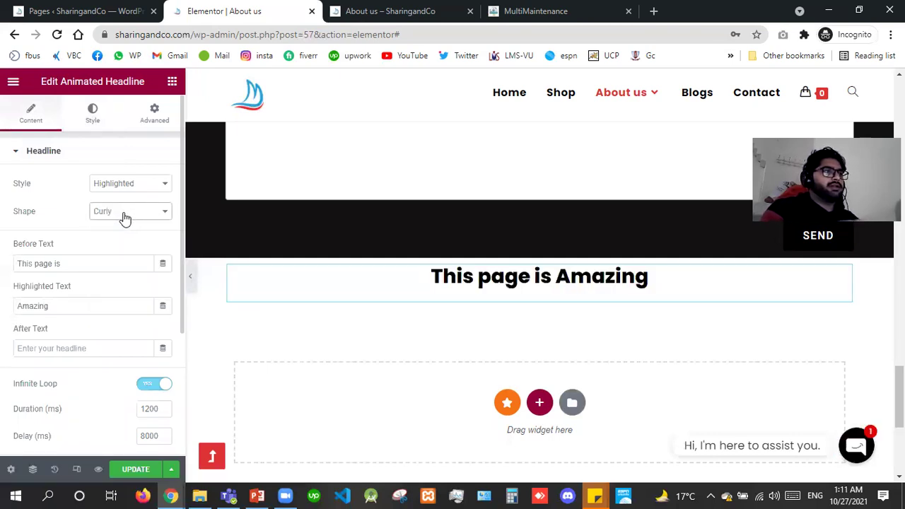
pyautogui.click(125, 212)
pyautogui.press('Down')
pyautogui.press('Return')
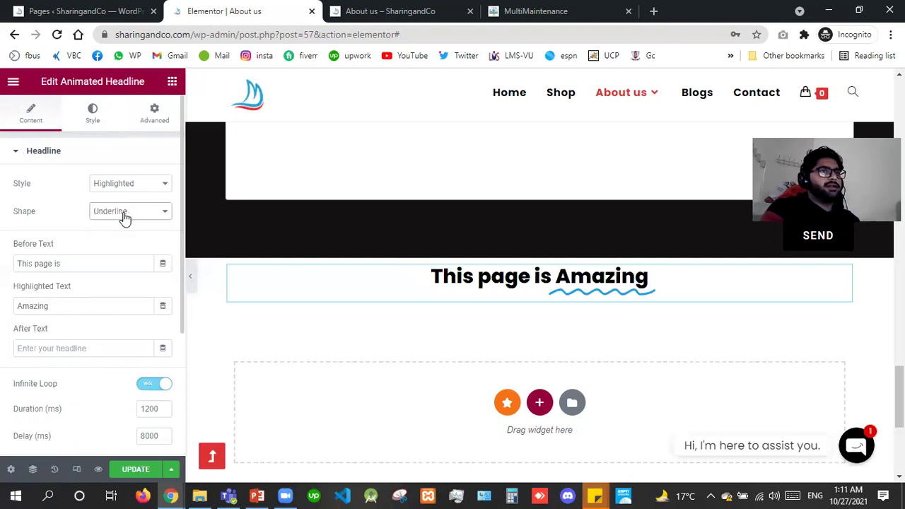
pyautogui.click(125, 218)
pyautogui.press('Down')
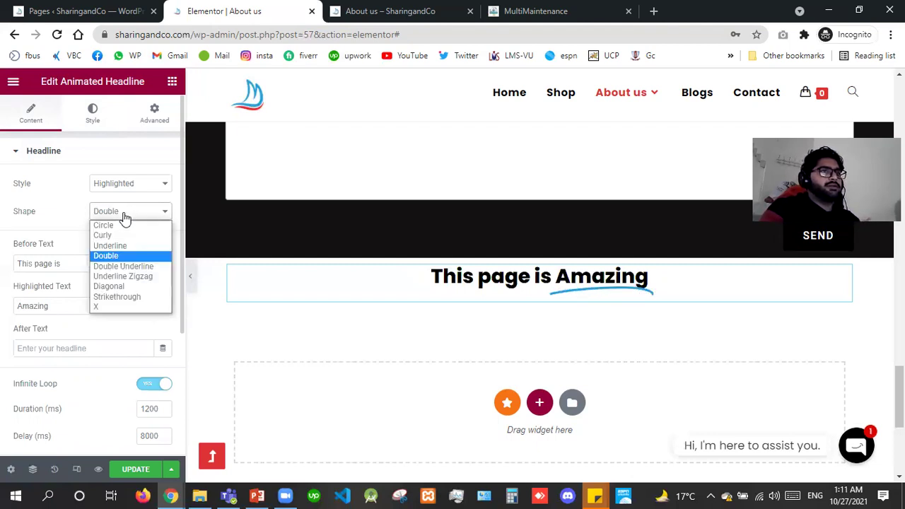
pyautogui.press('Return')
pyautogui.click(124, 219)
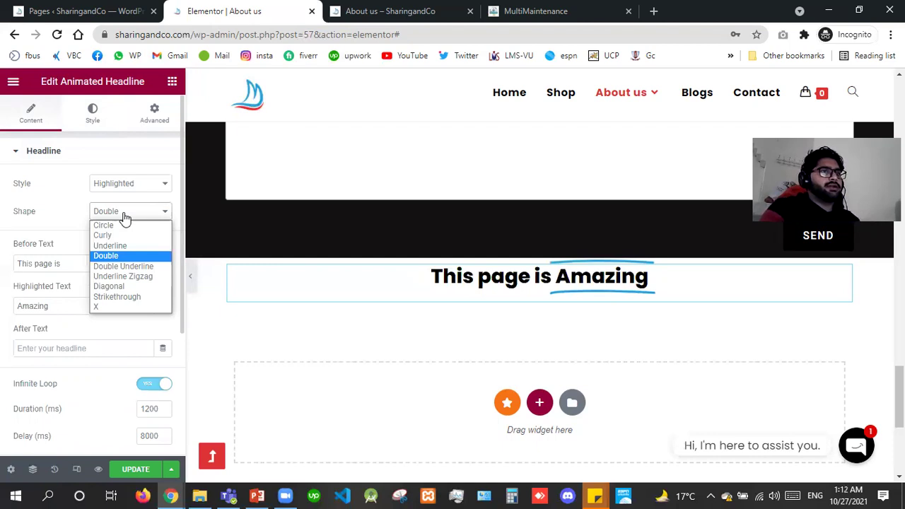
pyautogui.press('Down')
pyautogui.press('Return')
pyautogui.press('Down')
pyautogui.click(124, 219)
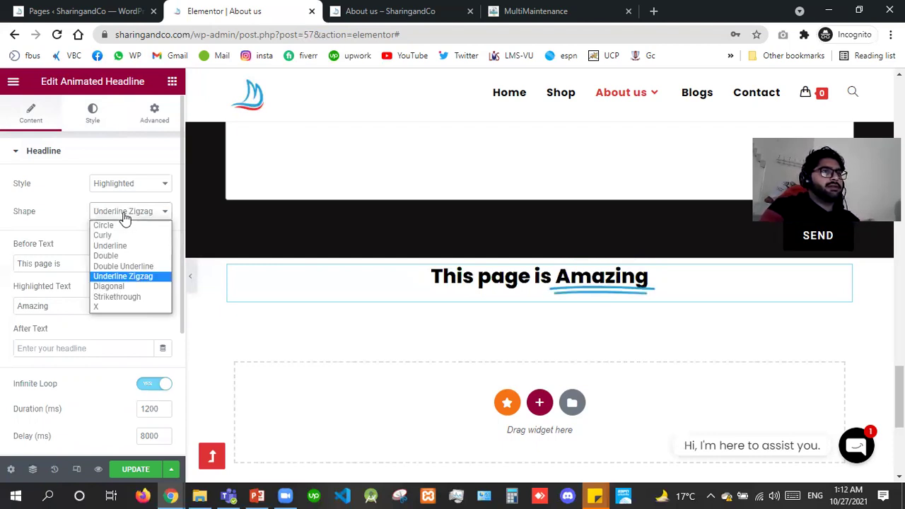
pyautogui.click(125, 219)
pyautogui.press('Down')
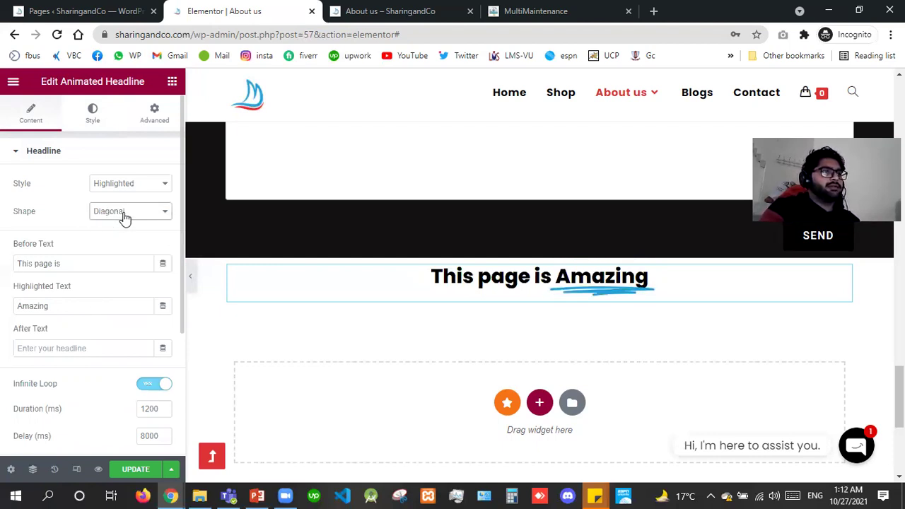
pyautogui.press('Down')
pyautogui.click(124, 219)
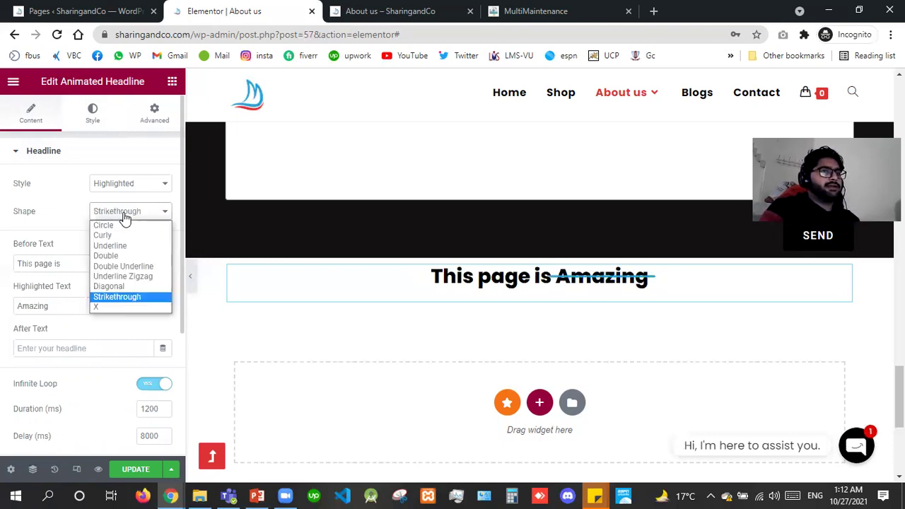
pyautogui.press('Down')
pyautogui.press('Return')
pyautogui.click(125, 218)
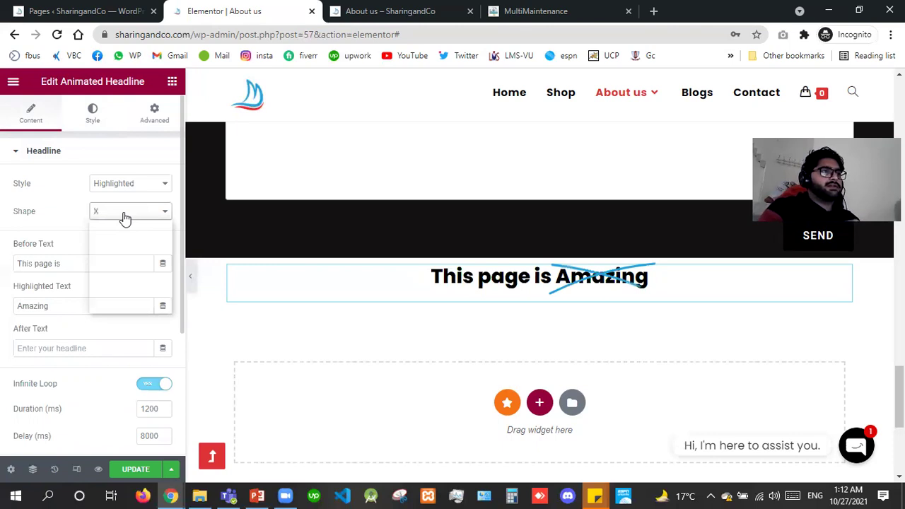
pyautogui.press('Up')
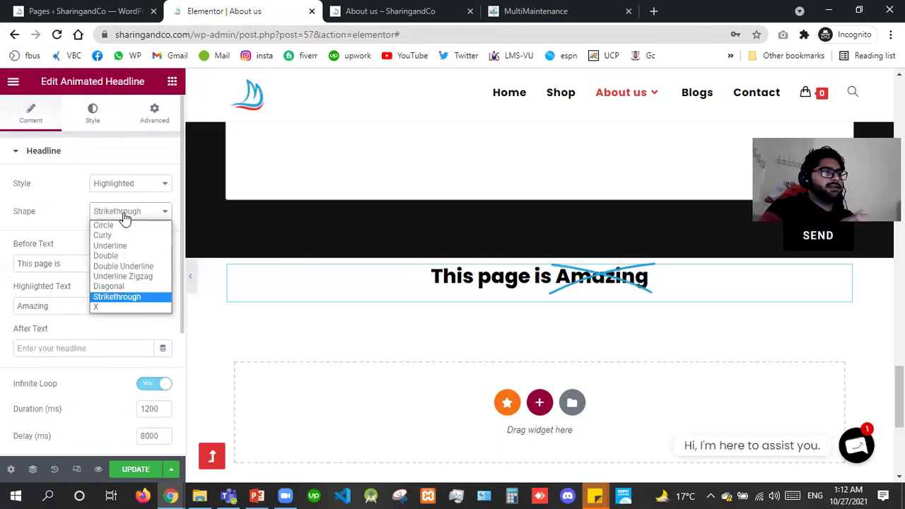
pyautogui.press('Up')
pyautogui.press('Up')
pyautogui.press('Return')
pyautogui.press('Tab')
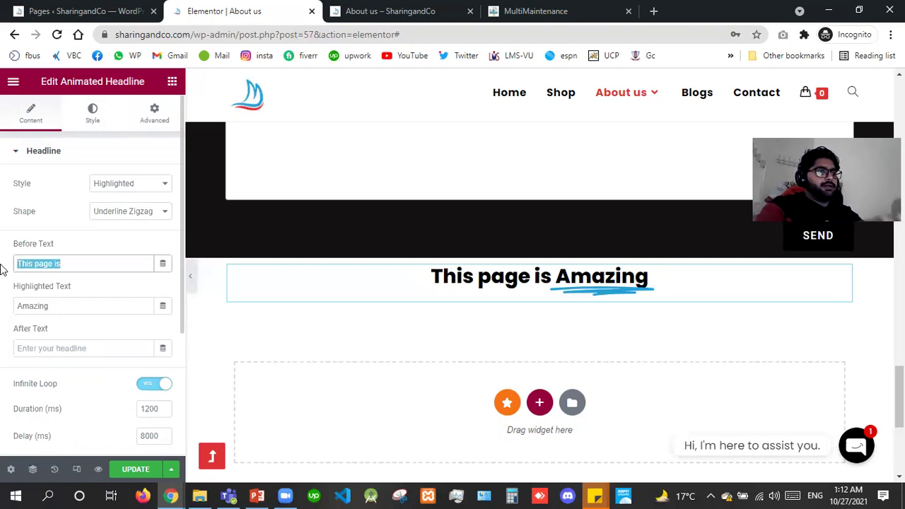
# Set the headline to 'Welcome', a person's name as the highlighted word, then 'on my website'.
pyautogui.write('Welcome')
pyautogui.press('Tab')
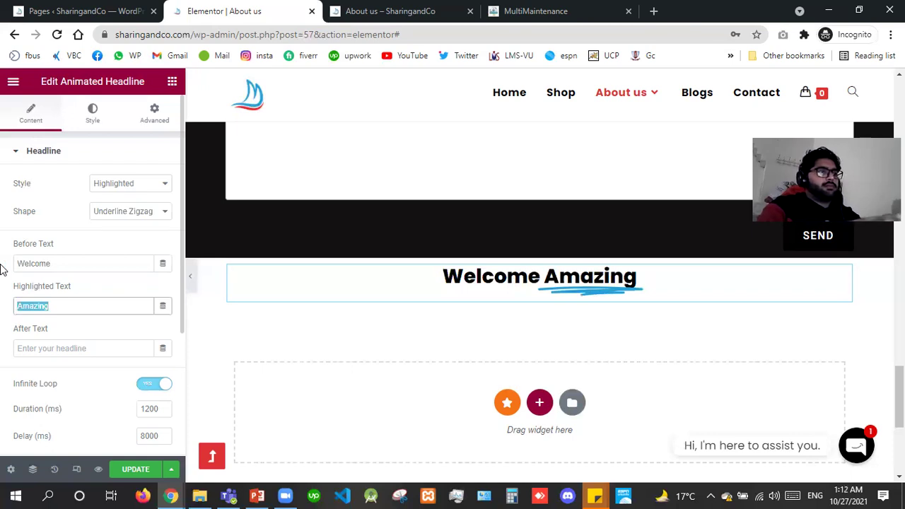
pyautogui.write('Da')
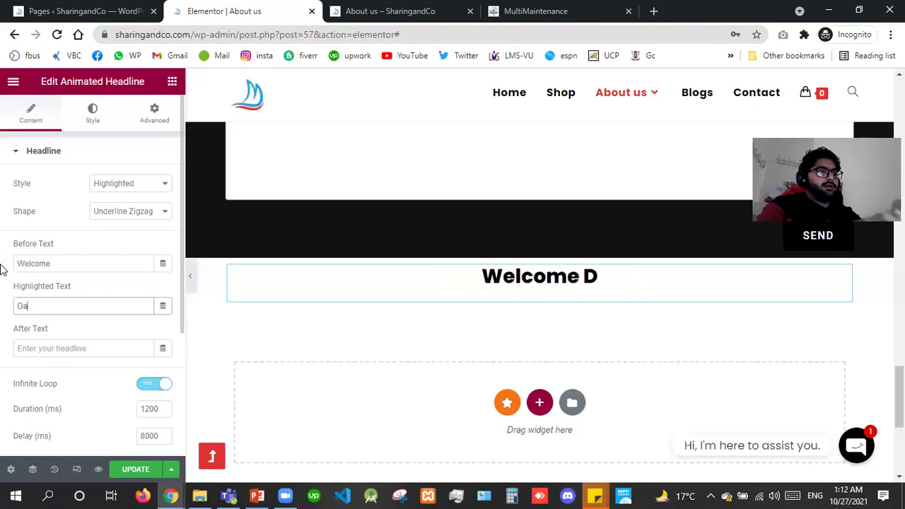
pyautogui.write('nia')
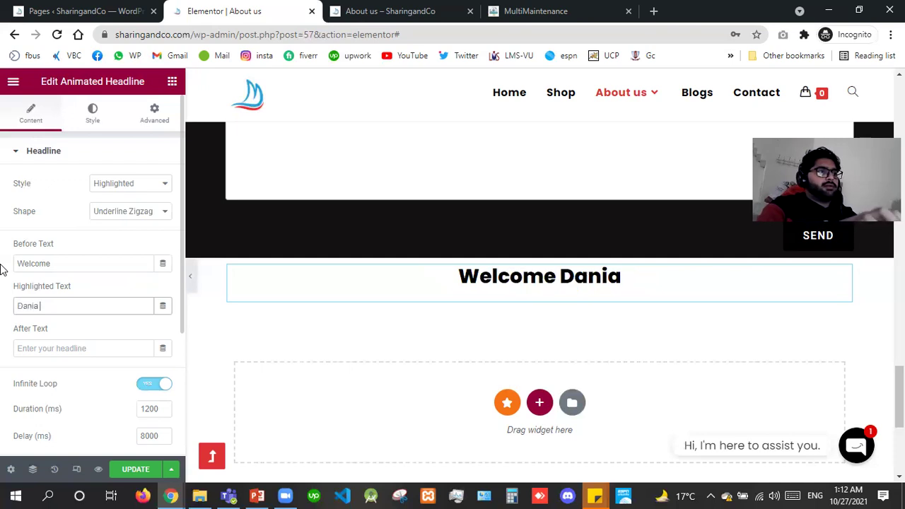
pyautogui.write('l')
pyautogui.press('Tab')
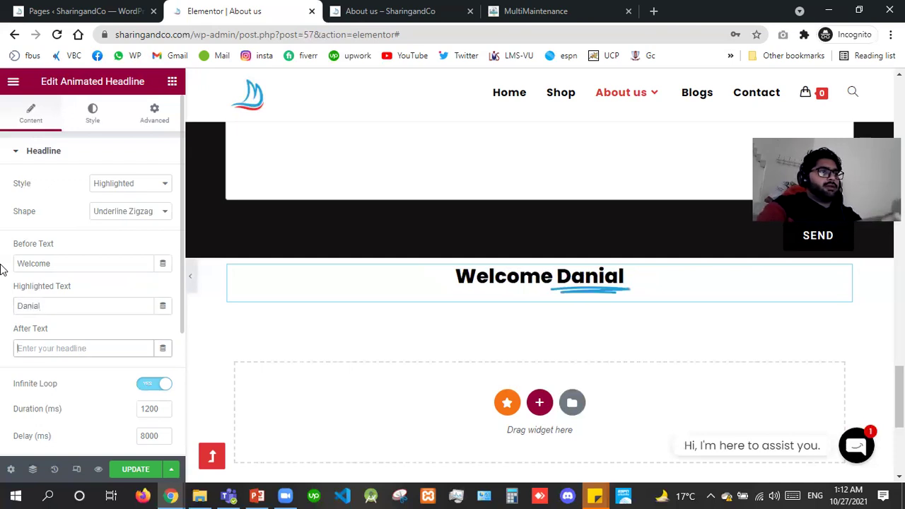
pyautogui.write('on my websit')
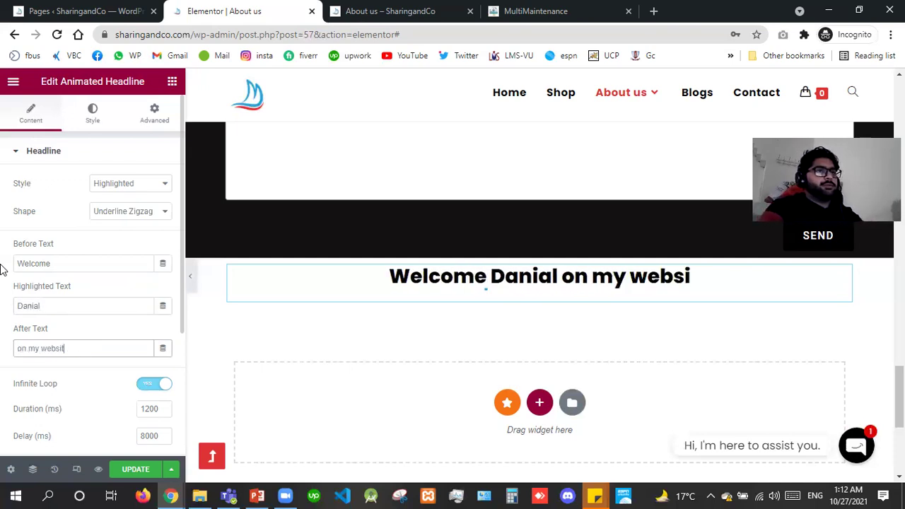
pyautogui.write('e')
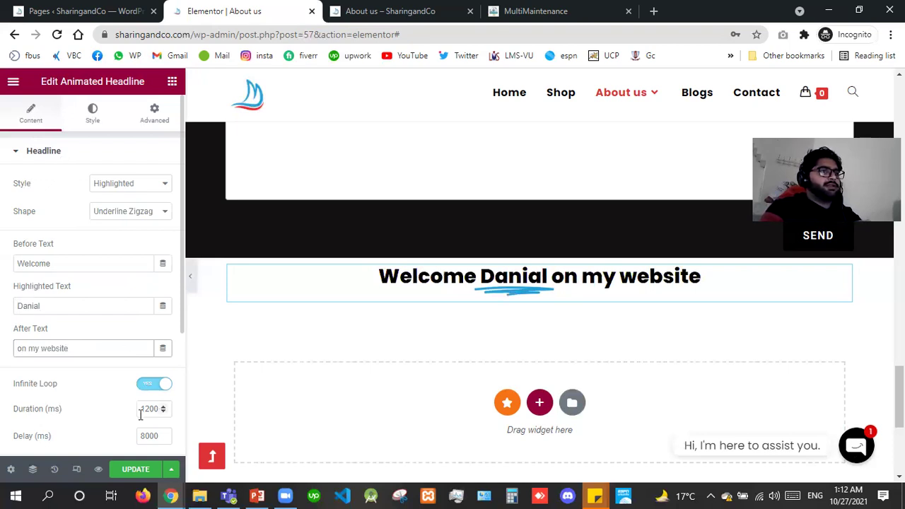
# Delete the animated headline and drop a PayPal Button widget into the section.
pyautogui.rightClick(423, 401)
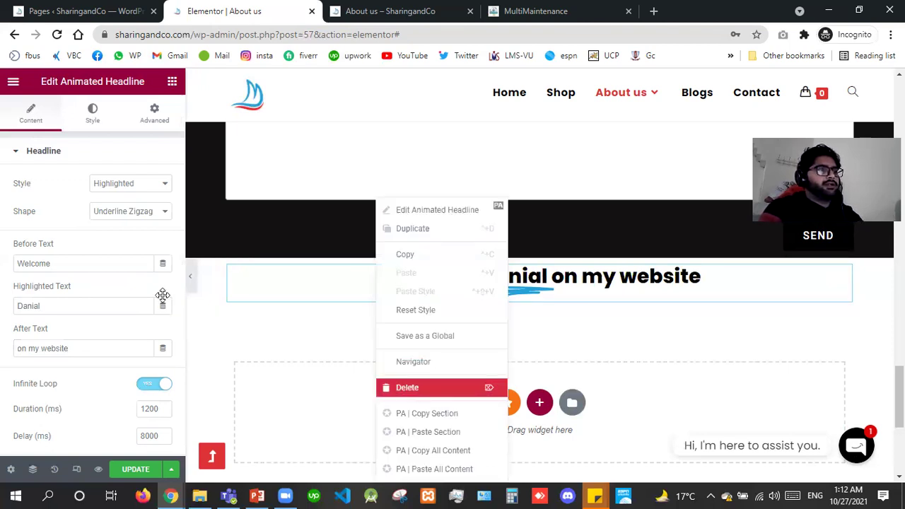
pyautogui.press('Delete')
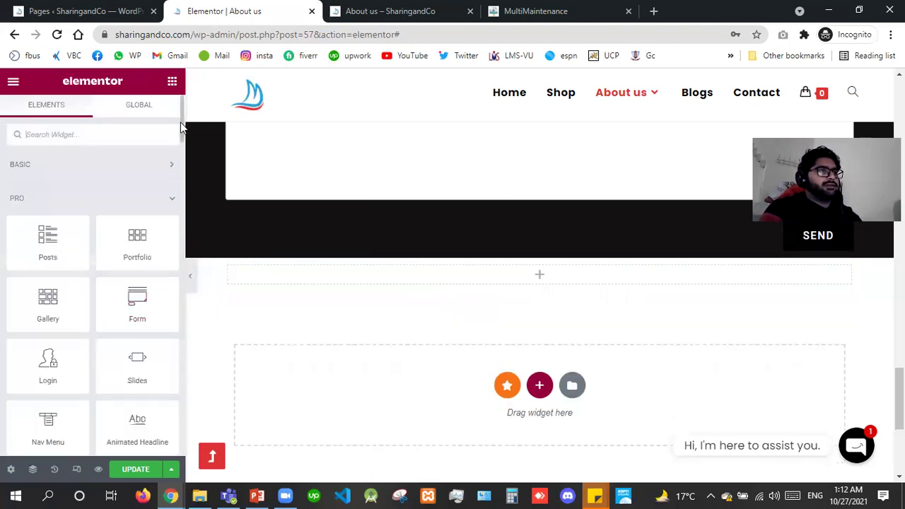
pyautogui.scroll(-5, 174, 210)
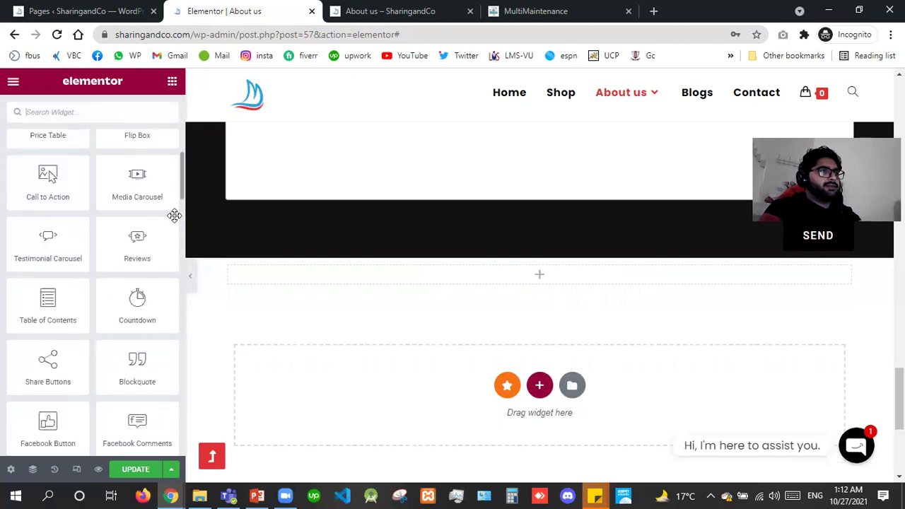
pyautogui.scroll(-6, 177, 247)
pyautogui.scroll(-1, 177, 247)
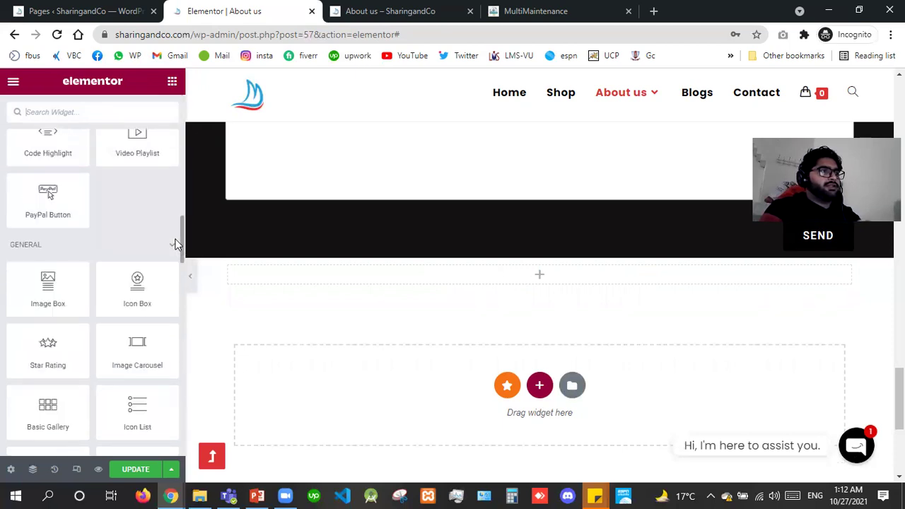
pyautogui.scroll(1, 176, 276)
pyautogui.click(174, 277)
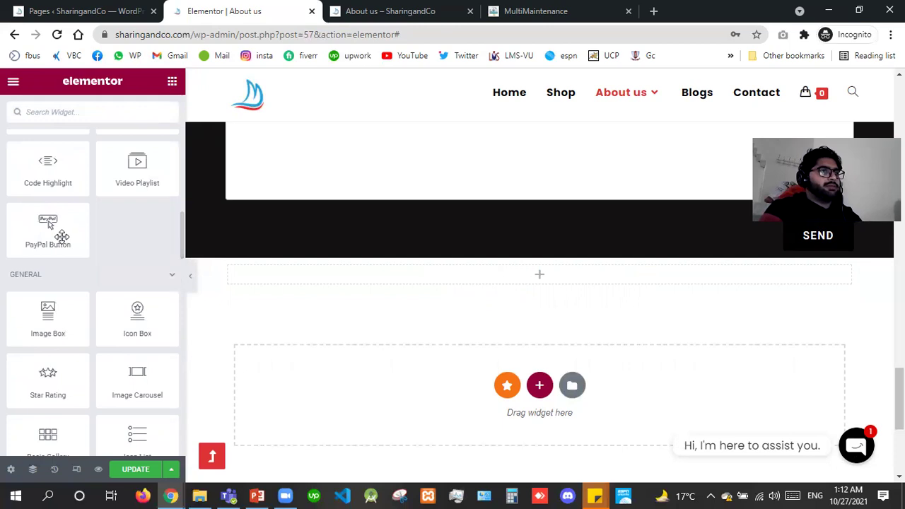
pyautogui.moveTo(60, 236); pyautogui.dragTo(397, 284)
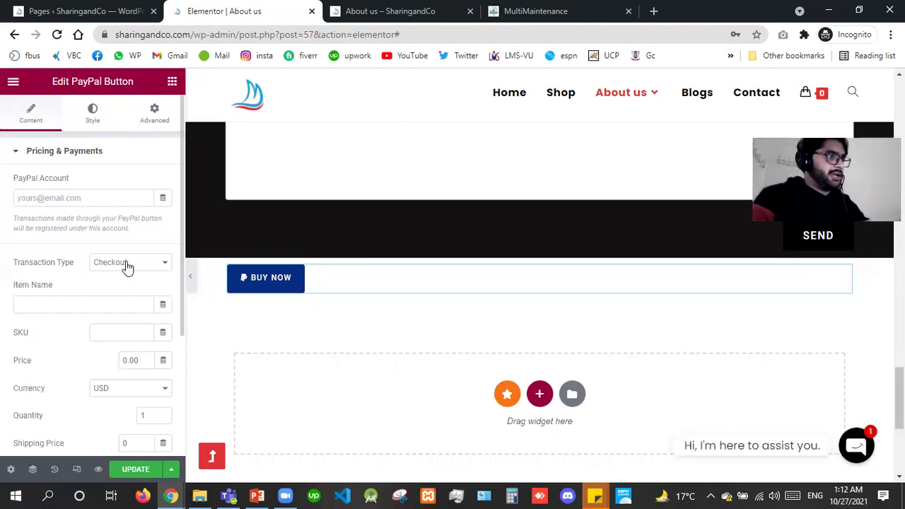
pyautogui.click(173, 85)
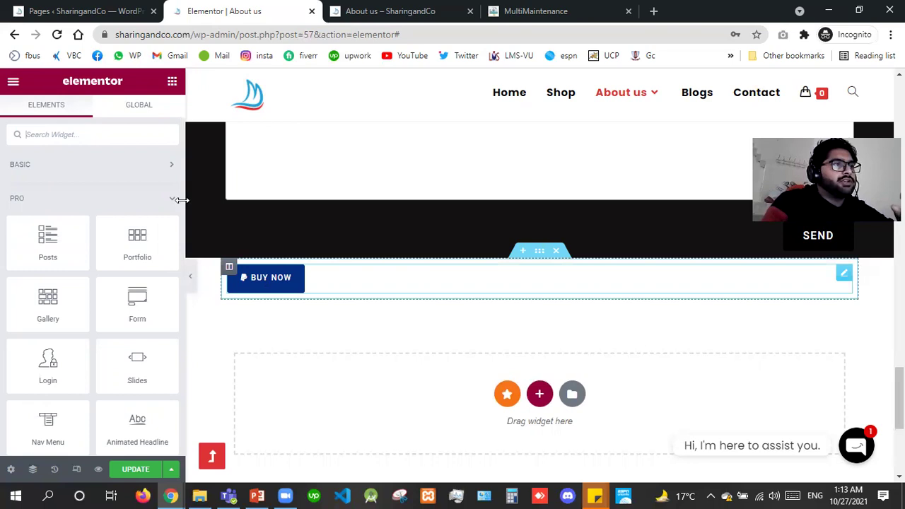
# Add a Video Playlist widget above the Buy Now button, then delete it.
pyautogui.scroll(-5, 180, 191)
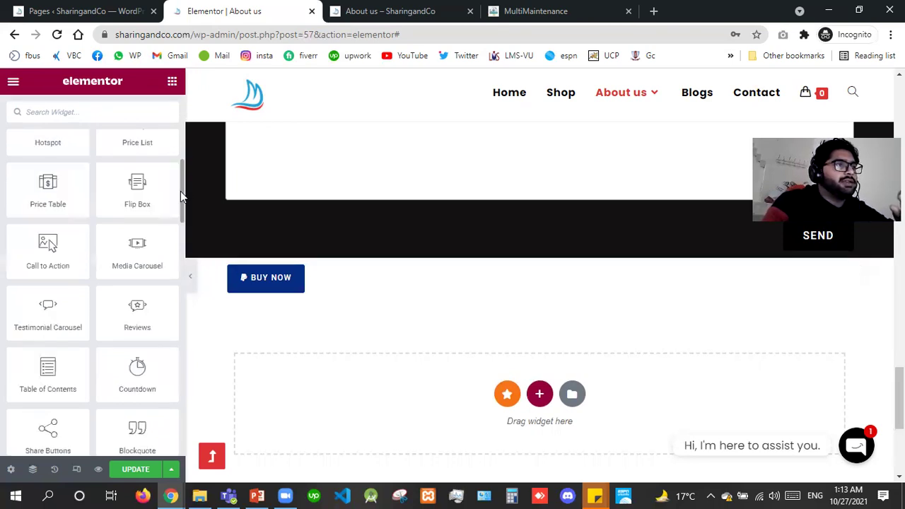
pyautogui.scroll(2, 178, 297)
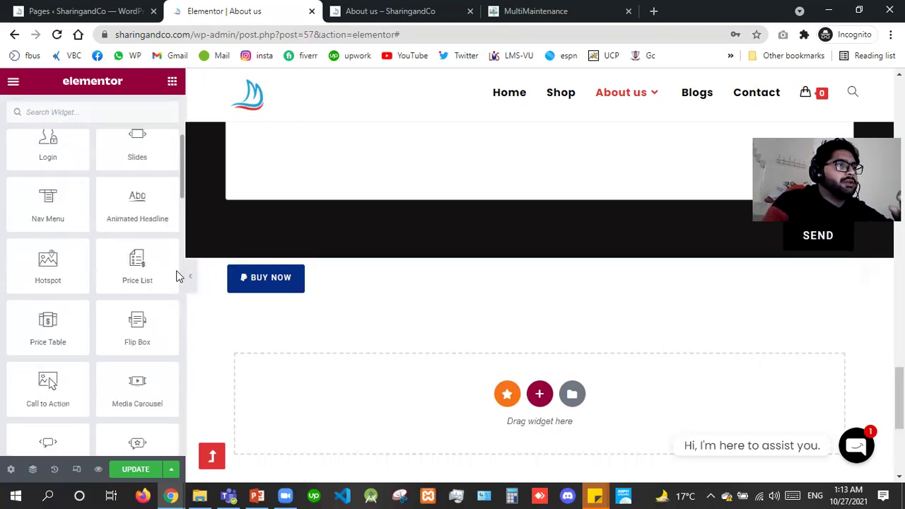
pyautogui.scroll(-8, 163, 262)
pyautogui.moveTo(139, 236); pyautogui.dragTo(342, 278)
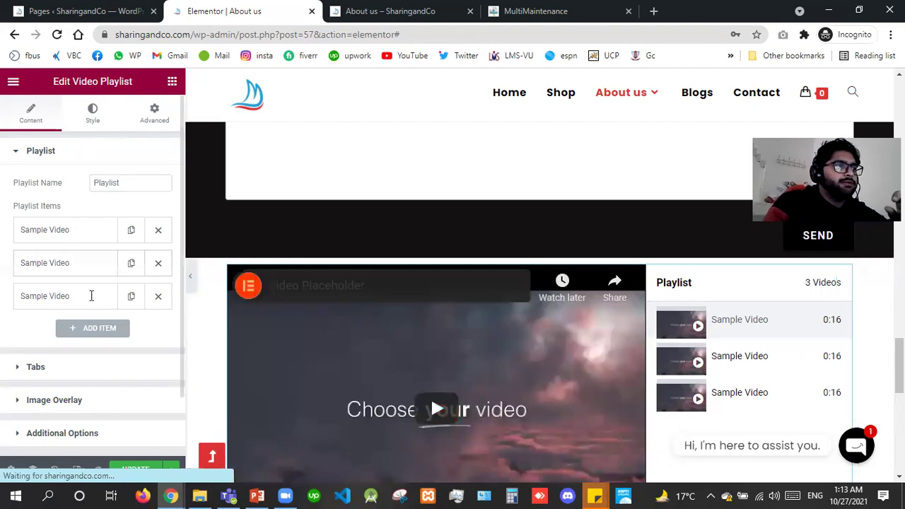
pyautogui.click(27, 229)
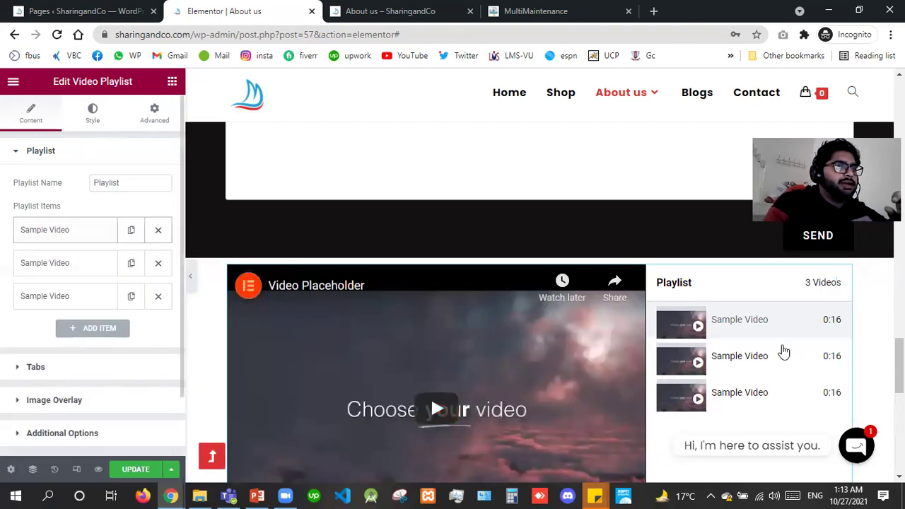
pyautogui.rightClick(396, 326)
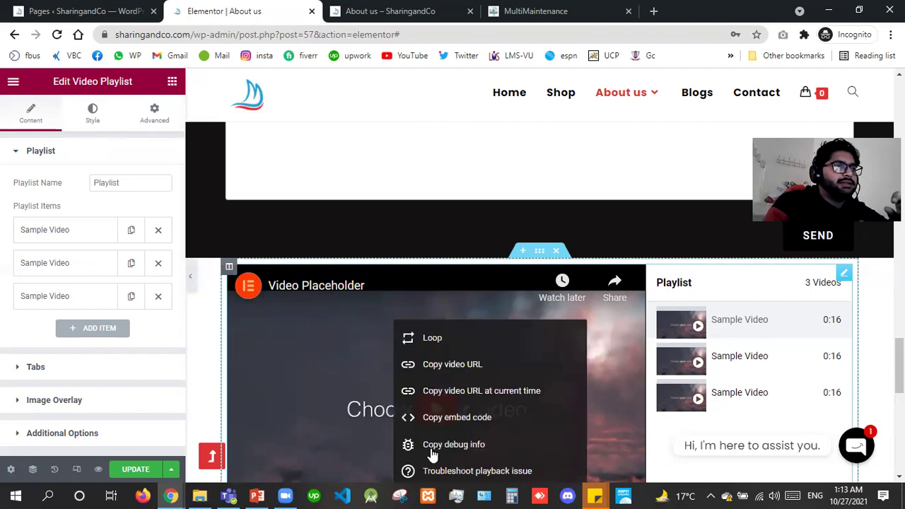
pyautogui.rightClick(845, 274)
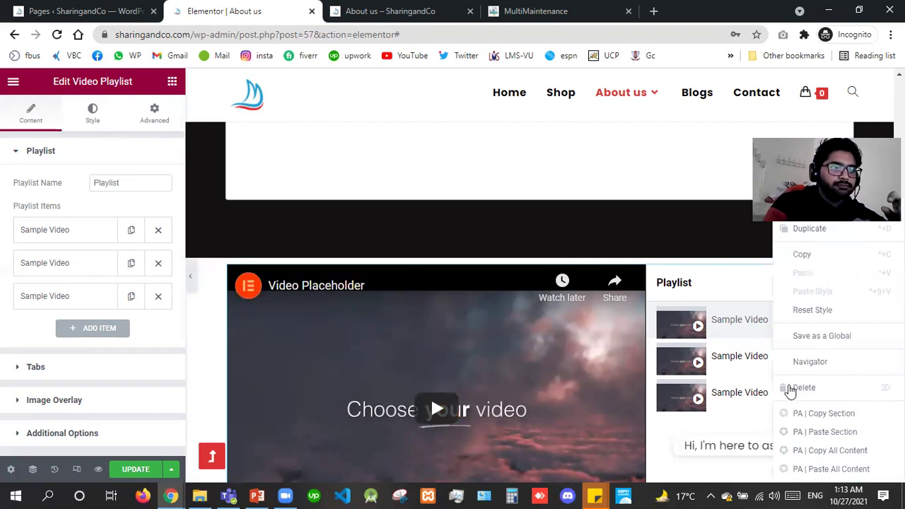
pyautogui.press('Delete')
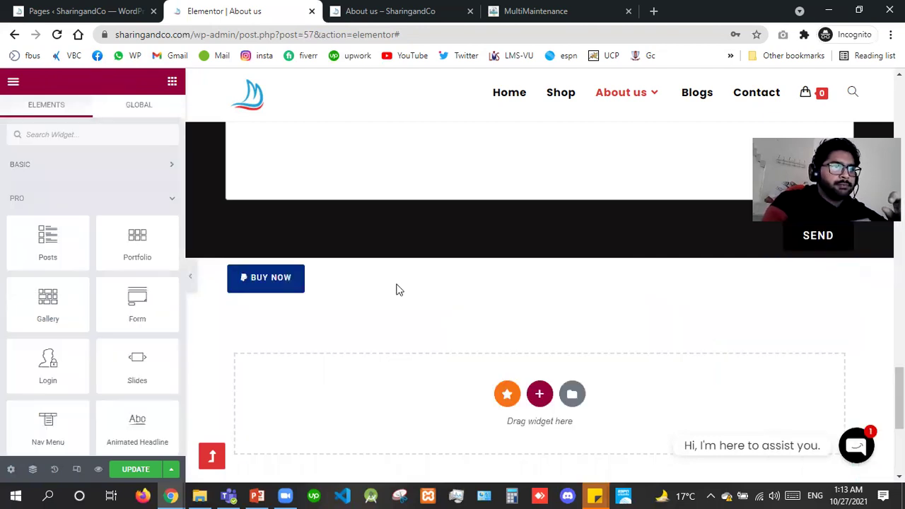
# Delete the PayPal Buy Now widget and add a Code Highlight widget in its place.
pyautogui.rightClick(420, 390)
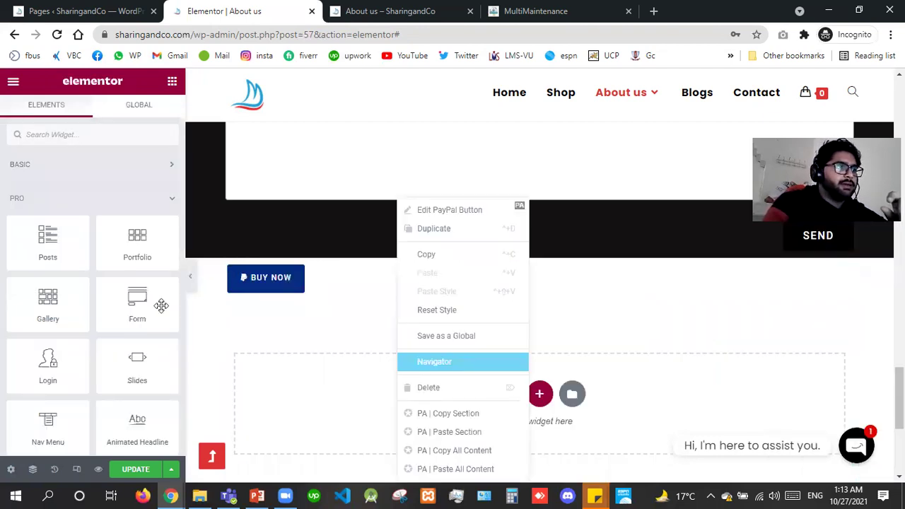
pyautogui.click(425, 387)
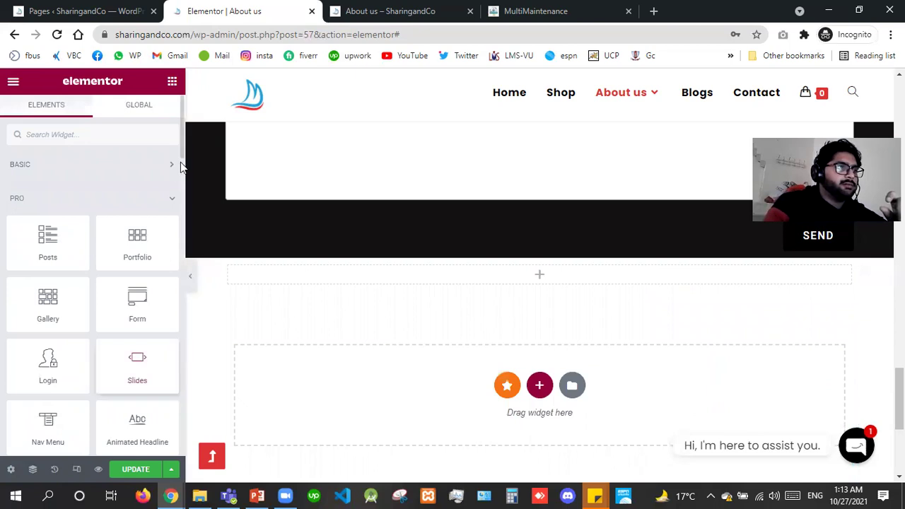
pyautogui.scroll(-5, 177, 159)
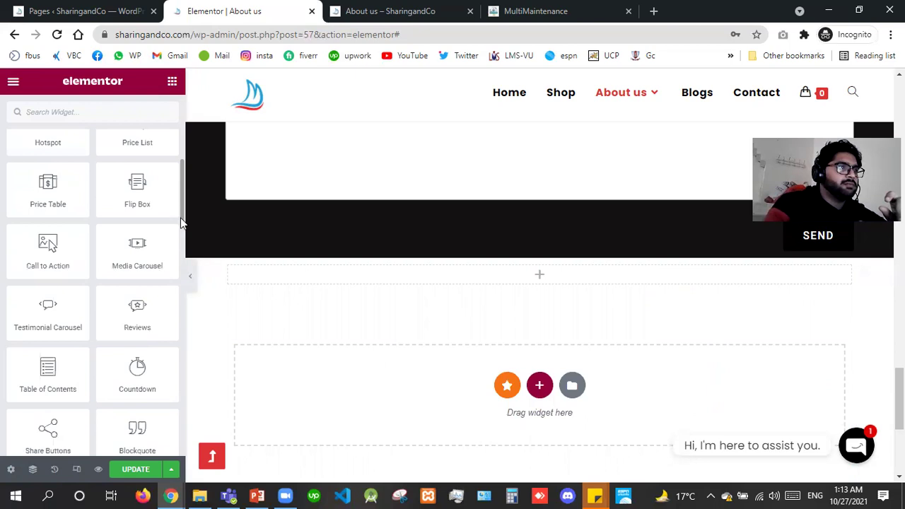
pyautogui.scroll(-3, 180, 226)
pyautogui.scroll(-3, 180, 259)
pyautogui.moveTo(48, 241); pyautogui.dragTo(438, 272)
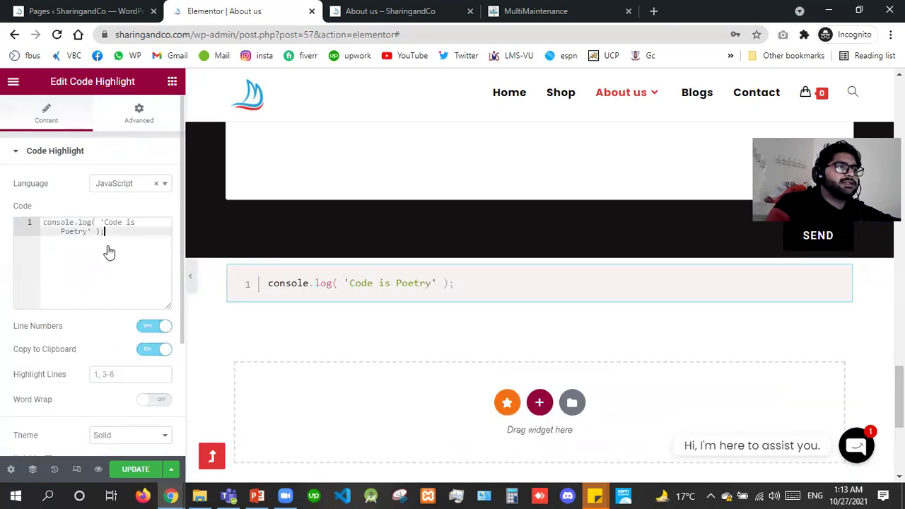
# Browse the Code Highlight language list down to React TSX.
pyautogui.click(128, 183)
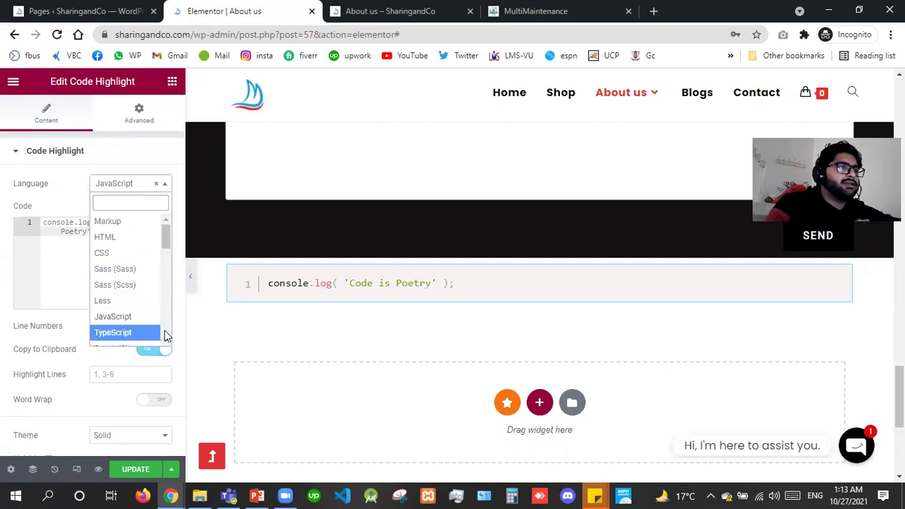
pyautogui.scroll(-3, 166, 336)
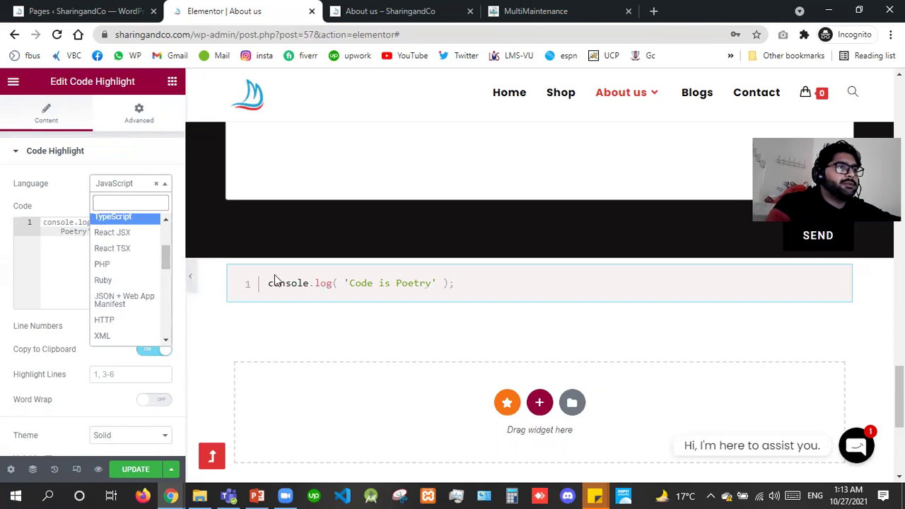
pyautogui.press('Down')
pyautogui.press('Down')
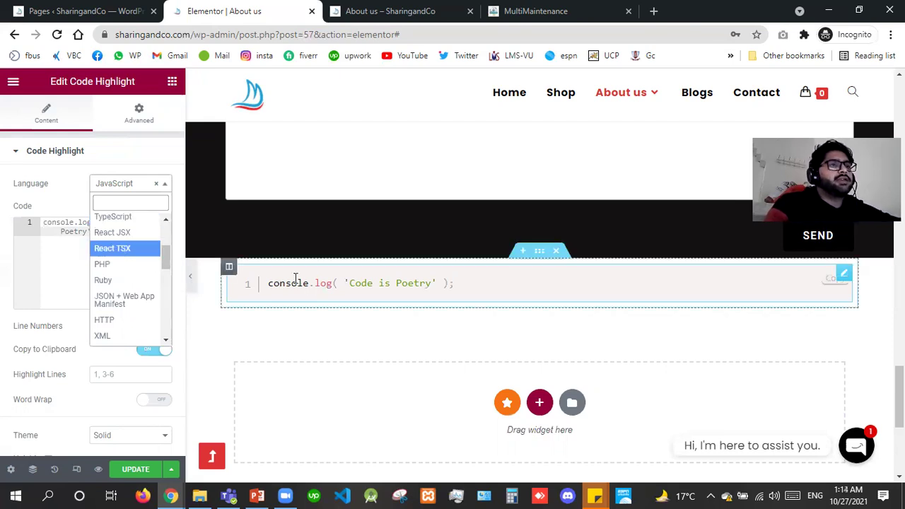
# Search for w3schools in a new tab and open the HTML Tutorial.
pyautogui.click(654, 12)
pyautogui.write('w3')
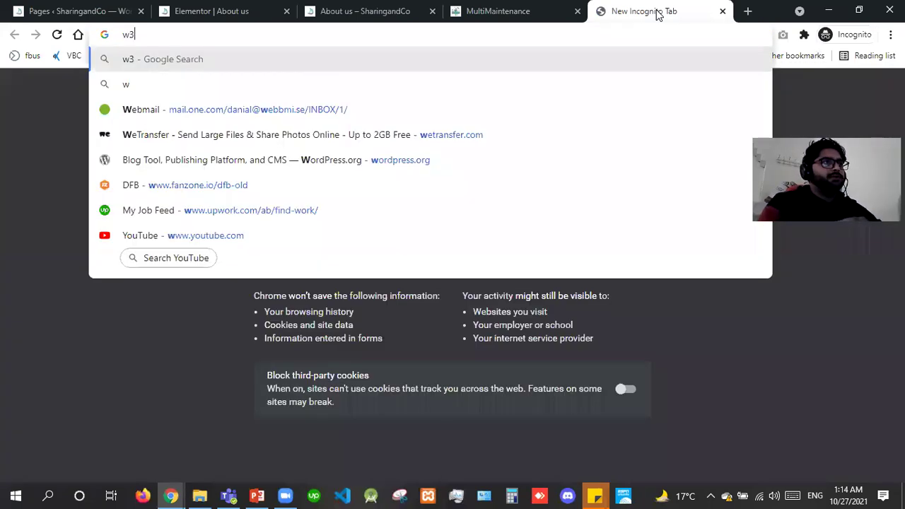
pyautogui.write('schools')
pyautogui.press('Return')
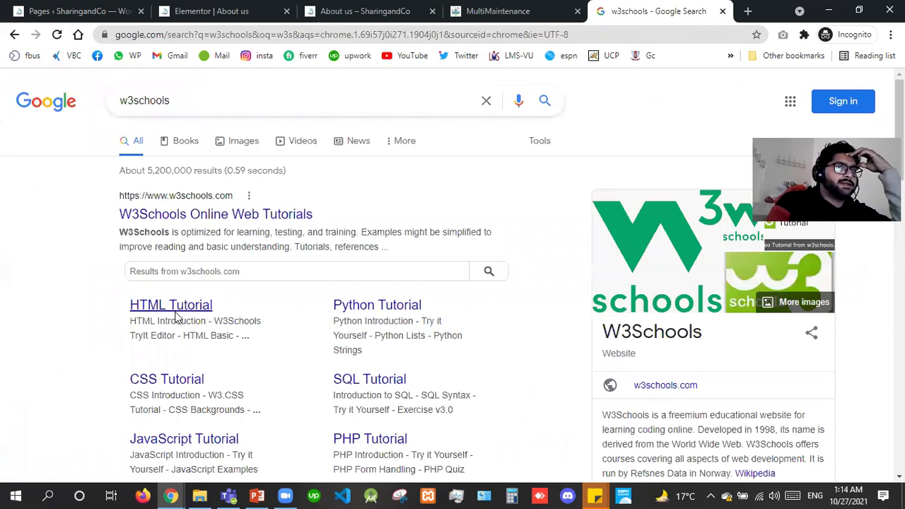
pyautogui.click(176, 312)
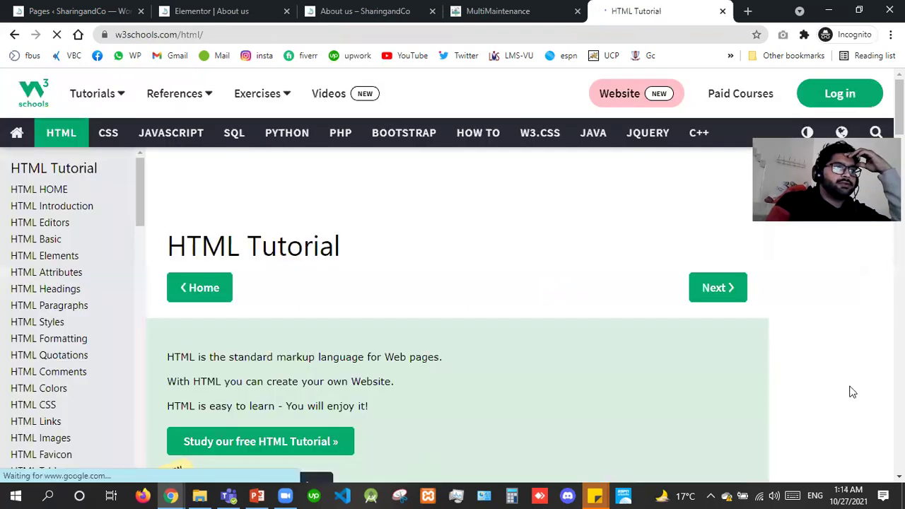
# Select the example code's opening lines, then close the tutorial and MultiMaintenance tabs.
pyautogui.scroll(-5, 487, 370)
pyautogui.moveTo(184, 318); pyautogui.dragTo(323, 403)
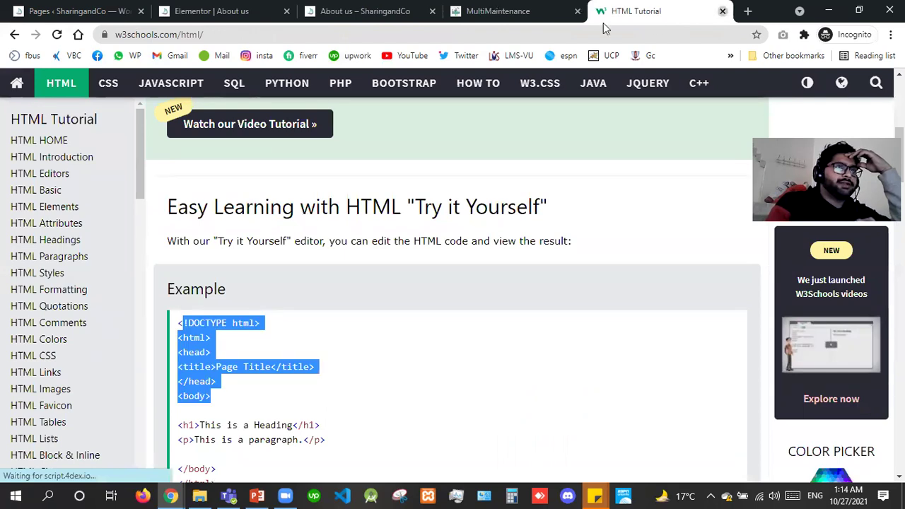
pyautogui.hotkey('ctrl', 'w')
pyautogui.click(629, 12)
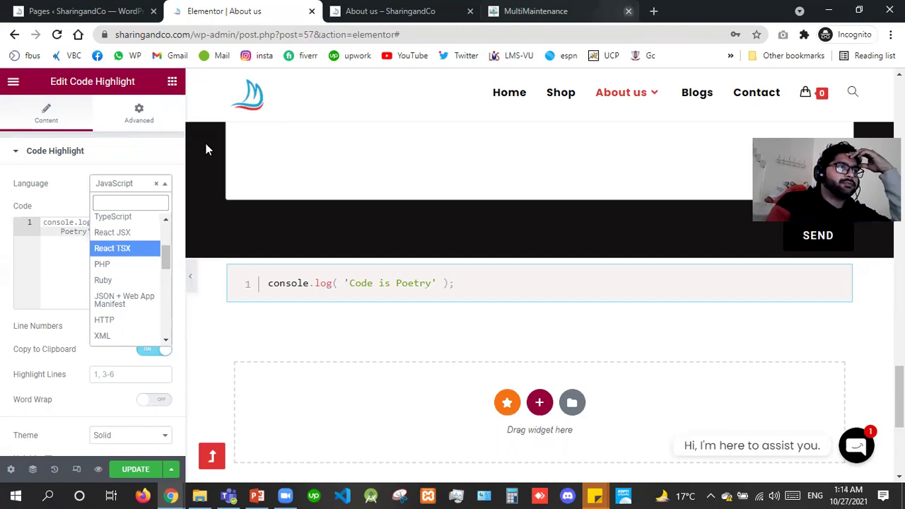
# Replace the Code Highlight widget with a Lottie widget in the empty section.
pyautogui.rightClick(375, 352)
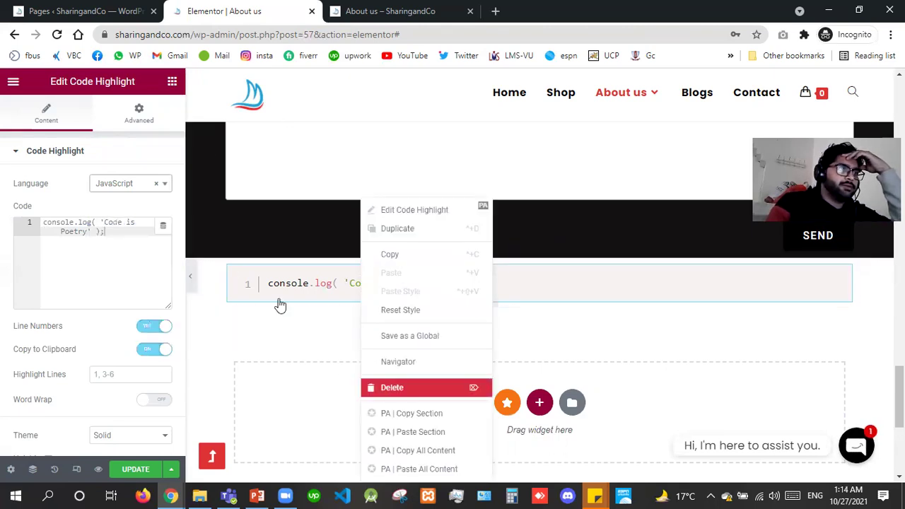
pyautogui.press('Delete')
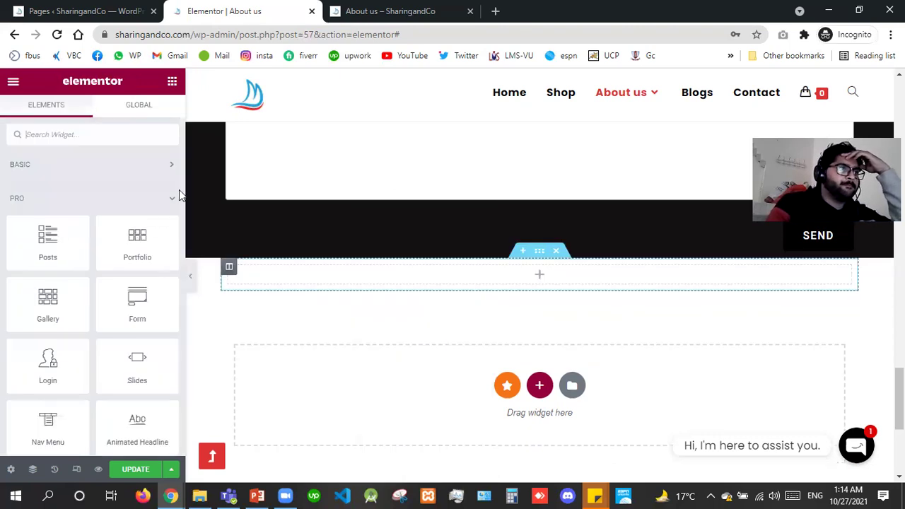
pyautogui.scroll(-8, 178, 212)
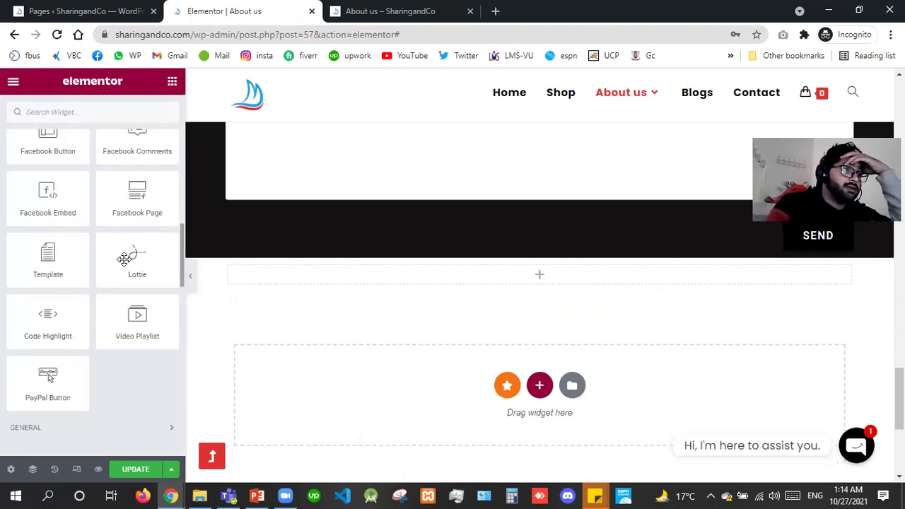
pyautogui.moveTo(124, 258); pyautogui.dragTo(352, 281)
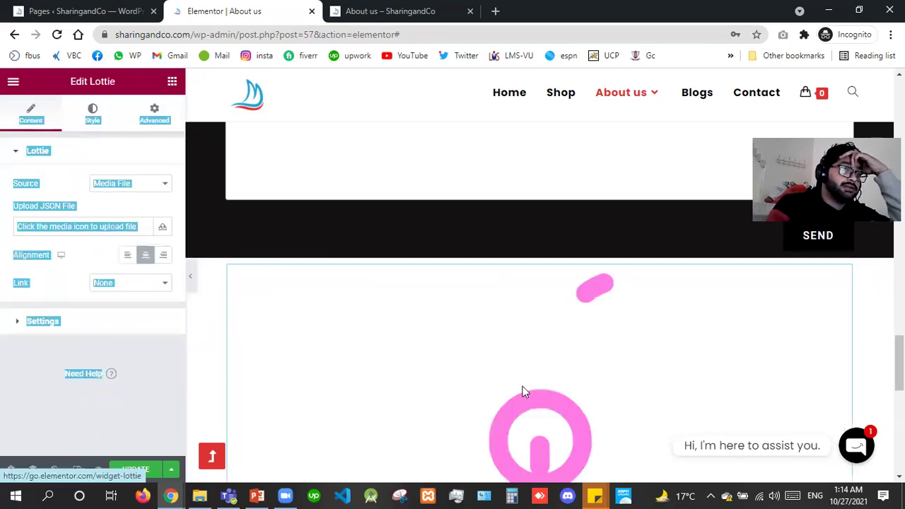
# Set the Lottie animation's Source to External URL.
pyautogui.click(403, 418)
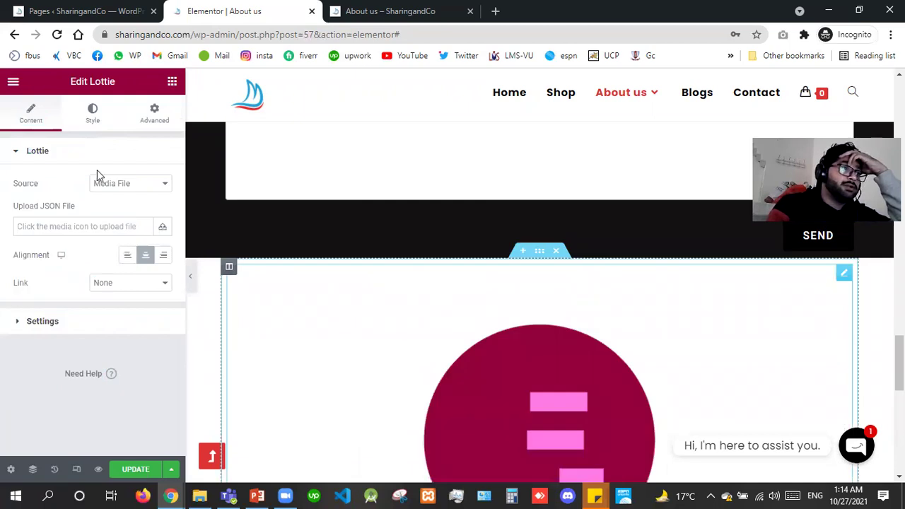
pyautogui.click(115, 187)
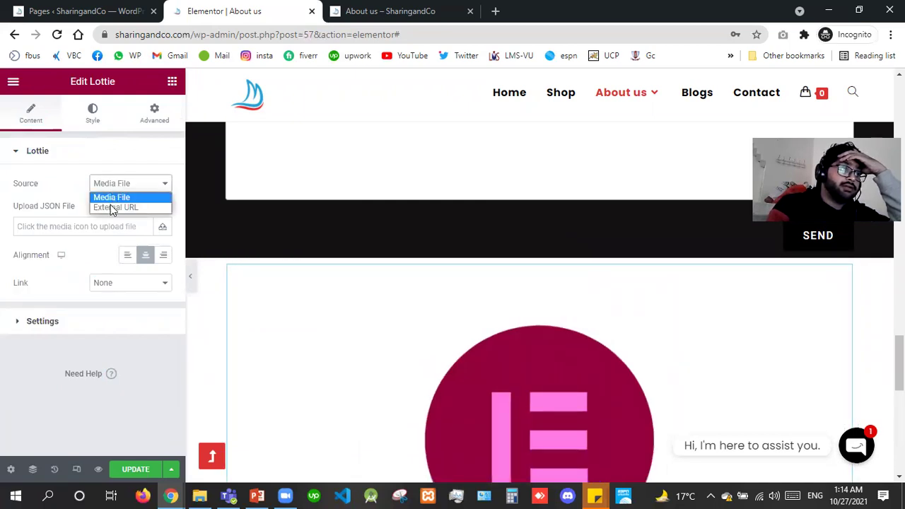
pyautogui.click(110, 207)
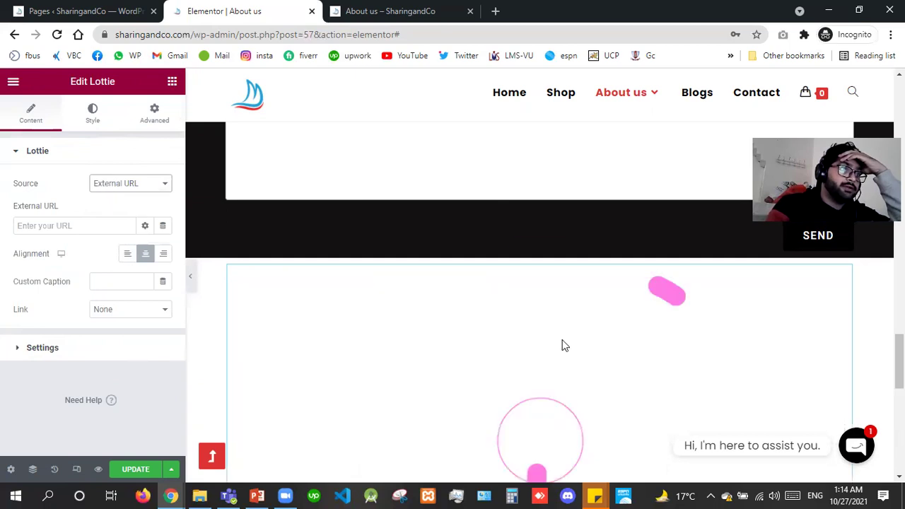
pyautogui.rightClick(408, 370)
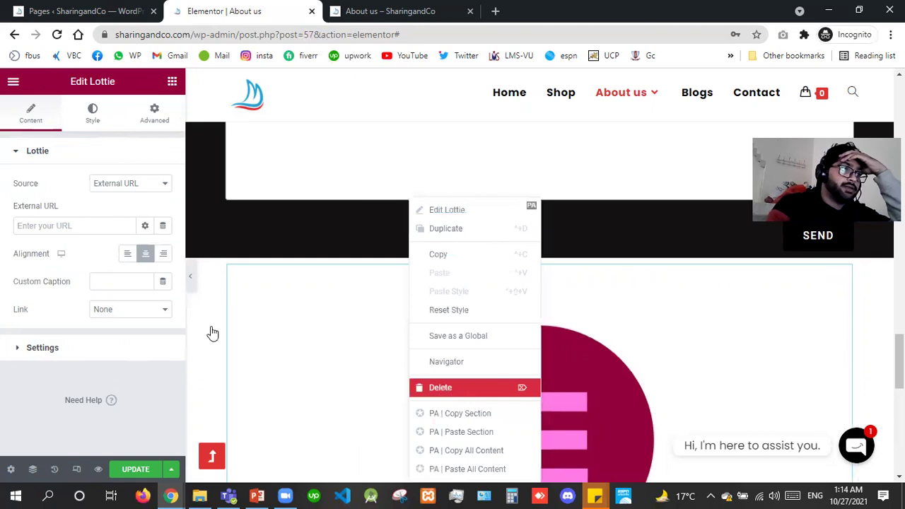
# Delete the Lottie animation, then add a Template widget and delete it too.
pyautogui.press('Delete')
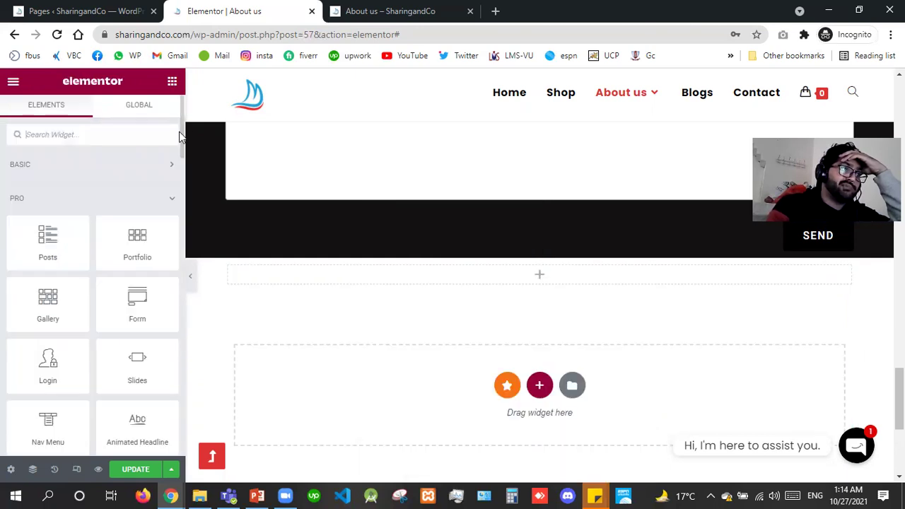
pyautogui.scroll(-5, 177, 188)
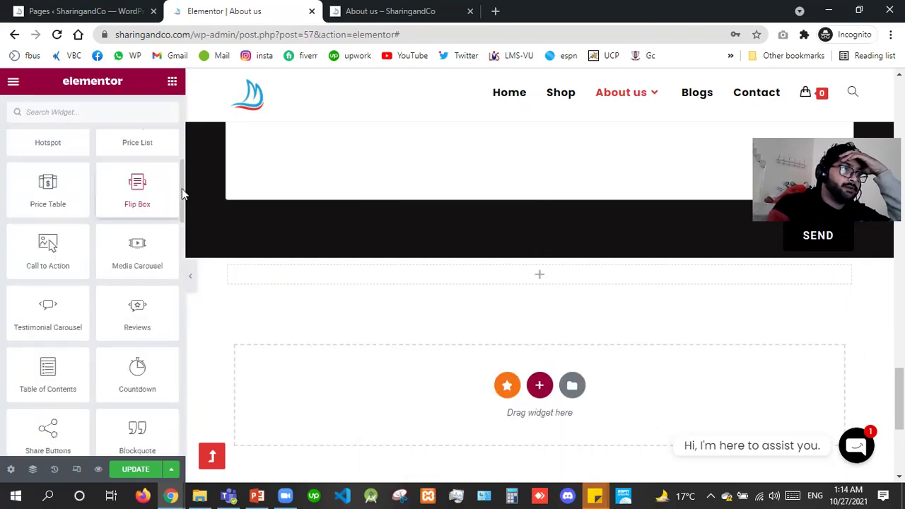
pyautogui.scroll(-2, 173, 233)
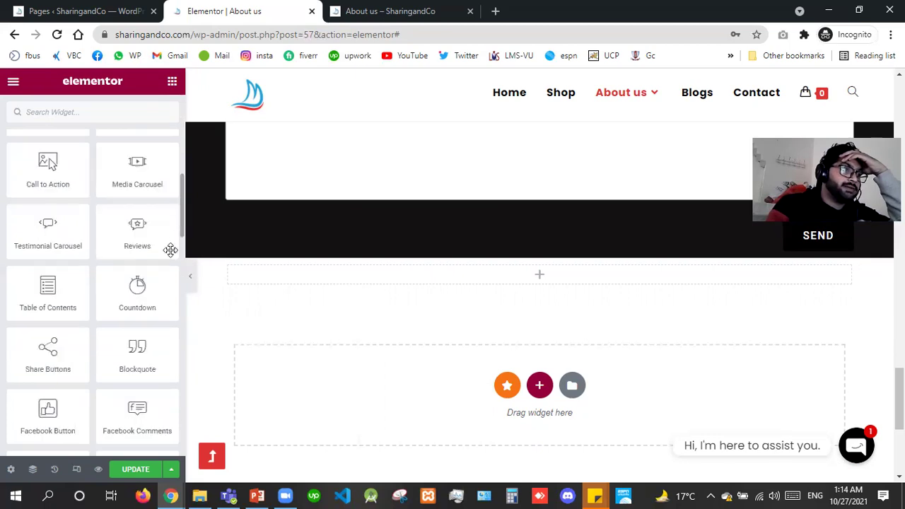
pyautogui.scroll(-3, 170, 250)
pyautogui.scroll(-1, 37, 251)
pyautogui.moveTo(38, 251); pyautogui.dragTo(422, 287)
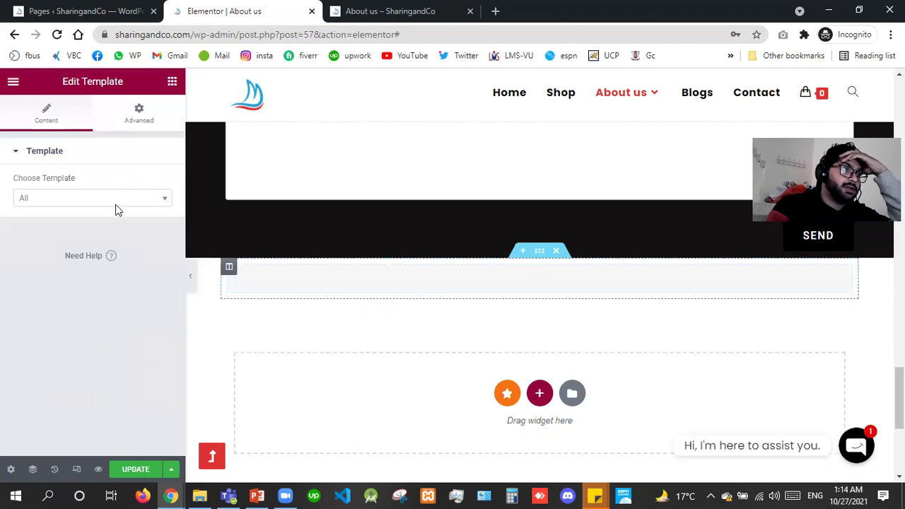
pyautogui.click(88, 201)
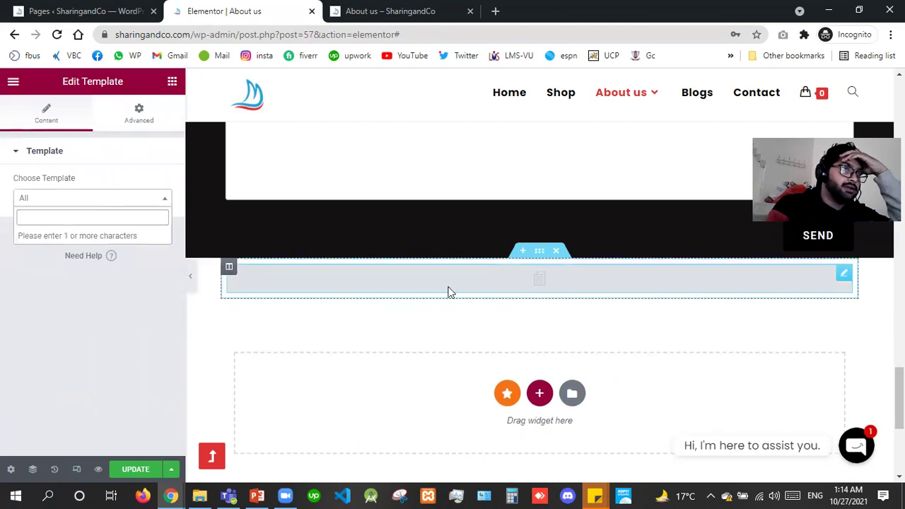
pyautogui.rightClick(415, 281)
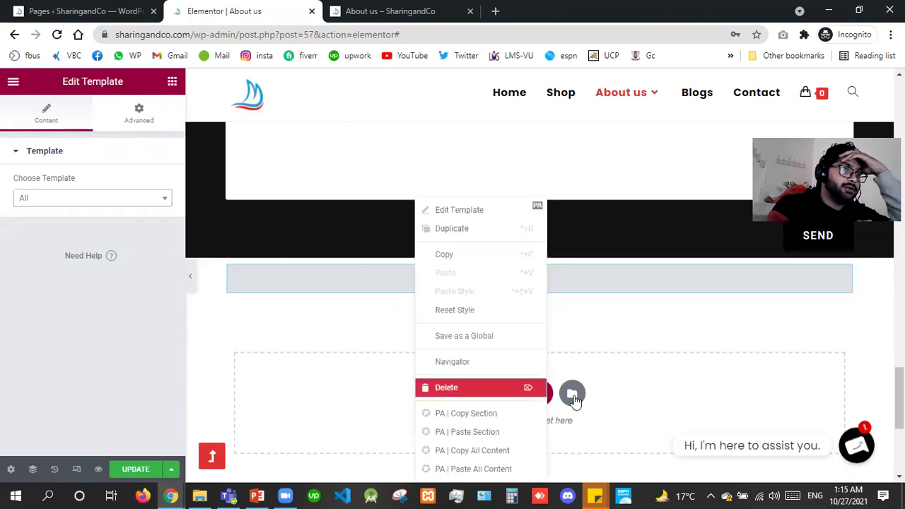
pyautogui.press('Delete')
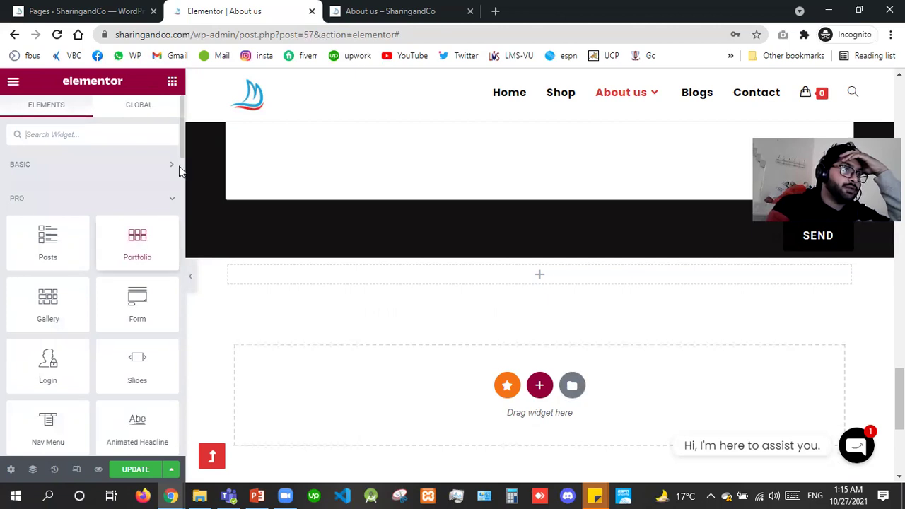
# Place a Facebook Page widget in the empty section below the contact form.
pyautogui.scroll(-5, 179, 170)
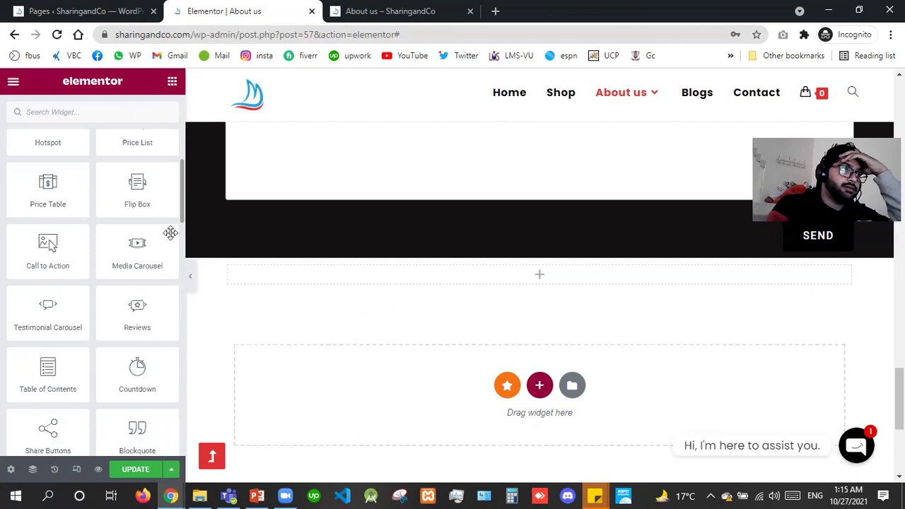
pyautogui.scroll(-3, 170, 237)
pyautogui.scroll(-3, 138, 223)
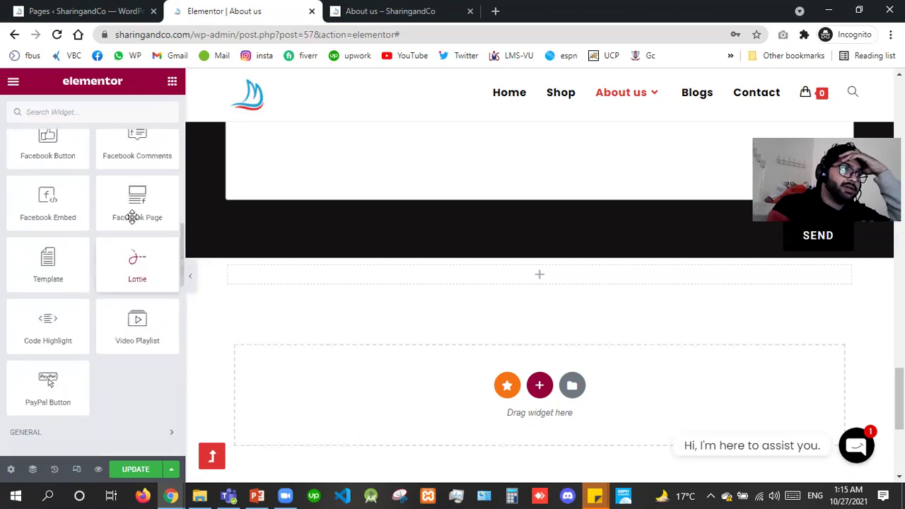
pyautogui.moveTo(132, 217); pyautogui.dragTo(359, 281)
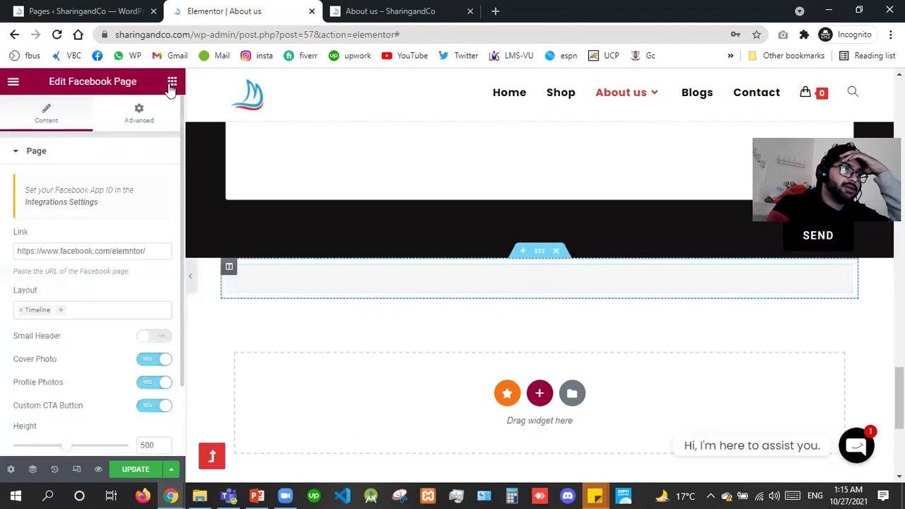
# Place a Facebook Embed widget below the contact form, keeping its Type as Post.
pyautogui.click(171, 87)
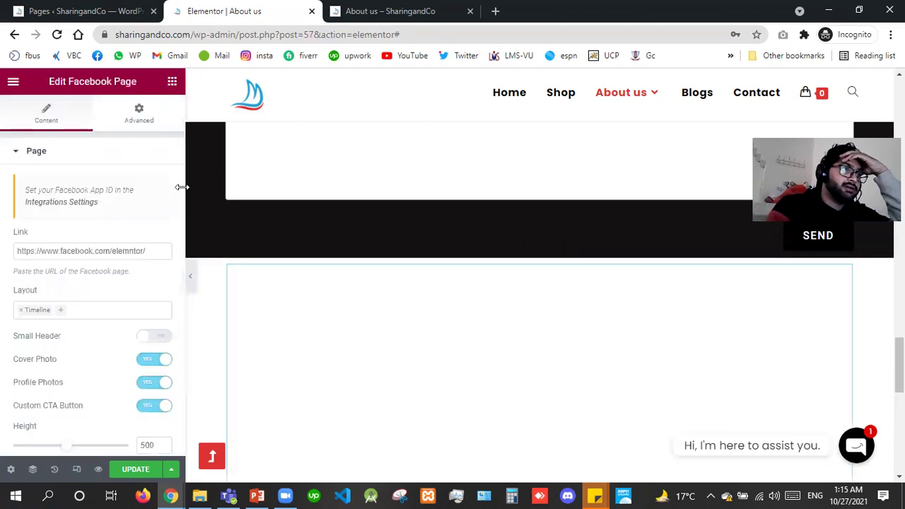
pyautogui.scroll(-5, 181, 182)
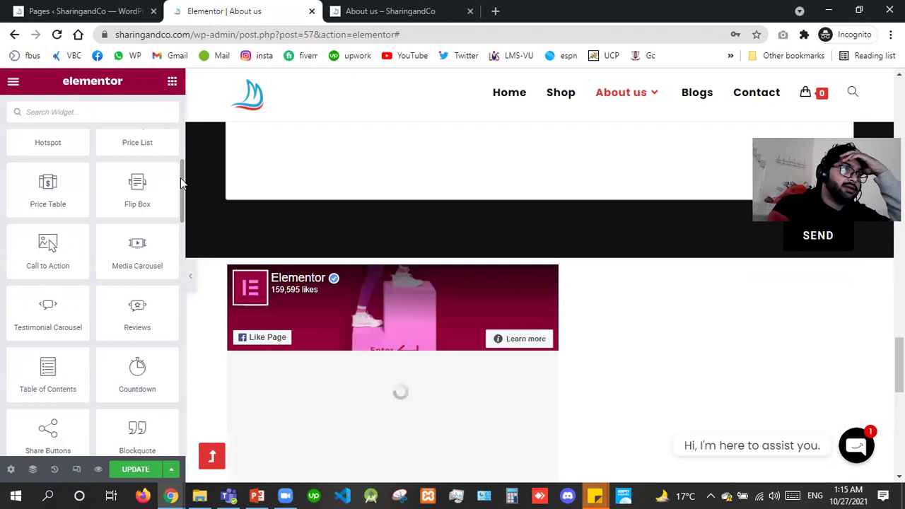
pyautogui.scroll(-5, 177, 238)
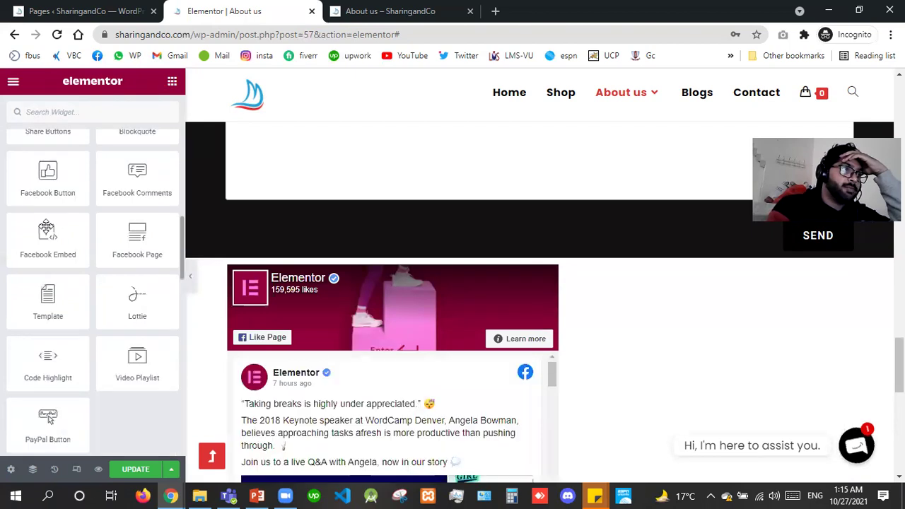
pyautogui.moveTo(46, 228); pyautogui.dragTo(520, 264)
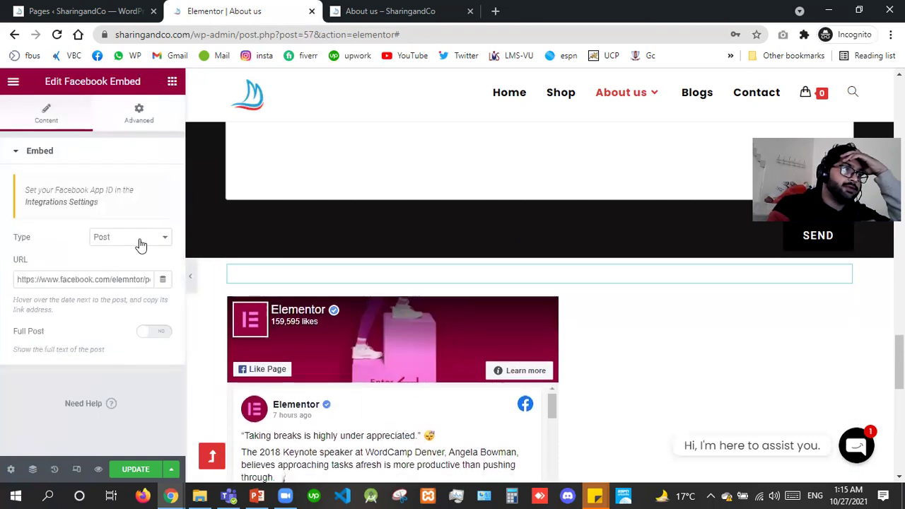
pyautogui.click(131, 237)
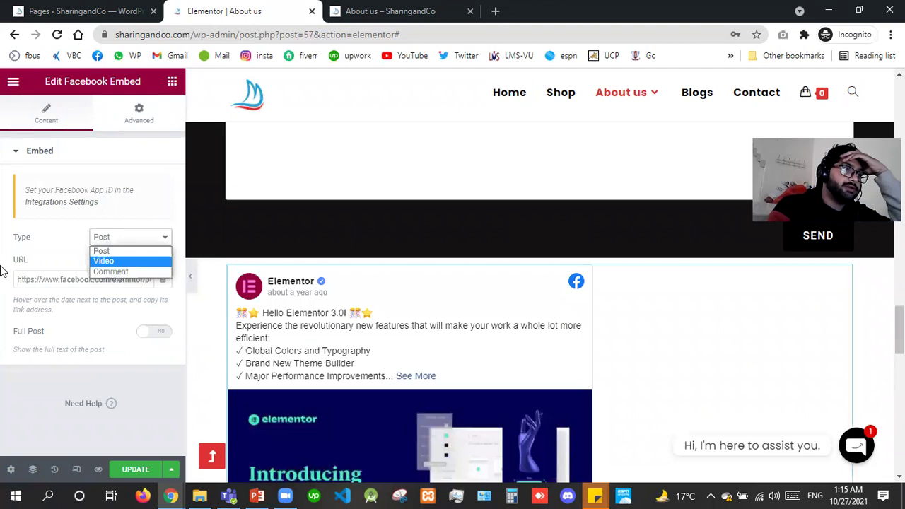
pyautogui.press('Escape')
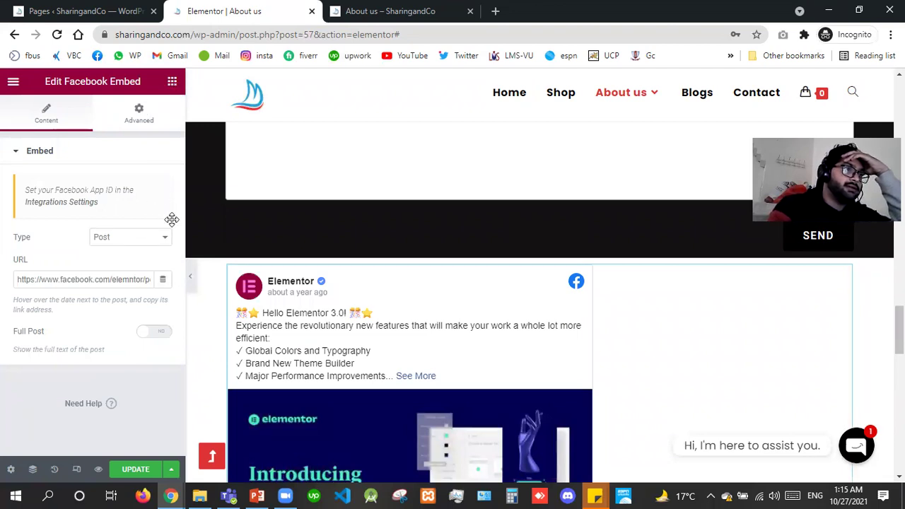
# Add a Facebook Comments widget above the embedded Hello Elementor 3.0 post.
pyautogui.press('Escape')
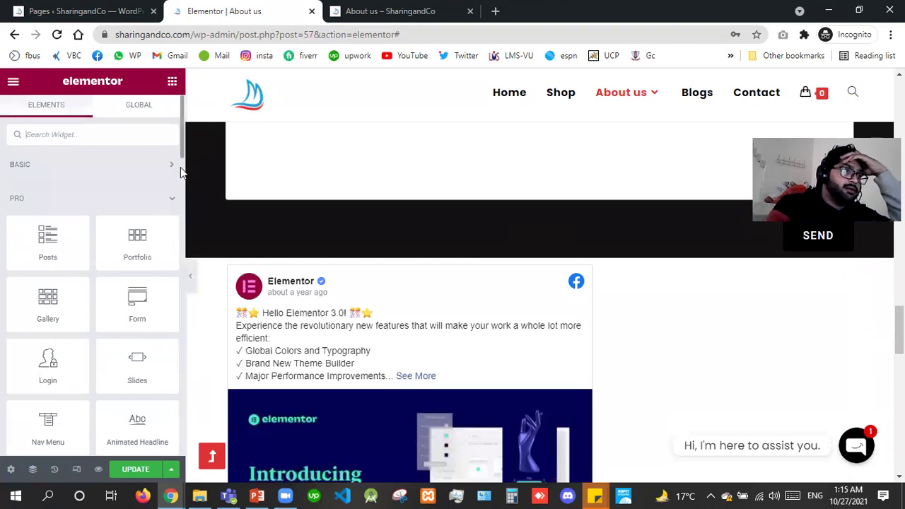
pyautogui.scroll(-5, 181, 172)
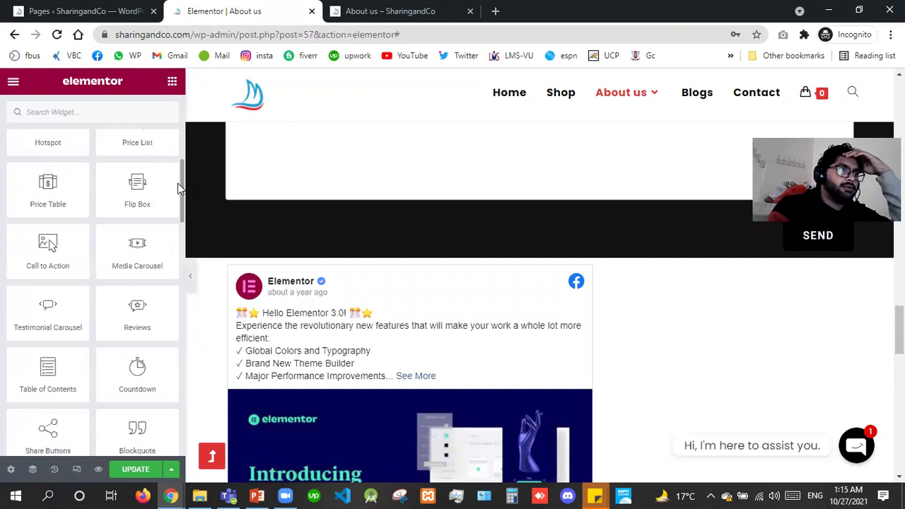
pyautogui.scroll(-5, 179, 183)
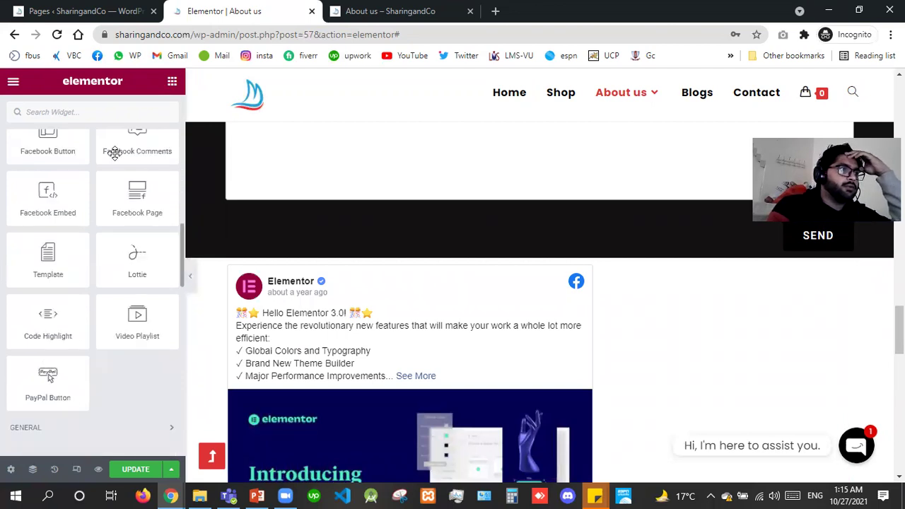
pyautogui.moveTo(123, 151); pyautogui.dragTo(388, 295)
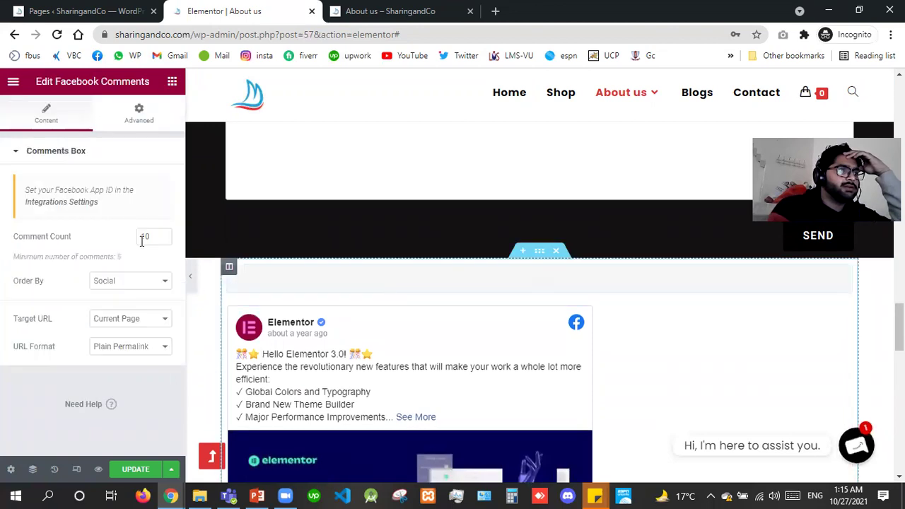
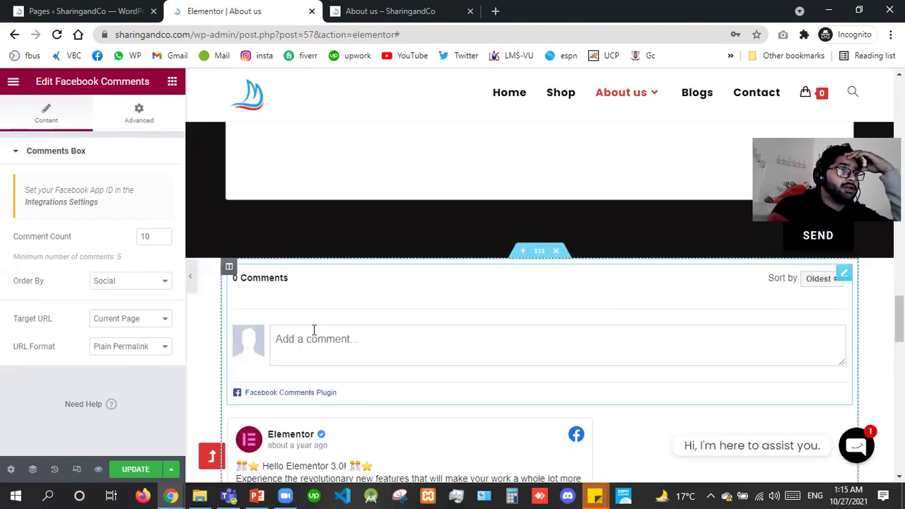
# Delete the Facebook Comments widget and the embedded Facebook post from the About us page.
pyautogui.click(314, 330)
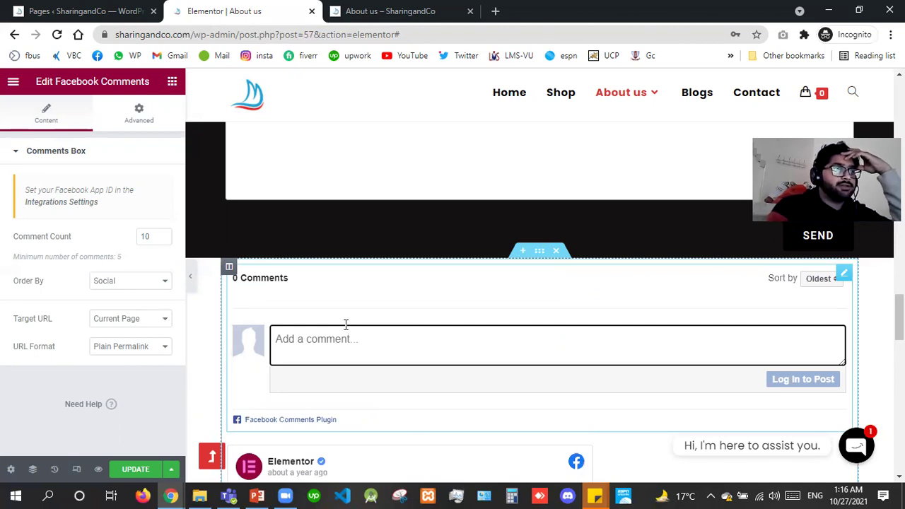
pyautogui.rightClick(324, 309)
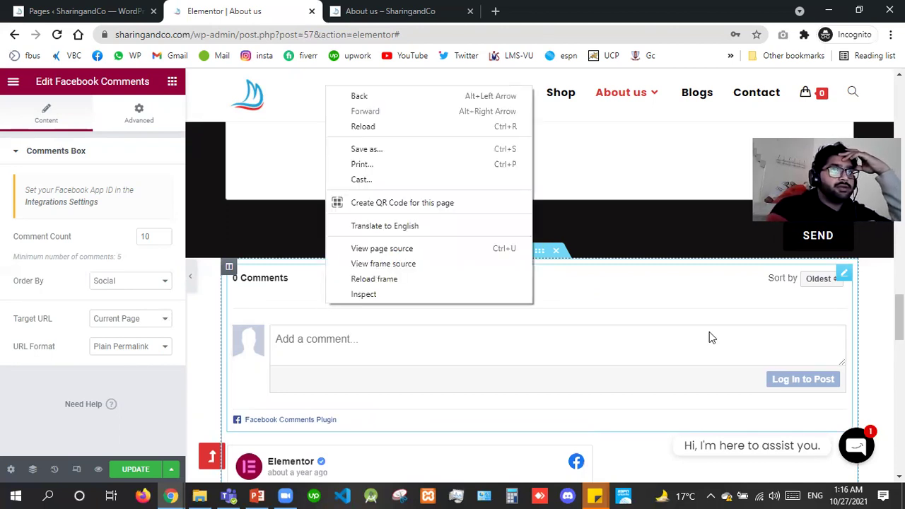
pyautogui.click(843, 277)
pyautogui.rightClick(785, 390)
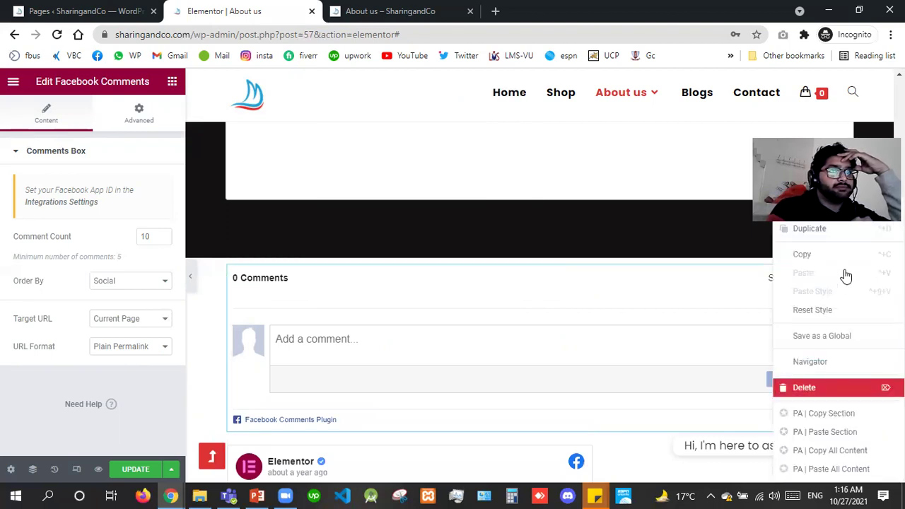
pyautogui.press('Delete')
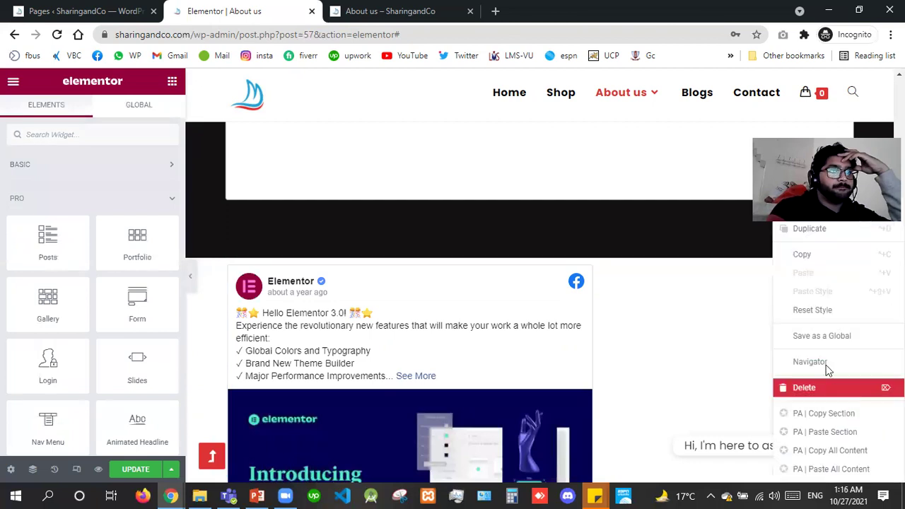
pyautogui.click(824, 387)
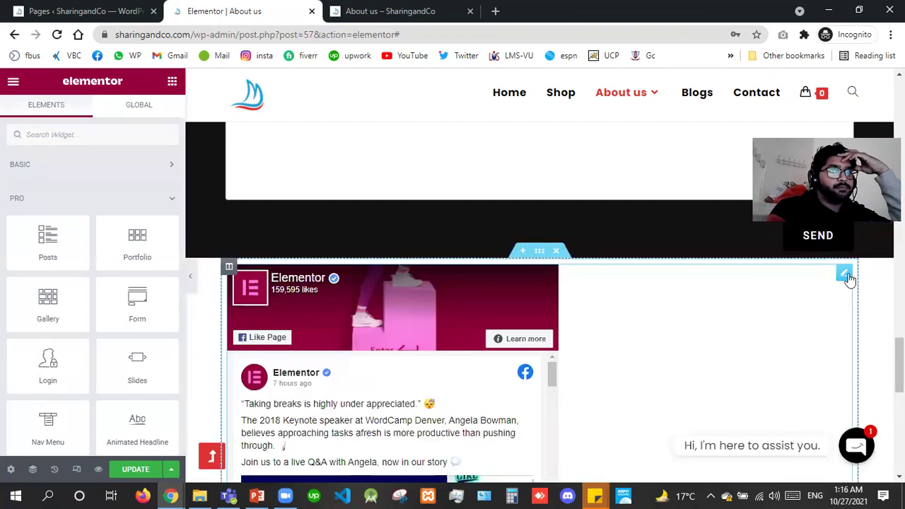
pyautogui.rightClick(819, 390)
# Delete the Facebook Page widget and drop a Blockquote widget into the section.
pyautogui.press('Delete')
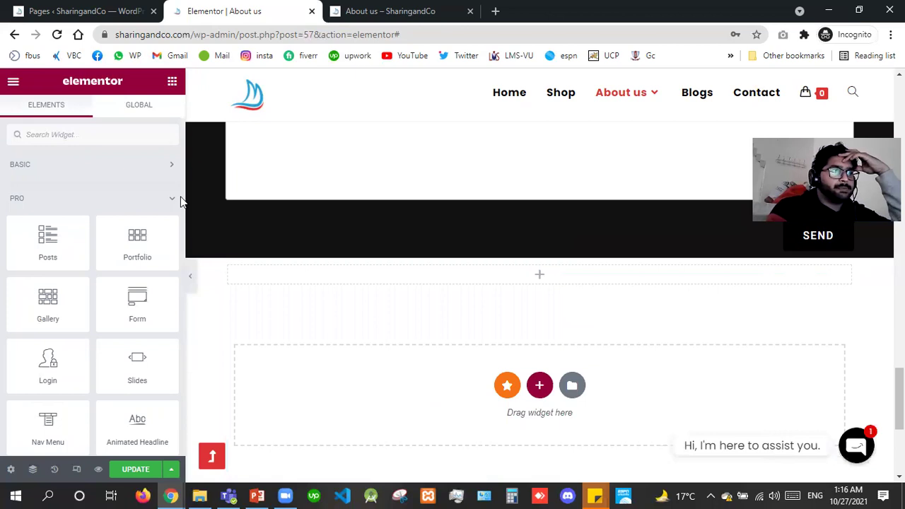
pyautogui.scroll(-10, 178, 241)
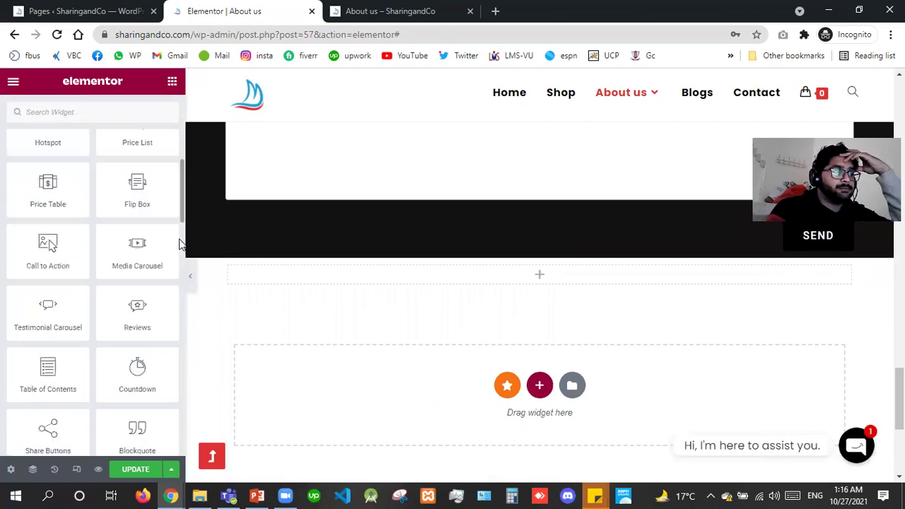
pyautogui.scroll(-4, 180, 240)
pyautogui.scroll(1, 181, 240)
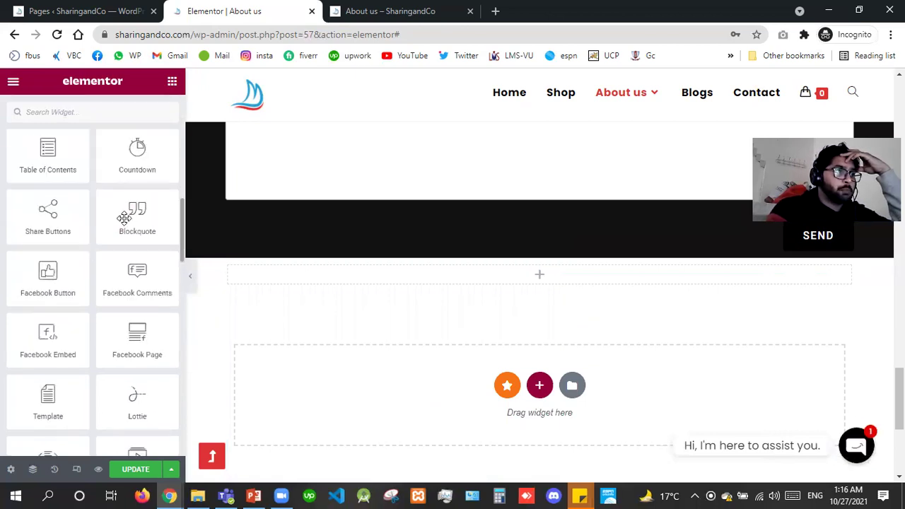
pyautogui.moveTo(128, 219); pyautogui.dragTo(329, 273)
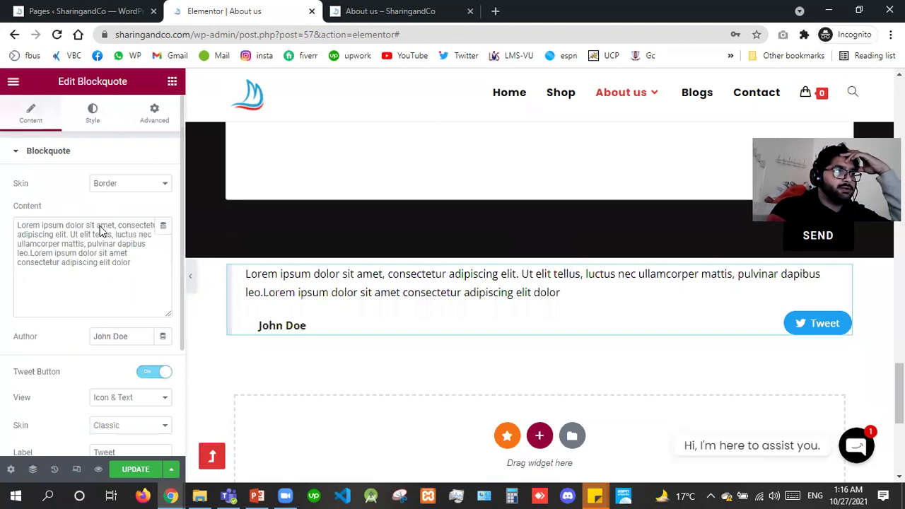
# Switch the blockquote skin to Clean, then Quotation, and finally Boxed.
pyautogui.click(107, 183)
pyautogui.click(107, 188)
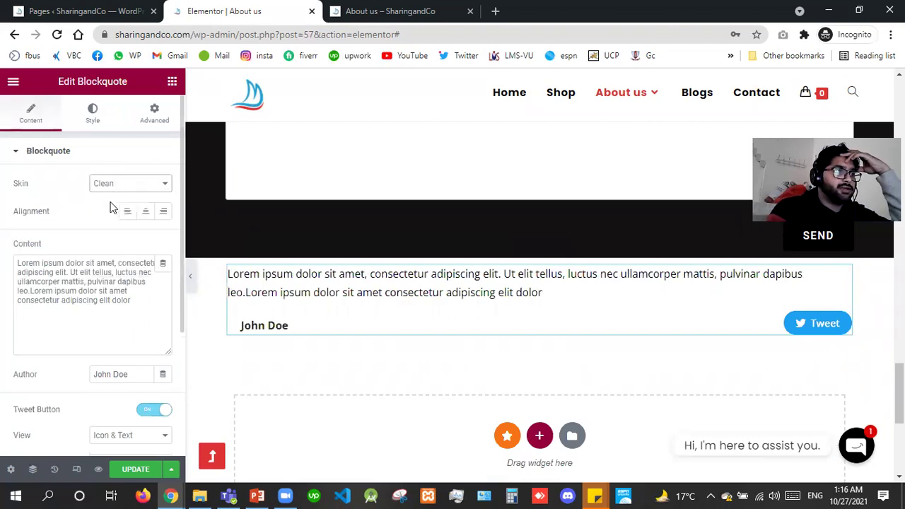
pyautogui.click(112, 184)
pyautogui.click(110, 207)
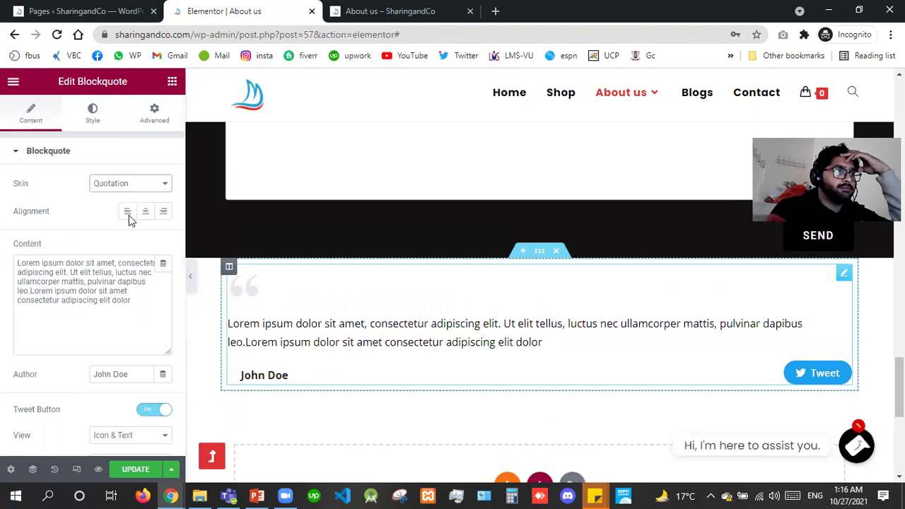
pyautogui.click(129, 184)
pyautogui.click(130, 220)
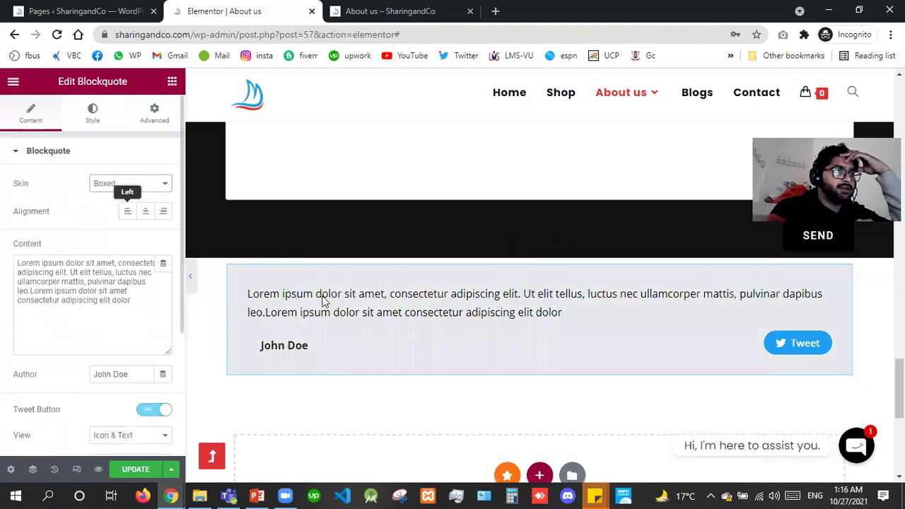
pyautogui.rightClick(324, 300)
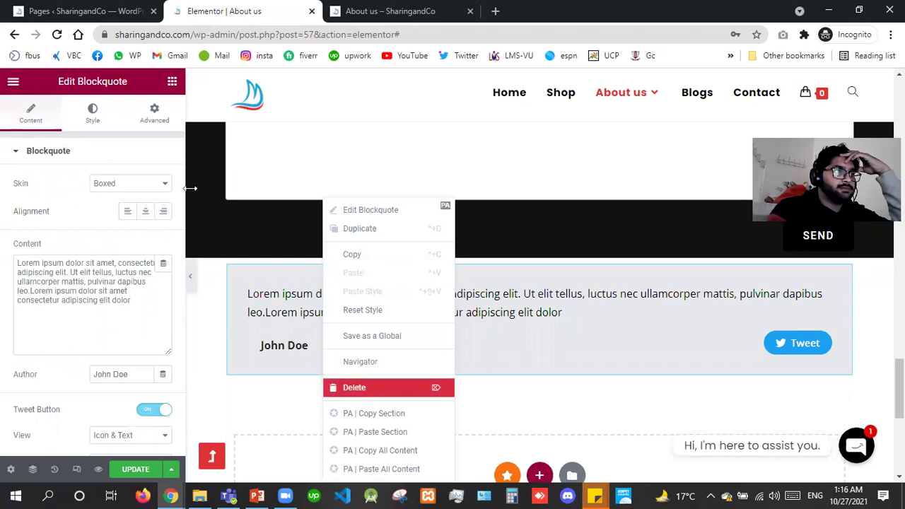
# Delete the Boxed blockquote, then add a Share Buttons widget and delete it too.
pyautogui.press('Delete')
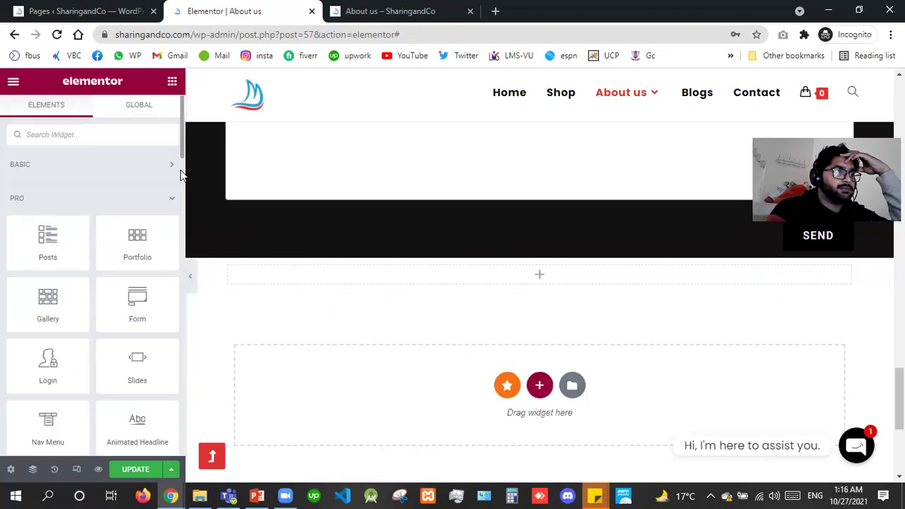
pyautogui.scroll(-5, 181, 176)
pyautogui.scroll(-2, 181, 188)
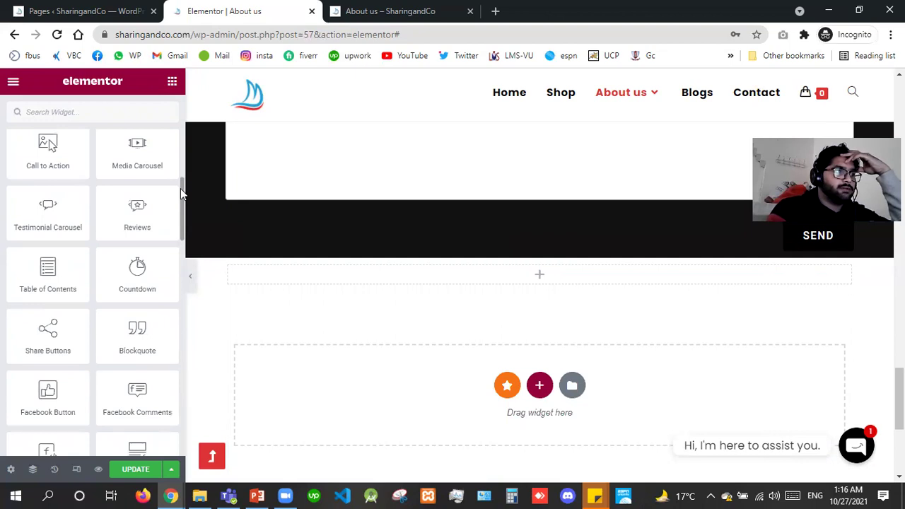
pyautogui.moveTo(50, 326); pyautogui.dragTo(327, 267)
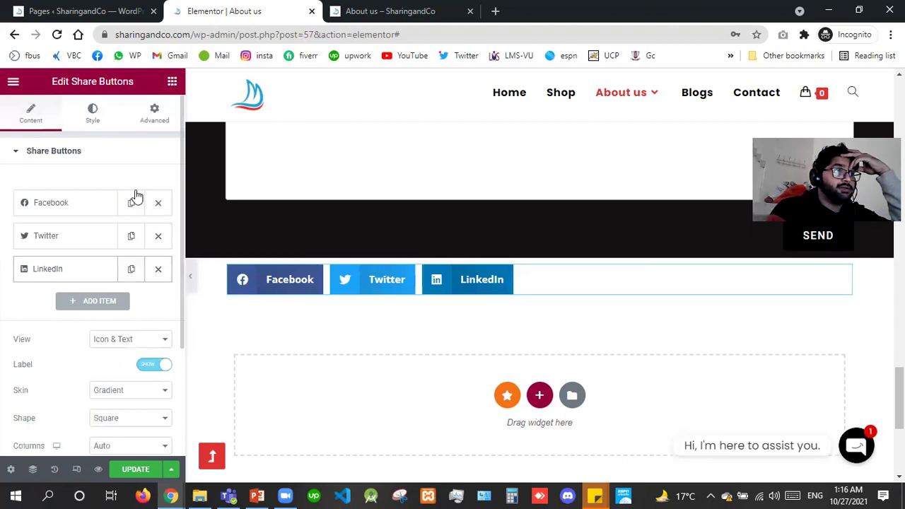
pyautogui.rightClick(276, 274)
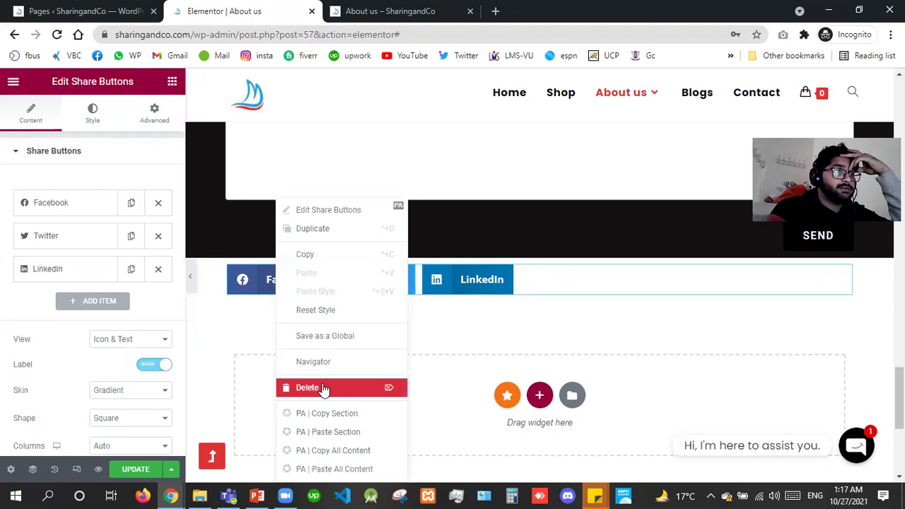
pyautogui.click(323, 389)
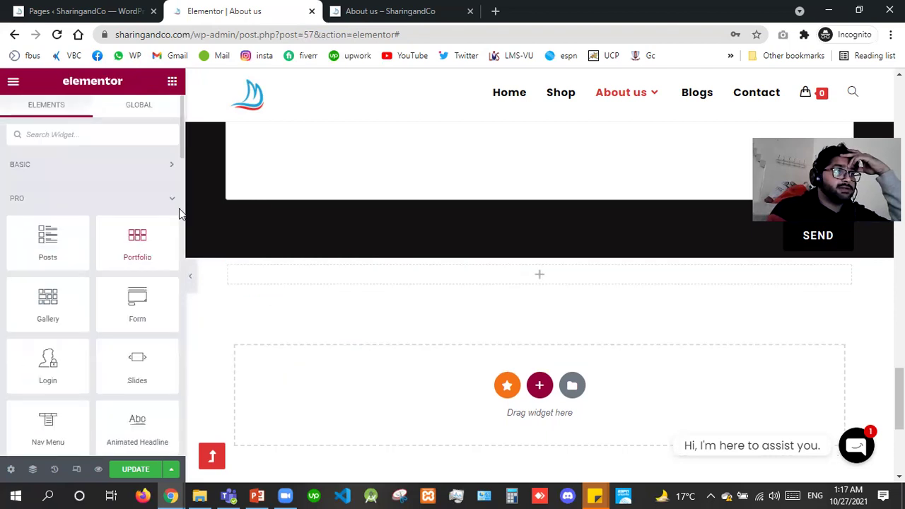
pyautogui.scroll(-5, 180, 212)
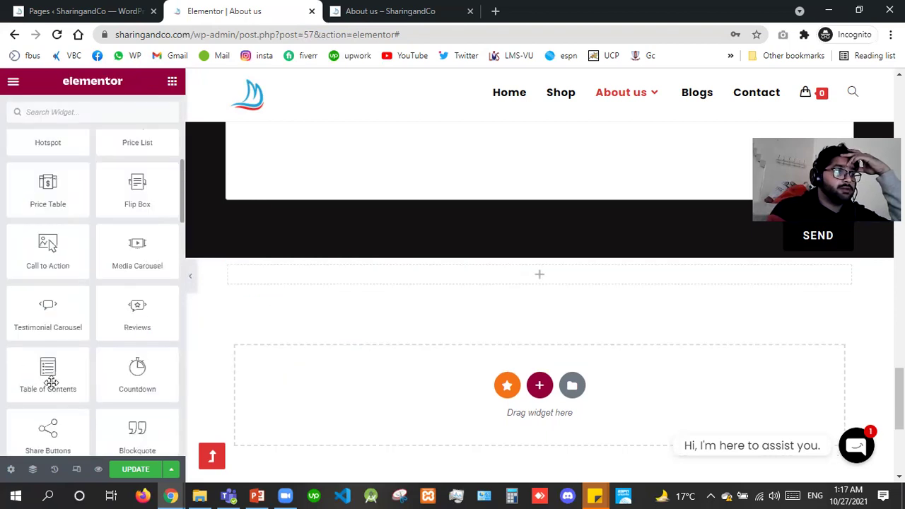
pyautogui.moveTo(125, 380); pyautogui.dragTo(357, 279)
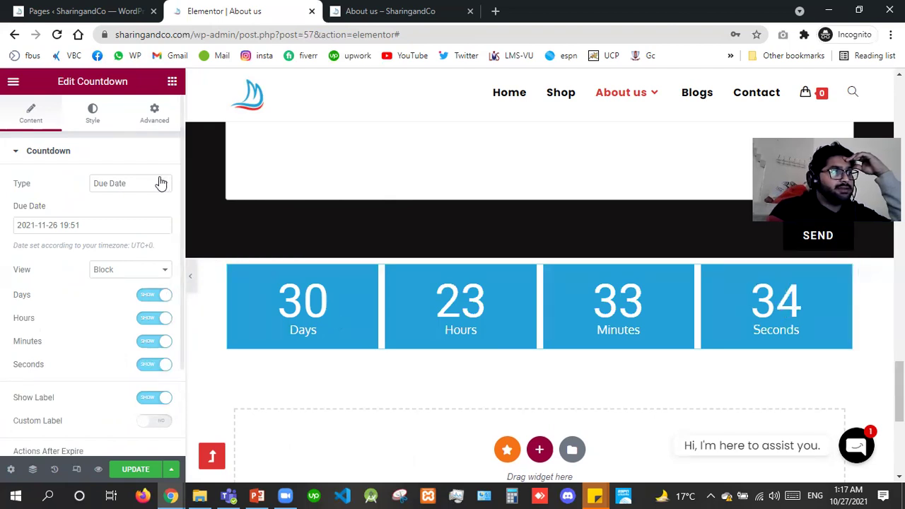
pyautogui.click(130, 185)
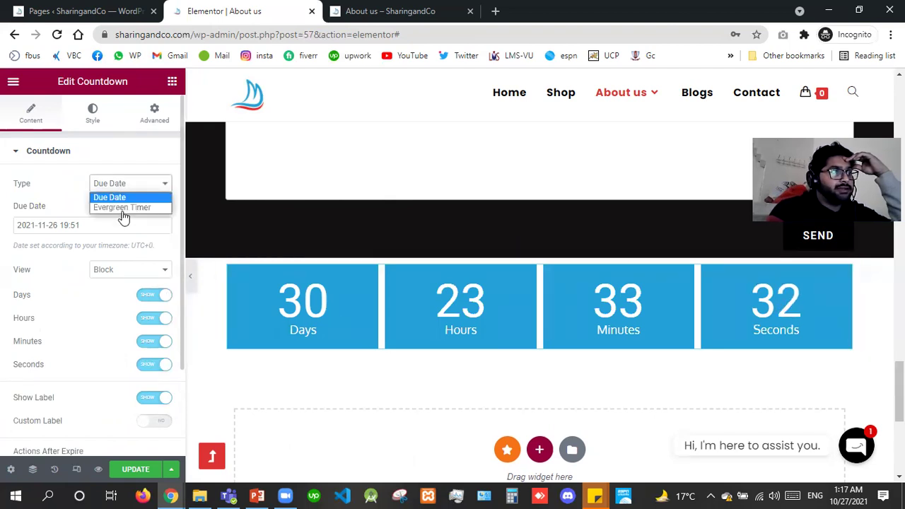
pyautogui.click(122, 212)
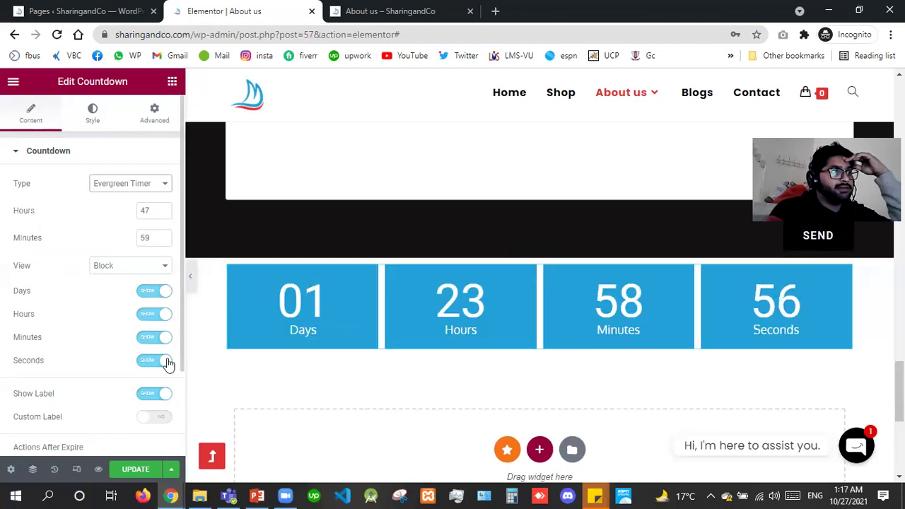
pyautogui.rightClick(367, 315)
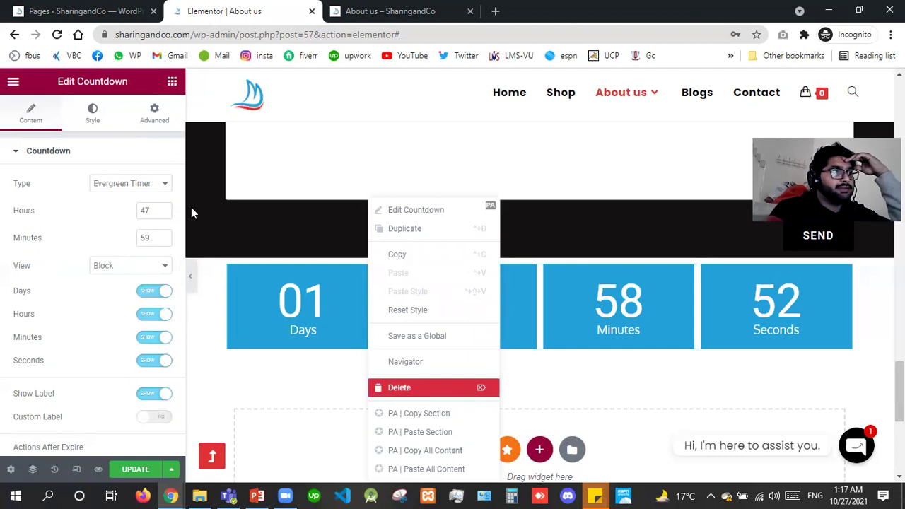
pyautogui.press('Delete')
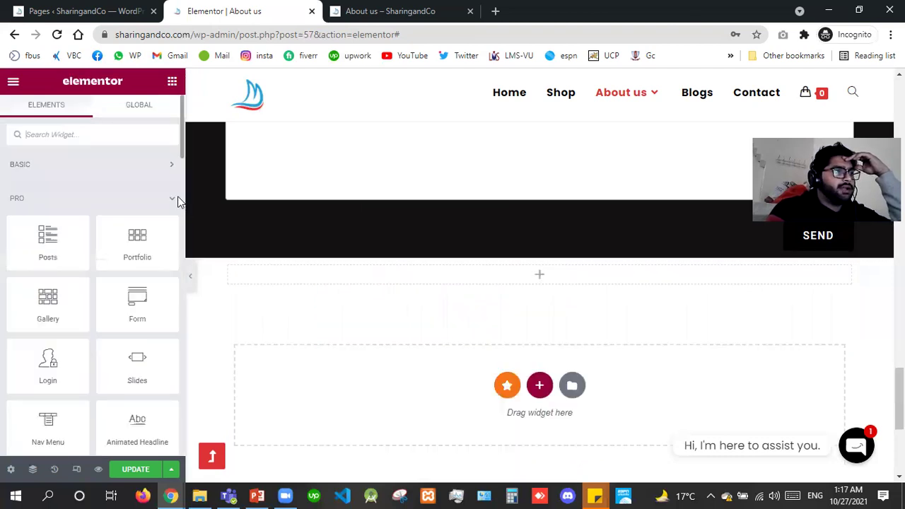
# Drop a Table of Contents widget into the empty section, review its entries, then delete it.
pyautogui.scroll(-5, 179, 202)
pyautogui.moveTo(43, 366); pyautogui.dragTo(322, 272)
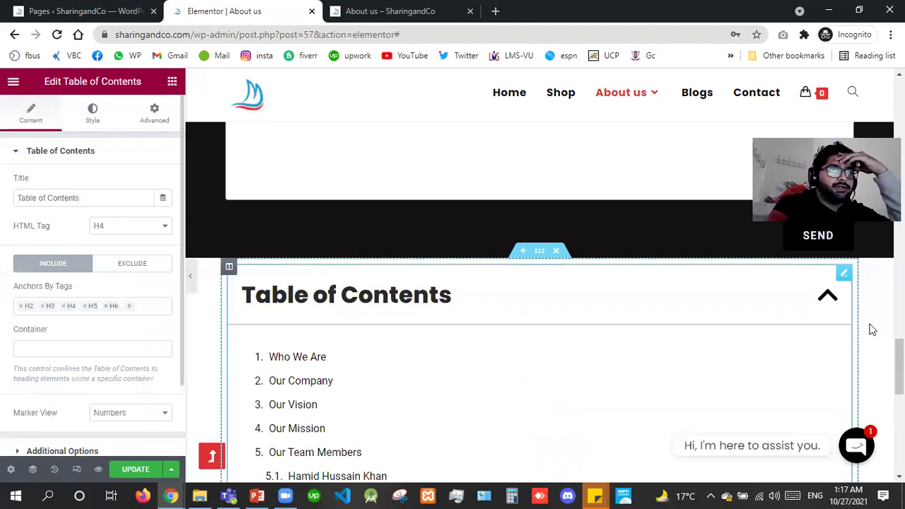
pyautogui.scroll(-3, 539, 303)
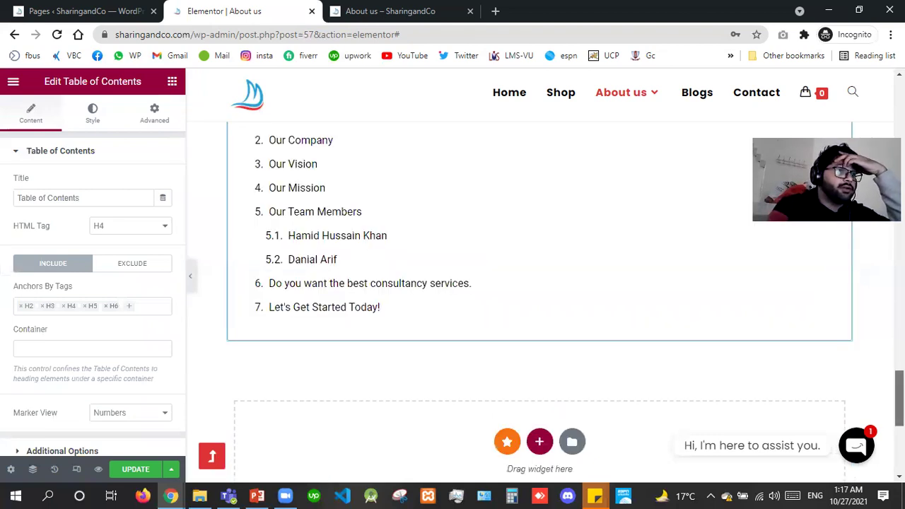
pyautogui.scroll(-1, 539, 303)
pyautogui.scroll(10, 539, 303)
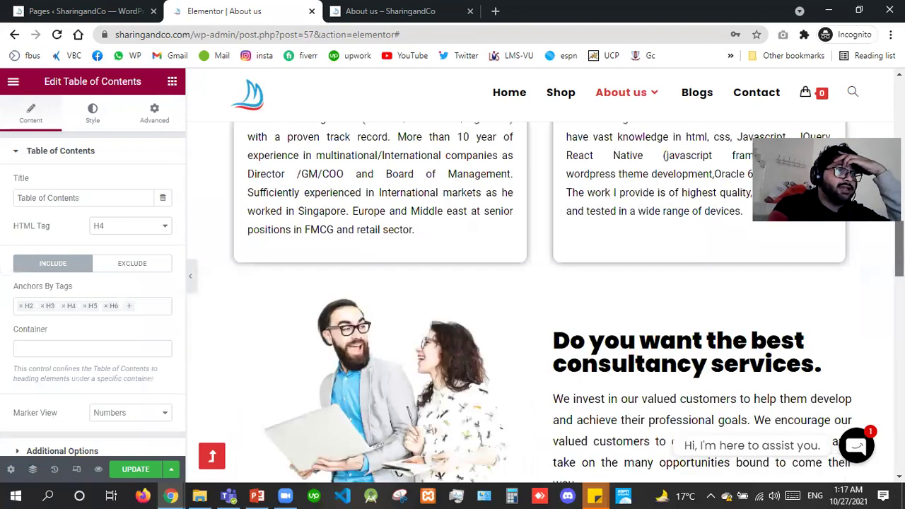
pyautogui.scroll(-10, 540, 302)
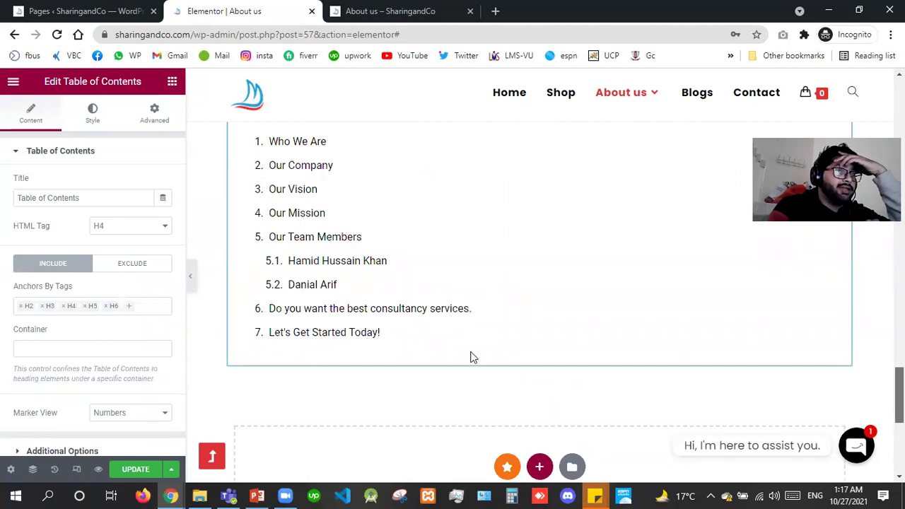
pyautogui.scroll(1, 471, 357)
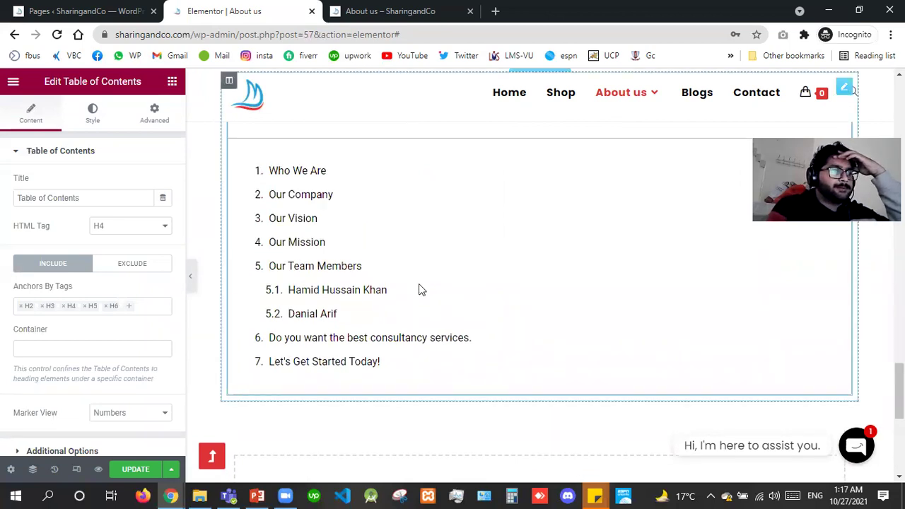
pyautogui.rightClick(469, 382)
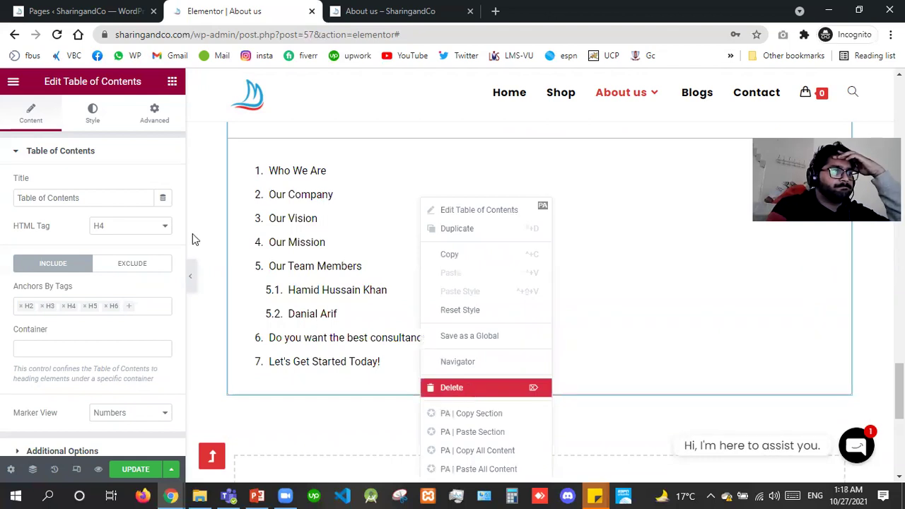
pyautogui.press('Delete')
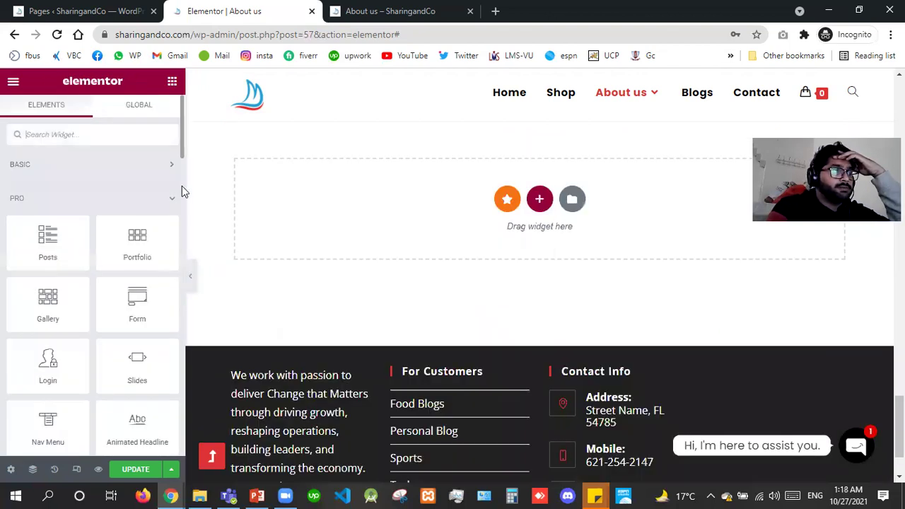
pyautogui.scroll(-5, 181, 186)
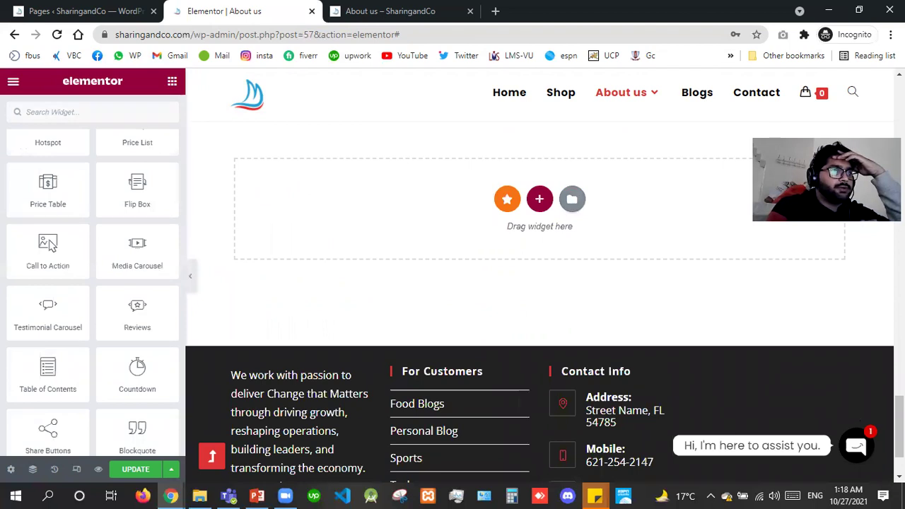
pyautogui.scroll(2, 546, 418)
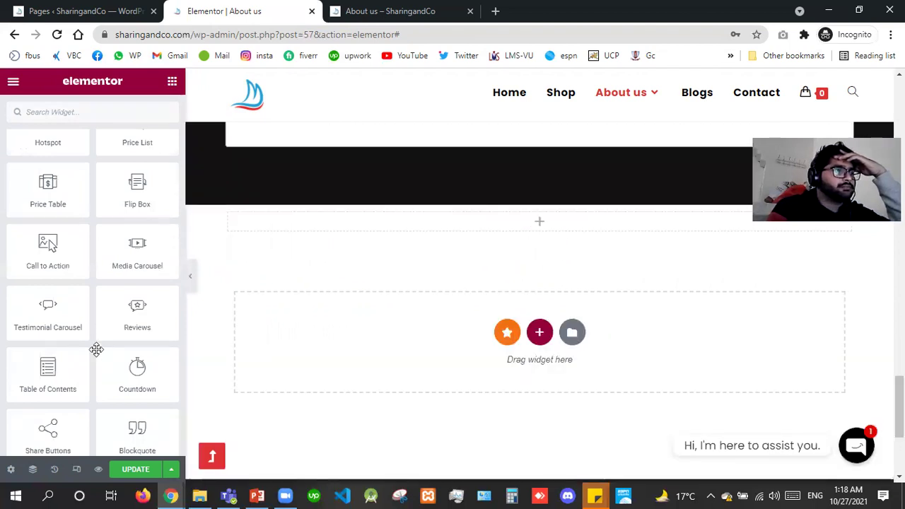
pyautogui.moveTo(134, 325); pyautogui.dragTo(450, 229)
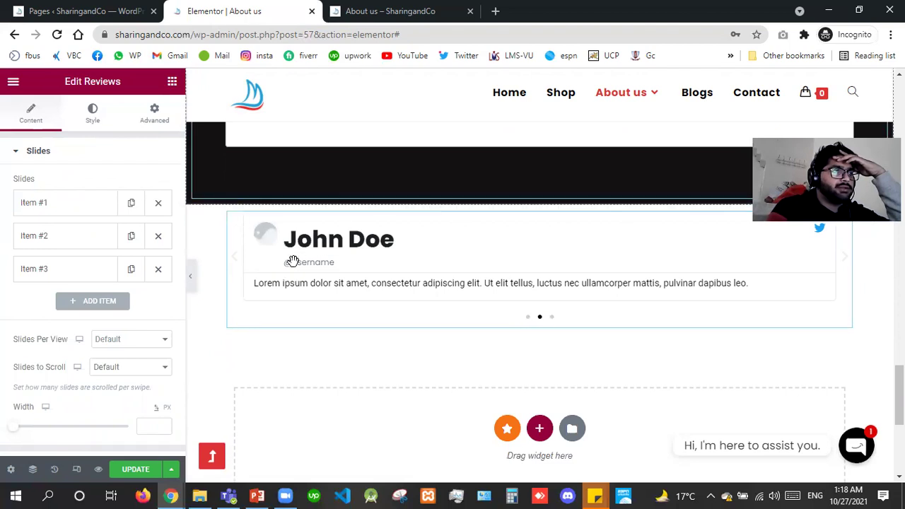
pyautogui.click(539, 320)
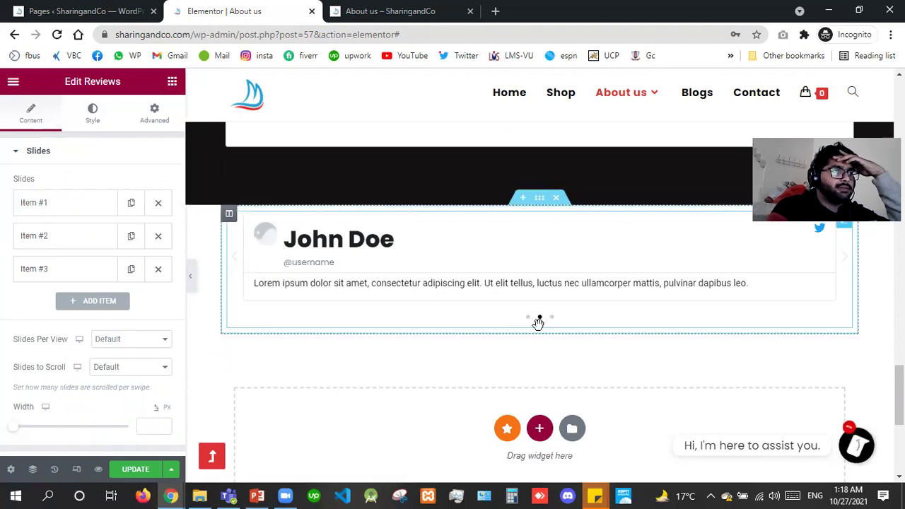
pyautogui.rightClick(493, 282)
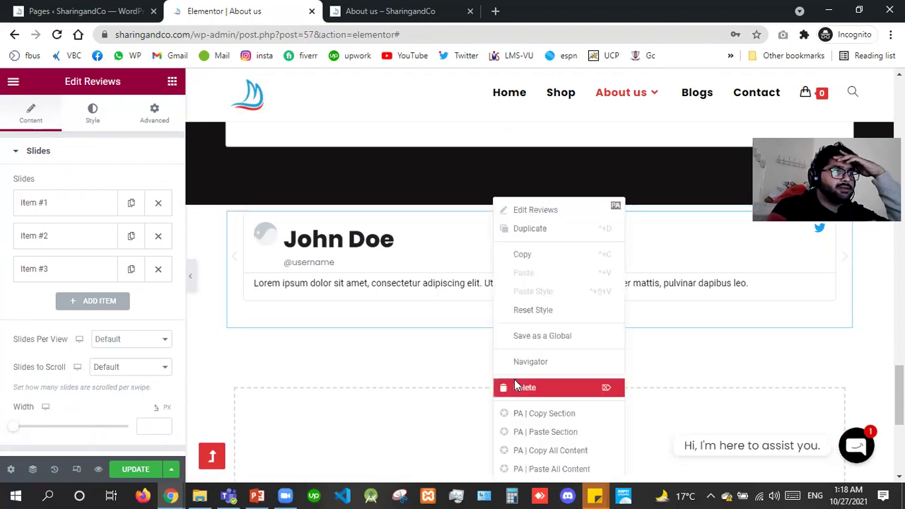
pyautogui.press('Delete')
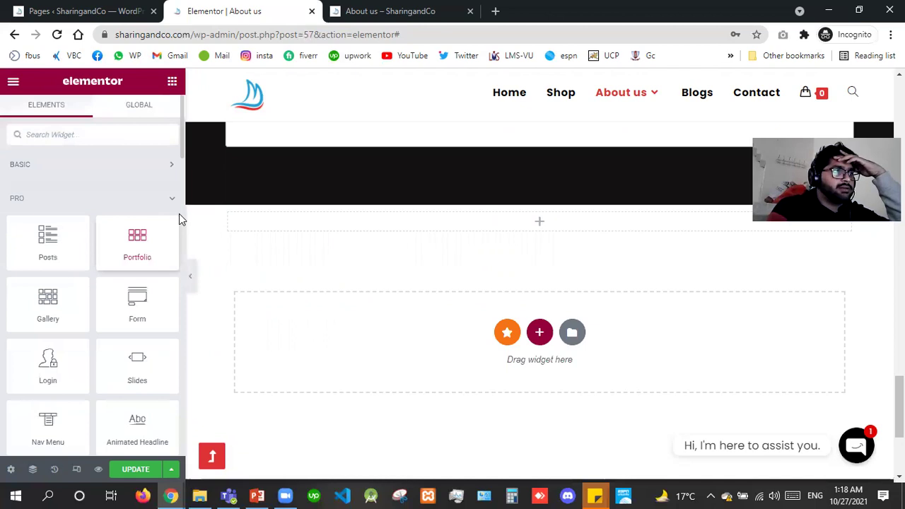
pyautogui.scroll(-5, 179, 213)
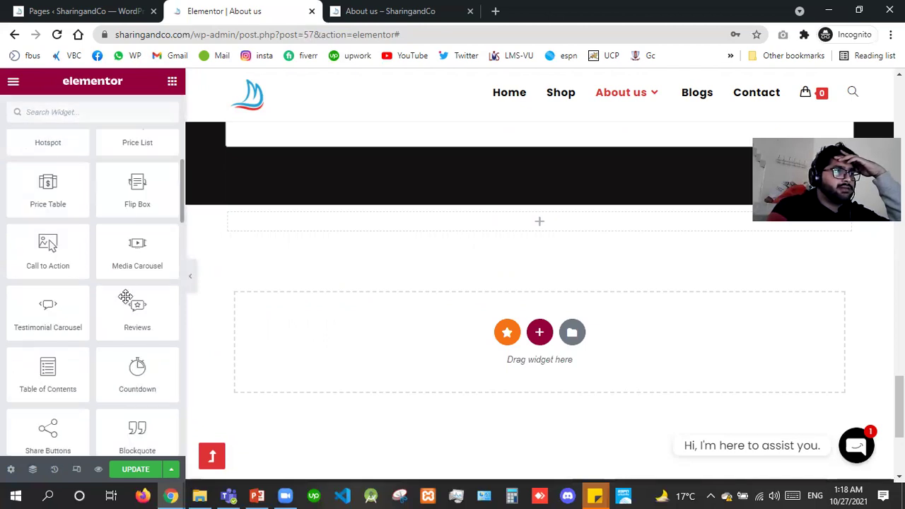
pyautogui.moveTo(146, 260); pyautogui.dragTo(348, 229)
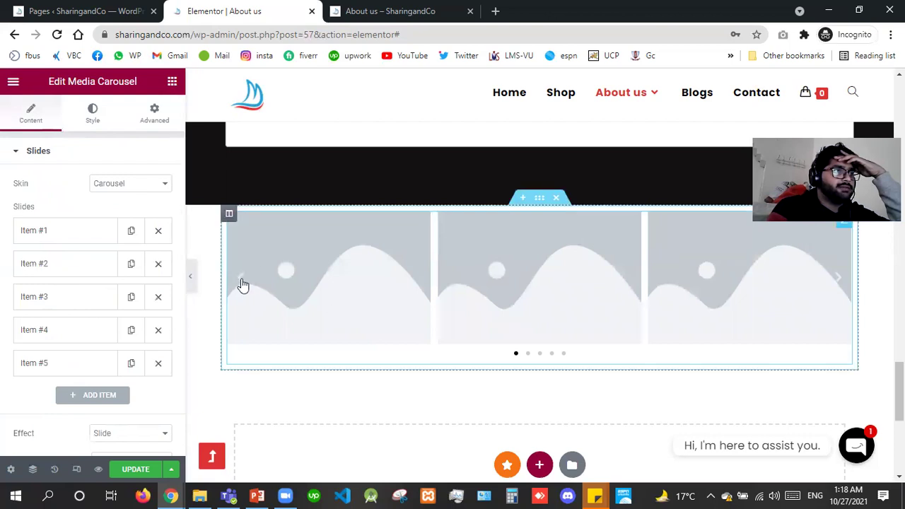
pyautogui.click(117, 185)
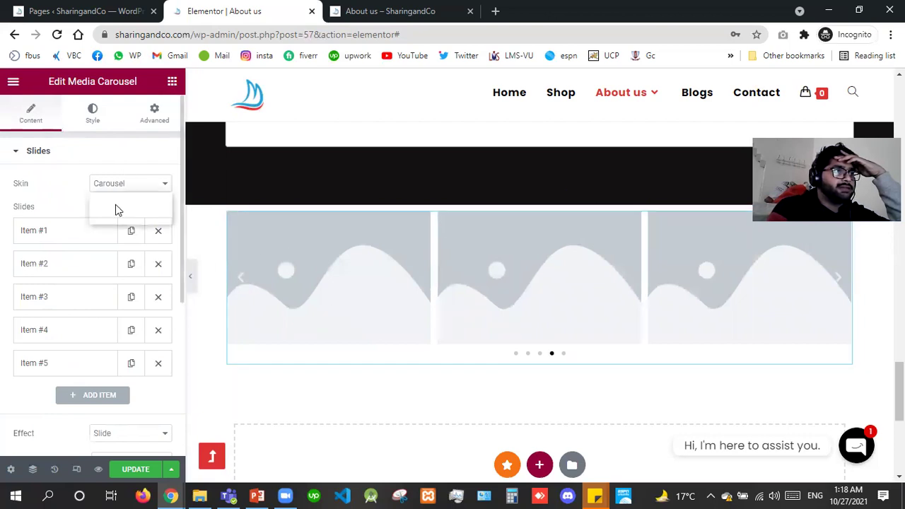
pyautogui.click(113, 208)
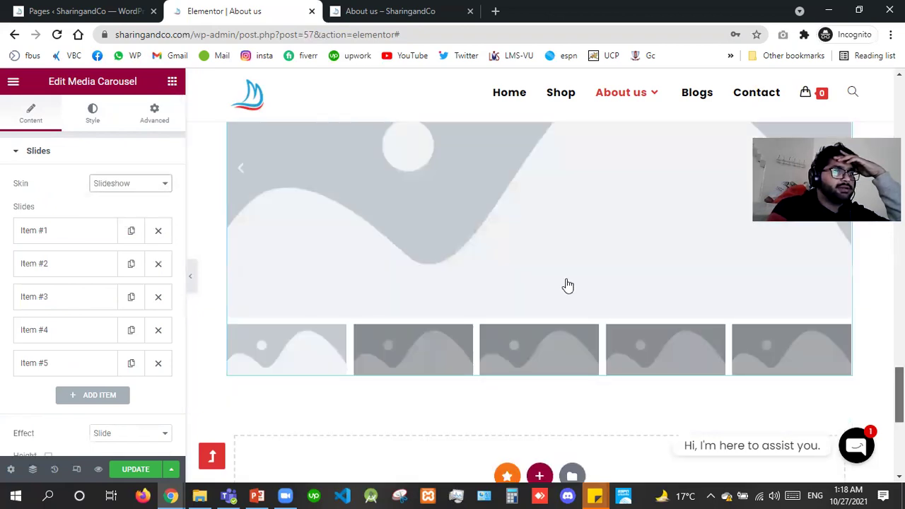
pyautogui.click(119, 187)
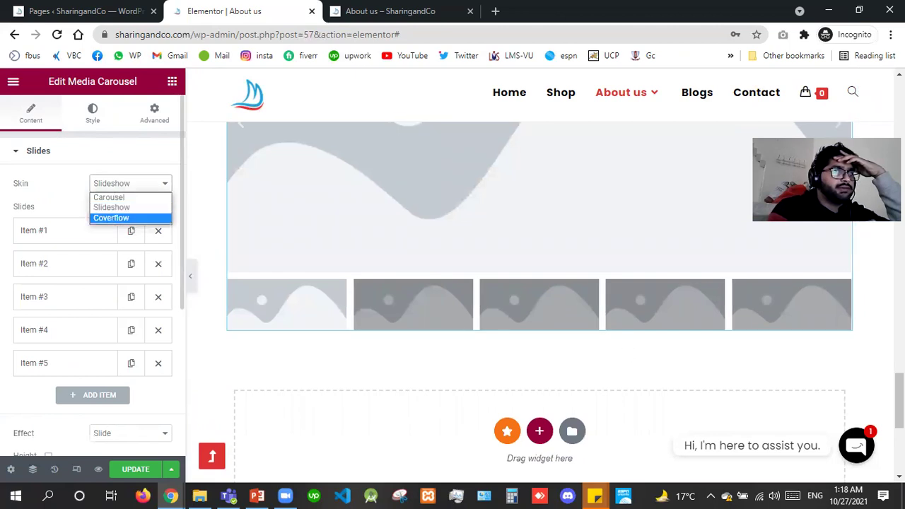
pyautogui.click(109, 218)
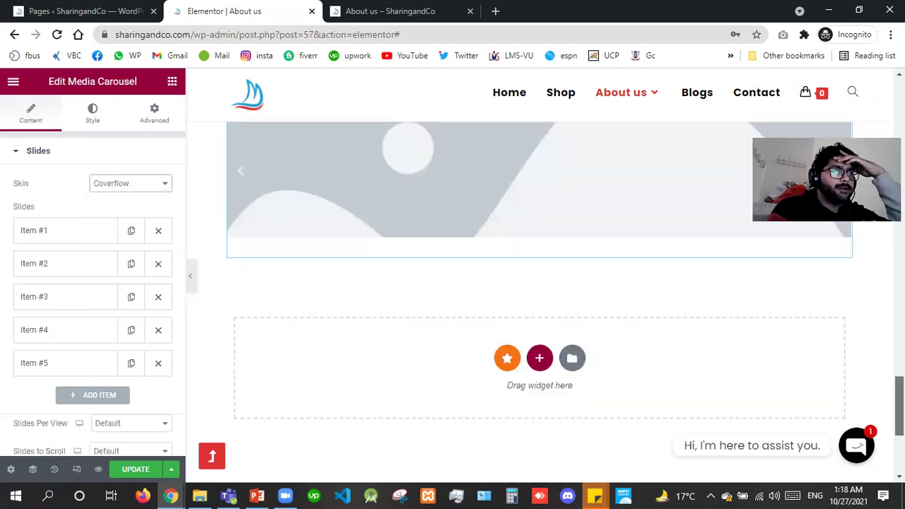
pyautogui.scroll(2, 835, 304)
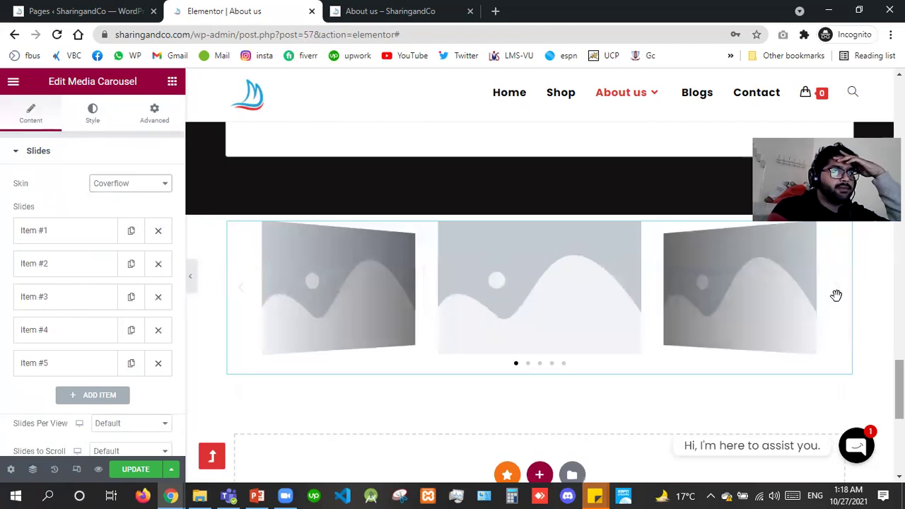
pyautogui.click(840, 289)
pyautogui.click(841, 289)
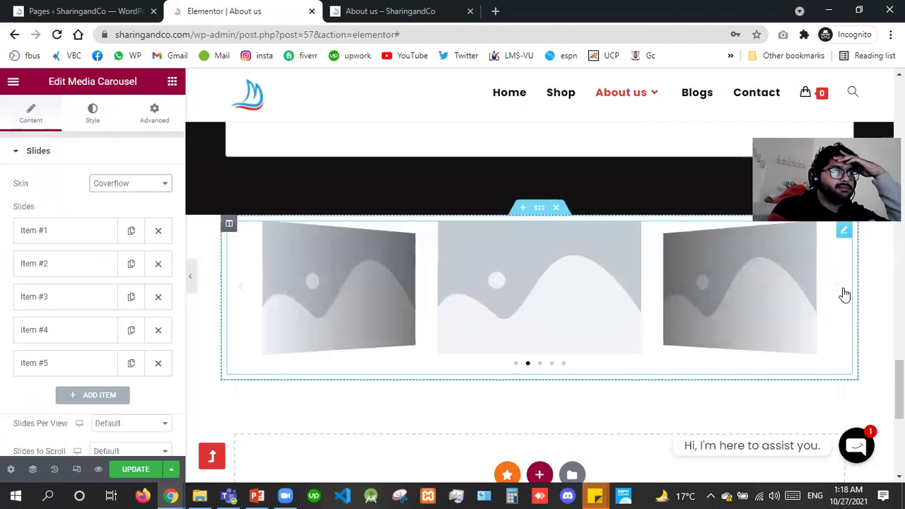
pyautogui.rightClick(338, 367)
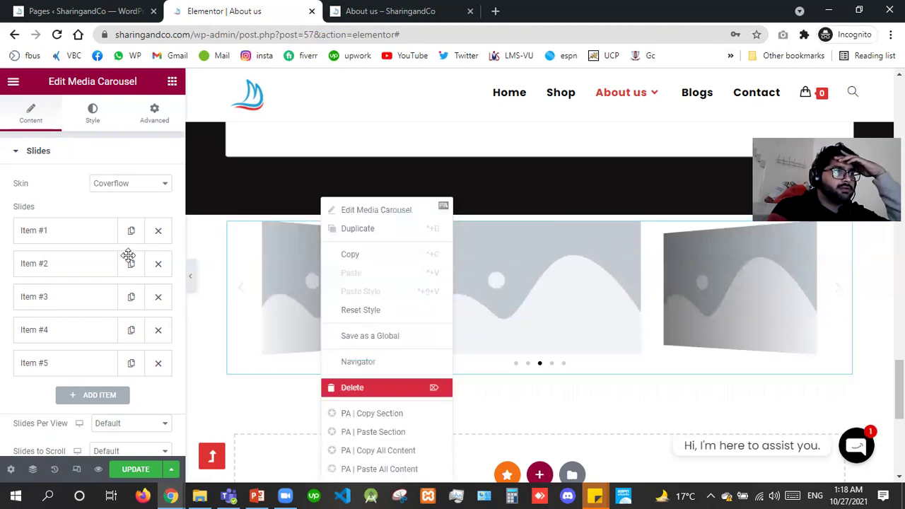
pyautogui.press('Delete')
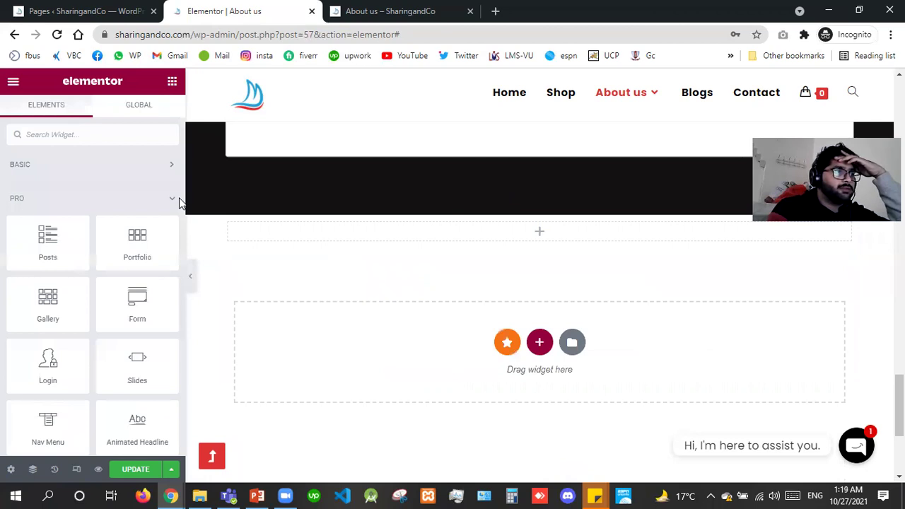
pyautogui.scroll(-5, 179, 202)
# Place a Flip Box widget in the empty section and set its icon view to Stacked.
pyautogui.moveTo(117, 208); pyautogui.dragTo(329, 239)
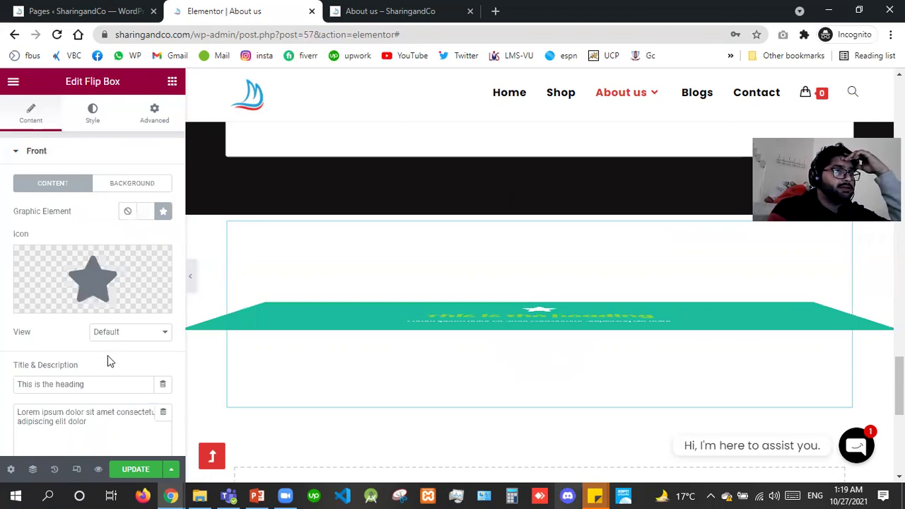
pyautogui.click(130, 332)
pyautogui.click(111, 356)
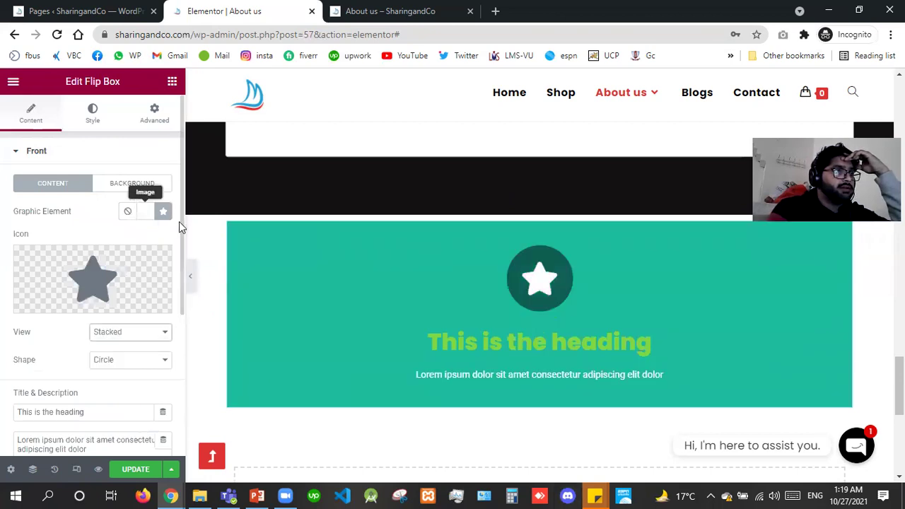
pyautogui.scroll(-3, 173, 288)
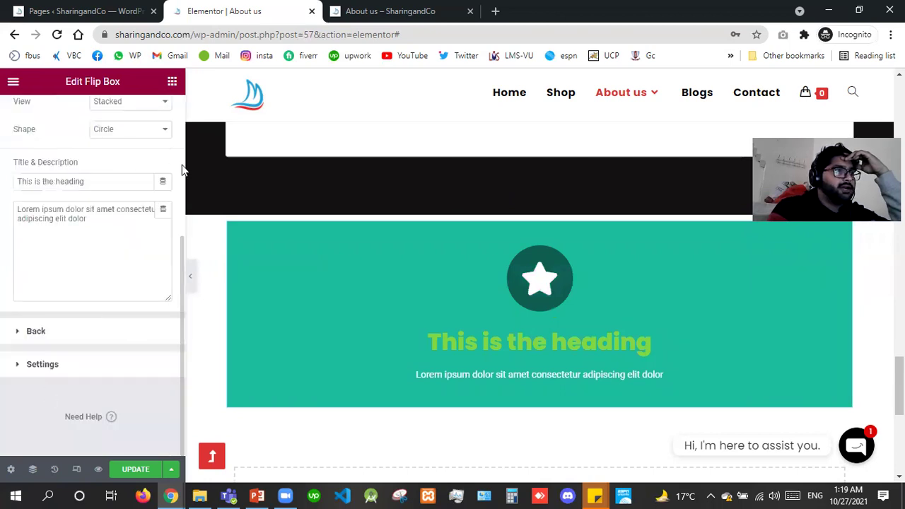
pyautogui.scroll(3, 181, 169)
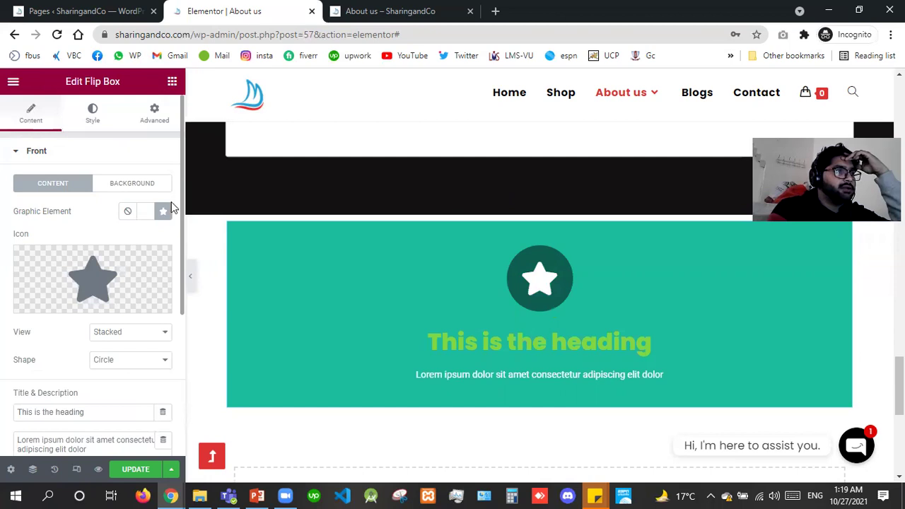
pyautogui.scroll(-1, 174, 202)
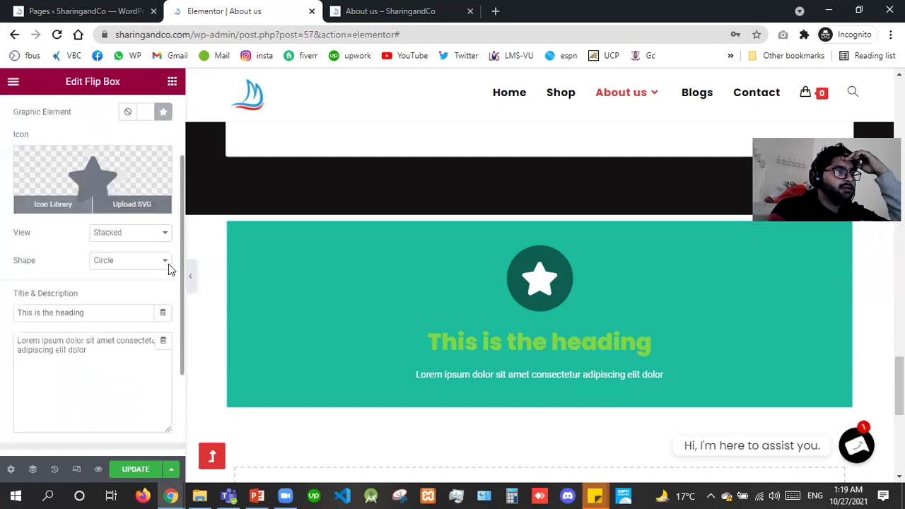
pyautogui.scroll(-1, 170, 290)
pyautogui.scroll(-1, 63, 362)
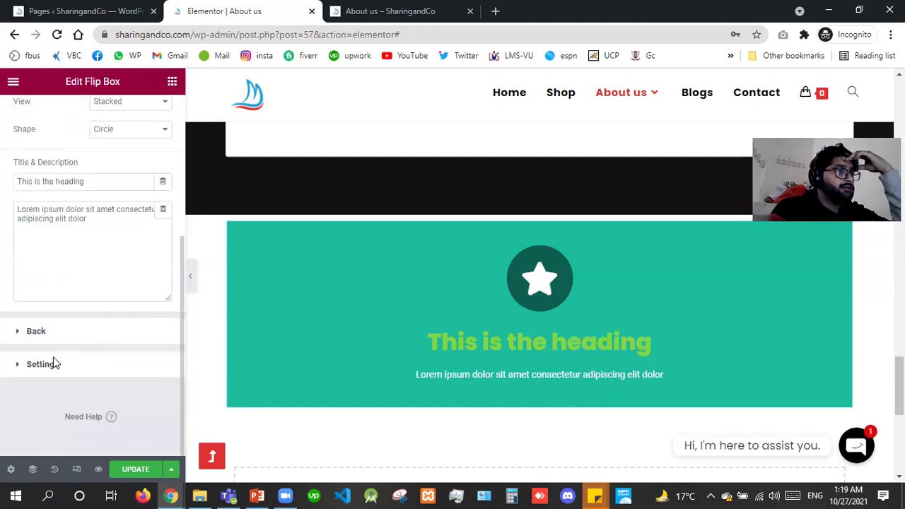
# Try the flip effects Slide (direction Right), Zoom In, and Zoom Out in Settings.
pyautogui.click(55, 363)
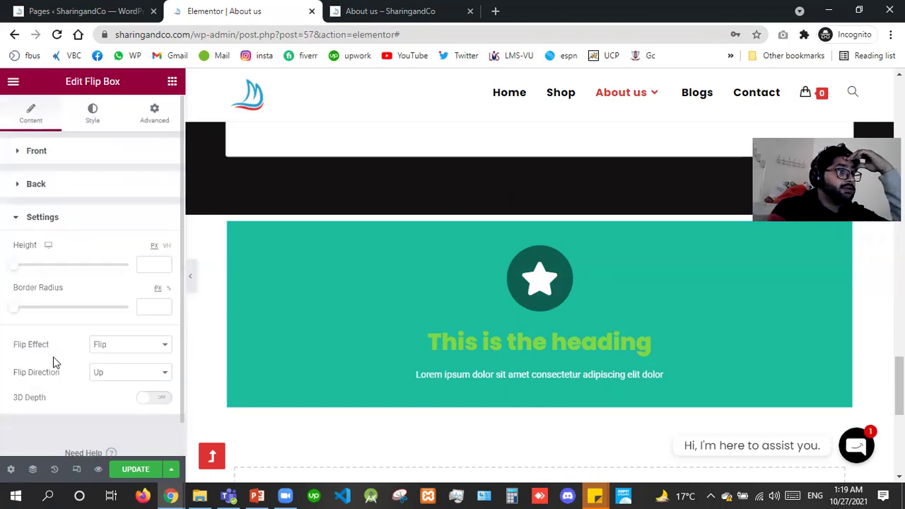
pyautogui.click(106, 345)
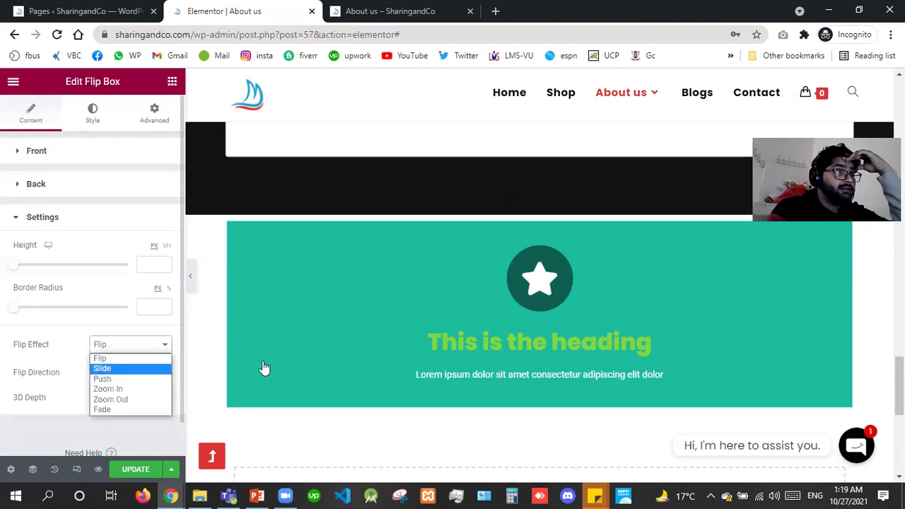
pyautogui.click(106, 371)
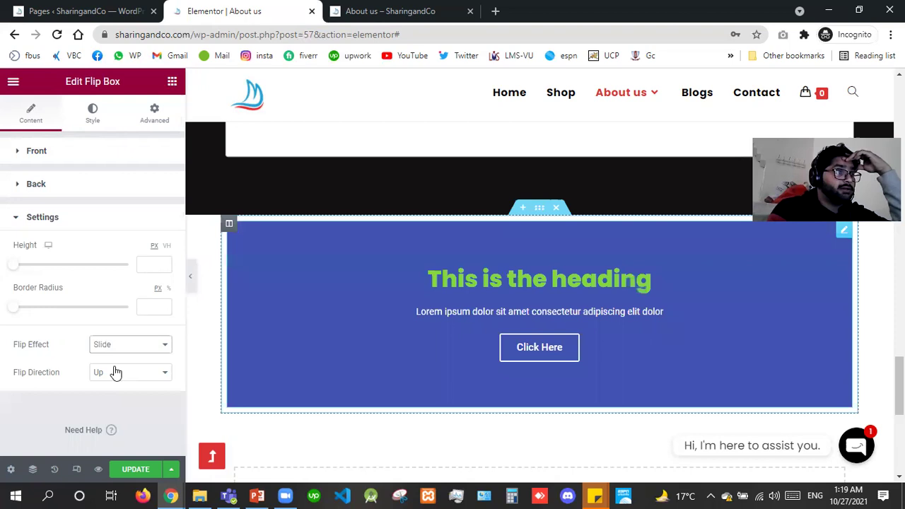
pyautogui.click(115, 372)
pyautogui.click(106, 397)
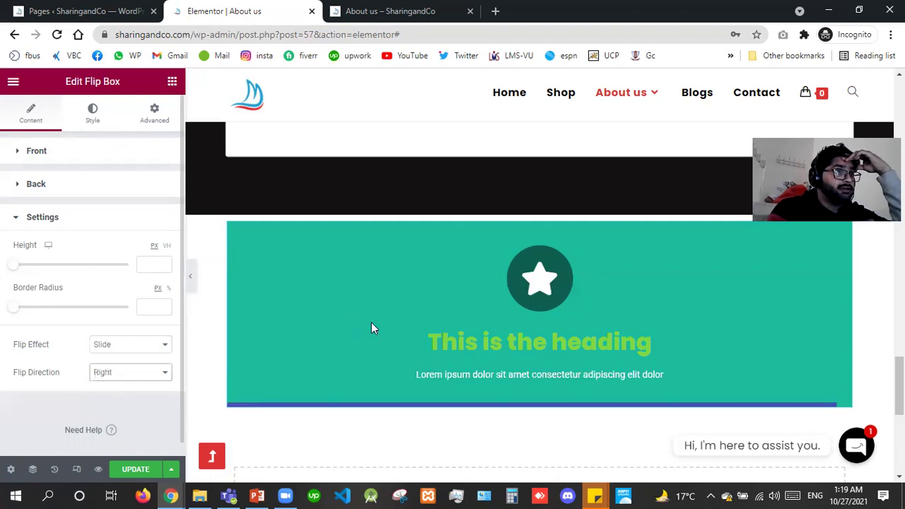
pyautogui.click(131, 345)
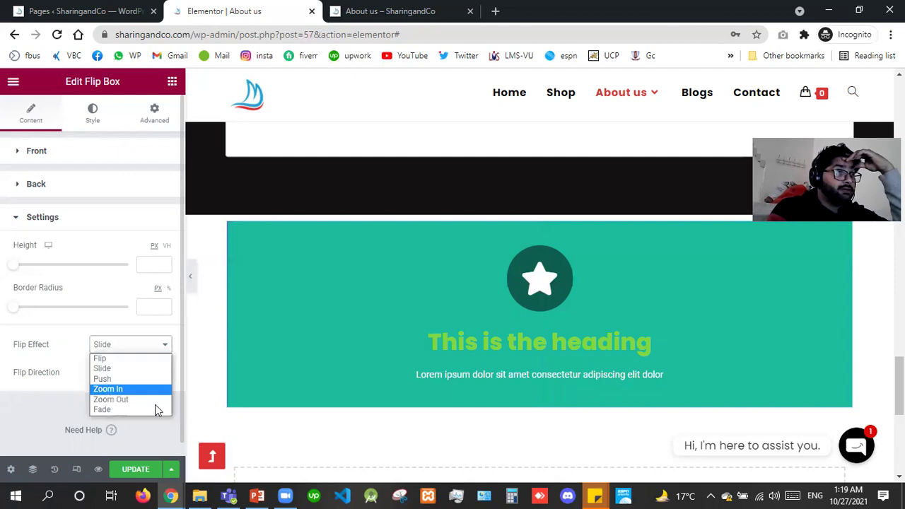
pyautogui.click(109, 389)
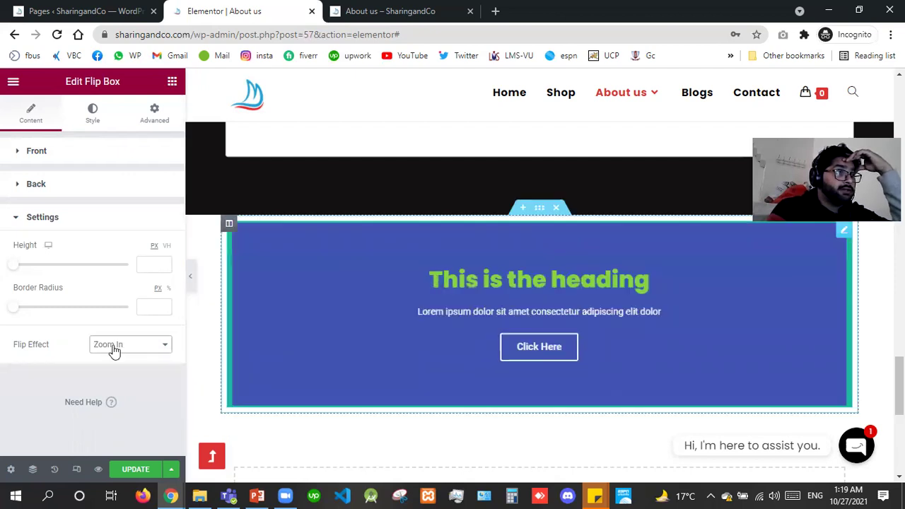
pyautogui.click(130, 344)
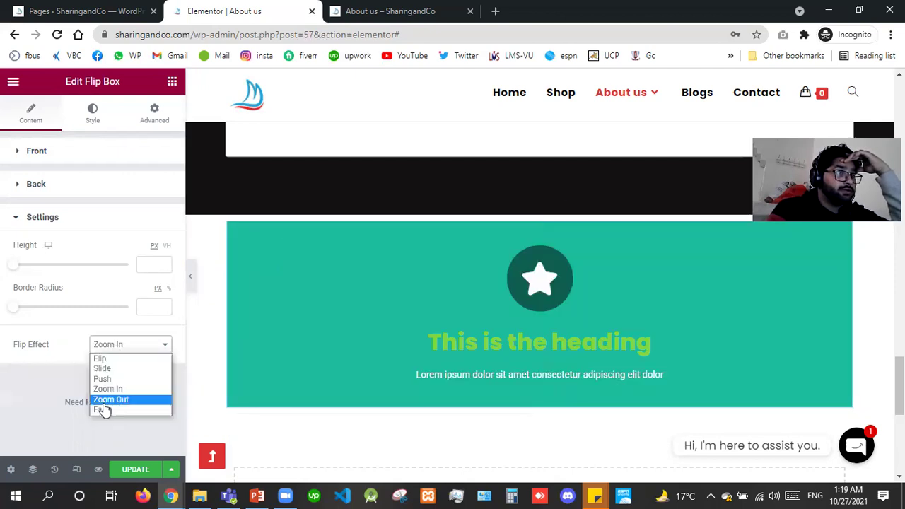
pyautogui.click(106, 401)
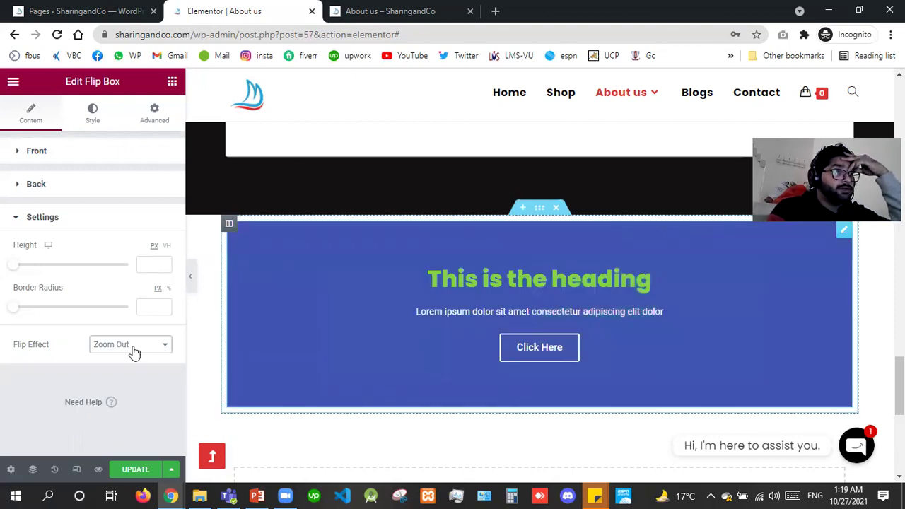
# Switch the flip effect to Fade, then Push, and delete the flip box.
pyautogui.press('space')
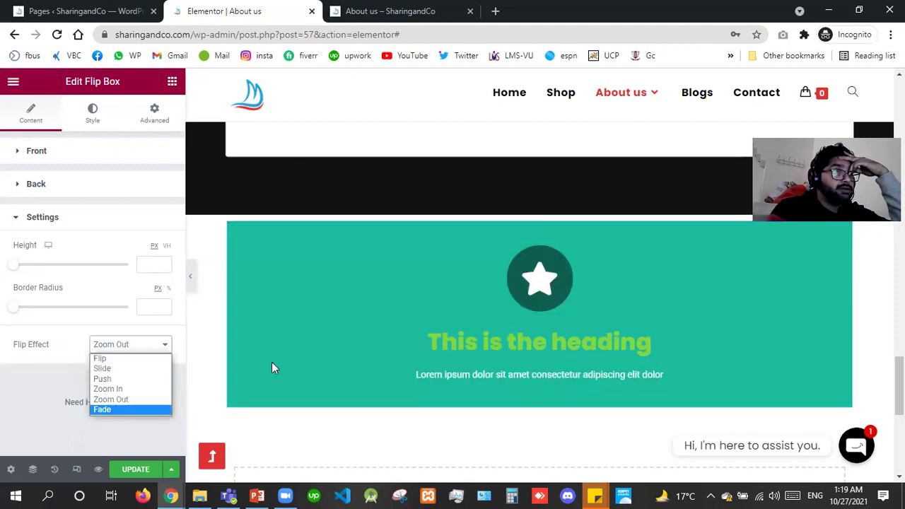
pyautogui.press('Return')
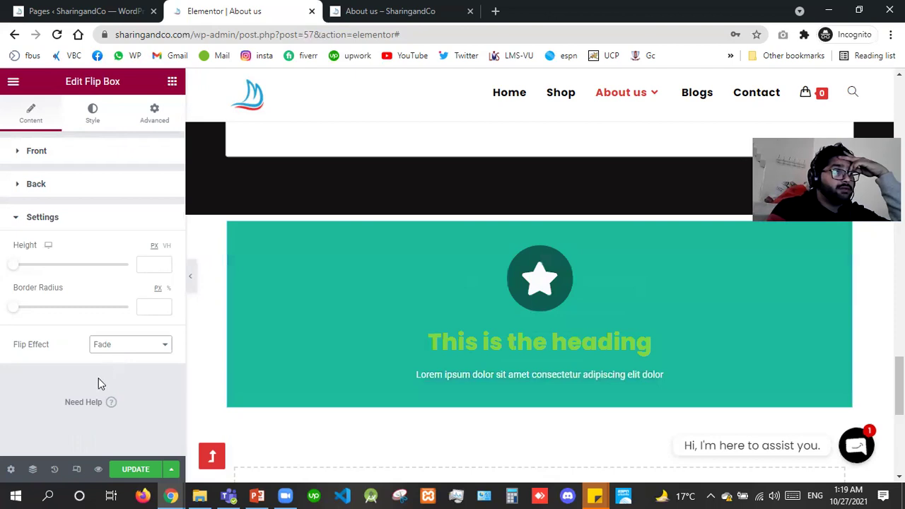
pyautogui.press('space')
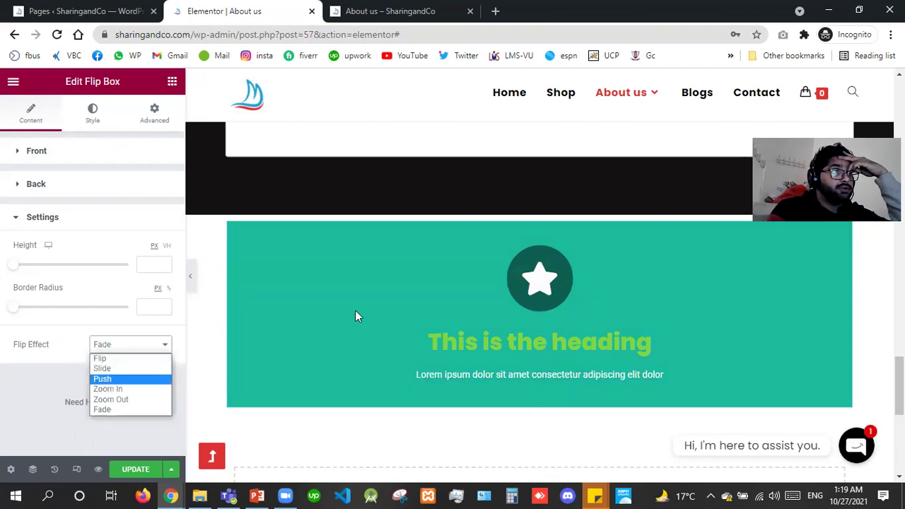
pyautogui.press('Return')
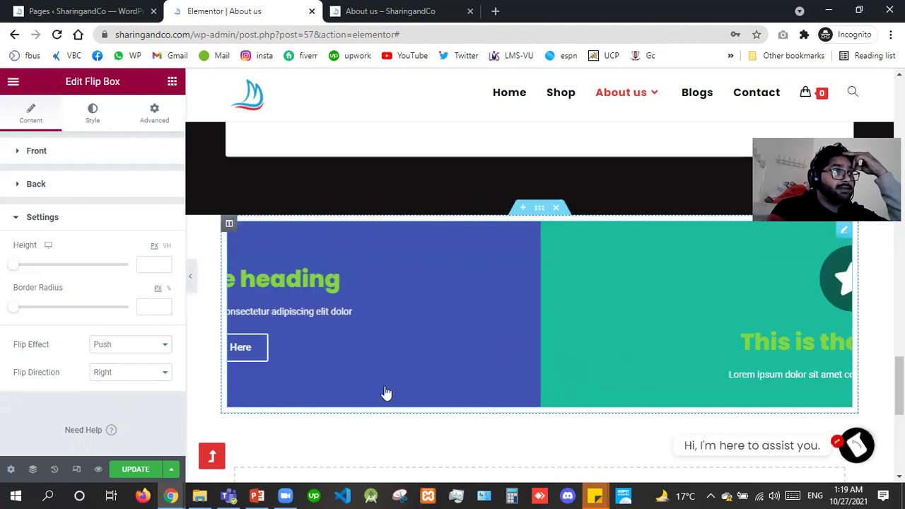
pyautogui.rightClick(386, 394)
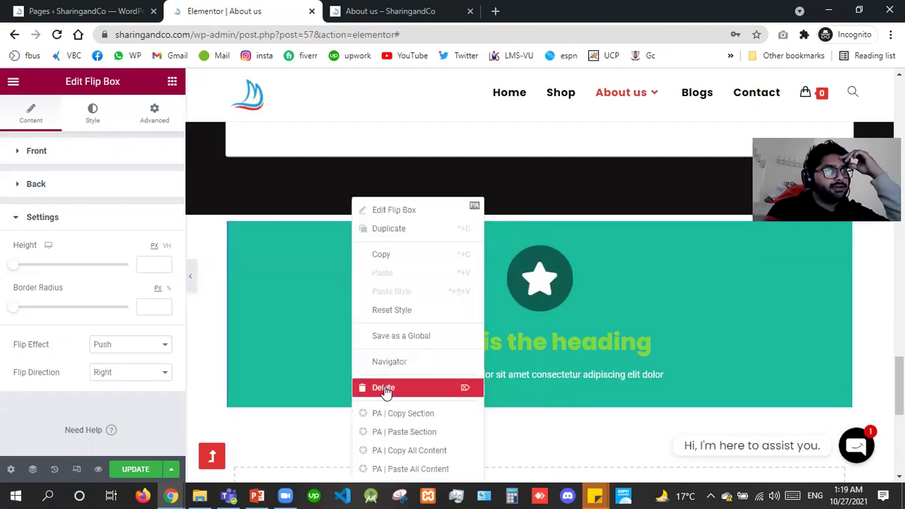
pyautogui.click(384, 390)
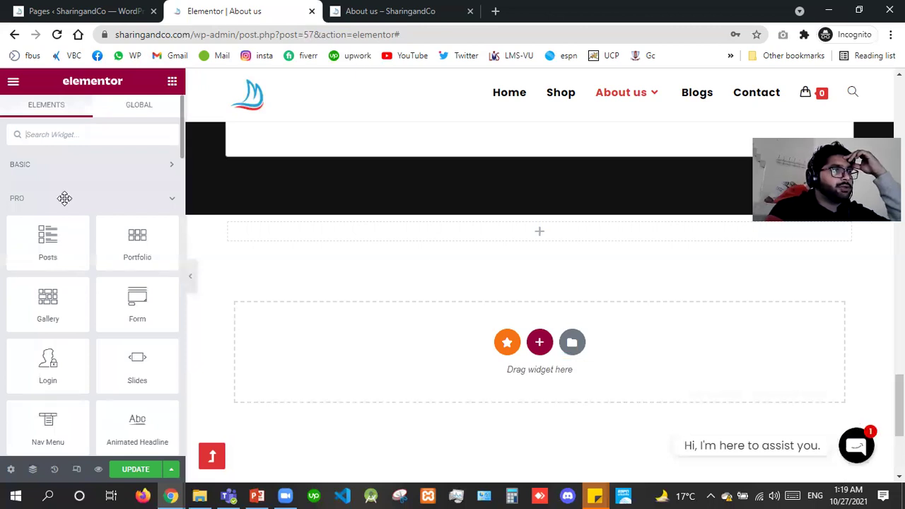
pyautogui.scroll(-5, 65, 198)
pyautogui.moveTo(54, 196); pyautogui.dragTo(364, 239)
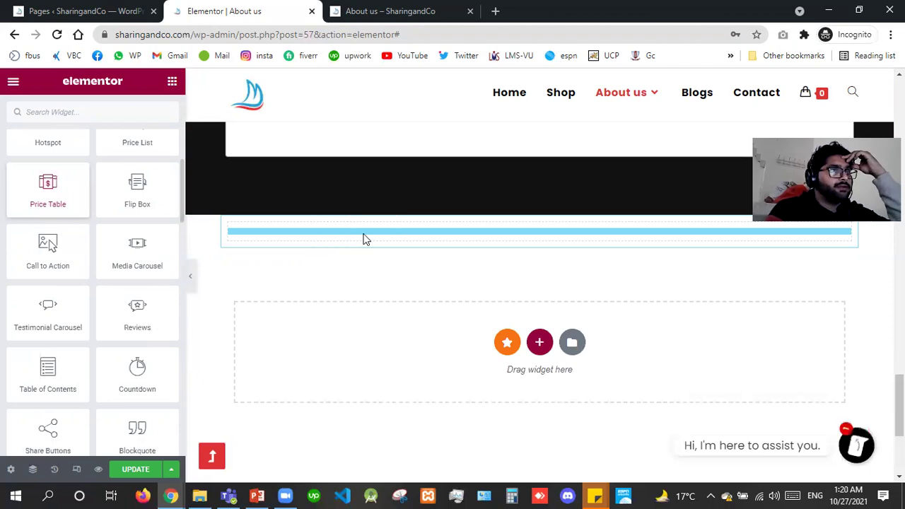
pyautogui.rightClick(375, 330)
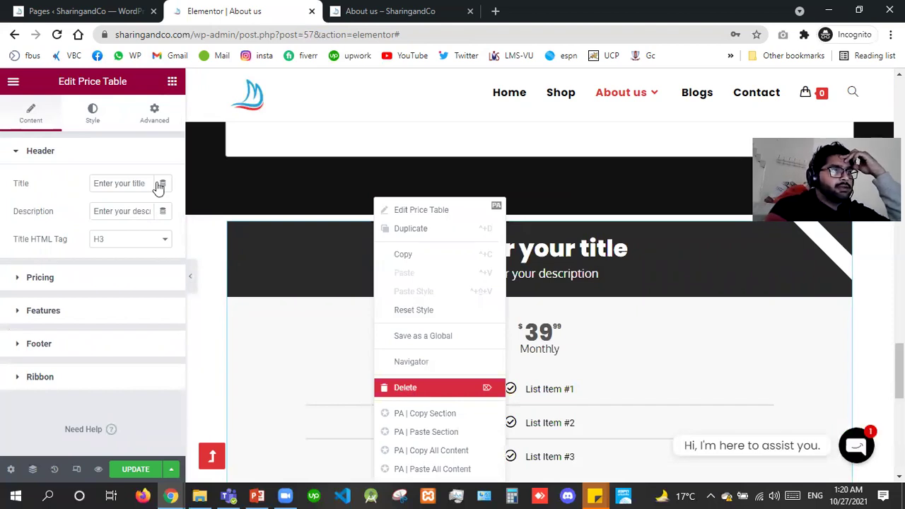
pyautogui.press('Delete')
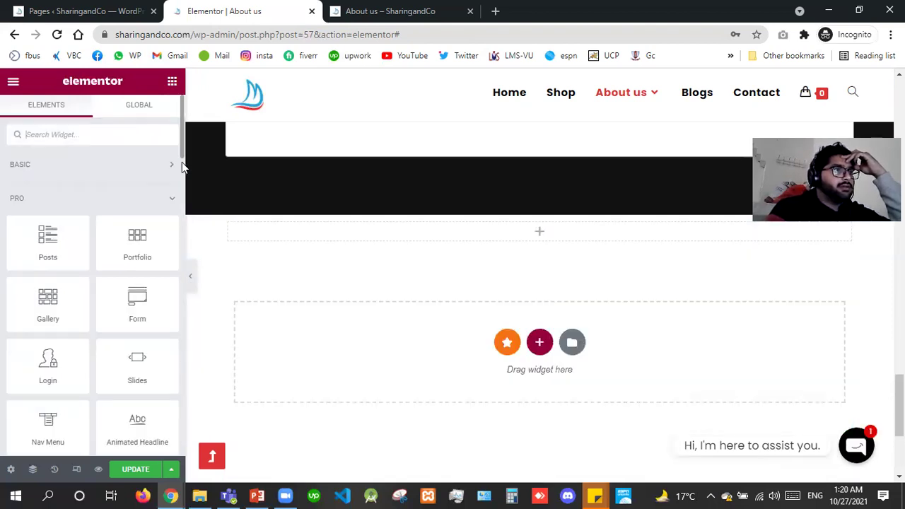
pyautogui.scroll(-5, 182, 155)
pyautogui.scroll(1, 180, 145)
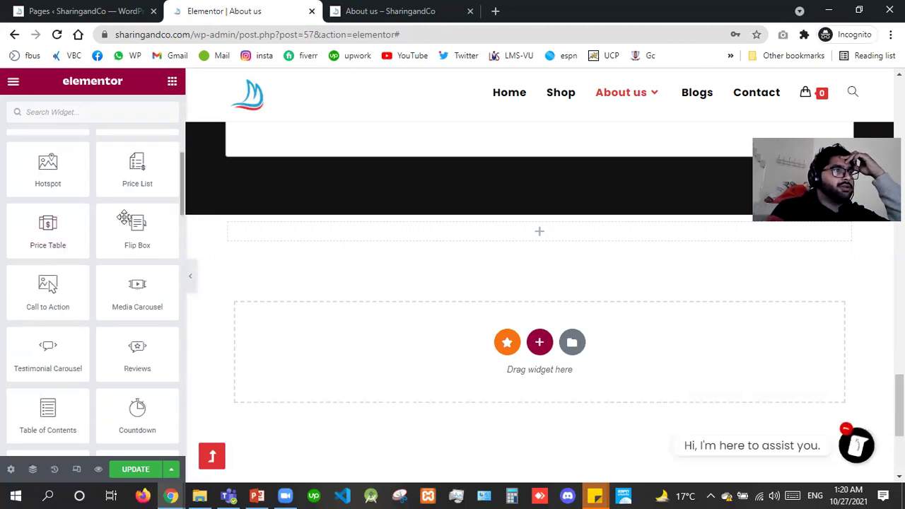
pyautogui.scroll(1, 123, 218)
pyautogui.moveTo(39, 221); pyautogui.dragTo(414, 233)
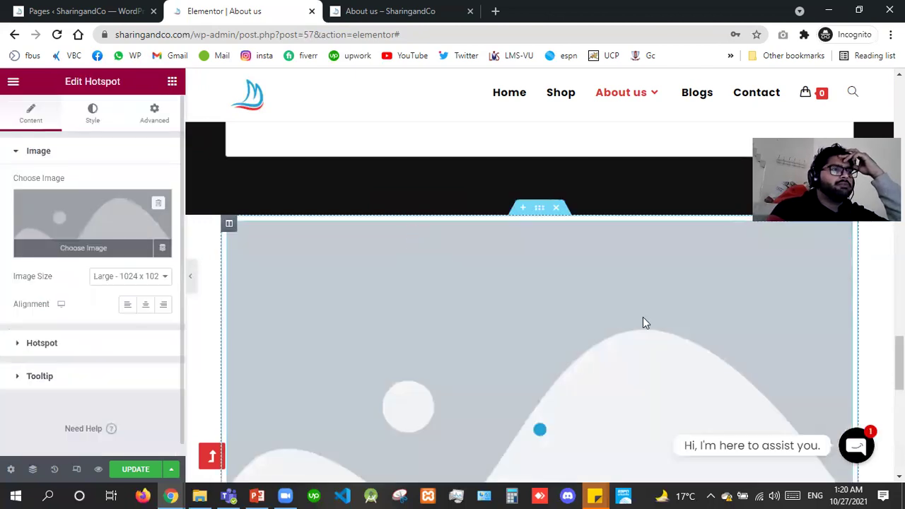
pyautogui.rightClick(517, 363)
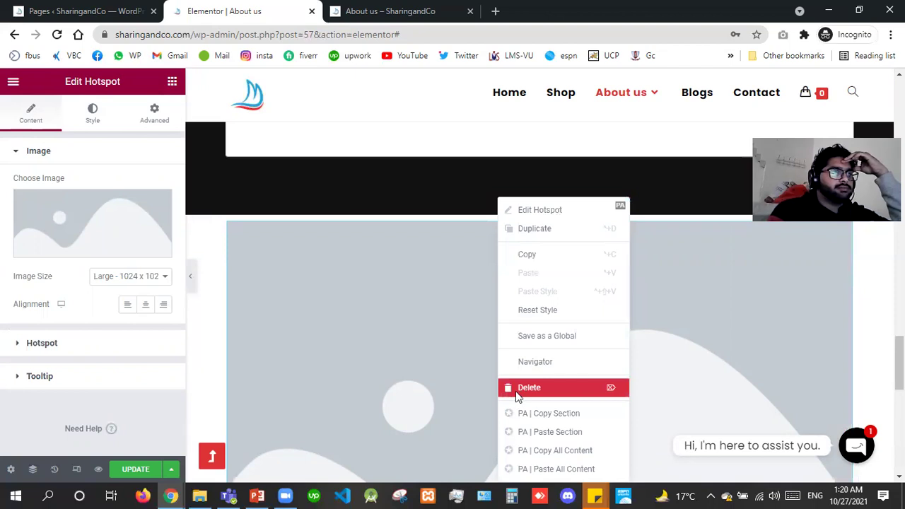
pyautogui.click(516, 392)
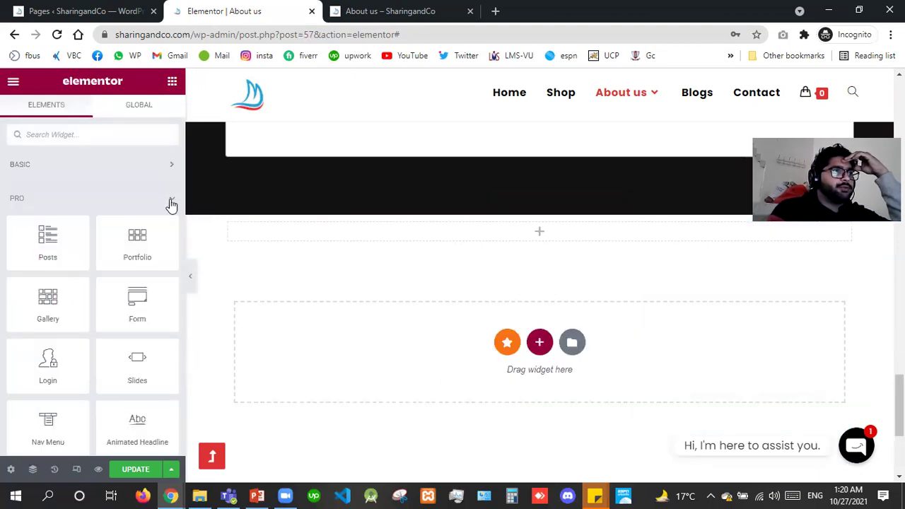
# Save the About us page with Update, review the lesson slide in PowerPoint, and return.
pyautogui.click(138, 471)
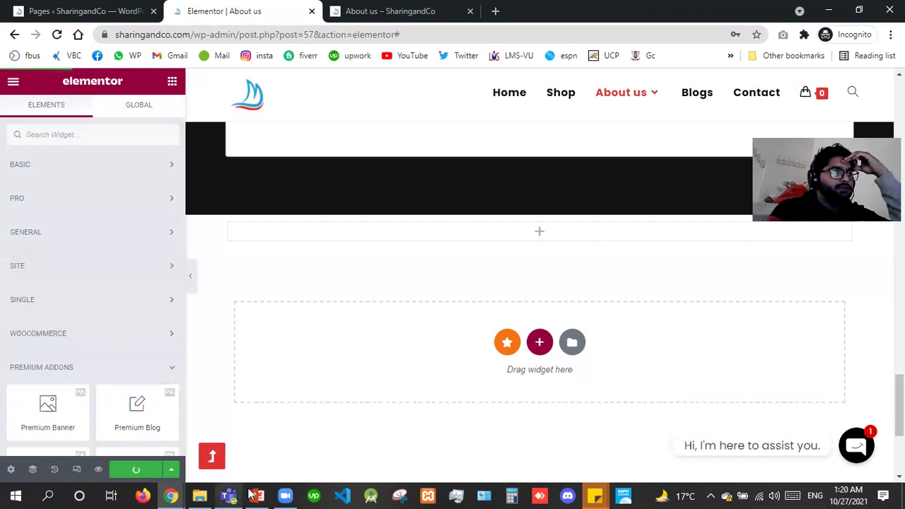
pyautogui.click(255, 495)
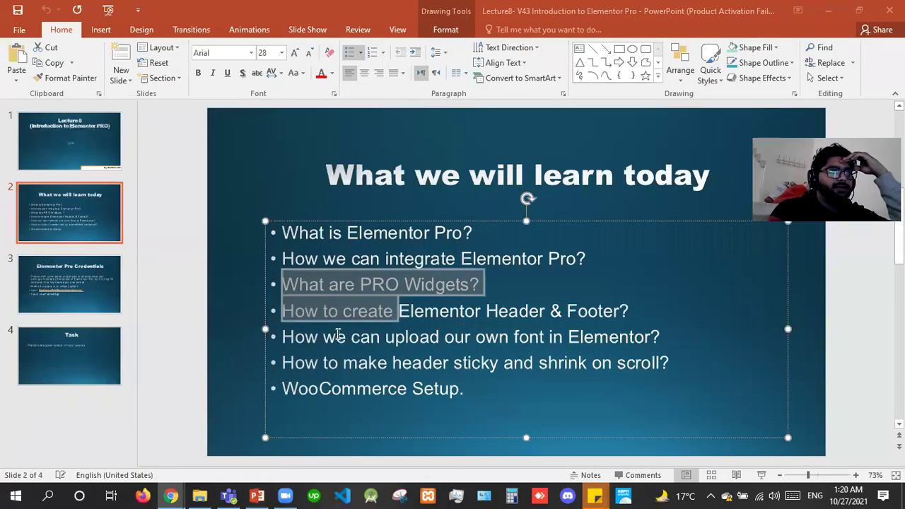
pyautogui.click(290, 335)
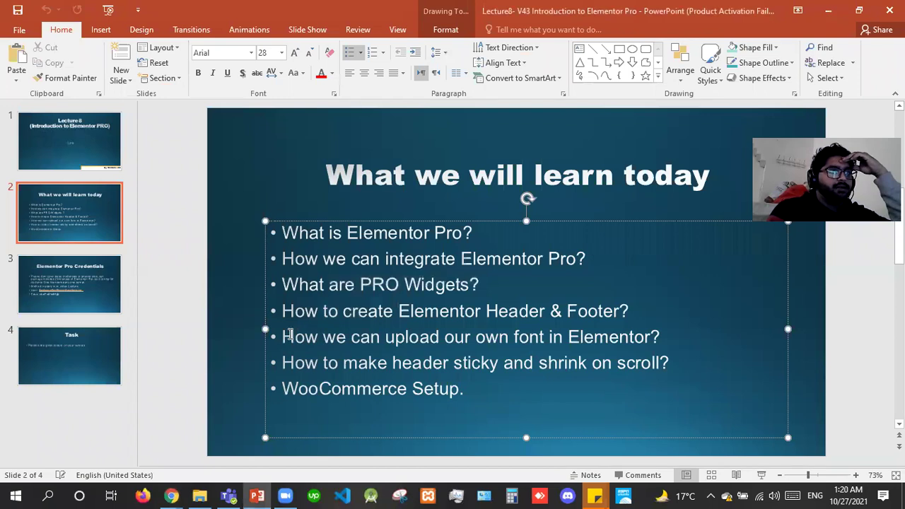
pyautogui.click(258, 495)
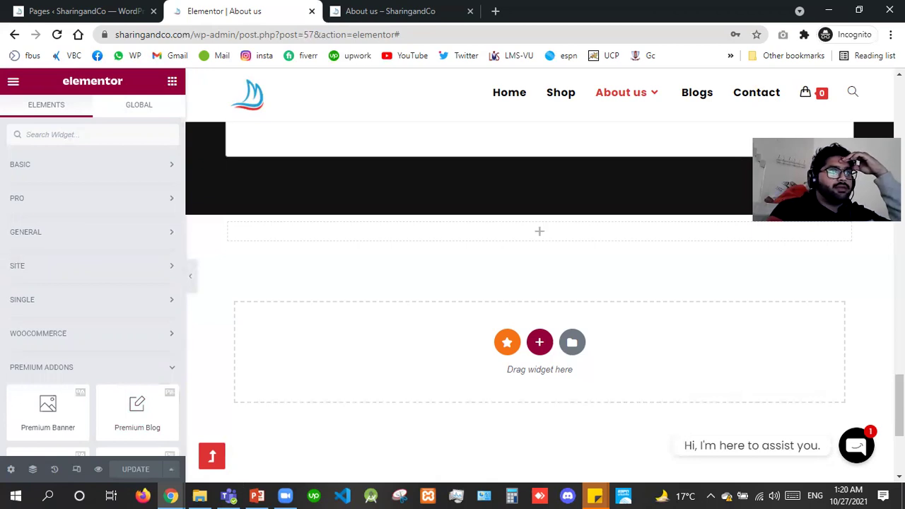
# Search the 'Let's Get Started Today!' heading's font families for 'averta', then clear the search.
pyautogui.scroll(5, 675, 328)
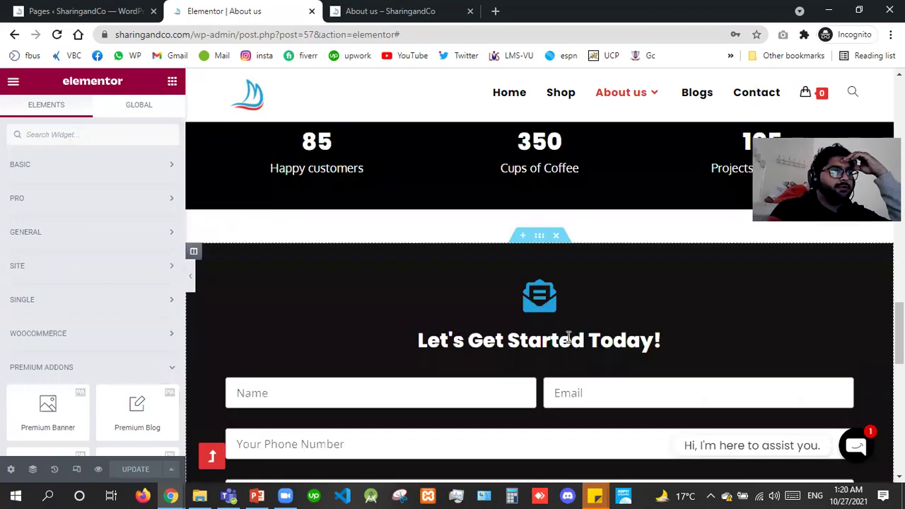
pyautogui.click(163, 212)
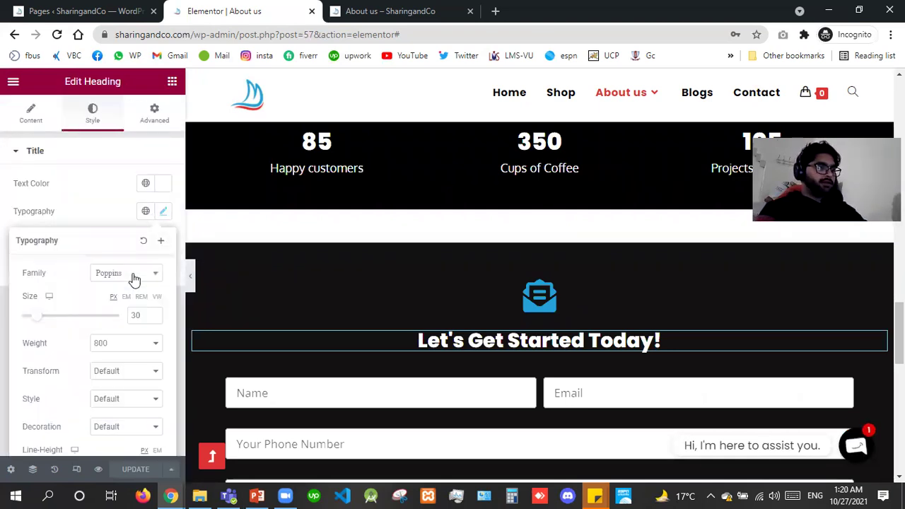
pyautogui.click(134, 280)
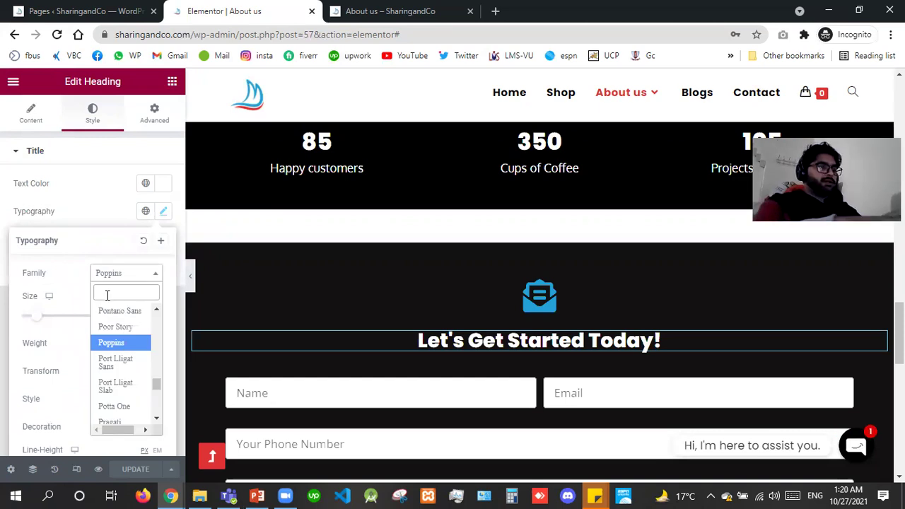
pyautogui.write('aver')
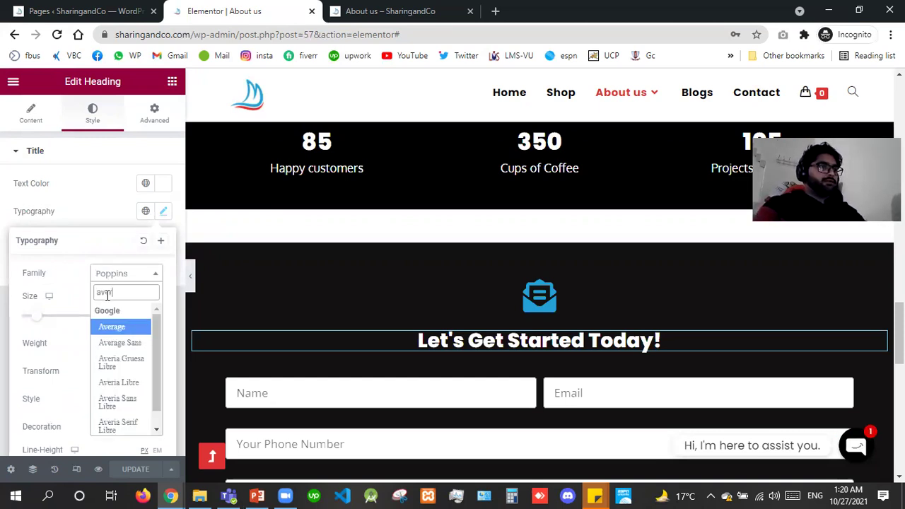
pyautogui.write('ta')
pyautogui.hotkey('ctrl', 'a')
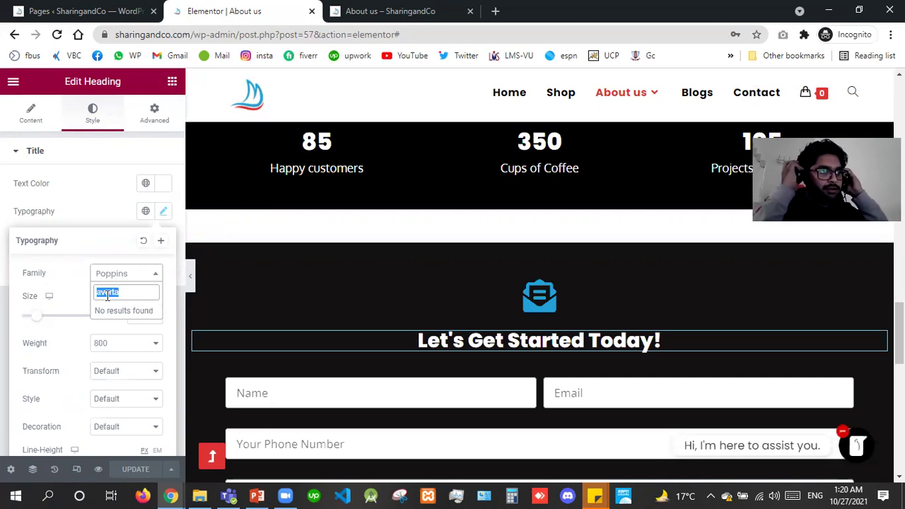
pyautogui.press('BackSpace')
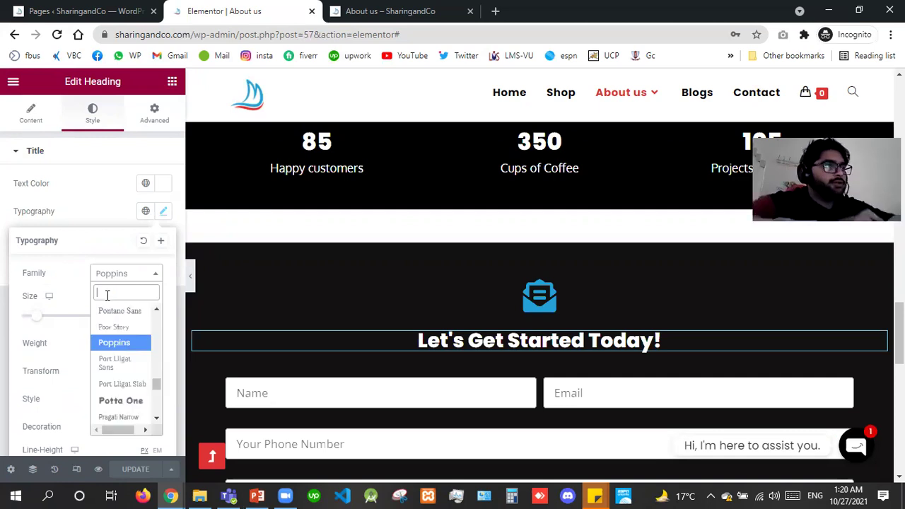
pyautogui.click(94, 6)
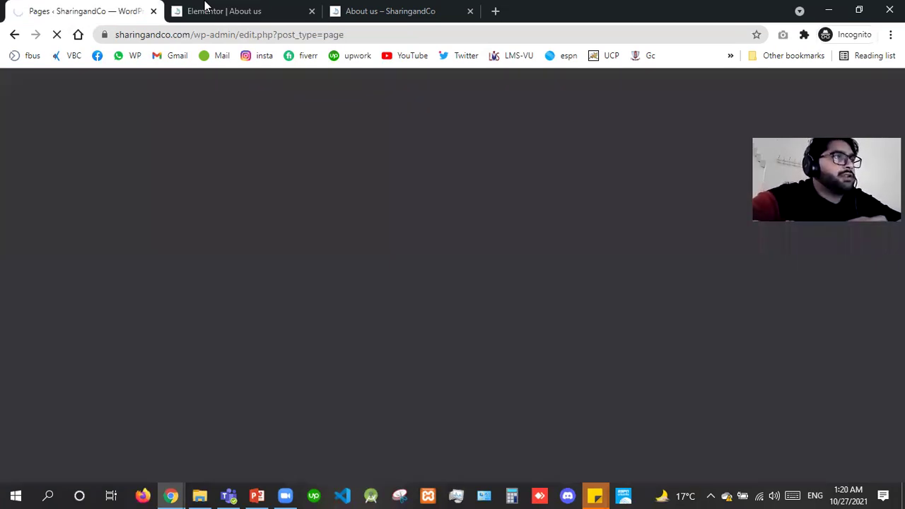
# Check the Lec#8 folder for the Averta archive, then return to the WordPress Pages window.
pyautogui.click(205, 7)
pyautogui.click(99, 5)
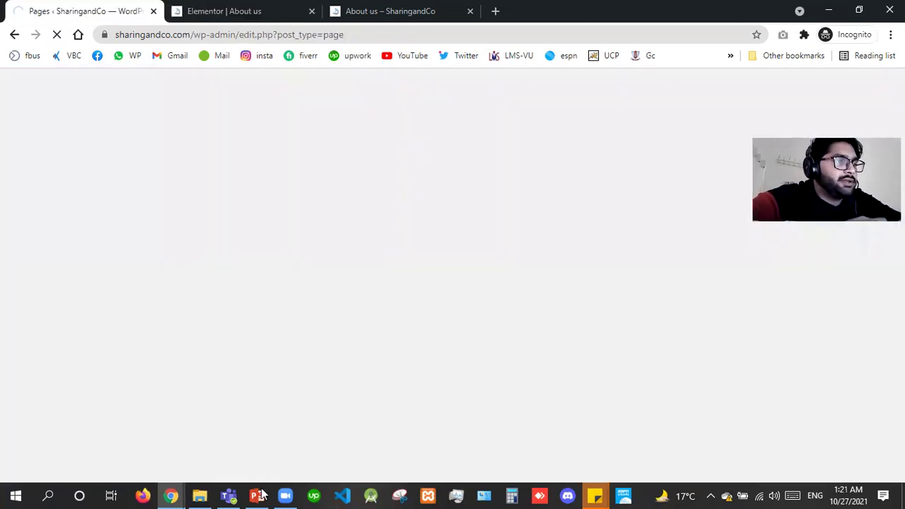
pyautogui.click(204, 495)
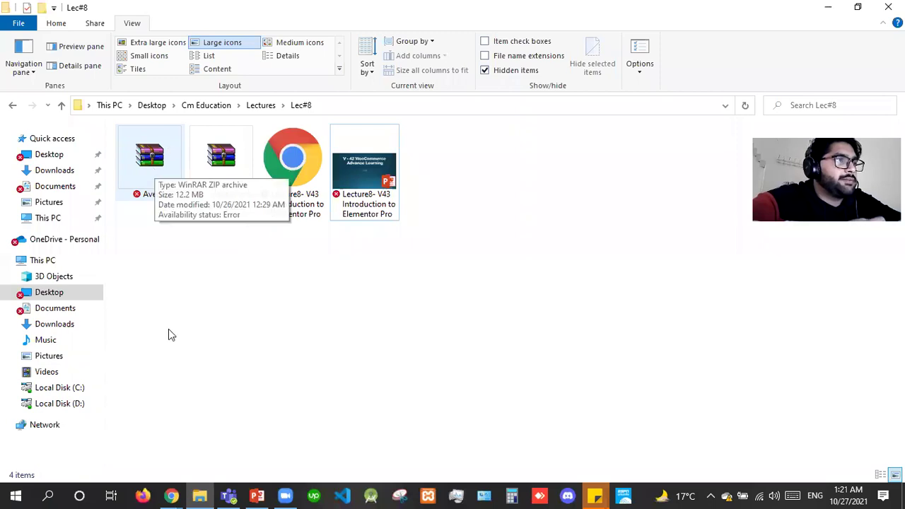
pyautogui.click(179, 495)
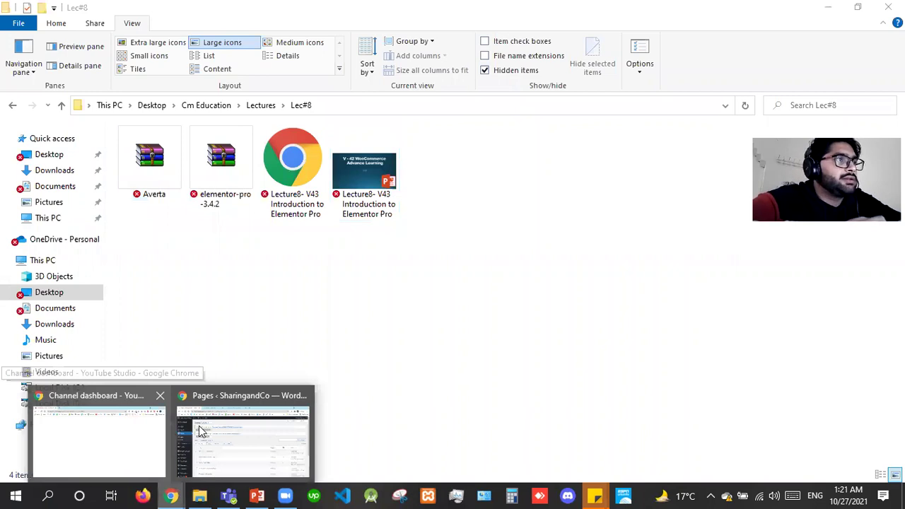
pyautogui.click(202, 432)
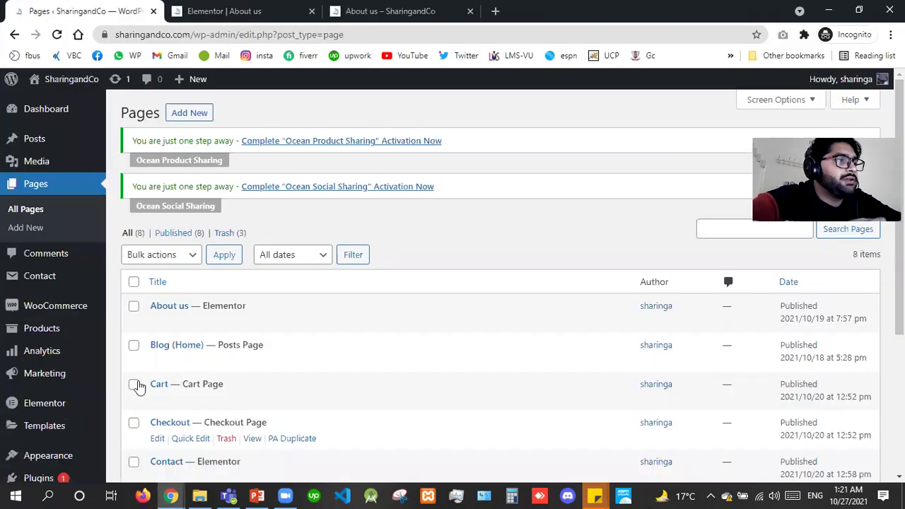
# Open Custom Fonts, start a new font, and type its name as Averta Regular.
pyautogui.moveTo(85, 403)
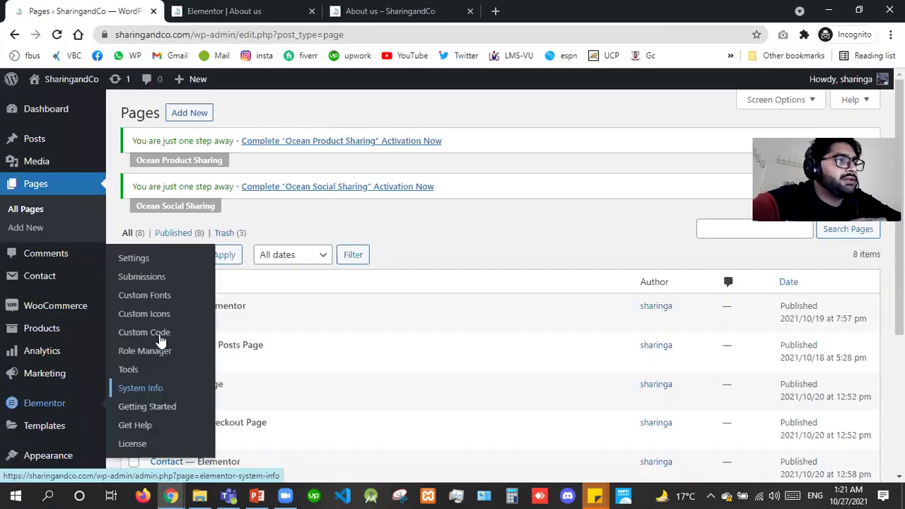
pyautogui.click(169, 297)
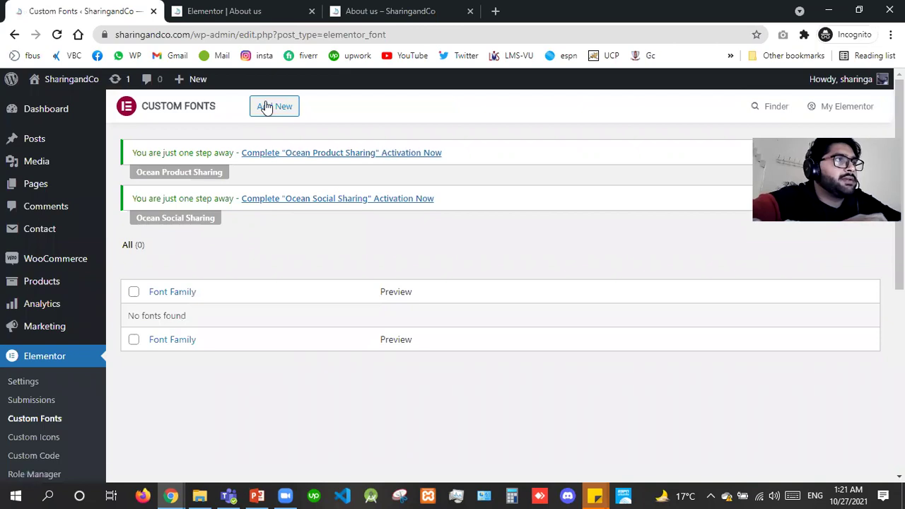
pyautogui.click(266, 107)
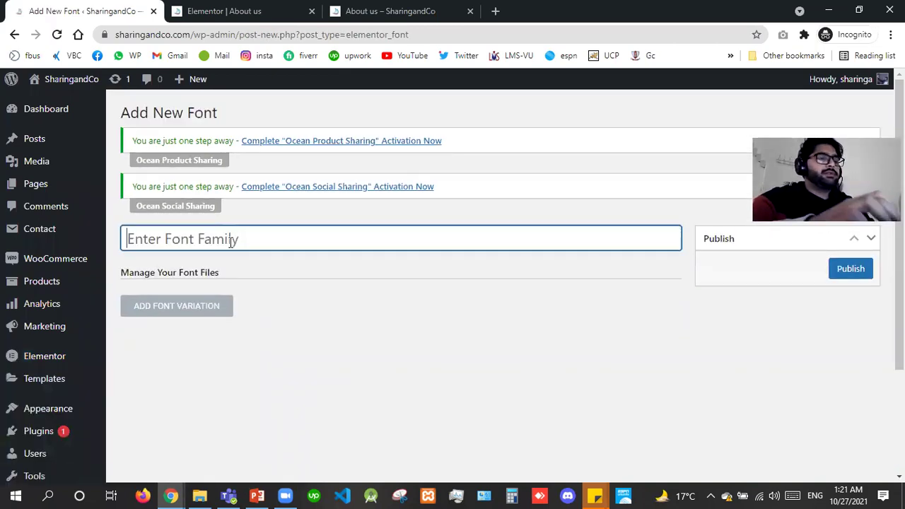
pyautogui.write('Averta Reguka')
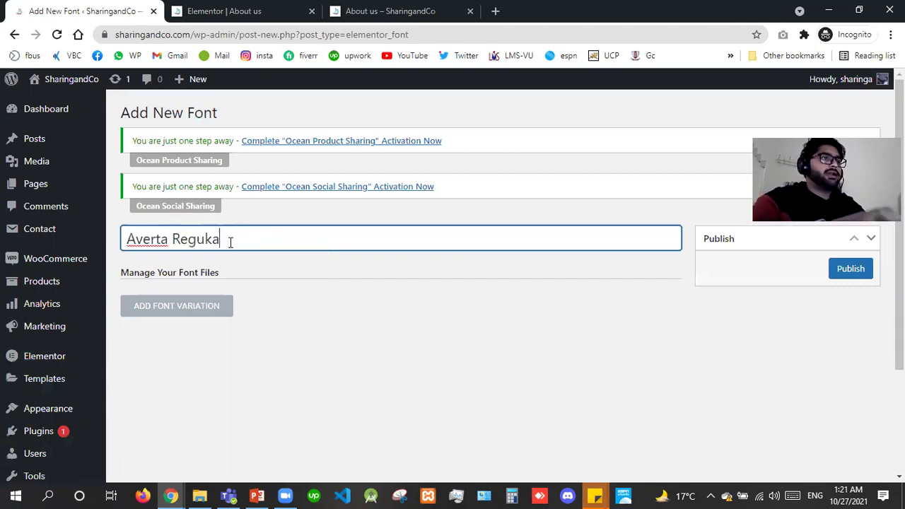
pyautogui.press('BackSpace')
pyautogui.press('BackSpace')
pyautogui.write('lar')
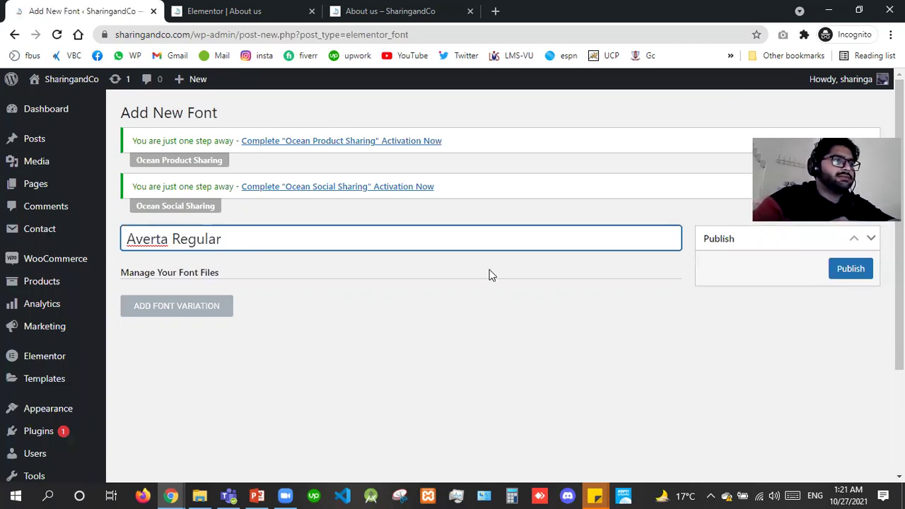
pyautogui.hotkey('shift', 'Left')
pyautogui.hotkey('shift', 'Left')
pyautogui.hotkey('shift', 'Left')
pyautogui.hotkey('shift', 'Left')
pyautogui.hotkey('shift', 'Left')
pyautogui.hotkey('shift', 'Left')
pyautogui.hotkey('shift', 'Left')
pyautogui.hotkey('shift', 'Left')
pyautogui.hotkey('shift', 'Left')
pyautogui.write('a')
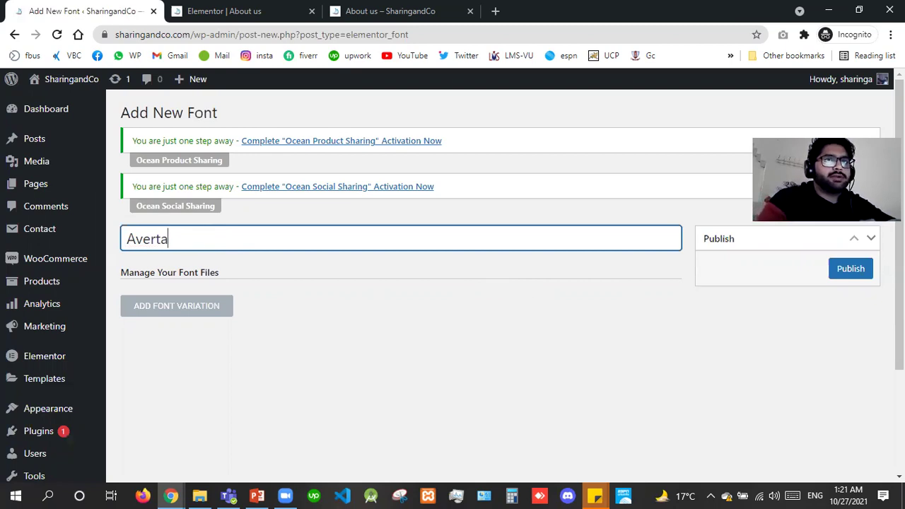
# After the publish warning, correct the name to 'Averta Regular' and add a font variation.
pyautogui.click(867, 269)
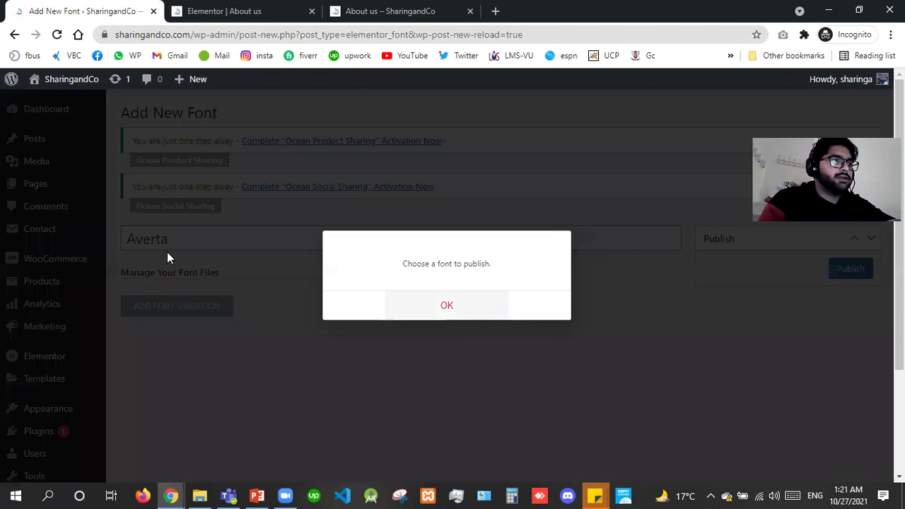
pyautogui.click(188, 241)
pyautogui.click(188, 240)
pyautogui.write('Reg')
pyautogui.press('BackSpace')
pyautogui.press('BackSpace')
pyautogui.write('lar')
pyautogui.click(173, 311)
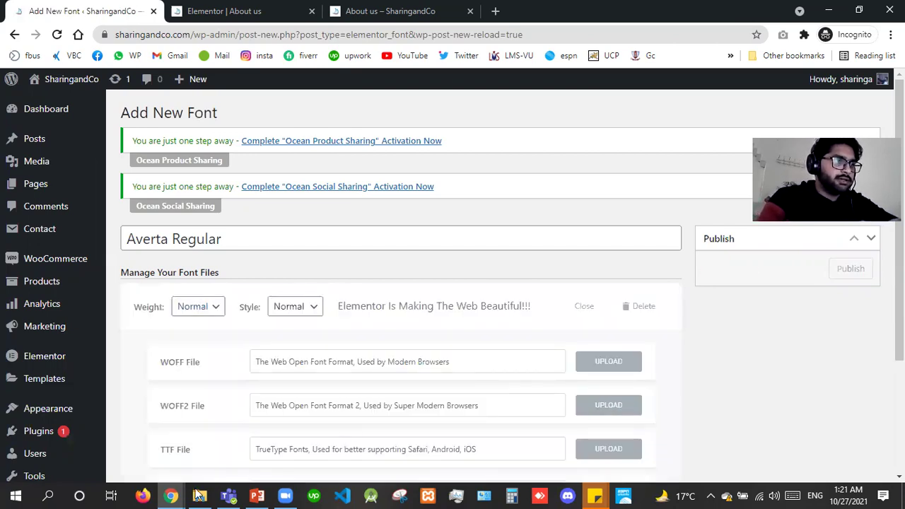
pyautogui.hotkey('alt', 'Tab')
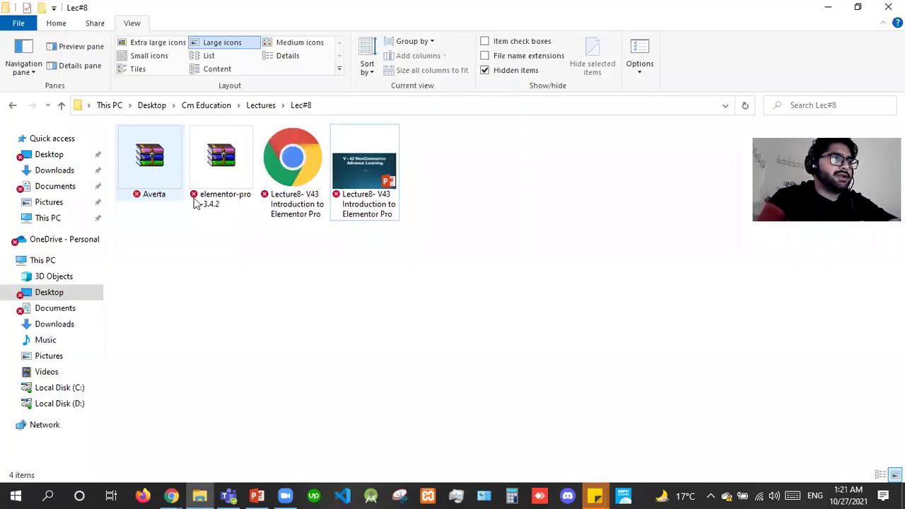
# Extract the Averta zip in Lec#8 with Extract Here and open the new Averta folder.
pyautogui.rightClick(182, 143)
pyautogui.click(184, 147)
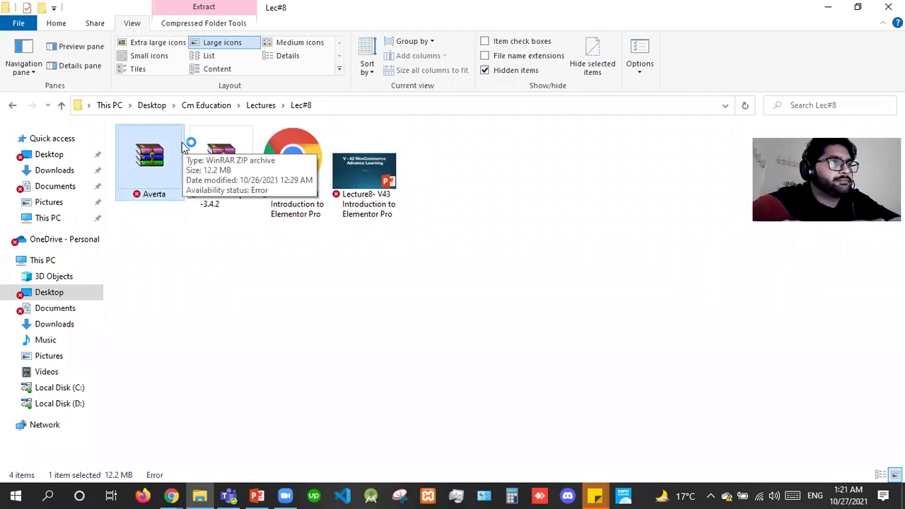
pyautogui.click(202, 247)
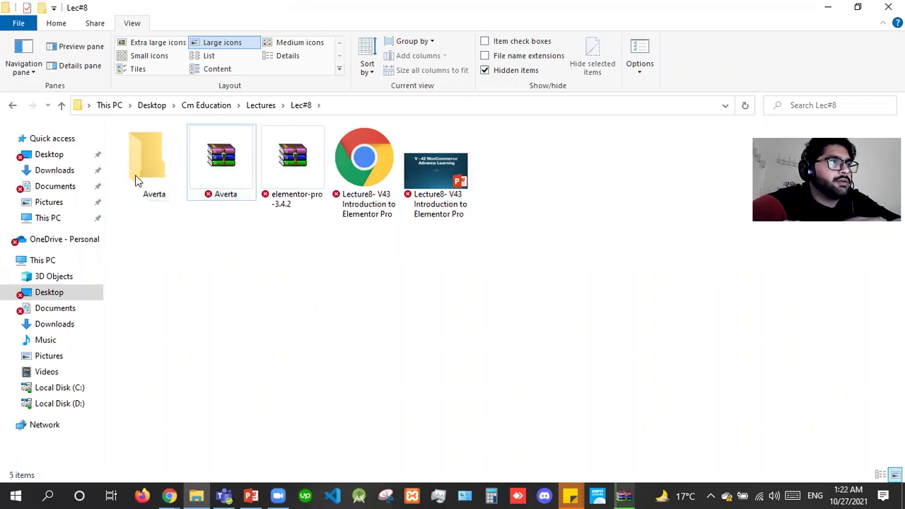
pyautogui.doubleClick(151, 152)
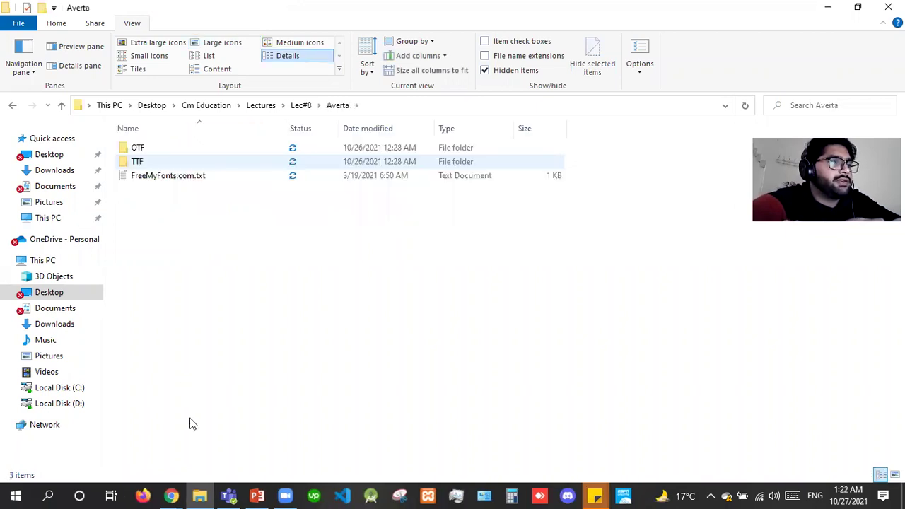
pyautogui.click(177, 496)
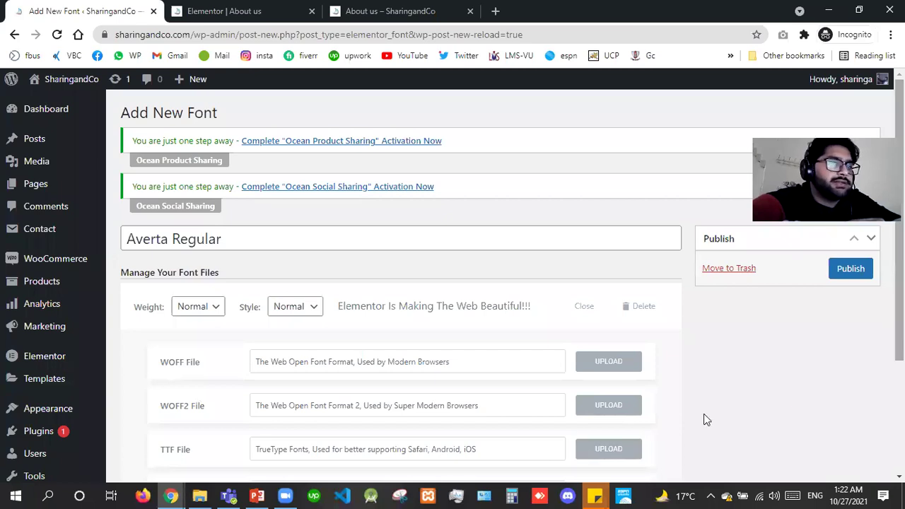
# Upload Averta-Bold.ttf from the Averta > TTF folder into the font's TTF slot.
pyautogui.scroll(-1, 703, 413)
pyautogui.click(609, 382)
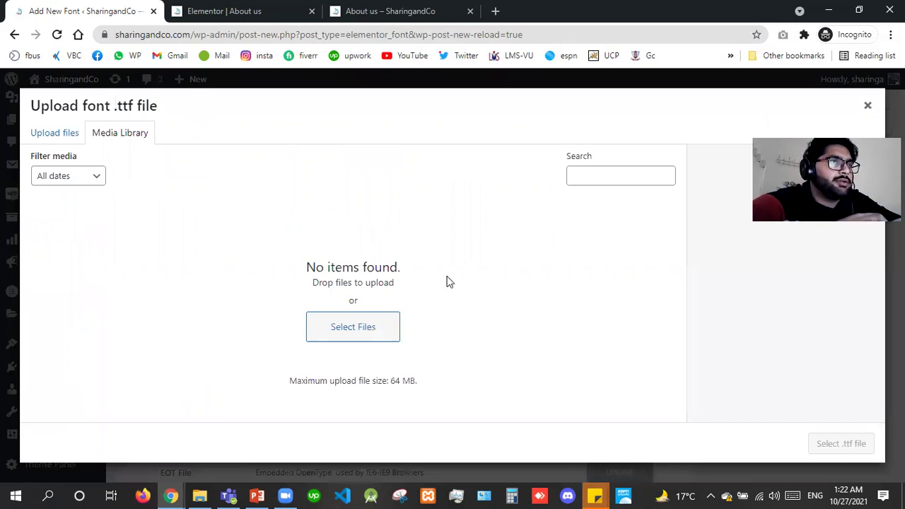
pyautogui.click(455, 303)
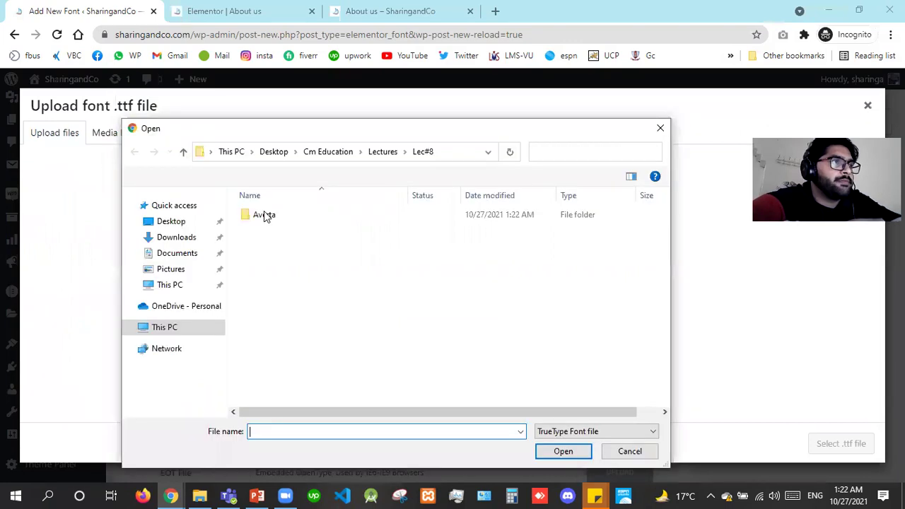
pyautogui.click(263, 212)
pyautogui.press('Return')
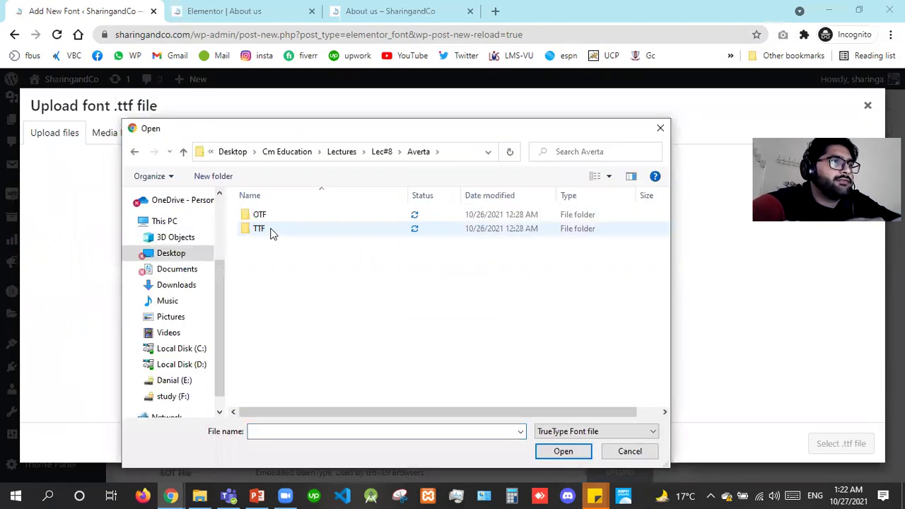
pyautogui.doubleClick(273, 233)
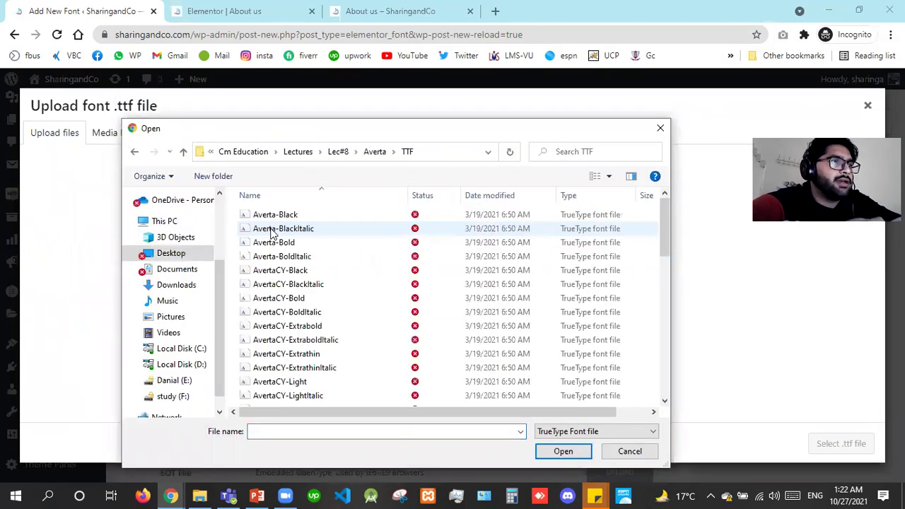
pyautogui.click(296, 326)
pyautogui.press('Up')
pyautogui.press('Up')
pyautogui.press('Up')
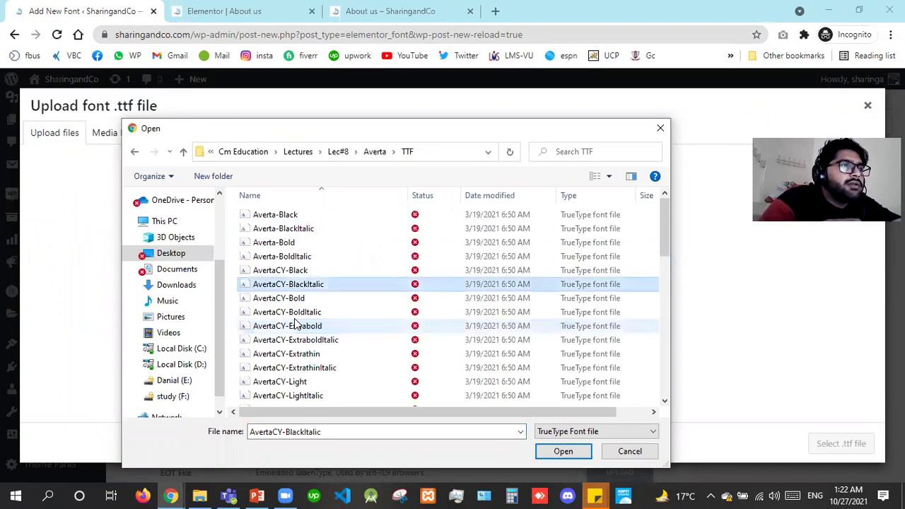
pyautogui.press('Up')
pyautogui.press('Up')
pyautogui.press('Up')
pyautogui.press('Up')
pyautogui.press('Down')
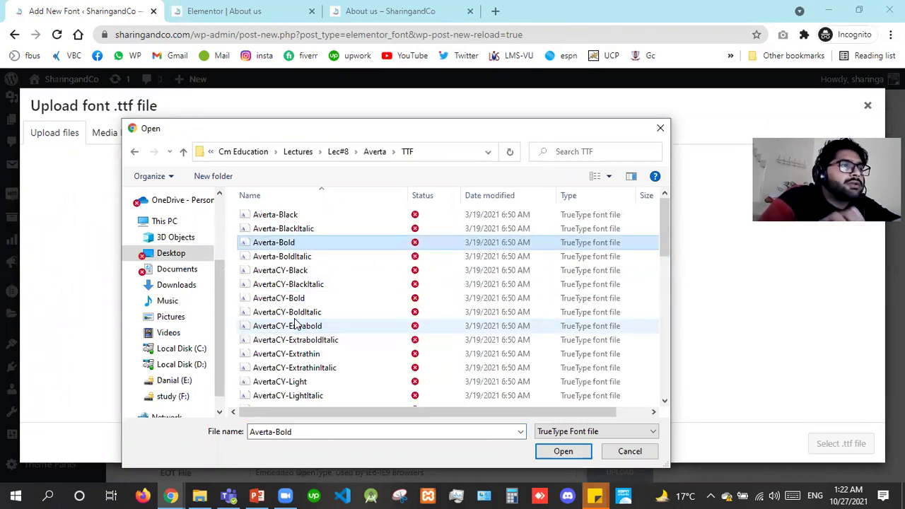
pyautogui.press('Return')
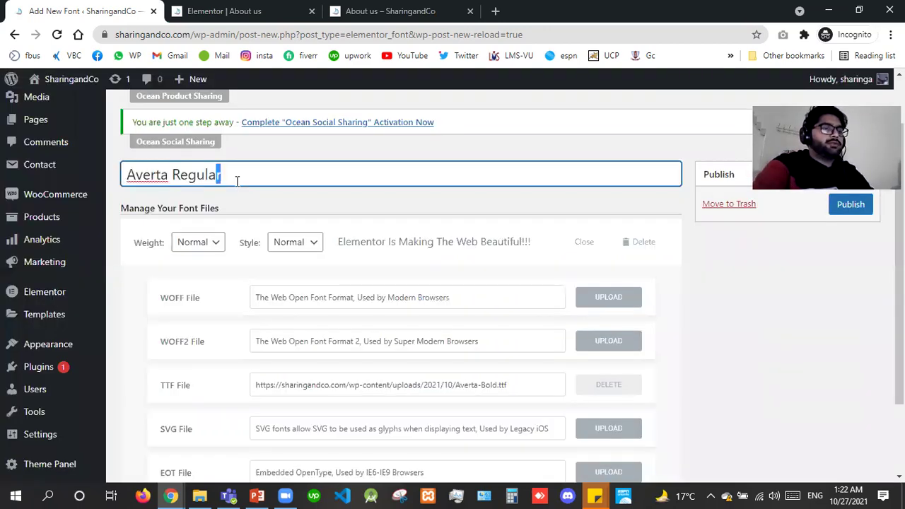
# Rename the font from Averta Regular to 'Averta Bold' and publish it.
pyautogui.doubleClick(237, 181)
pyautogui.write('Bold')
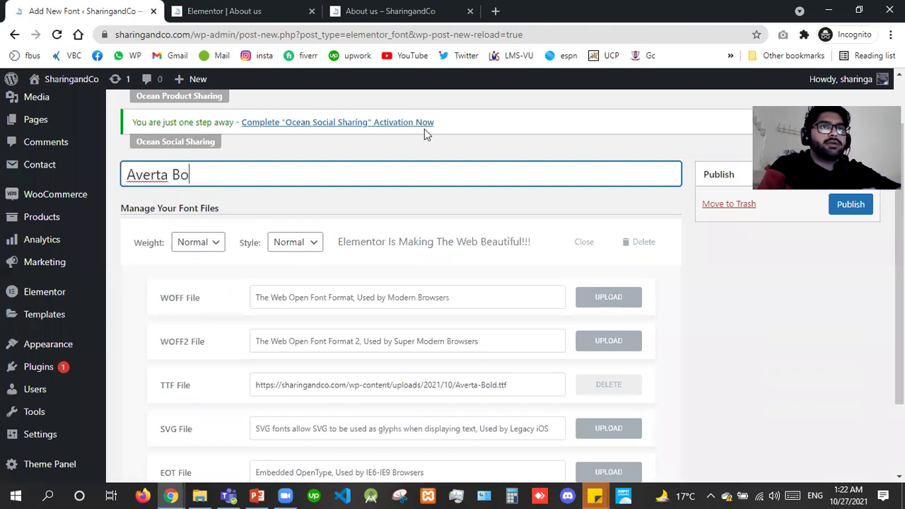
pyautogui.click(852, 207)
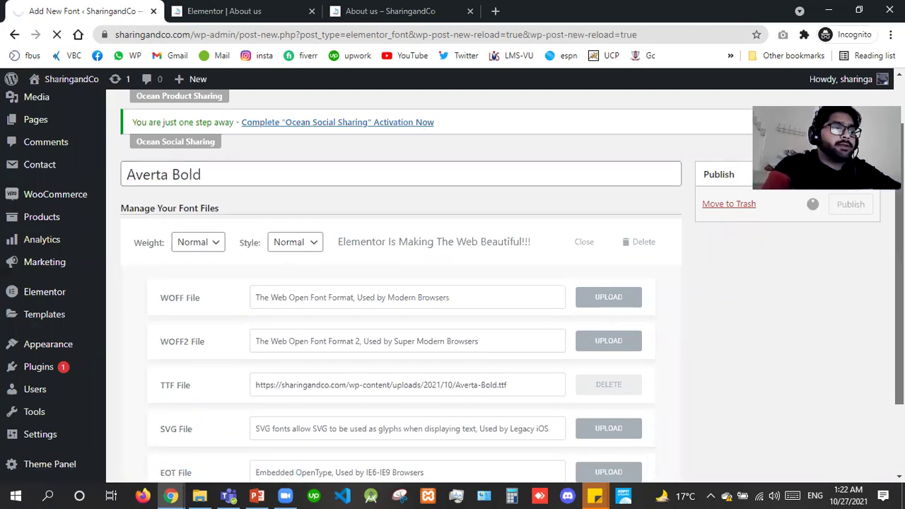
pyautogui.scroll(-3, 452, 283)
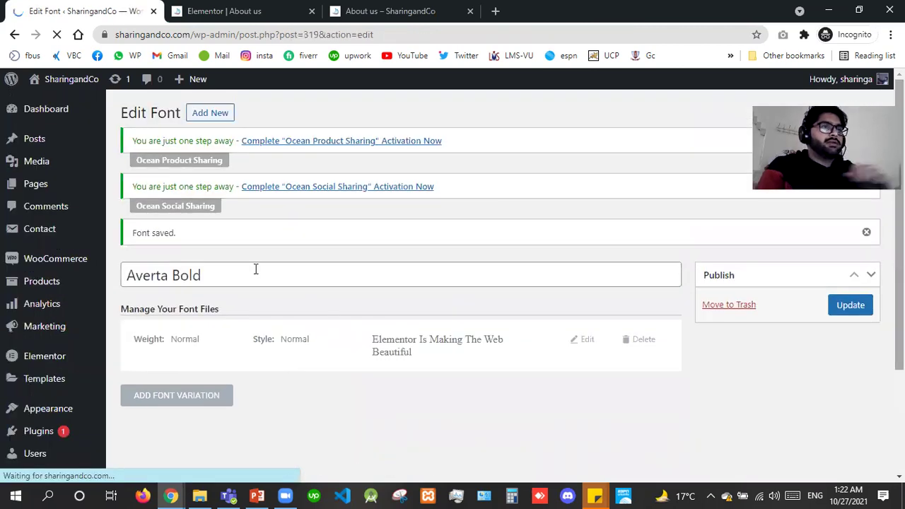
# Start a new custom font titled 'Averta Regular' and add a font variation.
pyautogui.rightClick(211, 115)
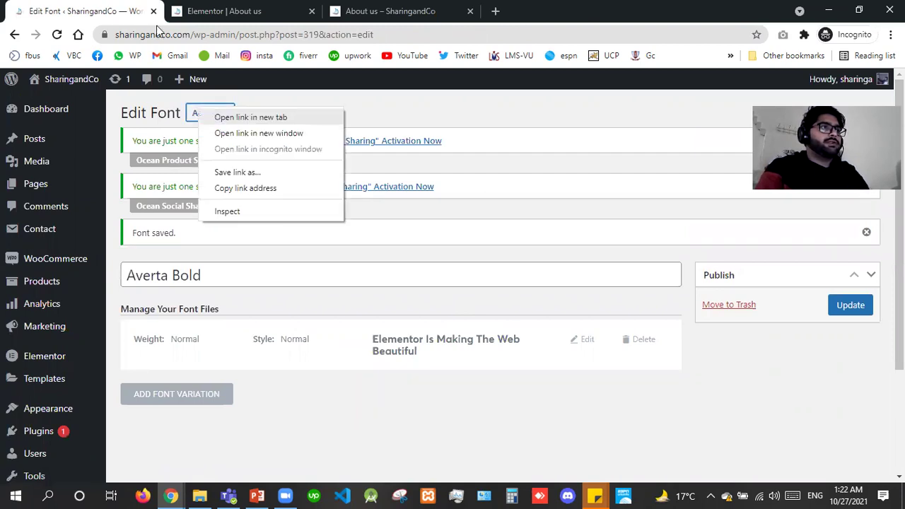
pyautogui.click(233, 118)
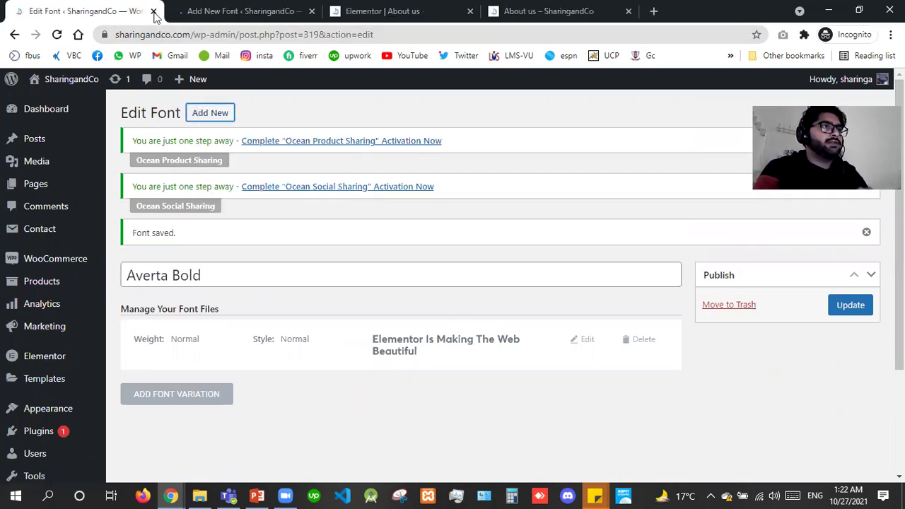
pyautogui.click(153, 12)
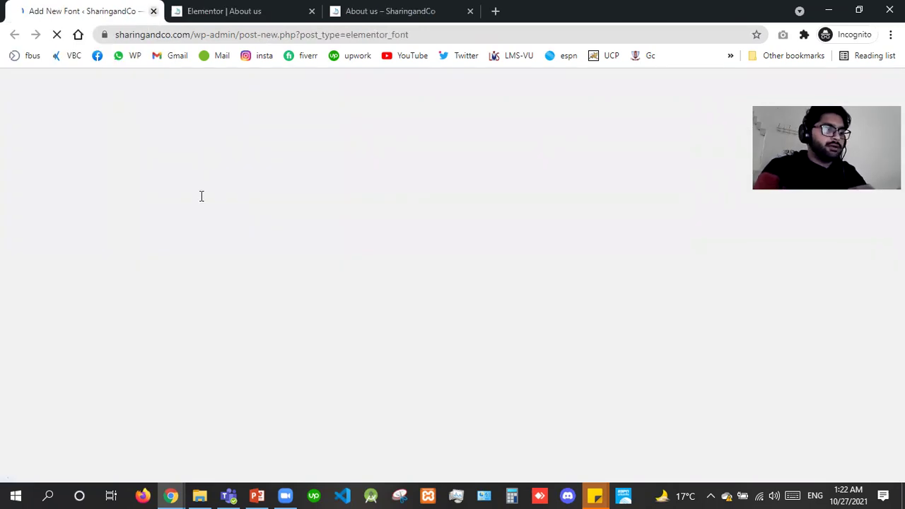
pyautogui.write('Aver')
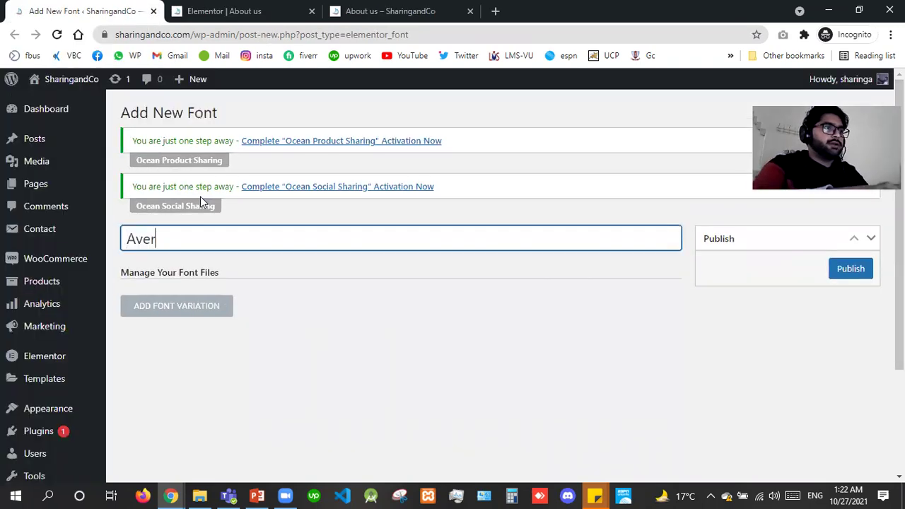
pyautogui.write('ta Regular')
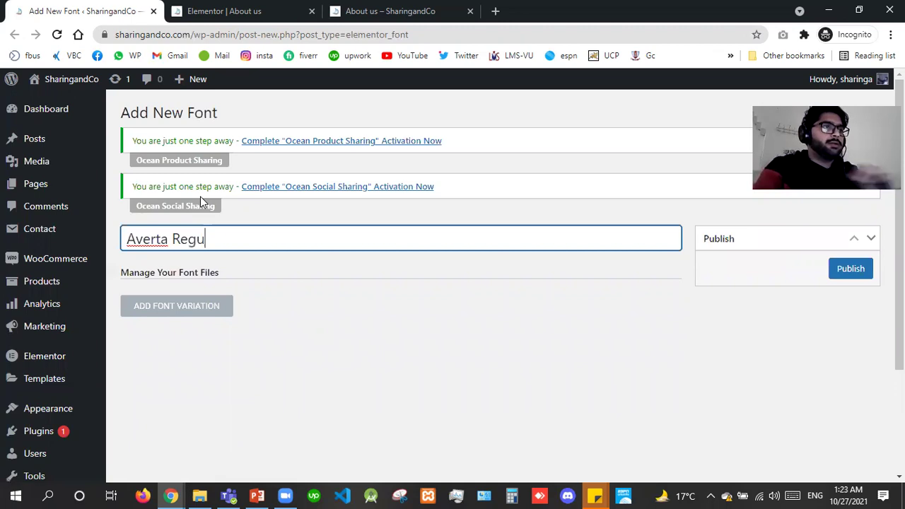
pyautogui.click(173, 305)
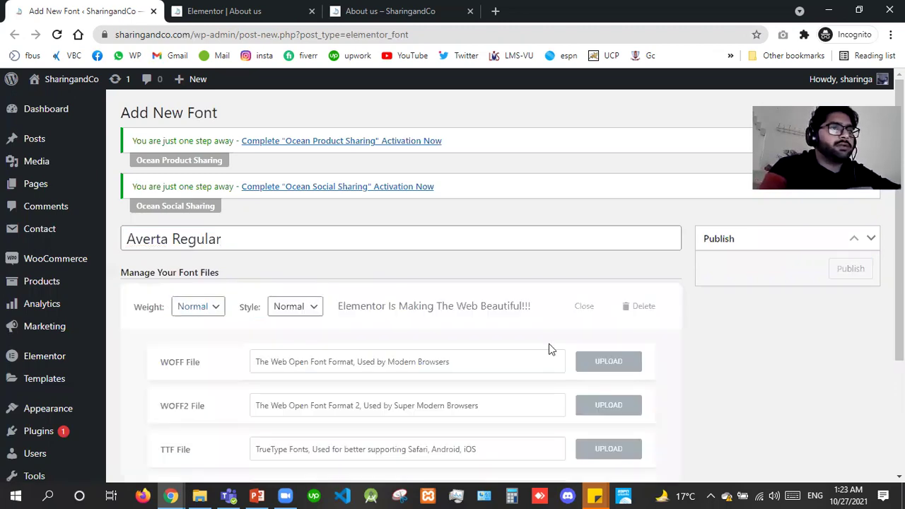
# Upload AvertaPE-Regular.ttf as the variation's TTF file and publish the font.
pyautogui.click(608, 449)
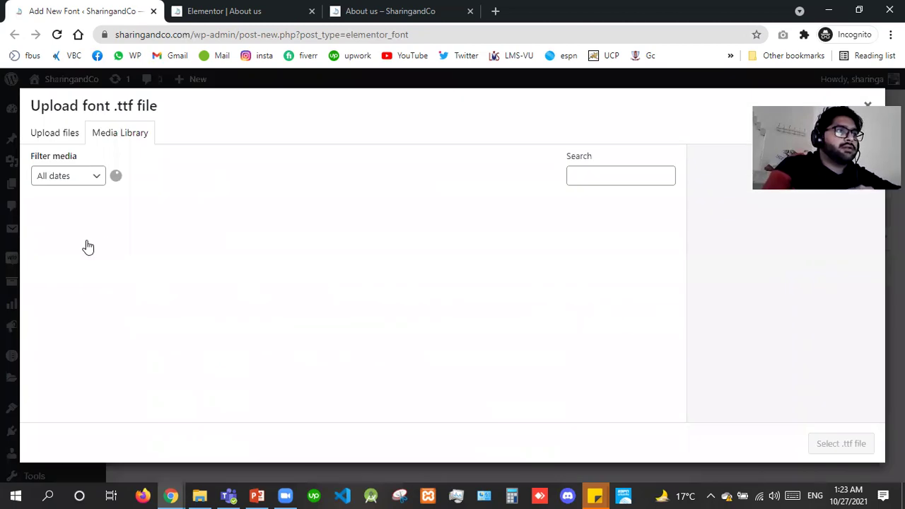
pyautogui.click(87, 246)
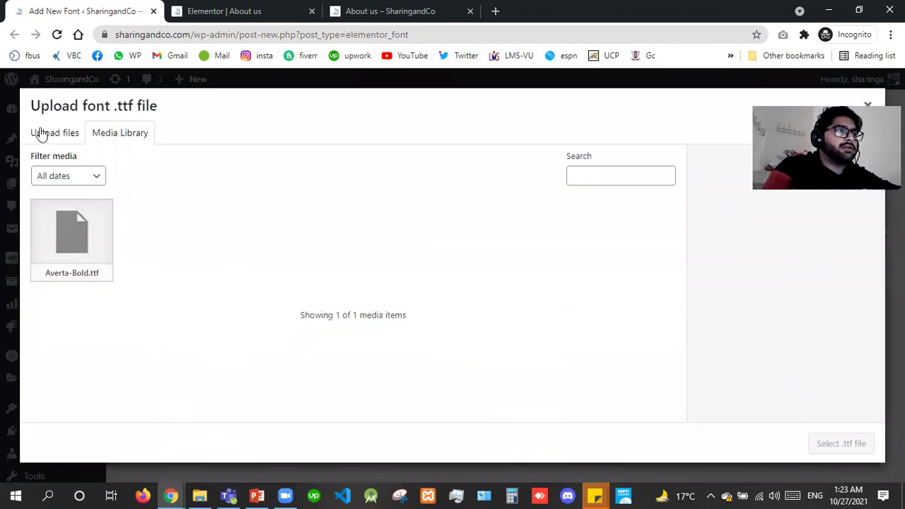
pyautogui.click(450, 305)
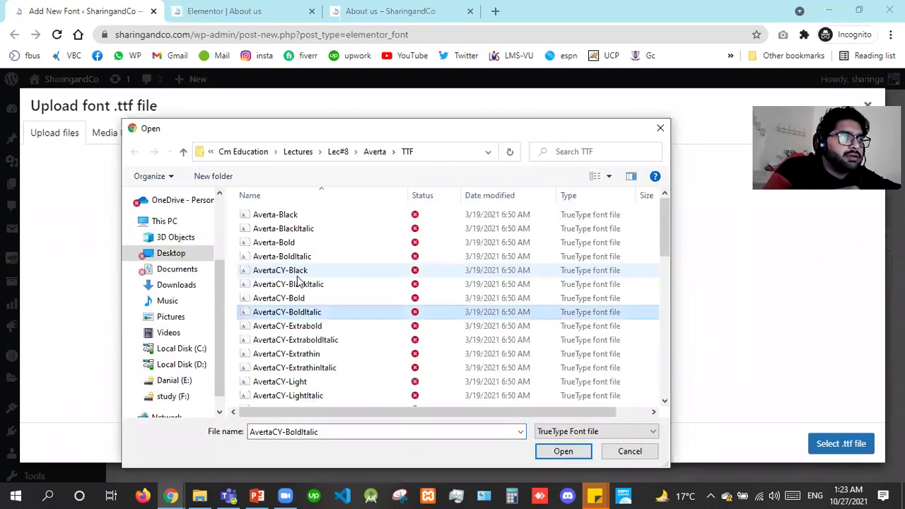
pyautogui.press('Down')
pyautogui.press('Down')
pyautogui.press('Down')
pyautogui.press('Down')
pyautogui.press('Down')
pyautogui.press('Down')
pyautogui.press('Down')
pyautogui.press('Down')
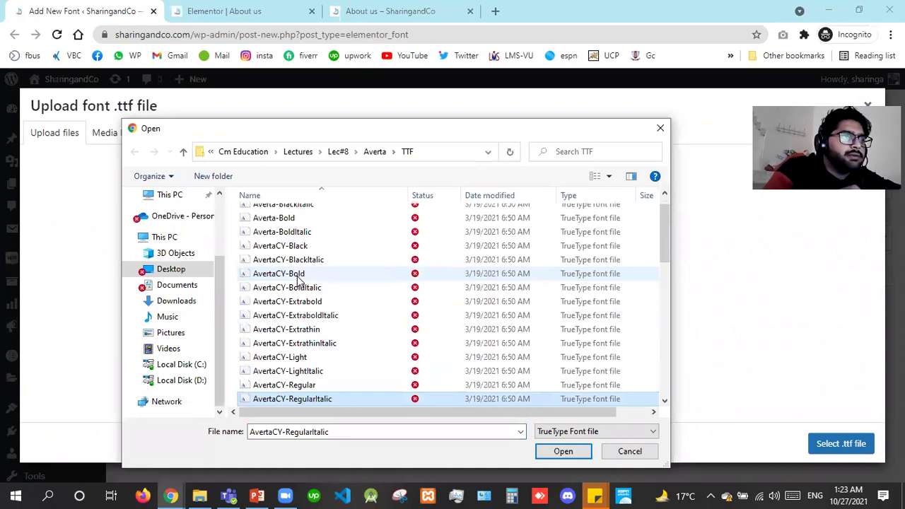
pyautogui.press('Up')
pyautogui.press('Down')
pyautogui.press('Down')
pyautogui.press('Down')
pyautogui.press('Down')
pyautogui.press('Down')
pyautogui.press('Down')
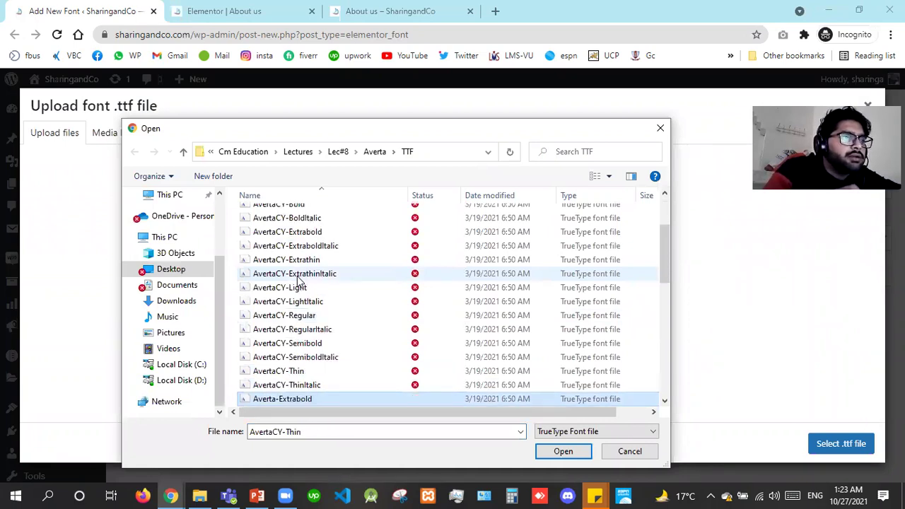
pyautogui.press('Down')
pyautogui.press('Down')
pyautogui.press('Down')
pyautogui.press('Down')
pyautogui.press('Down')
pyautogui.press('Down')
pyautogui.press('Down')
pyautogui.press('Down')
pyautogui.press('Down')
pyautogui.press('Down')
pyautogui.press('Down')
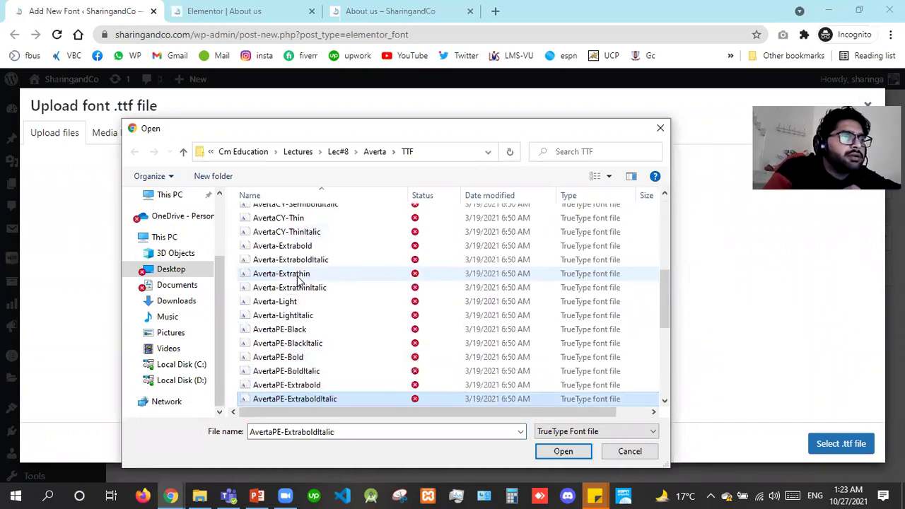
pyautogui.press('Down')
pyautogui.press('Down')
pyautogui.press('Down')
pyautogui.press('Down')
pyautogui.press('Down')
pyautogui.press('Down')
pyautogui.press('Up')
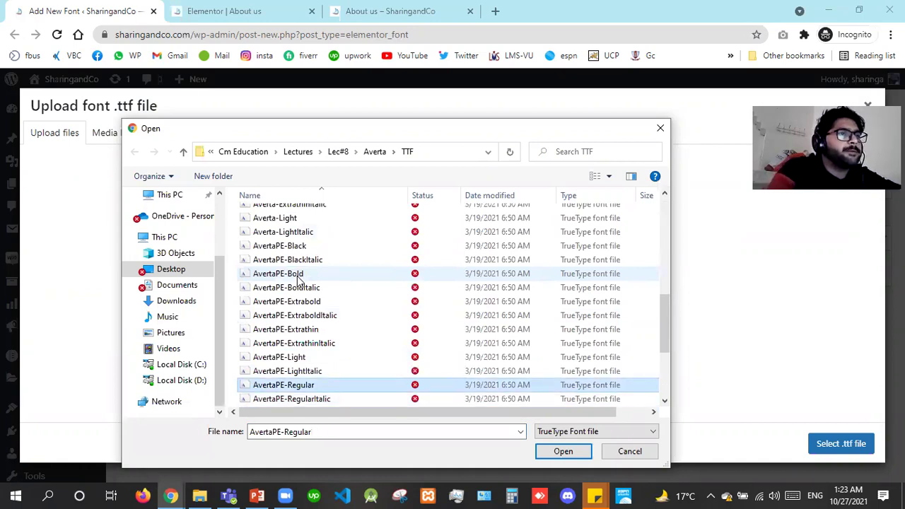
pyautogui.press('Return')
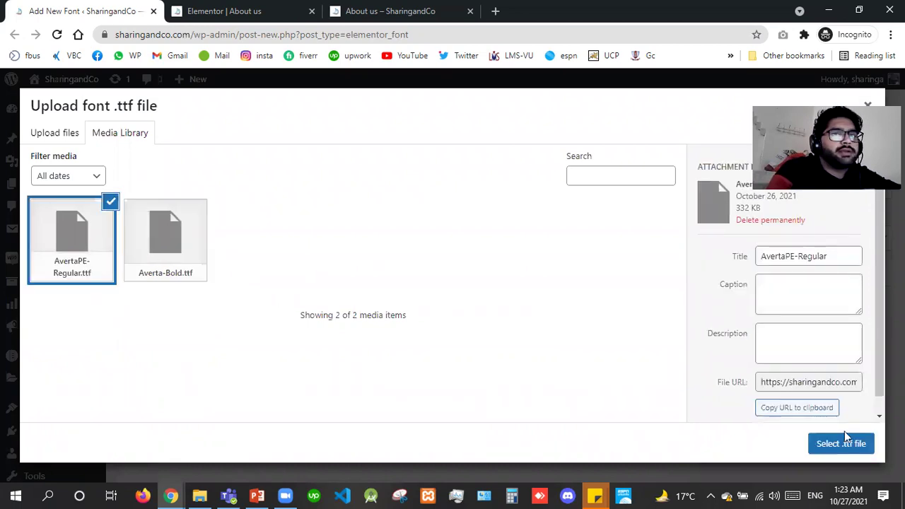
pyautogui.click(845, 444)
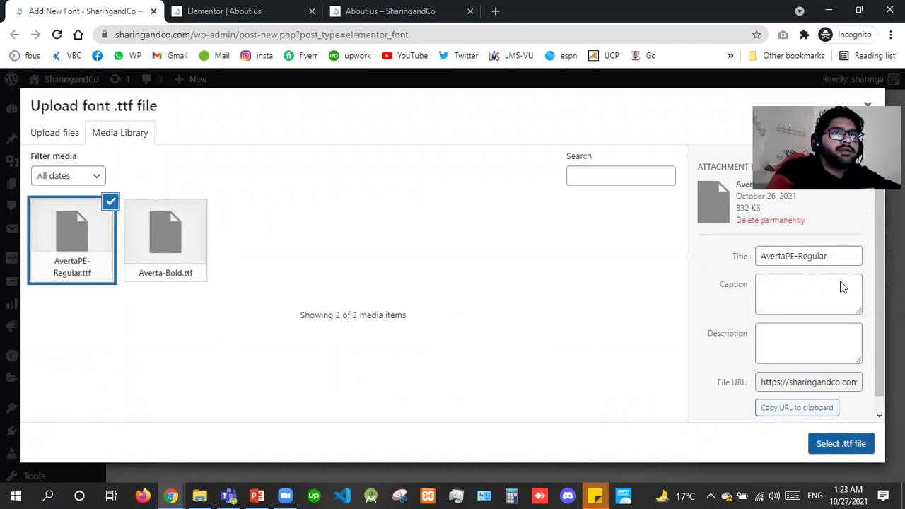
pyautogui.click(857, 273)
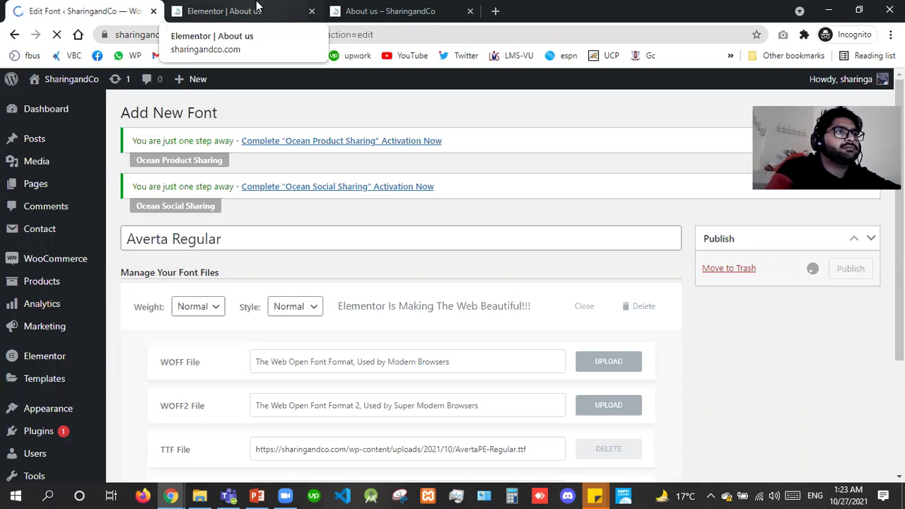
# Reload the About us editor and open the Our Company heading's typography settings.
pyautogui.click(258, 6)
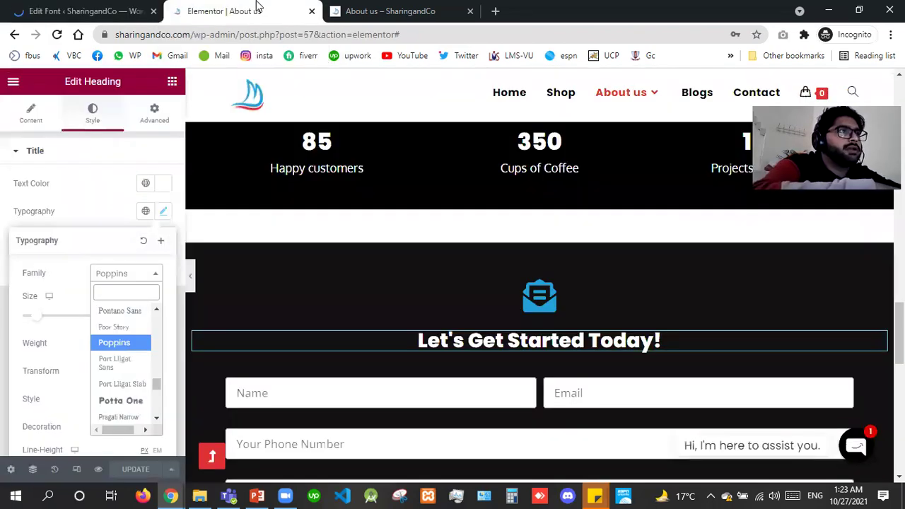
pyautogui.press('F5')
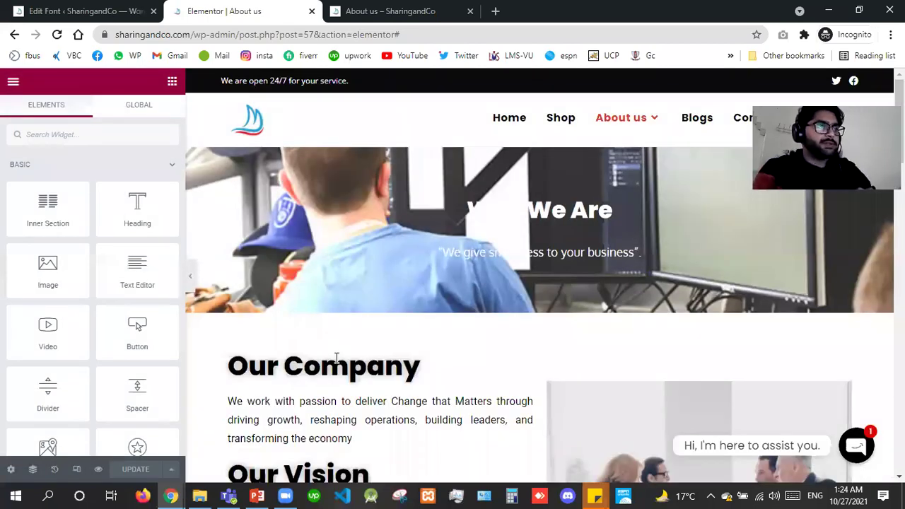
pyautogui.click(336, 357)
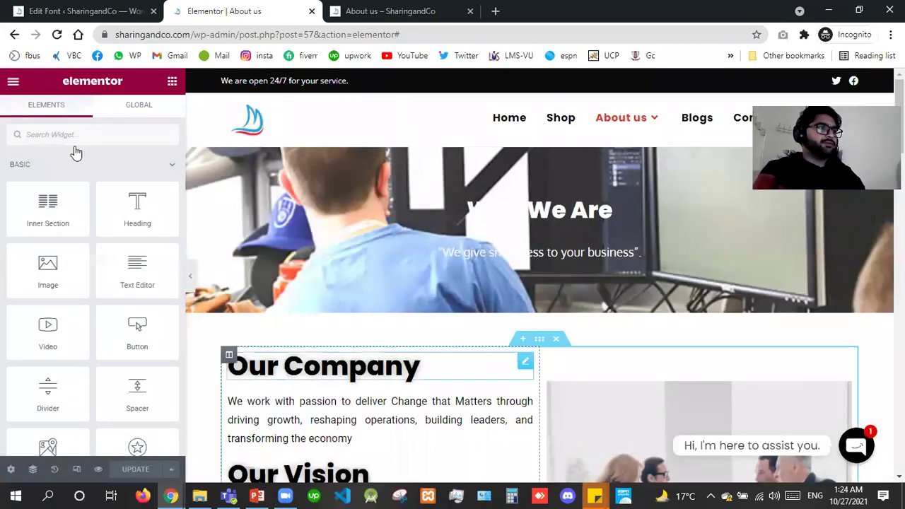
pyautogui.click(95, 124)
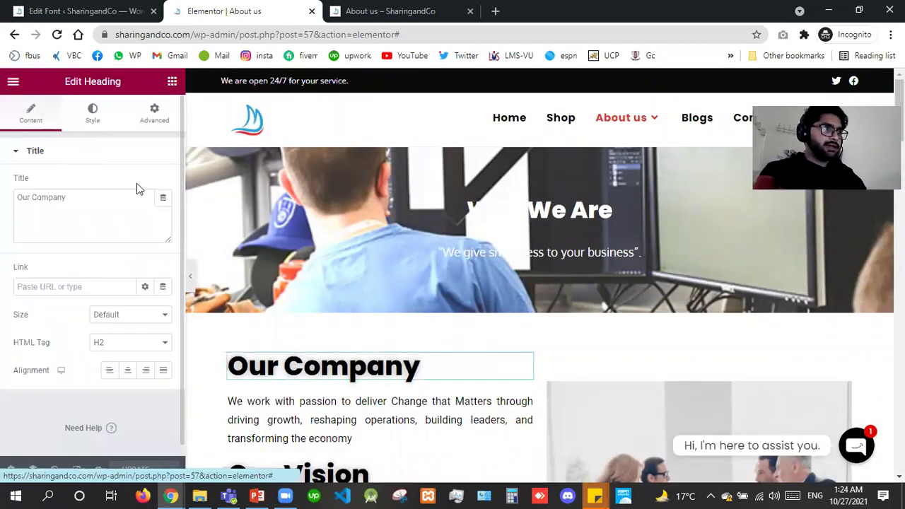
pyautogui.click(163, 212)
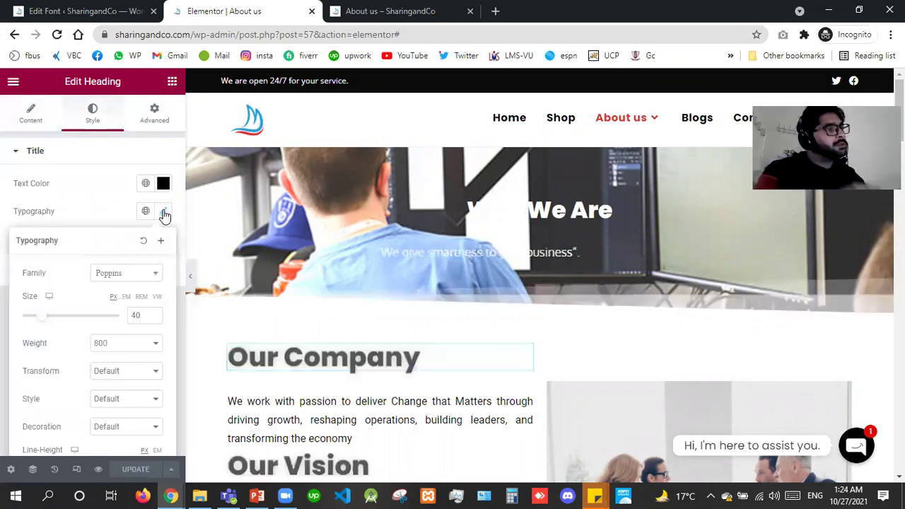
# Set the heading's font family to Averta Bold with weight 900 and update the page.
pyautogui.click(126, 274)
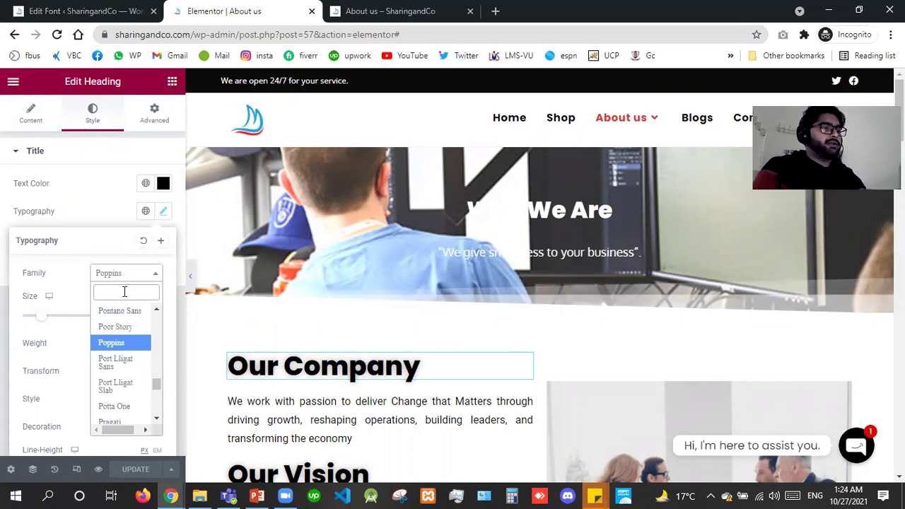
pyautogui.write('aver')
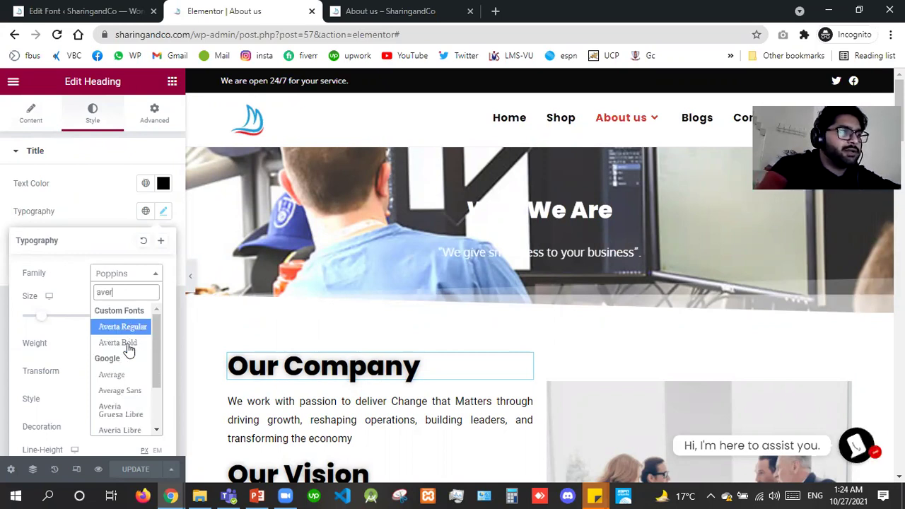
pyautogui.click(120, 343)
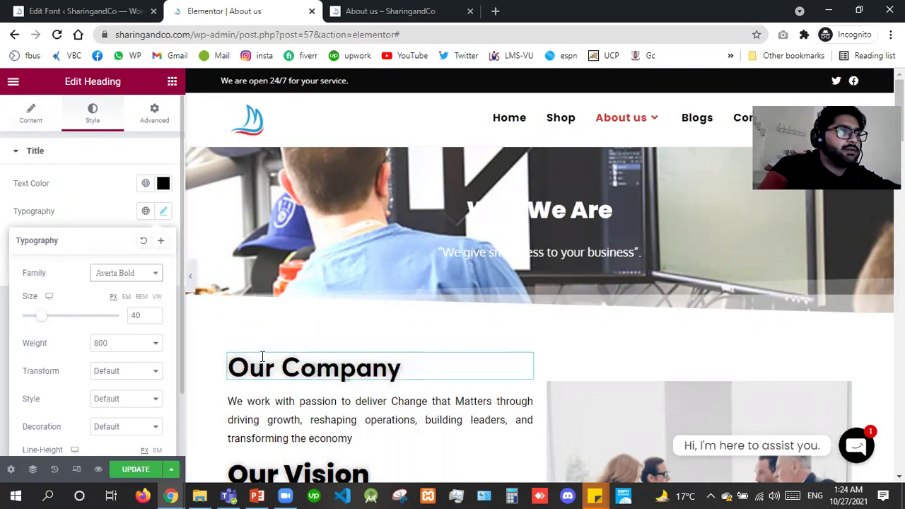
pyautogui.click(117, 349)
pyautogui.press('Down')
pyautogui.press('Return')
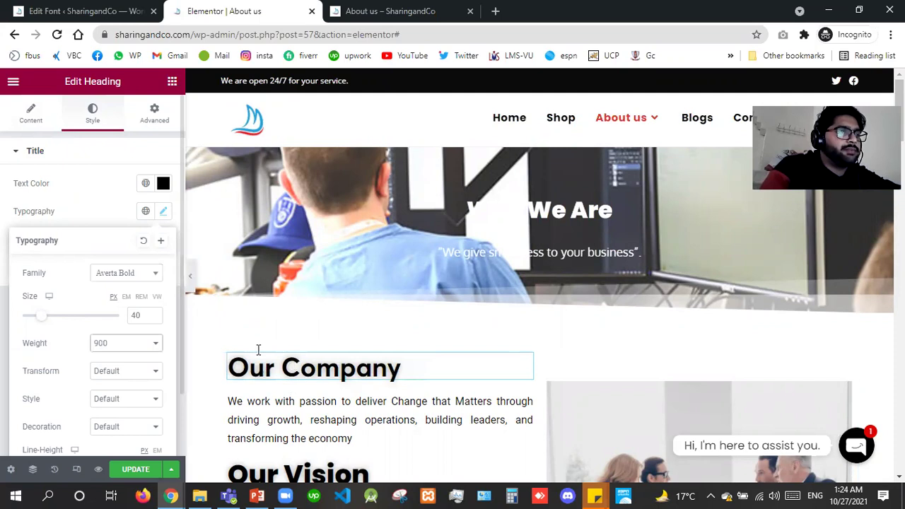
pyautogui.click(140, 473)
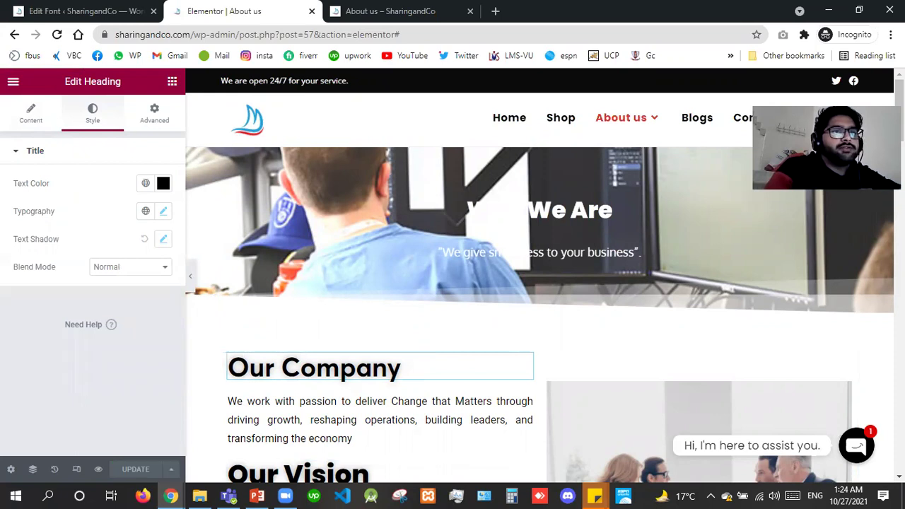
pyautogui.scroll(-5, 539, 433)
pyautogui.scroll(-5, 539, 432)
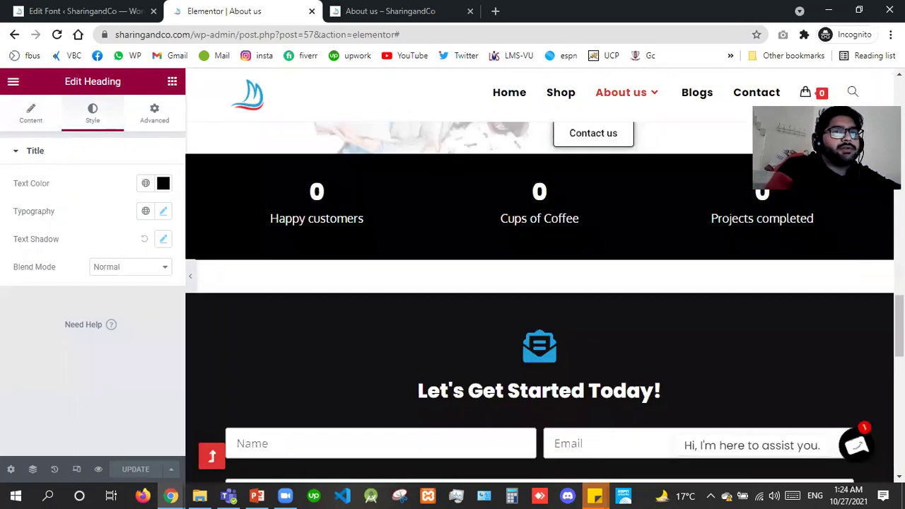
pyautogui.scroll(-5, 539, 433)
pyautogui.scroll(-2, 537, 370)
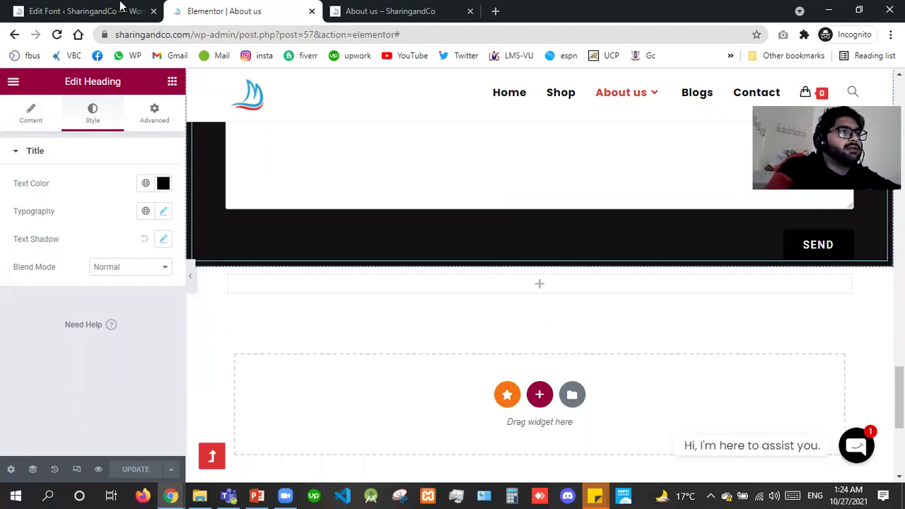
# Go from the Averta Regular font page to Theme Panel > My Library.
pyautogui.click(121, 9)
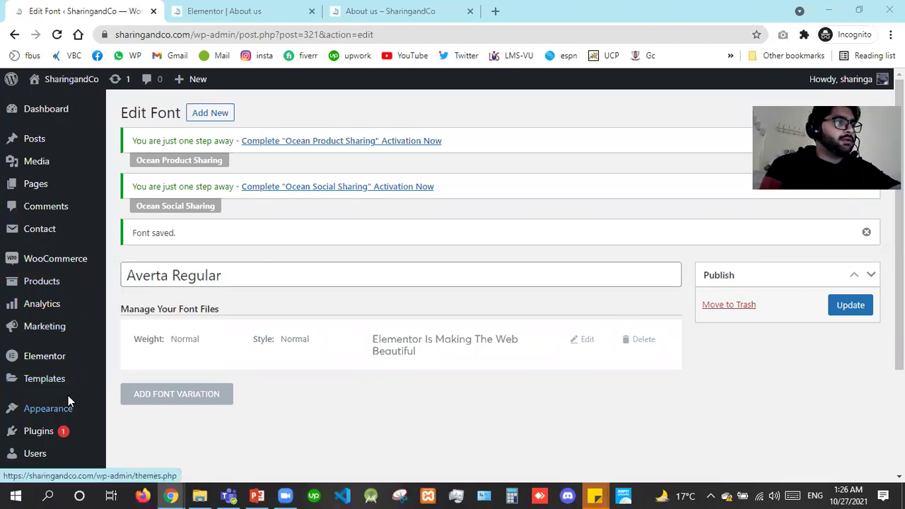
pyautogui.scroll(-2, 856, 392)
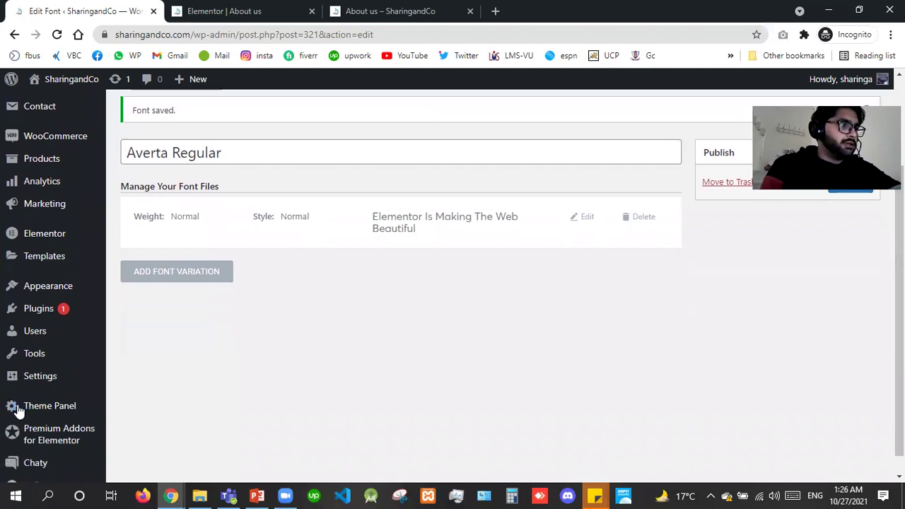
pyautogui.moveTo(50, 406)
pyautogui.click(136, 334)
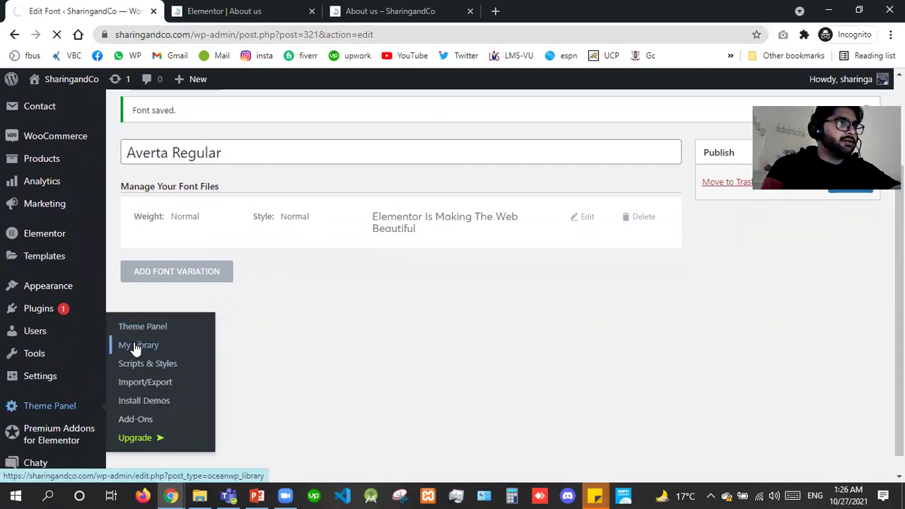
pyautogui.click(135, 346)
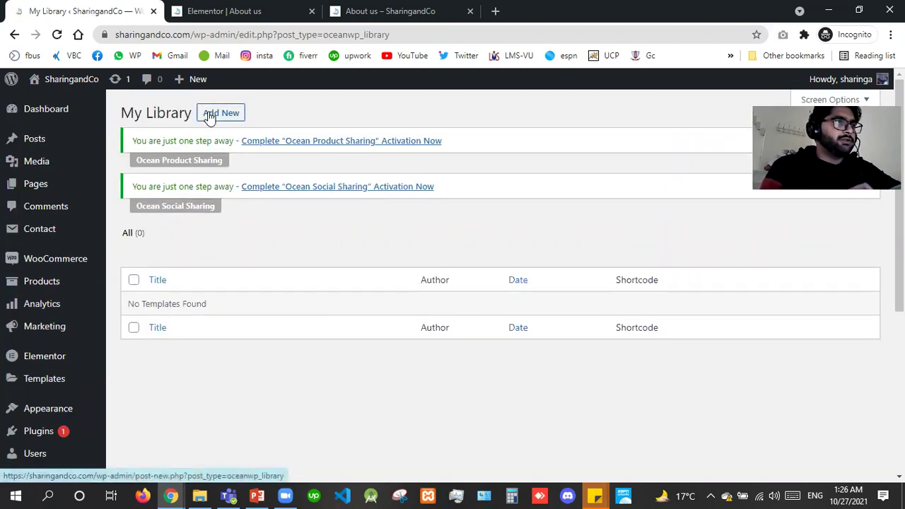
# Open two new-template pages in separate tabs and switch to the first.
pyautogui.rightClick(209, 117)
pyautogui.click(226, 124)
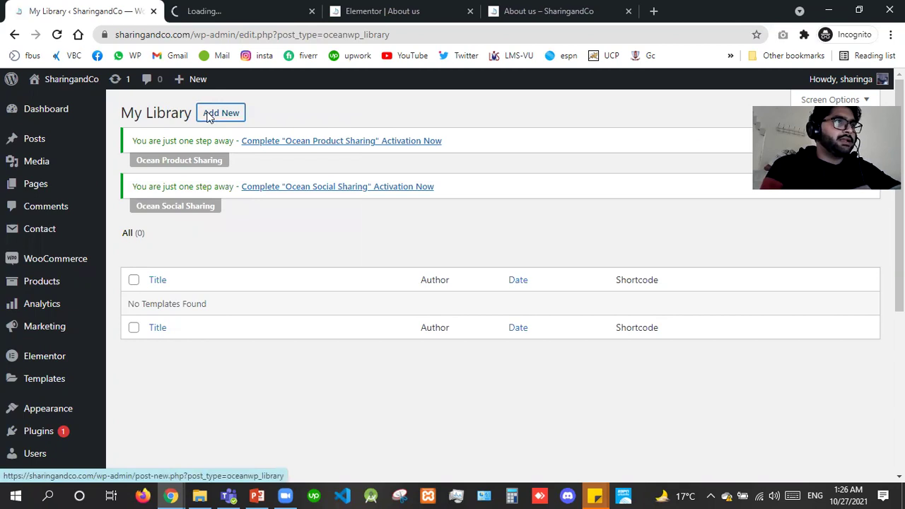
pyautogui.rightClick(210, 116)
pyautogui.click(218, 121)
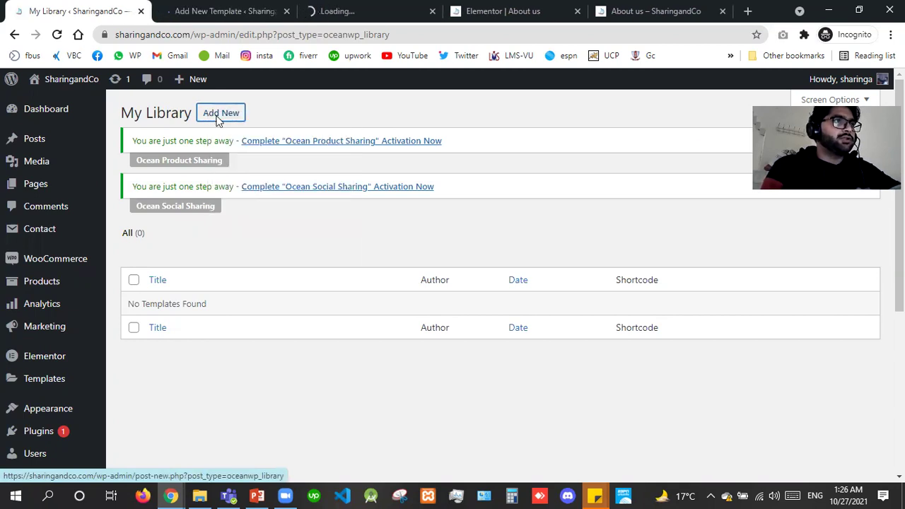
pyautogui.click(209, 9)
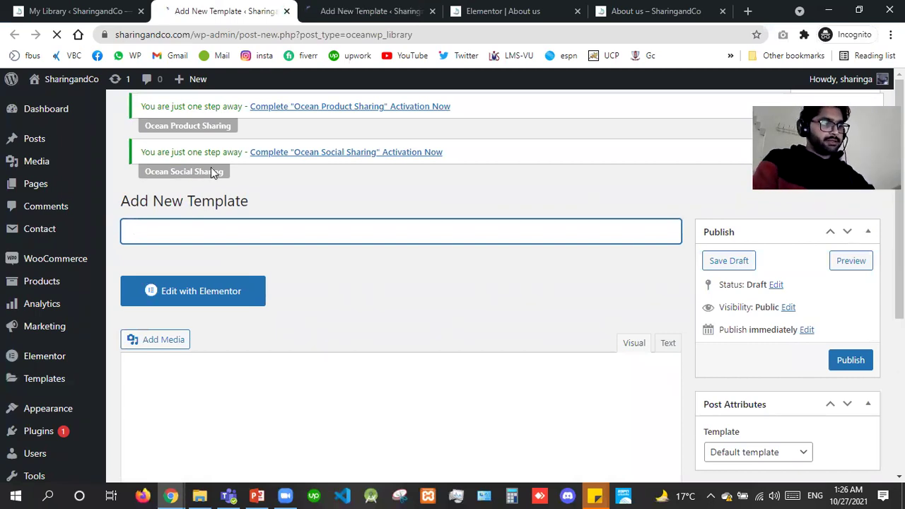
# Title the template 'Header', set Full Width content layout, disable the page title, and publish.
pyautogui.write('Header')
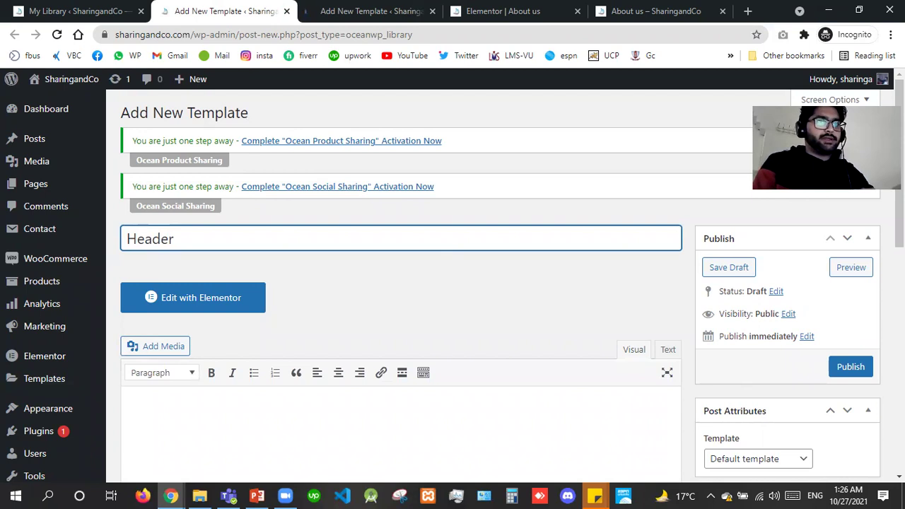
pyautogui.scroll(-5, 811, 403)
pyautogui.click(536, 350)
pyautogui.press('Down')
pyautogui.press('Down')
pyautogui.press('Down')
pyautogui.press('Return')
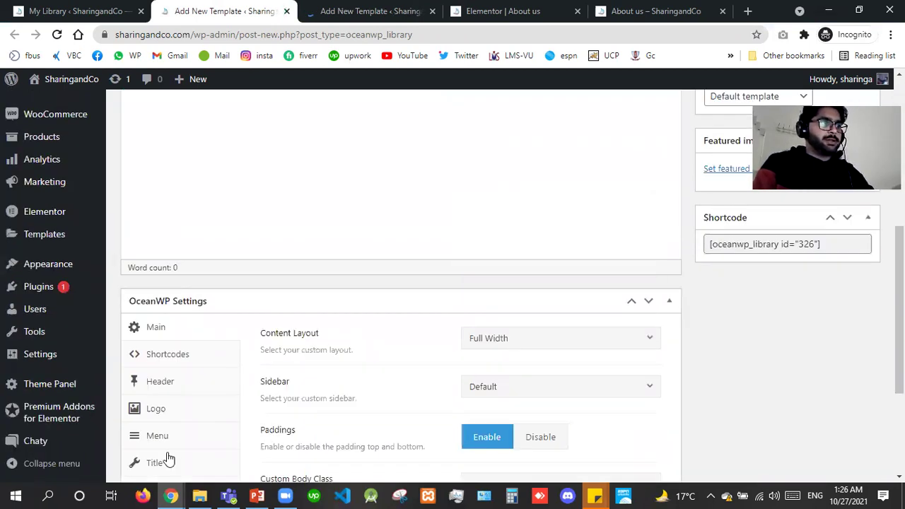
pyautogui.click(166, 459)
pyautogui.click(587, 341)
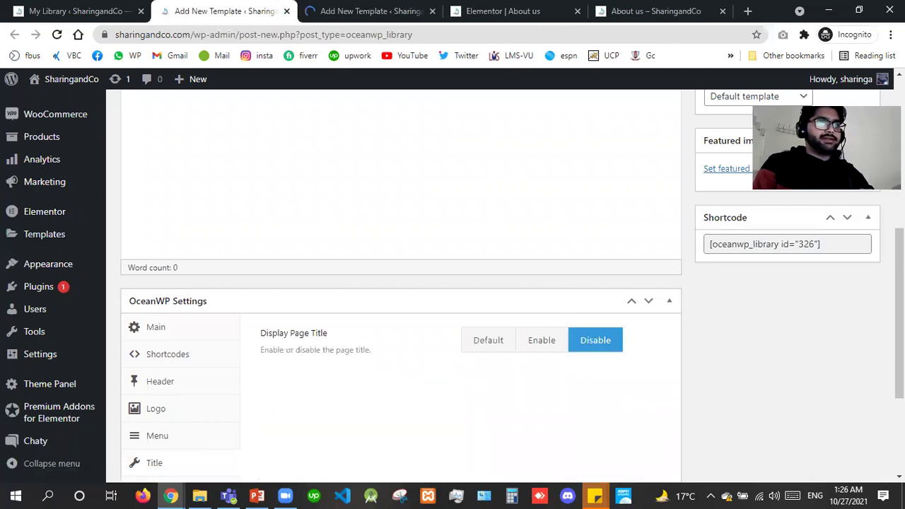
pyautogui.scroll(10, 900, 311)
pyautogui.click(848, 305)
pyautogui.click(360, 11)
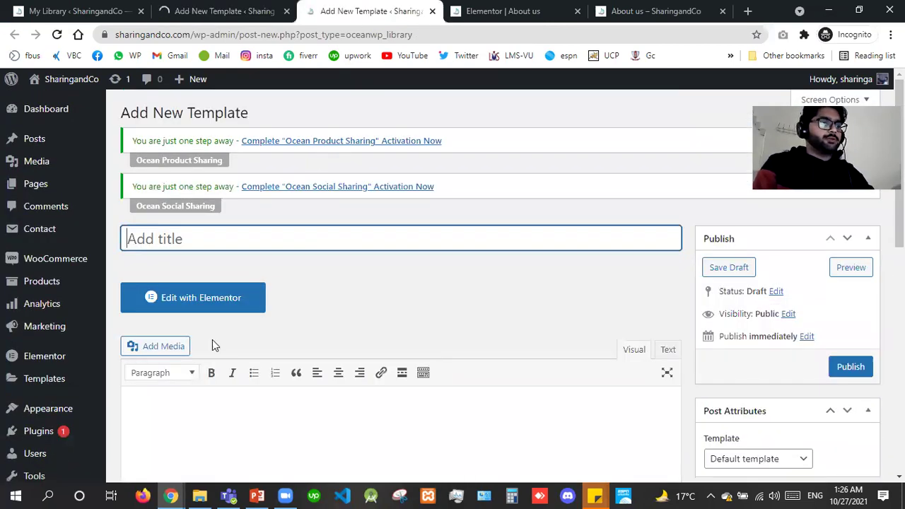
# Create the 'Footer' template with Full Width layout and page title disabled, and publish it.
pyautogui.write('Footer')
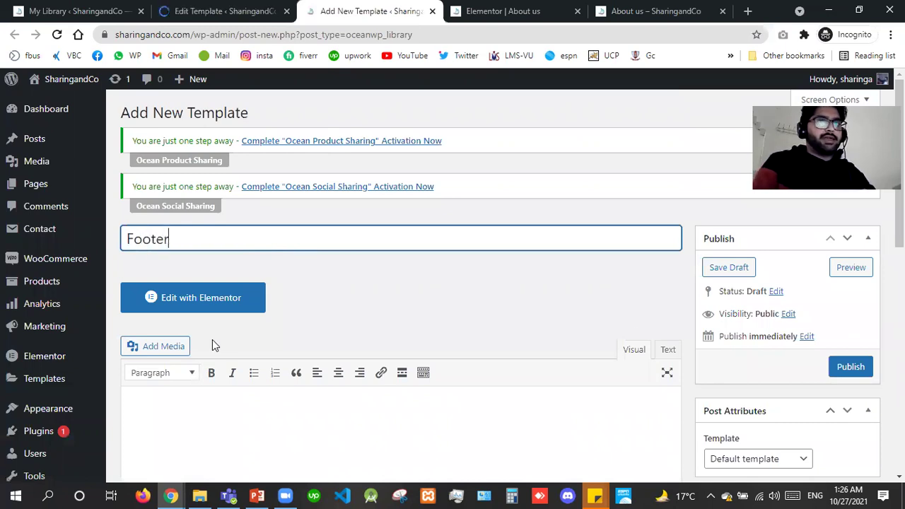
pyautogui.scroll(-5, 702, 302)
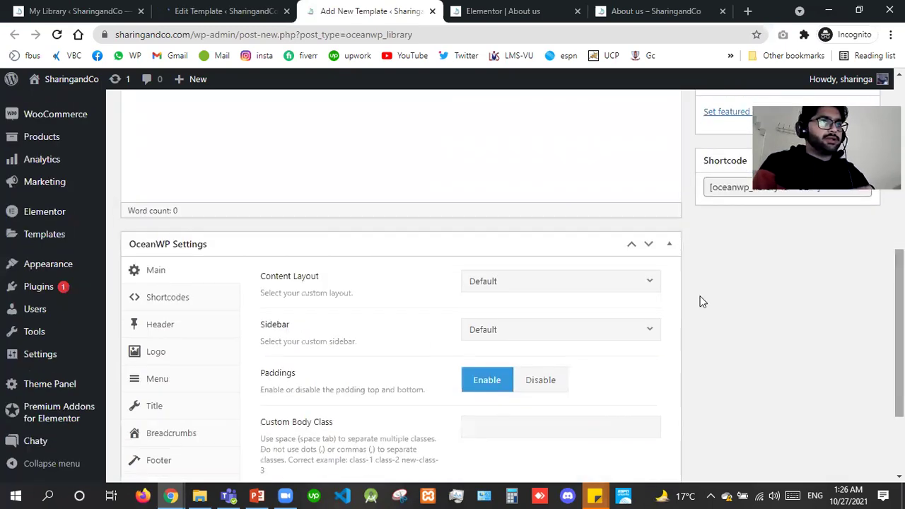
pyautogui.click(504, 286)
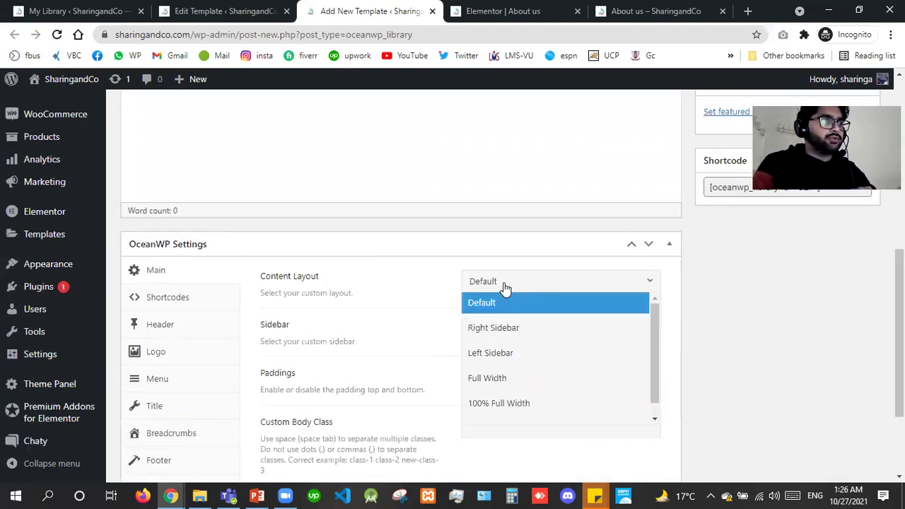
pyautogui.click(516, 382)
pyautogui.click(170, 400)
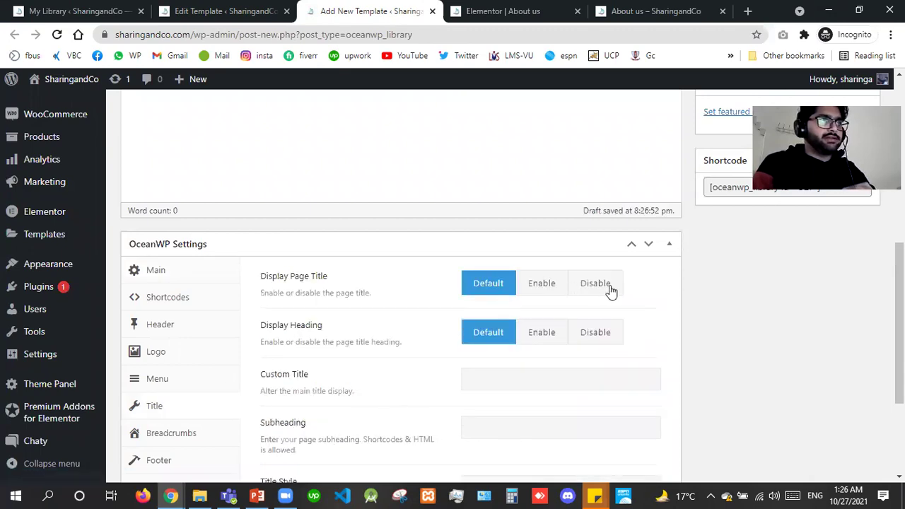
pyautogui.click(595, 284)
pyautogui.scroll(5, 611, 290)
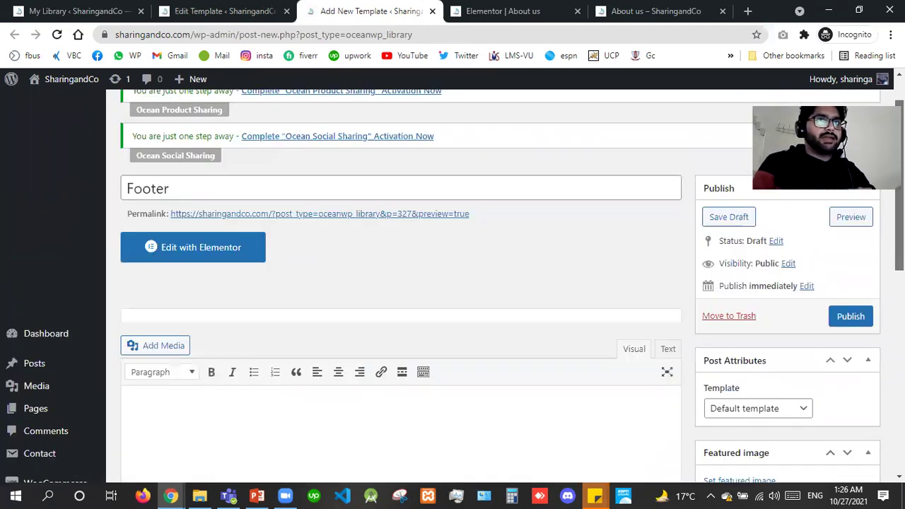
pyautogui.click(849, 324)
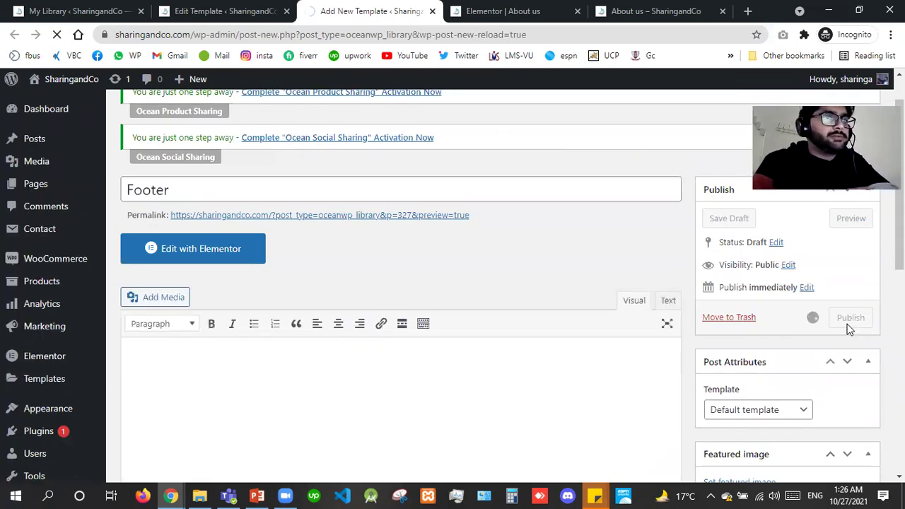
pyautogui.click(213, 11)
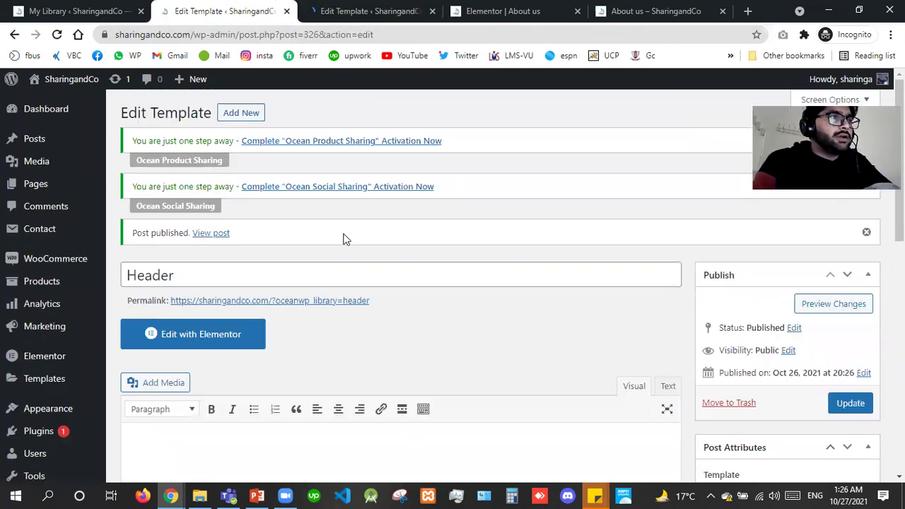
# Launch Elementor for the Header and Footer templates, ending on the Header editor.
pyautogui.click(226, 333)
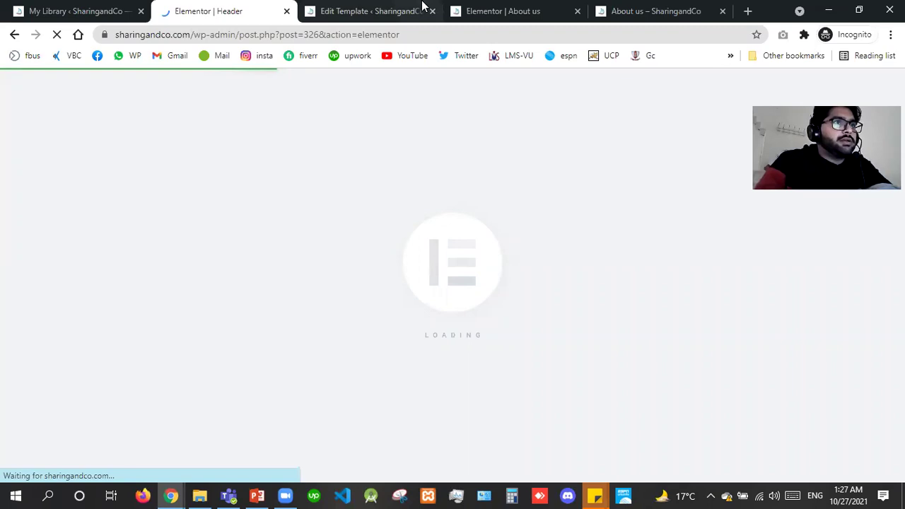
pyautogui.hotkey('ctrl', 'Tab')
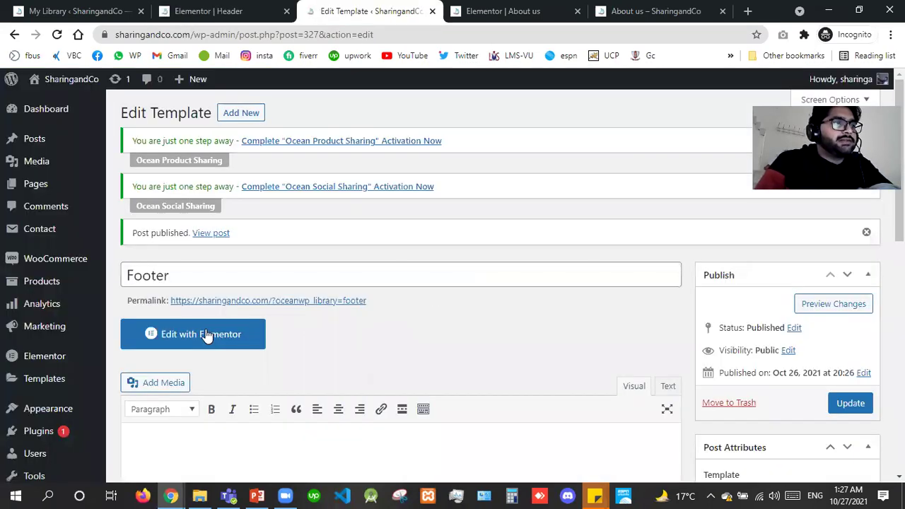
pyautogui.click(207, 336)
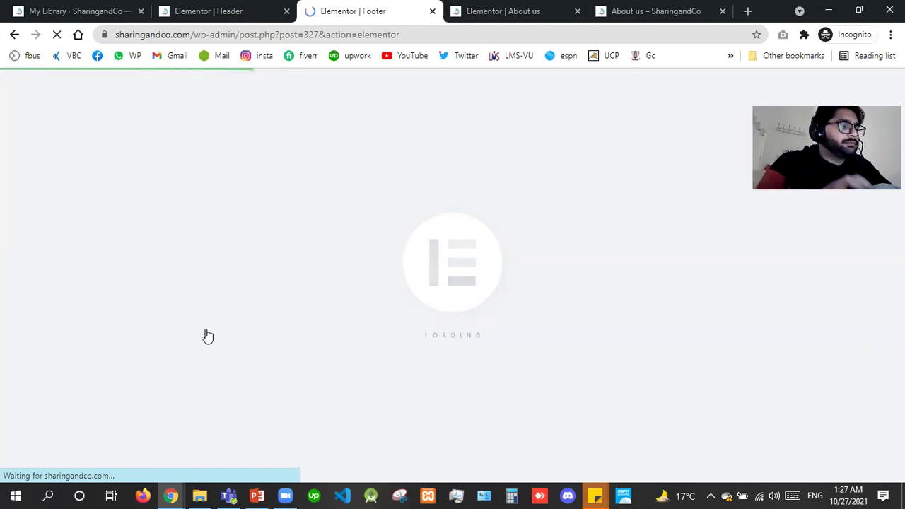
pyautogui.click(233, 8)
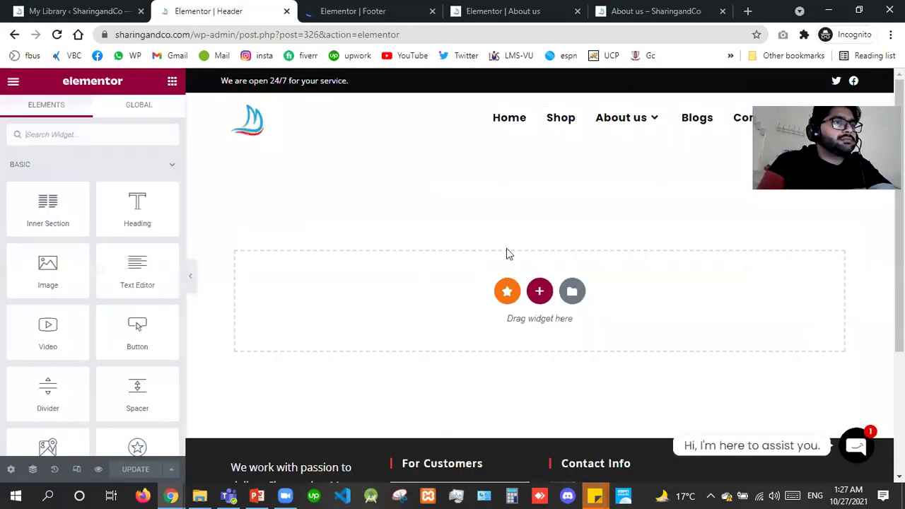
# Add a three-column section to the Header with full-width content and stretching enabled.
pyautogui.click(540, 292)
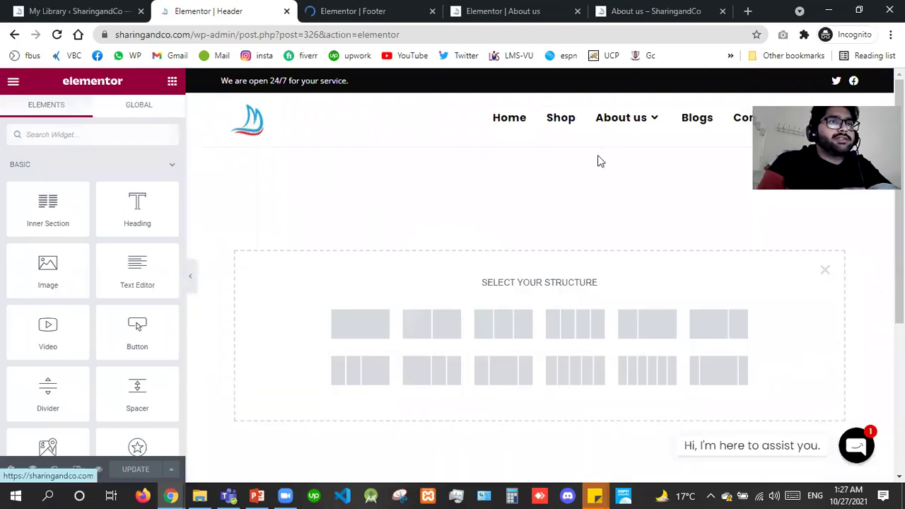
pyautogui.click(498, 343)
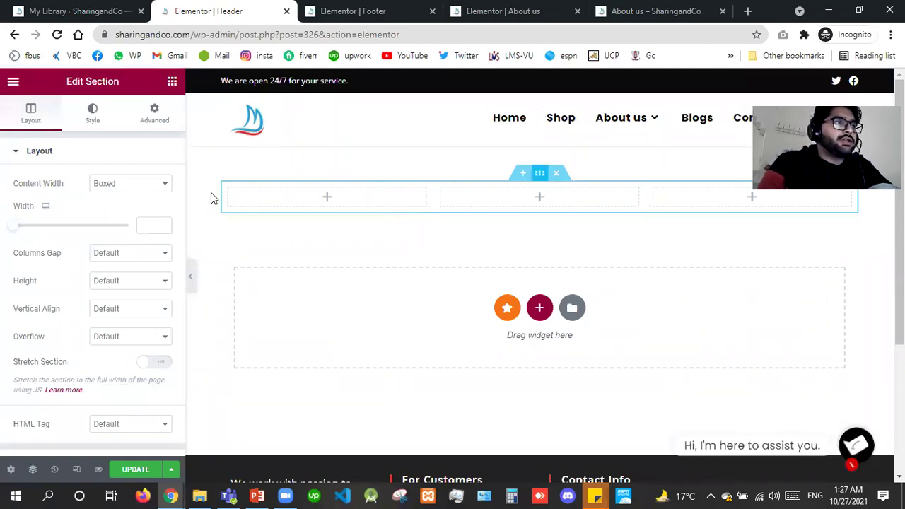
pyautogui.click(135, 188)
pyautogui.click(134, 199)
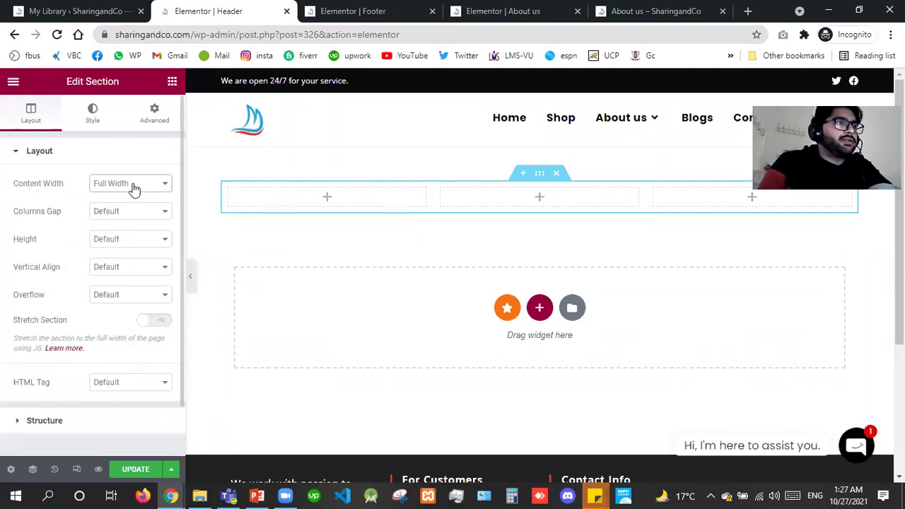
pyautogui.click(156, 322)
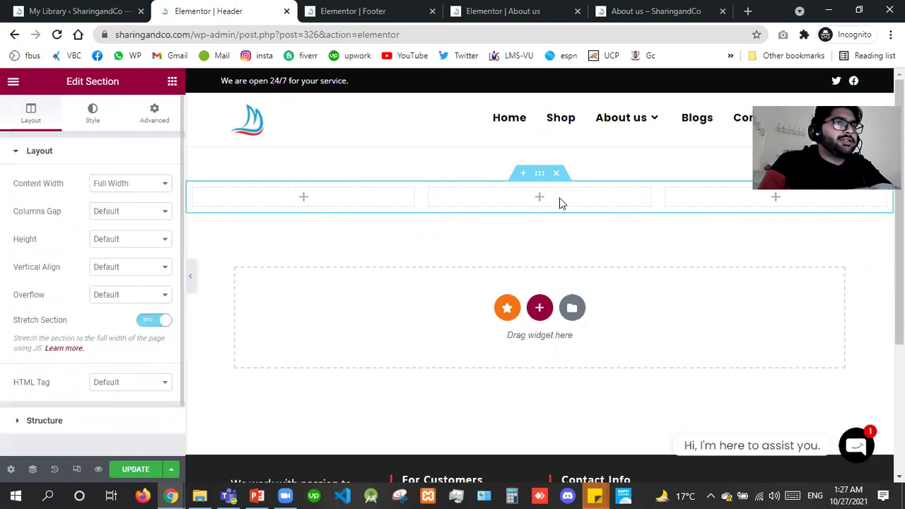
# Set the section's top margin to -50 and save the template.
pyautogui.click(172, 121)
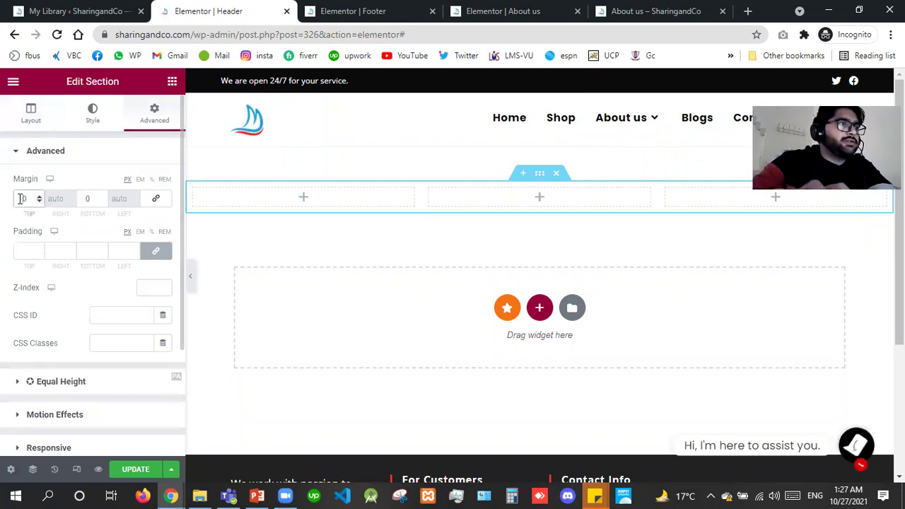
pyautogui.click(21, 199)
pyautogui.write('-50')
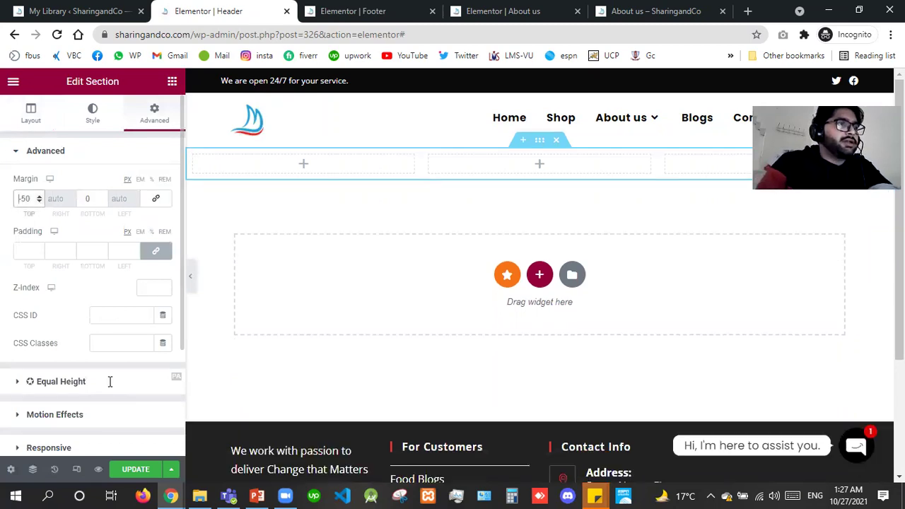
pyautogui.hotkey('ctrl', 's')
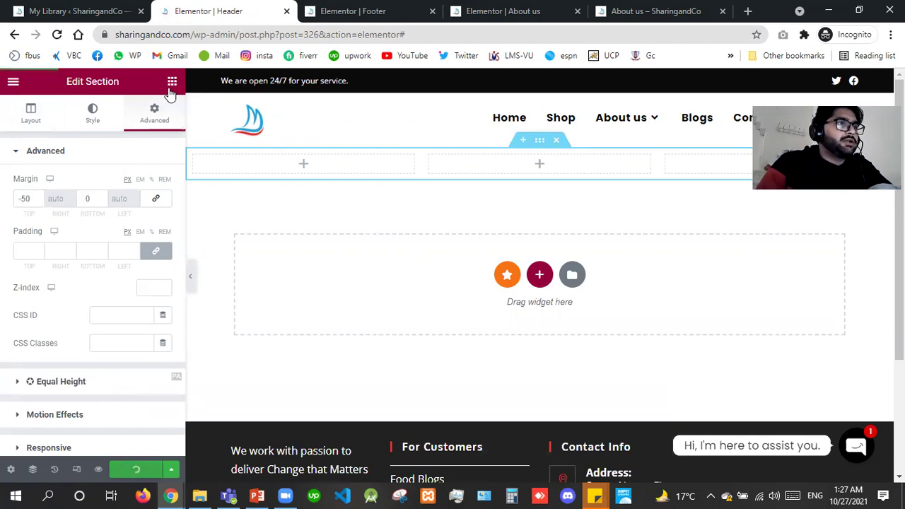
pyautogui.click(171, 85)
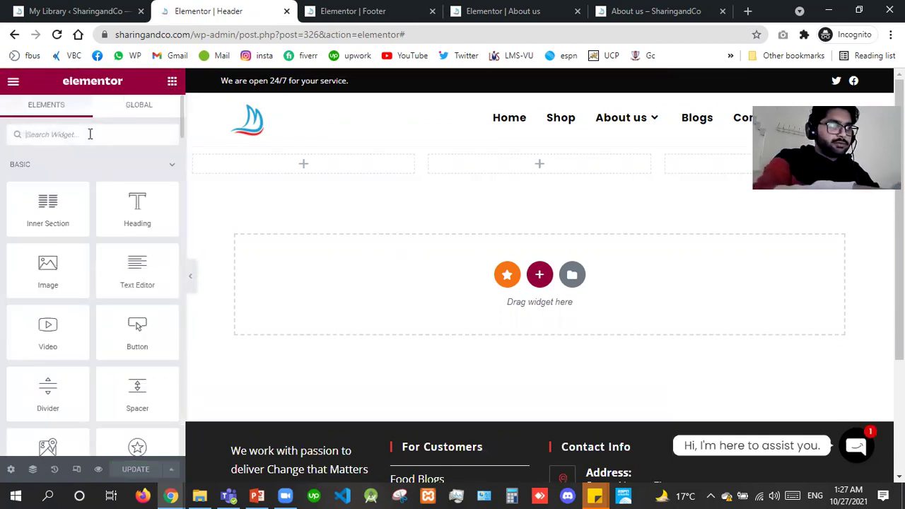
# Place a Site Logo in the first column with a custom 100 × 100 image size.
pyautogui.write('site')
pyautogui.moveTo(46, 184); pyautogui.dragTo(289, 171)
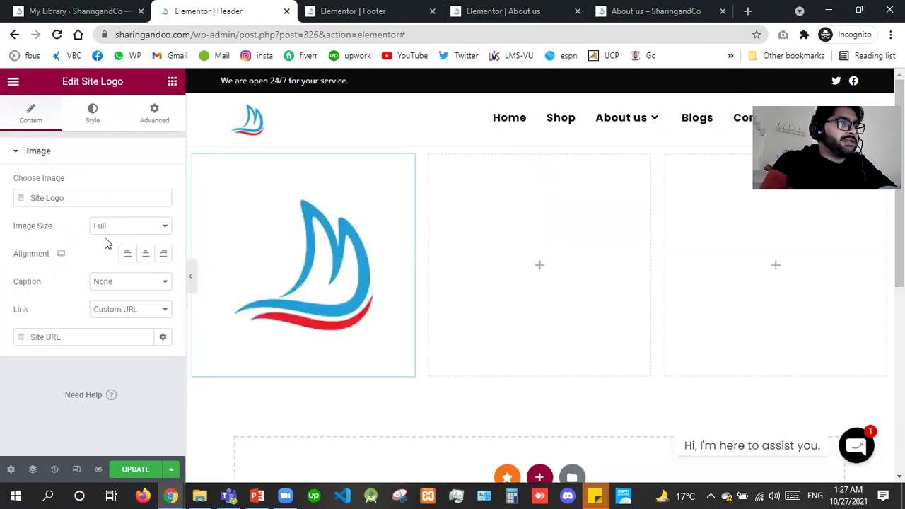
pyautogui.click(100, 230)
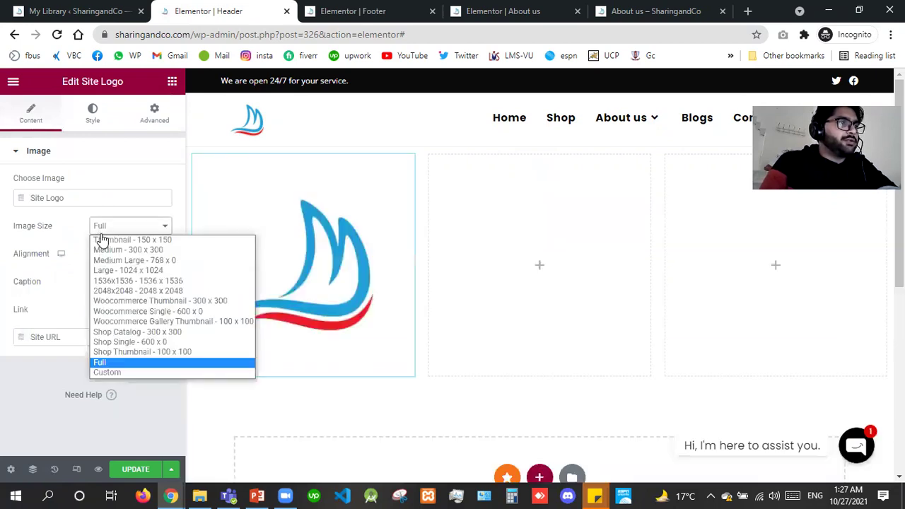
pyautogui.click(107, 373)
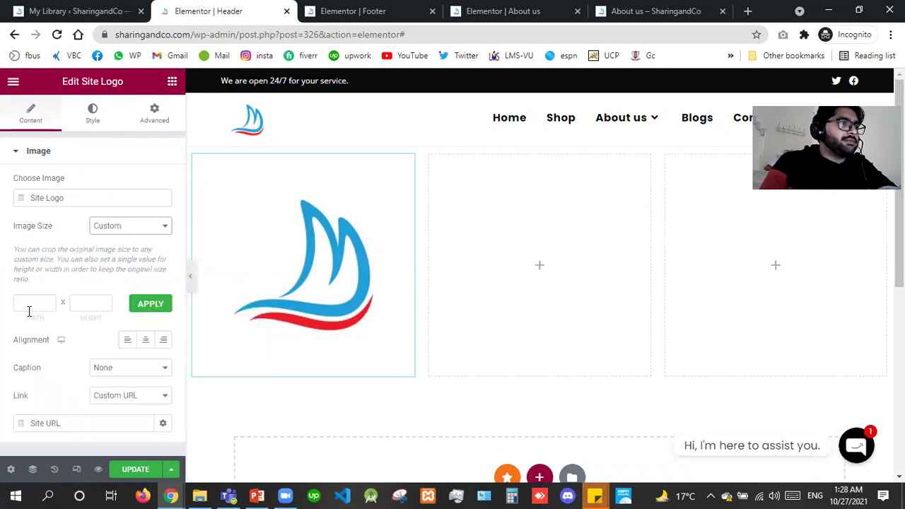
pyautogui.click(34, 304)
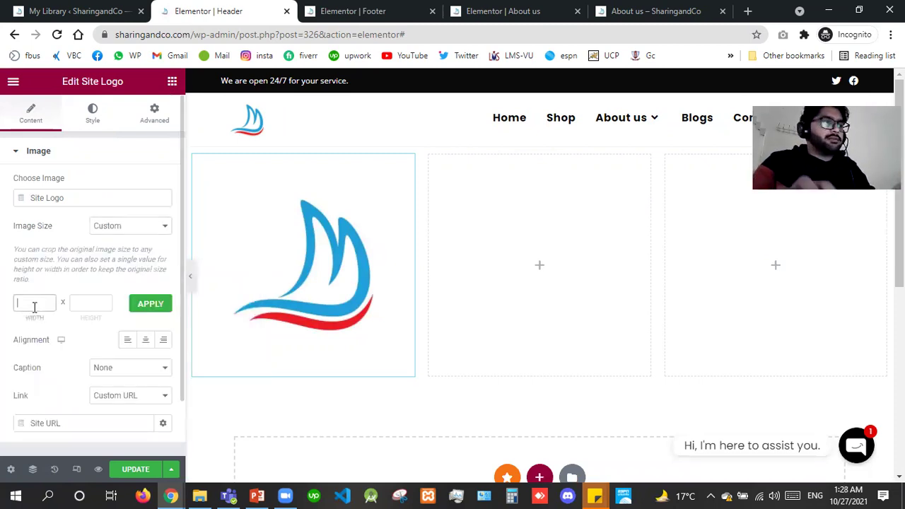
pyautogui.write('150')
pyautogui.press('Tab')
pyautogui.write('150')
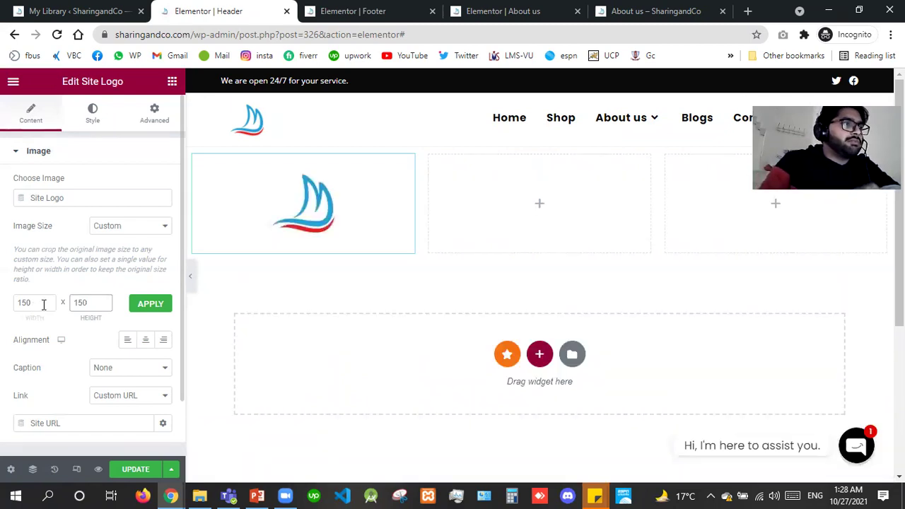
pyautogui.click(43, 303)
pyautogui.press('BackSpace')
pyautogui.press('BackSpace')
pyautogui.write('00')
pyautogui.press('Tab')
pyautogui.write('100')
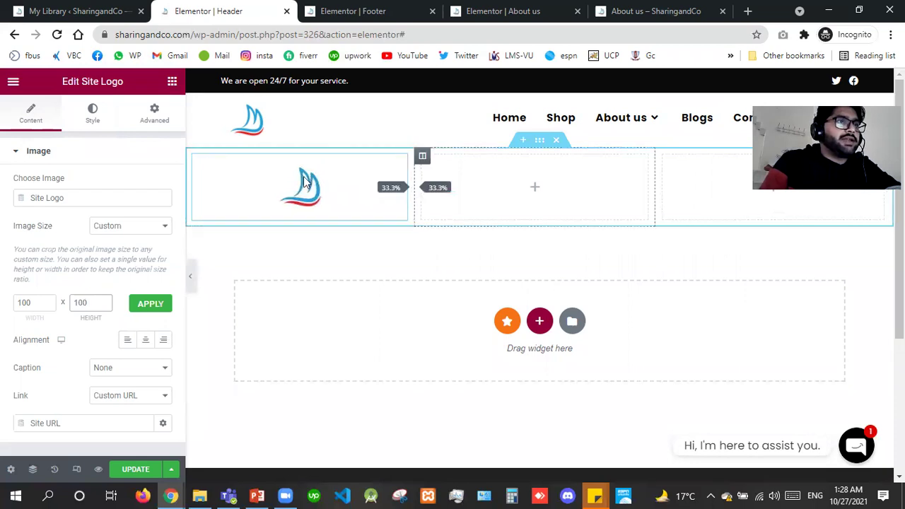
# Narrow the logo column to about 15.6% and shrink the middle column.
pyautogui.moveTo(304, 182); pyautogui.dragTo(292, 178)
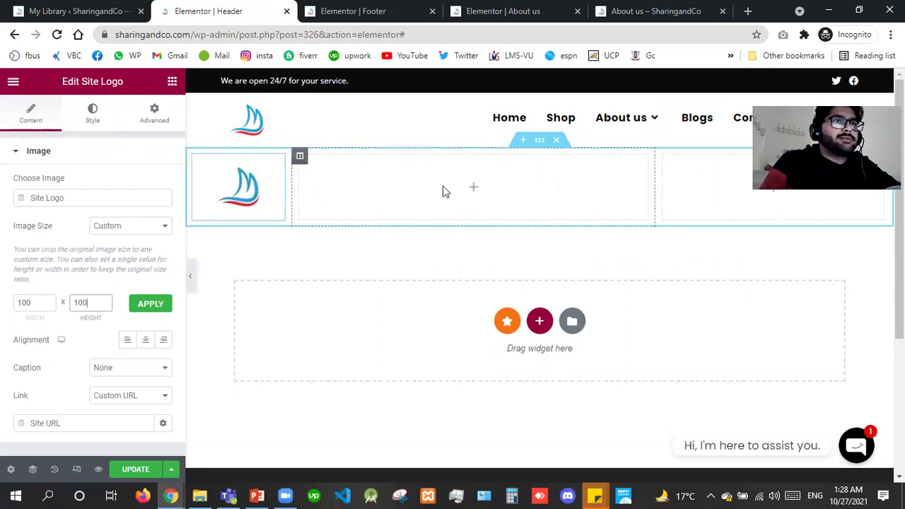
pyautogui.moveTo(423, 189); pyautogui.dragTo(401, 185)
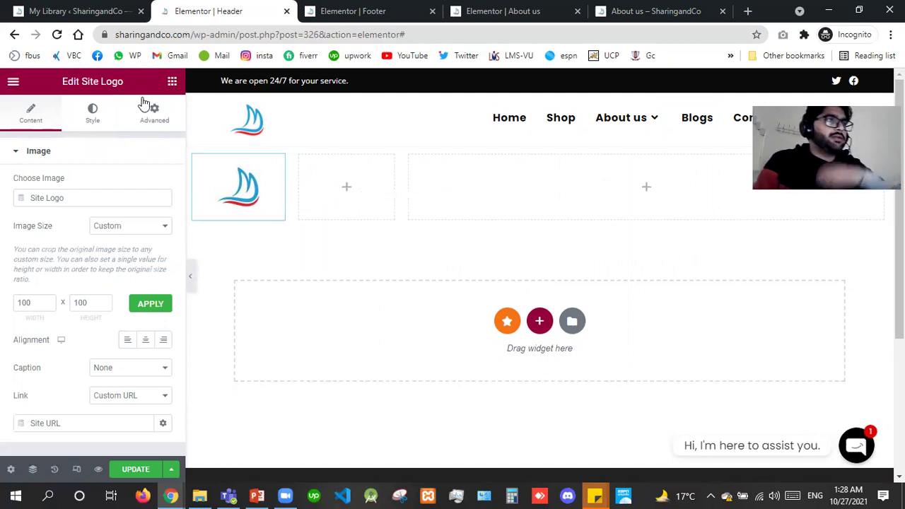
pyautogui.press('Delete')
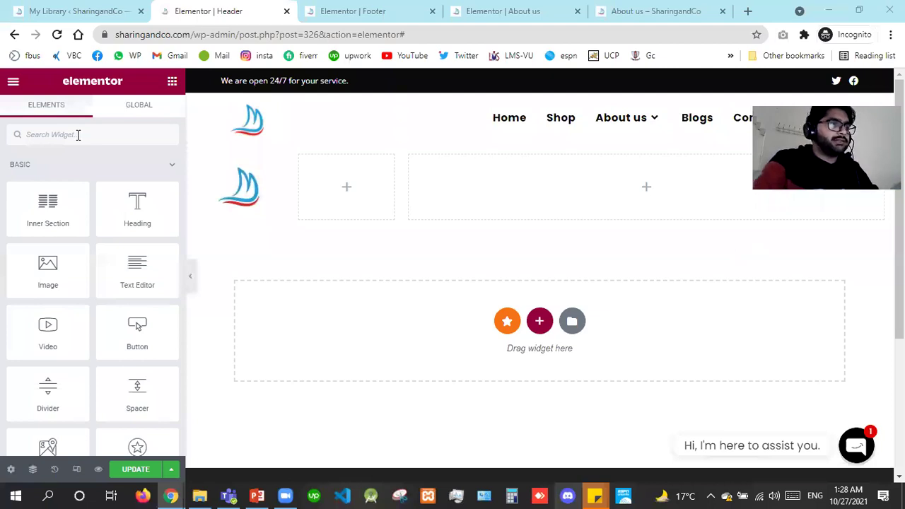
# Add a Nav Menu widget to the header's right column showing the Main menu.
pyautogui.click(78, 135)
pyautogui.write('nav')
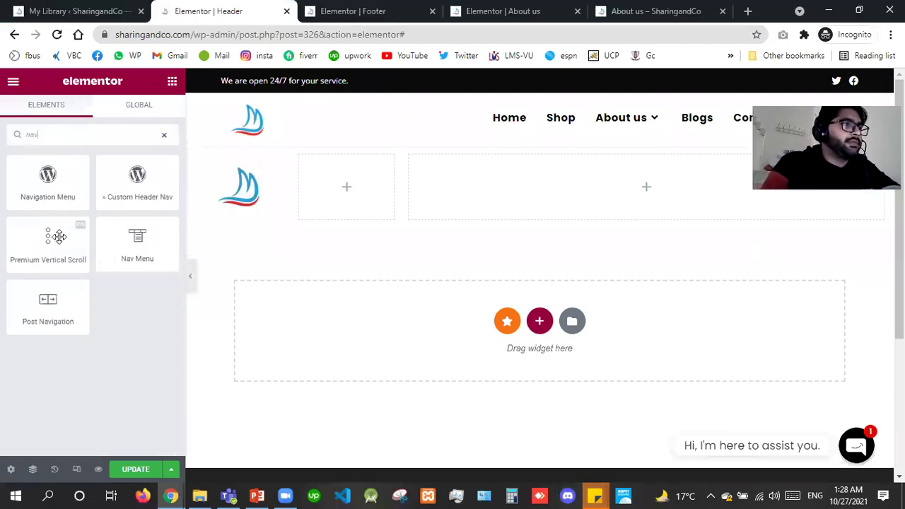
pyautogui.moveTo(125, 245); pyautogui.dragTo(463, 174)
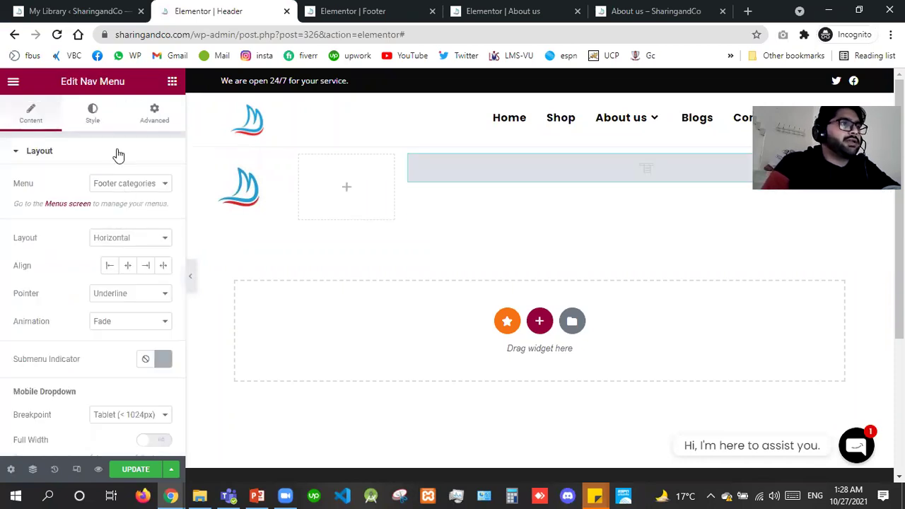
pyautogui.click(114, 188)
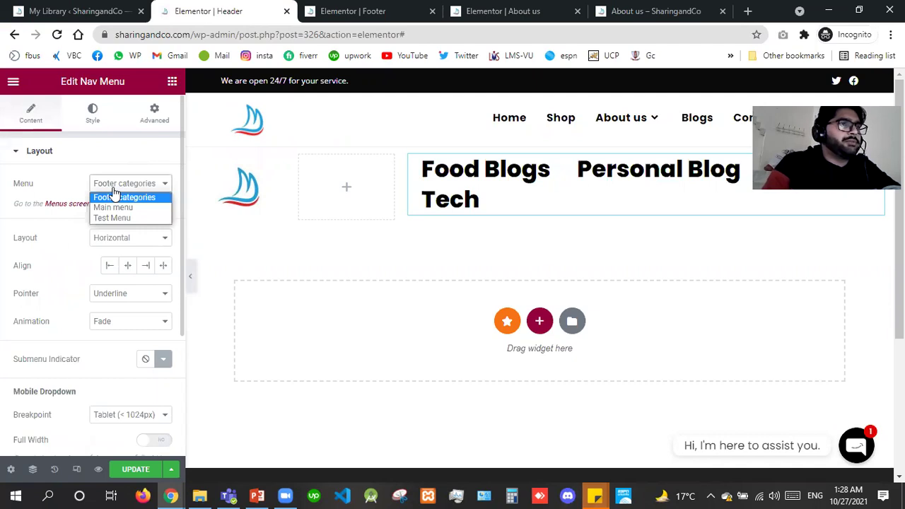
pyautogui.click(114, 207)
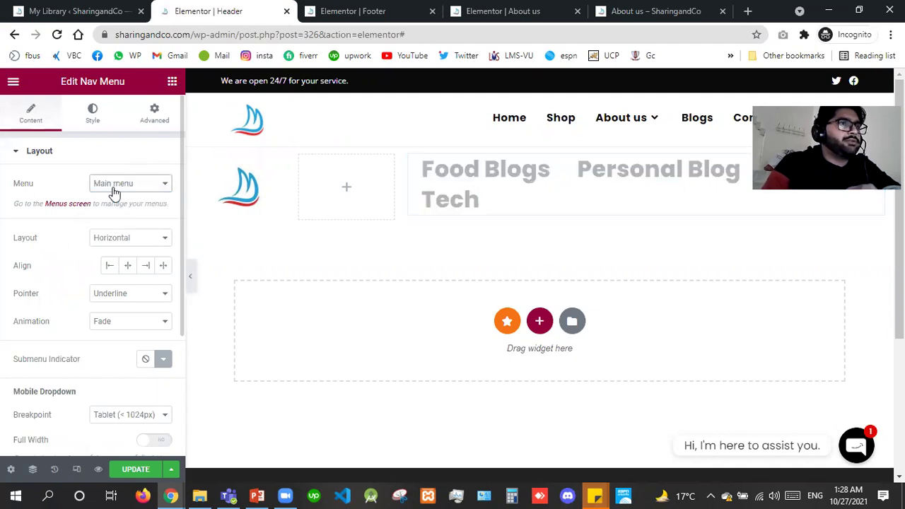
pyautogui.click(94, 120)
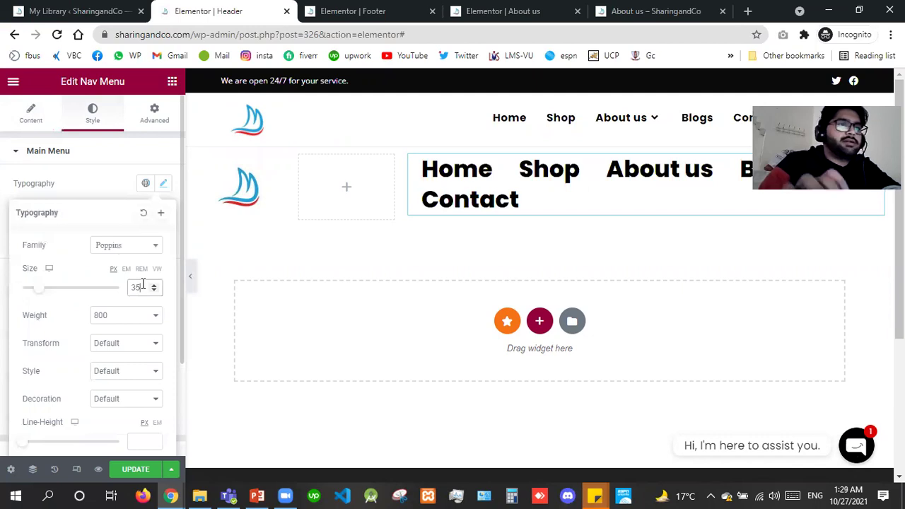
# Set the main menu typography to size 17 and weight 700.
pyautogui.doubleClick(143, 284)
pyautogui.write('20')
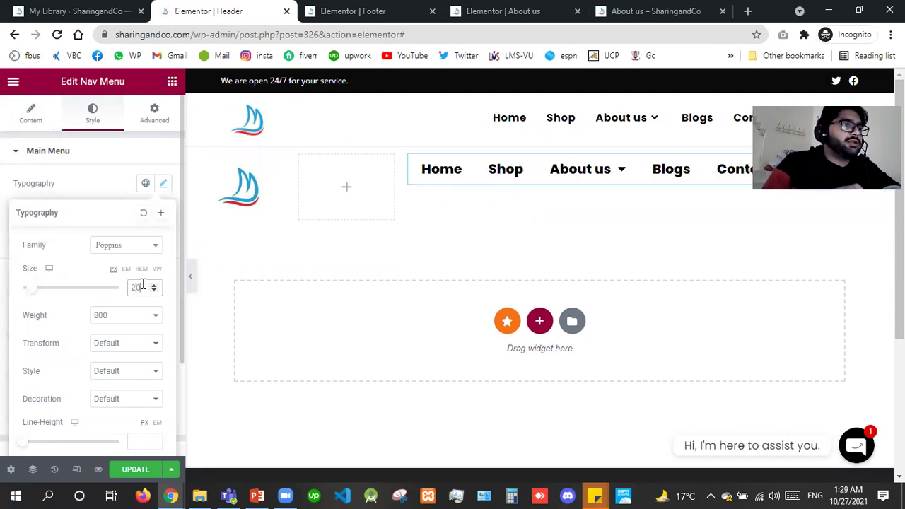
pyautogui.doubleClick(142, 284)
pyautogui.write('17')
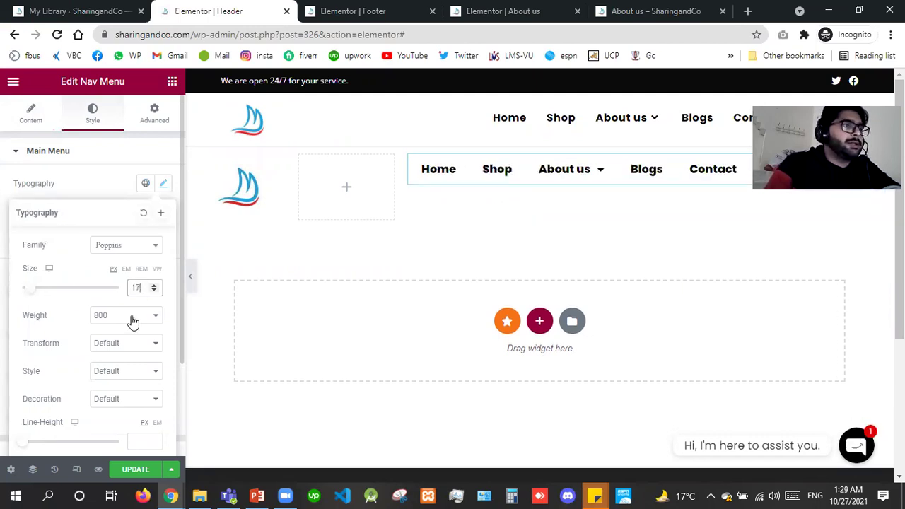
pyautogui.click(133, 322)
pyautogui.press('Up')
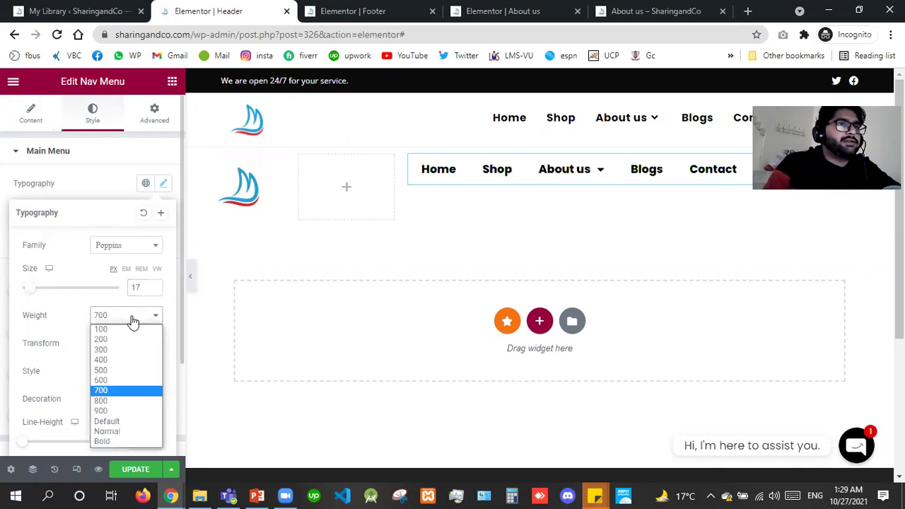
pyautogui.press('Return')
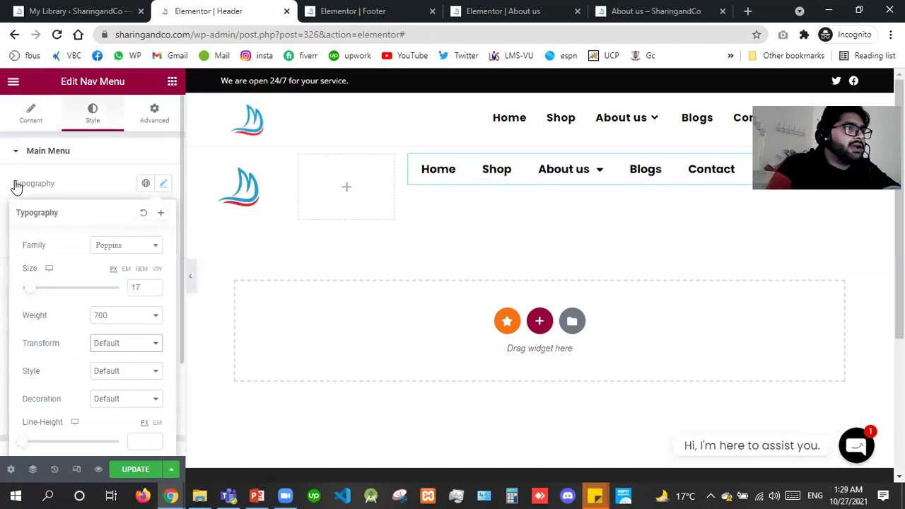
pyautogui.click(56, 150)
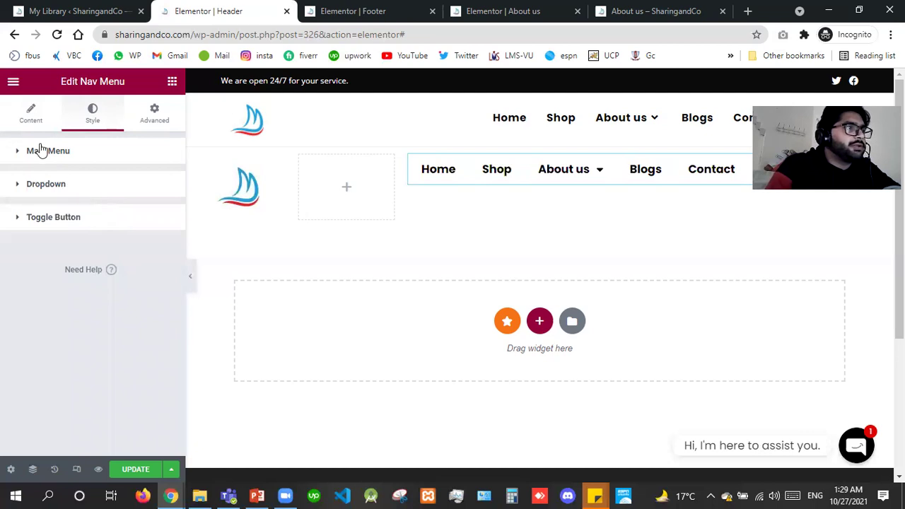
pyautogui.click(98, 216)
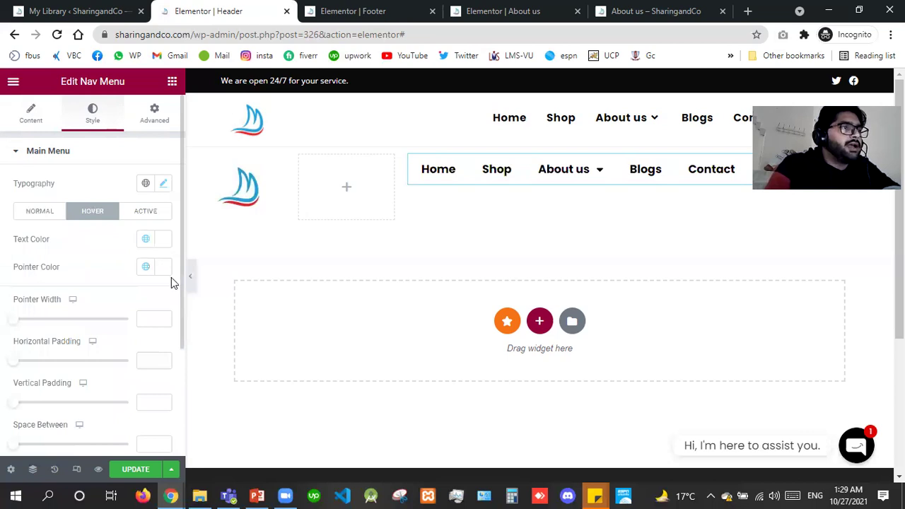
# Set the menu's hover text colour to #21a1d9.
pyautogui.click(165, 269)
pyautogui.click(94, 449)
pyautogui.write('#2')
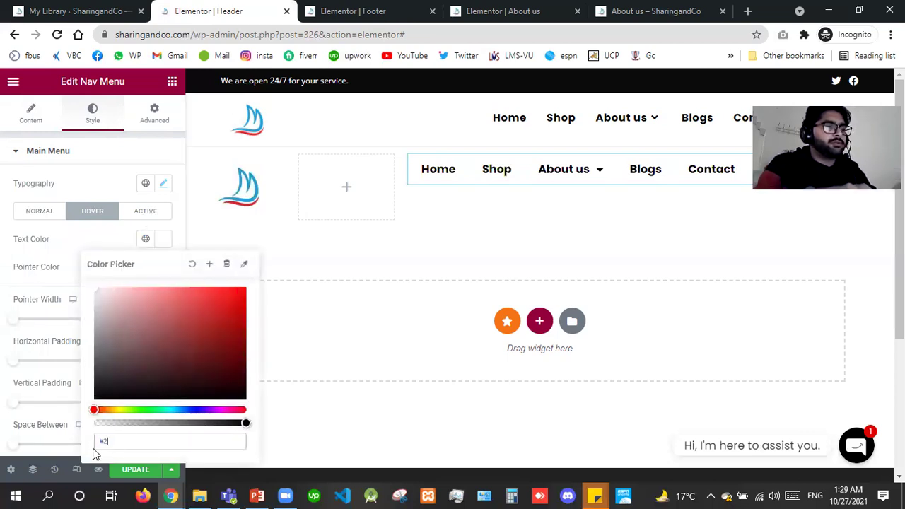
pyautogui.write('1a1d9')
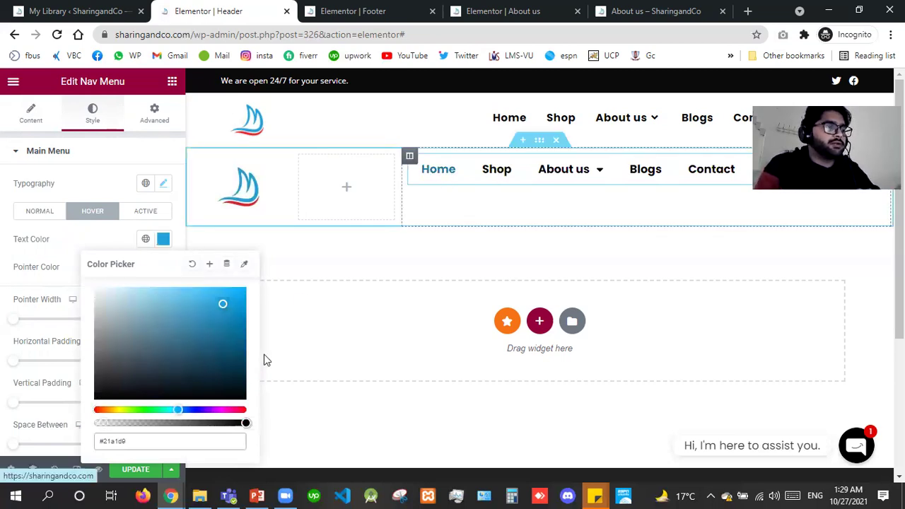
pyautogui.hotkey('ctrl', 'a')
pyautogui.hotkey('ctrl', 'c')
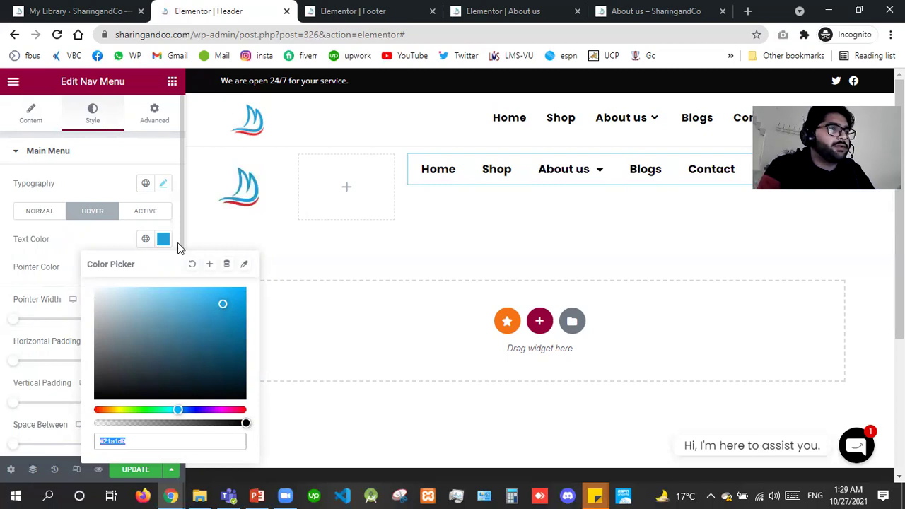
# Change the menu typography to size 16 and weight 600.
pyautogui.click(164, 183)
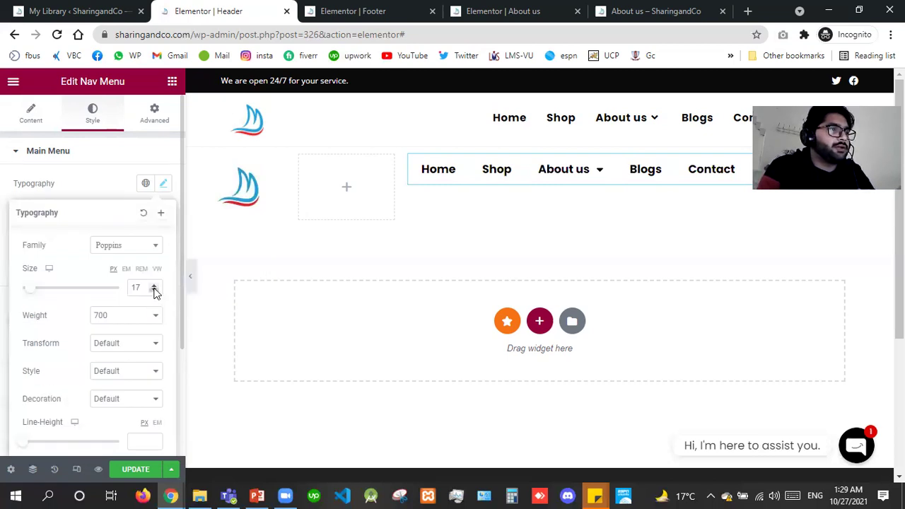
pyautogui.click(154, 291)
pyautogui.click(110, 316)
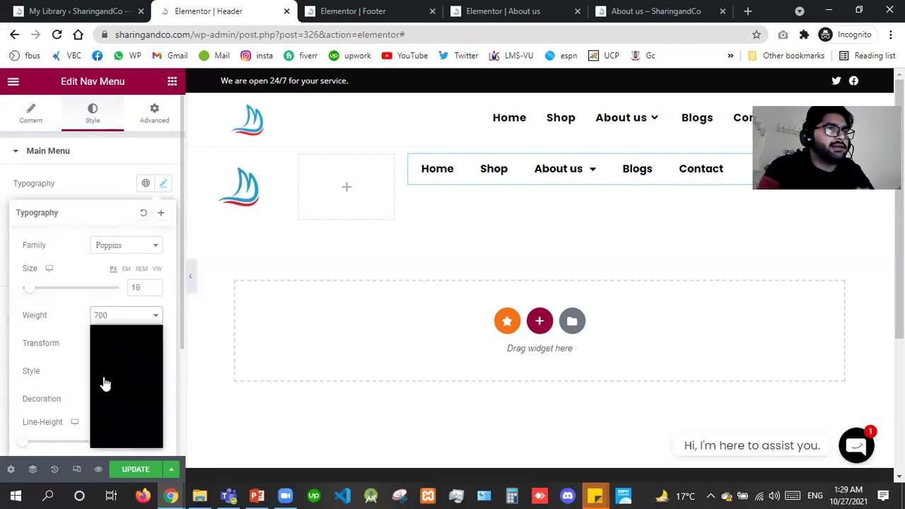
pyautogui.press('Return')
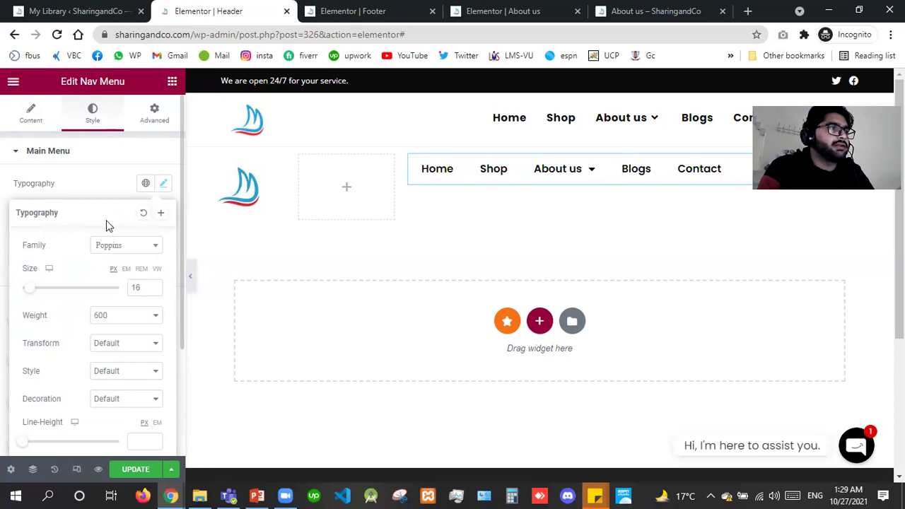
pyautogui.click(107, 222)
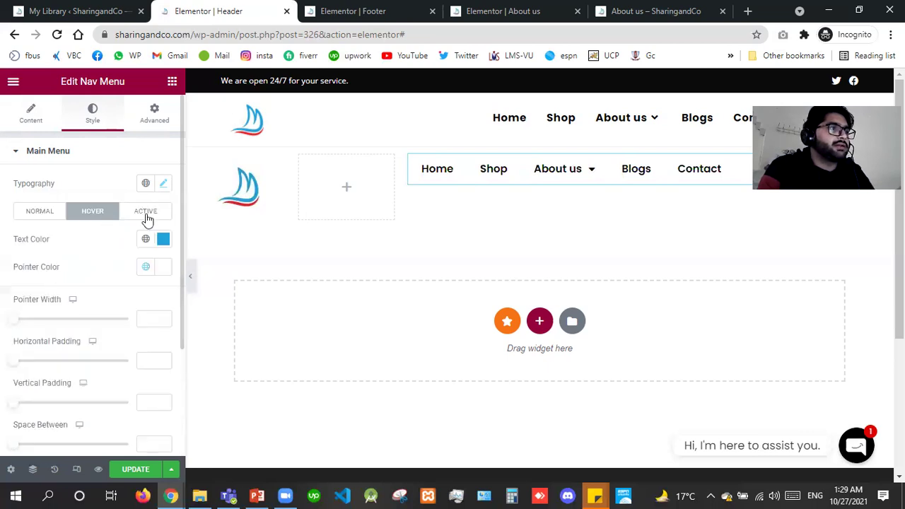
# Make the hover underline and active text colours #21a1d9 as well.
pyautogui.click(164, 268)
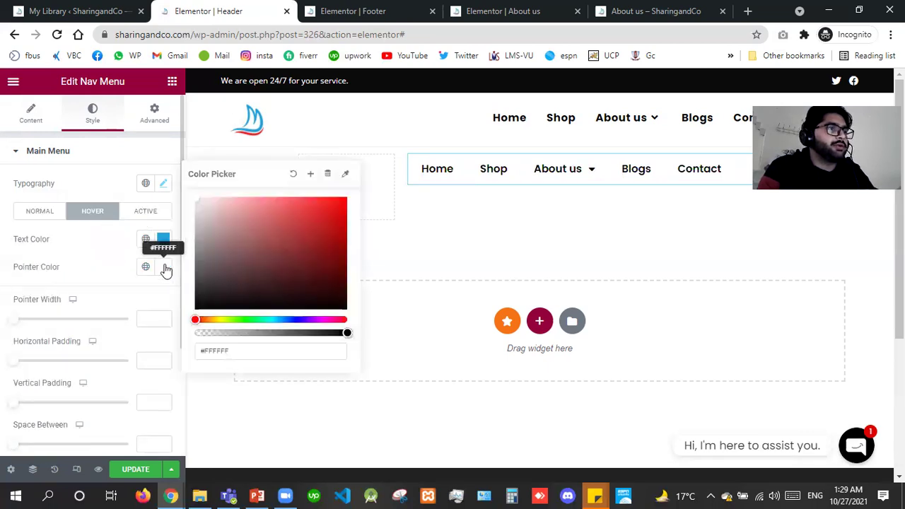
pyautogui.click(255, 353)
pyautogui.hotkey('ctrl', 'v')
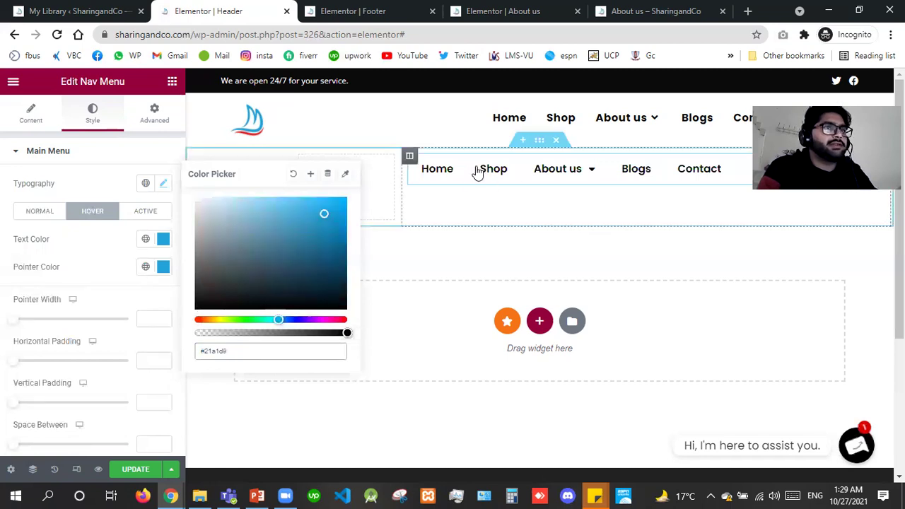
pyautogui.click(145, 210)
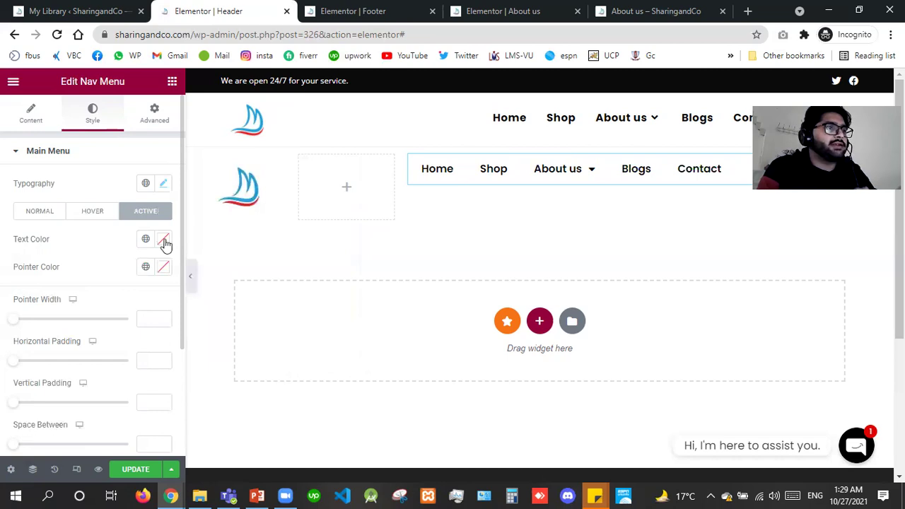
pyautogui.click(164, 239)
pyautogui.hotkey('ctrl', 'v')
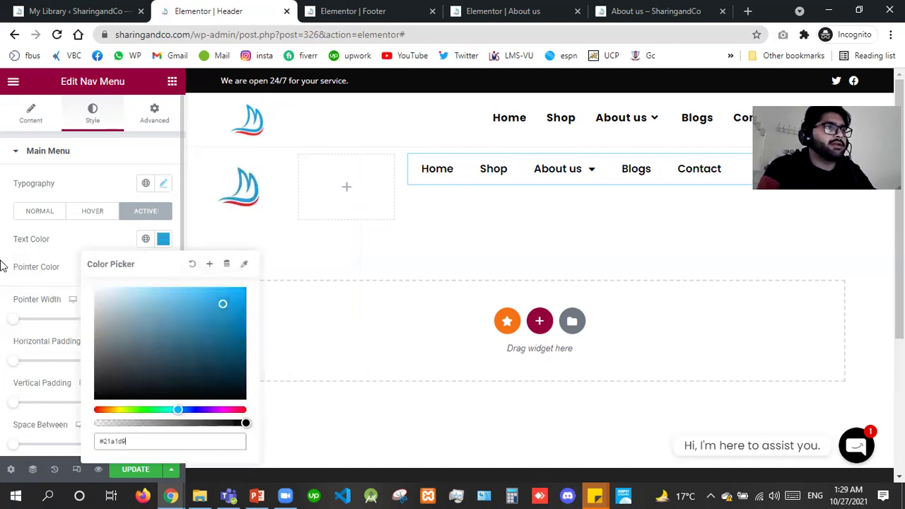
pyautogui.click(202, 224)
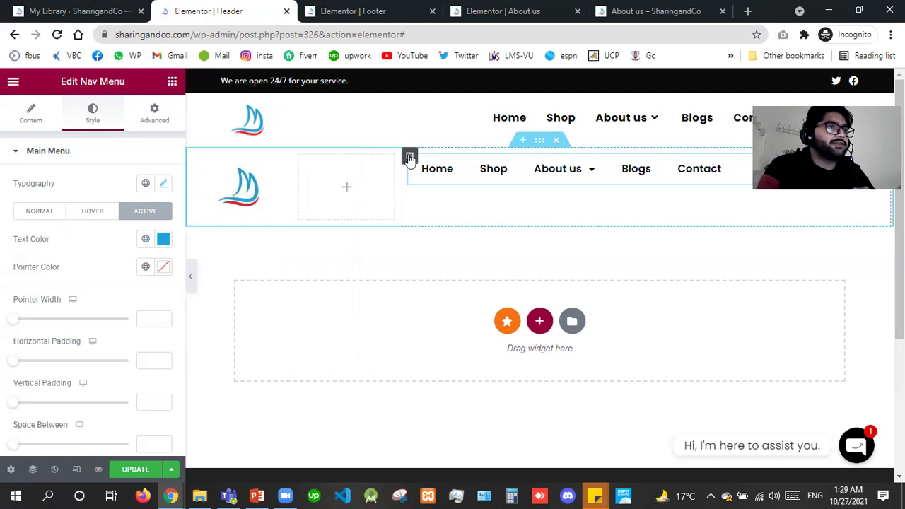
pyautogui.click(409, 156)
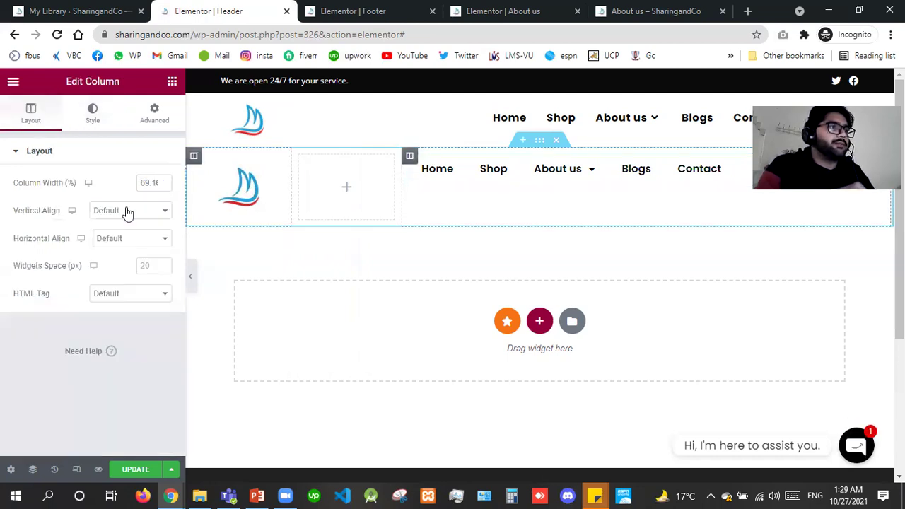
# Centre the menu's column vertically and save the header.
pyautogui.click(127, 211)
pyautogui.click(106, 244)
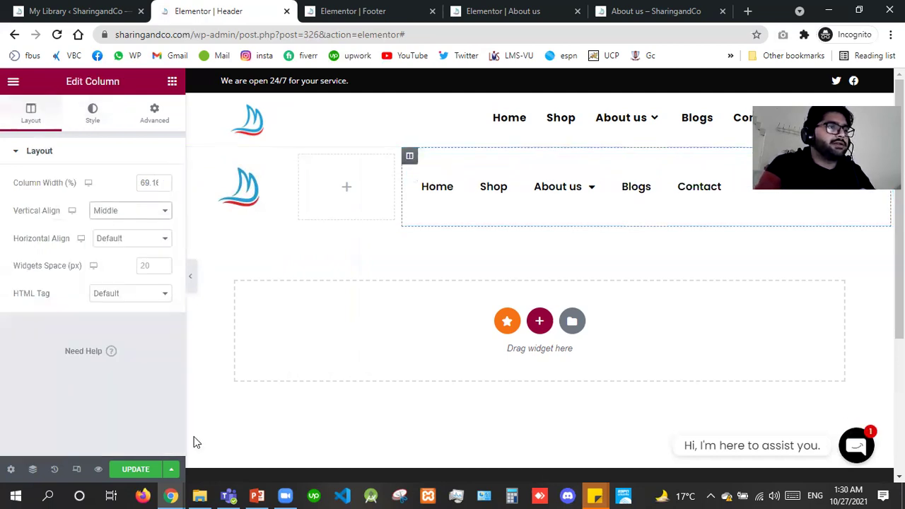
pyautogui.click(136, 470)
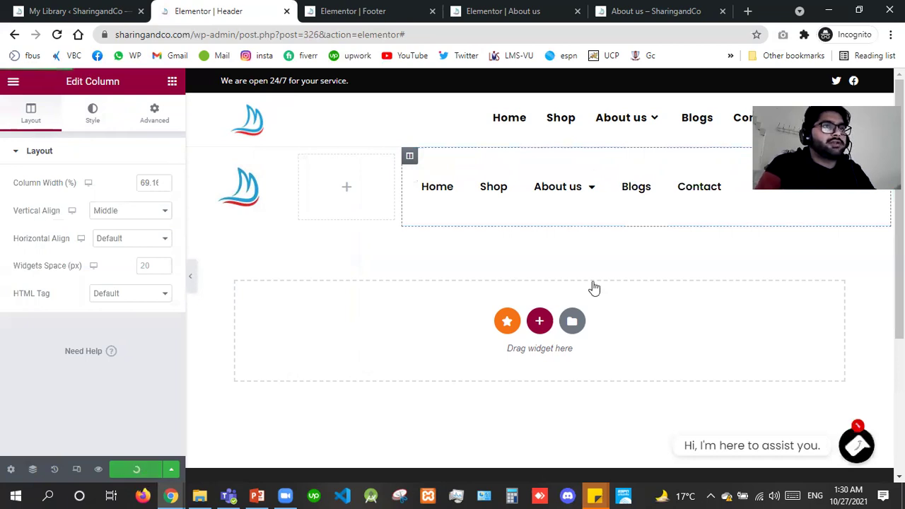
# Align the nav menu items to the right.
pyautogui.click(755, 197)
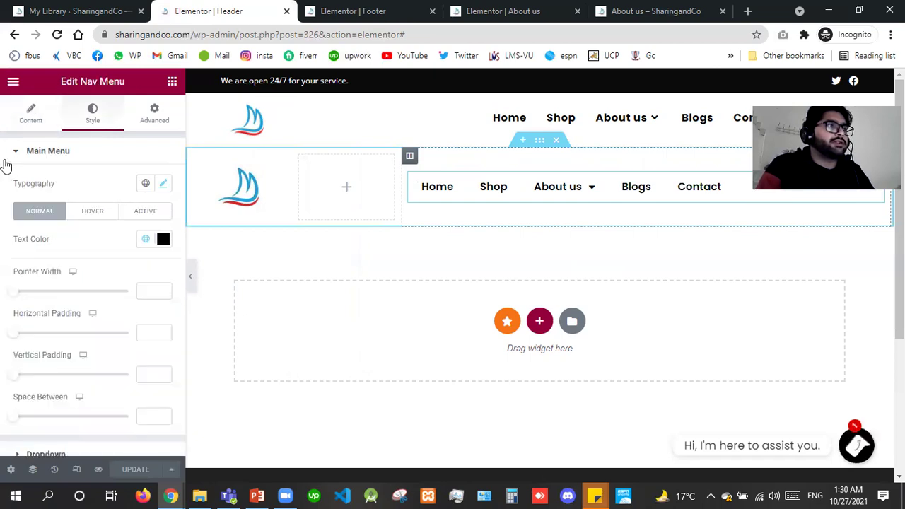
pyautogui.click(16, 126)
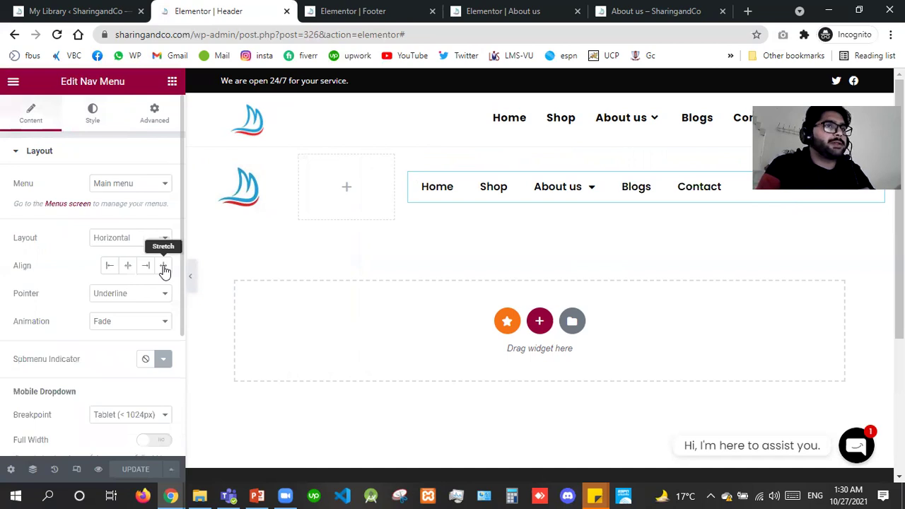
pyautogui.click(163, 267)
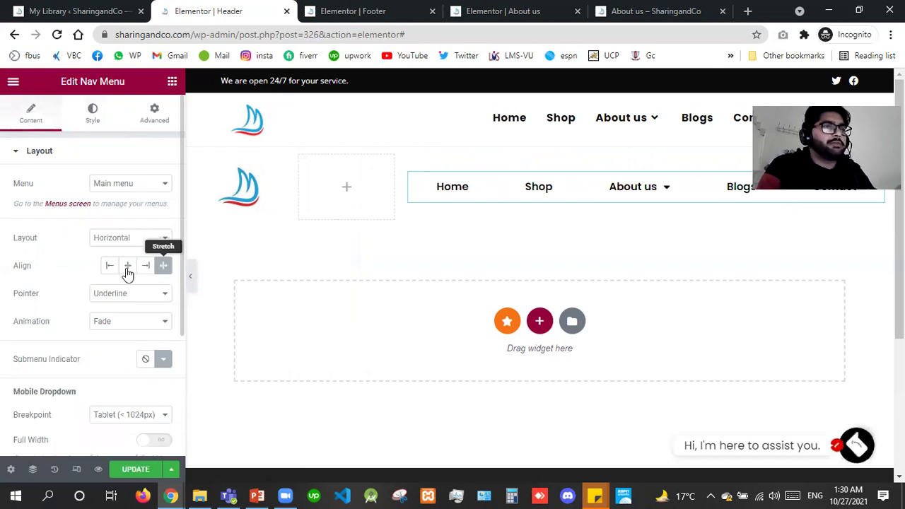
pyautogui.click(128, 266)
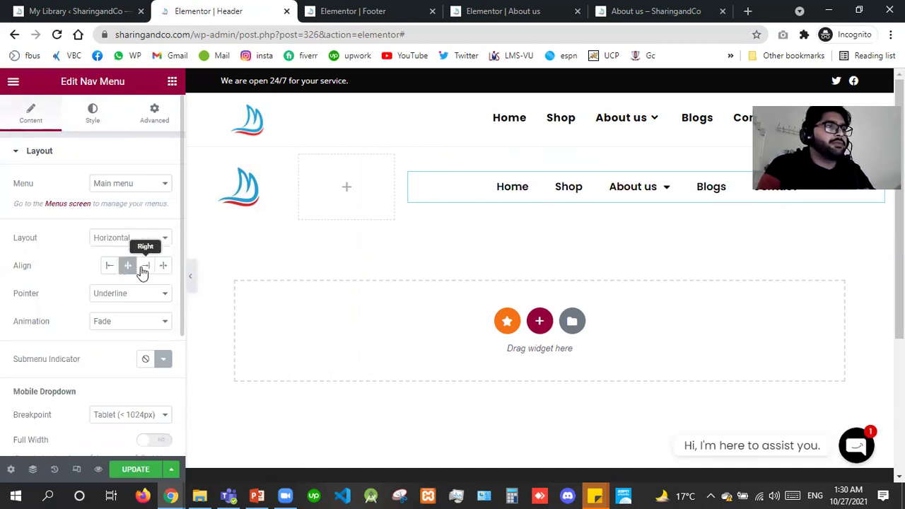
pyautogui.click(143, 268)
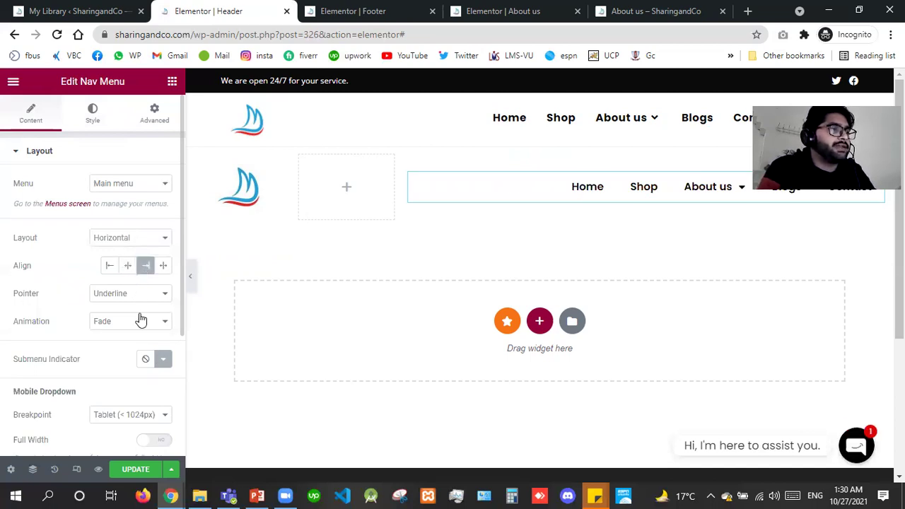
# Give the menu the Grow animation and a Mobile (< 767px) full-width dropdown, then save.
pyautogui.click(132, 325)
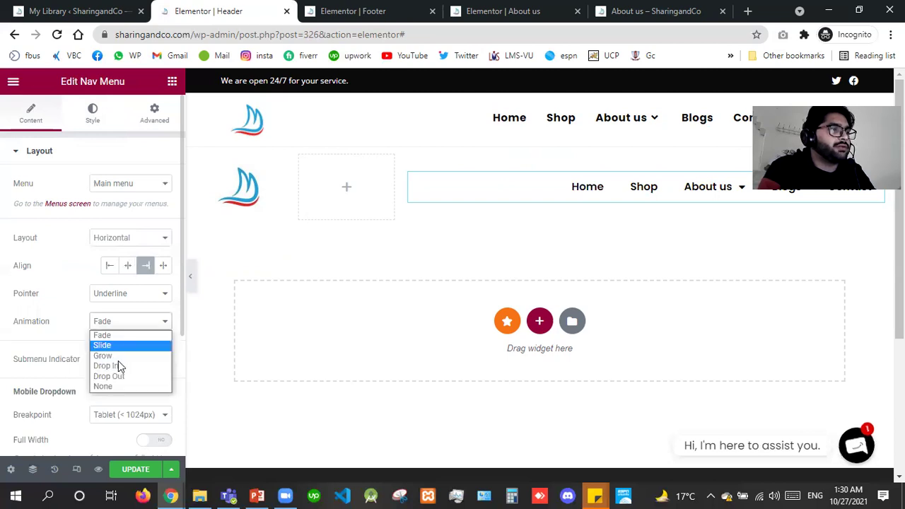
pyautogui.click(117, 356)
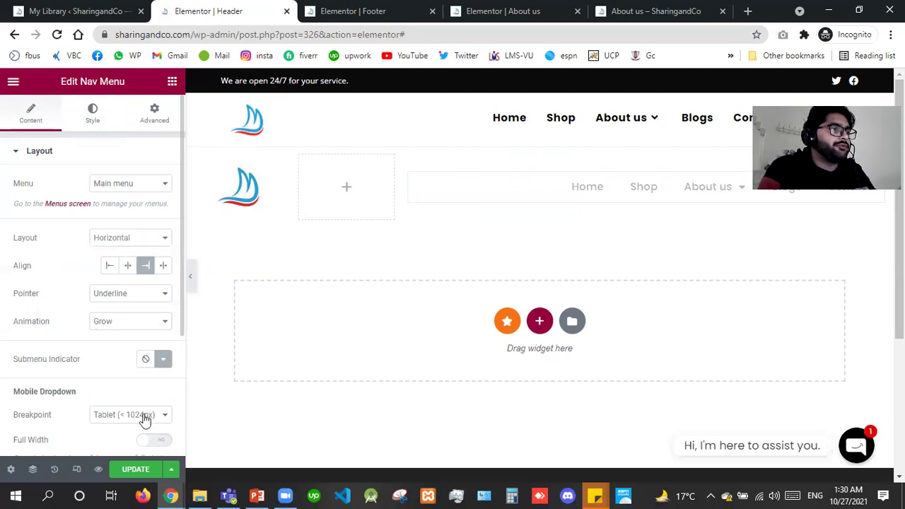
pyautogui.click(124, 423)
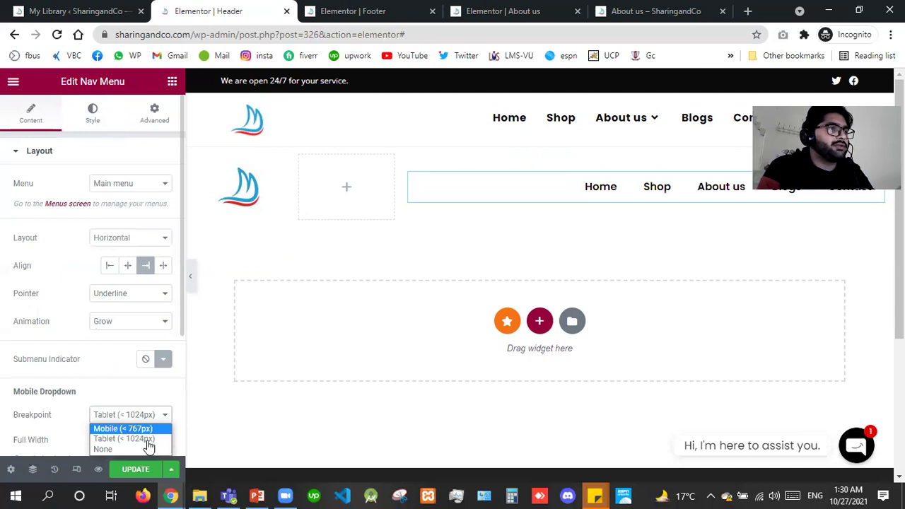
pyautogui.click(124, 429)
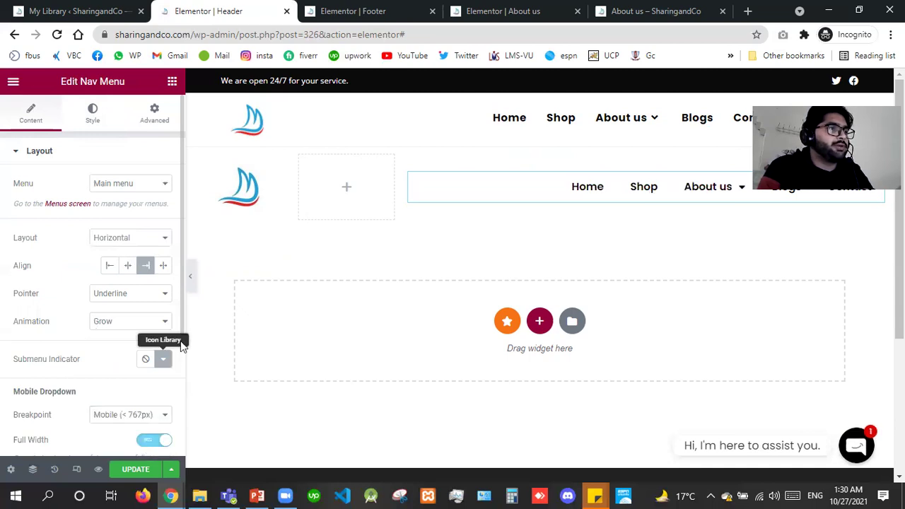
pyautogui.scroll(-3, 156, 344)
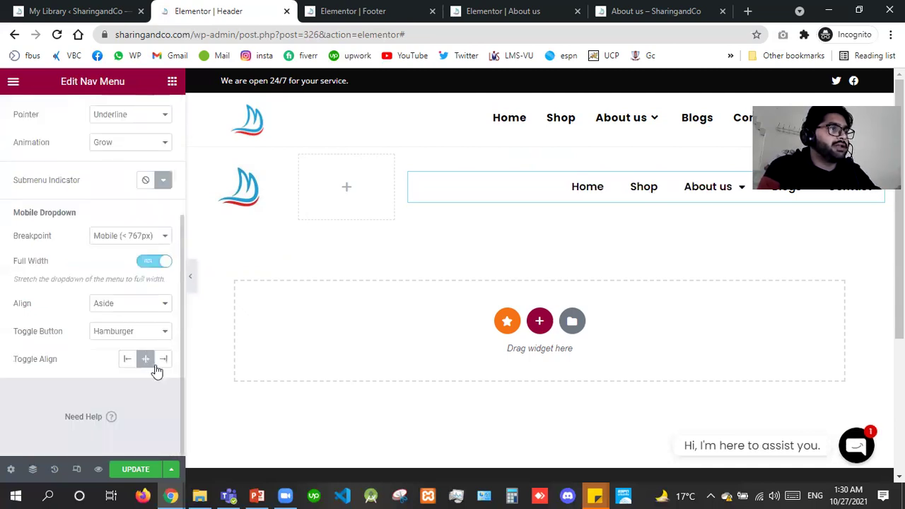
pyautogui.click(130, 473)
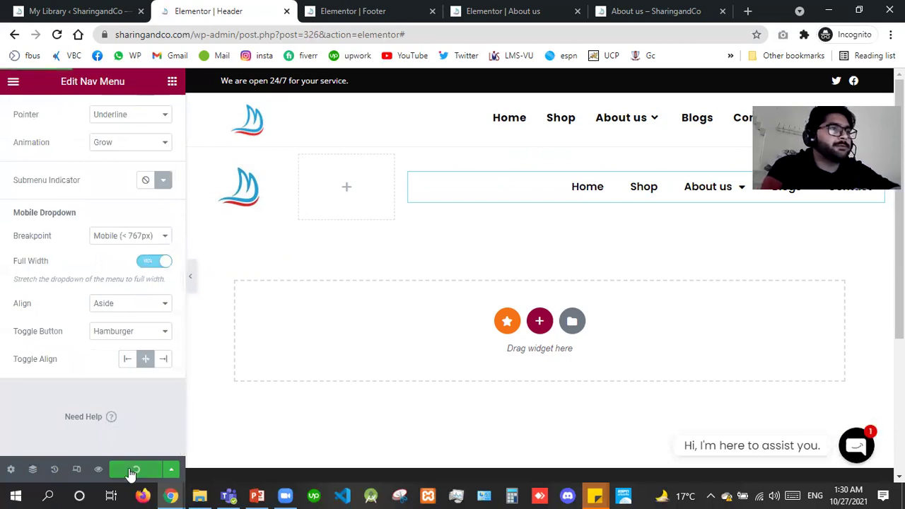
pyautogui.click(76, 473)
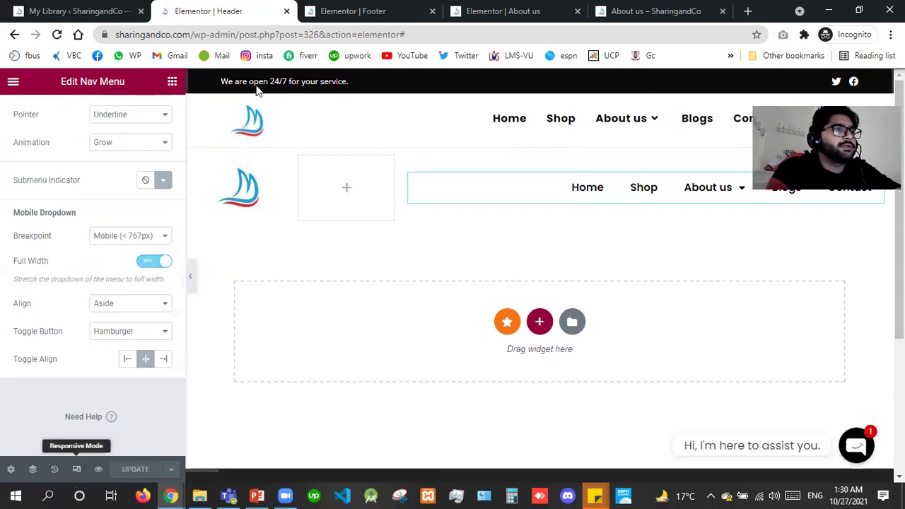
# In mobile preview, change the logo's column width value to 10.
pyautogui.click(252, 83)
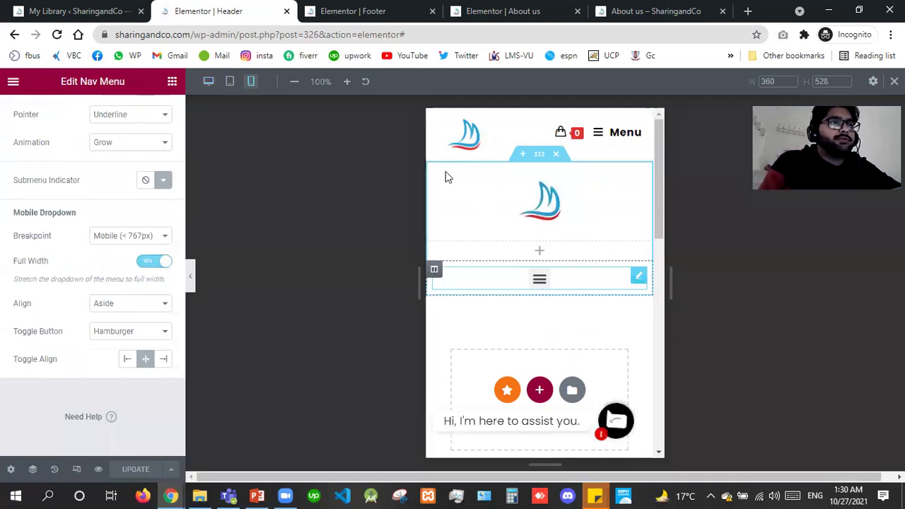
pyautogui.click(435, 171)
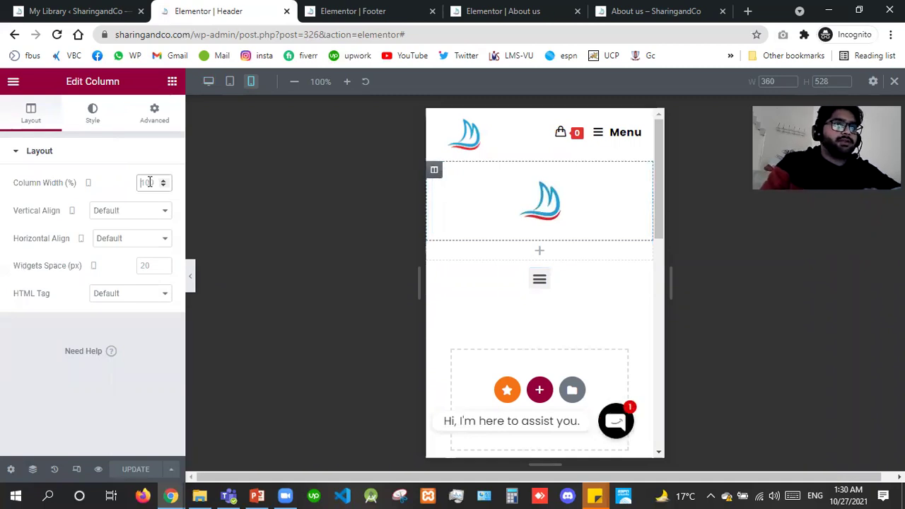
pyautogui.write('50')
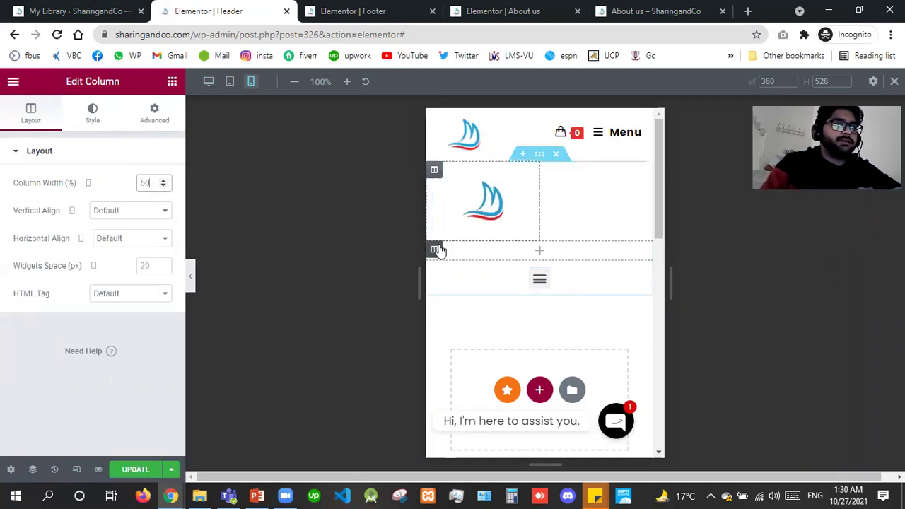
pyautogui.doubleClick(146, 184)
pyautogui.press('BackSpace')
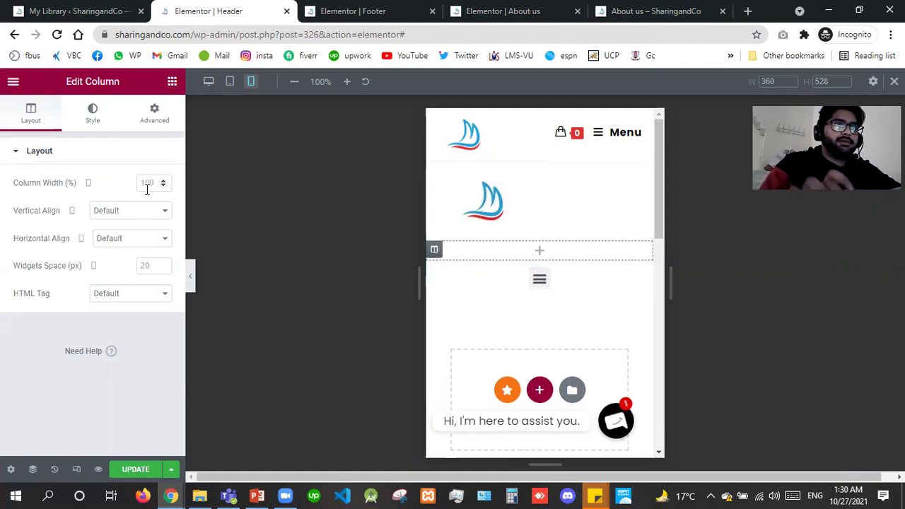
pyautogui.write('10')
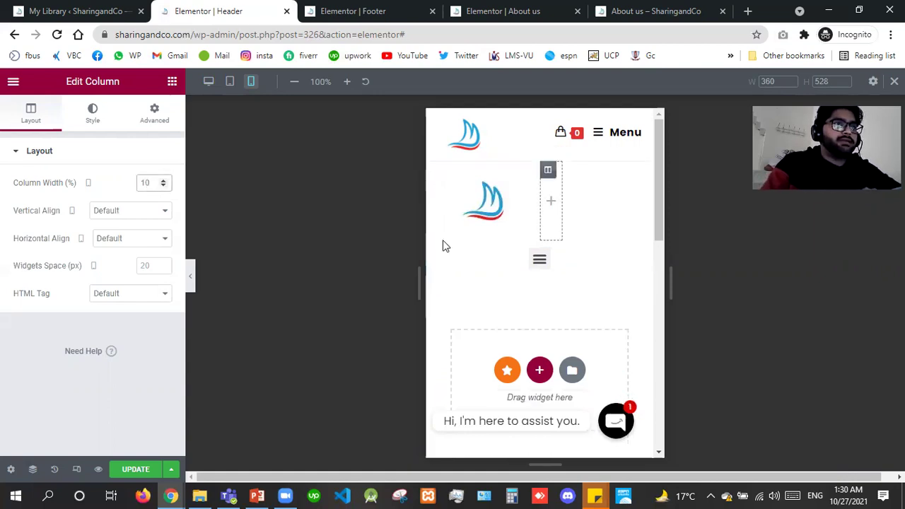
# Set the hamburger menu's column width to 40.
pyautogui.click(435, 252)
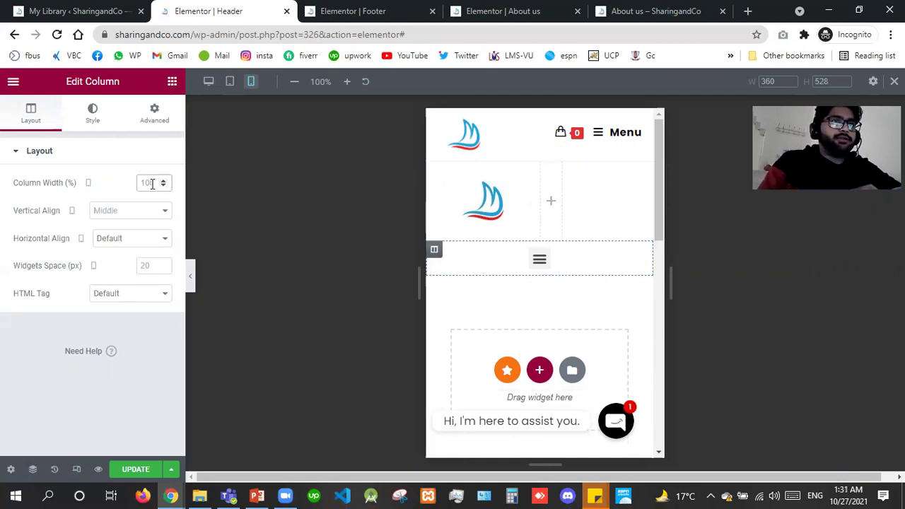
pyautogui.click(152, 184)
pyautogui.write('40')
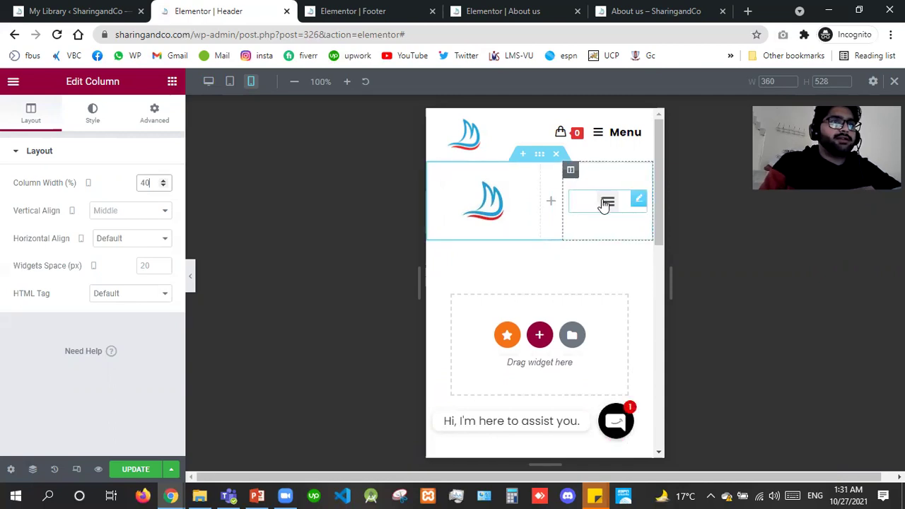
# Set the nav menu's alignment to Stretch on the mobile layout.
pyautogui.click(606, 205)
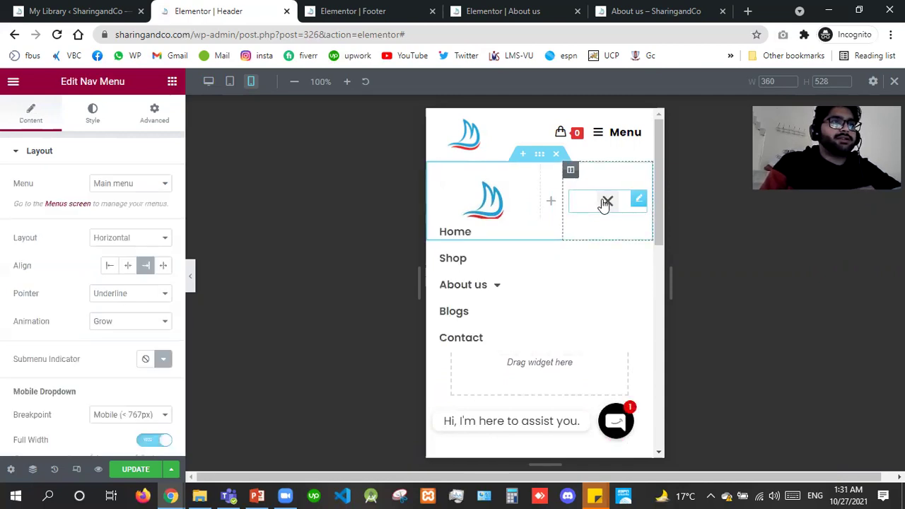
pyautogui.click(127, 266)
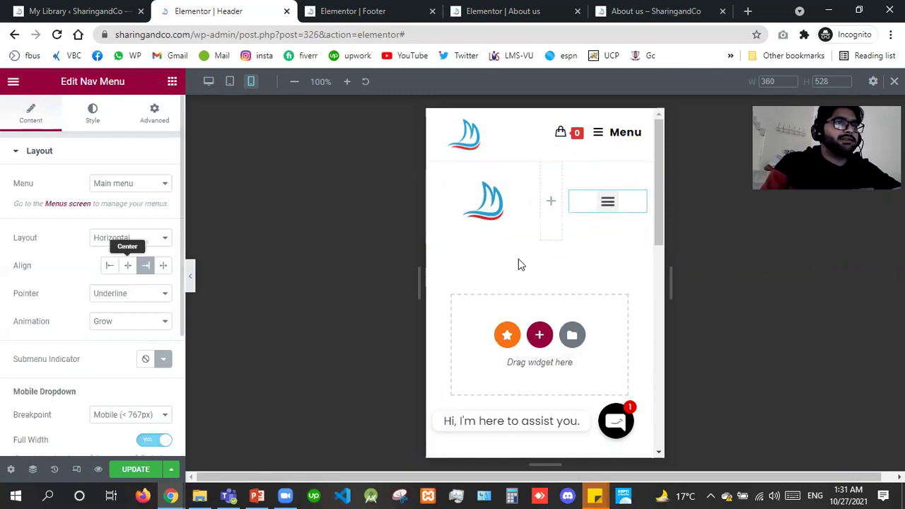
pyautogui.click(607, 205)
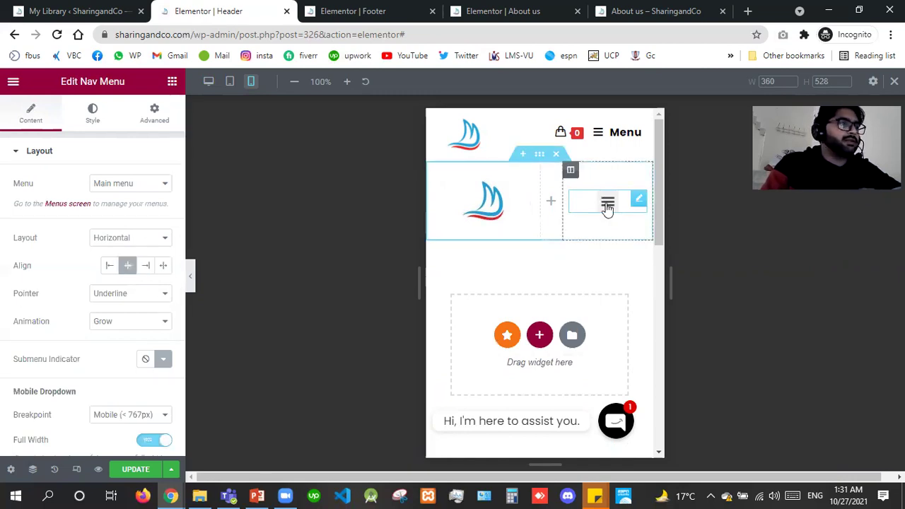
pyautogui.click(169, 266)
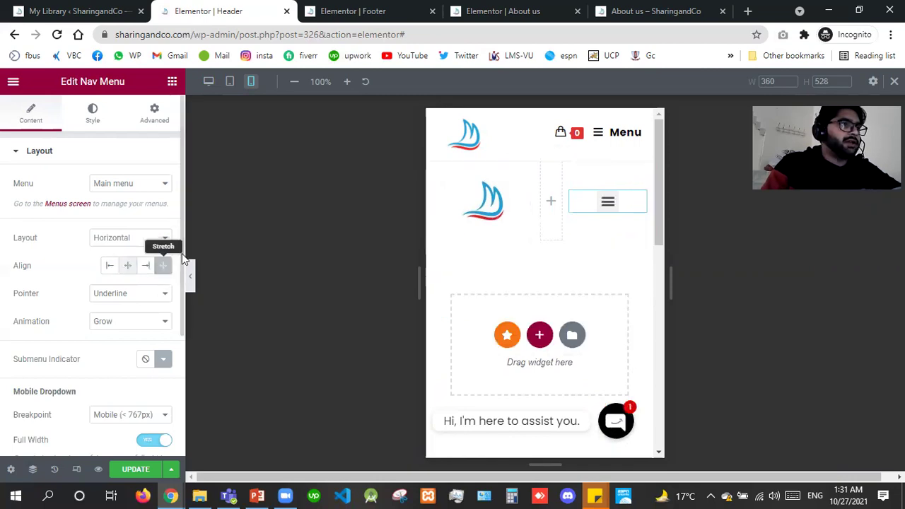
pyautogui.scroll(-1, 146, 357)
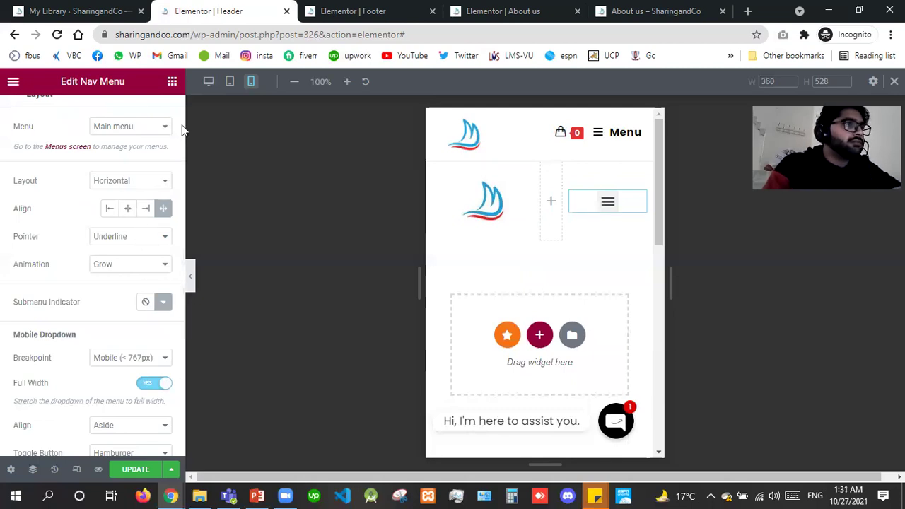
pyautogui.scroll(1, 177, 129)
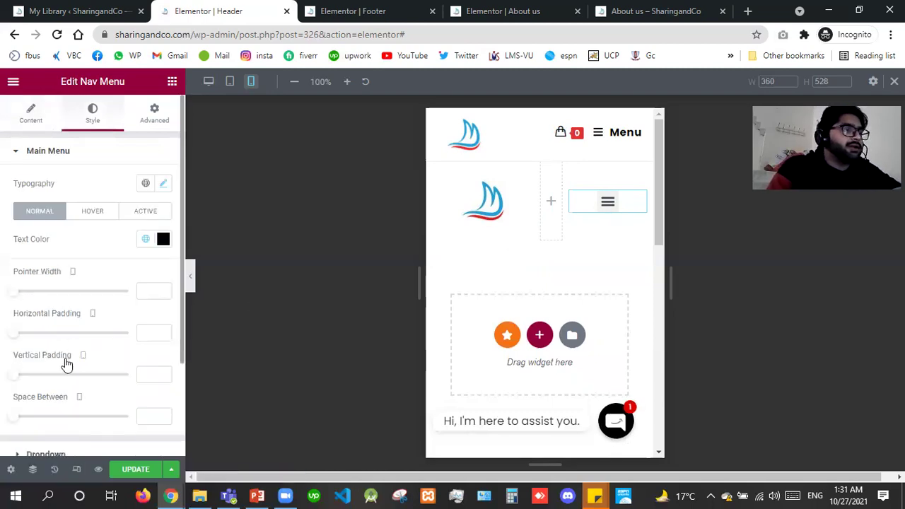
# Confirm the dropdown text colour is black, then expand the Toggle Button style section.
pyautogui.scroll(-3, 66, 364)
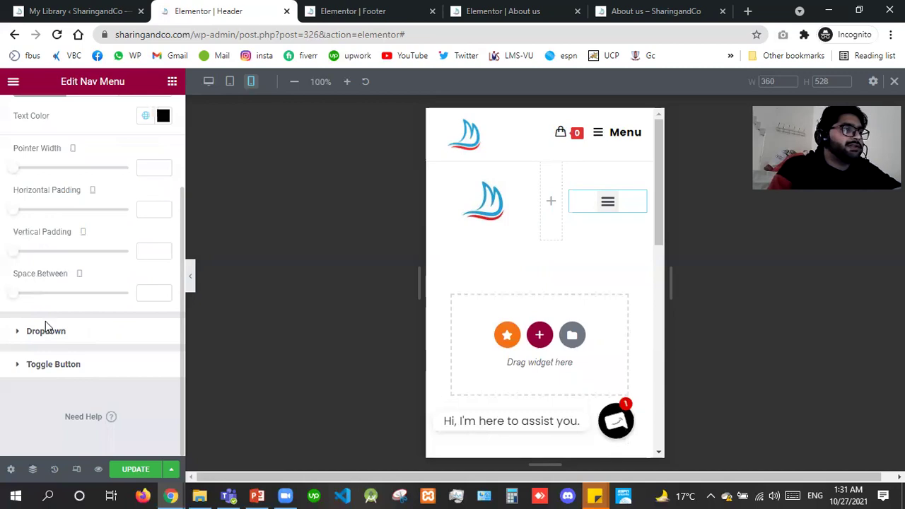
pyautogui.click(45, 329)
pyautogui.click(163, 274)
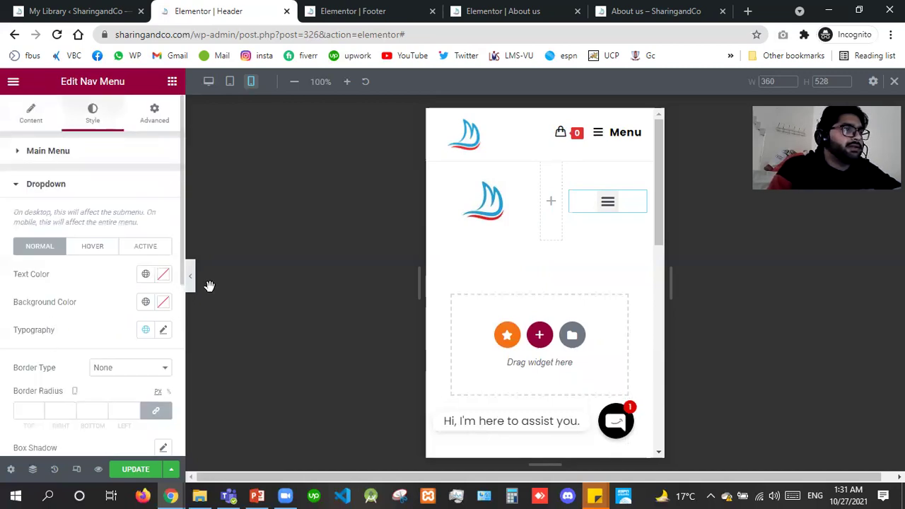
pyautogui.click(67, 412)
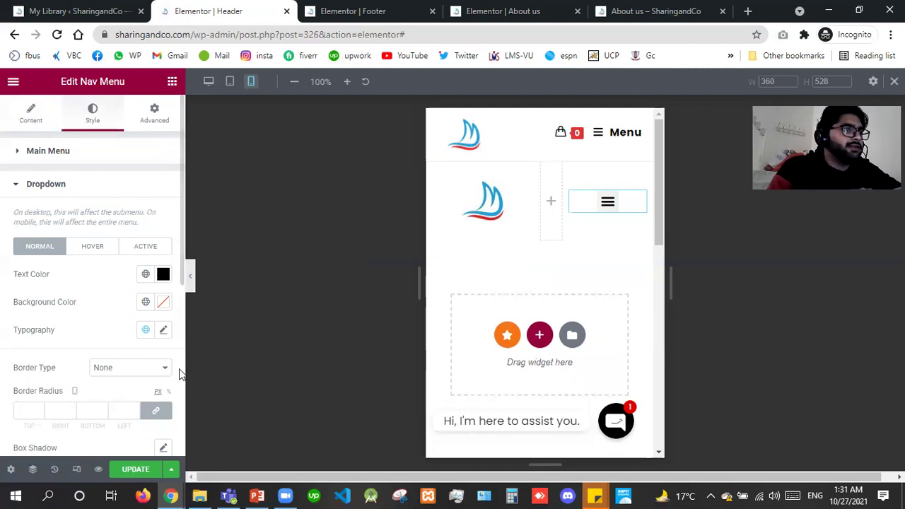
pyautogui.scroll(-1, 178, 372)
pyautogui.scroll(-3, 173, 428)
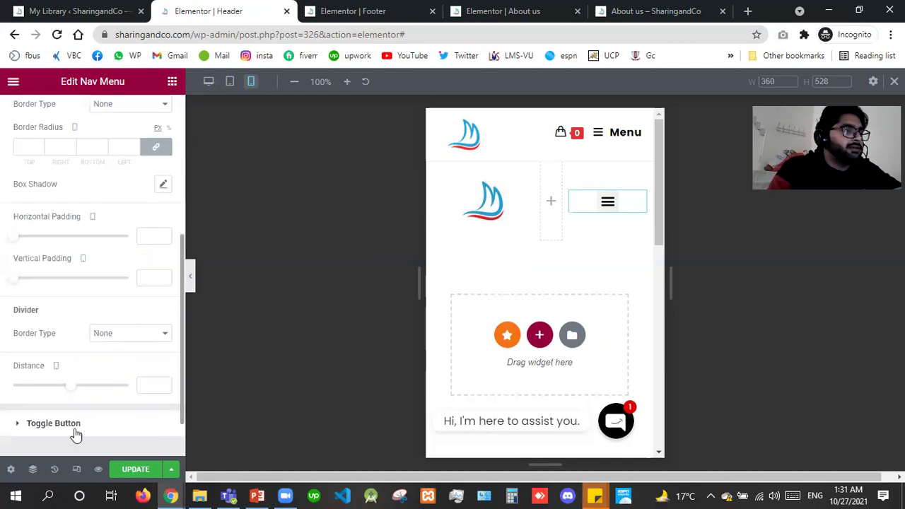
pyautogui.click(44, 418)
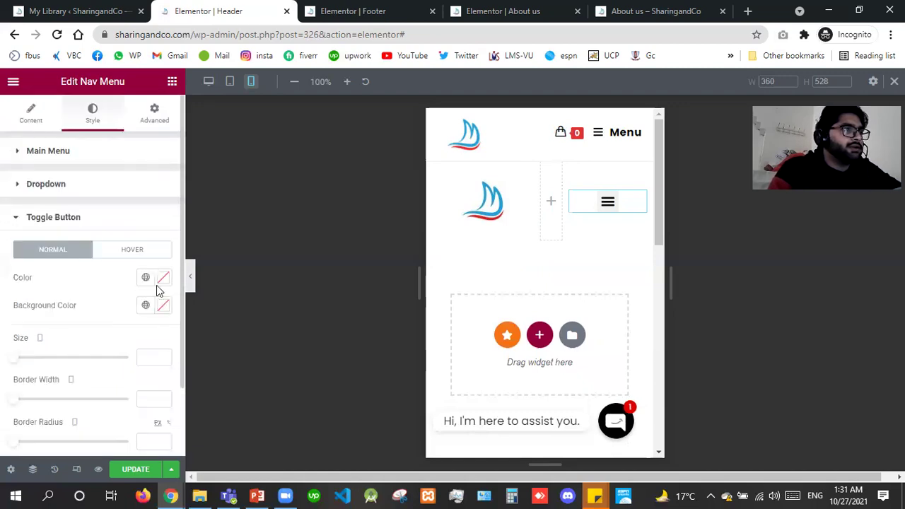
# Make the hamburger toggle's icon colour white.
pyautogui.click(163, 278)
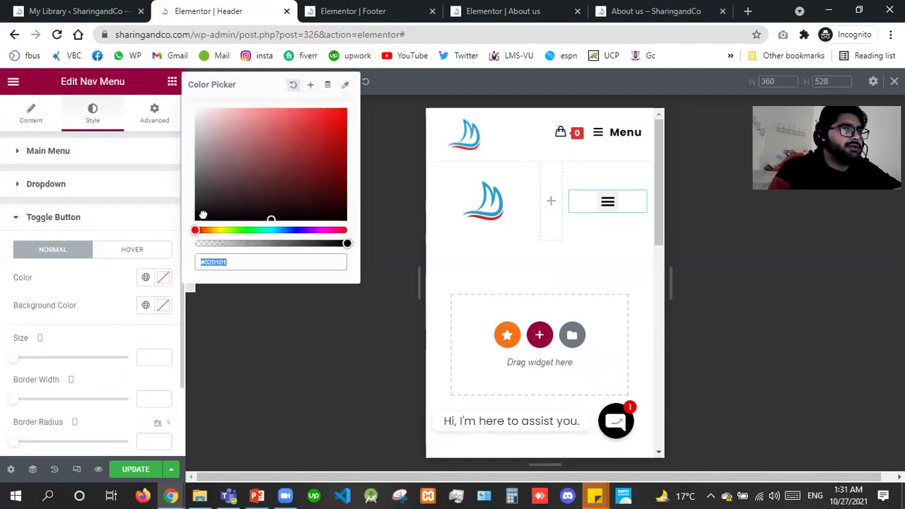
pyautogui.click(202, 200)
pyautogui.moveTo(197, 260); pyautogui.dragTo(192, 263)
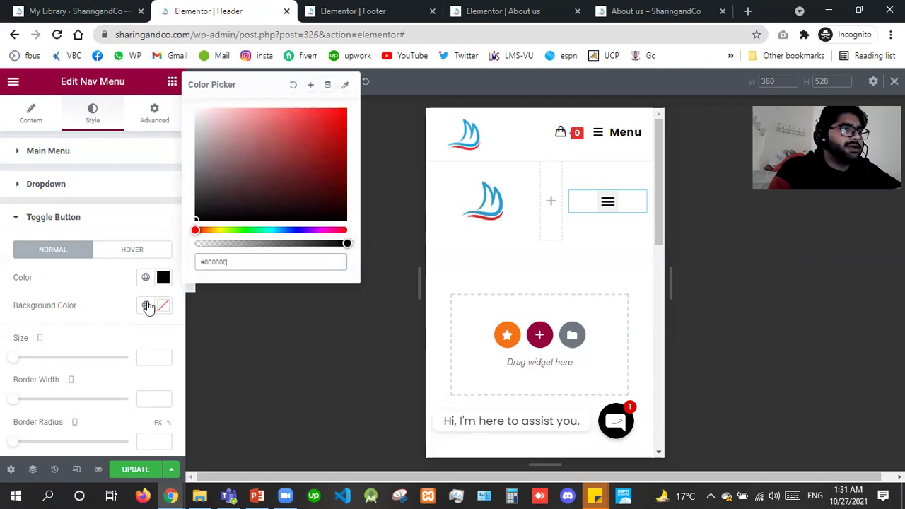
pyautogui.doubleClick(271, 262)
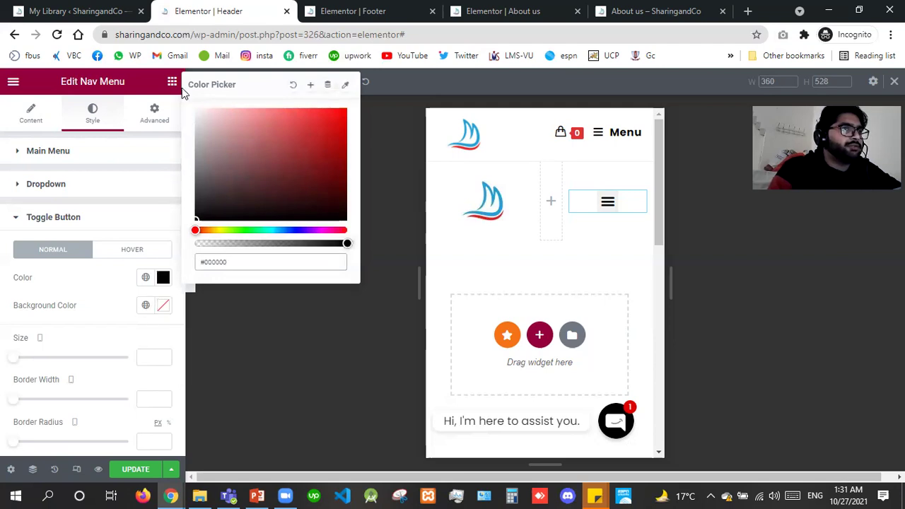
pyautogui.write('#FFFFFF')
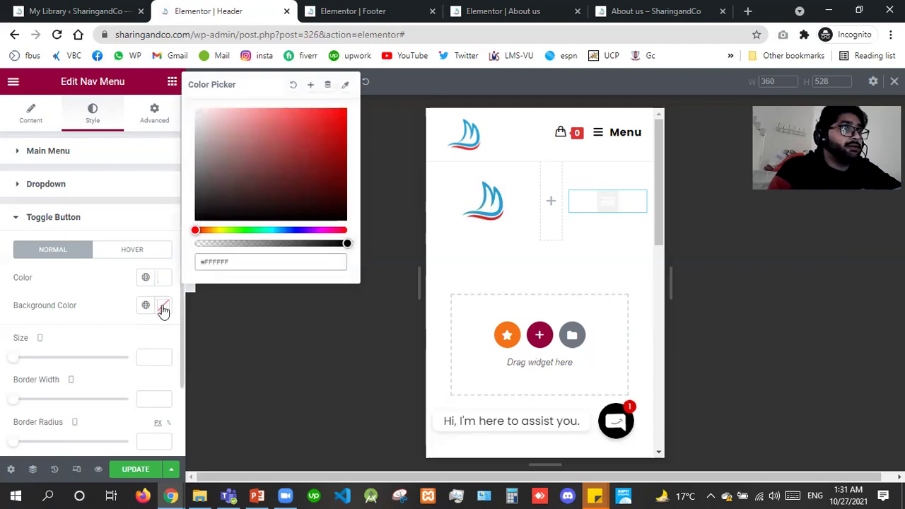
# Give the toggle a #1F1F1F background, save, and test opening and closing the menu.
pyautogui.click(163, 311)
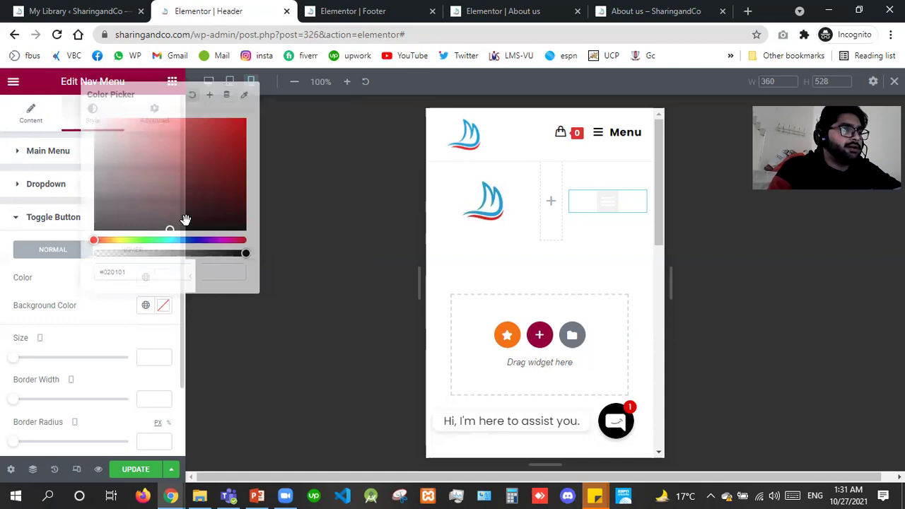
pyautogui.click(93, 217)
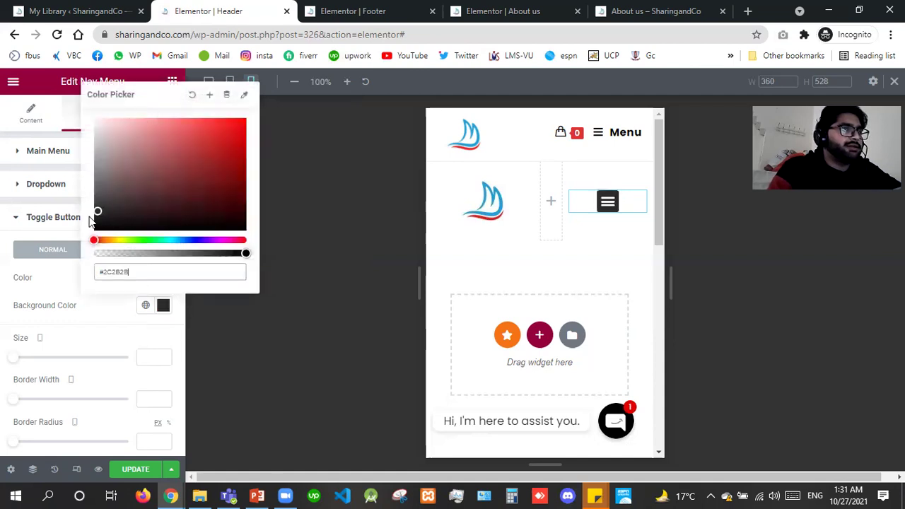
pyautogui.click(523, 204)
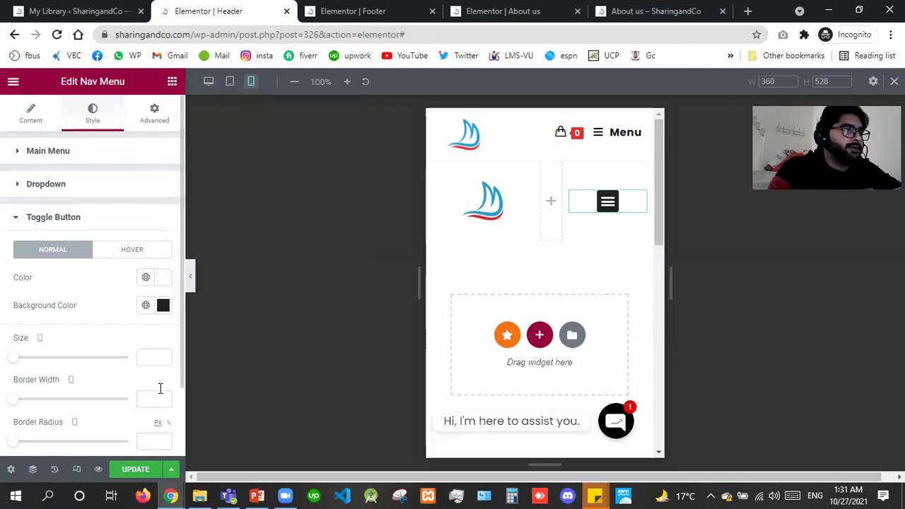
pyautogui.click(131, 471)
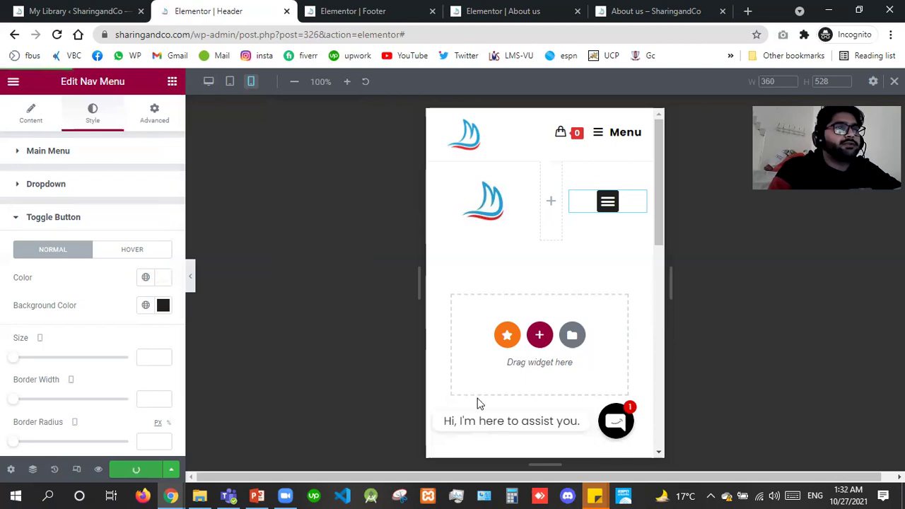
pyautogui.click(607, 203)
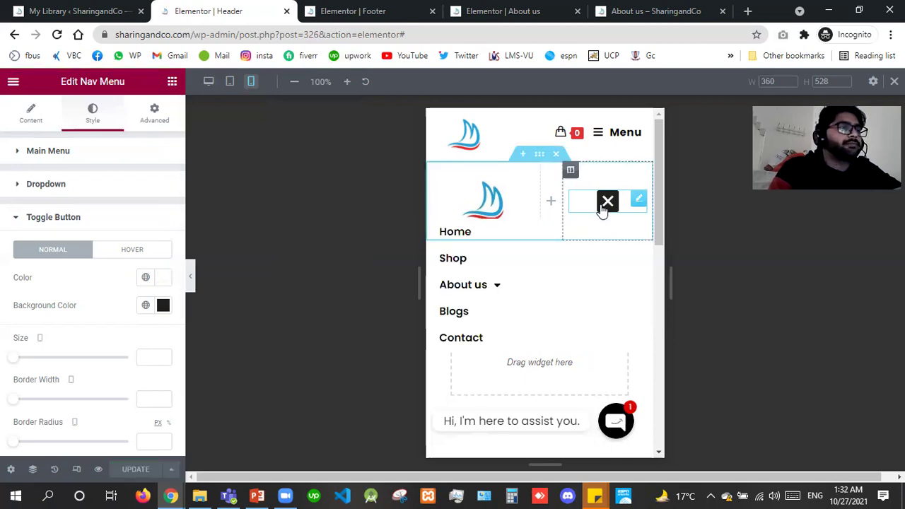
pyautogui.click(602, 211)
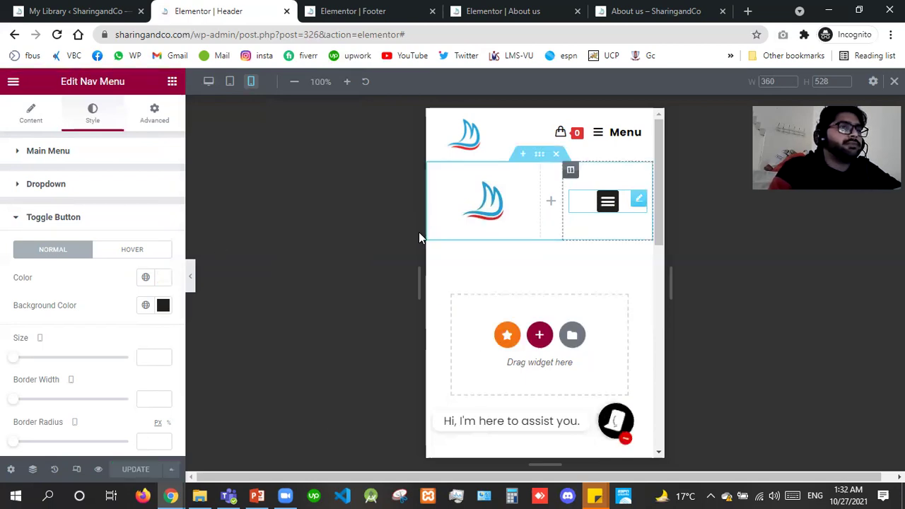
# Narrow the logo column's width to 40%.
pyautogui.click(506, 222)
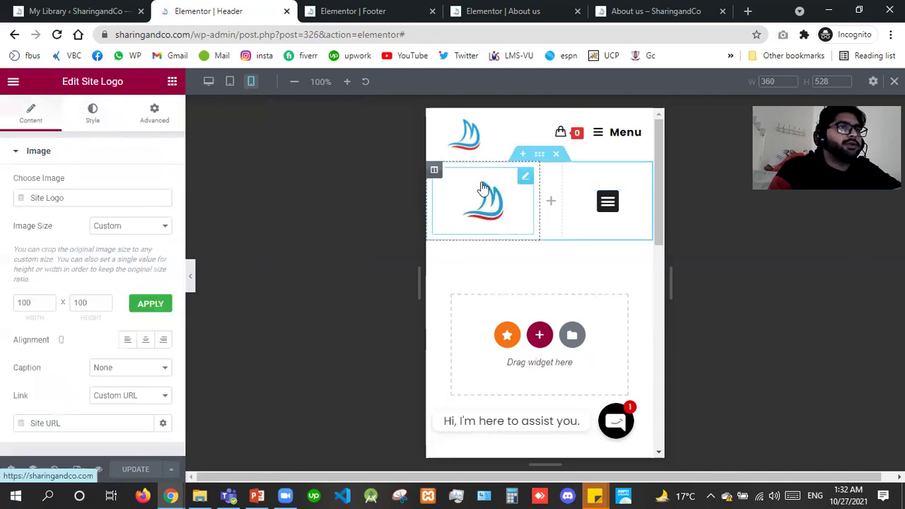
pyautogui.click(435, 172)
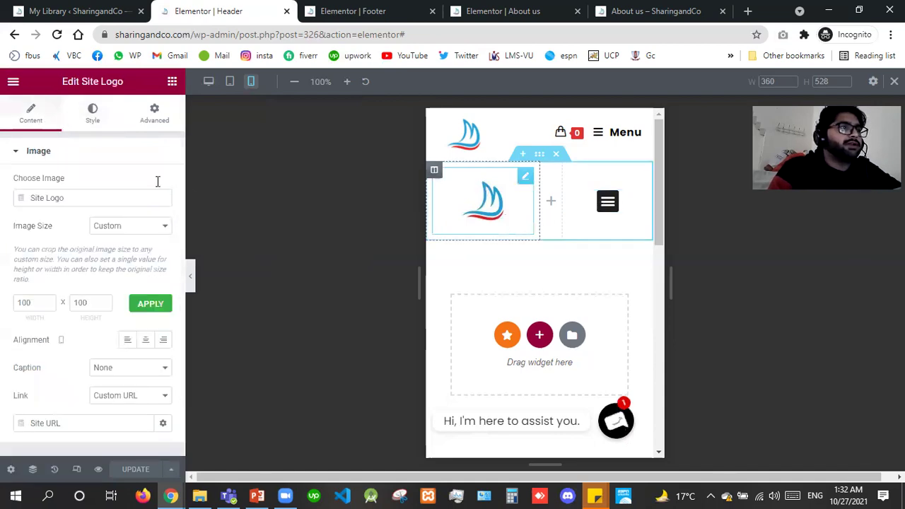
pyautogui.tripleClick(163, 187)
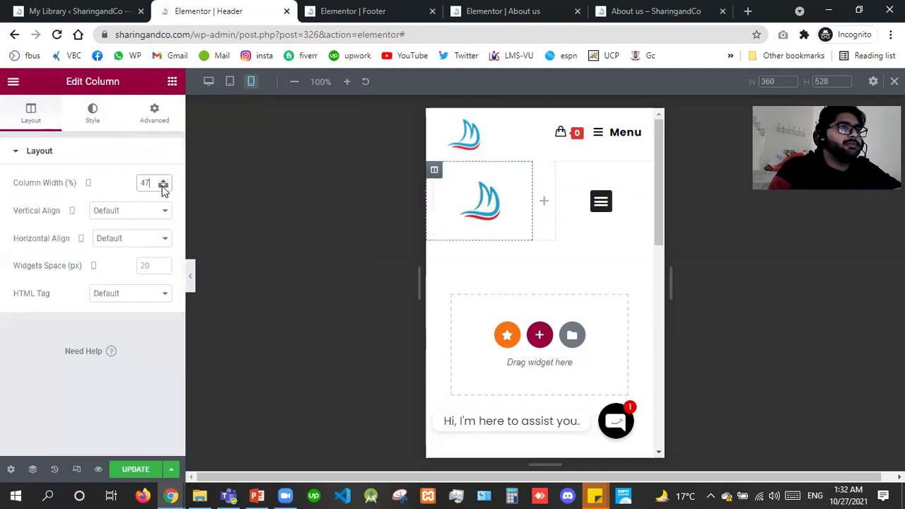
pyautogui.tripleClick(163, 188)
pyautogui.tripleClick(162, 187)
pyautogui.click(163, 187)
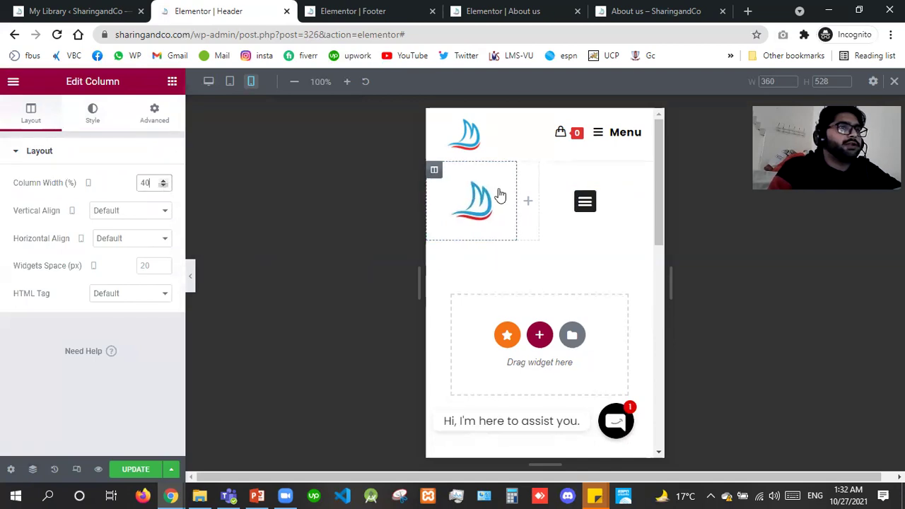
# Set the menu column width to 50%, save the header, and go to the Footer editor.
pyautogui.click(551, 179)
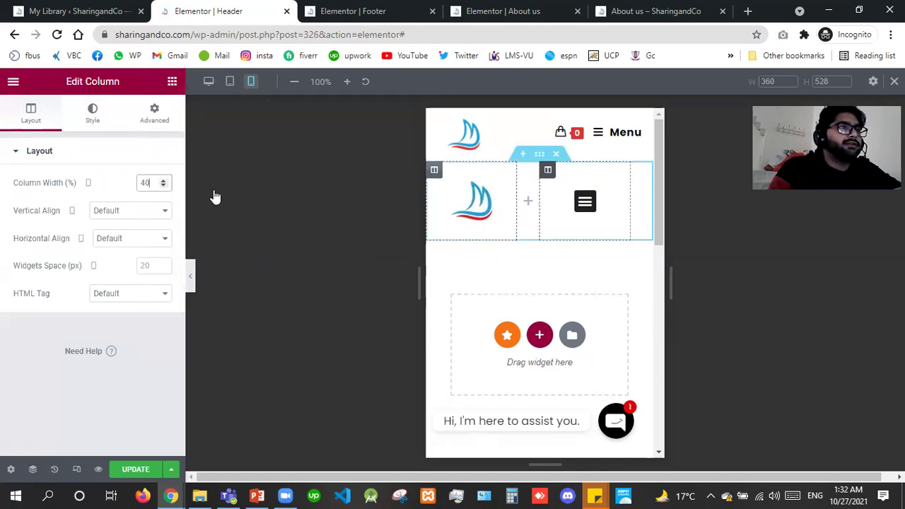
pyautogui.click(147, 183)
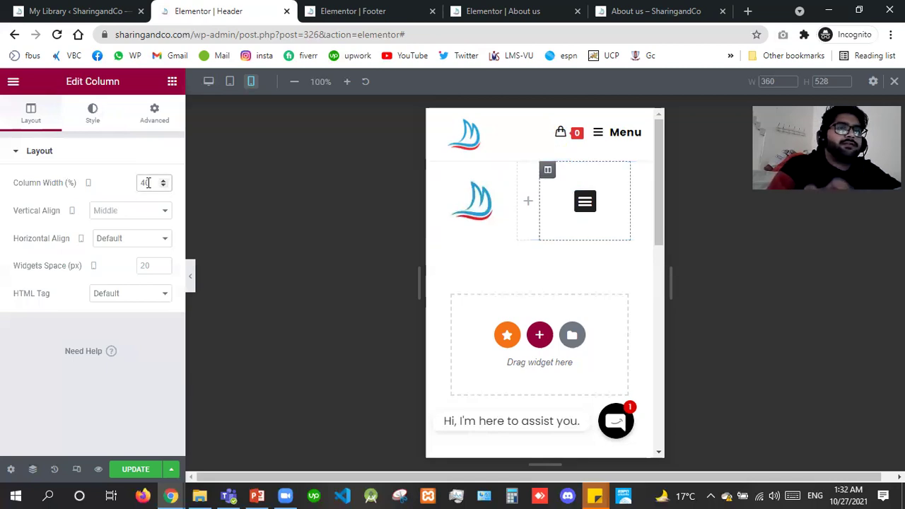
pyautogui.write('5')
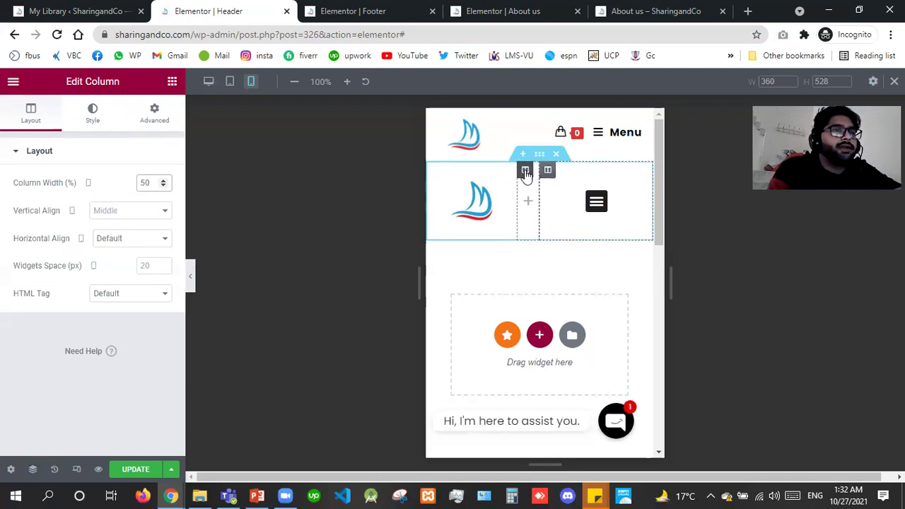
pyautogui.click(526, 172)
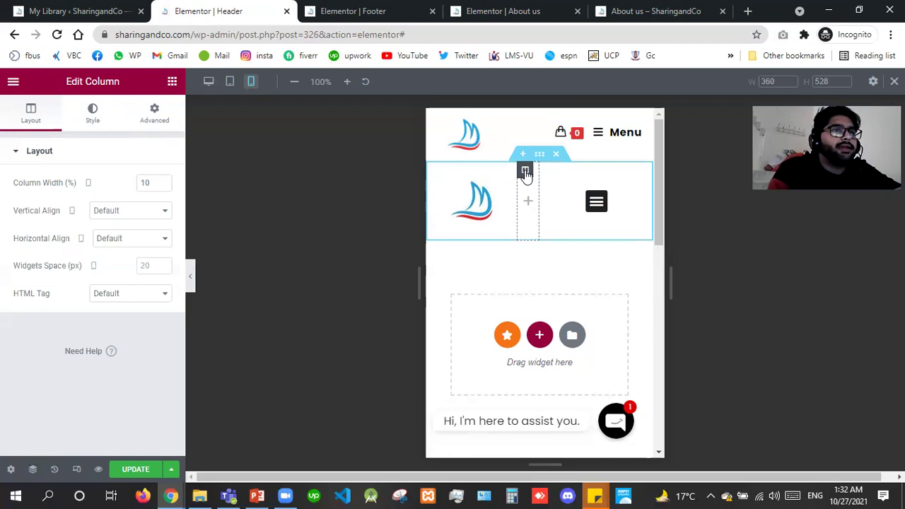
pyautogui.click(134, 470)
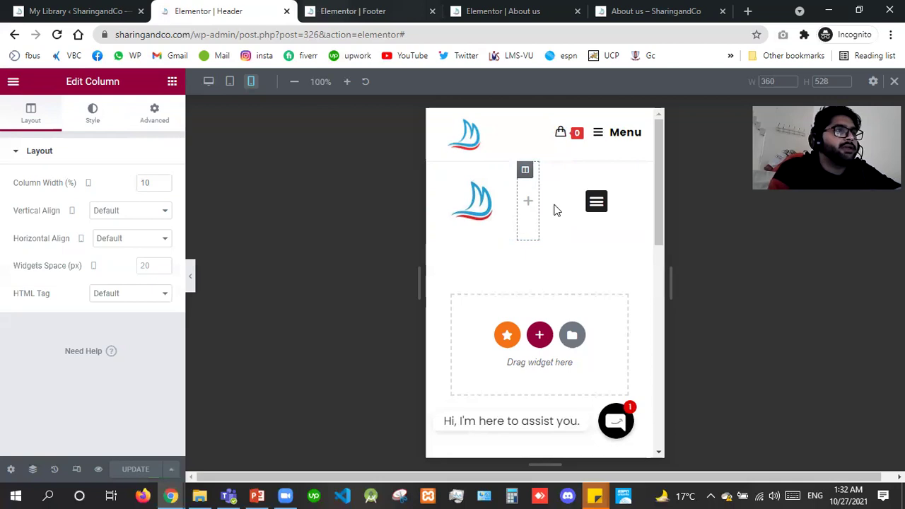
pyautogui.hotkey('ctrl', 'Tab')
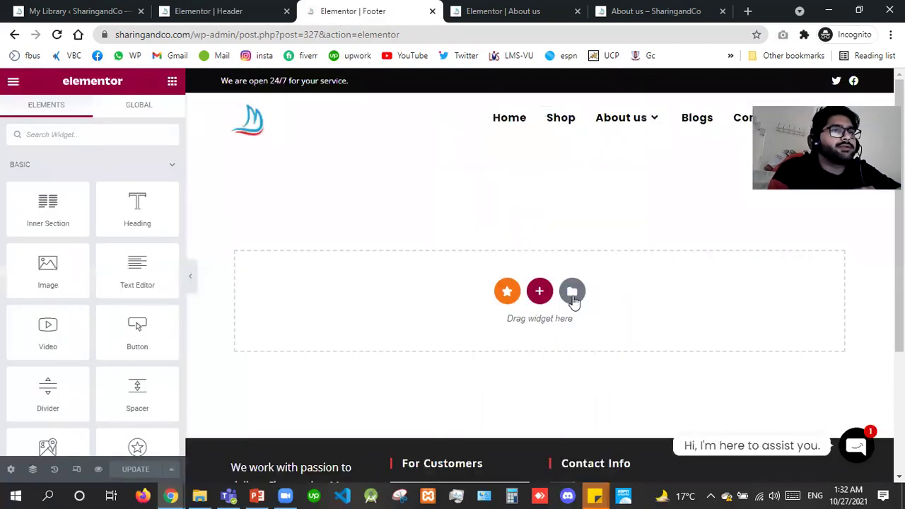
# Filter the template library's Blocks to the Footer category and insert a dark footer block.
pyautogui.click(572, 292)
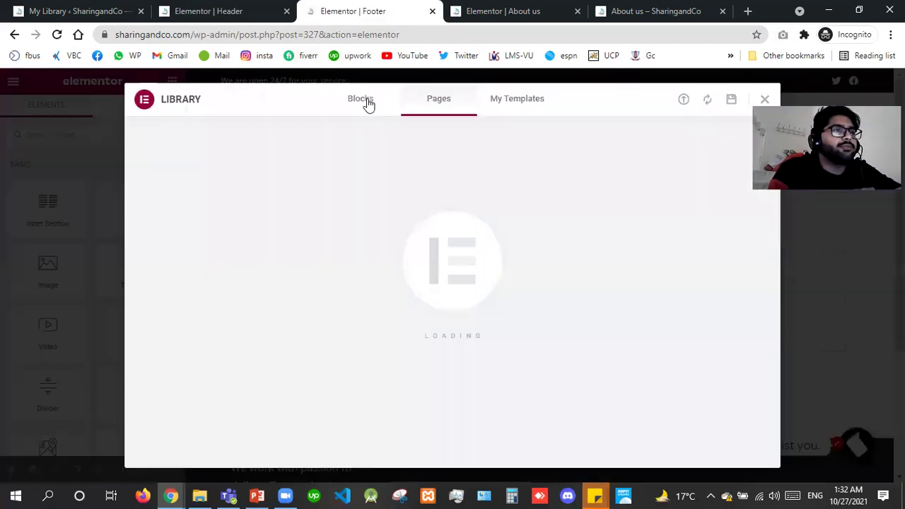
pyautogui.click(360, 99)
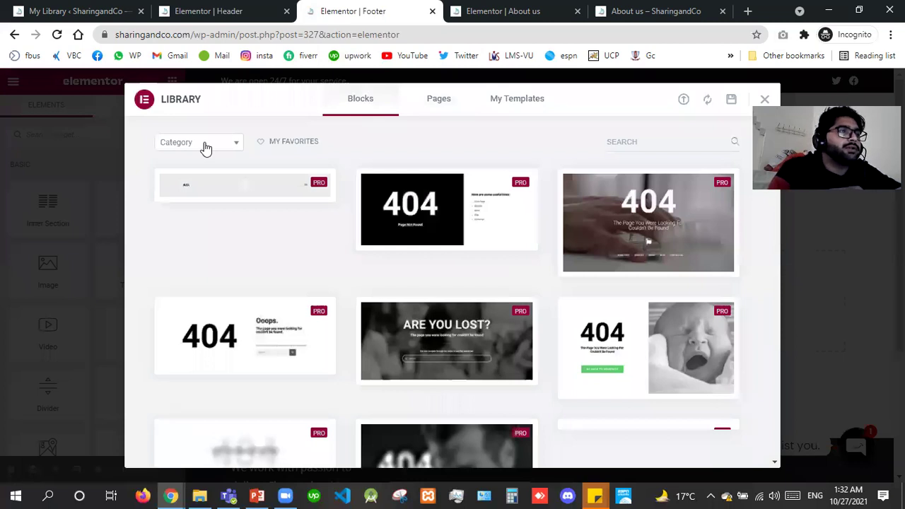
pyautogui.click(205, 145)
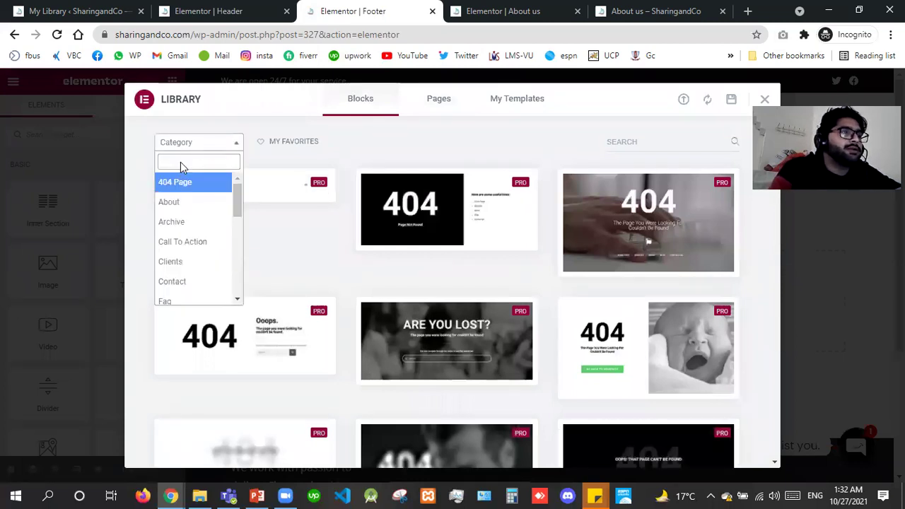
pyautogui.click(205, 147)
pyautogui.click(206, 152)
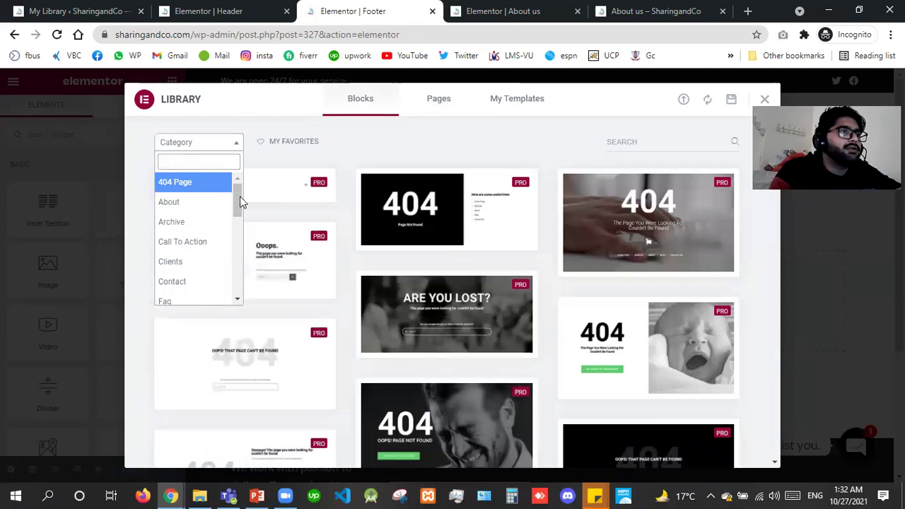
pyautogui.click(238, 240)
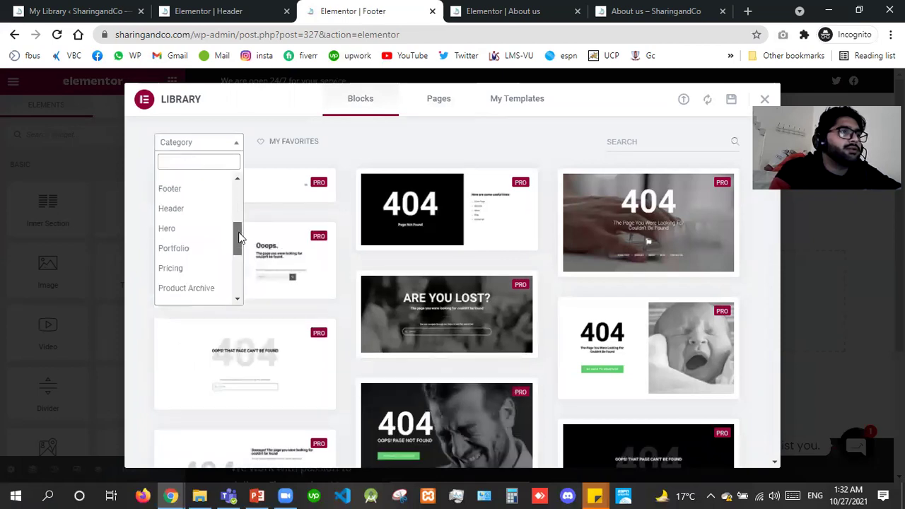
pyautogui.scroll(1, 177, 212)
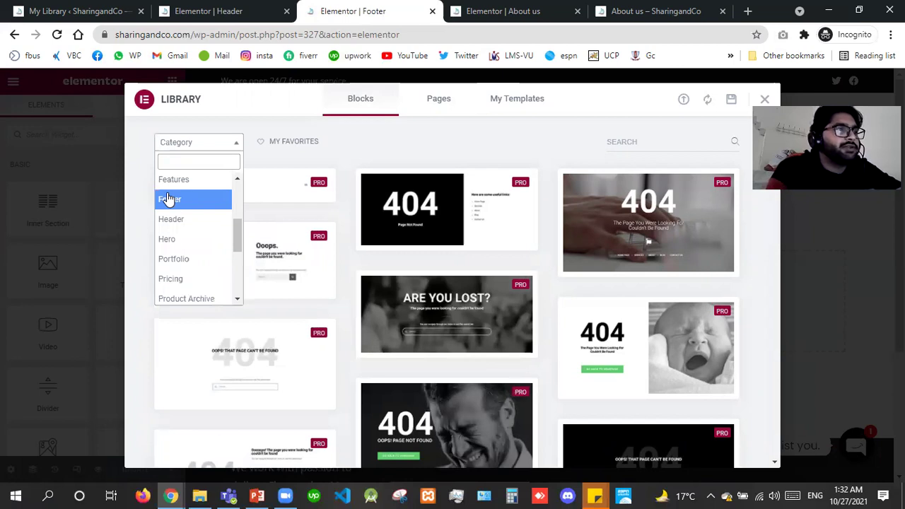
pyautogui.click(168, 200)
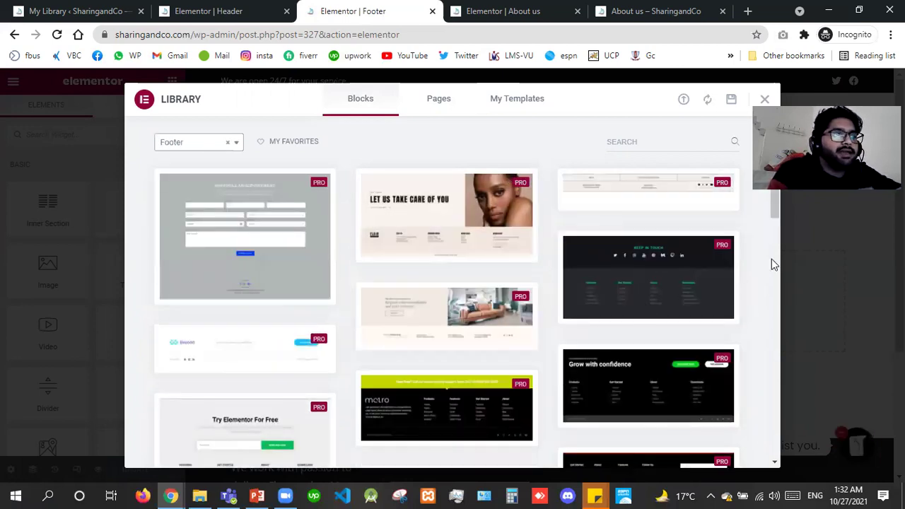
pyautogui.scroll(-4, 177, 286)
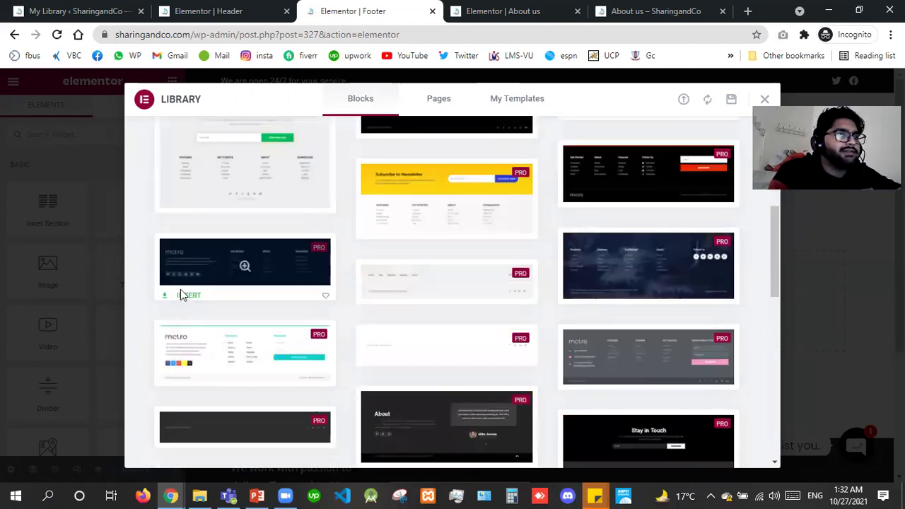
pyautogui.click(186, 295)
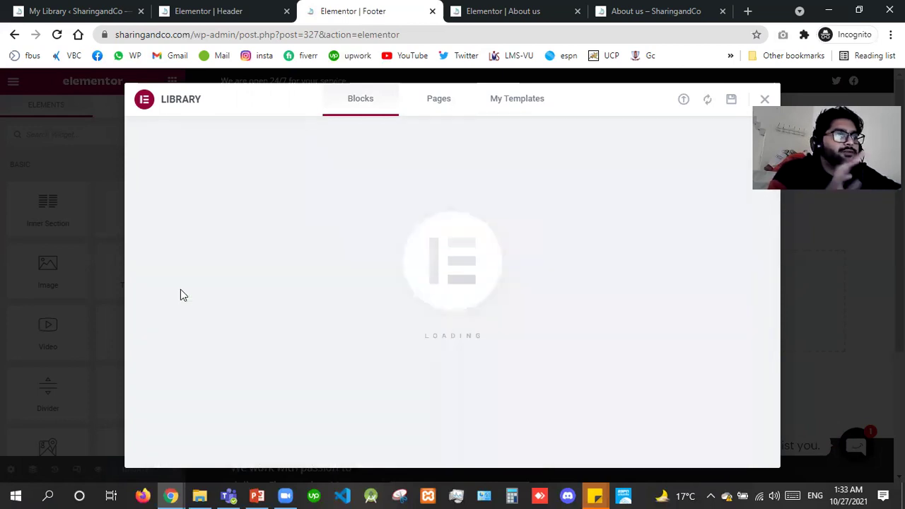
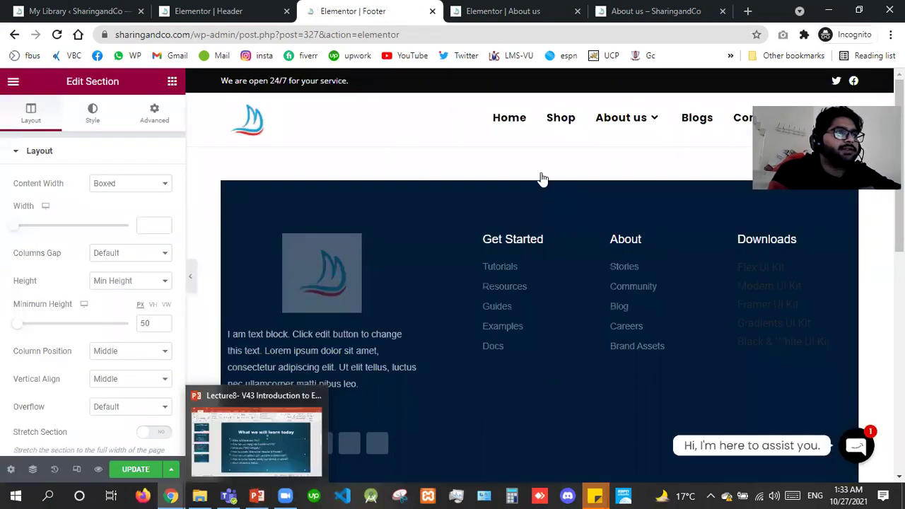
# Set the footer's main section to Full Width with Stretch Section on, and update the template.
pyautogui.click(128, 209)
pyautogui.click(152, 322)
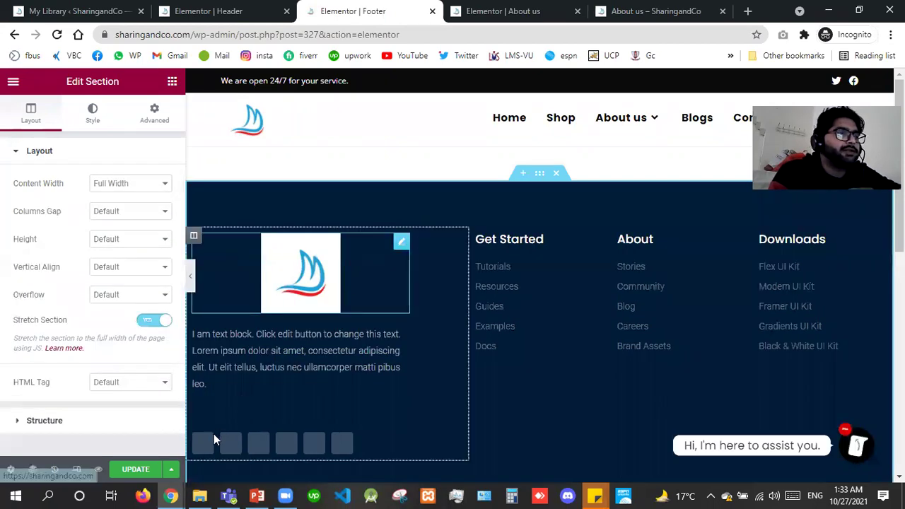
pyautogui.click(562, 322)
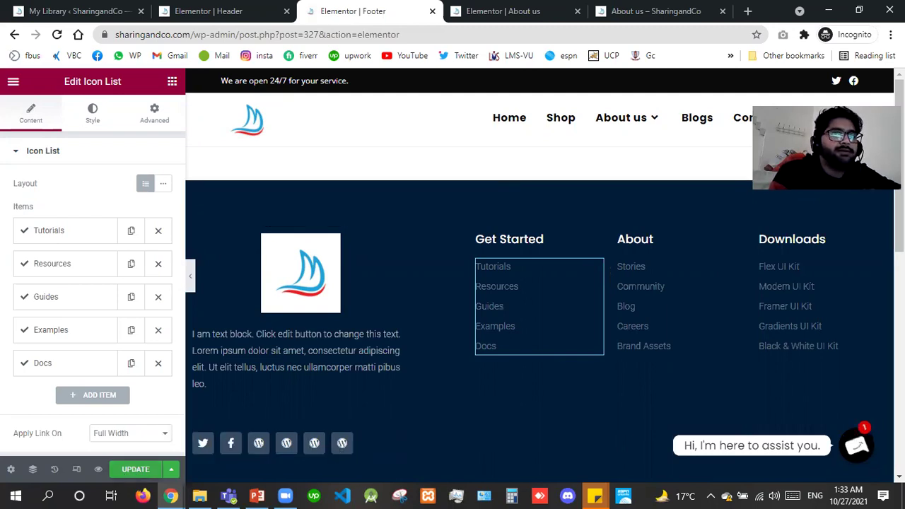
pyautogui.click(129, 472)
pyautogui.scroll(-5, 540, 283)
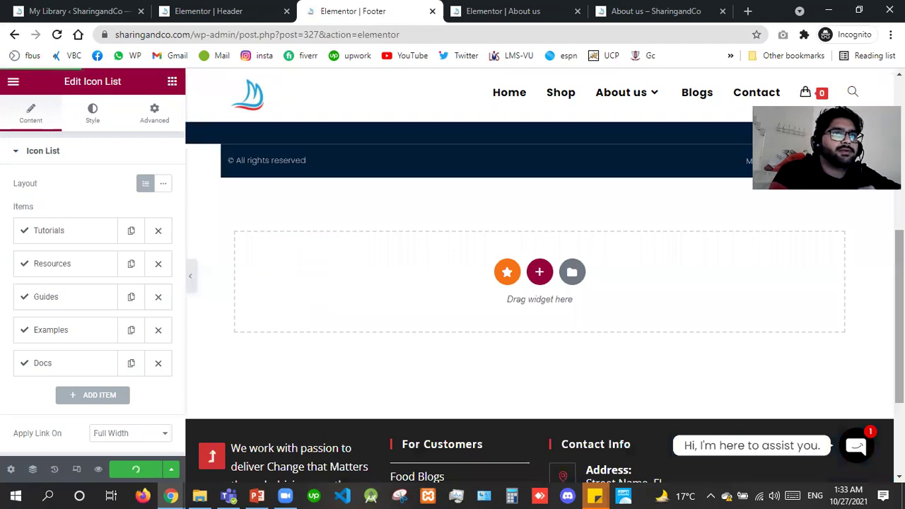
pyautogui.scroll(1, 546, 205)
pyautogui.scroll(1, 545, 214)
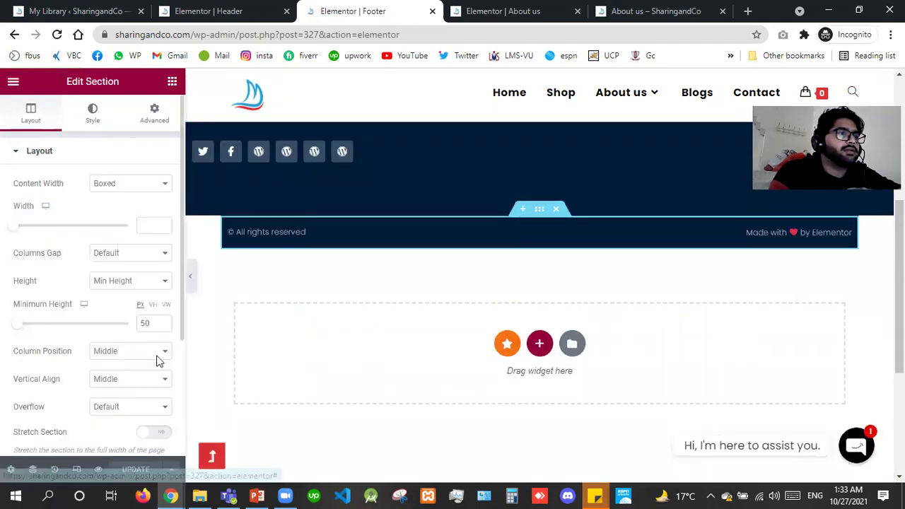
# Stretch the copyright row across the page and try a -8 top margin.
pyautogui.click(145, 434)
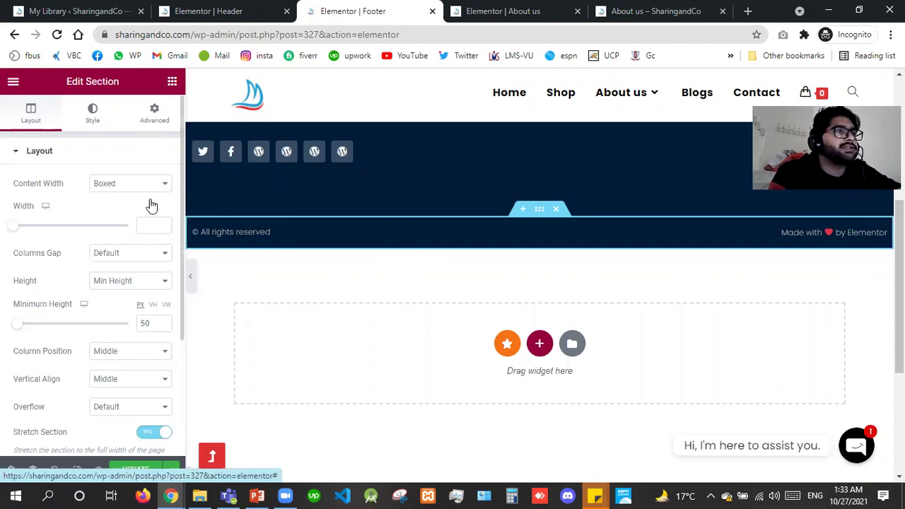
pyautogui.click(154, 113)
pyautogui.click(20, 200)
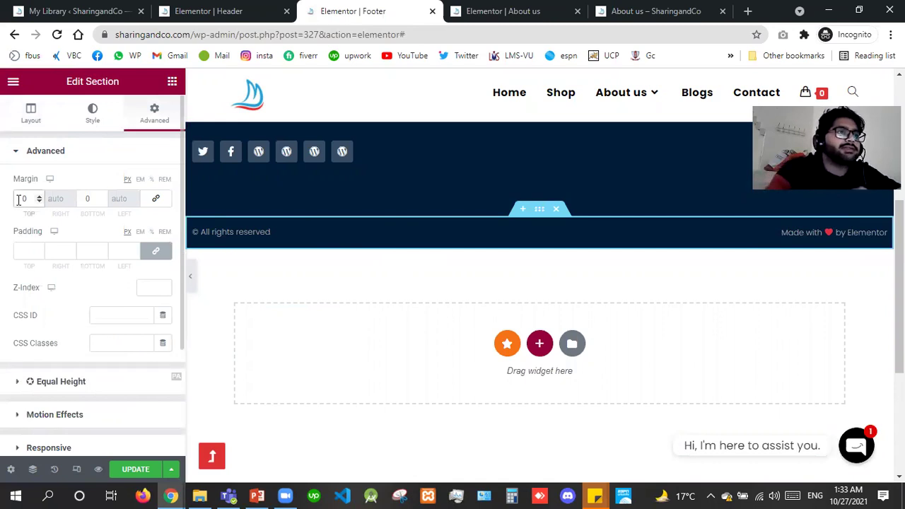
pyautogui.write('-8')
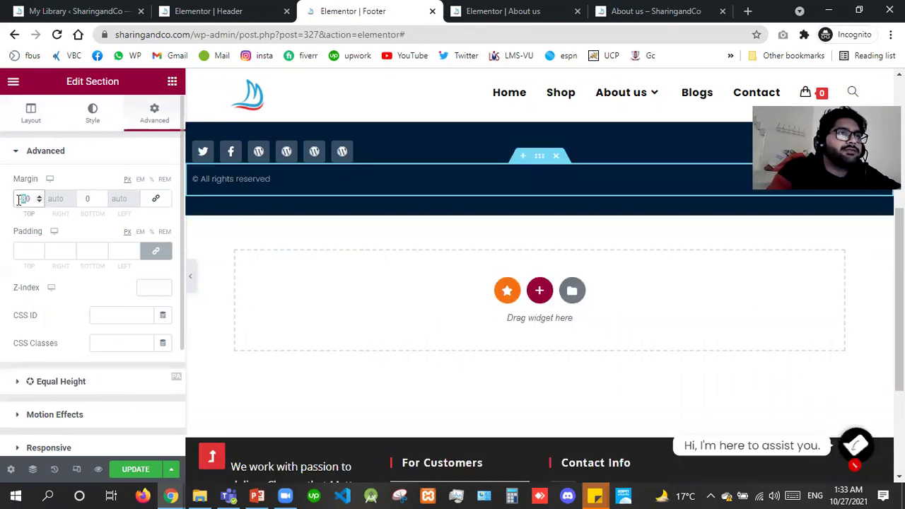
# Try other top margin values, settle on 0, and update the footer template.
pyautogui.press('BackSpace')
pyautogui.write('5')
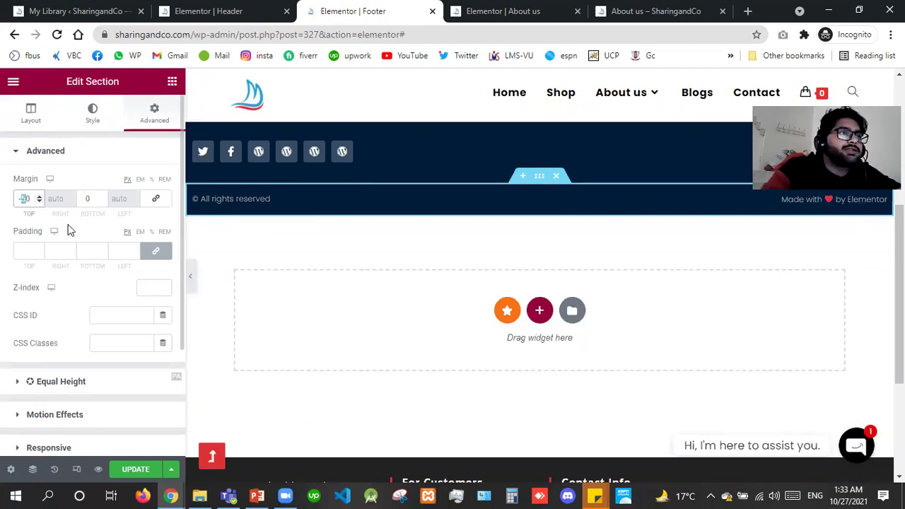
pyautogui.write('9')
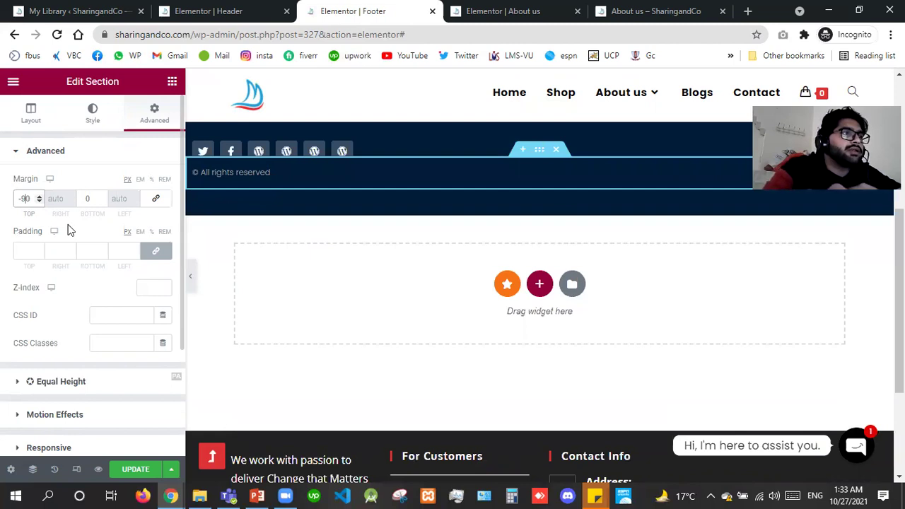
pyautogui.press('BackSpace')
pyautogui.press('BackSpace')
pyautogui.press('BackSpace')
pyautogui.write('0')
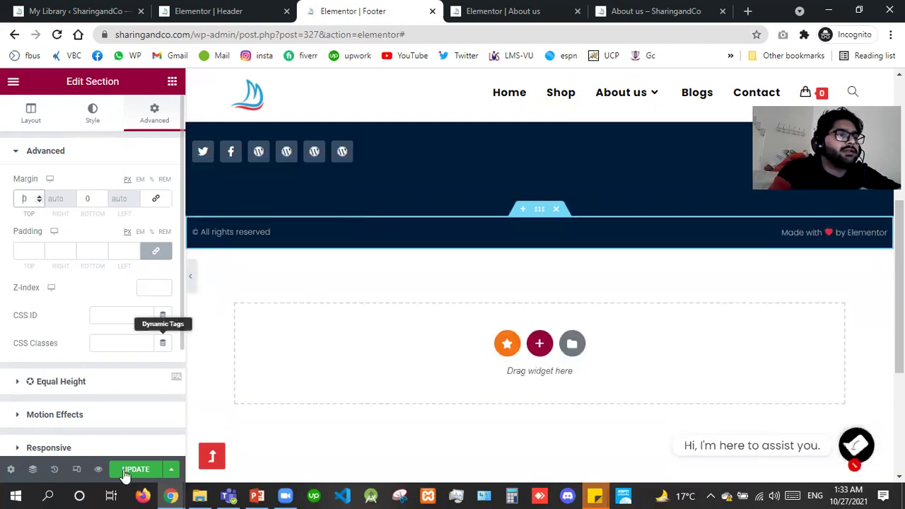
pyautogui.click(124, 473)
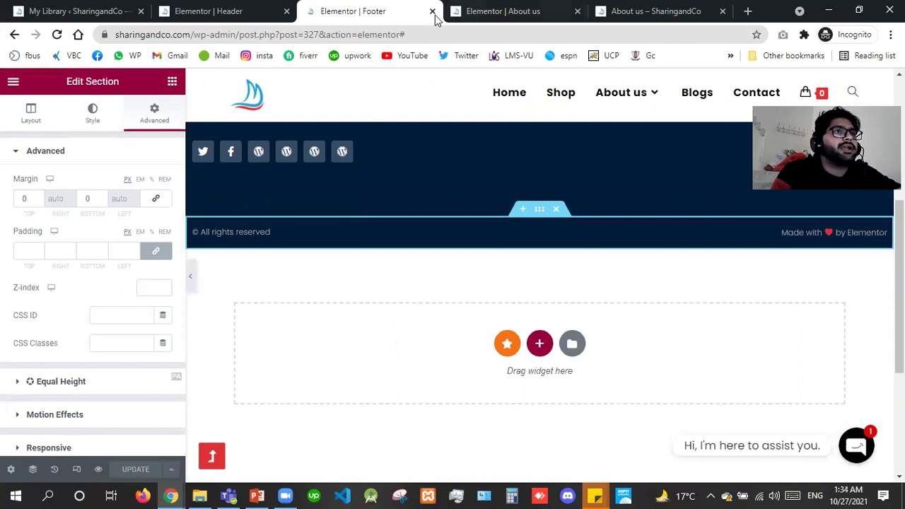
# Close the footer, header and About us Elementor editor tabs and return to the template library.
pyautogui.hotkey('ctrl', 'w')
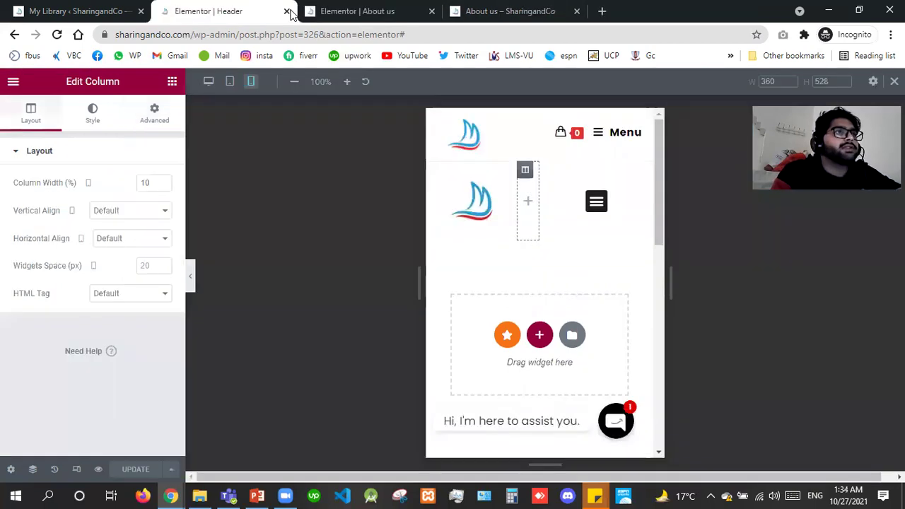
pyautogui.click(287, 11)
pyautogui.click(290, 11)
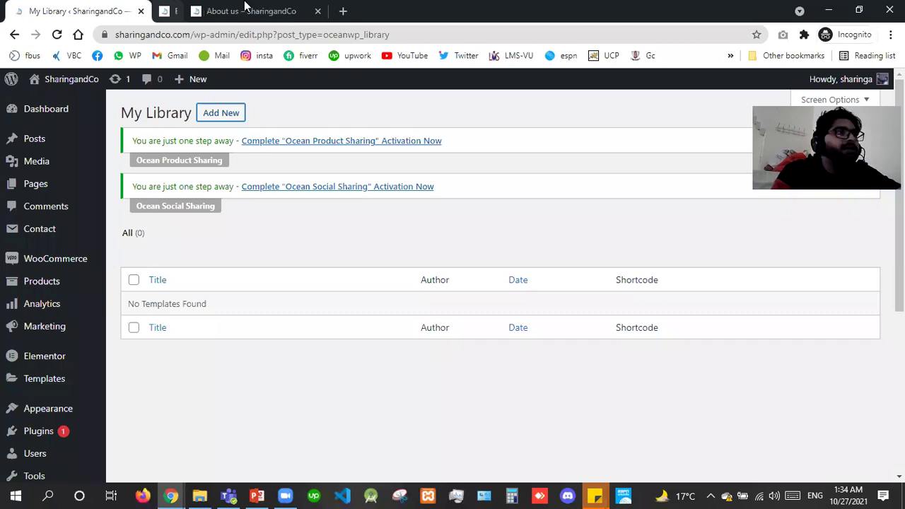
pyautogui.click(246, 7)
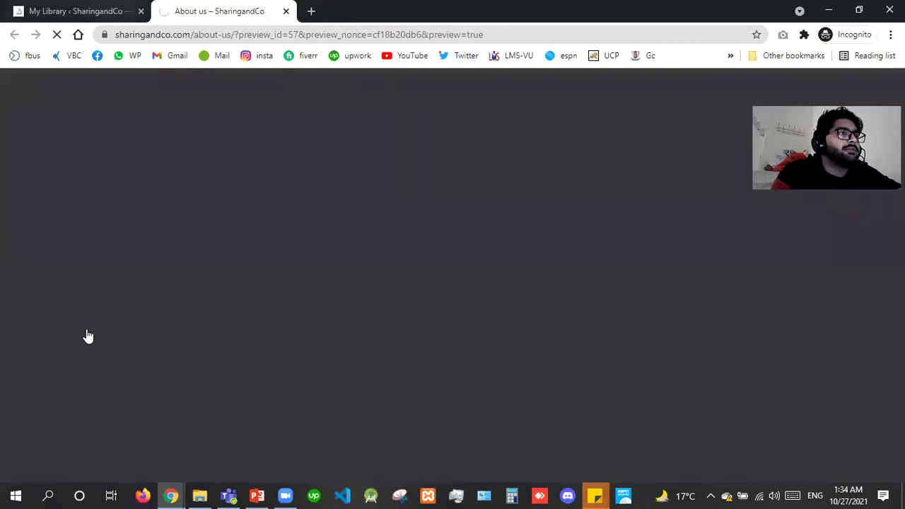
pyautogui.hotkey('ctrl', 'shift', 'Tab')
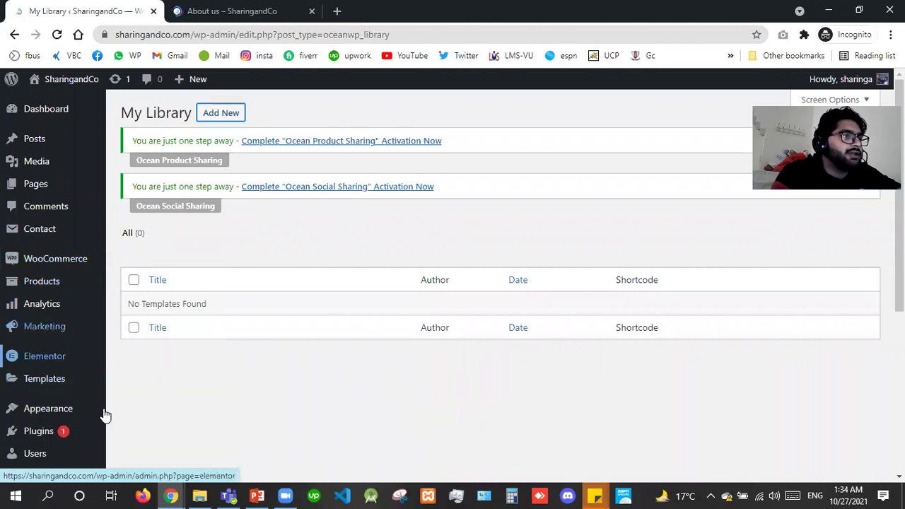
# Open Appearance > Customize in a new browser tab.
pyautogui.moveTo(105, 415)
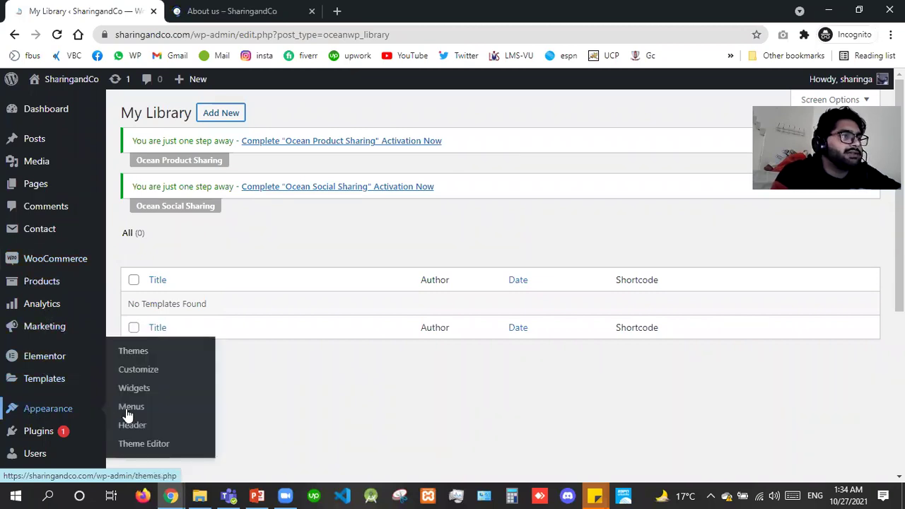
pyautogui.rightClick(152, 377)
pyautogui.press('t')
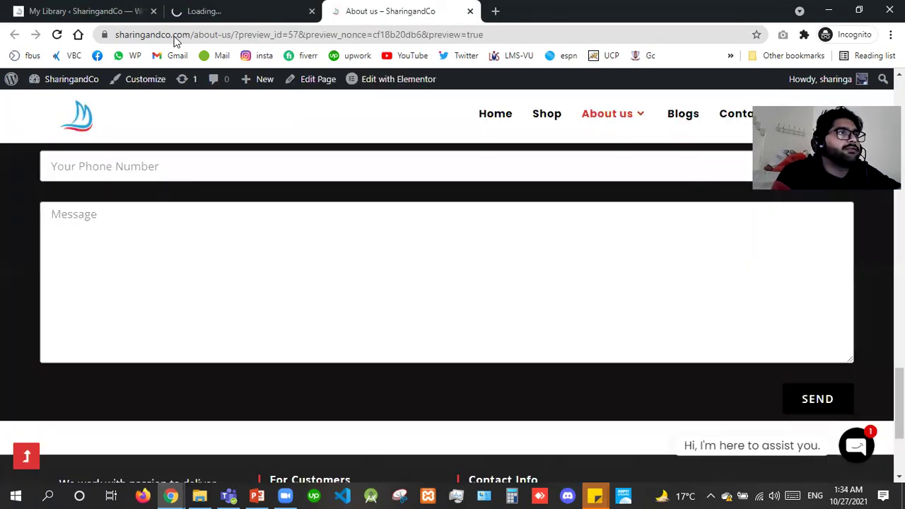
# Remove the preview parameters from the About us URL and reload the live page to view the footer.
pyautogui.hotkey('ctrl', 'shift', 'pageup')
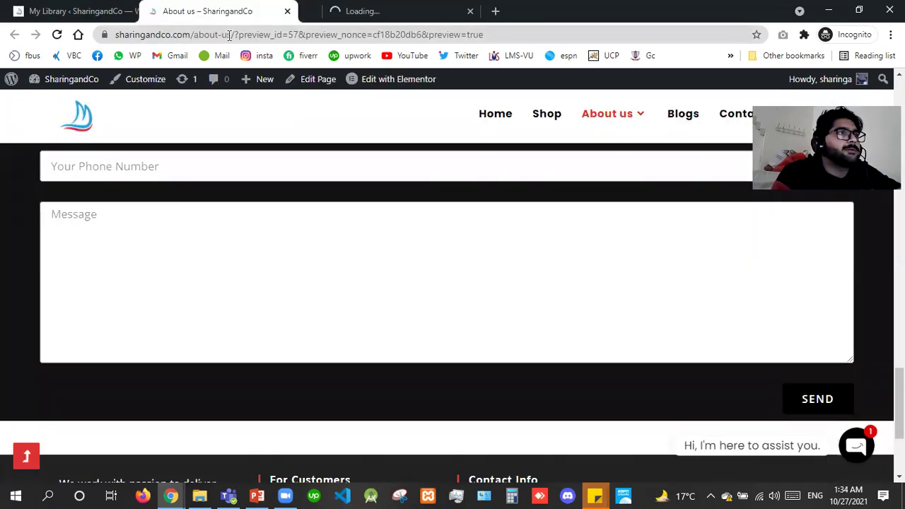
pyautogui.moveTo(234, 35); pyautogui.dragTo(527, 38)
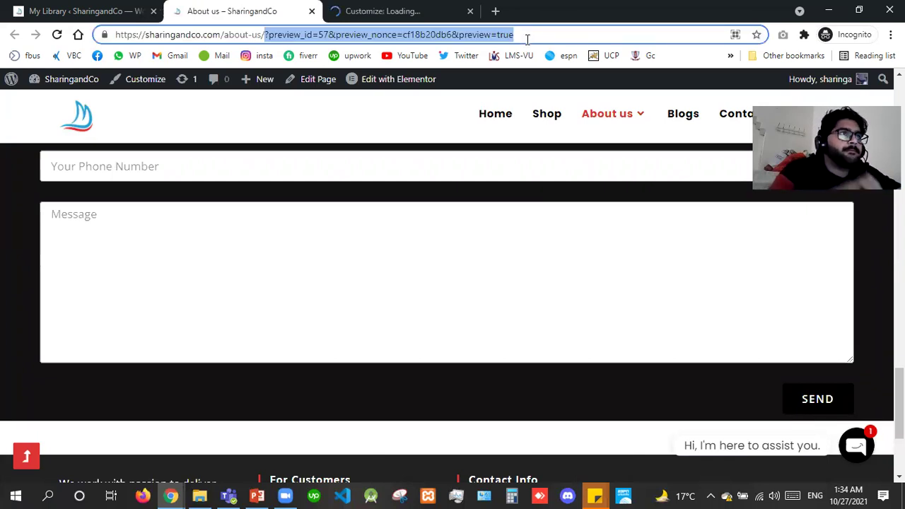
pyautogui.press('BackSpace')
pyautogui.press('Return')
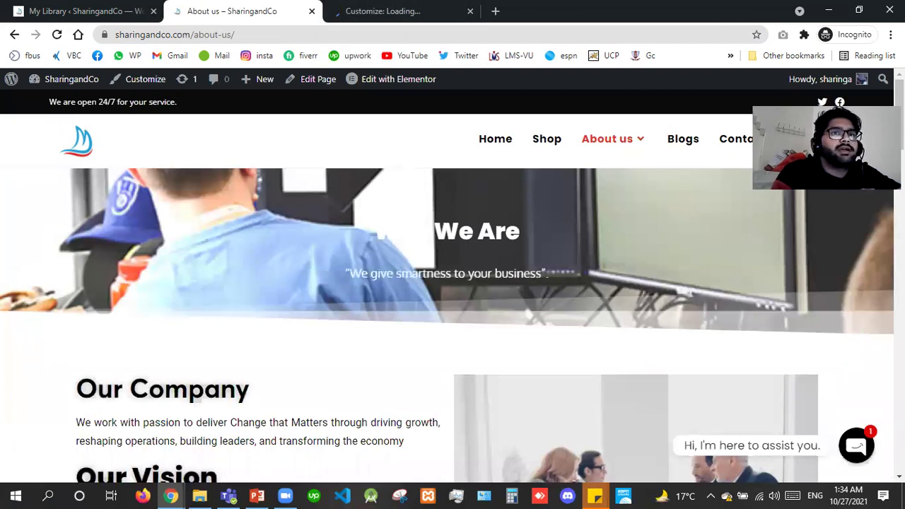
pyautogui.scroll(-10, 778, 180)
pyautogui.scroll(-10, 452, 313)
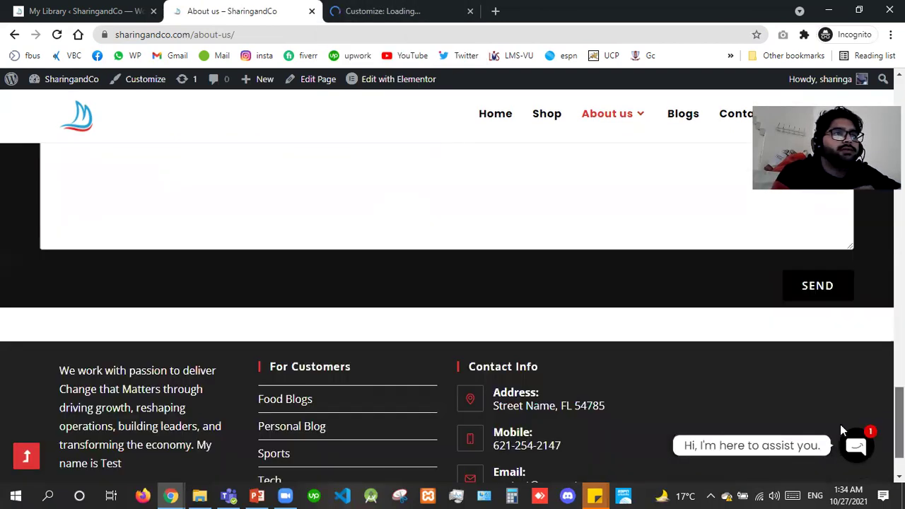
pyautogui.scroll(-1, 842, 430)
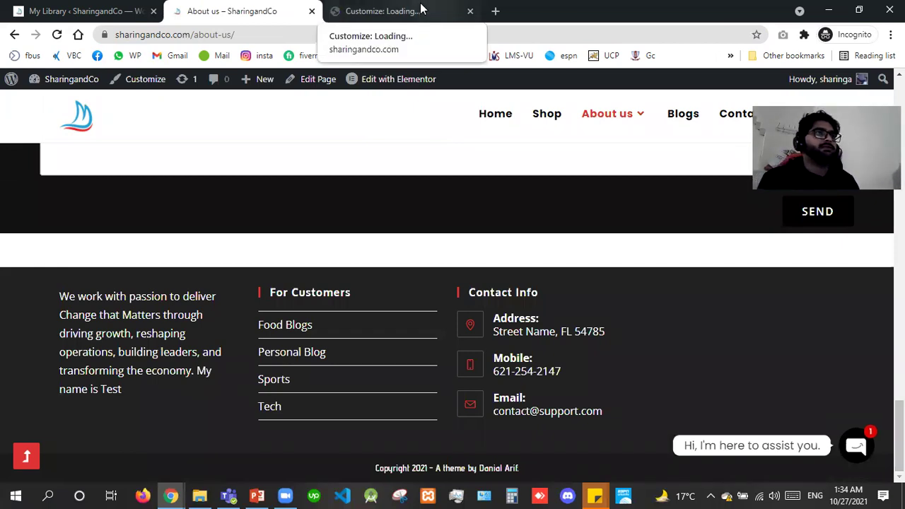
# Reload My Library, select the Footer template's shortcode, and switch to the PowerPoint lecture slides.
pyautogui.click(421, 8)
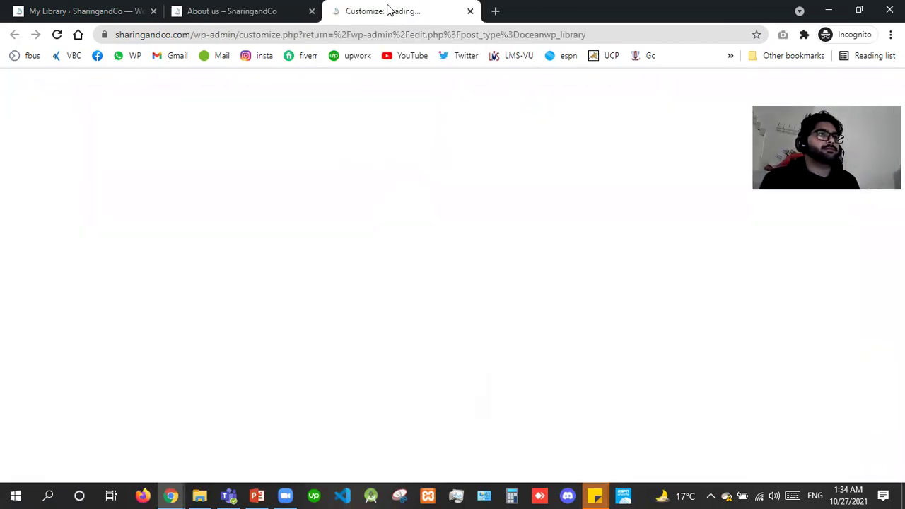
pyautogui.click(15, 9)
pyautogui.press('F5')
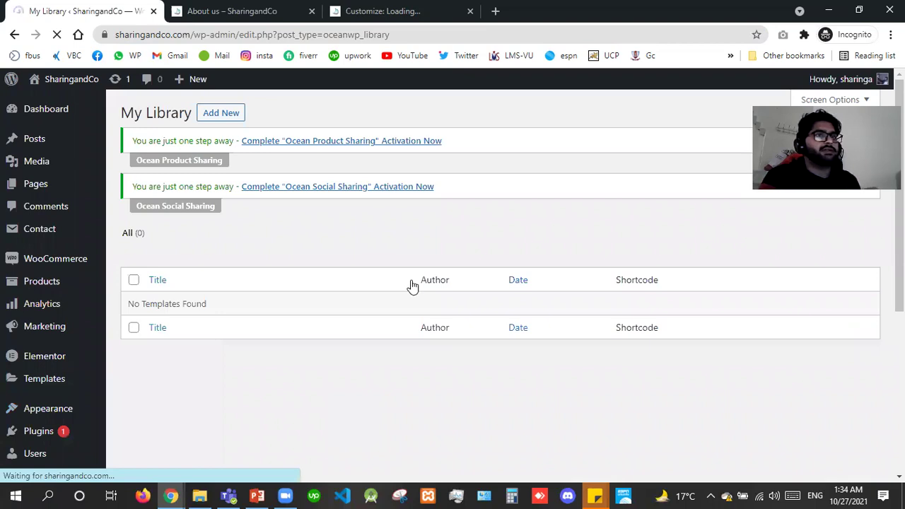
pyautogui.moveTo(745, 309); pyautogui.dragTo(658, 309)
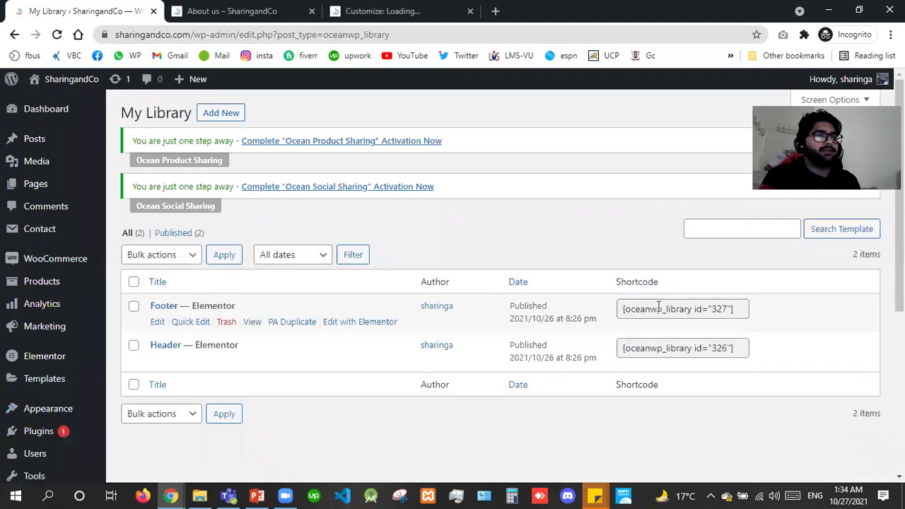
pyautogui.click(468, 7)
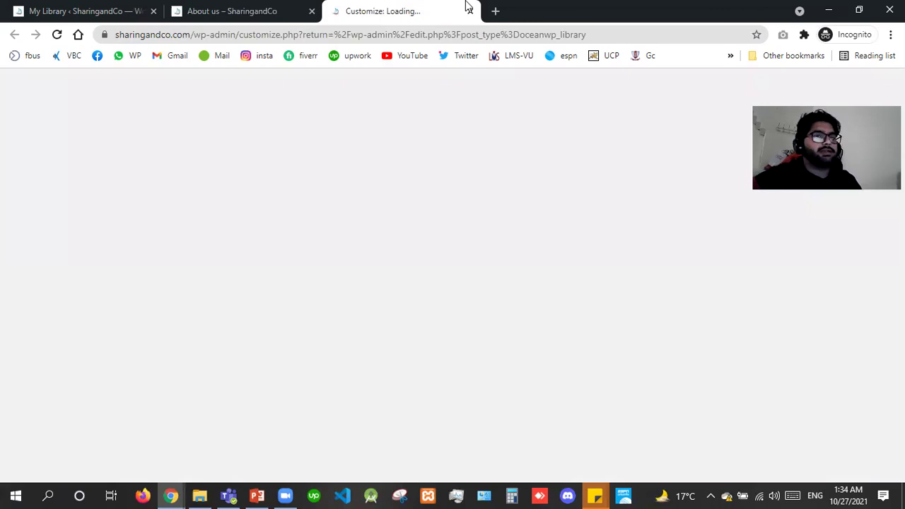
pyautogui.click(256, 495)
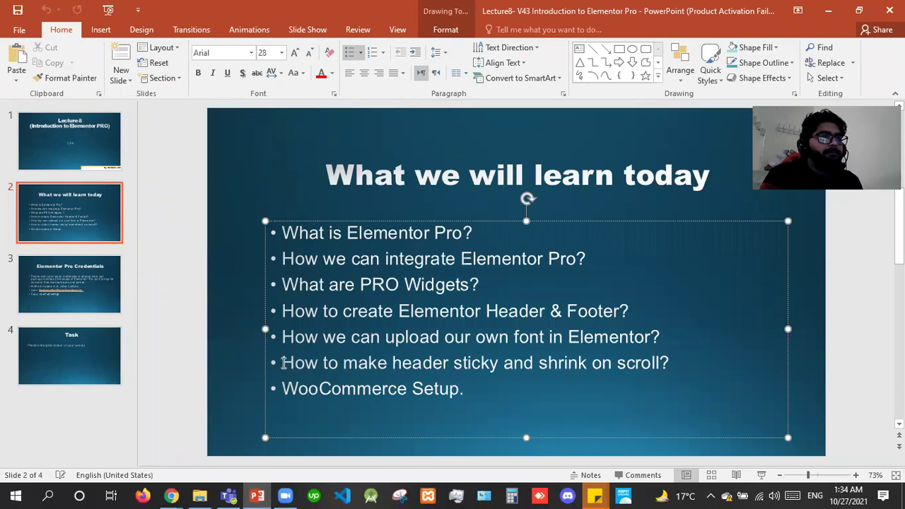
# Delete the 'How to make header sticky and shrink on scroll?' bullet, save, and return to the Customizer.
pyautogui.tripleClick(675, 366)
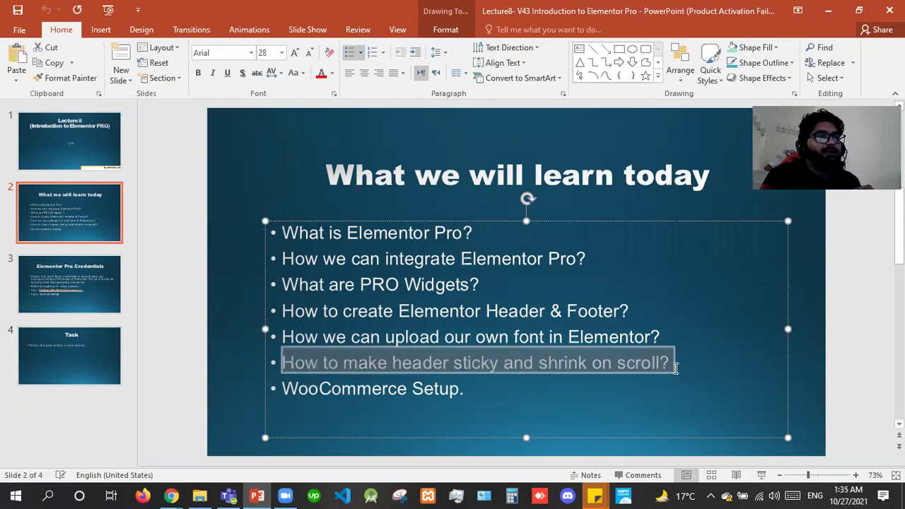
pyautogui.keyDown('shift'); pyautogui.click(578, 405); pyautogui.keyUp('shift')
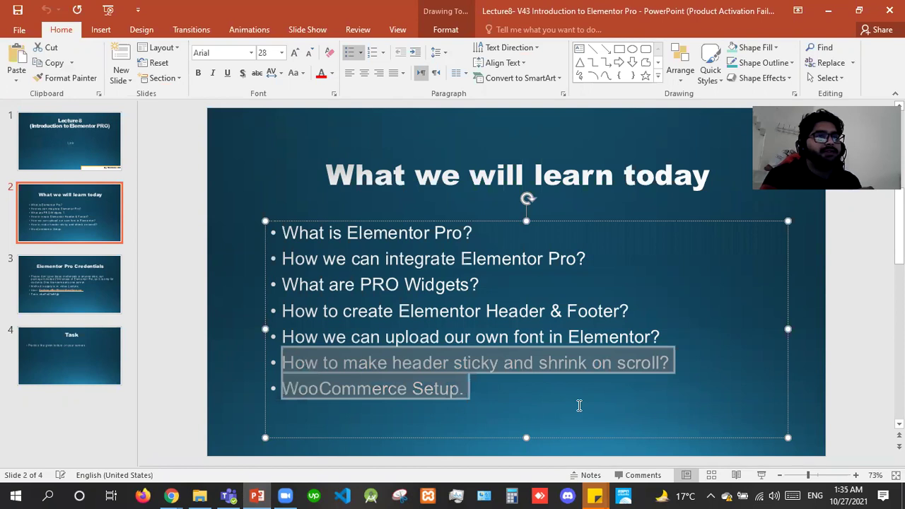
pyautogui.keyDown('shift'); pyautogui.click(659, 365); pyautogui.keyUp('shift')
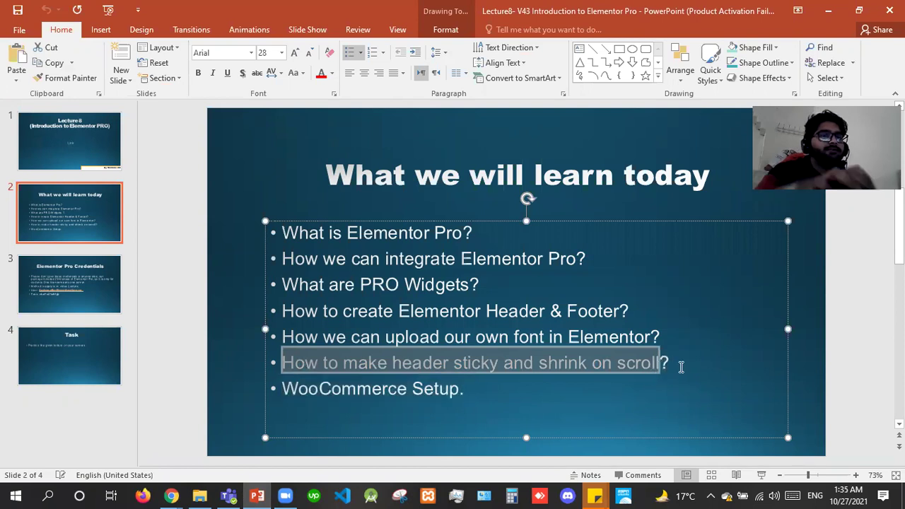
pyautogui.keyDown('shift'); pyautogui.click(681, 367); pyautogui.keyUp('shift')
pyautogui.press('Delete')
pyautogui.hotkey('ctrl', 's')
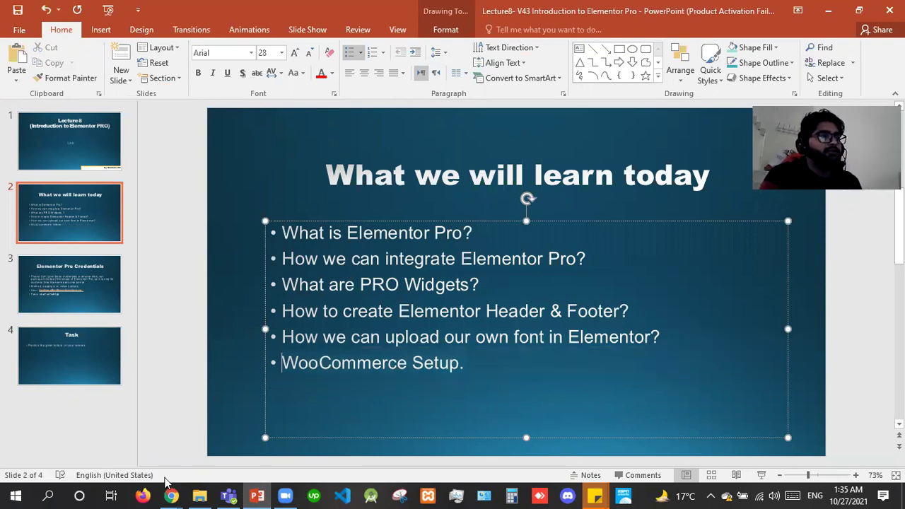
pyautogui.click(171, 495)
pyautogui.click(222, 442)
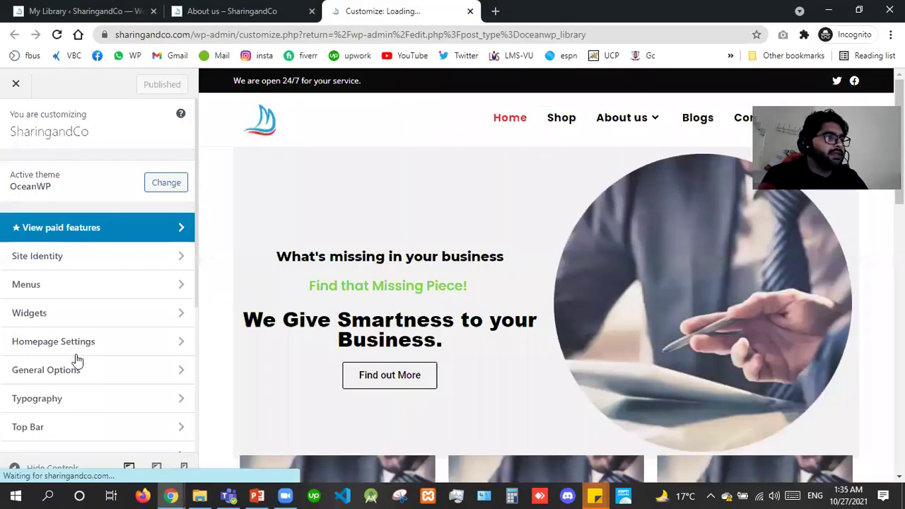
# Set the Header > Menu template to 'Header'.
pyautogui.scroll(-1, 44, 436)
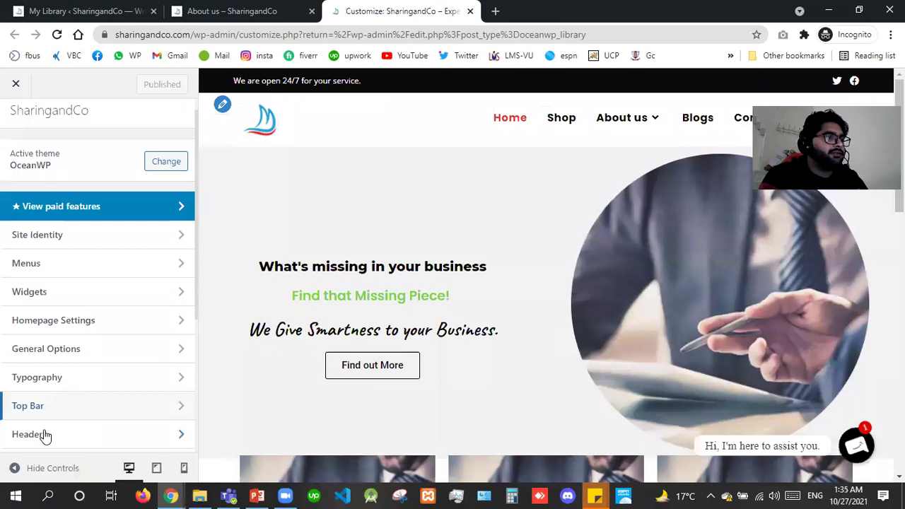
pyautogui.click(45, 435)
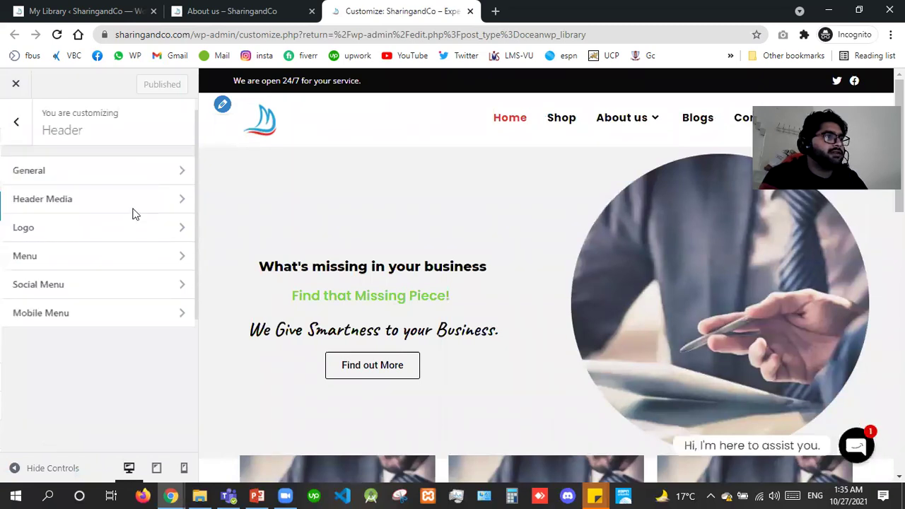
pyautogui.click(65, 266)
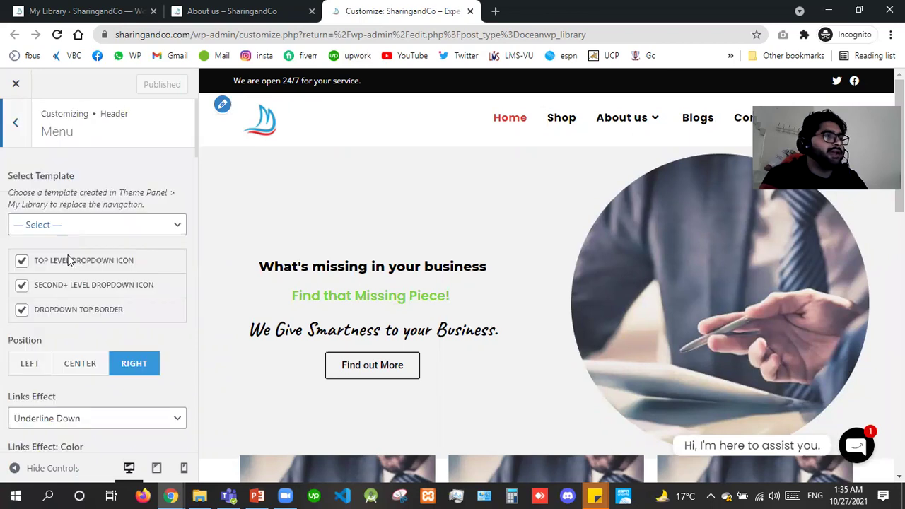
pyautogui.click(68, 225)
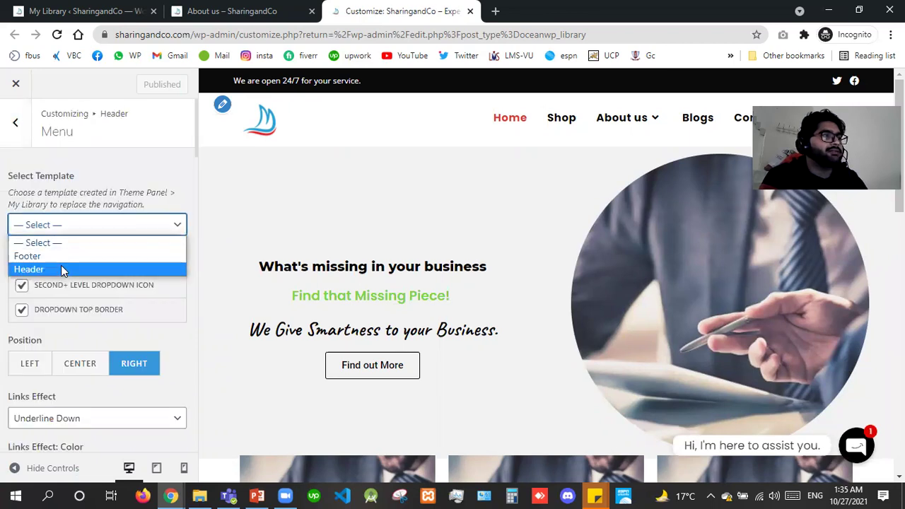
pyautogui.click(61, 270)
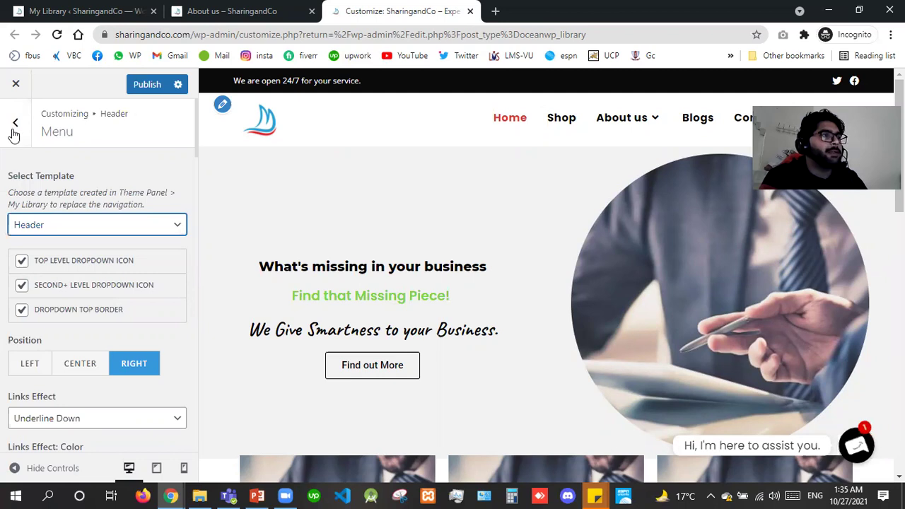
pyautogui.click(14, 130)
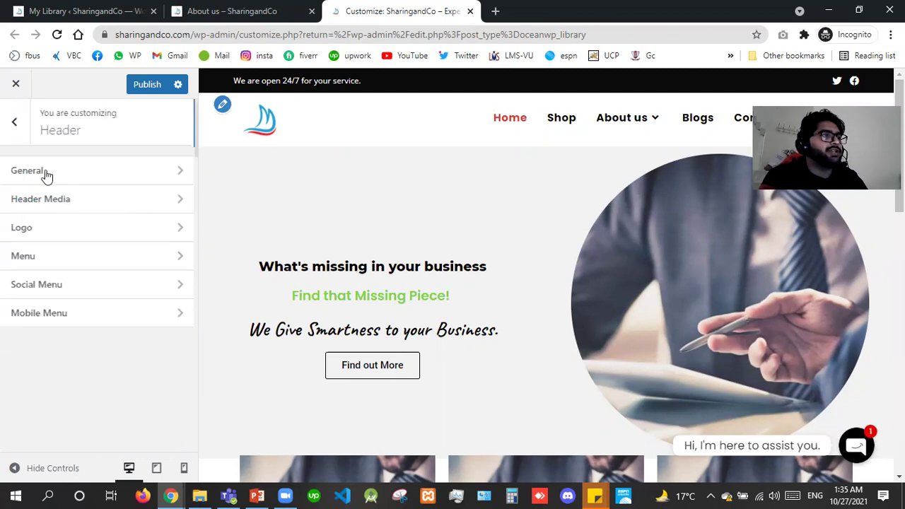
# Set Header > General style to Custom Header using the 'Header' template.
pyautogui.click(45, 175)
pyautogui.click(61, 198)
pyautogui.click(61, 198)
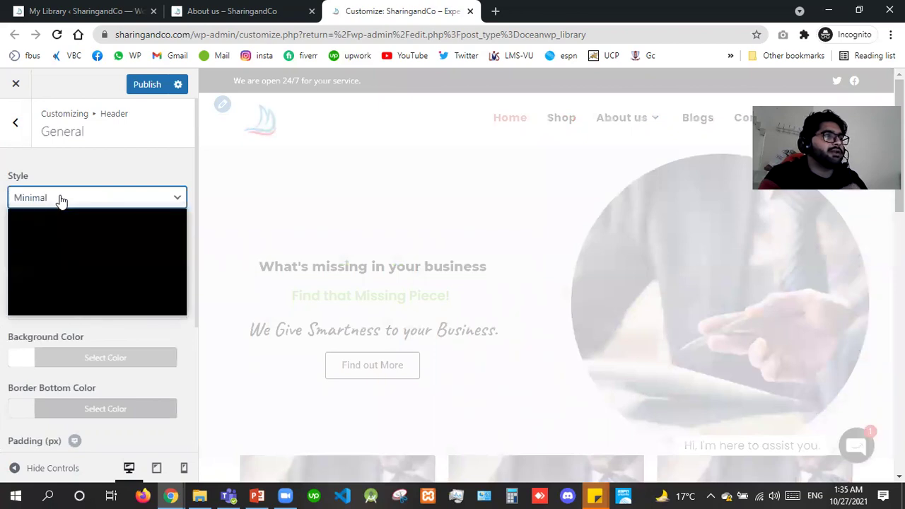
pyautogui.click(61, 199)
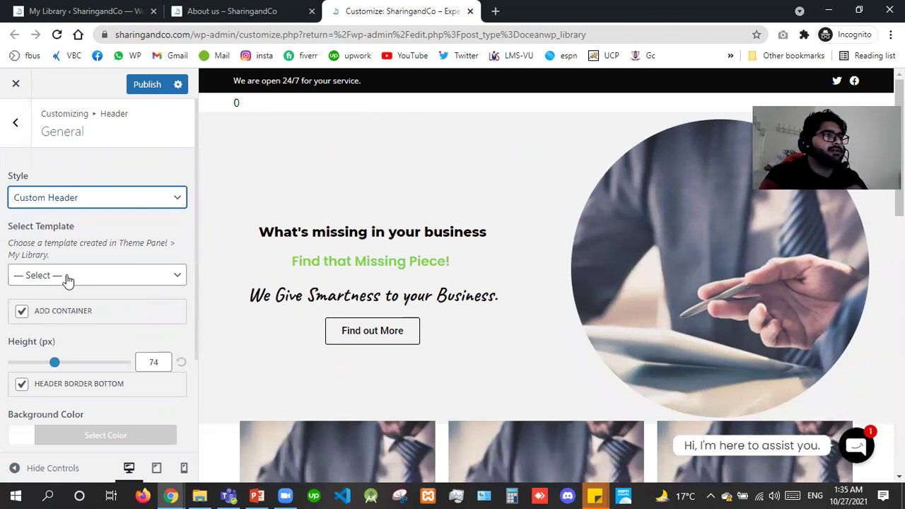
pyautogui.click(68, 281)
pyautogui.click(29, 320)
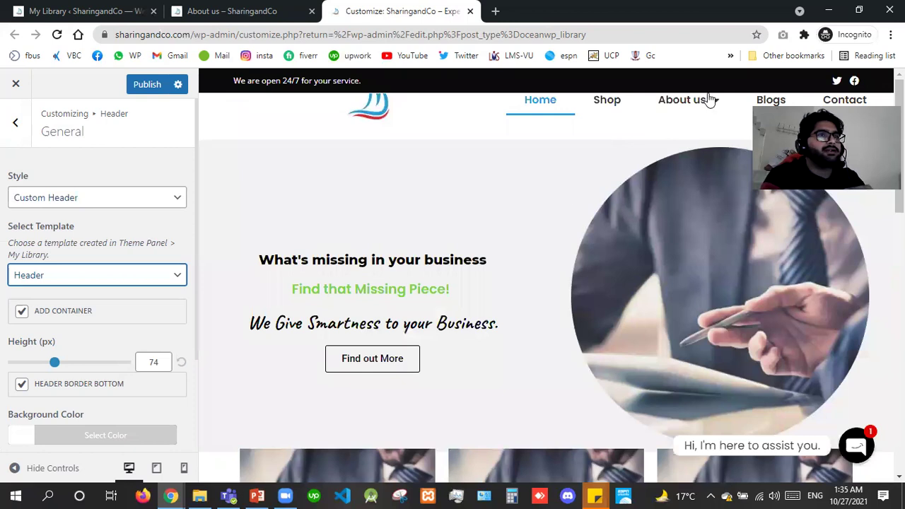
# Disable the top bar under Top Bar > General, publish, and return to the main Customizer list.
pyautogui.click(10, 141)
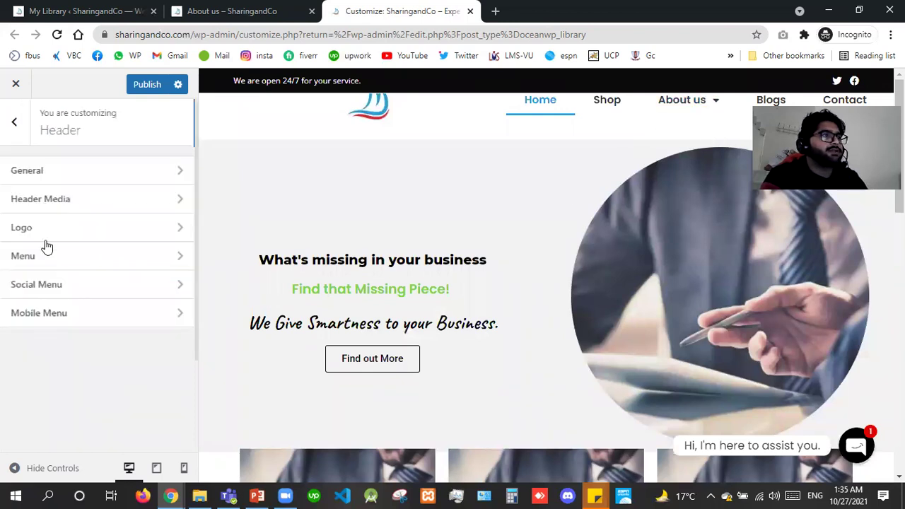
pyautogui.click(6, 126)
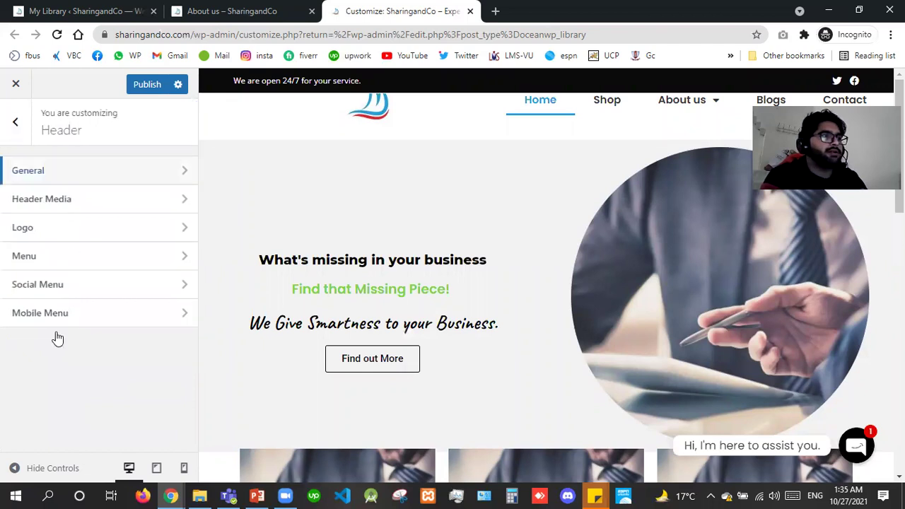
pyautogui.click(44, 405)
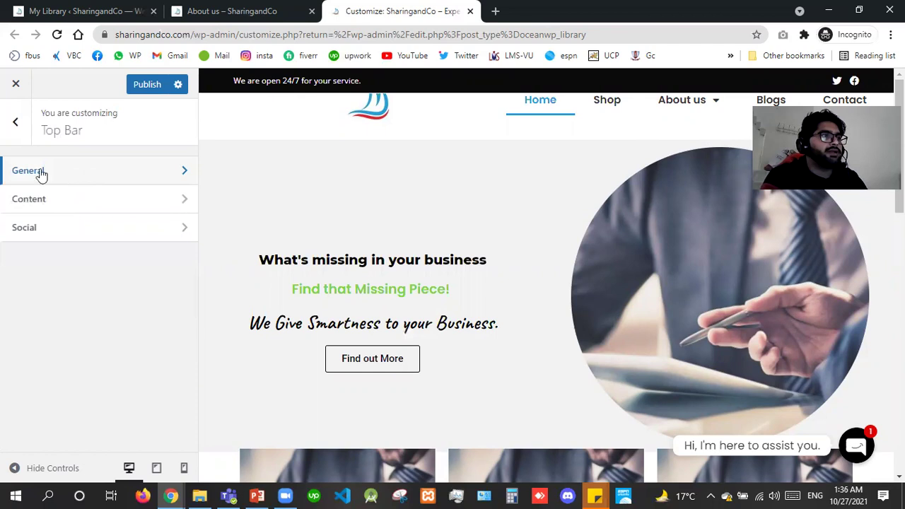
pyautogui.click(38, 174)
pyautogui.click(145, 85)
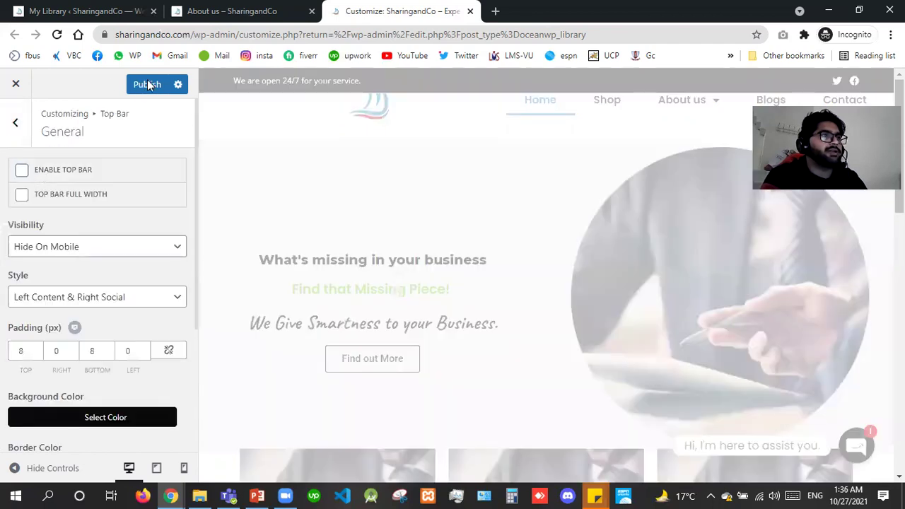
pyautogui.click(15, 126)
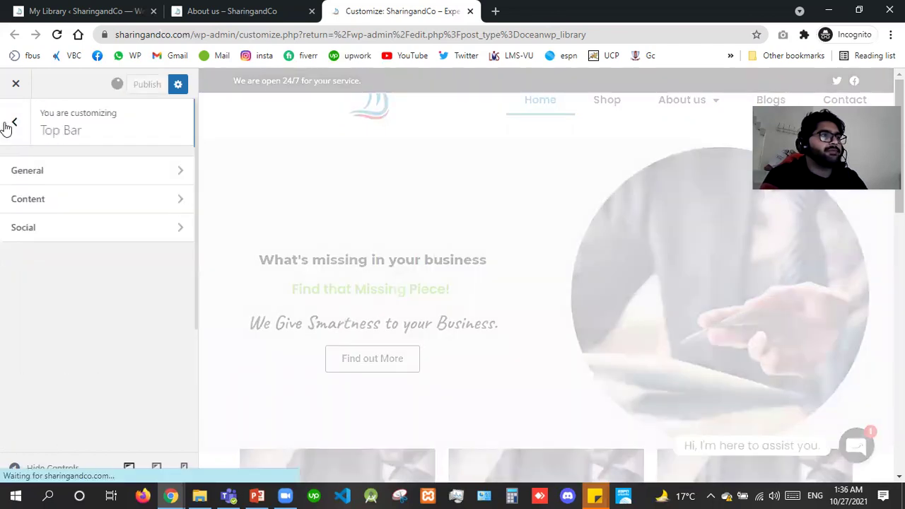
pyautogui.click(5, 128)
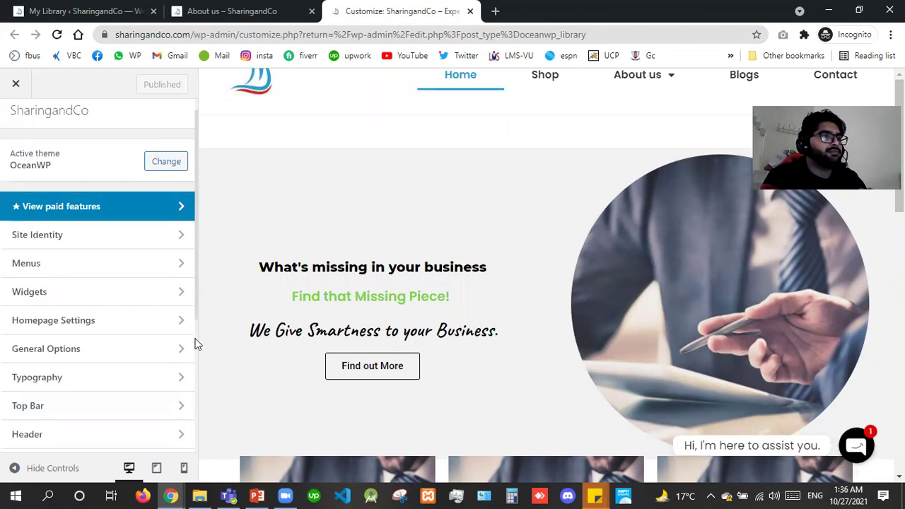
# Uncheck Enable Footer Widgets in the Footer Widgets section.
pyautogui.scroll(-4, 114, 329)
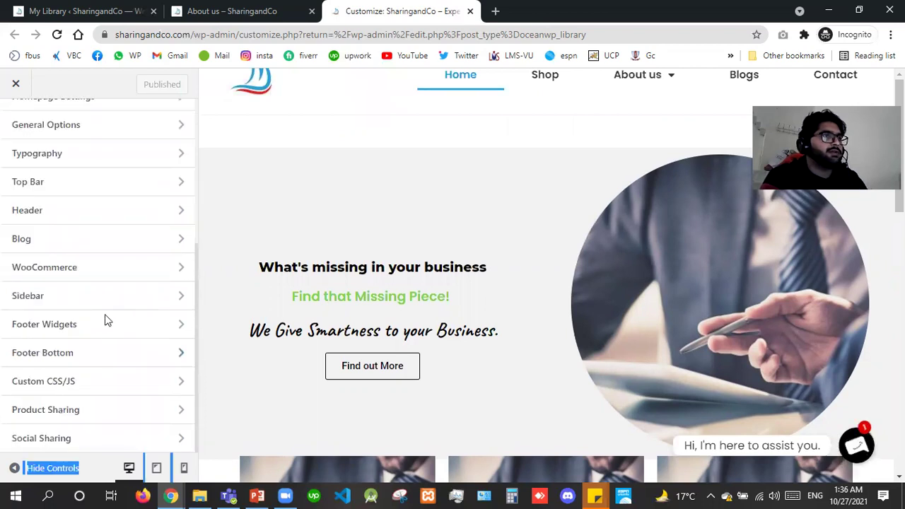
pyautogui.click(106, 320)
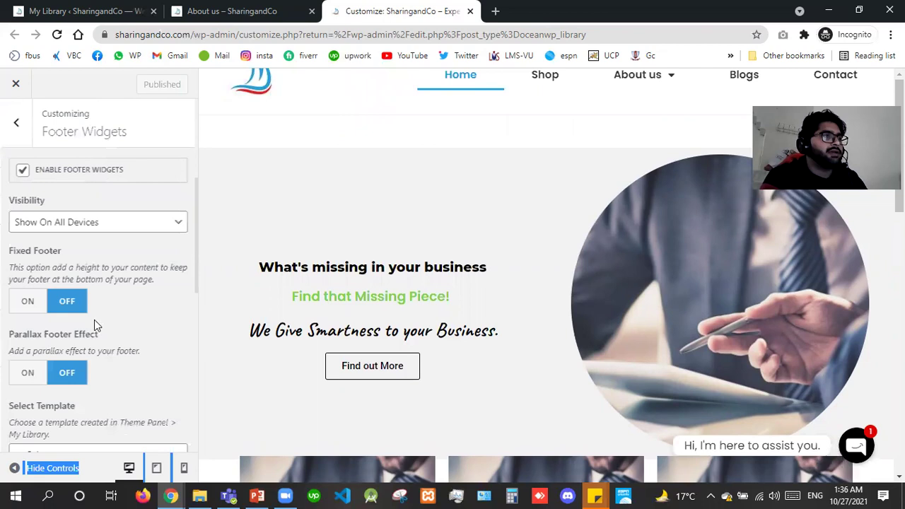
pyautogui.click(22, 174)
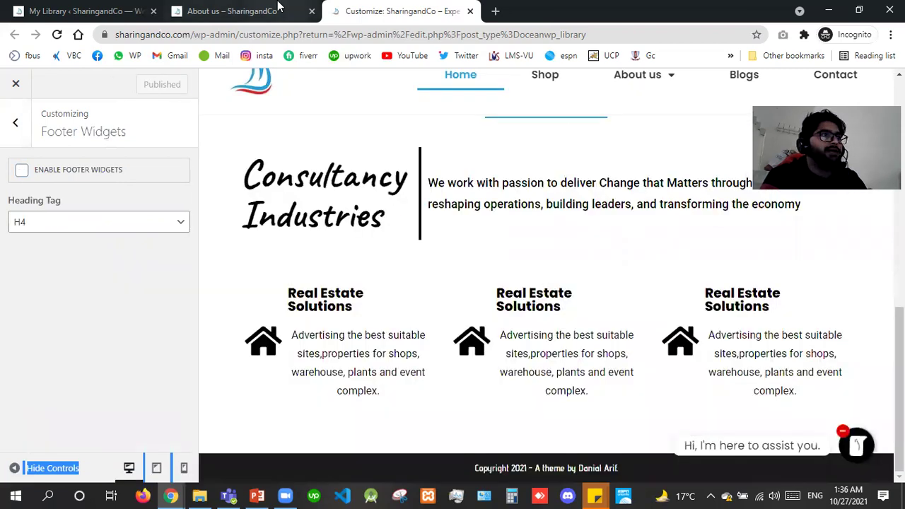
# Launch the About us page in Elementor, disable Footer Bottom, and close the Customizer.
pyautogui.click(278, 6)
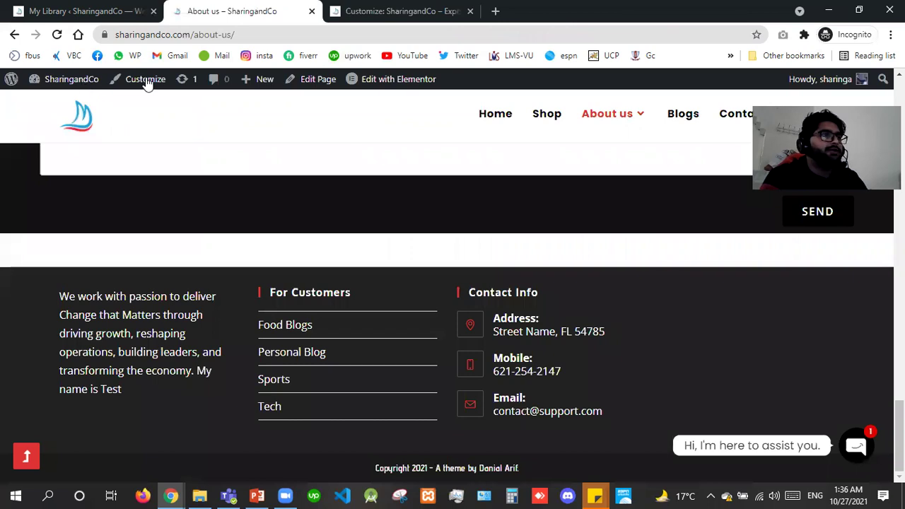
pyautogui.click(373, 83)
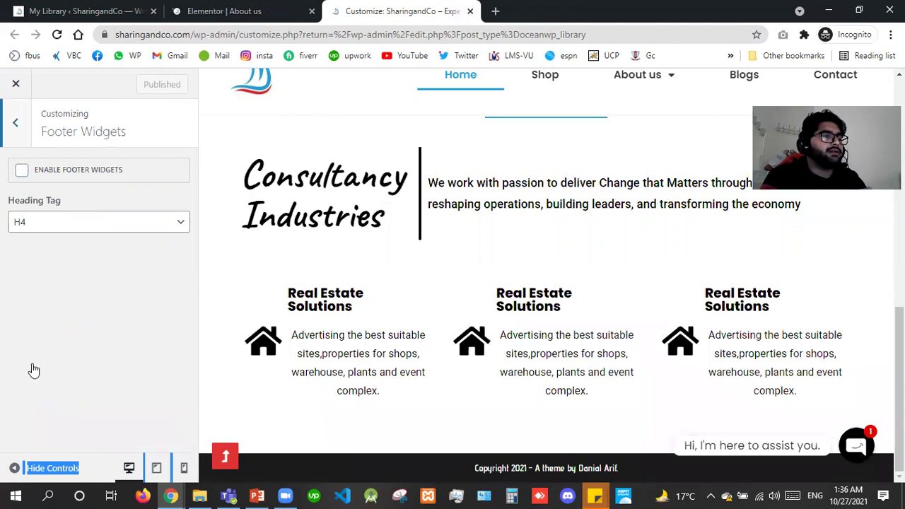
pyautogui.press('Escape')
pyautogui.press('Return')
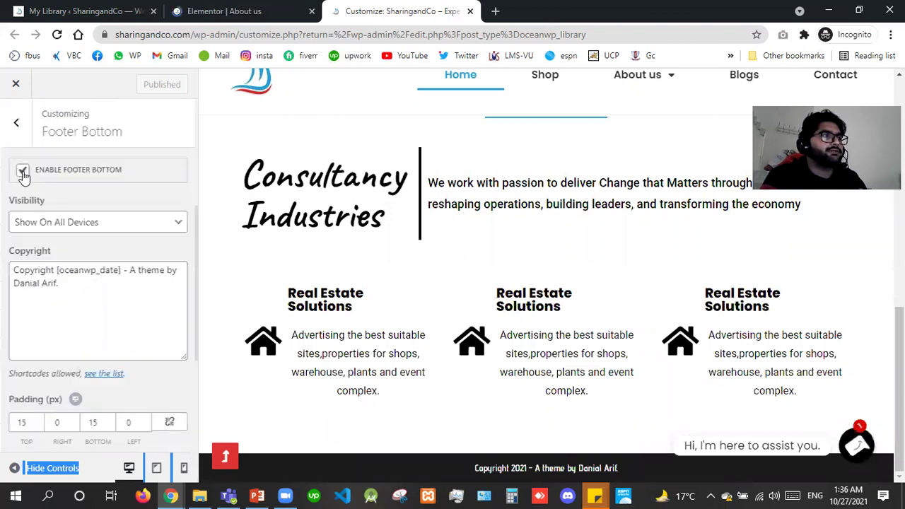
pyautogui.press('space')
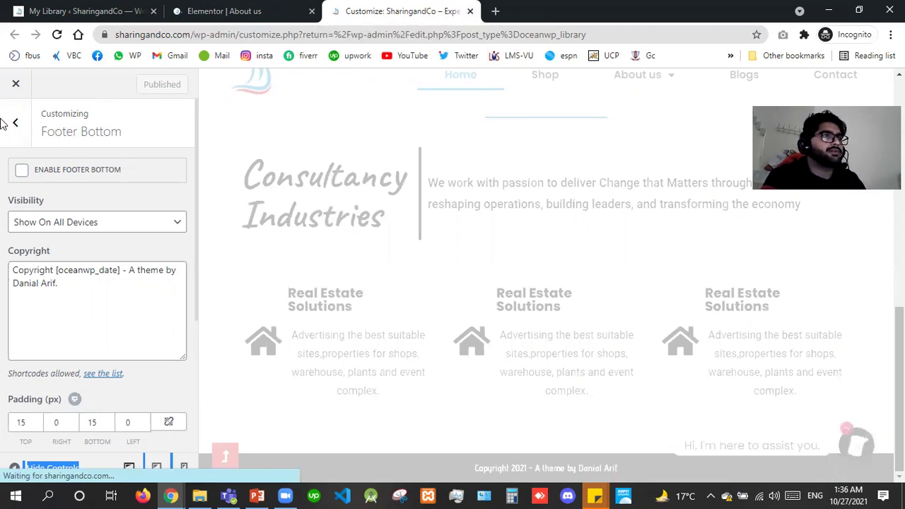
pyautogui.click(470, 11)
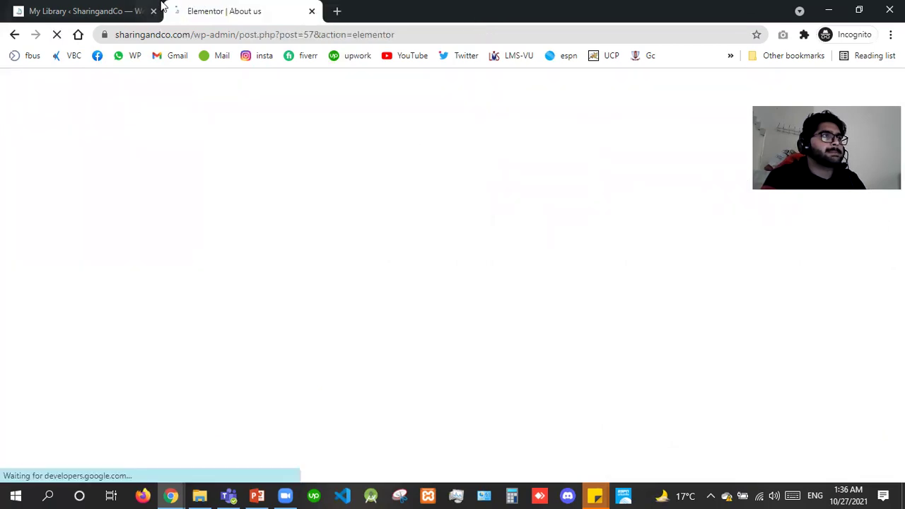
# Check the saved Header and Footer templates in My Library, then return to the About us page in Elementor.
pyautogui.click(125, 10)
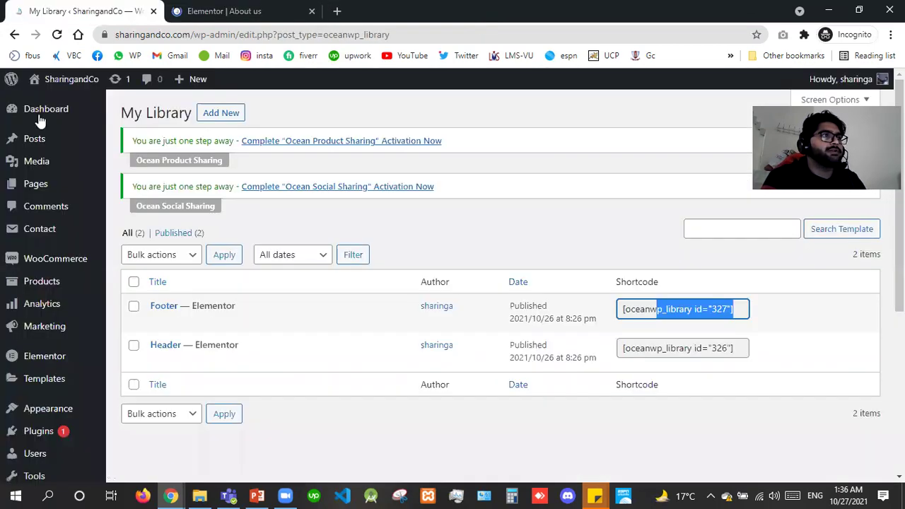
pyautogui.click(204, 8)
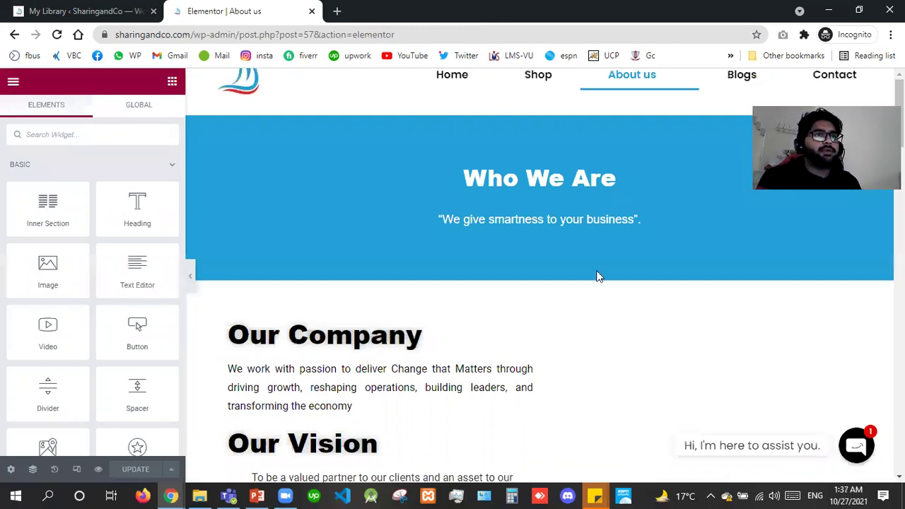
pyautogui.scroll(-15, 598, 276)
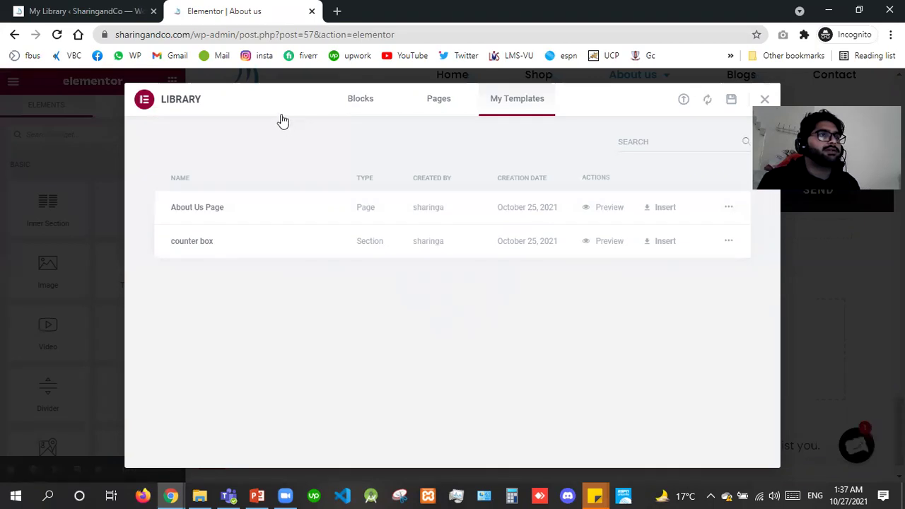
# Filter the library Blocks to the Footer category and insert the dark metro footer block.
pyautogui.click(359, 104)
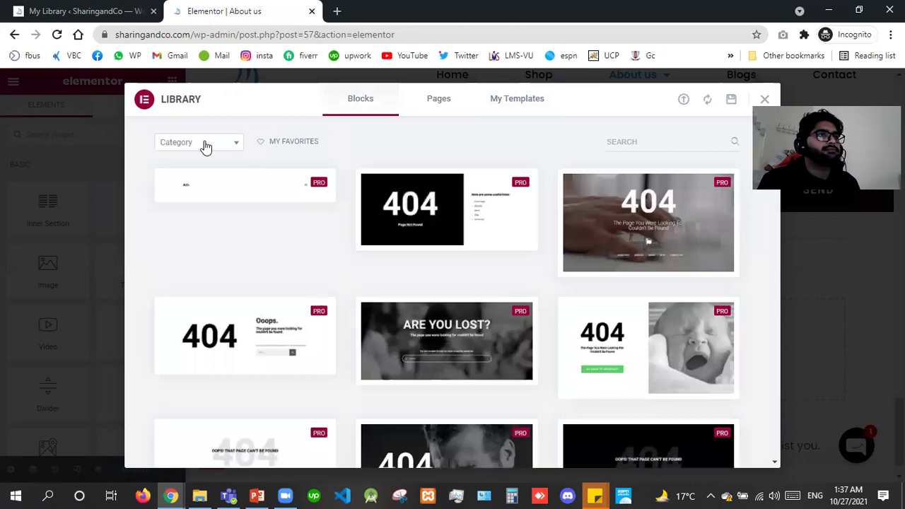
pyautogui.click(205, 146)
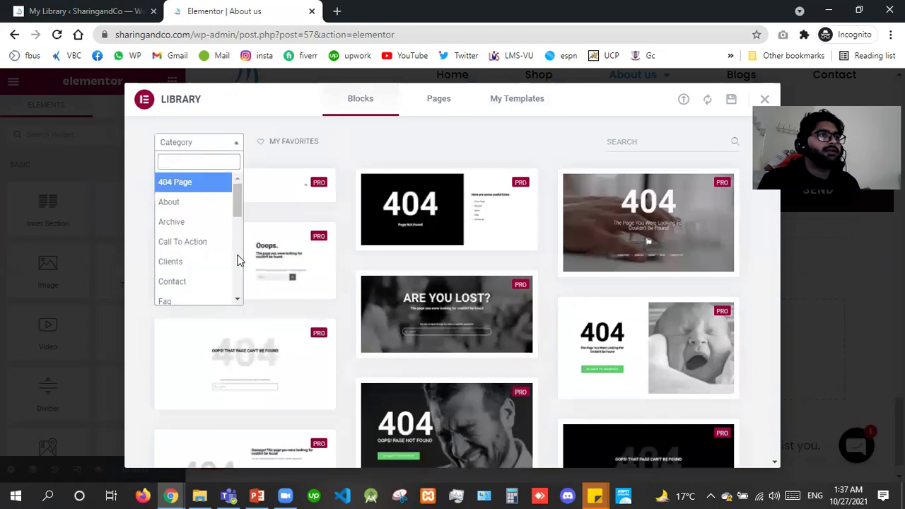
pyautogui.press('Down')
pyautogui.press('Down')
pyautogui.press('Down')
pyautogui.scroll(-2, 239, 262)
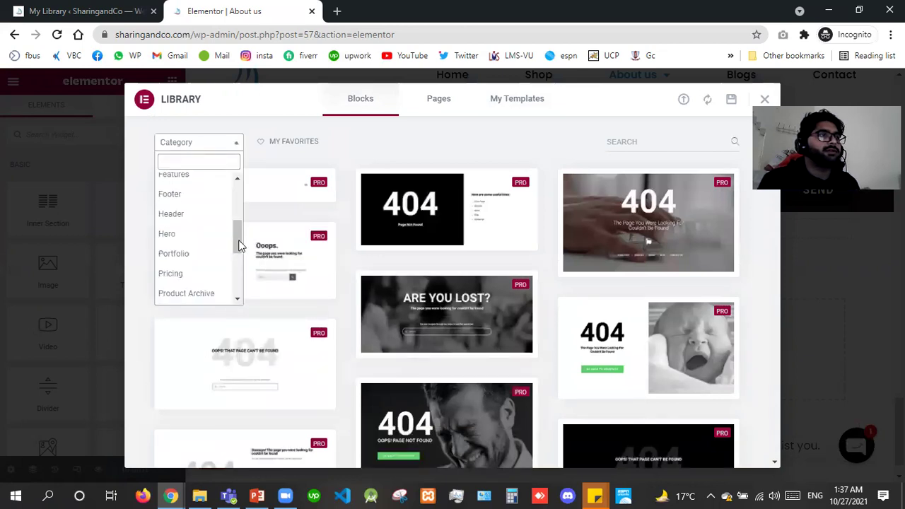
pyautogui.scroll(-1, 239, 245)
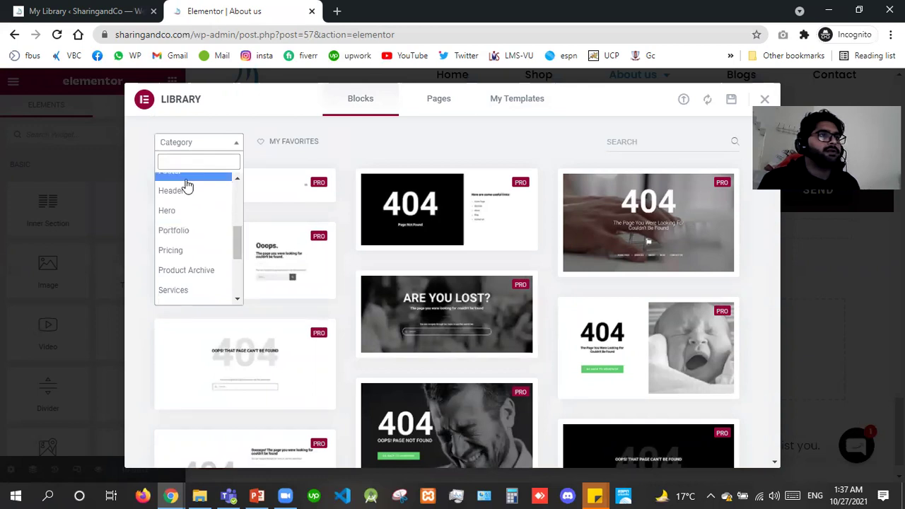
pyautogui.click(187, 180)
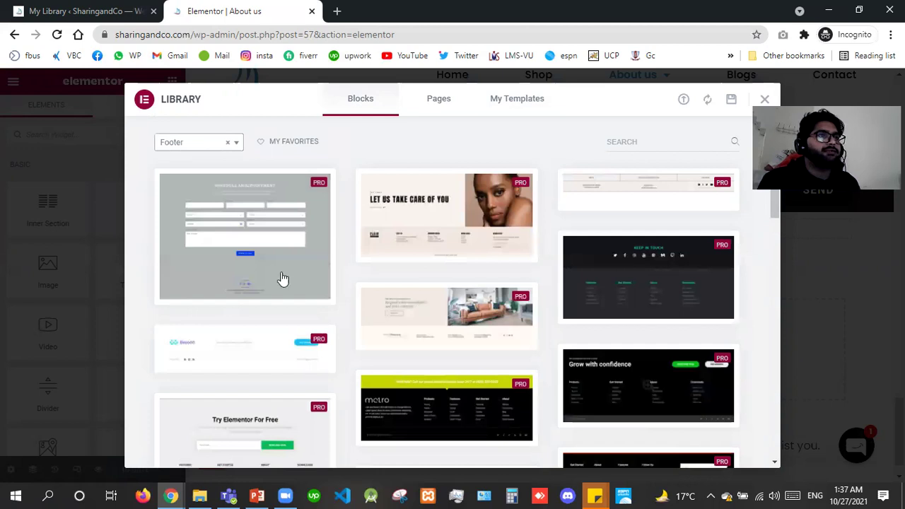
pyautogui.scroll(-4, 283, 280)
pyautogui.moveTo(178, 295)
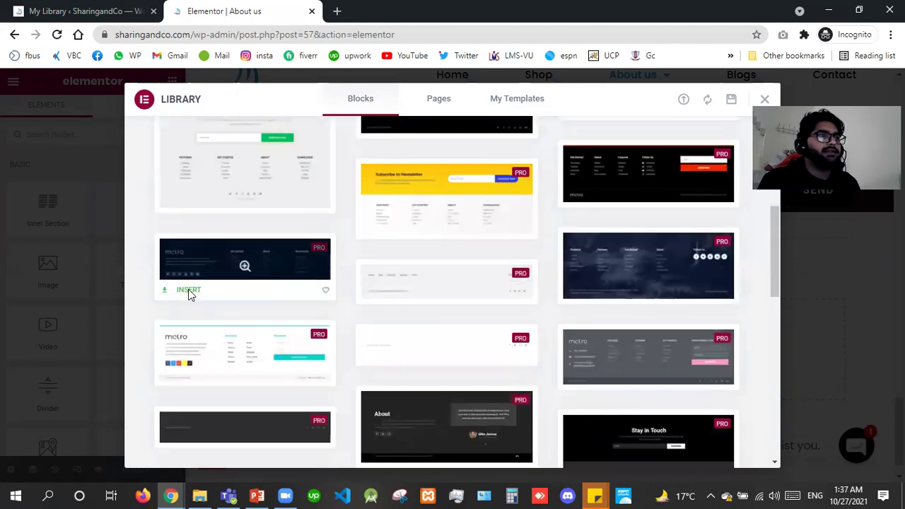
pyautogui.click(188, 291)
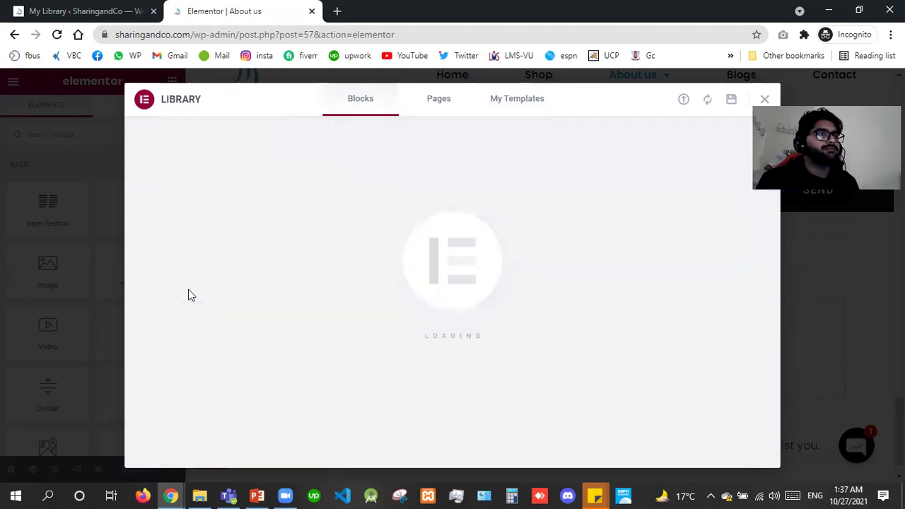